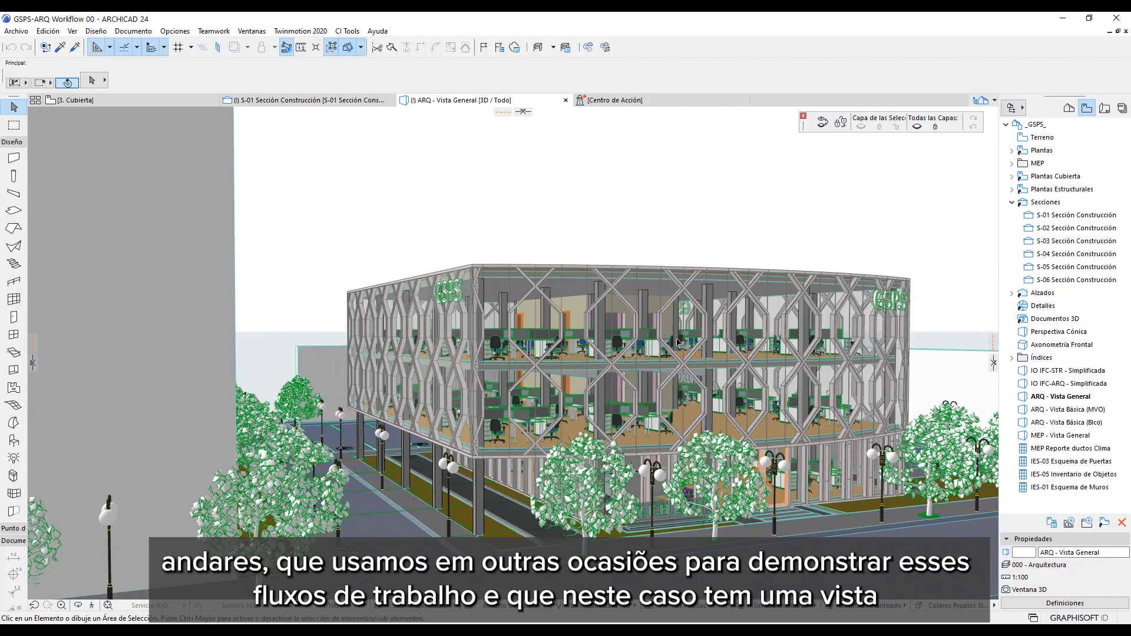
- Open the story settings for the project's Pisos from the project map
shift+middle_drag(704, 324, 709, 352)
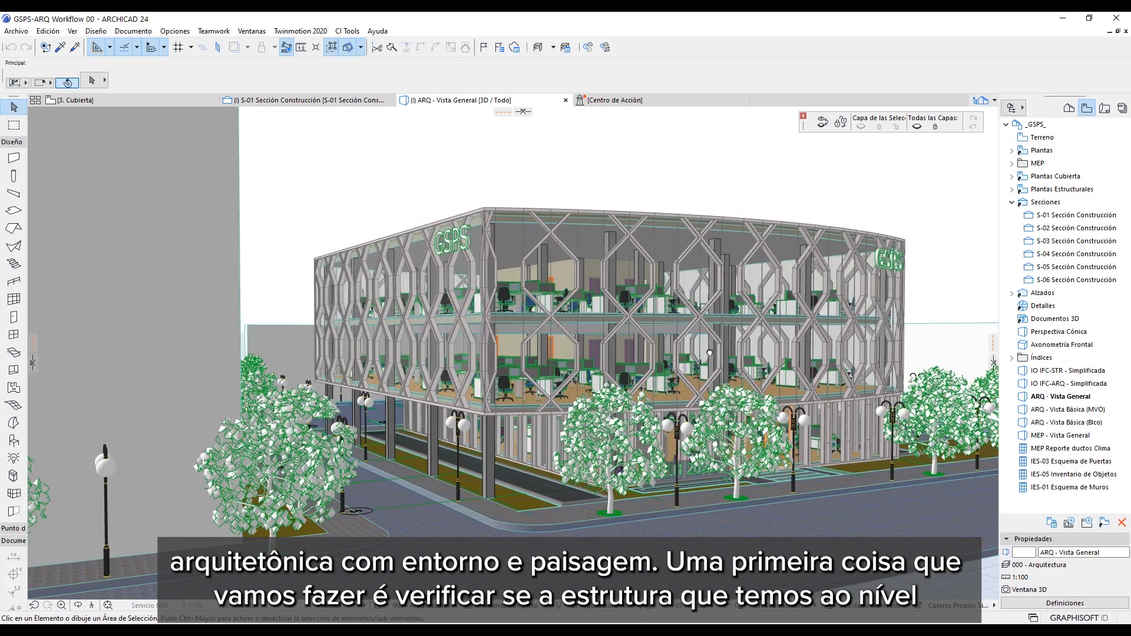
click(1069, 108)
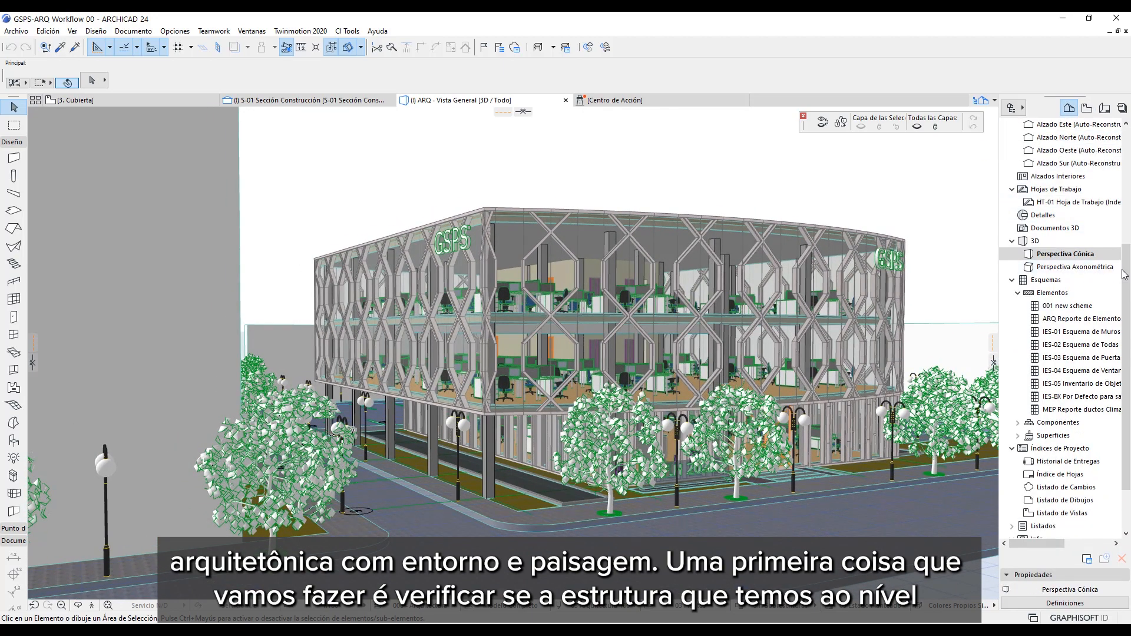
scroll(1090, 177, up, 5)
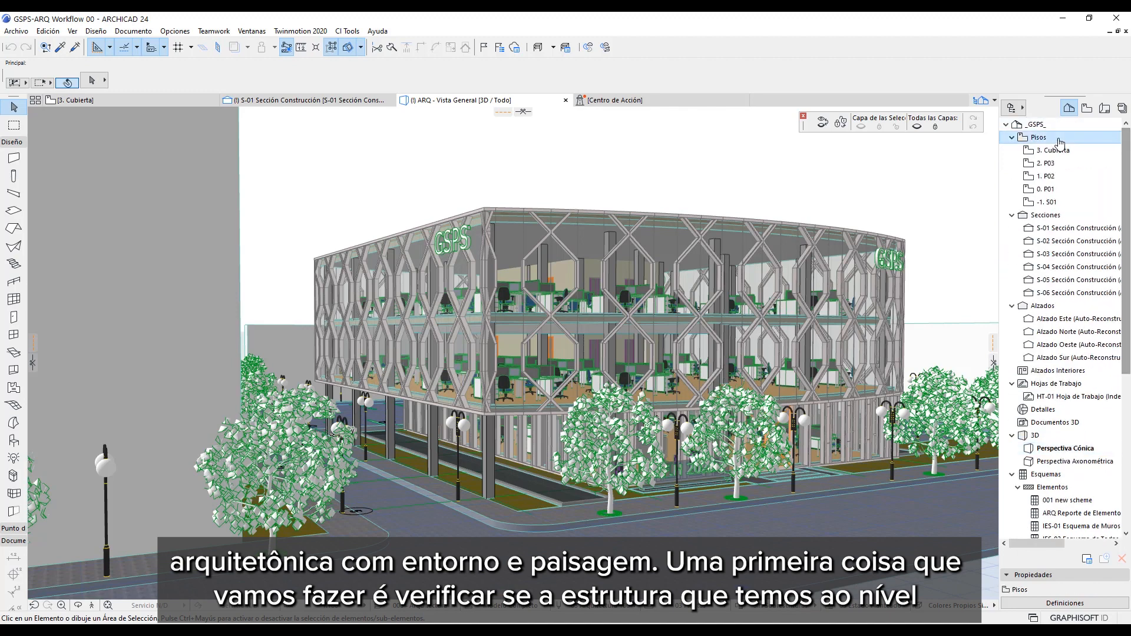
right_click(1028, 140)
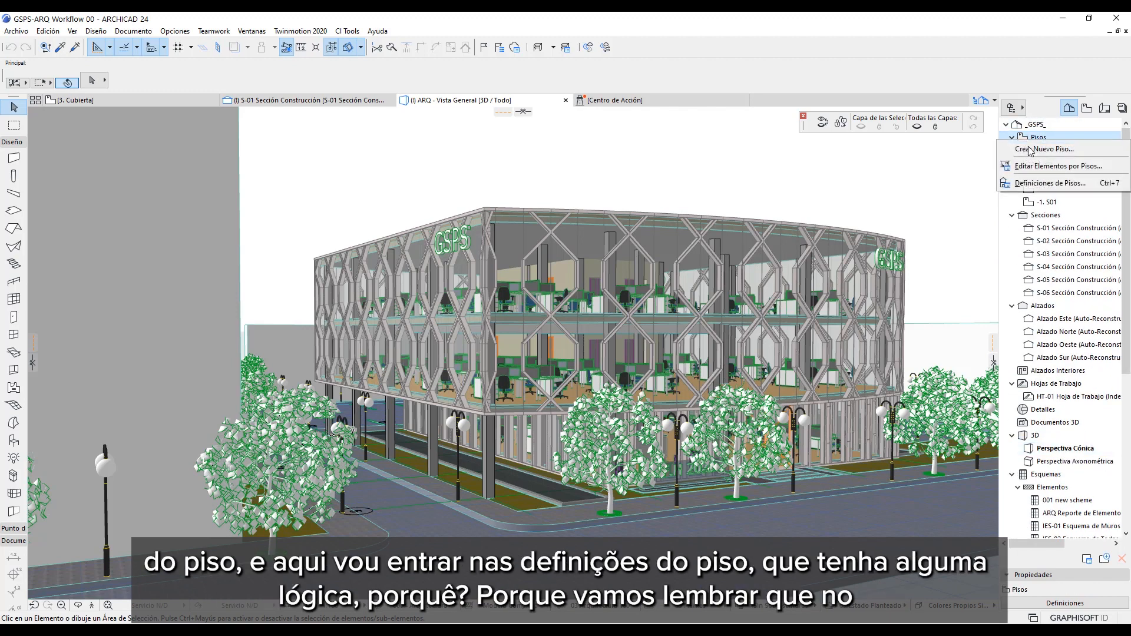
click(1037, 185)
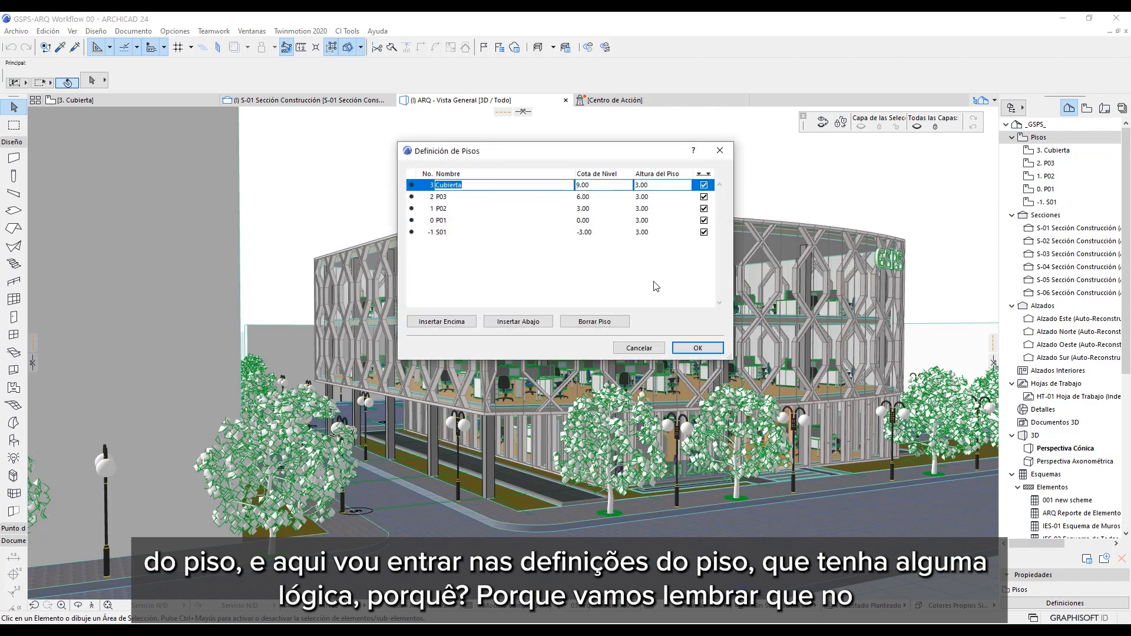
- Examine the story list from S01 up to Cubierta, checking the order, names and elevations
click(484, 220)
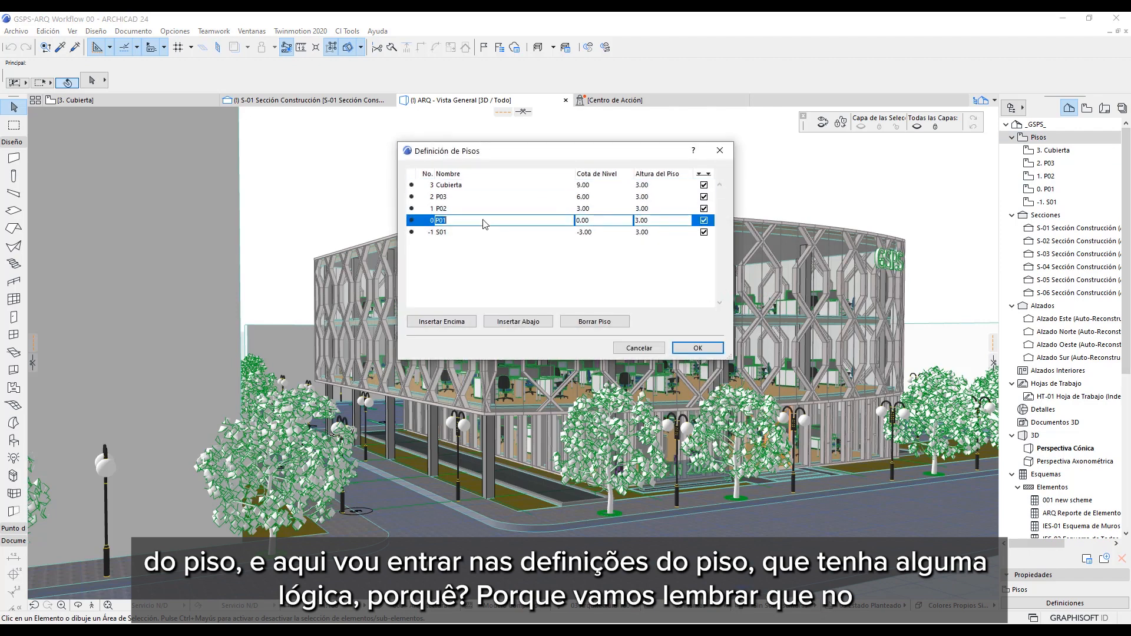
click(481, 209)
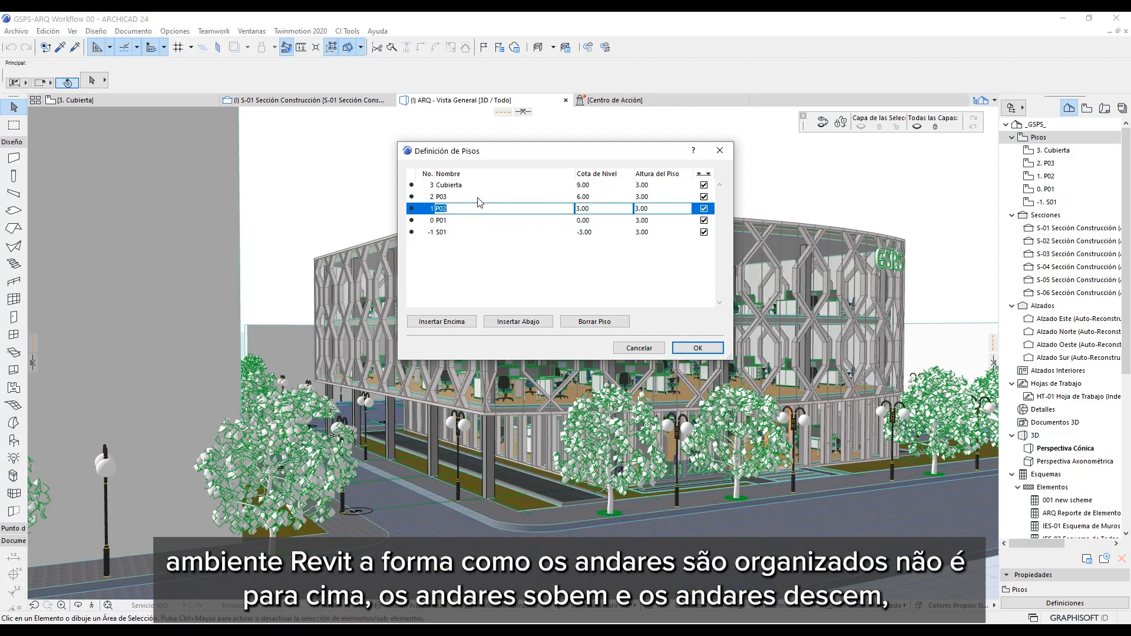
click(479, 198)
click(469, 222)
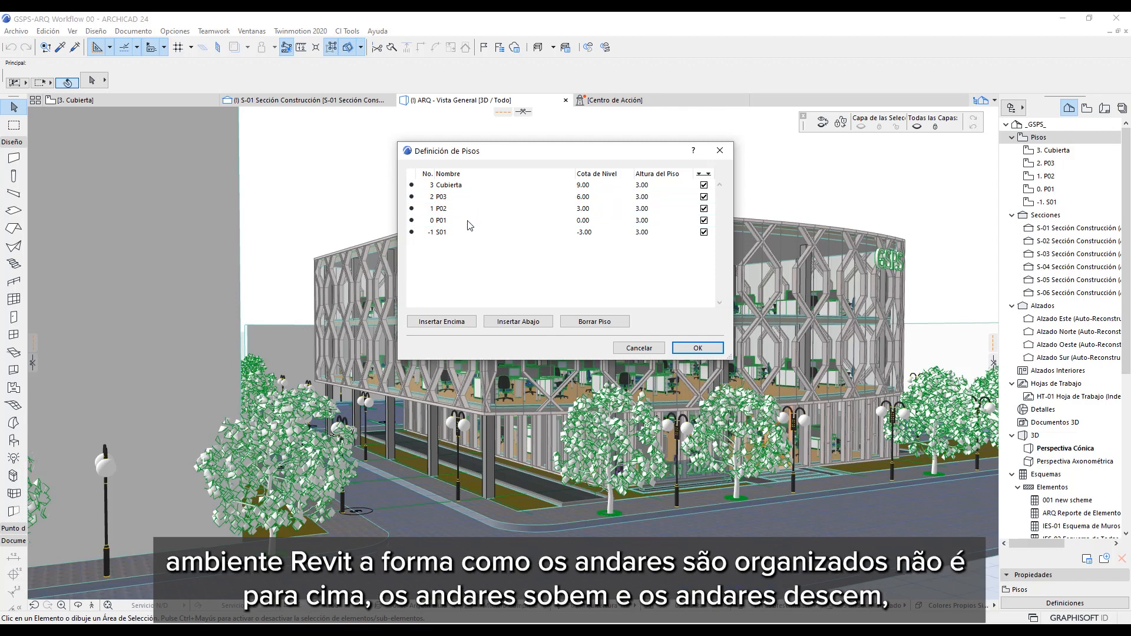
click(471, 210)
click(472, 200)
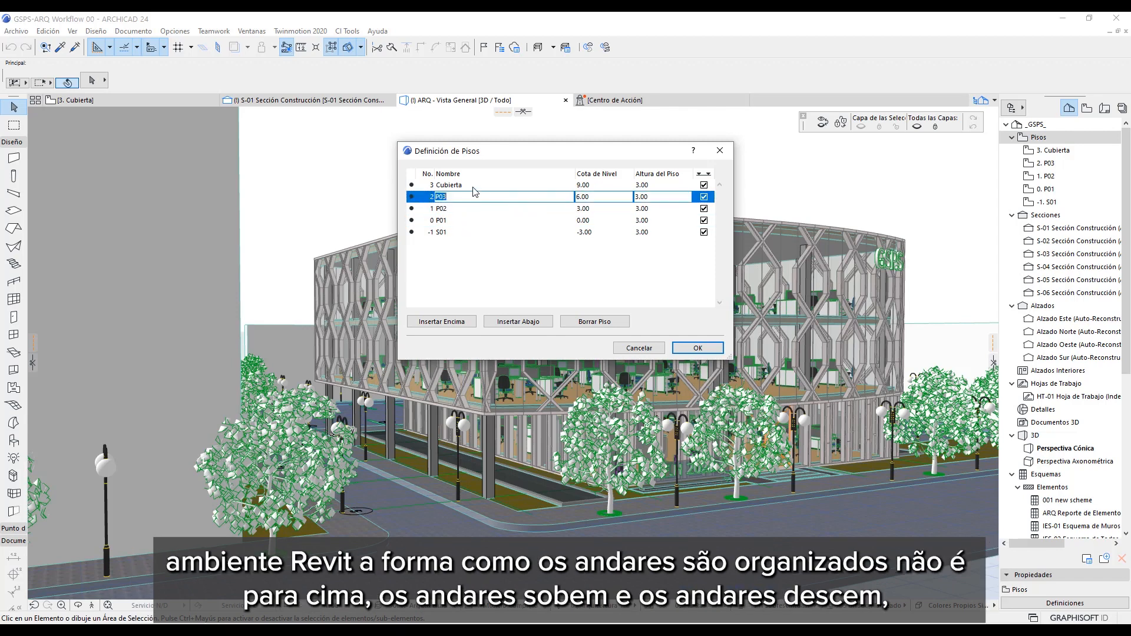
click(473, 186)
click(461, 221)
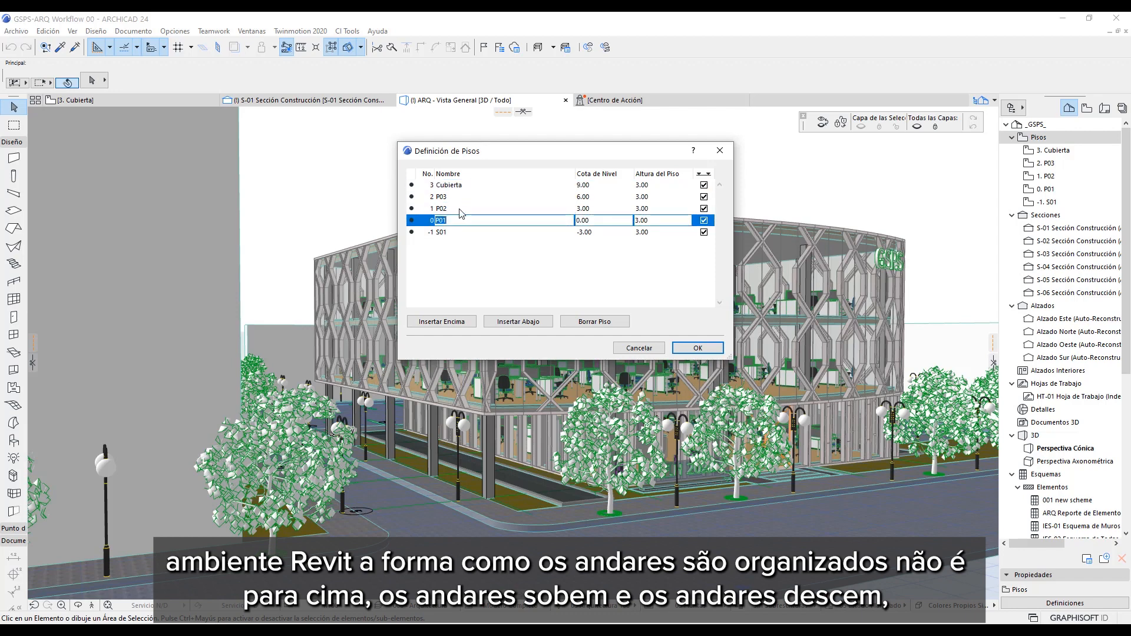
click(462, 210)
click(461, 198)
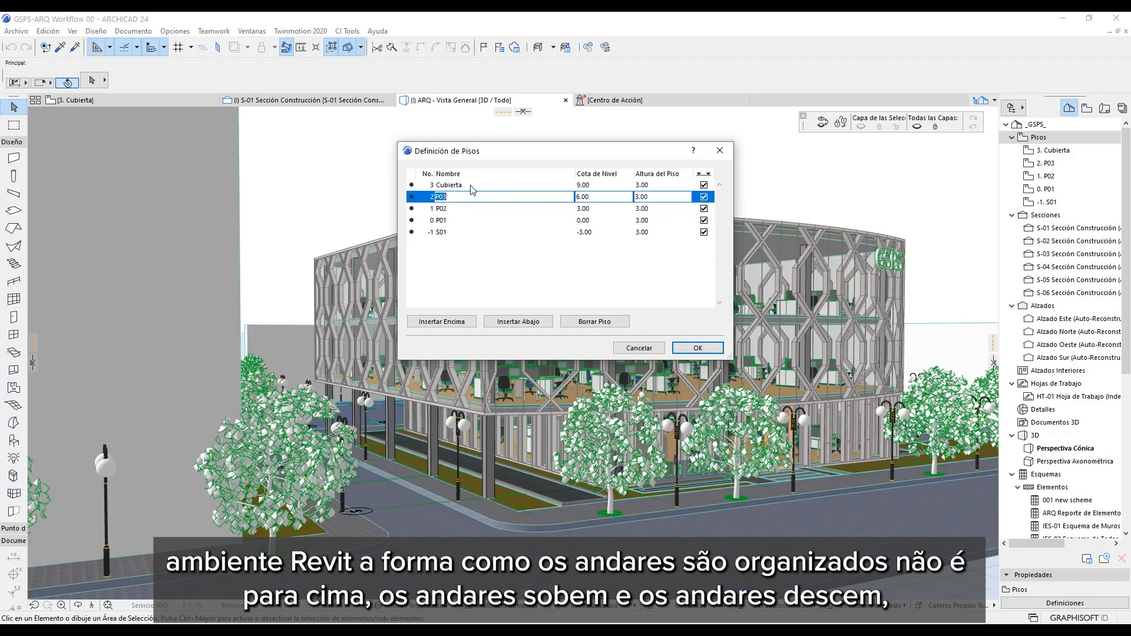
click(471, 185)
click(466, 229)
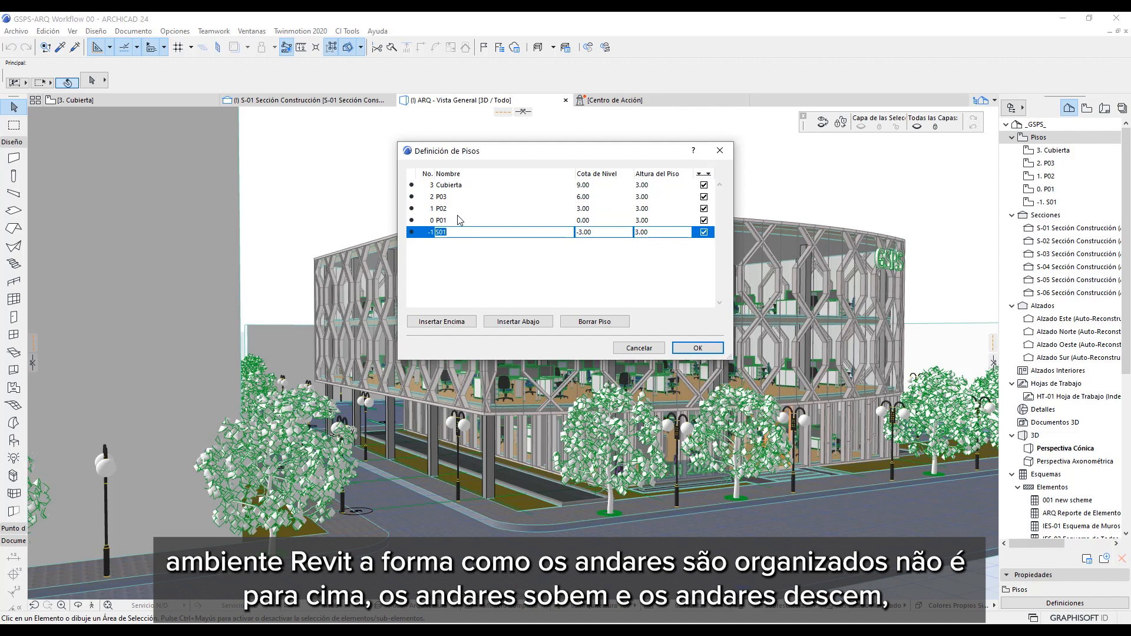
click(460, 220)
click(462, 210)
click(463, 198)
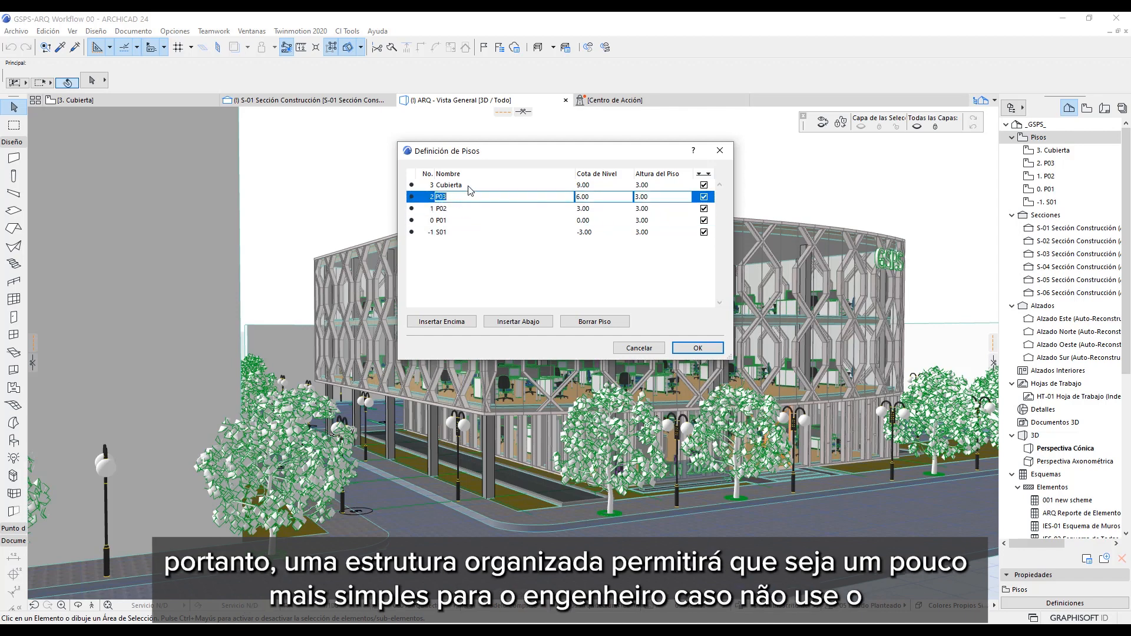
- Rename the Cubierta story as PCB, recheck the stories below it and apply the story settings
click(469, 186)
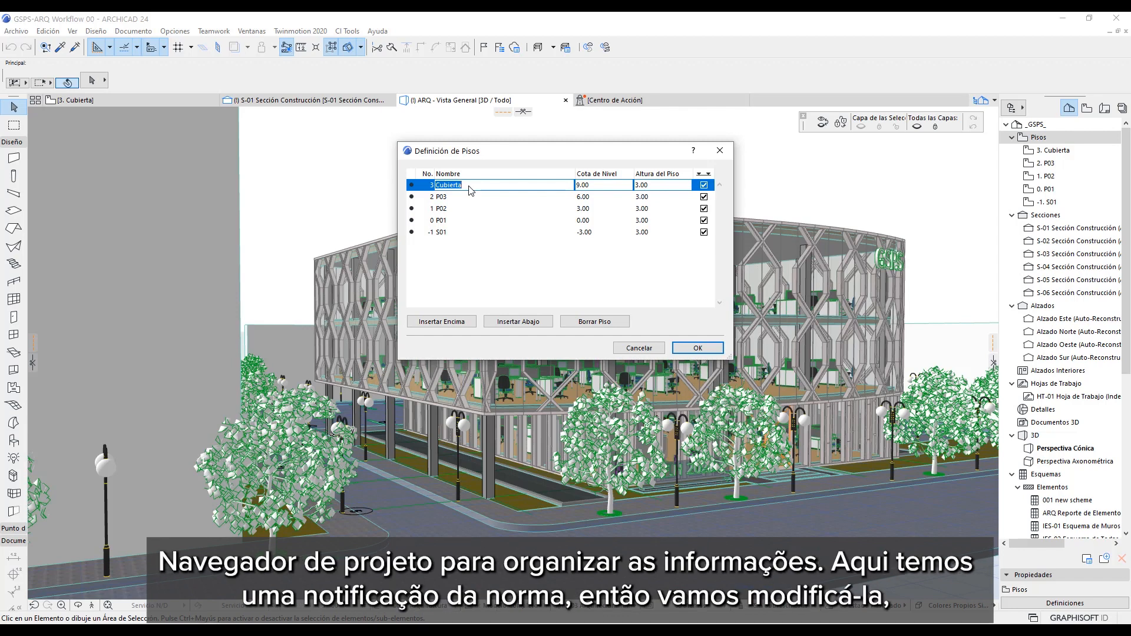
text(PCB)
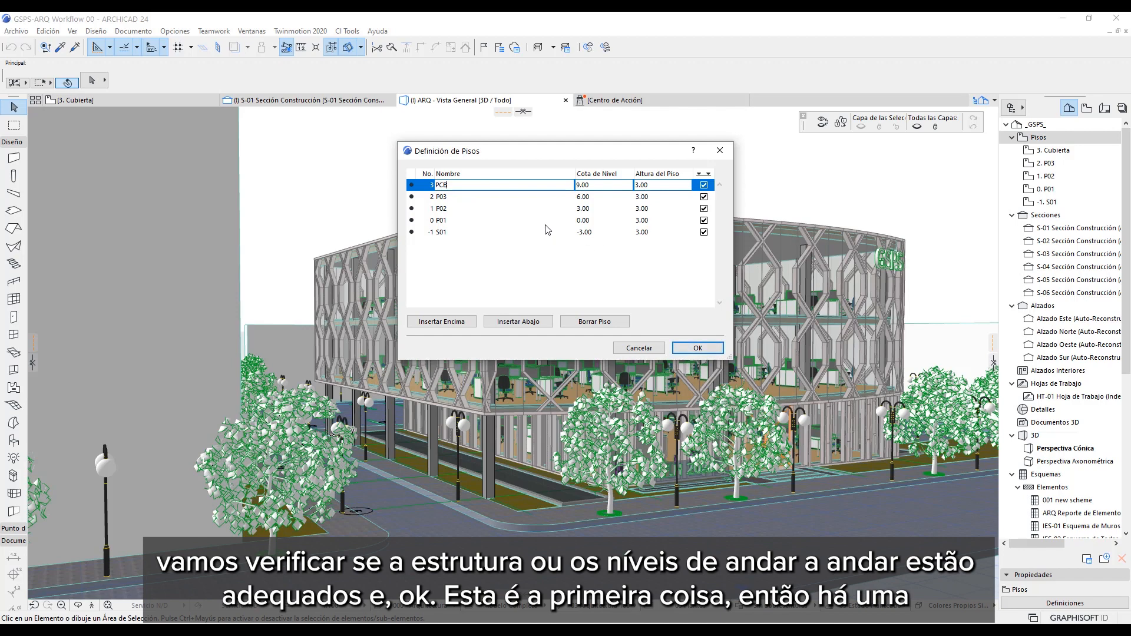
click(568, 219)
click(559, 210)
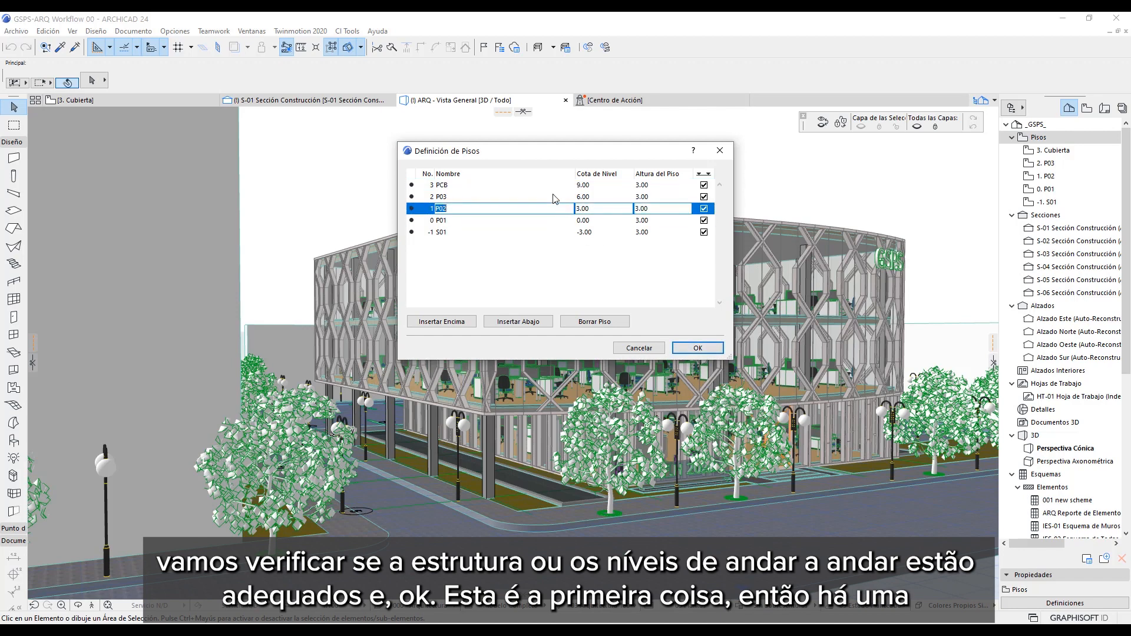
click(555, 198)
click(553, 186)
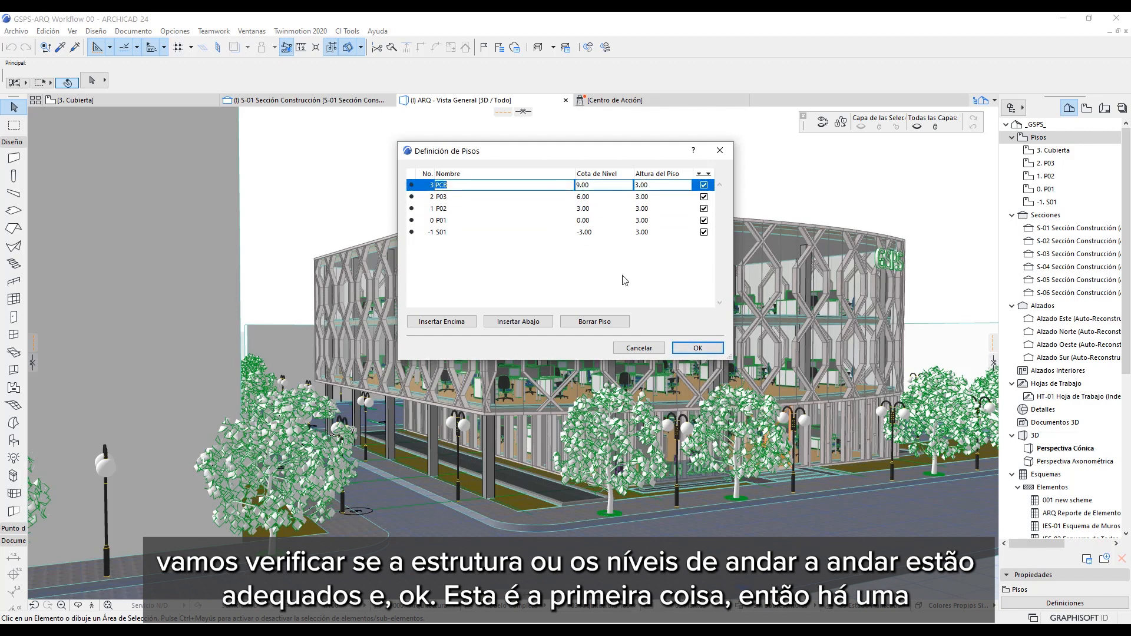
click(698, 348)
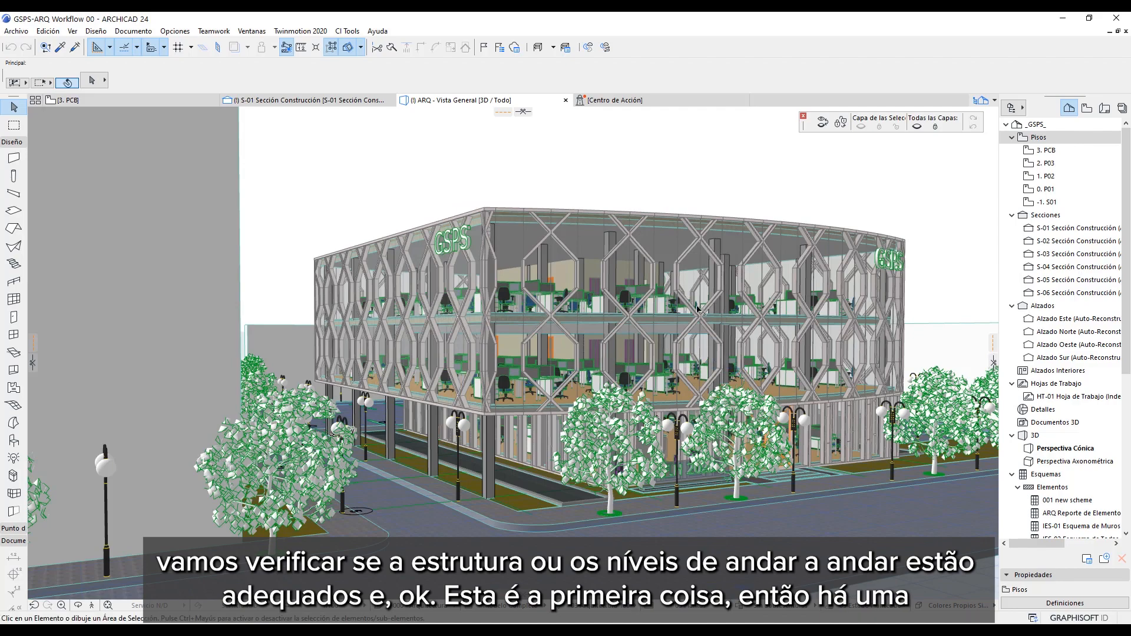
- Examine section S-01 Sección Construcción to see how the story level lines relate to the floor slabs
mouse_move(698, 375)
mouse_down()
mouse_move(714, 385)
mouse_move(700, 382)
mouse_up()
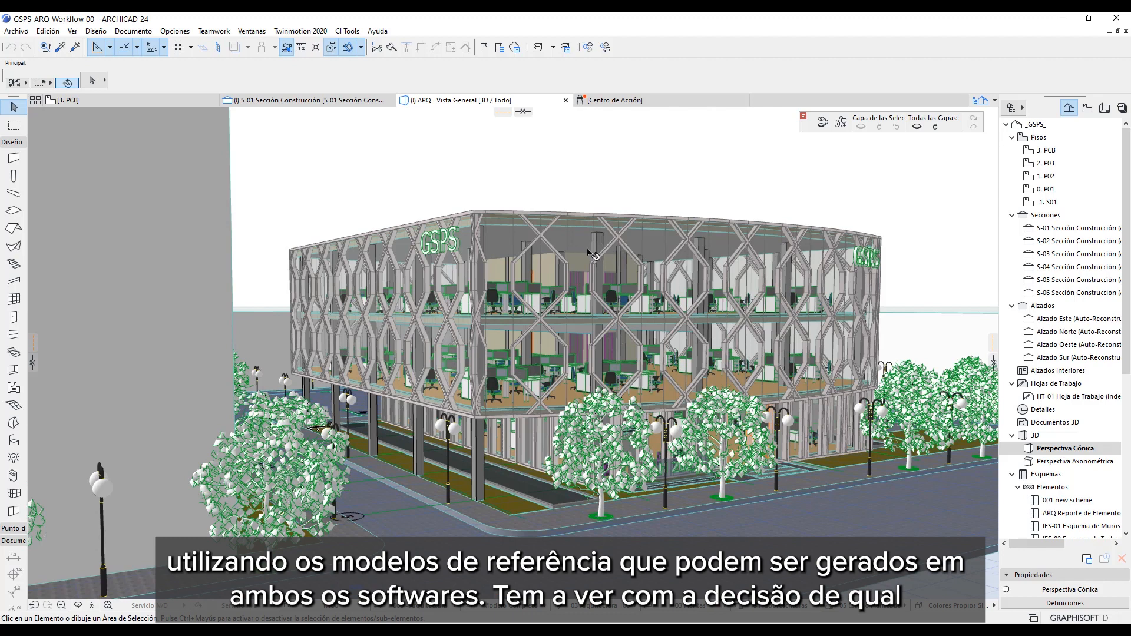
mouse_move(354, 104)
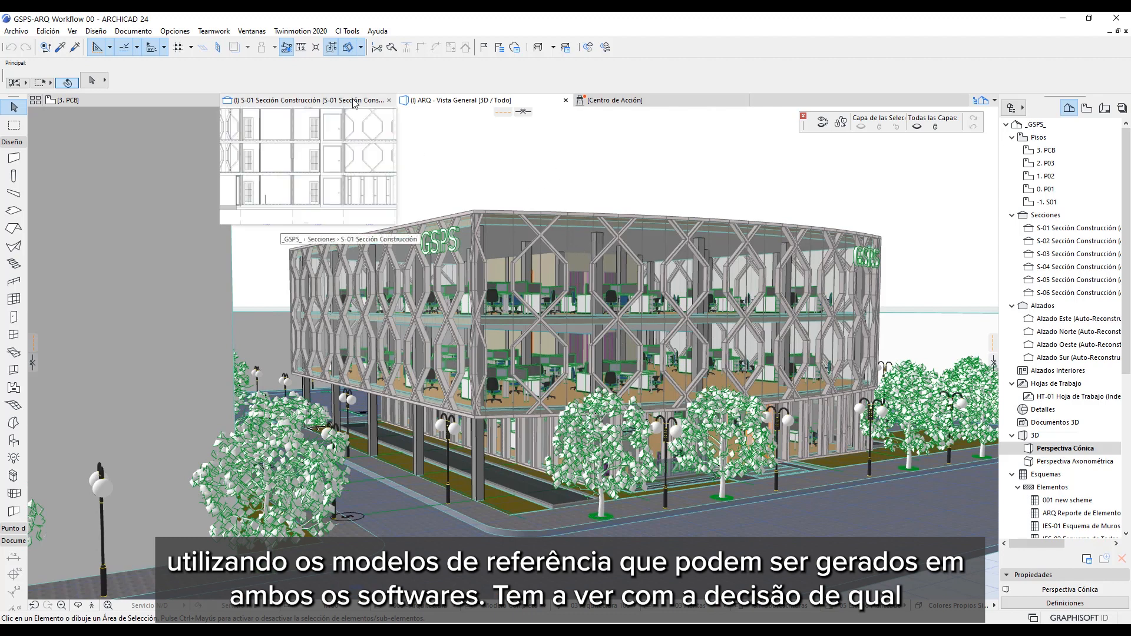
click(354, 101)
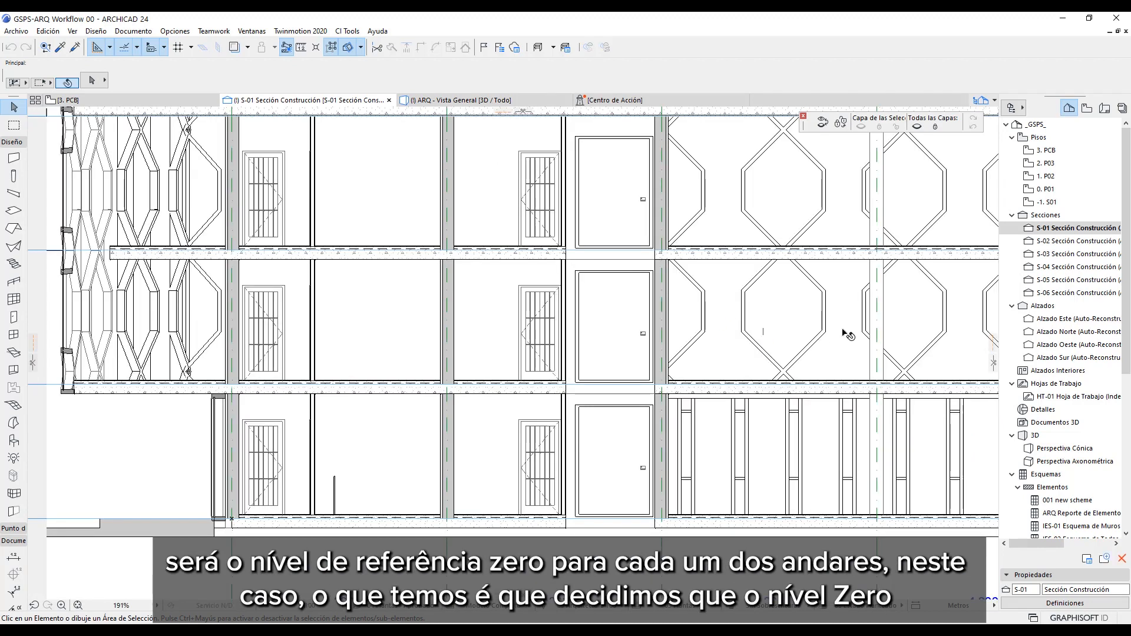
scroll(848, 334, right, 8)
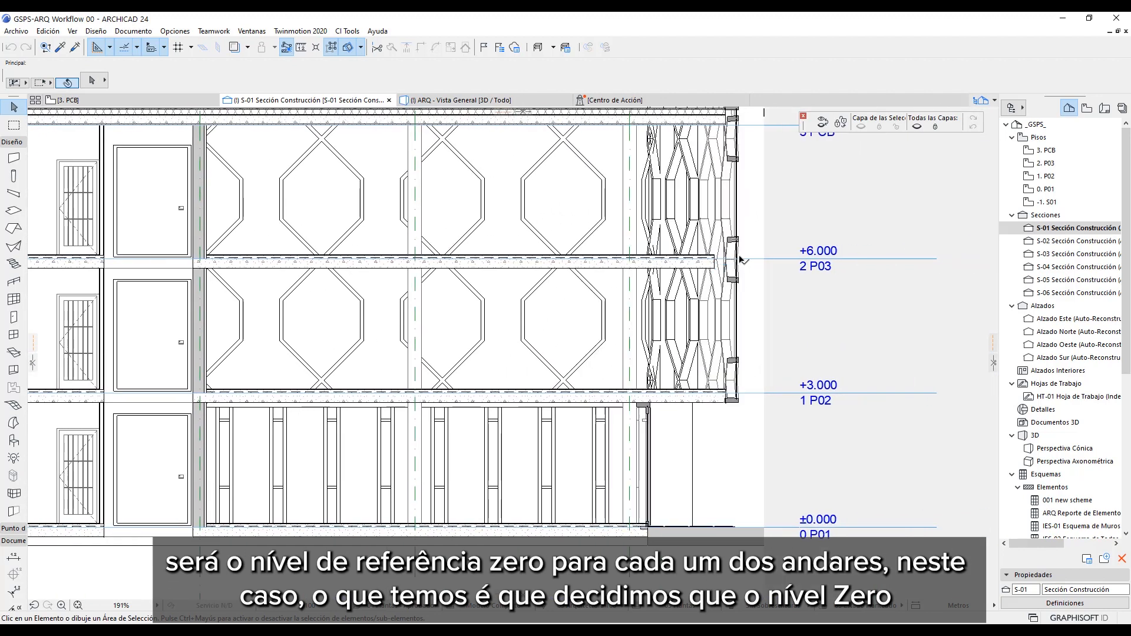
scroll(724, 268, up, 5)
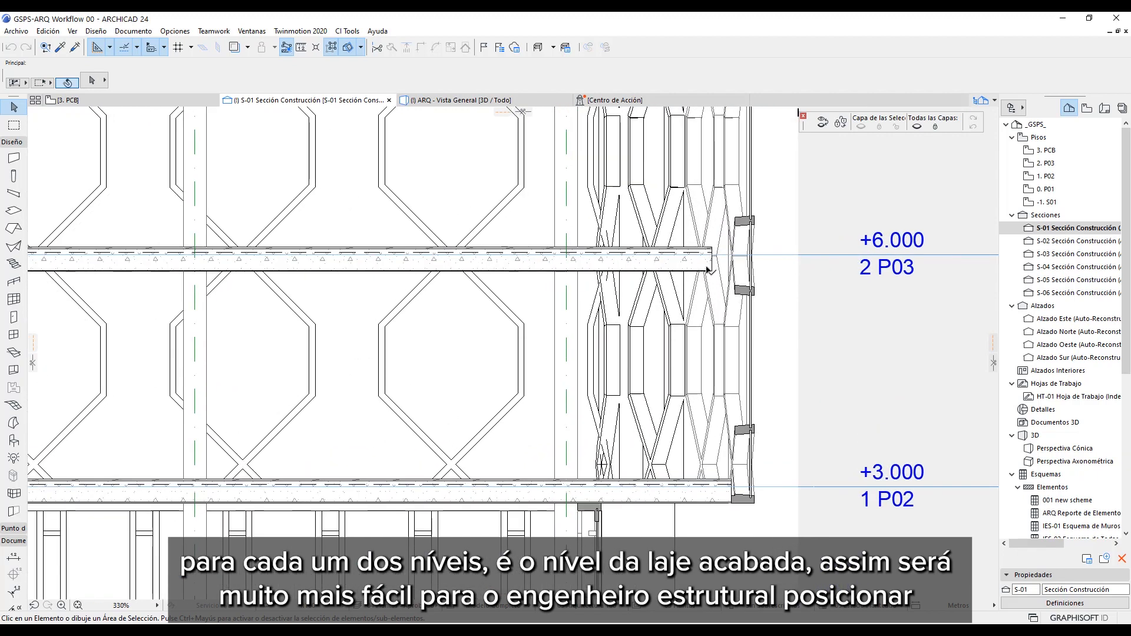
scroll(707, 269, up, 1)
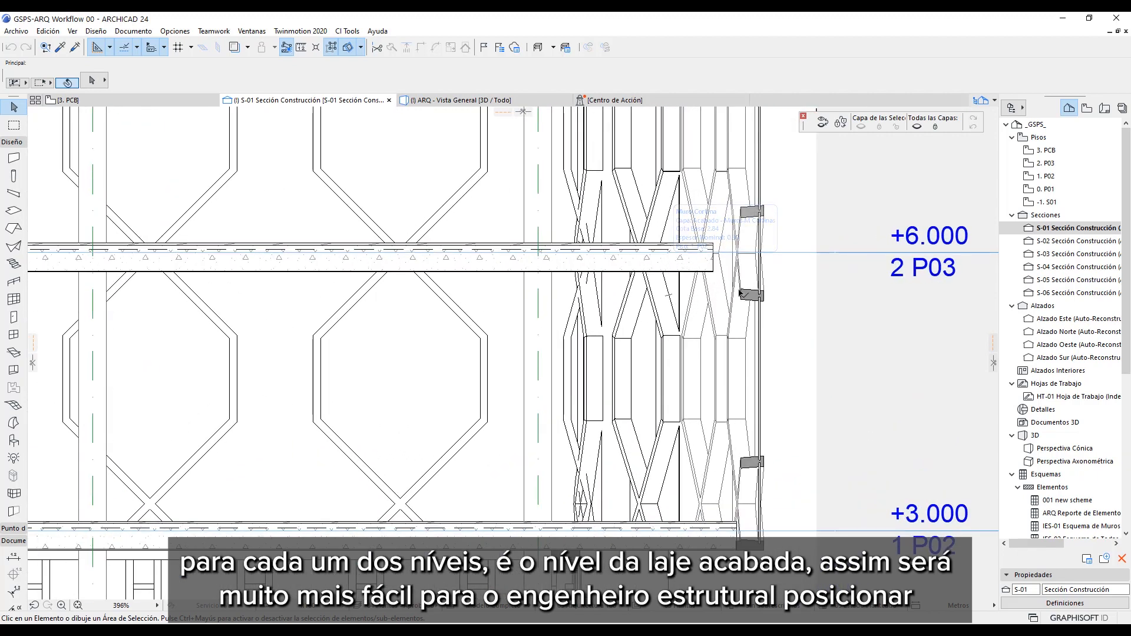
middle_drag(800, 302, 844, 299)
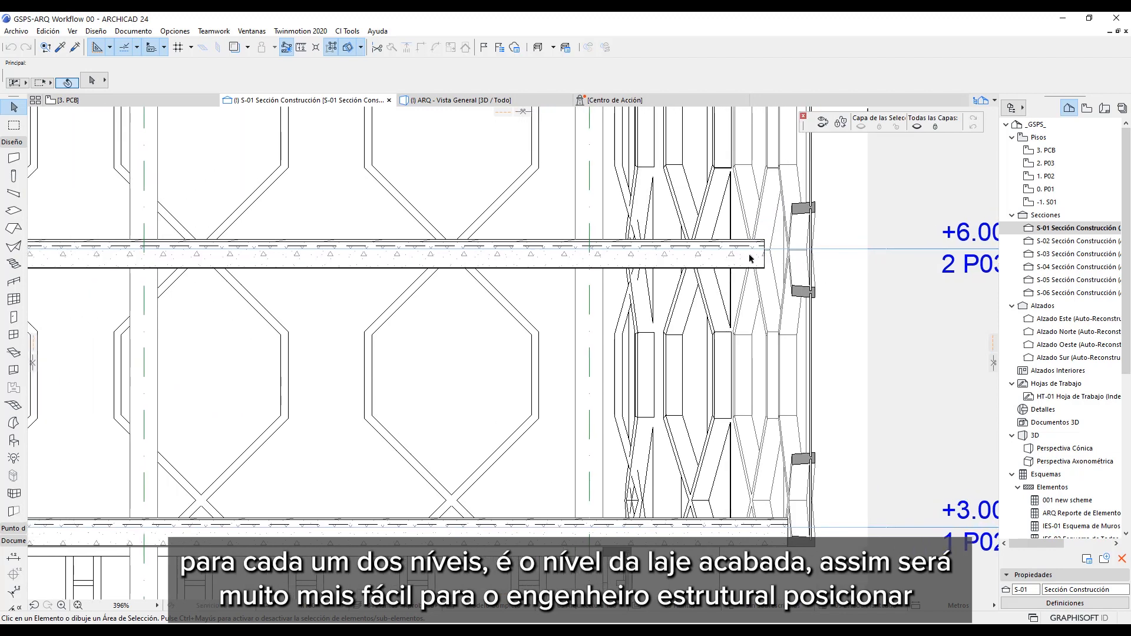
scroll(740, 283, down, 1)
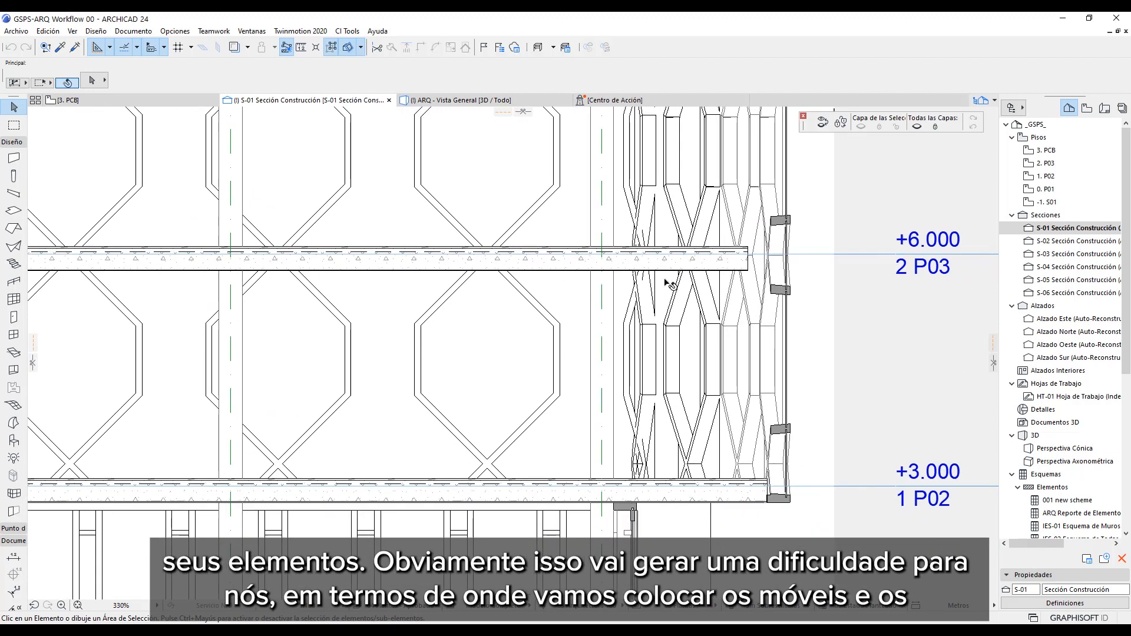
middle_drag(550, 292, 686, 308)
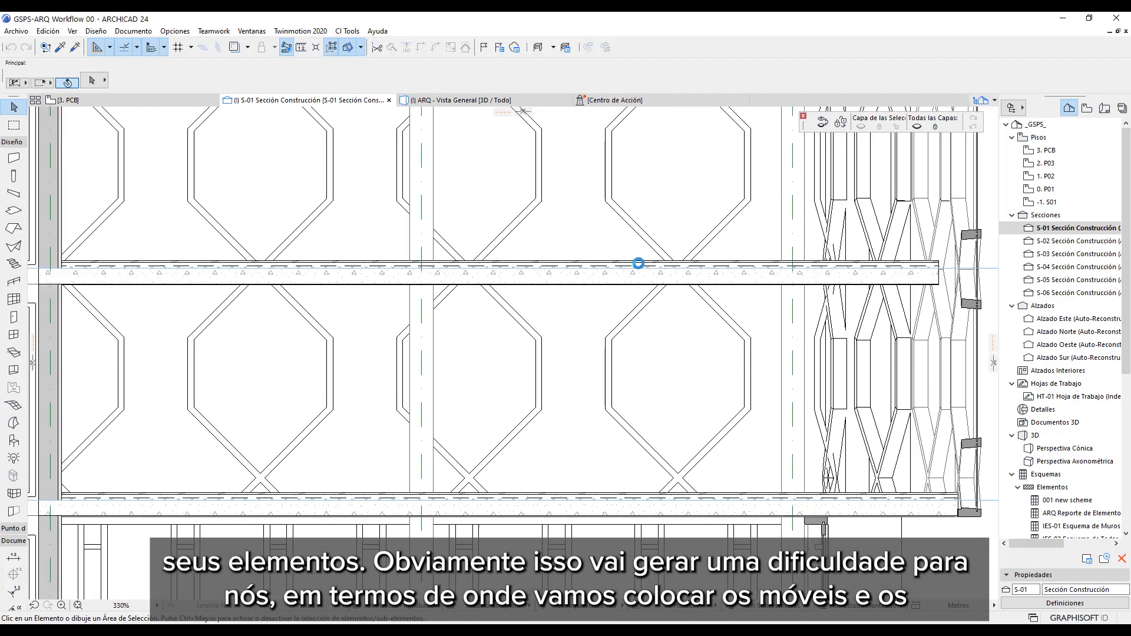
scroll(615, 260, down, 1)
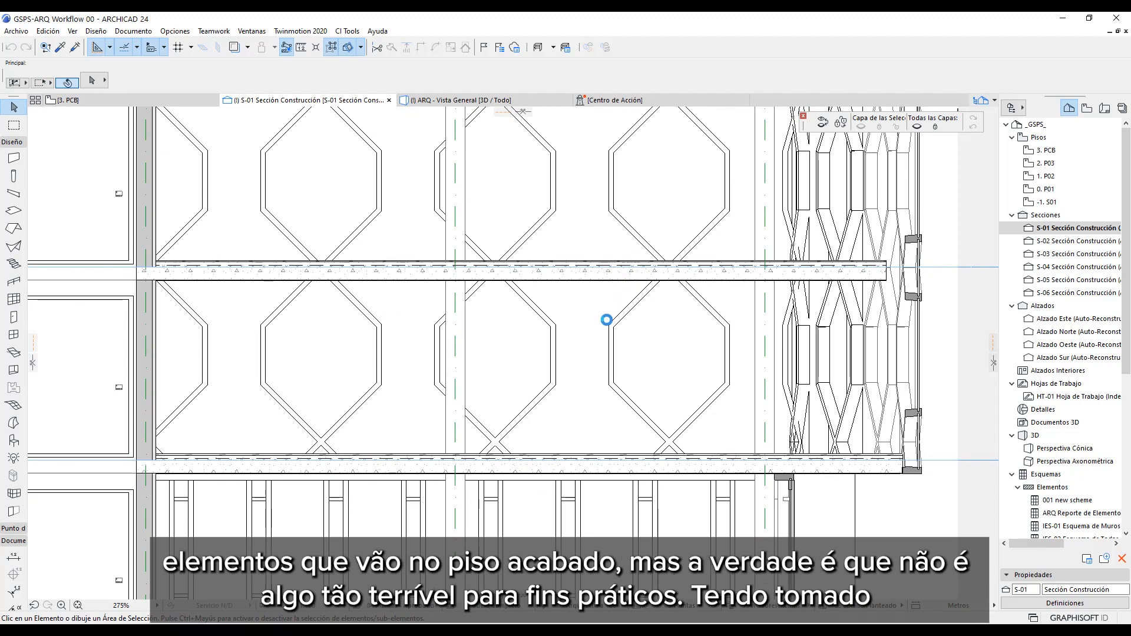
scroll(600, 346, down, 3)
middle_drag(595, 341, 700, 323)
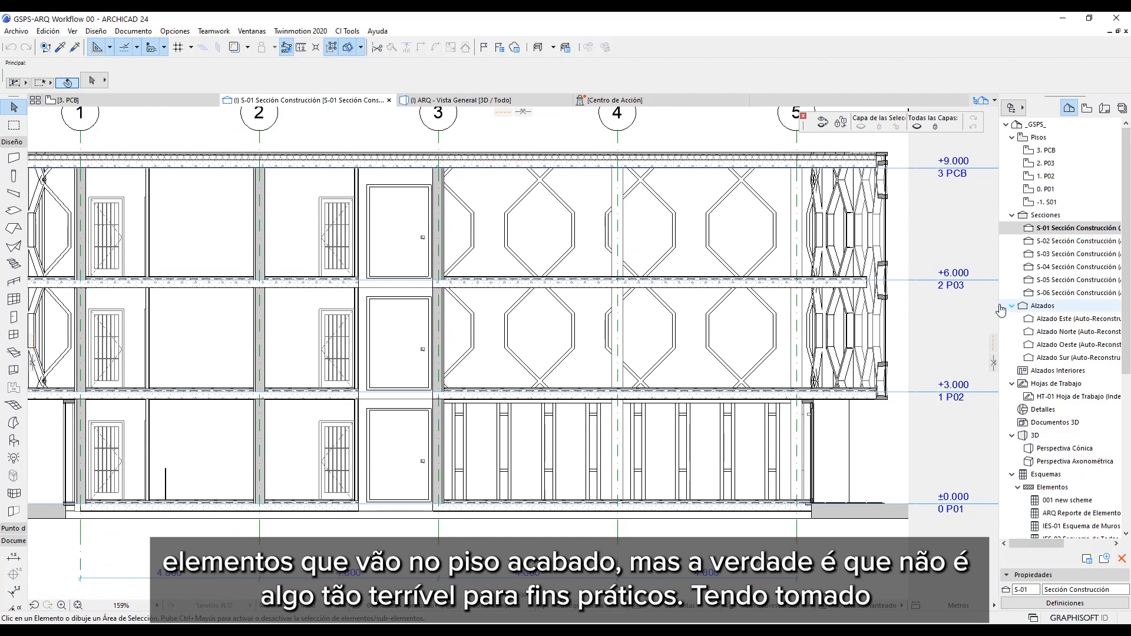
scroll(992, 306, down, 1)
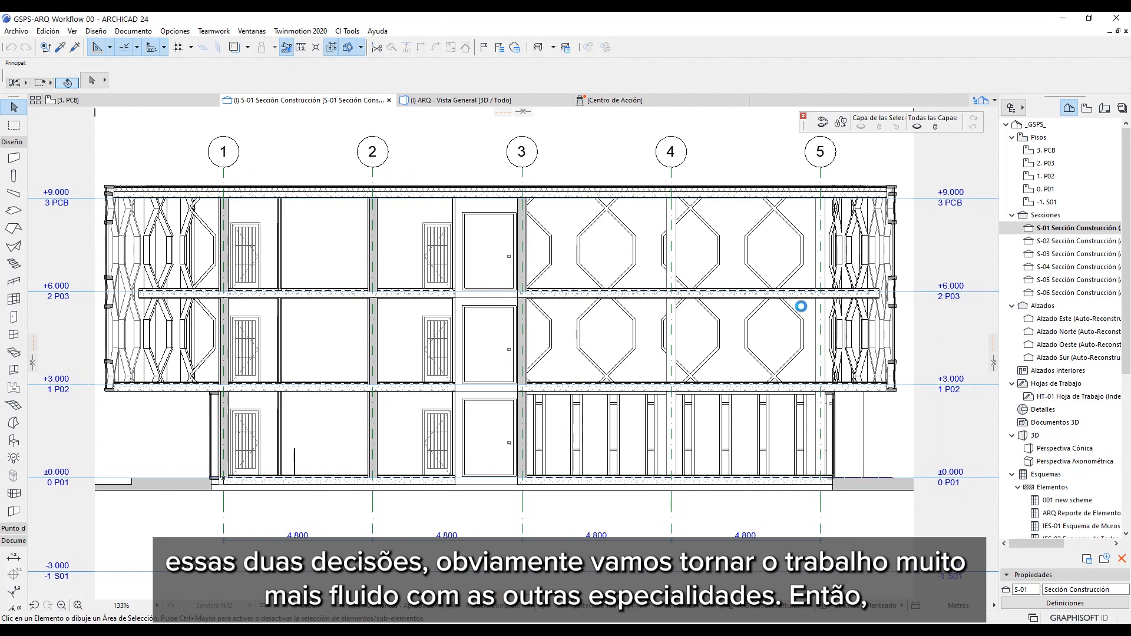
- Return to the ARQ - Vista General 3D view and look at the building from above roof level
click(472, 103)
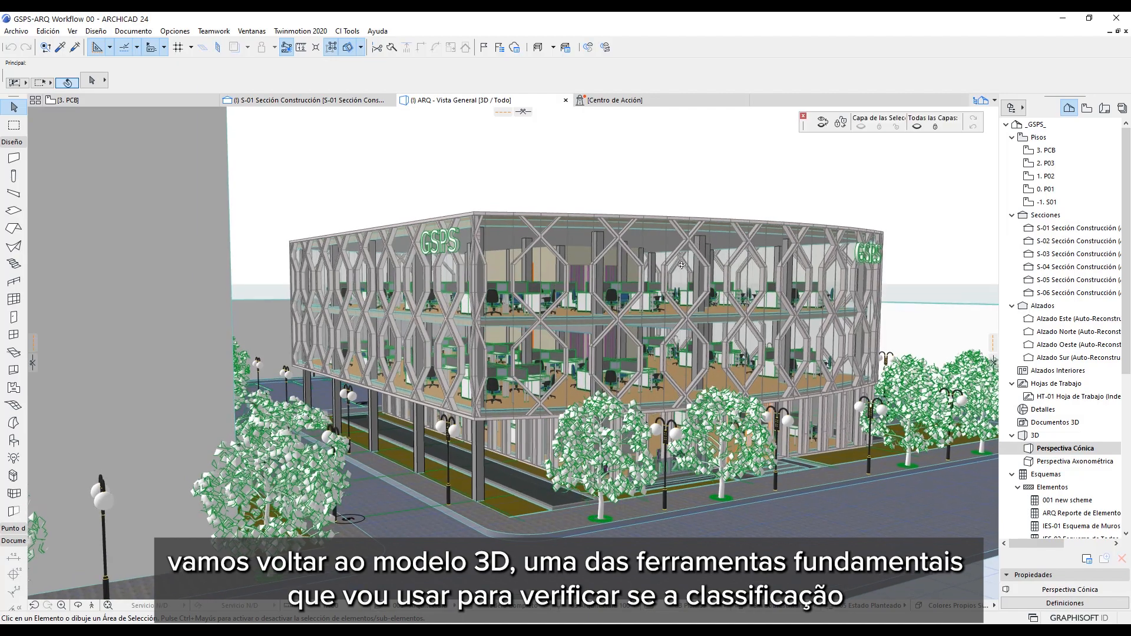
shift+middle_drag(681, 265, 676, 307)
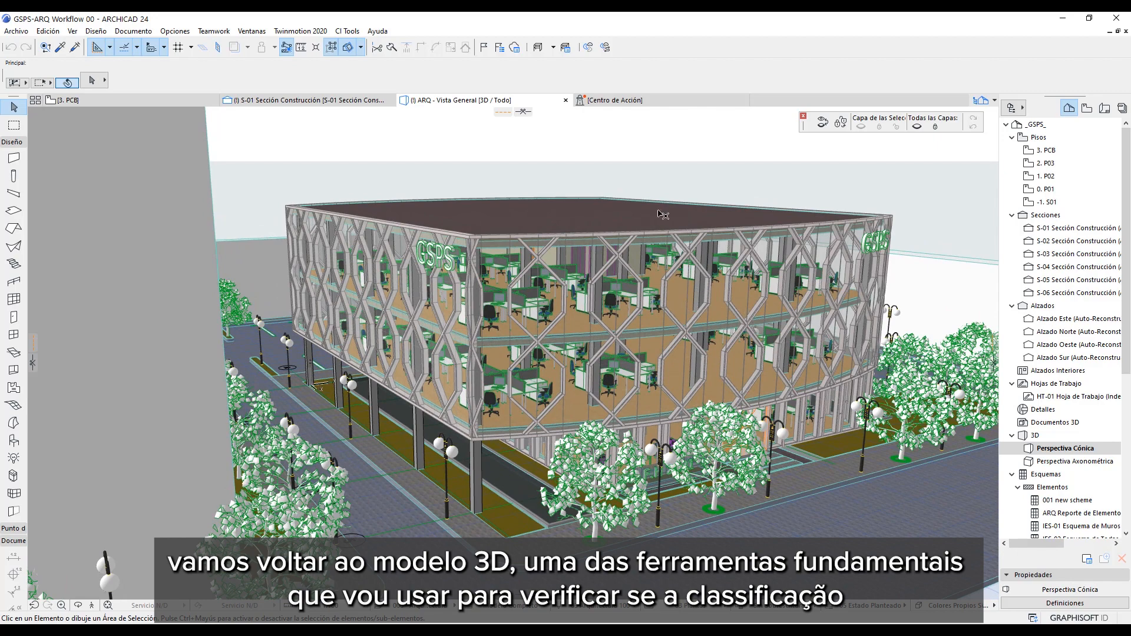
middle_drag(664, 246, 655, 246)
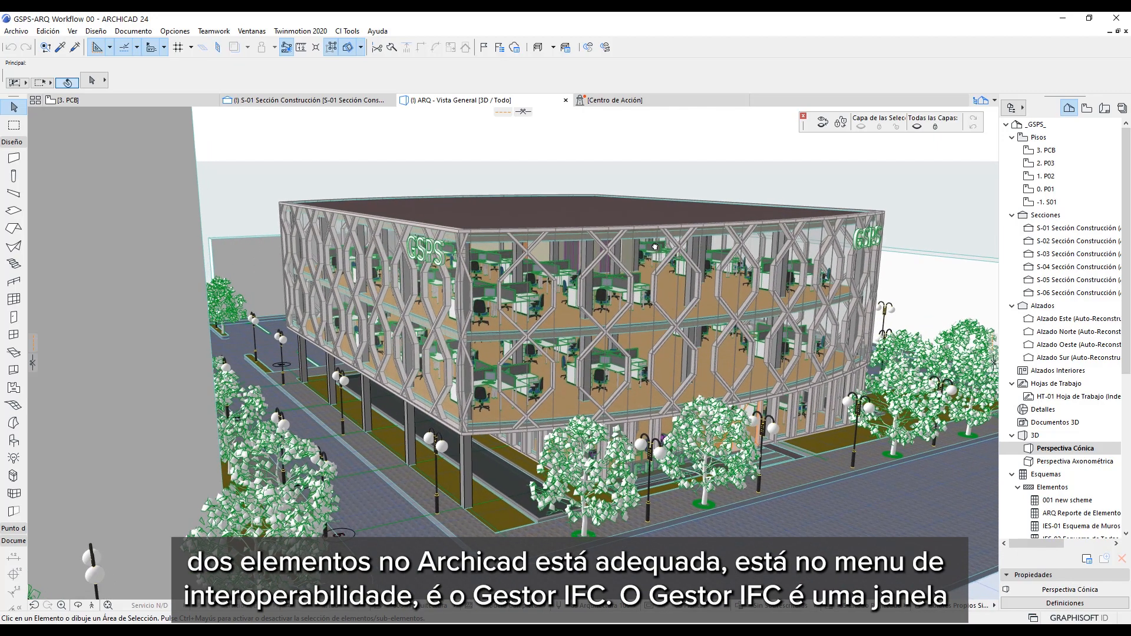
- Open the IFC Project Manager and enlarge its model structure tree, showing it from the project root
click(16, 31)
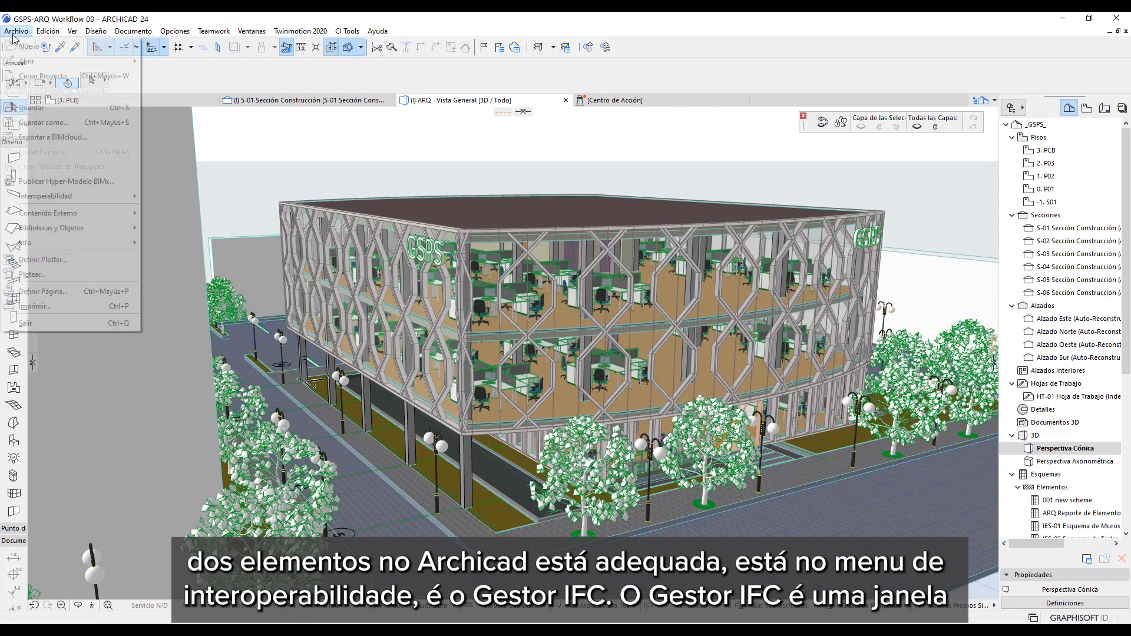
mouse_move(100, 196)
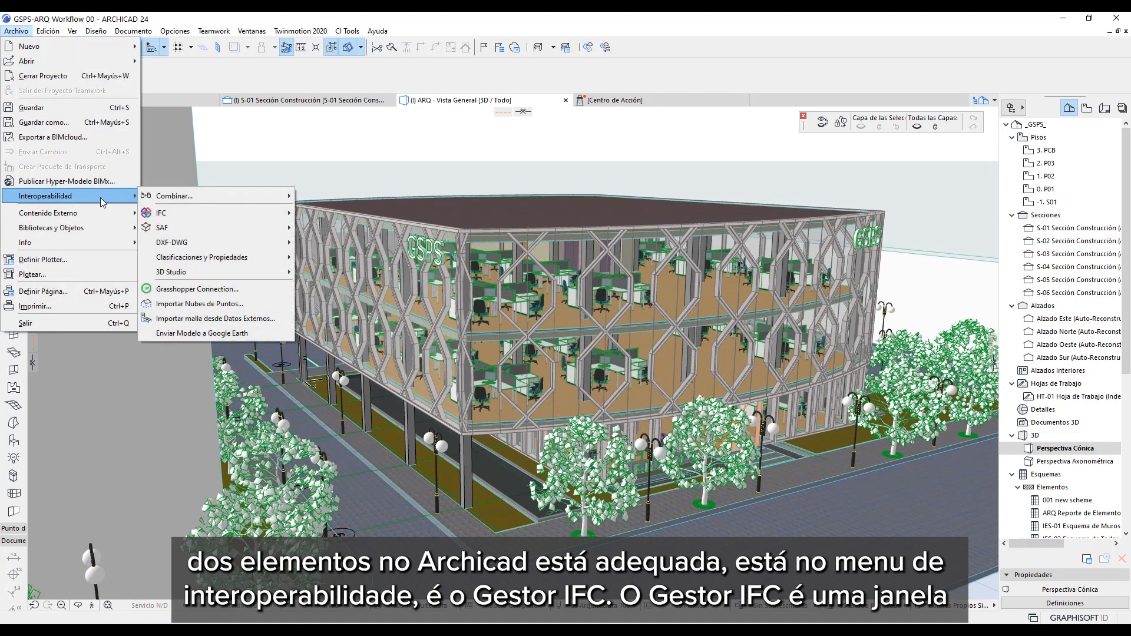
mouse_move(161, 212)
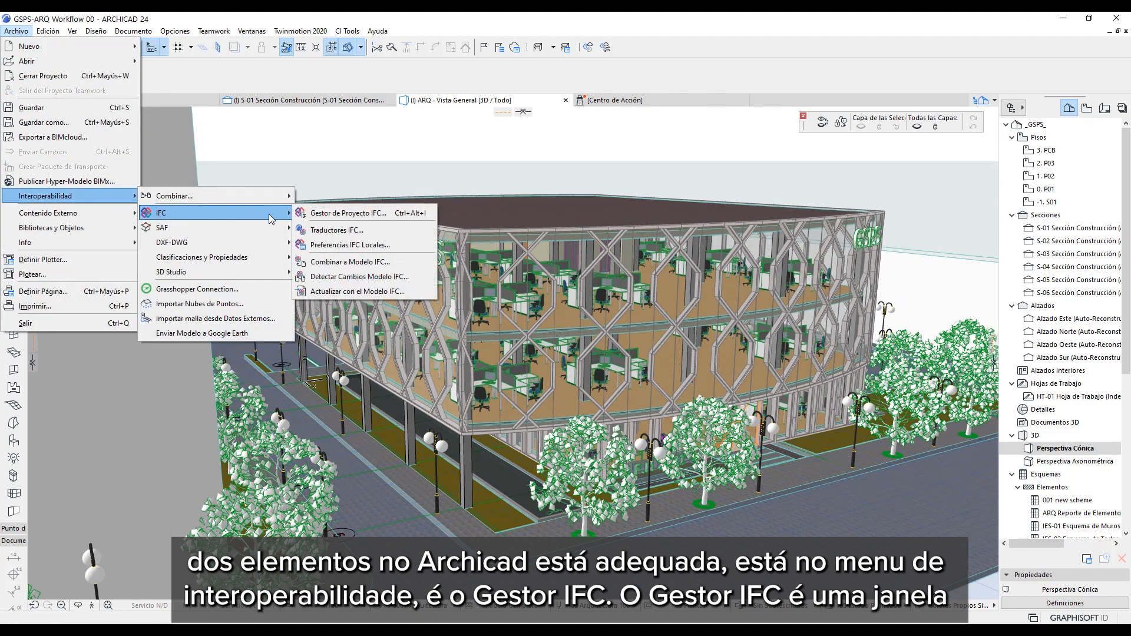
click(334, 216)
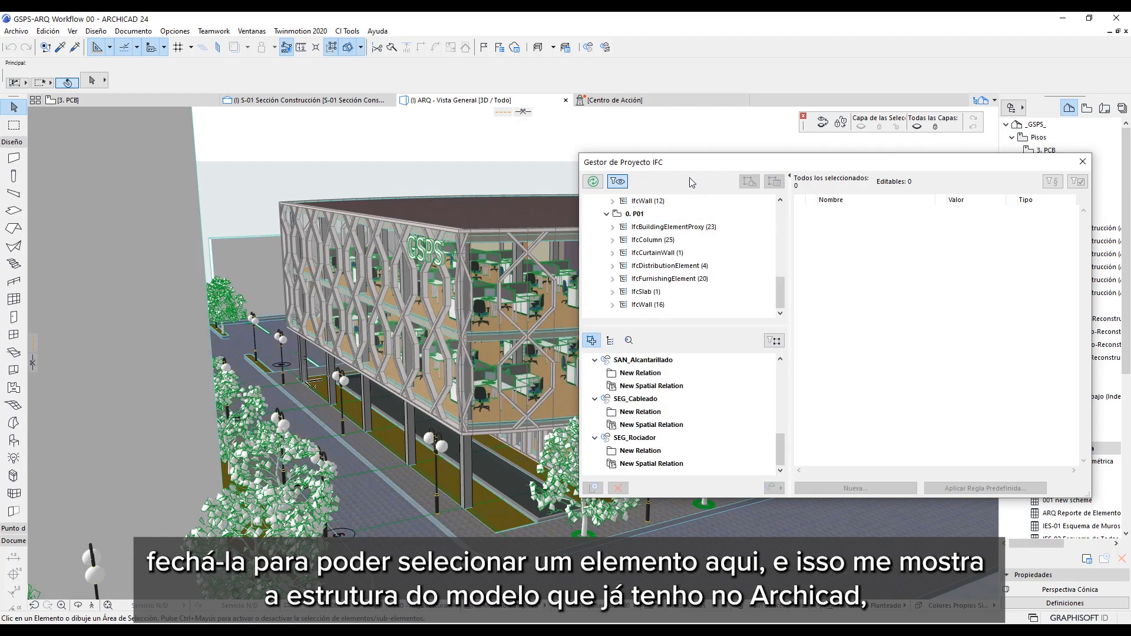
drag(670, 326, 670, 376)
drag(779, 327, 788, 233)
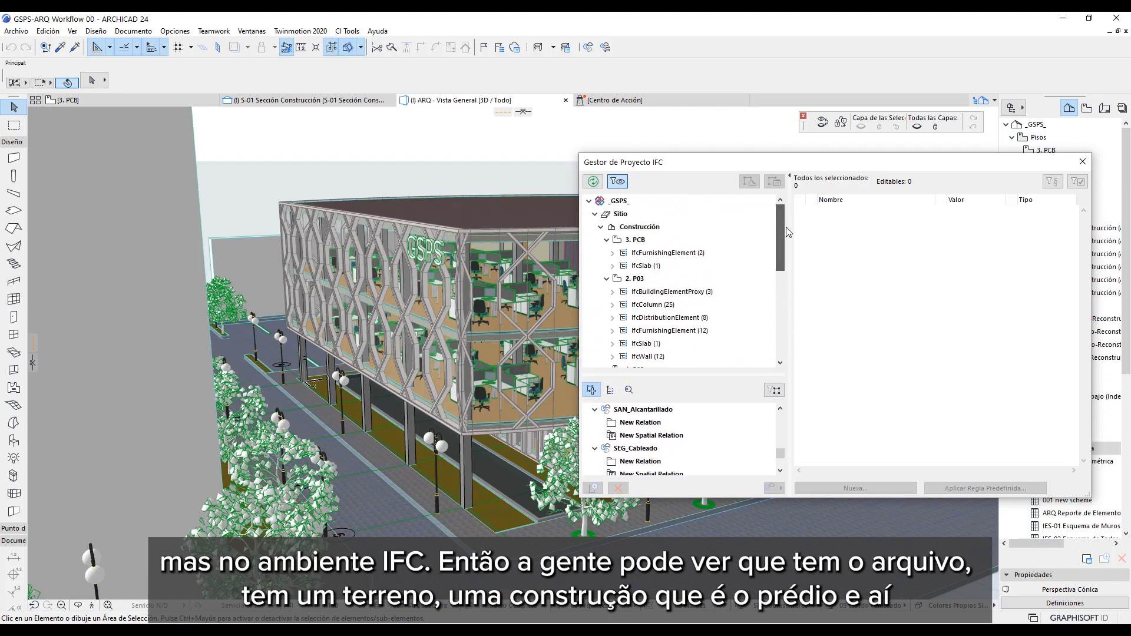
- Review the IFC attributes of Sitio and Construcción and collapse stories PCB, P03 and P02 to leave P01's element types expanded
click(621, 215)
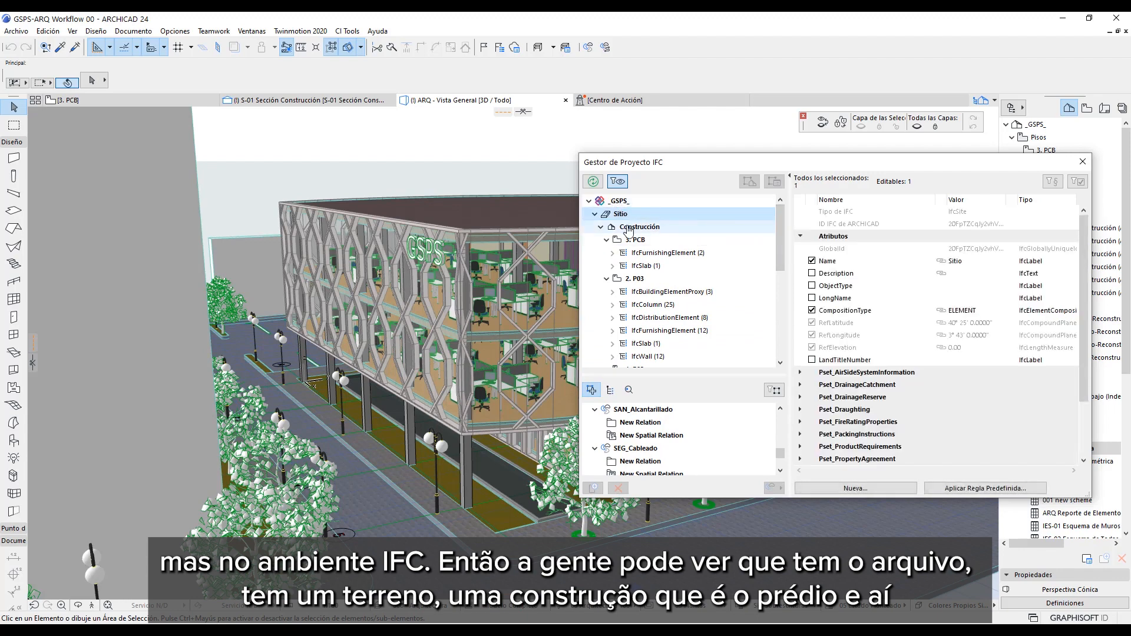
click(628, 229)
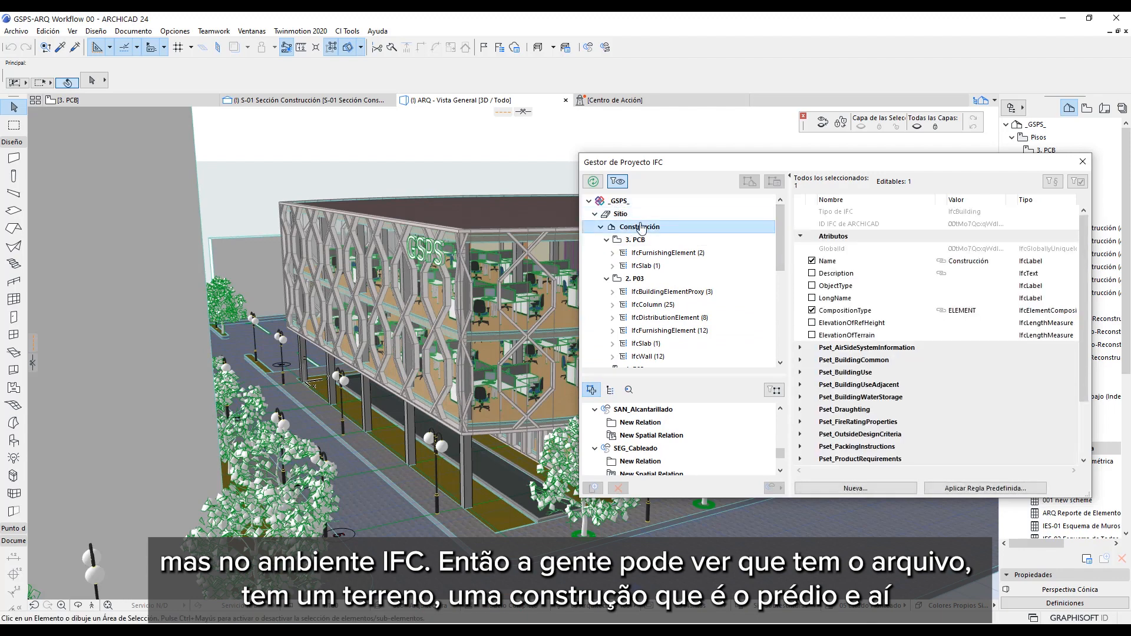
click(607, 239)
click(606, 253)
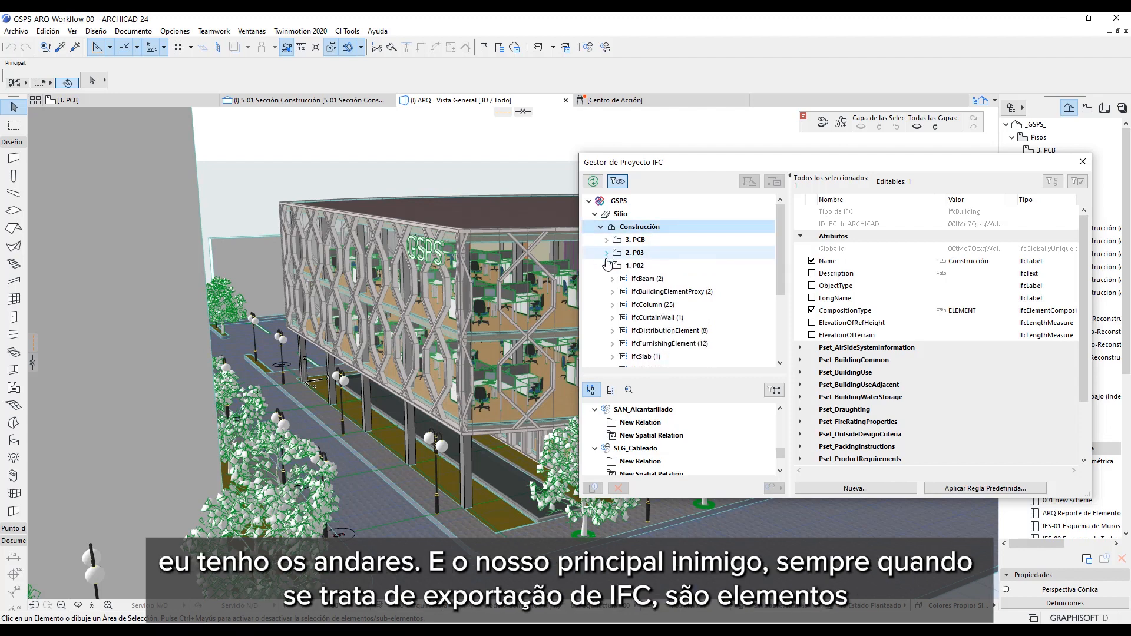
scroll(679, 273, down, 1)
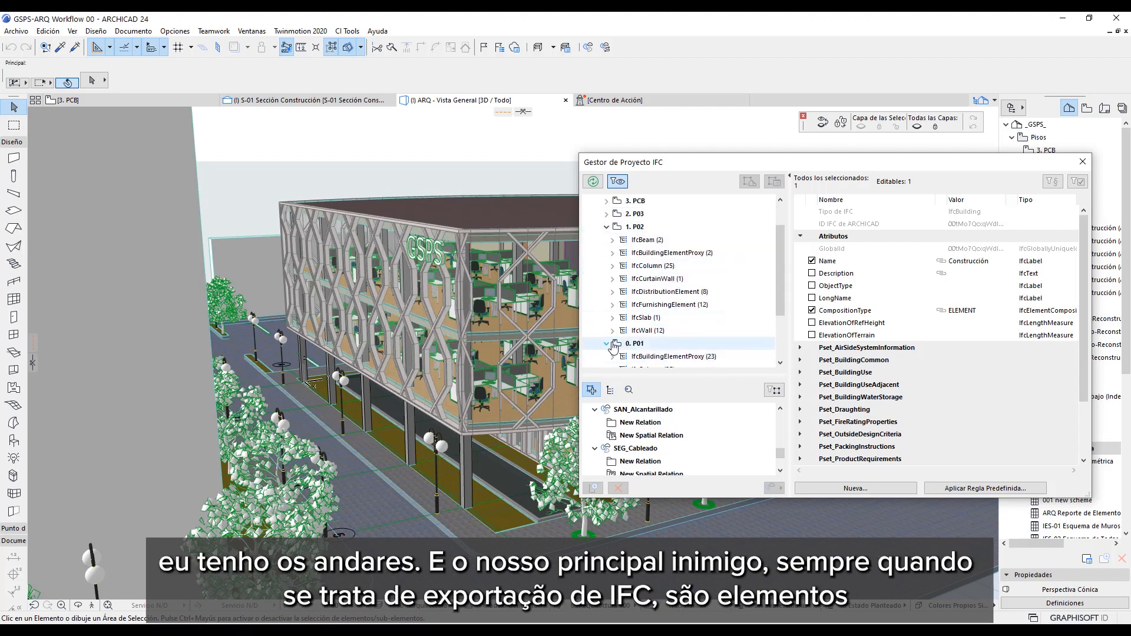
click(607, 227)
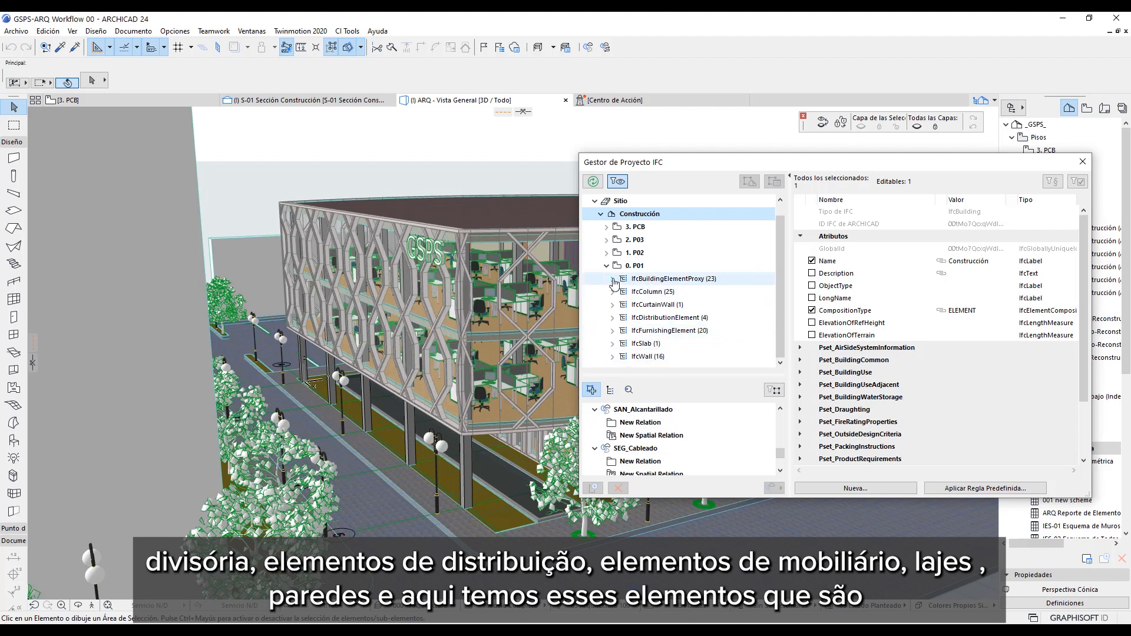
- Expand P01's IfcBuildingElementProxy group and highlight its first CALLE element in the 3D view, orbiting to inspect it
click(613, 280)
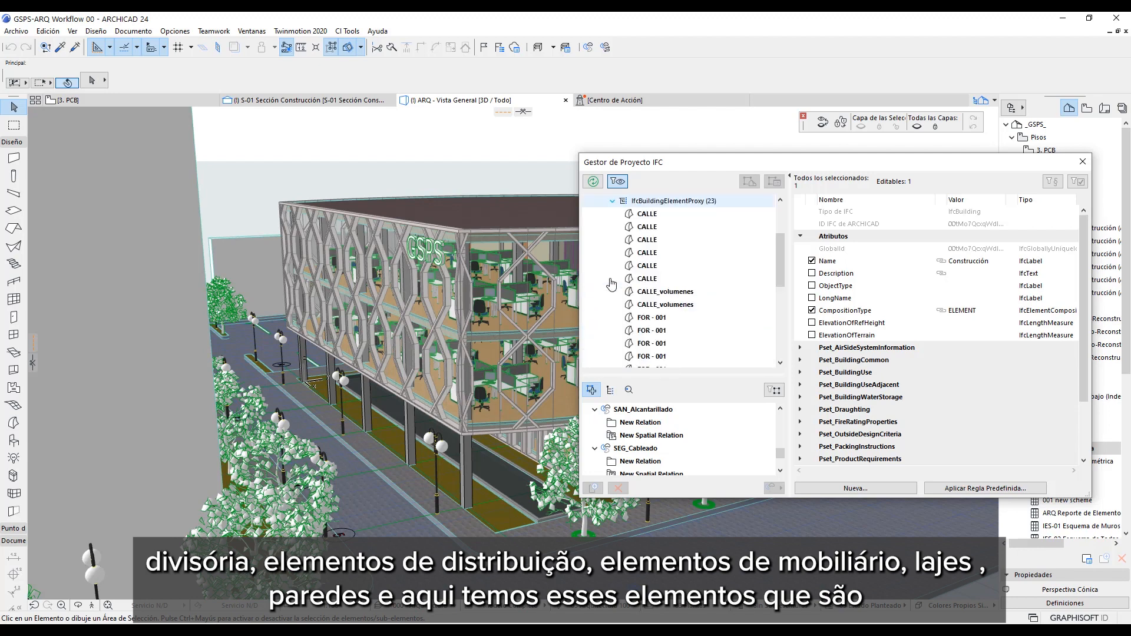
click(664, 216)
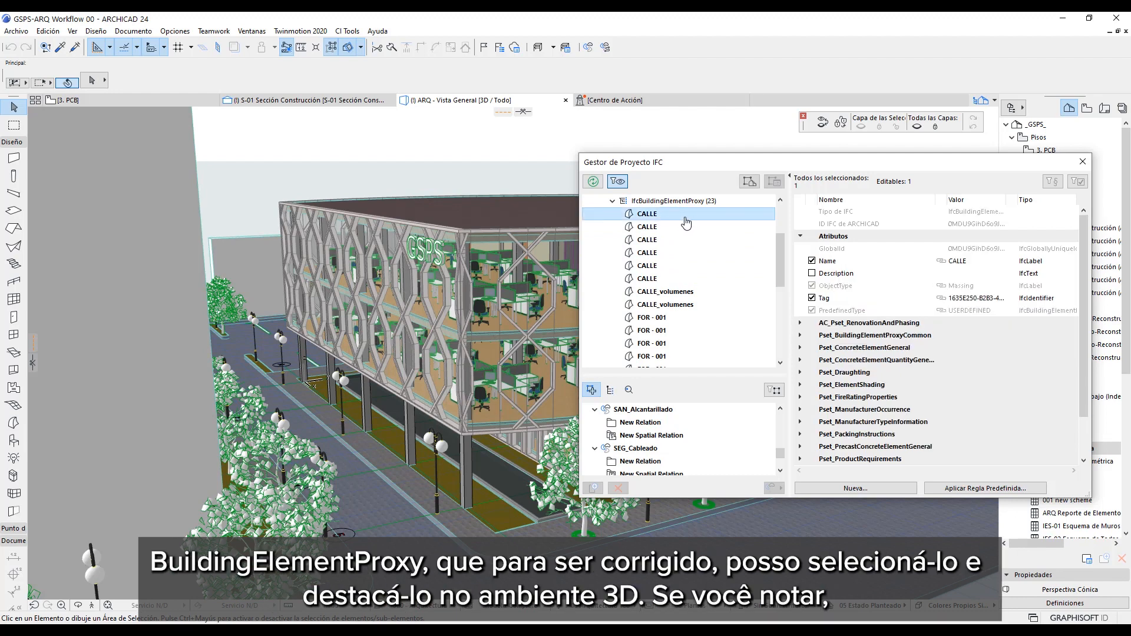
click(749, 181)
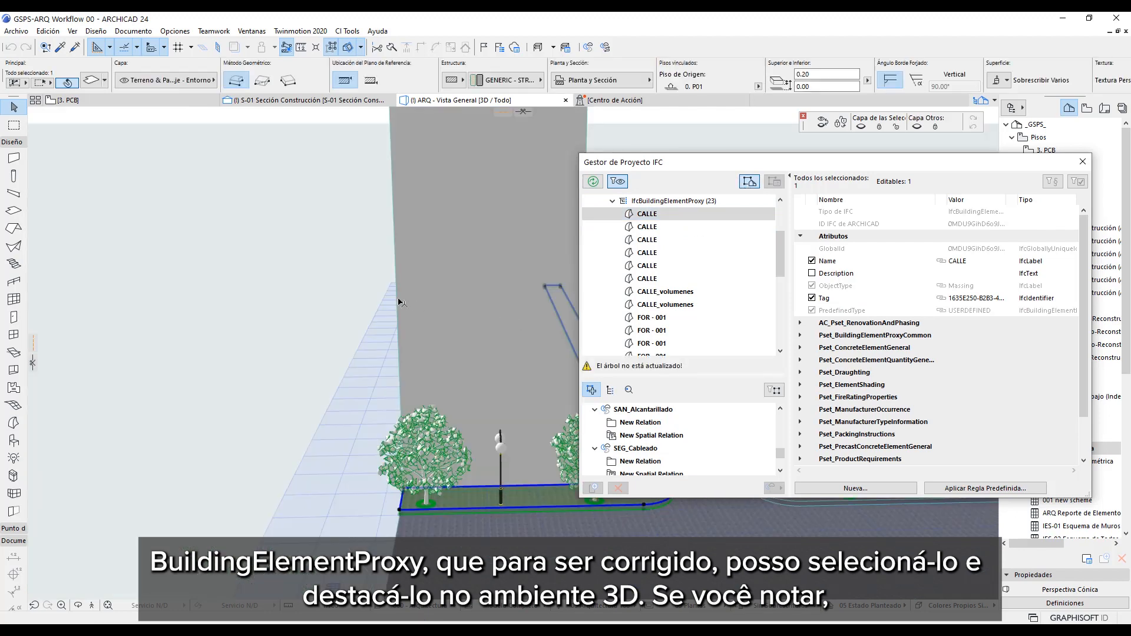
middle_drag(506, 291, 335, 264)
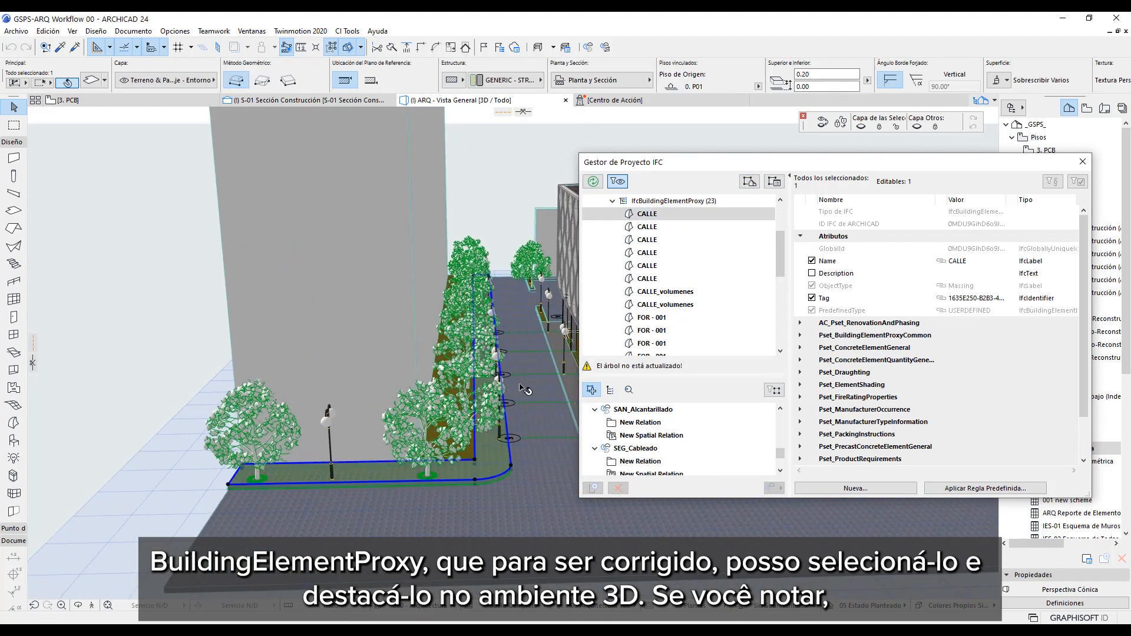
shift+middle_drag(523, 389, 439, 462)
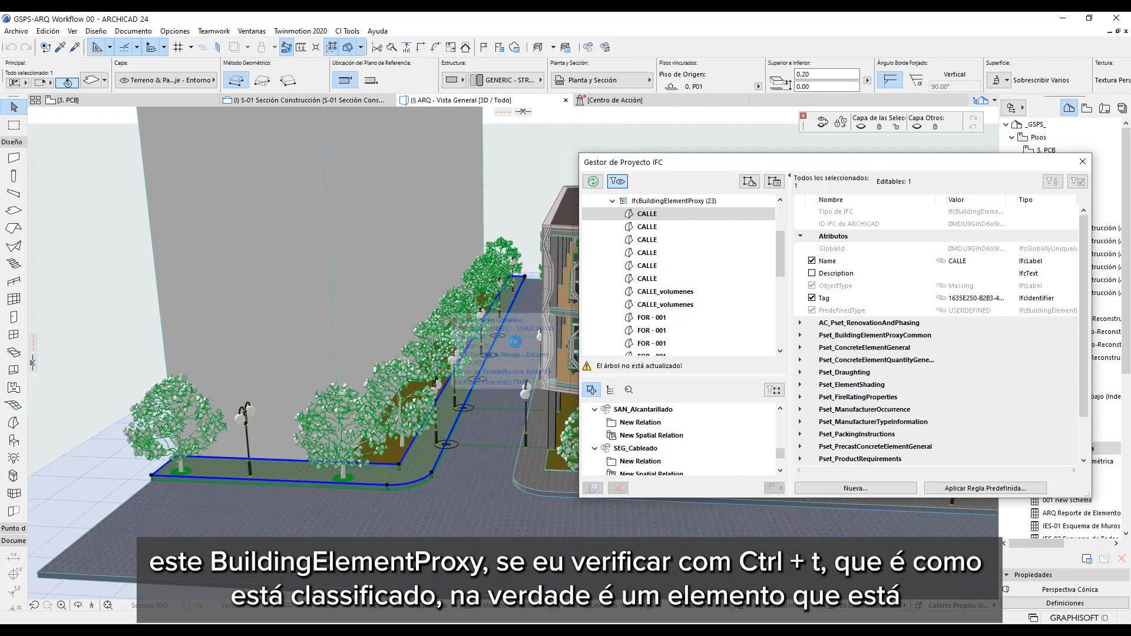
- Check the selected CALLE slab's classifications and browse the alternatives under Solar and Masas, leaving its settings unchanged
key(ctrl+t)
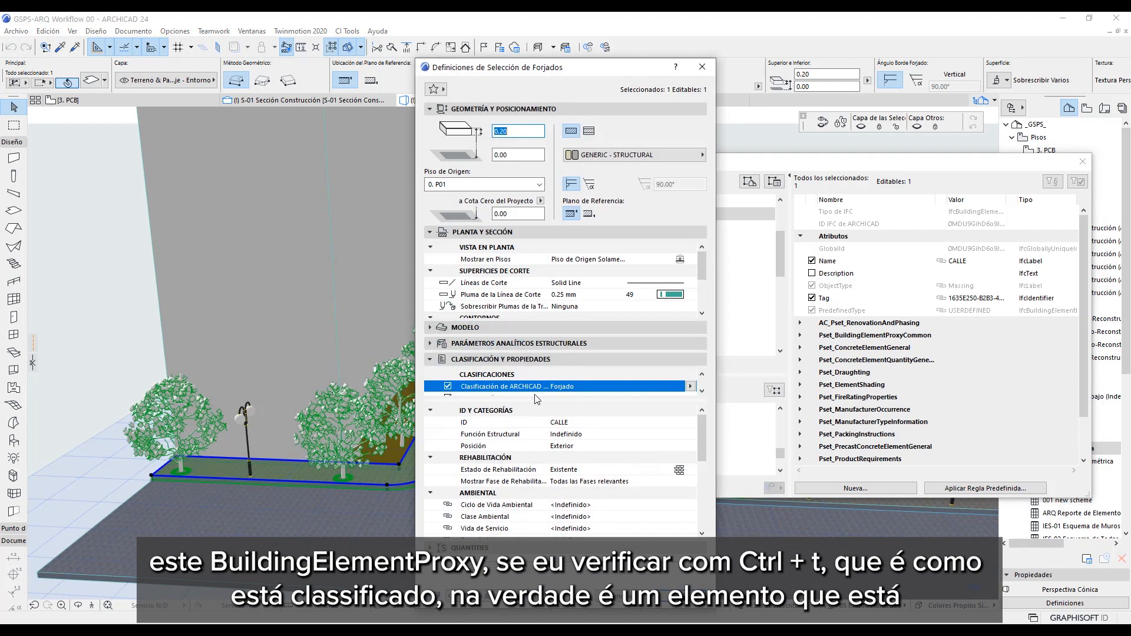
drag(547, 400, 547, 421)
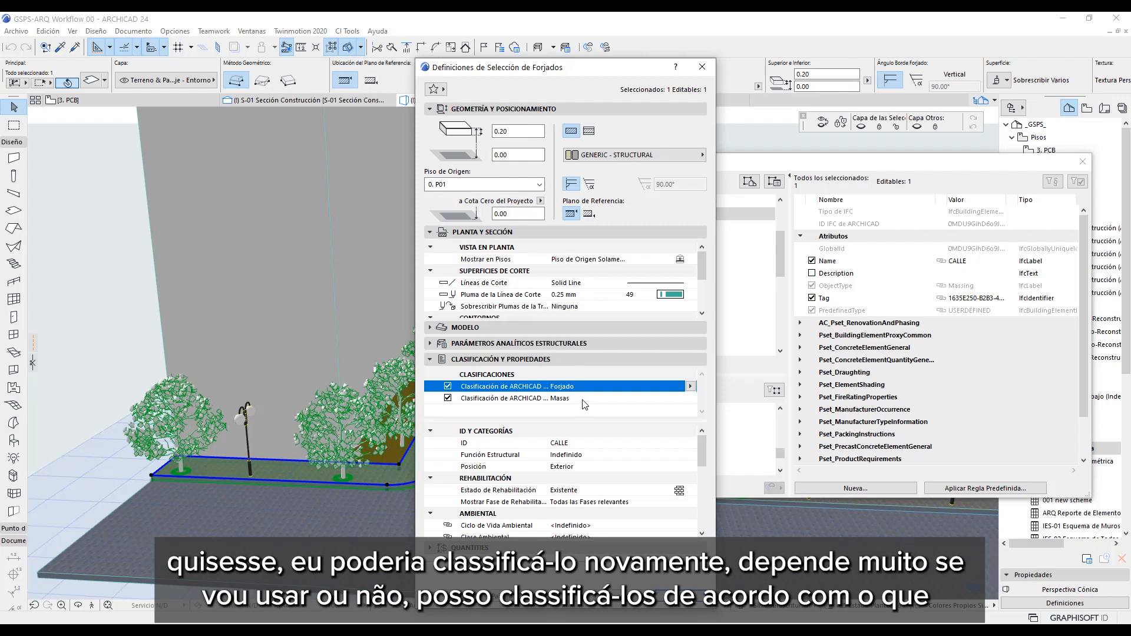
click(552, 400)
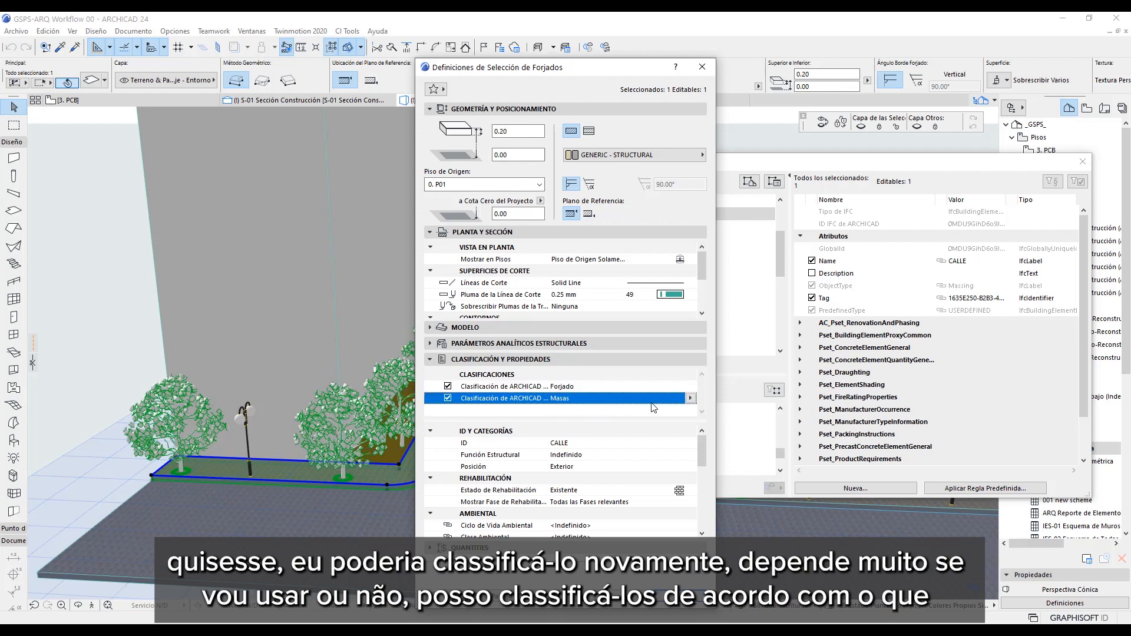
click(690, 399)
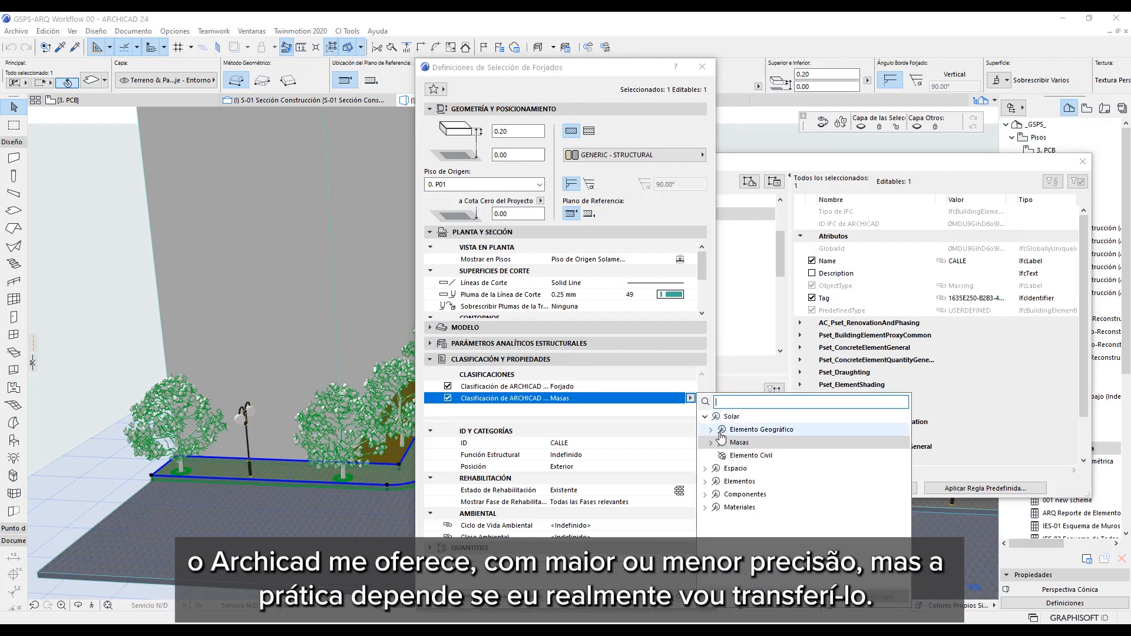
click(711, 442)
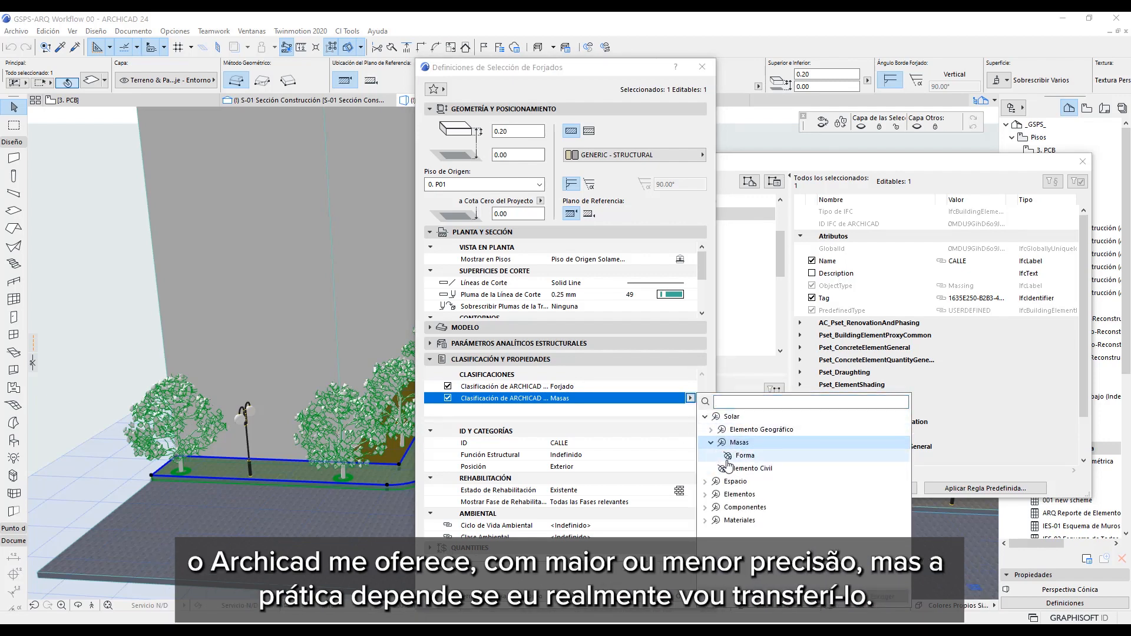
click(632, 416)
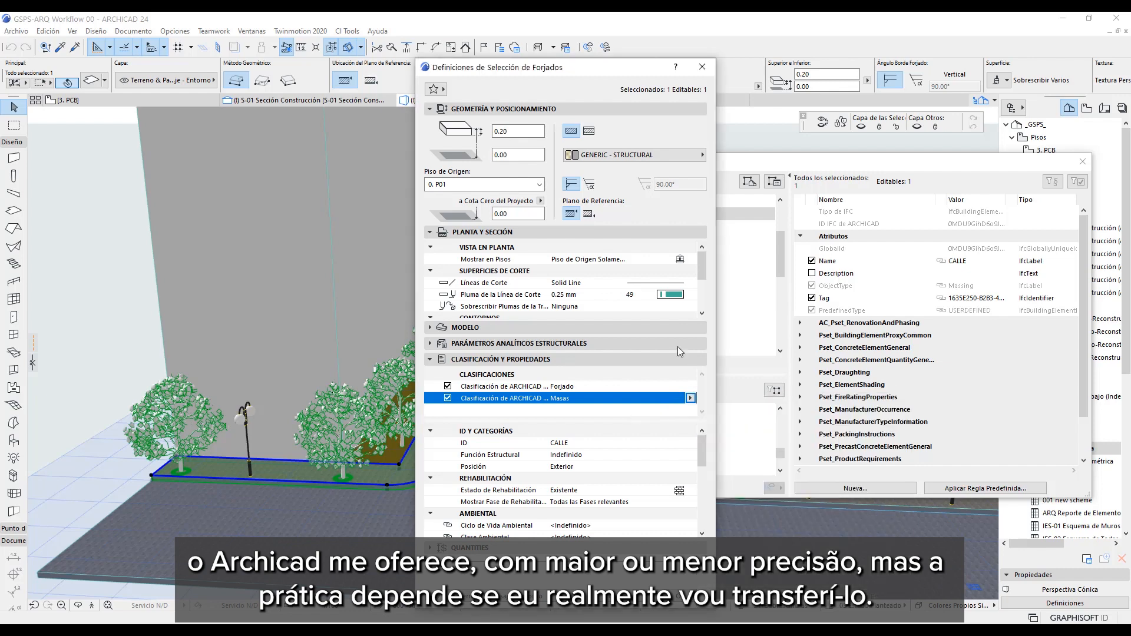
click(701, 65)
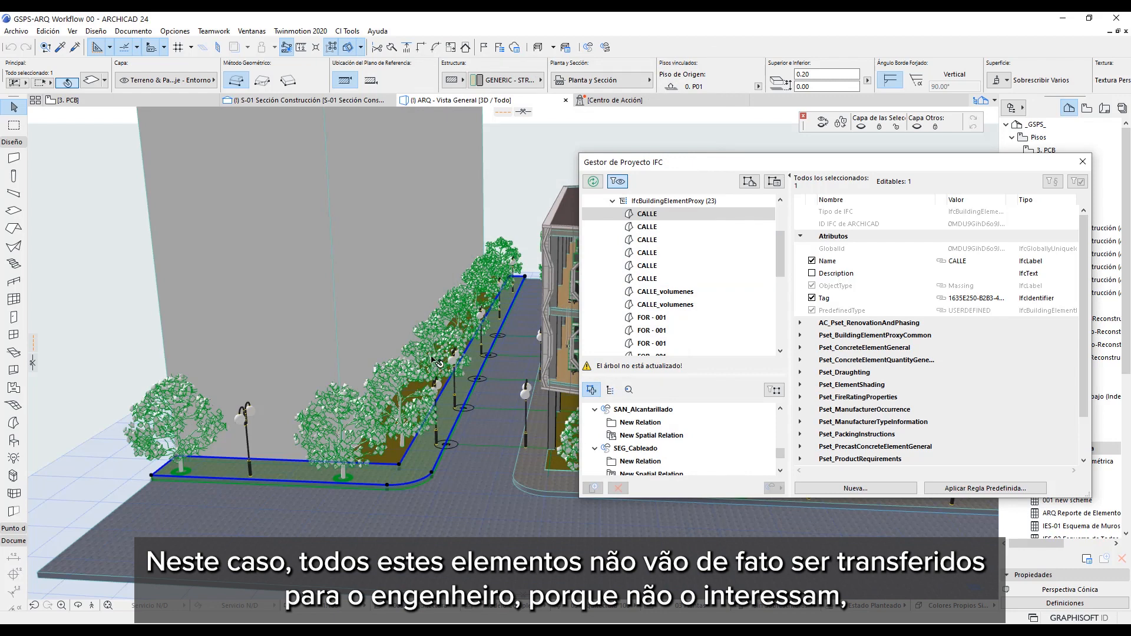
- Select a tree beside the street and check its classifications and the options under Elemento Geográfico, leaving its settings unchanged
click(436, 361)
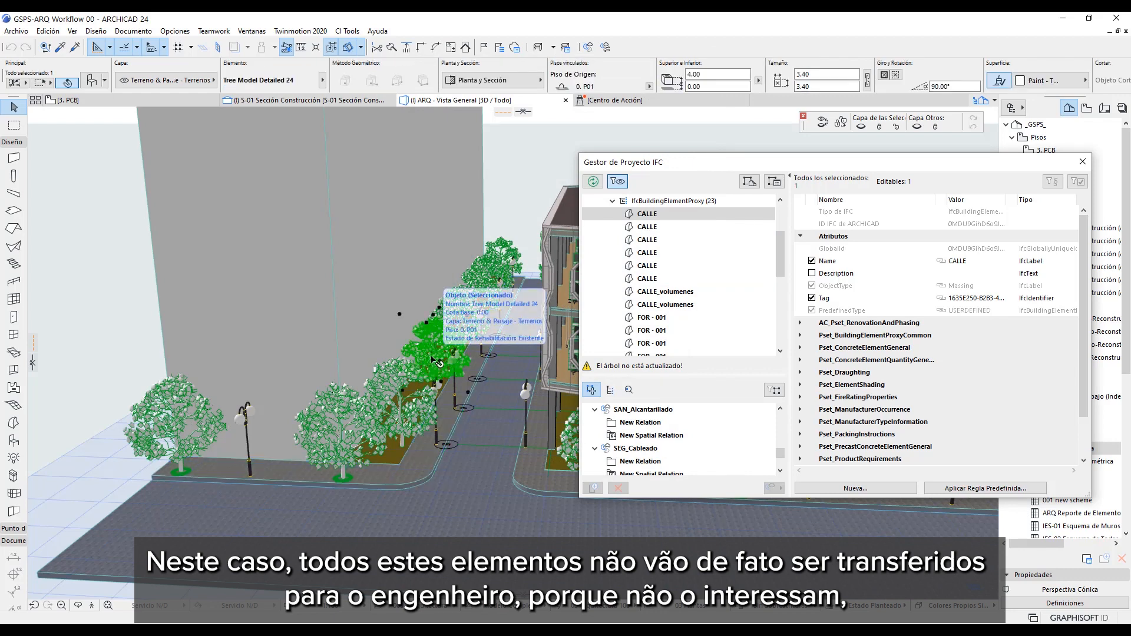
double_click(493, 332)
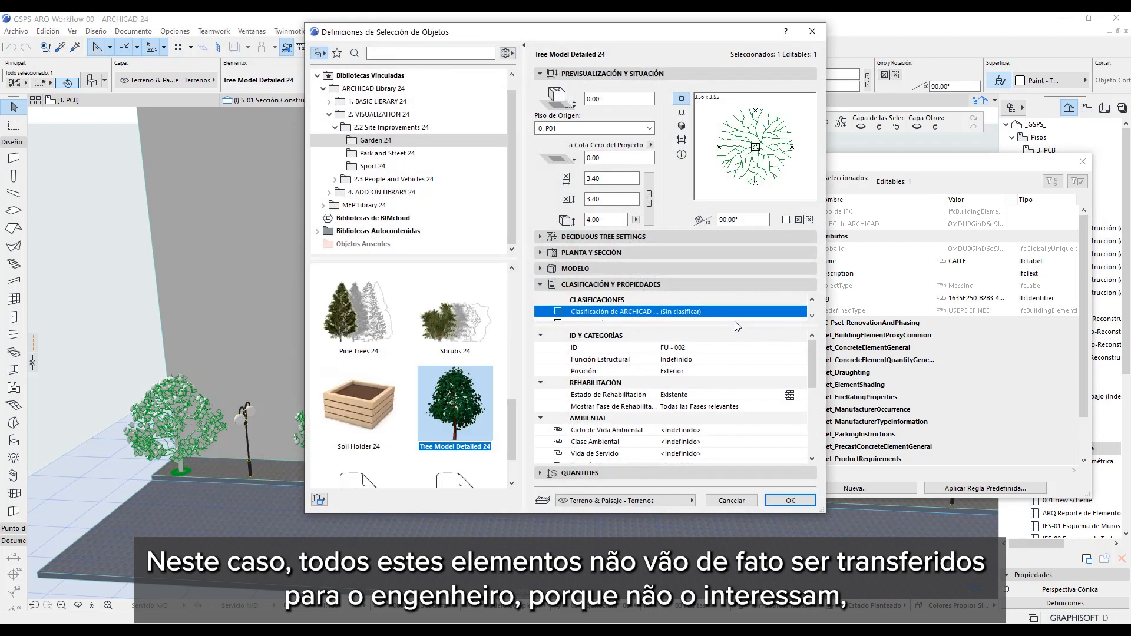
drag(684, 326, 685, 344)
click(698, 325)
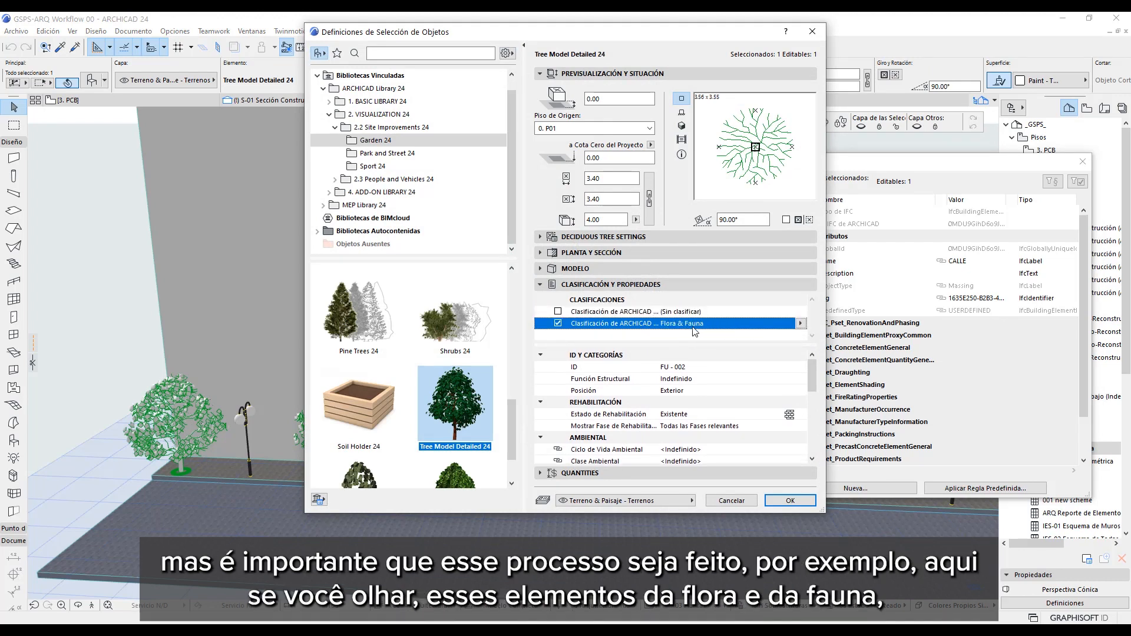
click(801, 324)
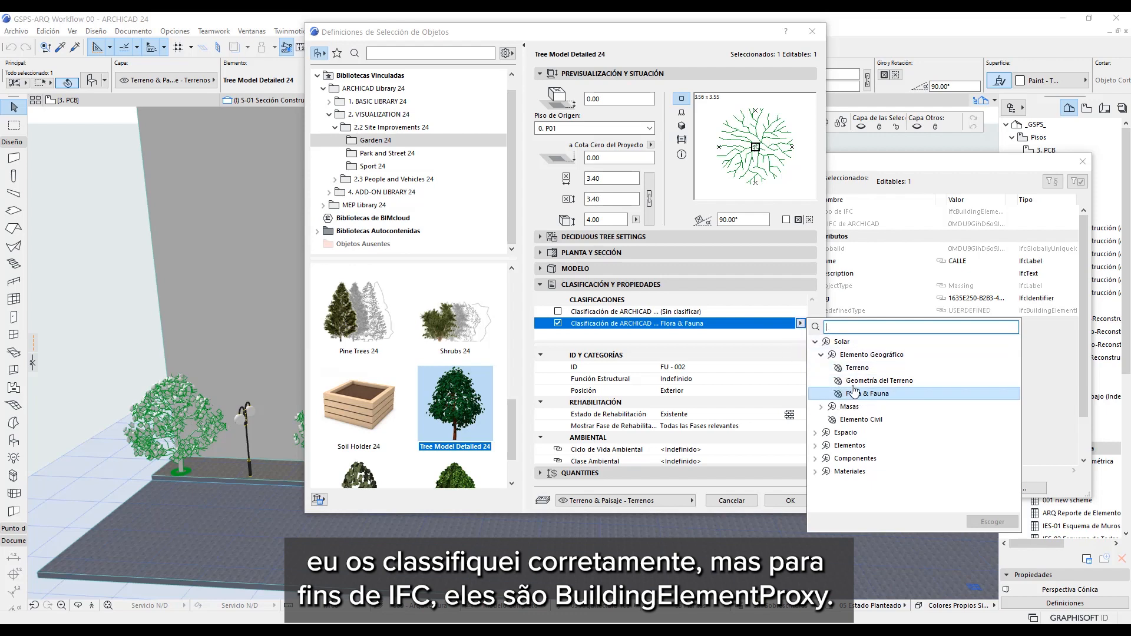
click(781, 329)
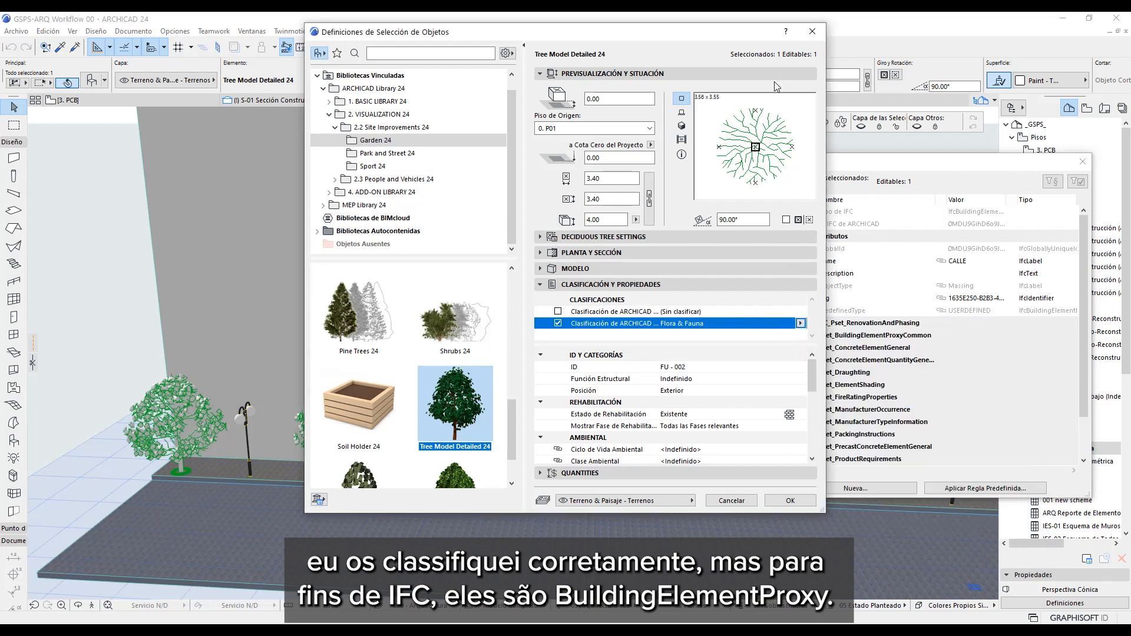
click(812, 31)
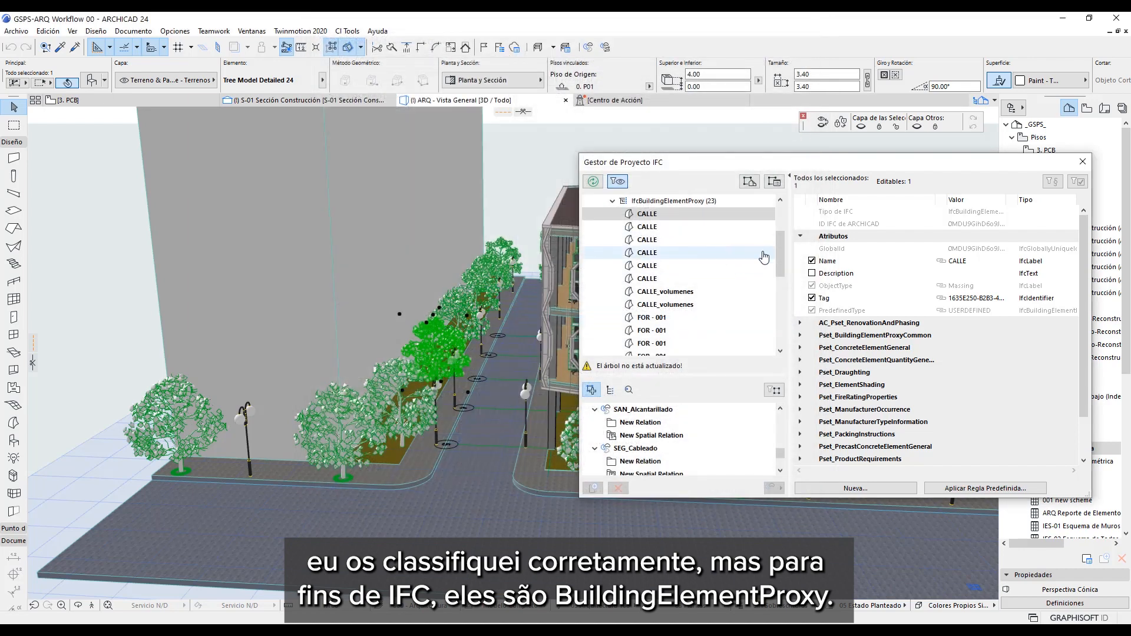
- Collapse the IfcBuildingElementProxy group and move the IFC Project Manager aside so the whole building can be viewed
mouse_move(781, 266)
mouse_down()
mouse_move(781, 294)
mouse_move(781, 258)
mouse_up()
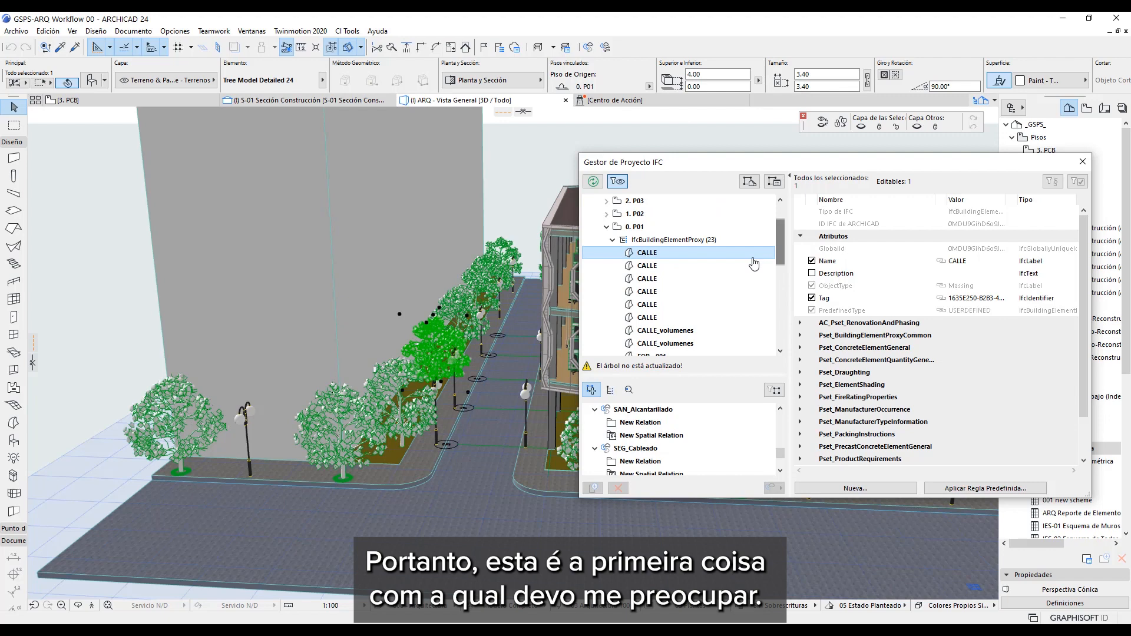
click(612, 240)
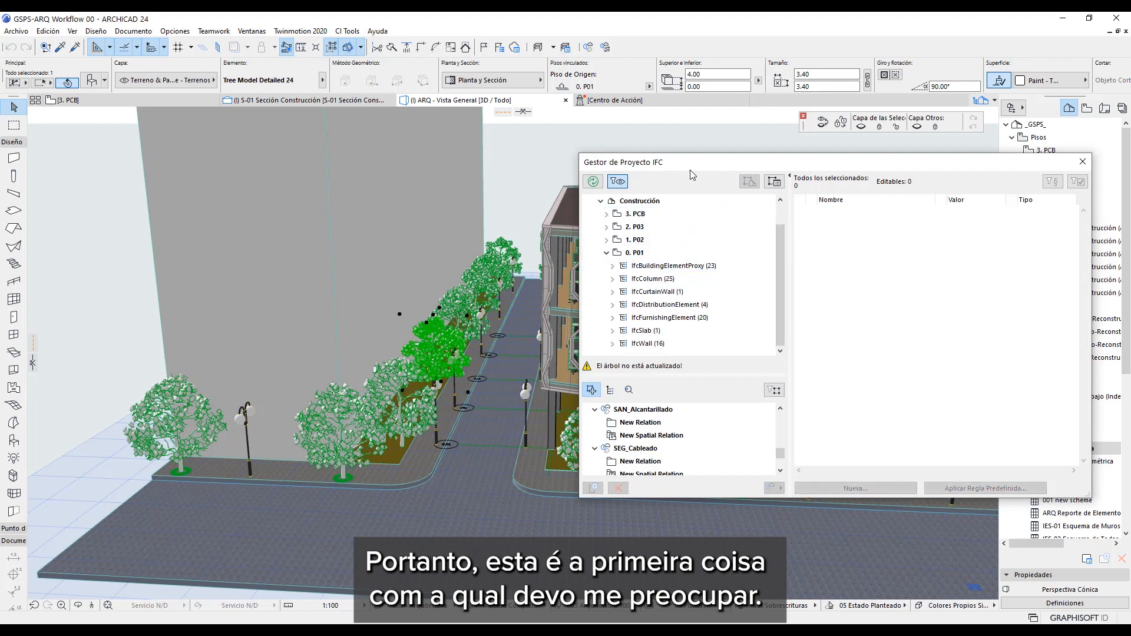
drag(676, 171, 234, 167)
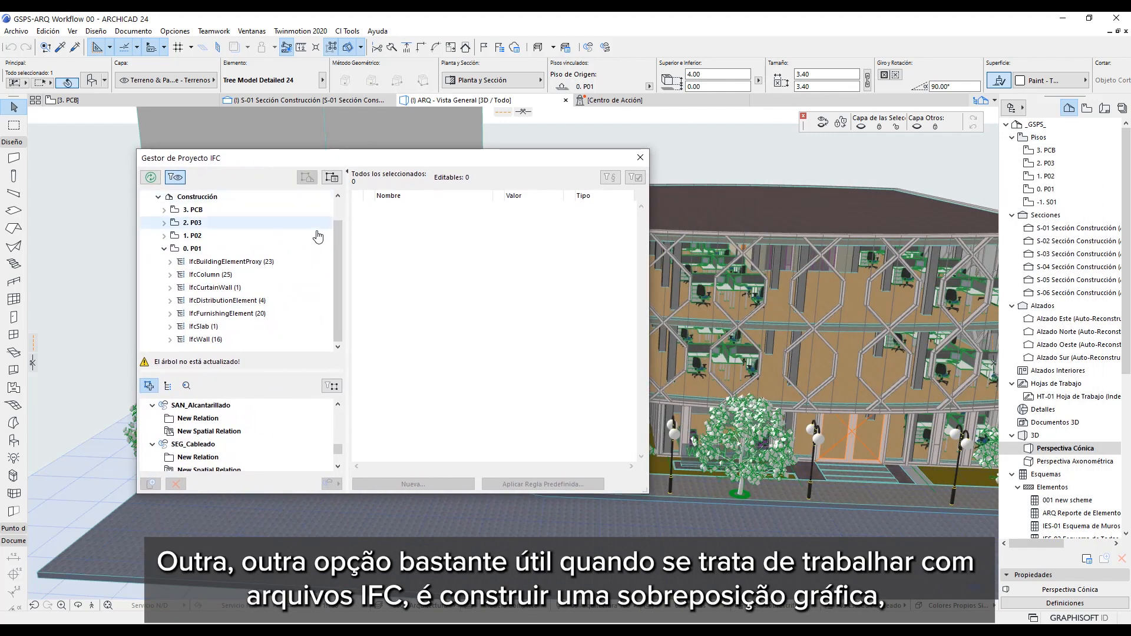
scroll(735, 275, down, 3)
scroll(755, 281, down, 3)
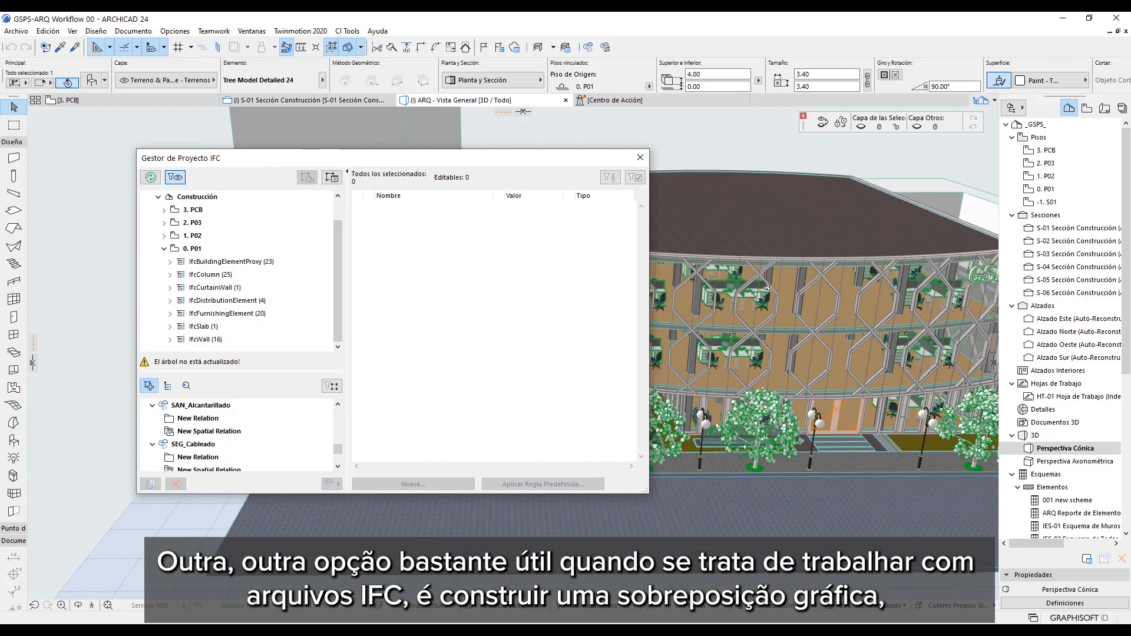
drag(563, 161, 456, 124)
shift+middle_drag(830, 308, 832, 344)
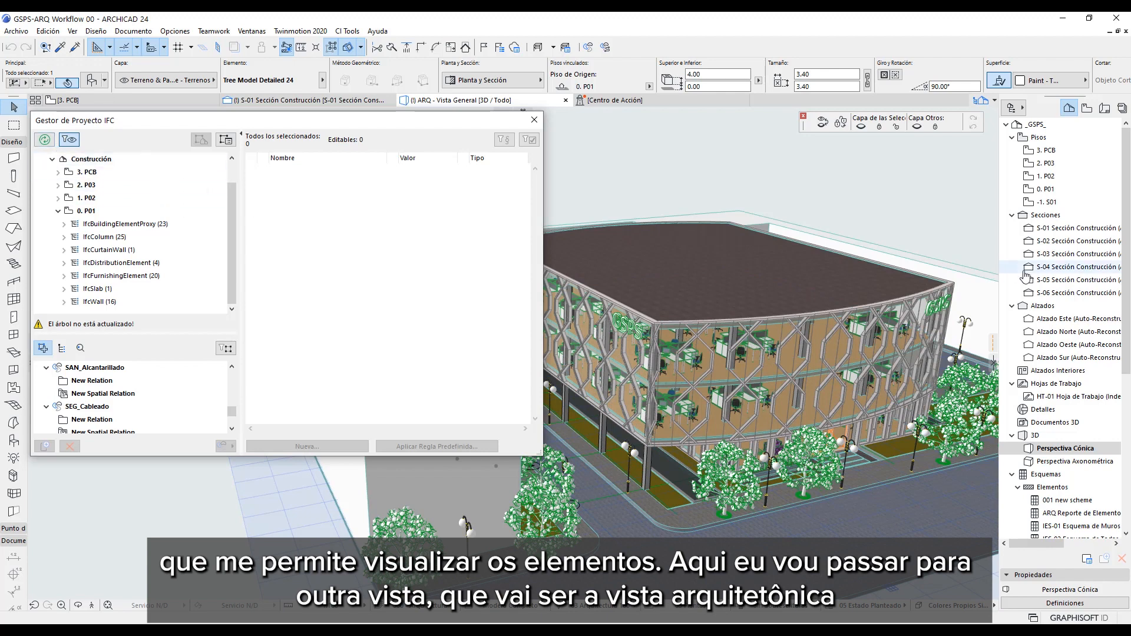
- Open the saved 3D view IO IFC-ARQ - Simplificada from the view map
click(1086, 110)
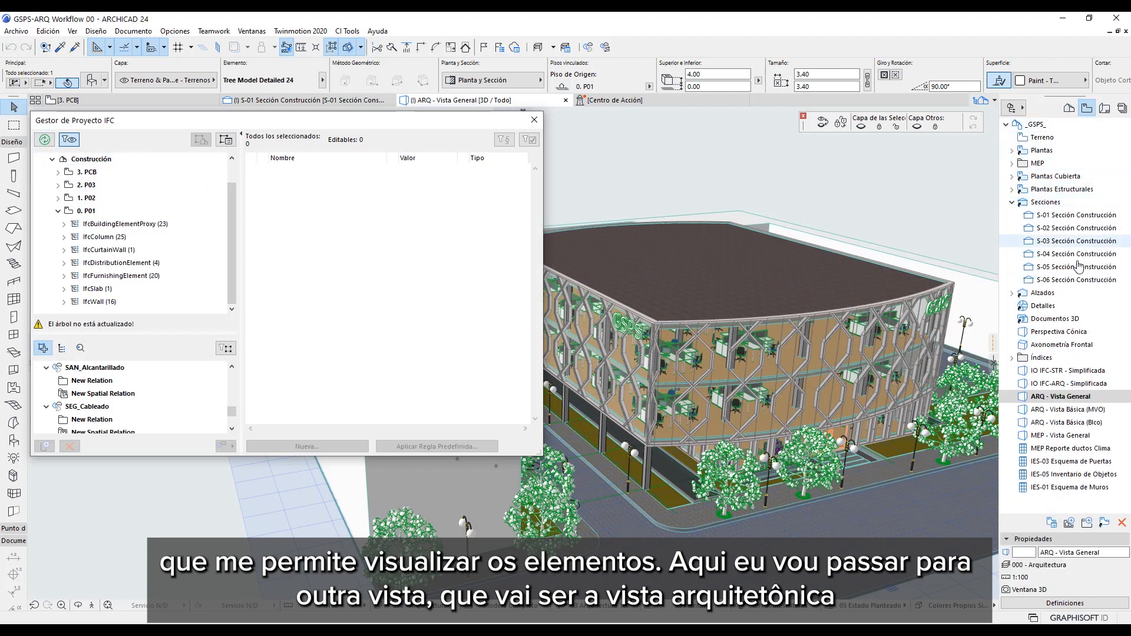
double_click(1066, 385)
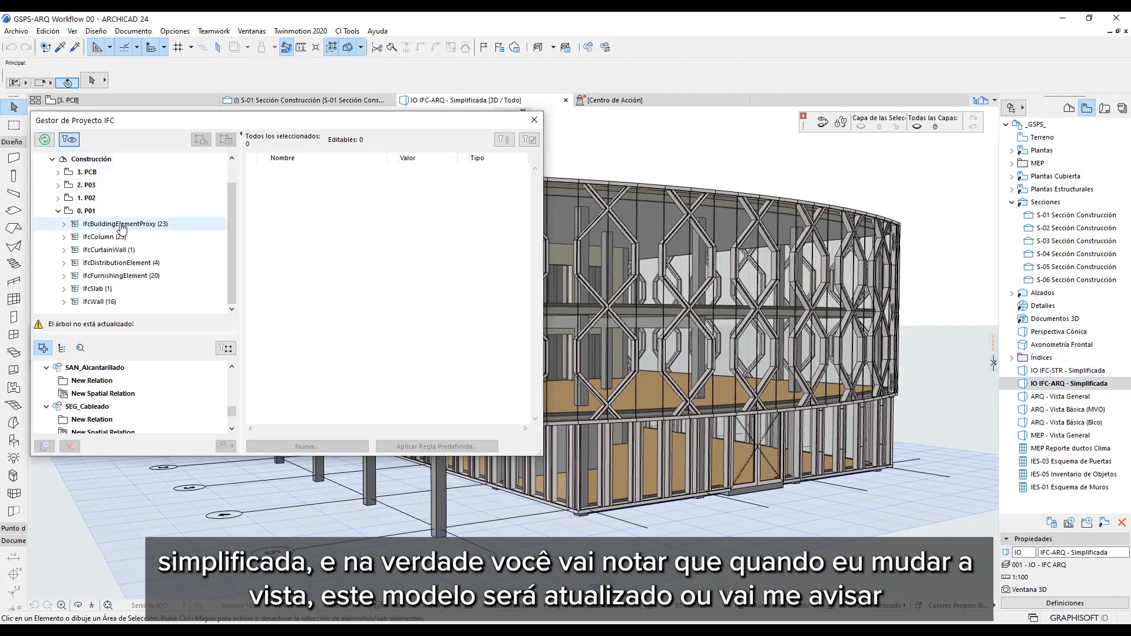
- Refresh the IFC project tree and select the three FU - 001 objects under IfcBuildingElementProxy on story P01
click(44, 139)
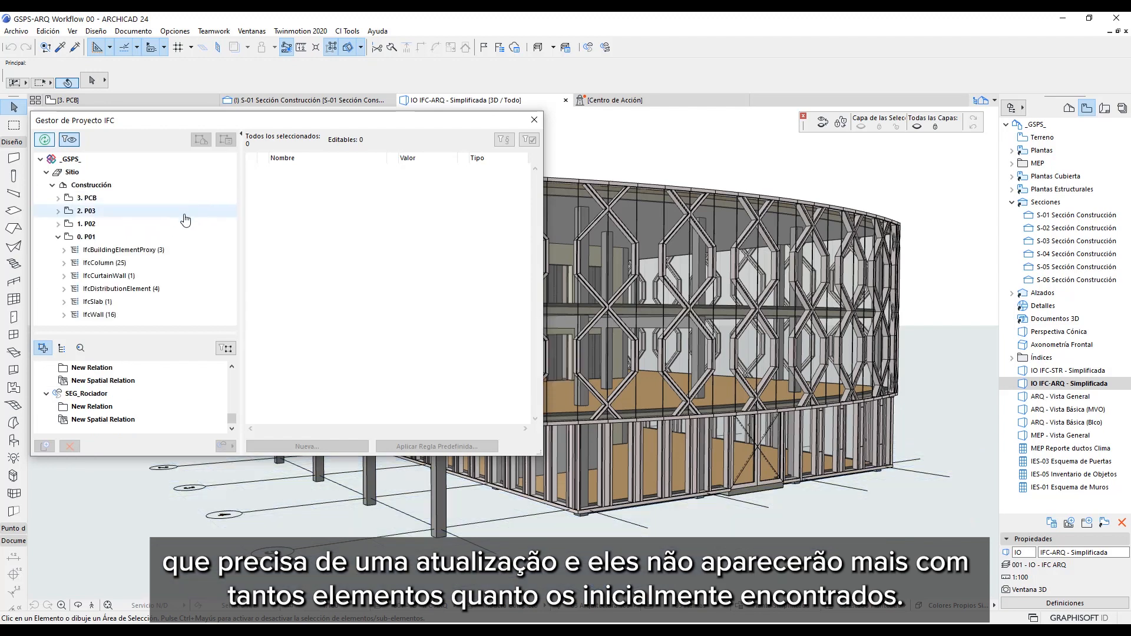
click(64, 250)
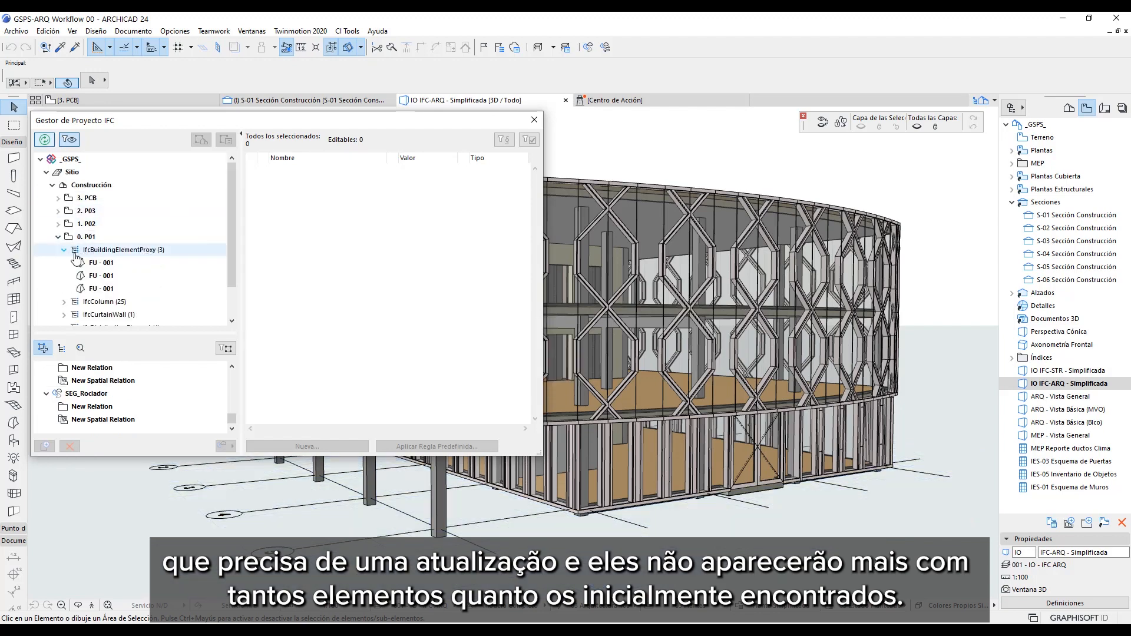
click(127, 265)
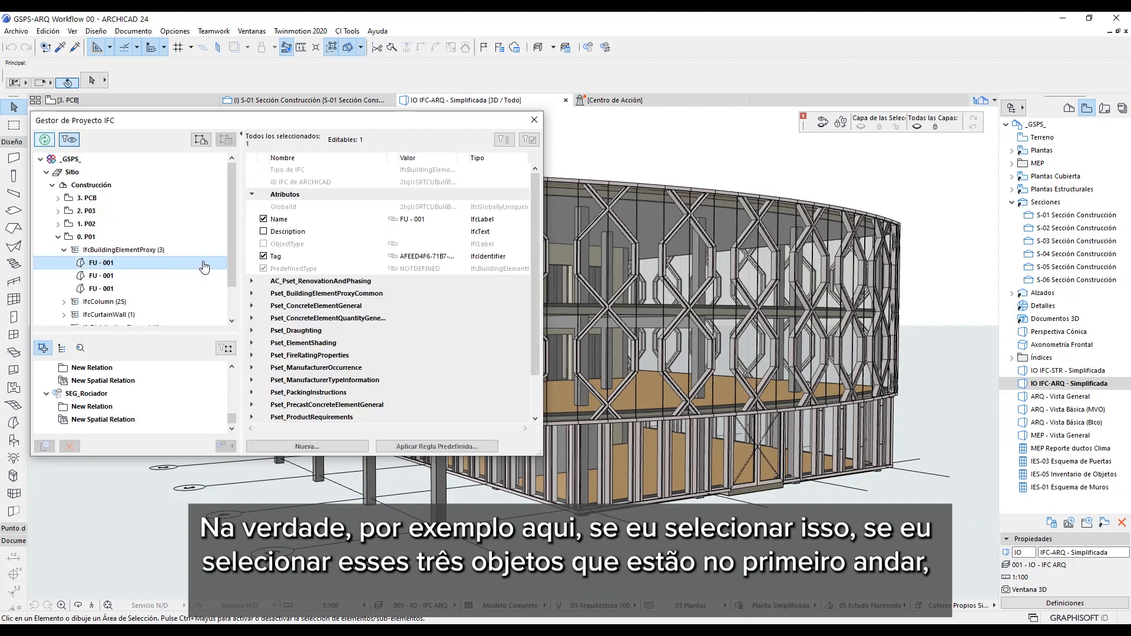
shift+click(127, 287)
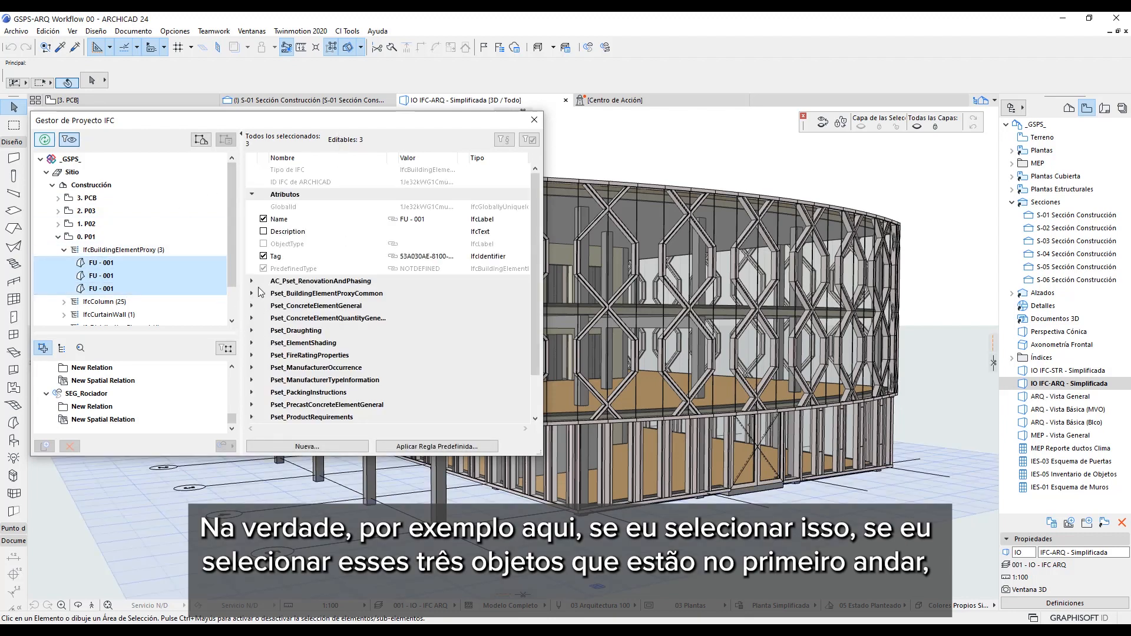
- Select the three listed proxy objects in the 3D model and isolate them in the view
click(201, 140)
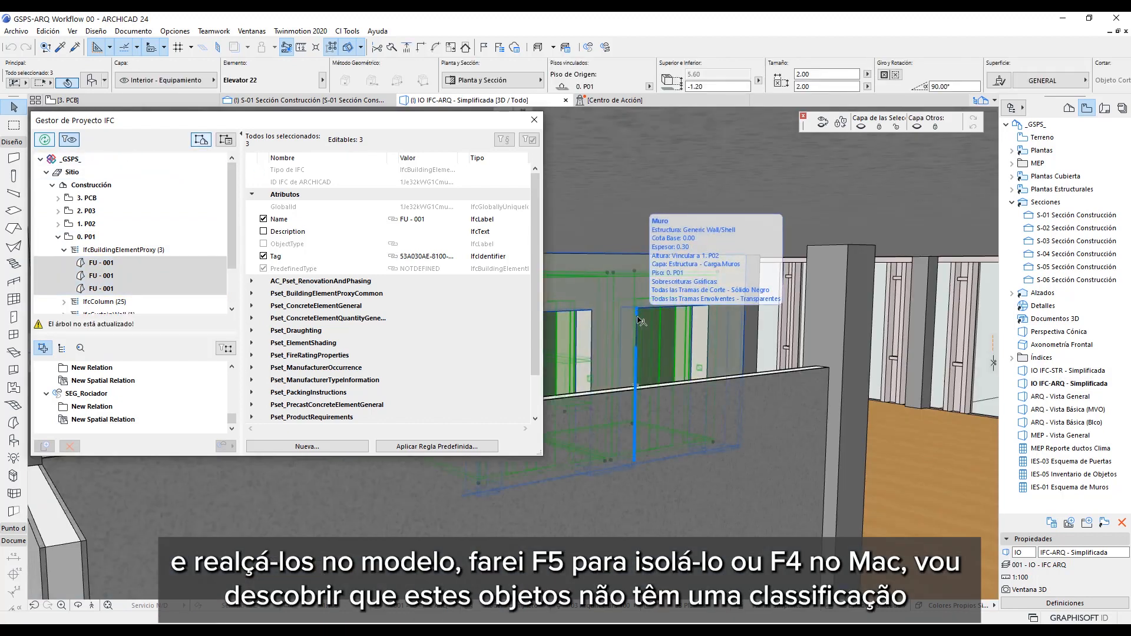
key(F5)
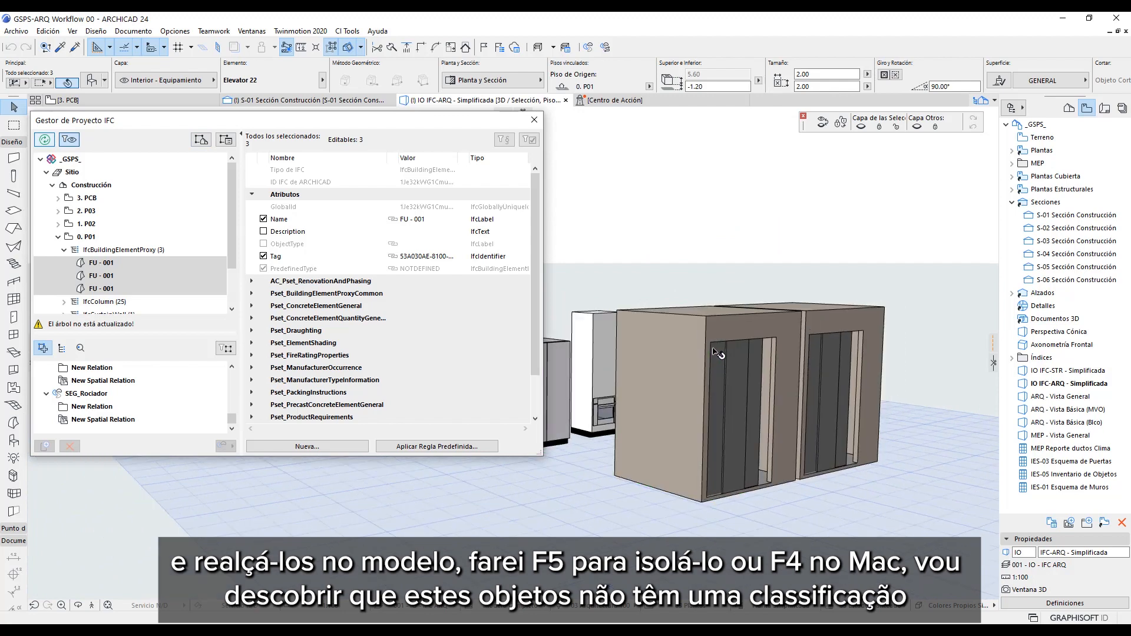
shift+middle_drag(718, 354, 741, 436)
click(712, 320)
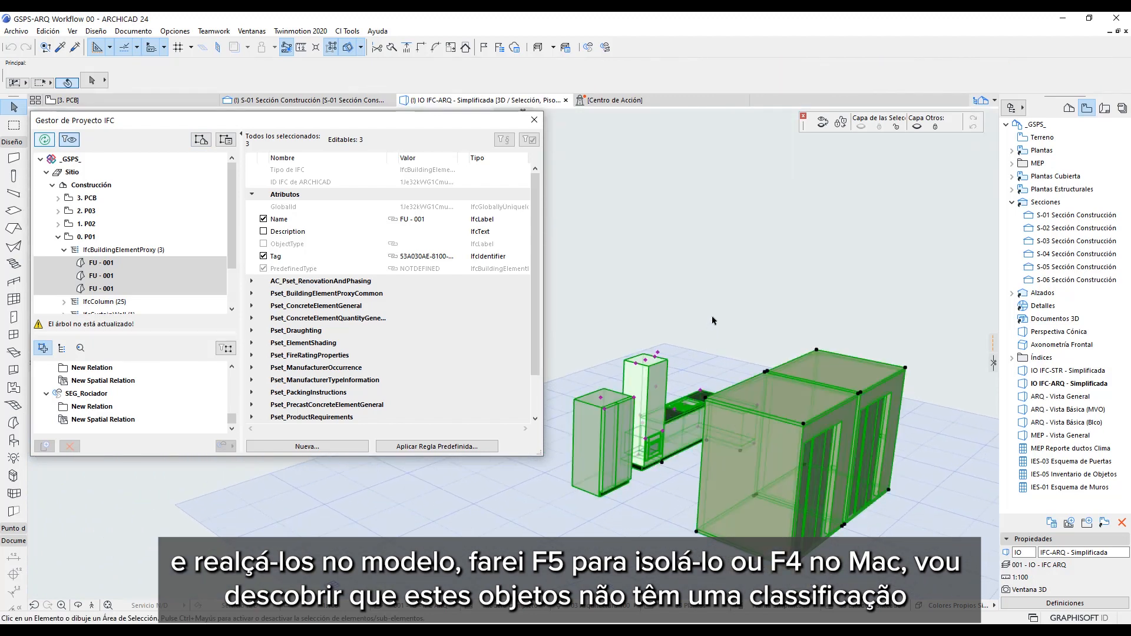
- Open the settings of the Kitchen Layout 24 object alone and enable its second, unassigned ARCHICAD classification
click(661, 378)
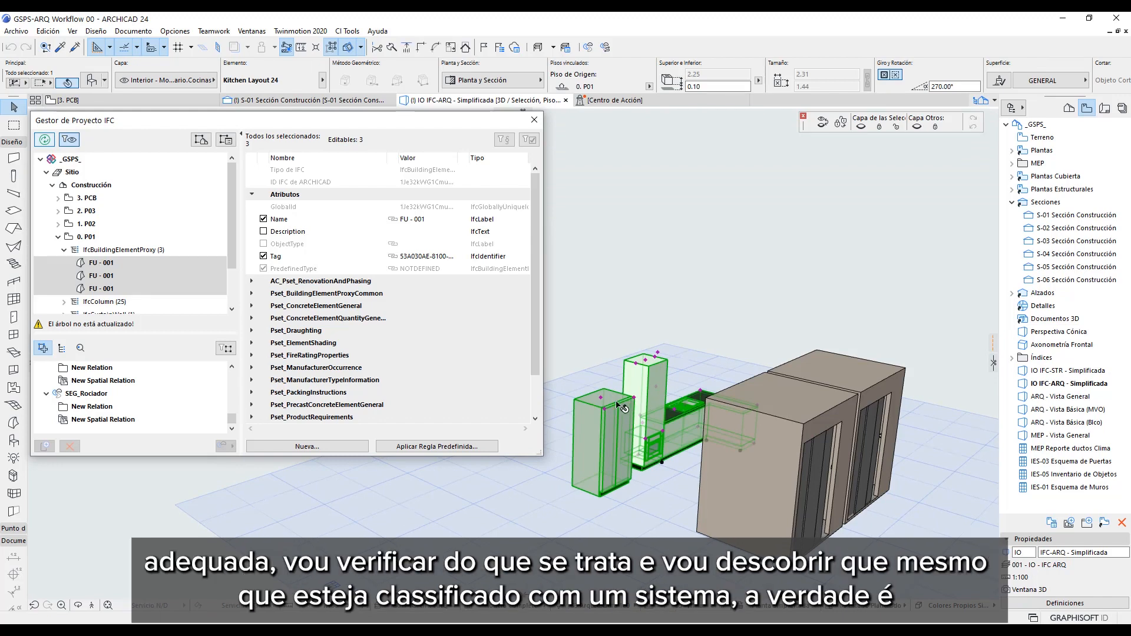
double_click(637, 387)
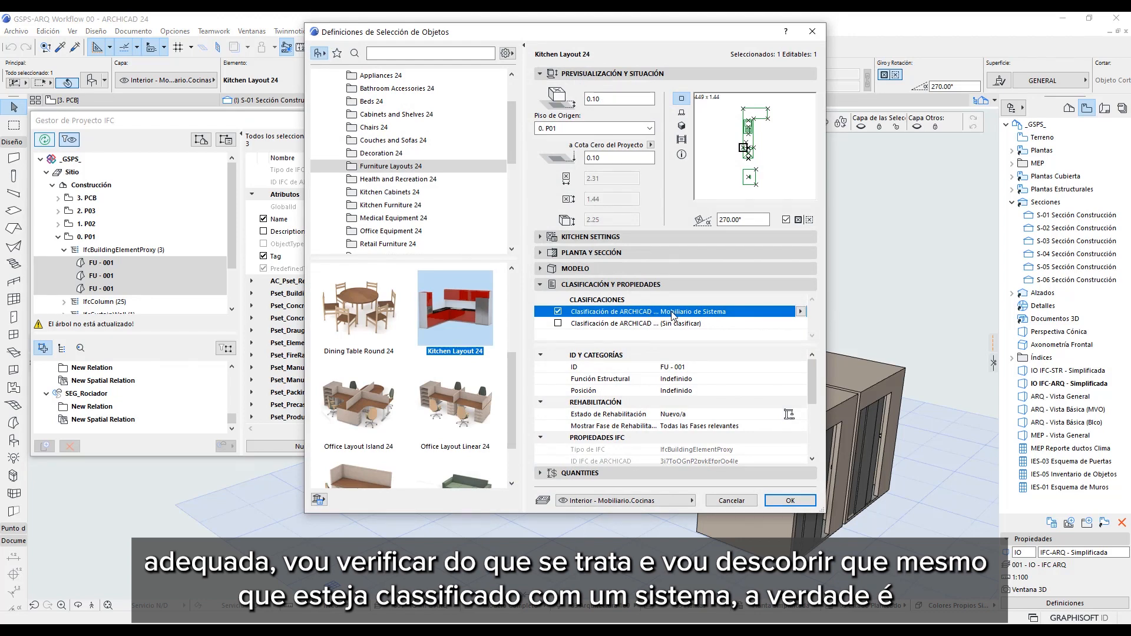
click(558, 324)
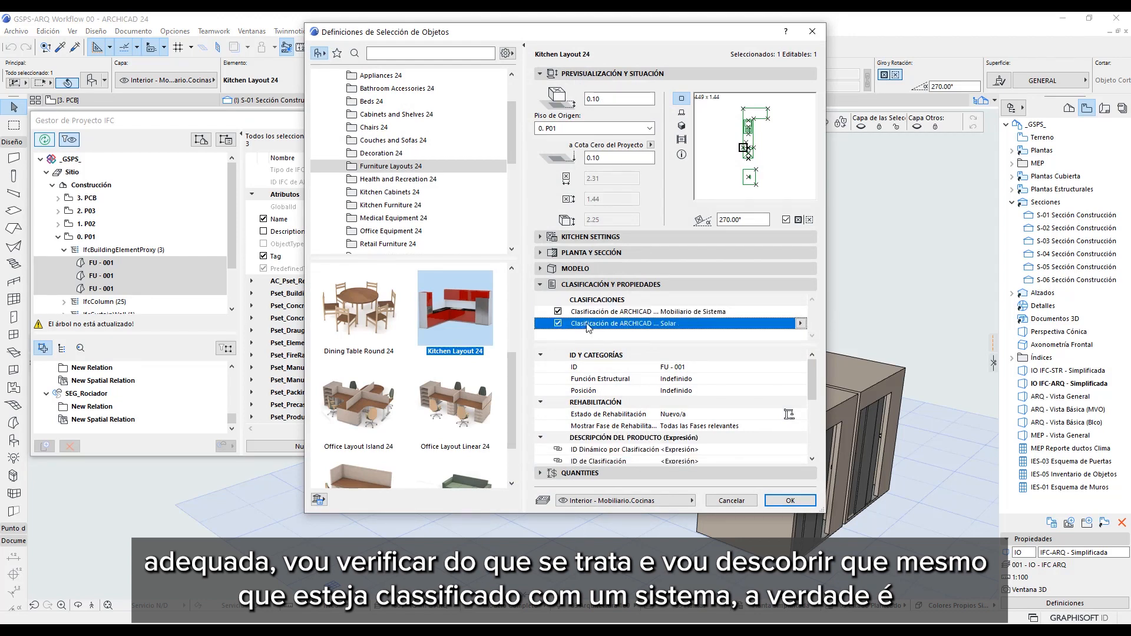
- Search the classifications for "mobi" and assign Mobiliario as the kitchen object's second classification
click(801, 324)
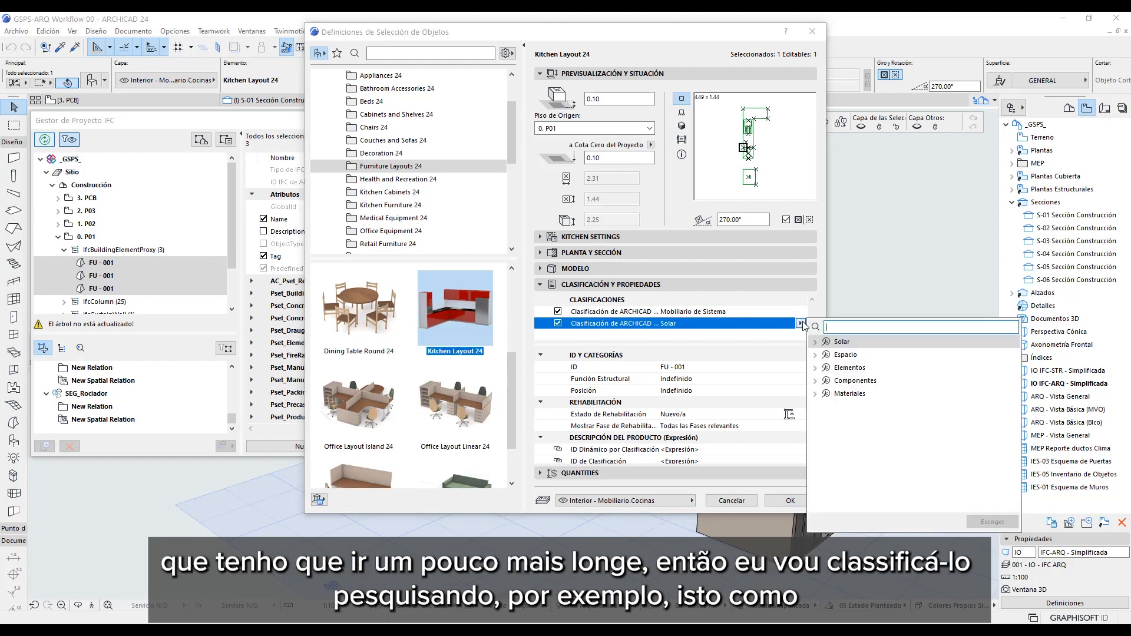
click(816, 368)
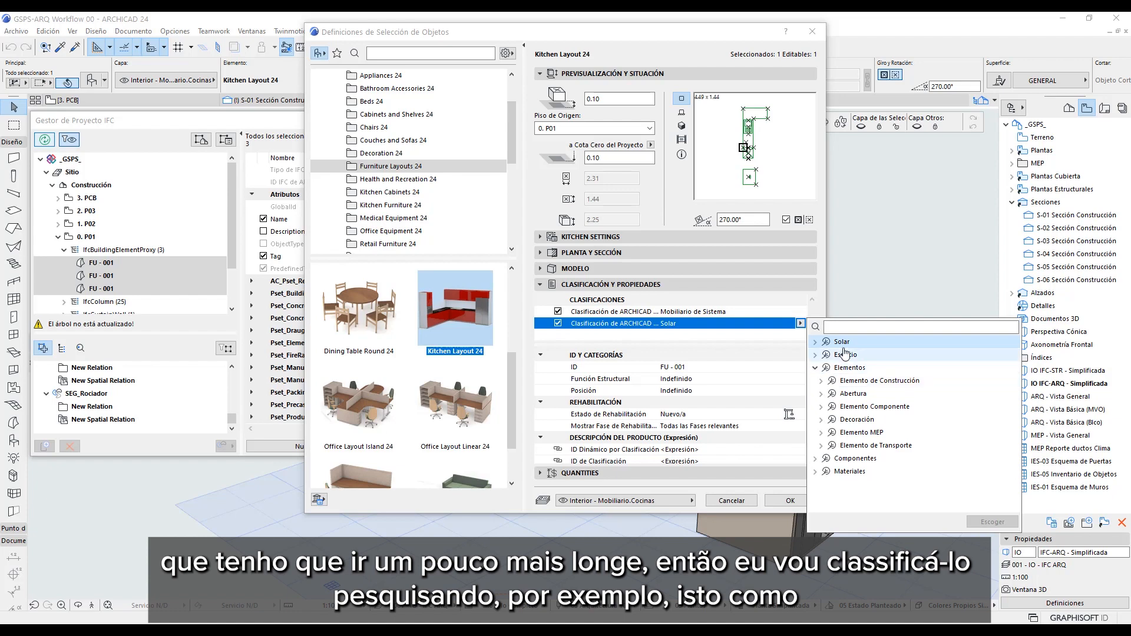
click(843, 326)
text(mobi)
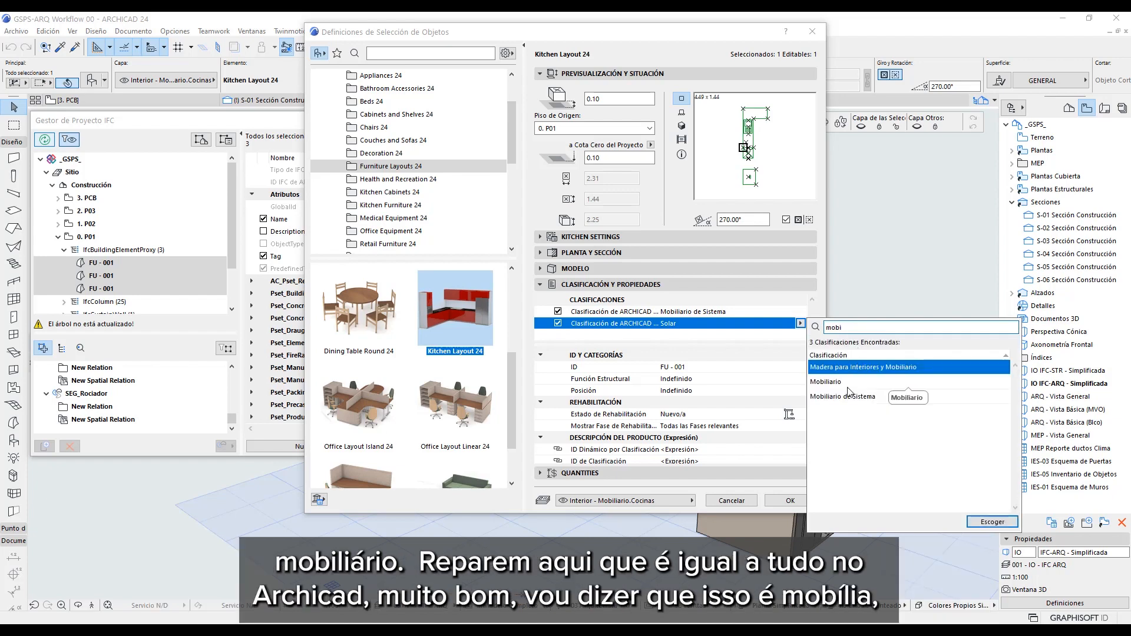
click(848, 386)
double_click(848, 389)
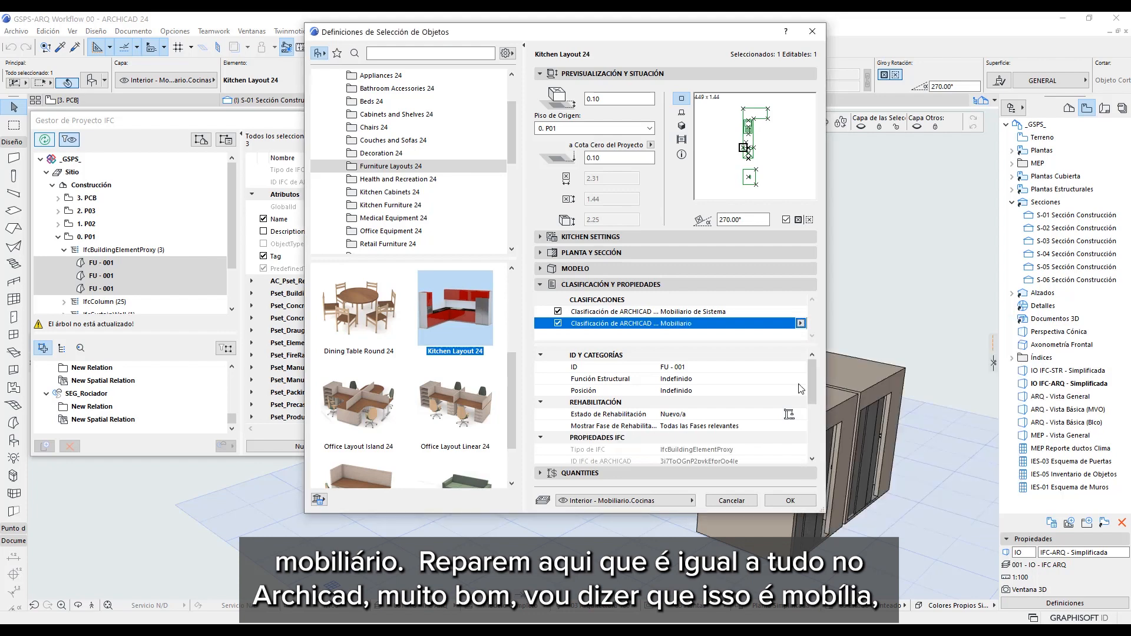
- Set the kitchen object's second classification to Mobiliario de Sistema under Decoración, accept the settings and deselect the object
click(800, 324)
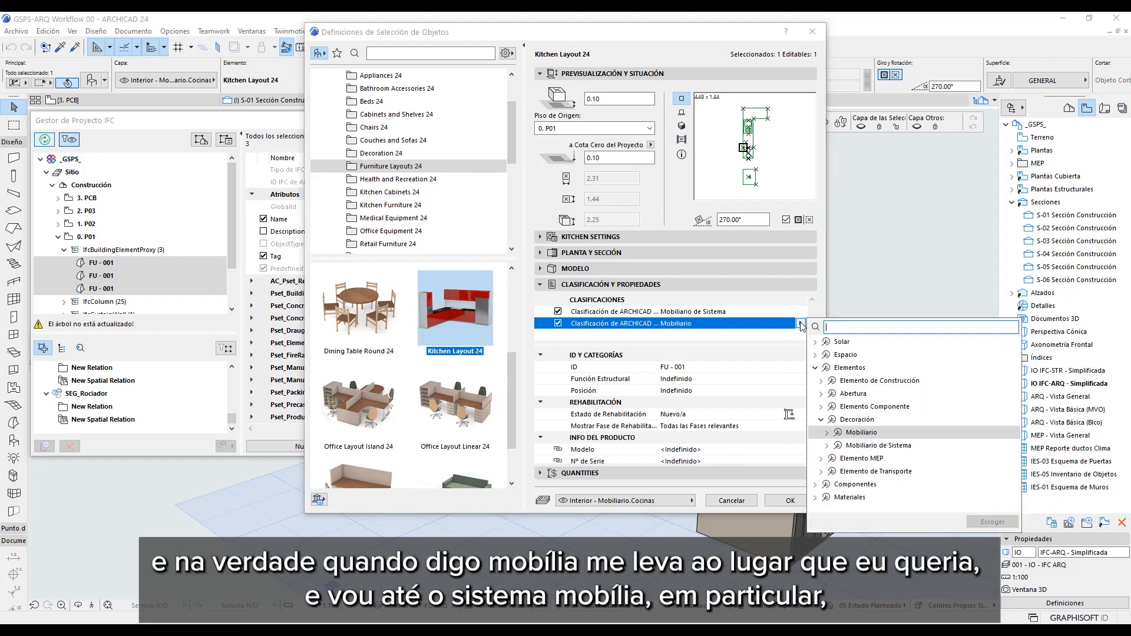
click(845, 451)
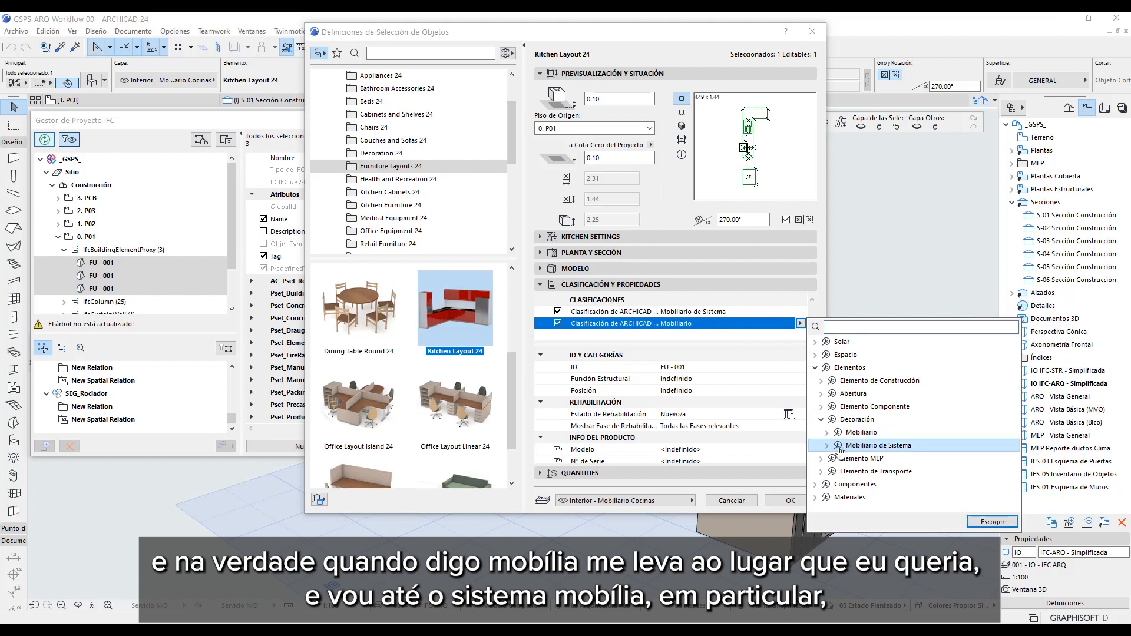
click(992, 522)
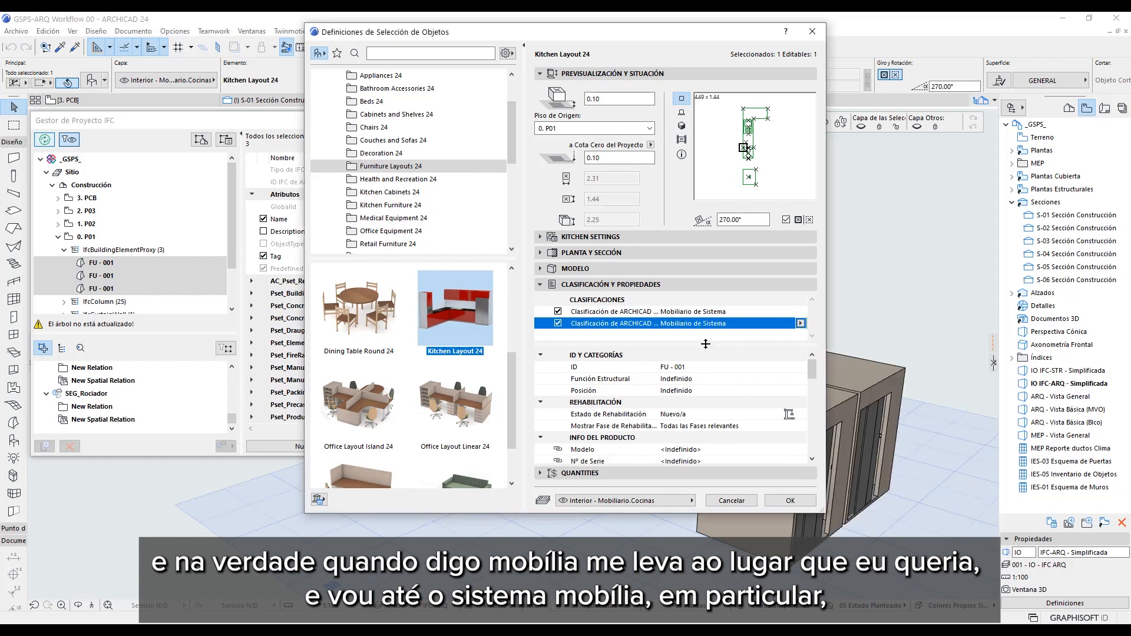
click(790, 500)
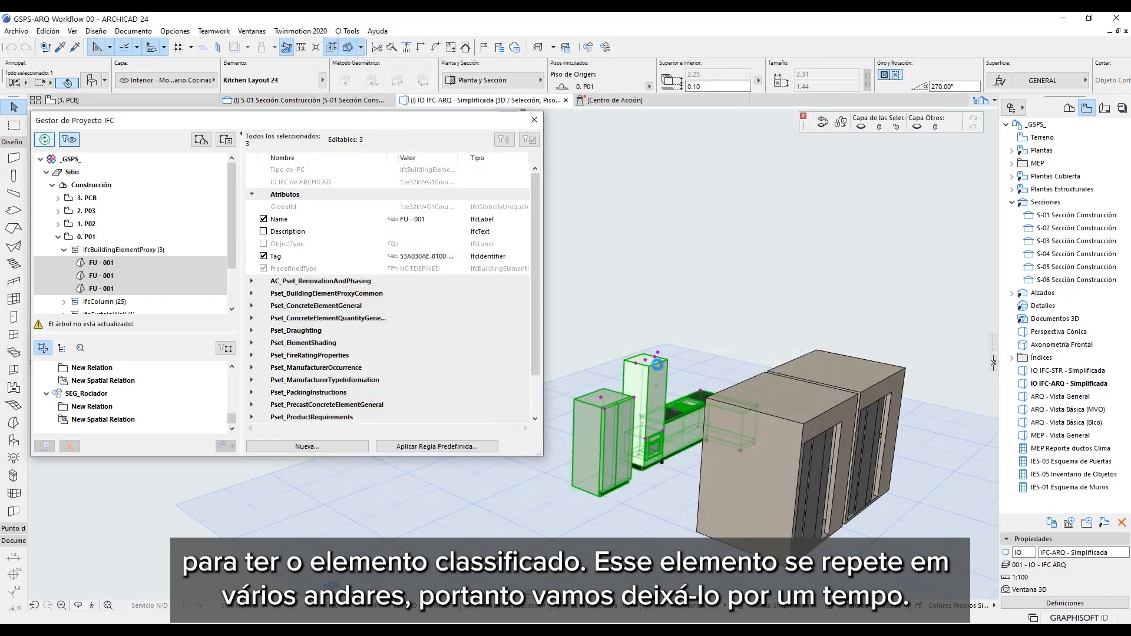
click(720, 328)
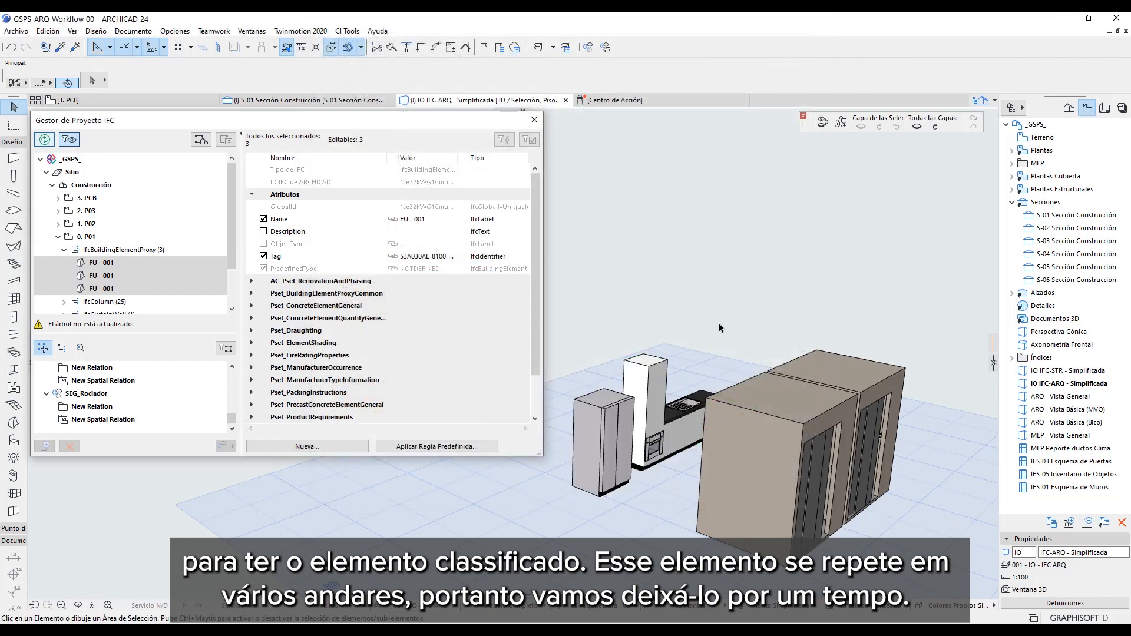
- Show the complete building again in the 3D view, seen from outside and above
click(776, 421)
shift+middle_drag(776, 421, 681, 341)
click(649, 326)
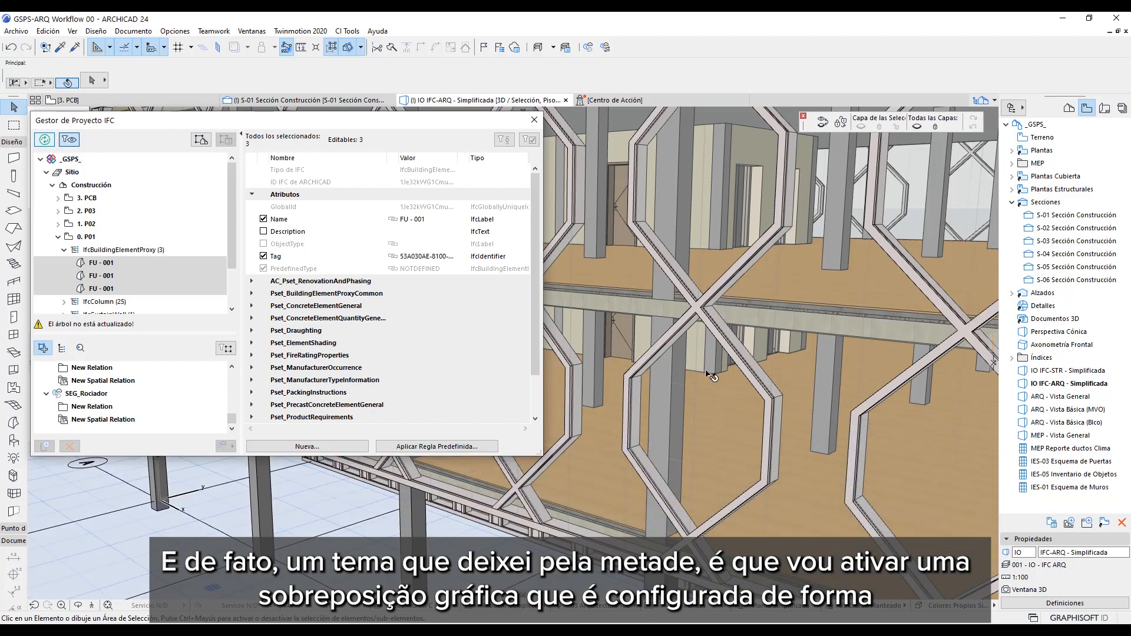
shift+middle_drag(712, 378, 738, 389)
scroll(712, 388, down, 3)
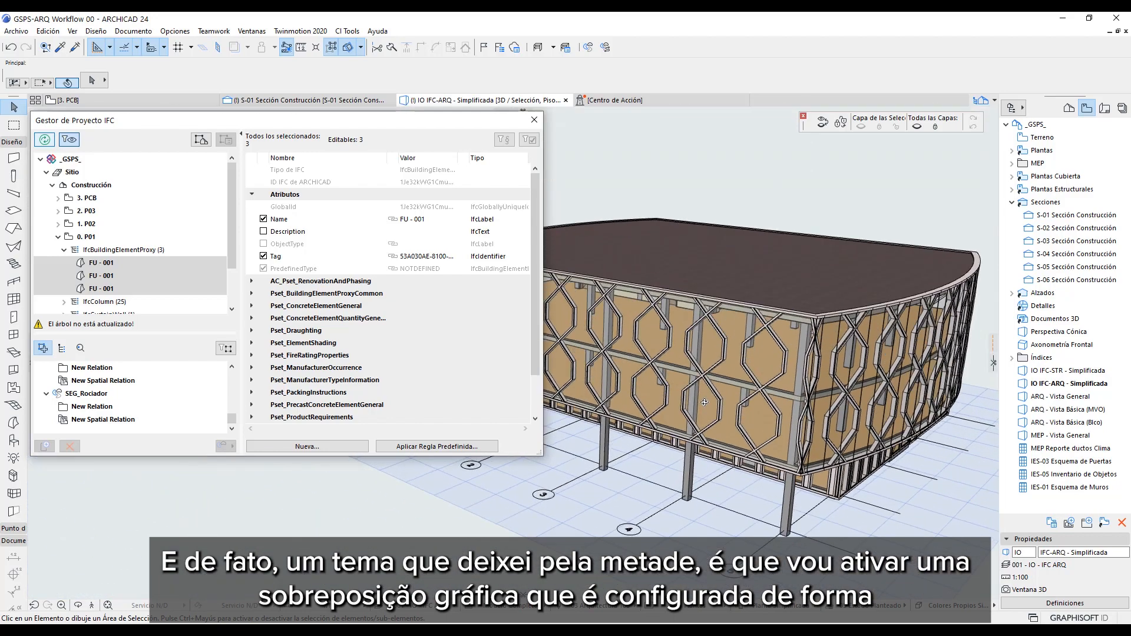
scroll(759, 424, down, 1)
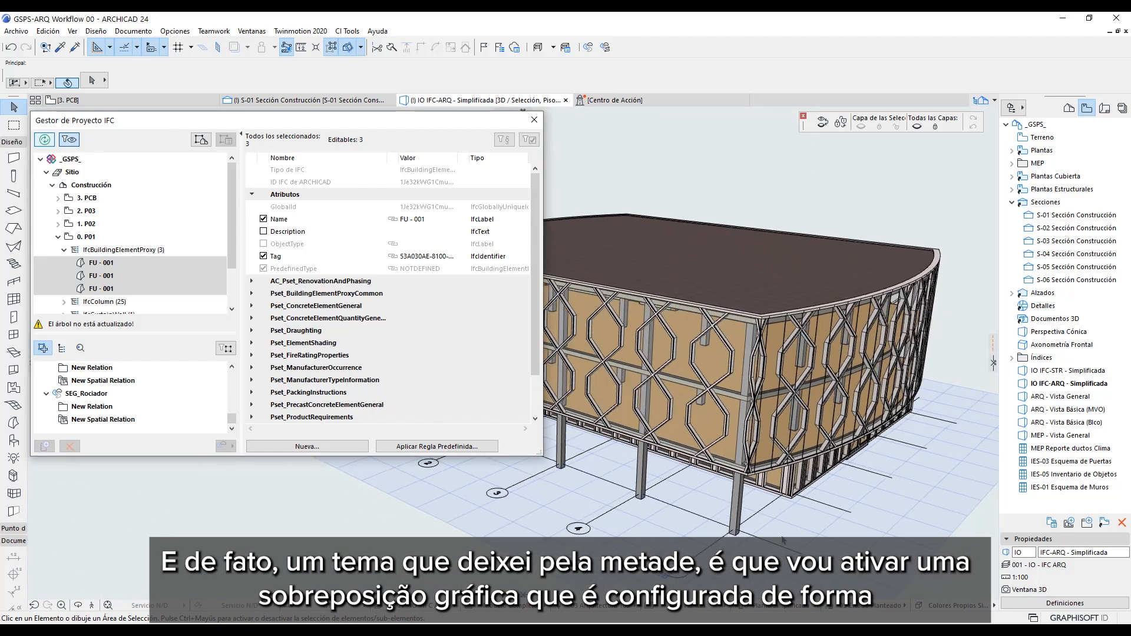
- Open the graphic override combinations and choose 9999-QA-Elementos Sin Clasificacion
click(739, 613)
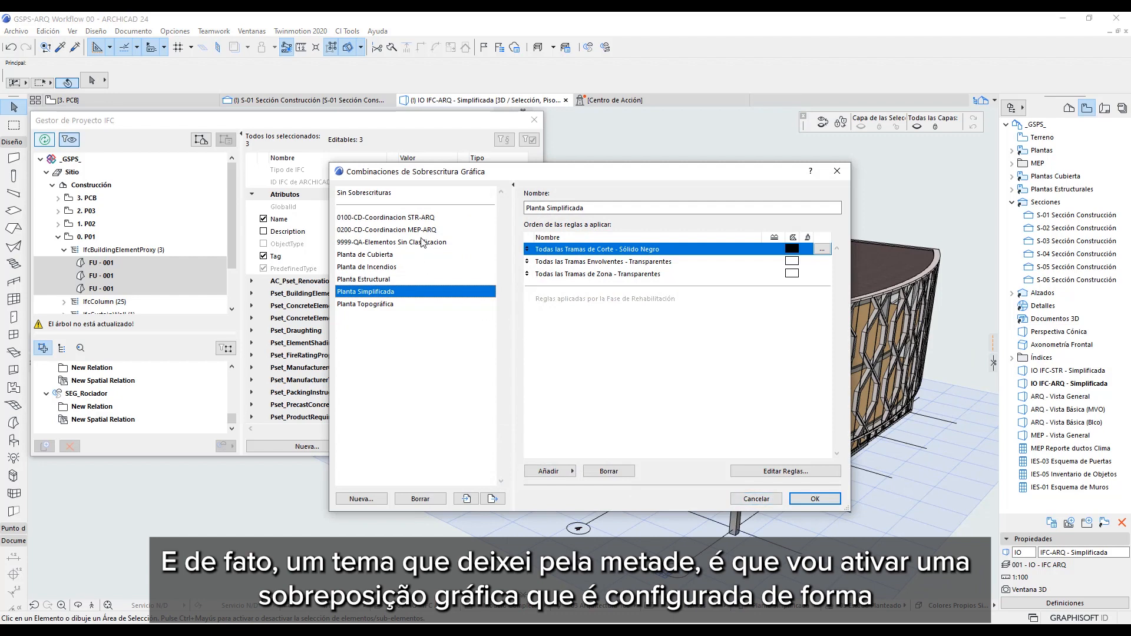
click(425, 242)
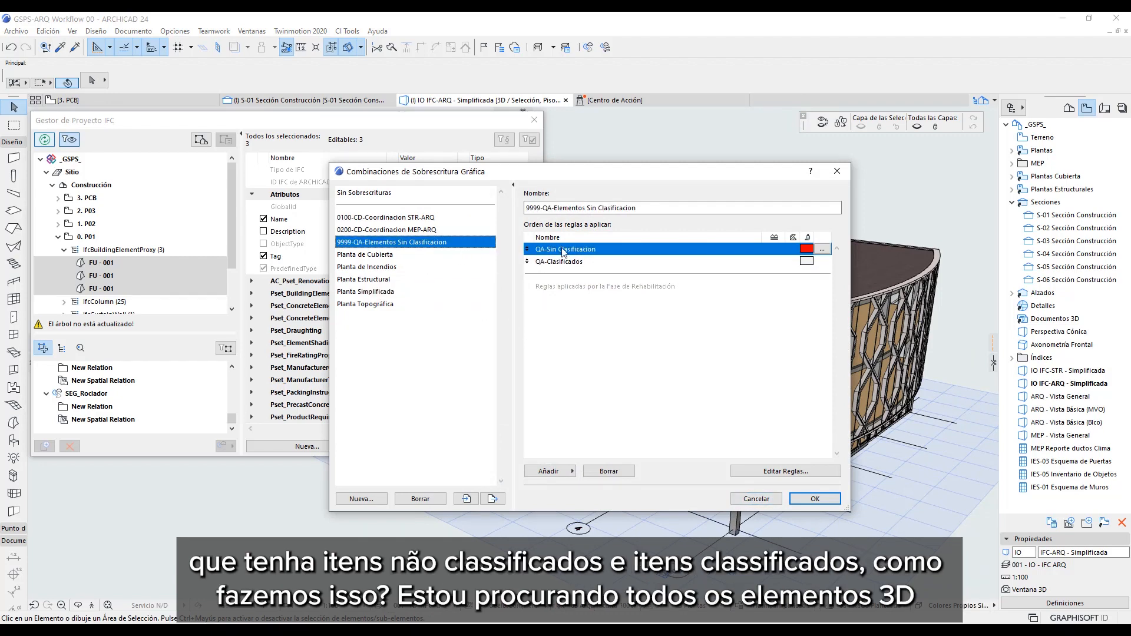
click(612, 262)
- Review the criteria and style overrides of the rules QA-Sin Clasificacion and QA-Clasificados, with the criteria columns widened
click(688, 249)
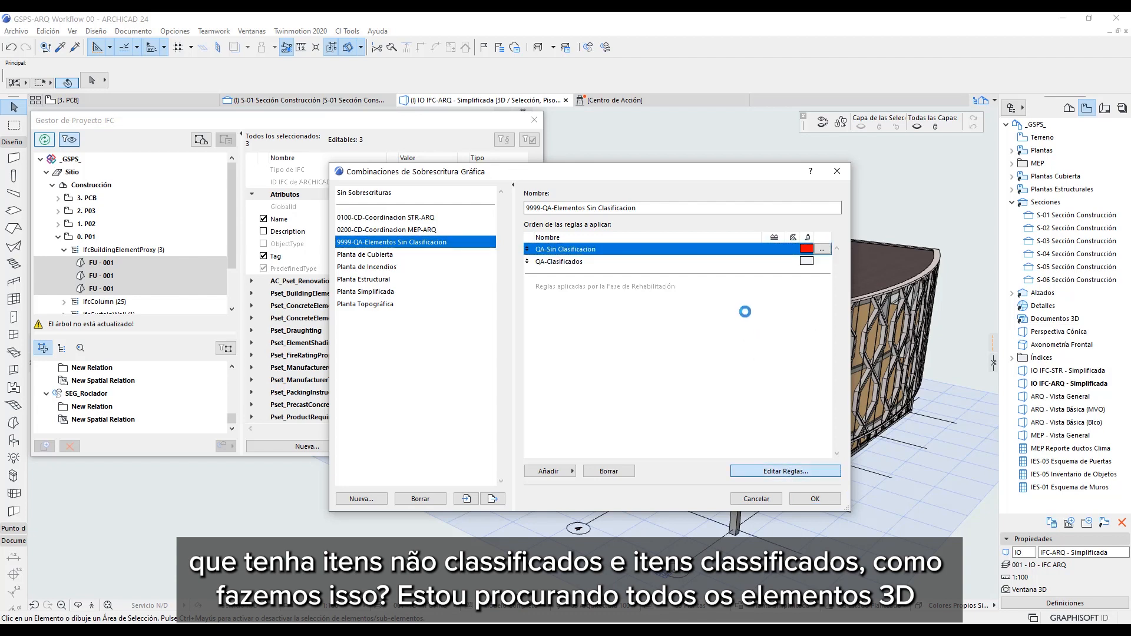
double_click(689, 250)
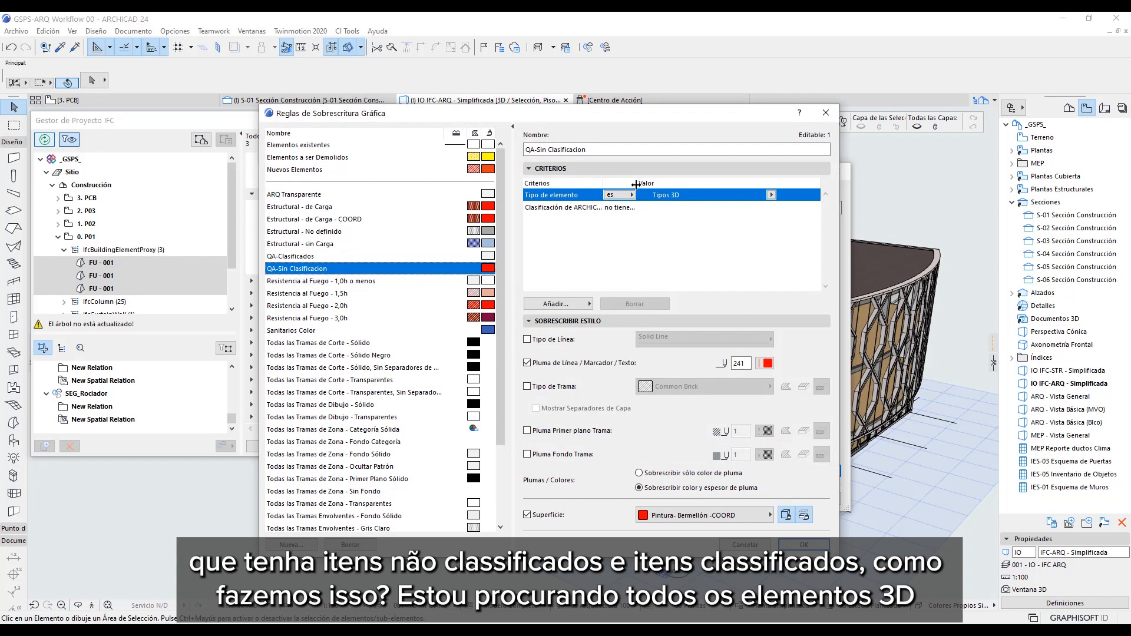
drag(637, 184, 678, 183)
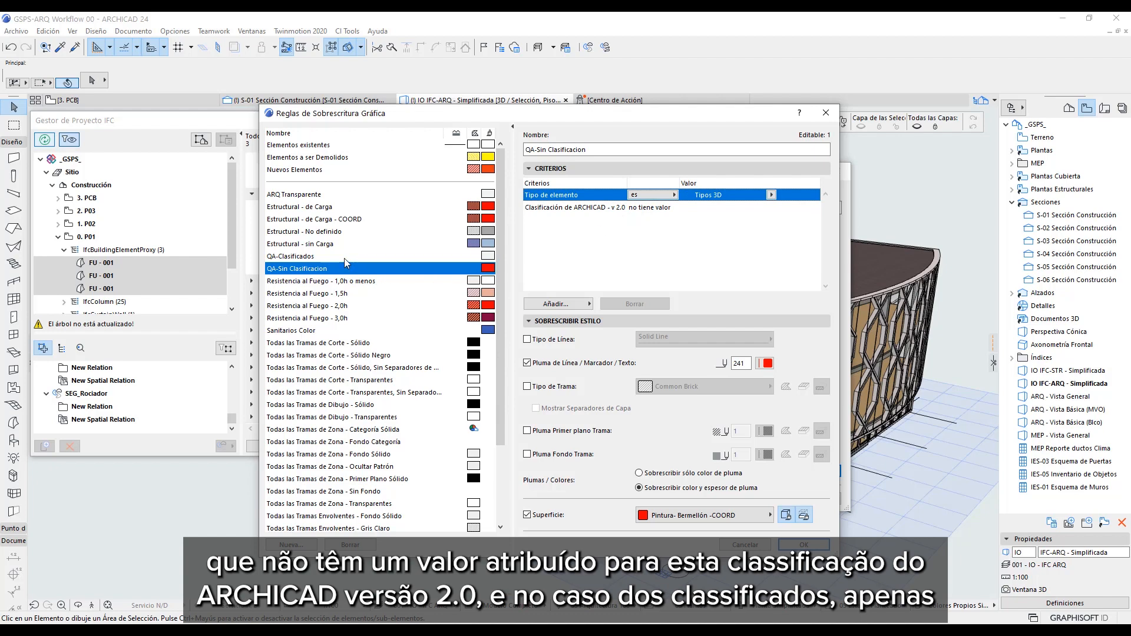
click(268, 257)
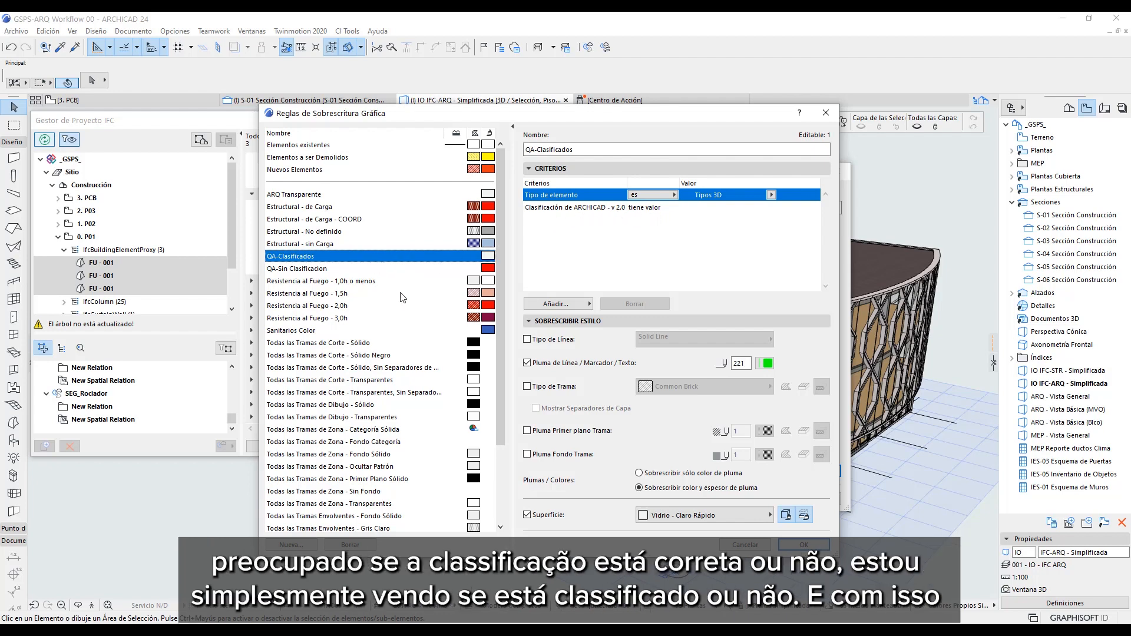
click(795, 542)
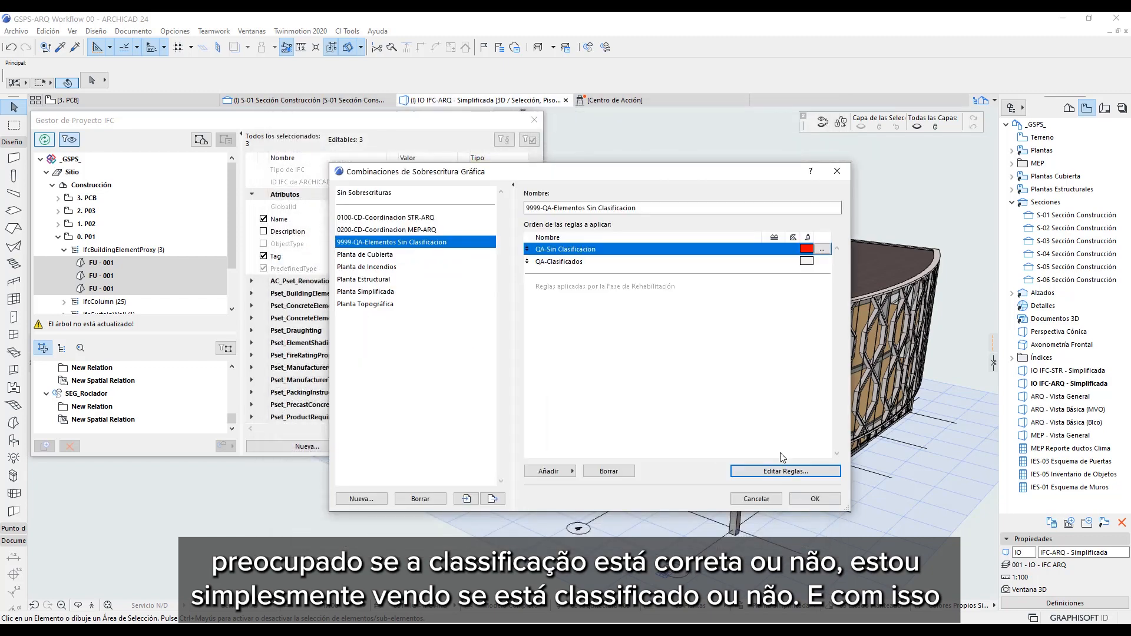
- Apply the 9999-QA-Elementos Sin Clasificacion override combination to the 3D view and look over the building's colouring
click(813, 498)
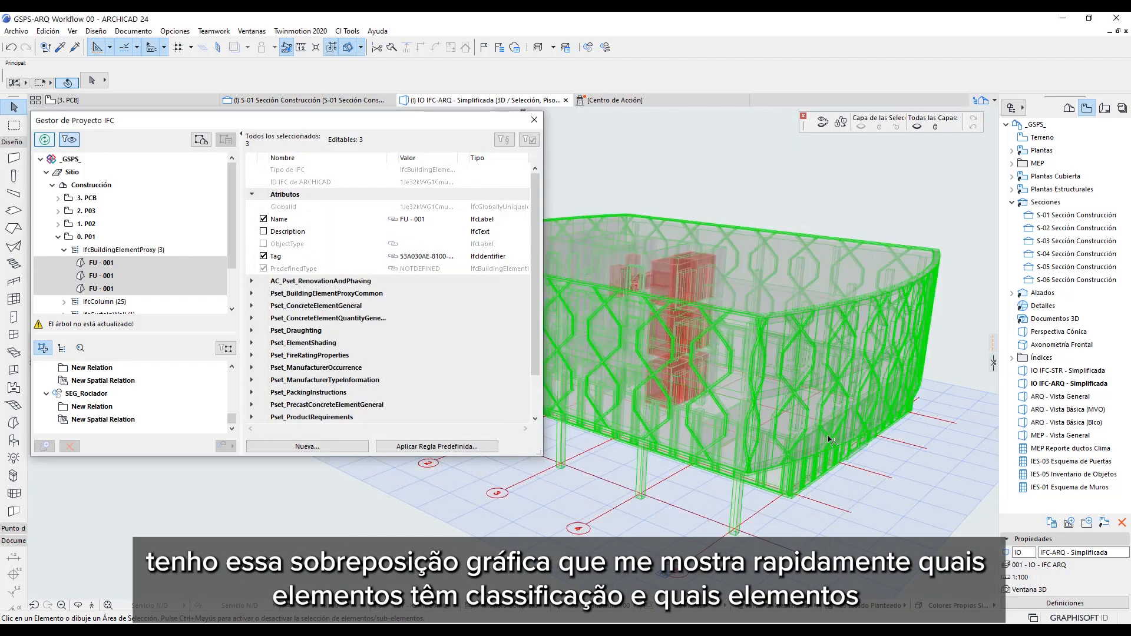
shift+middle_drag(876, 446, 737, 323)
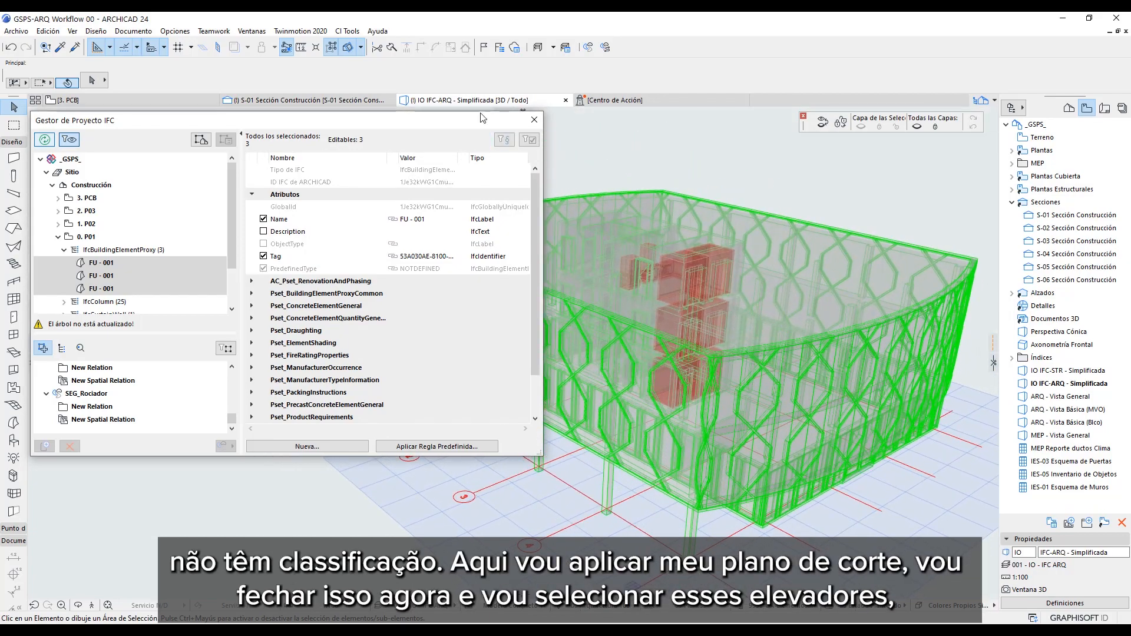
- Close the IFC Project Manager and place a horizontal cutting plane through the building's top story to expose the red elevators
drag(459, 125, 449, 144)
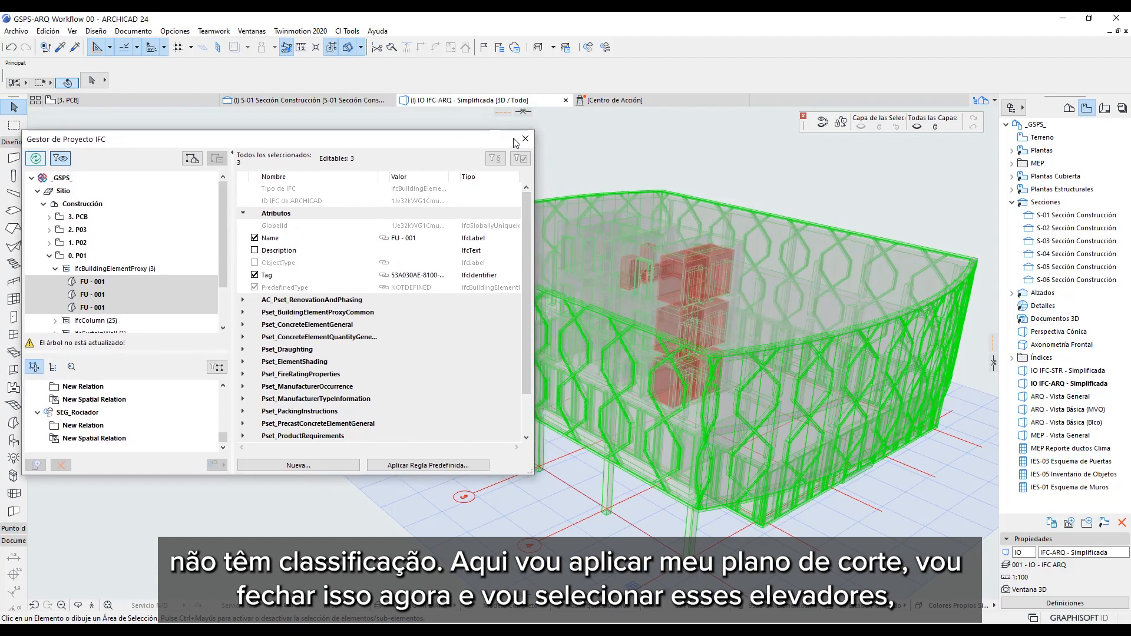
click(525, 139)
click(524, 111)
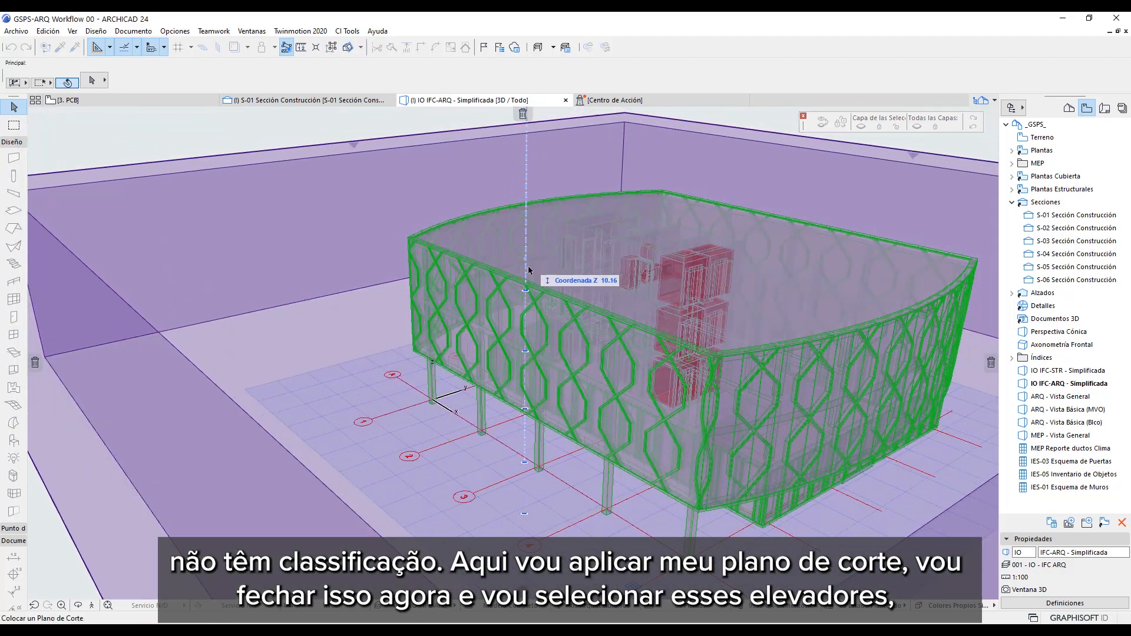
click(523, 320)
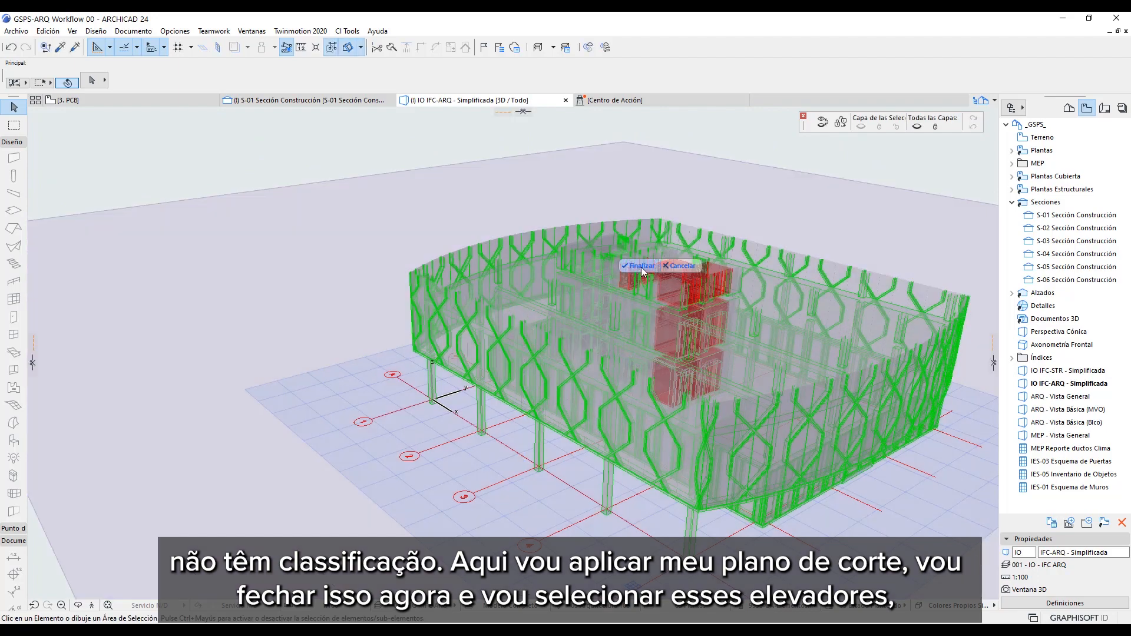
key(Return)
drag(735, 271, 548, 202)
scroll(548, 203, up, 2)
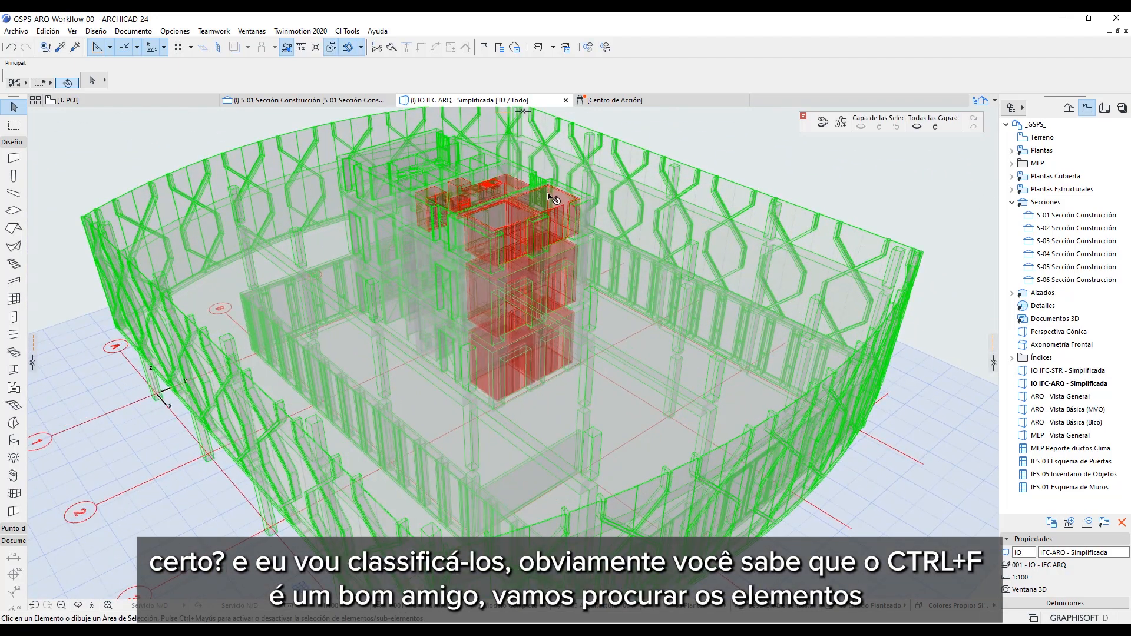
- Find and select all objects matching the elevator on the top story, using the Nombre Ítem de Biblioteca criterion with value Elevator 22
click(563, 205)
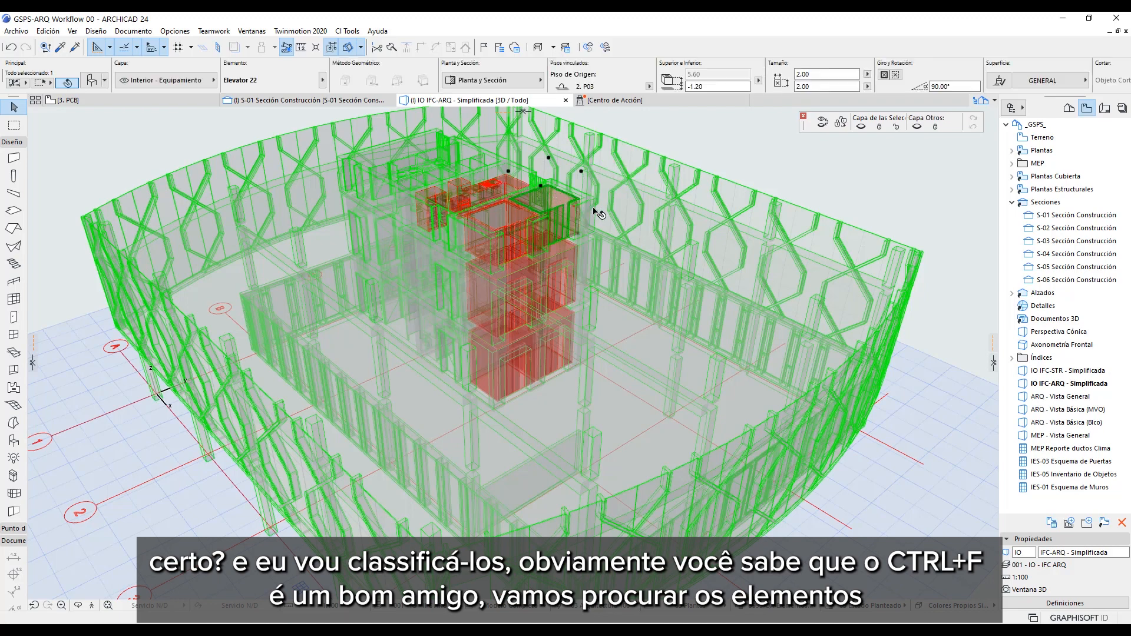
key(ctrl+f)
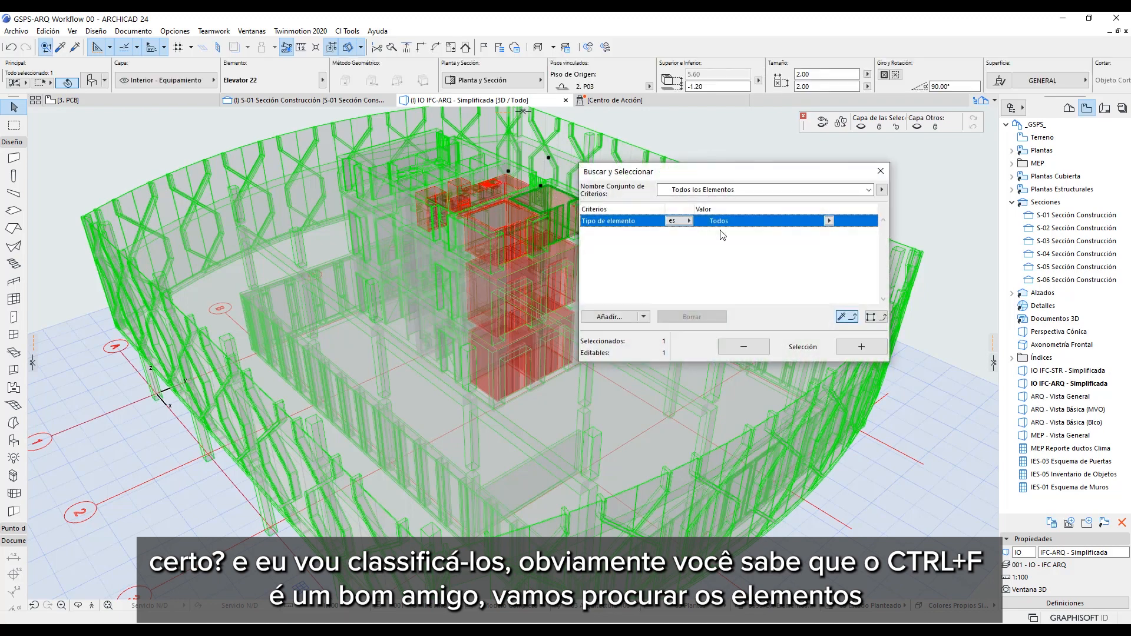
click(841, 317)
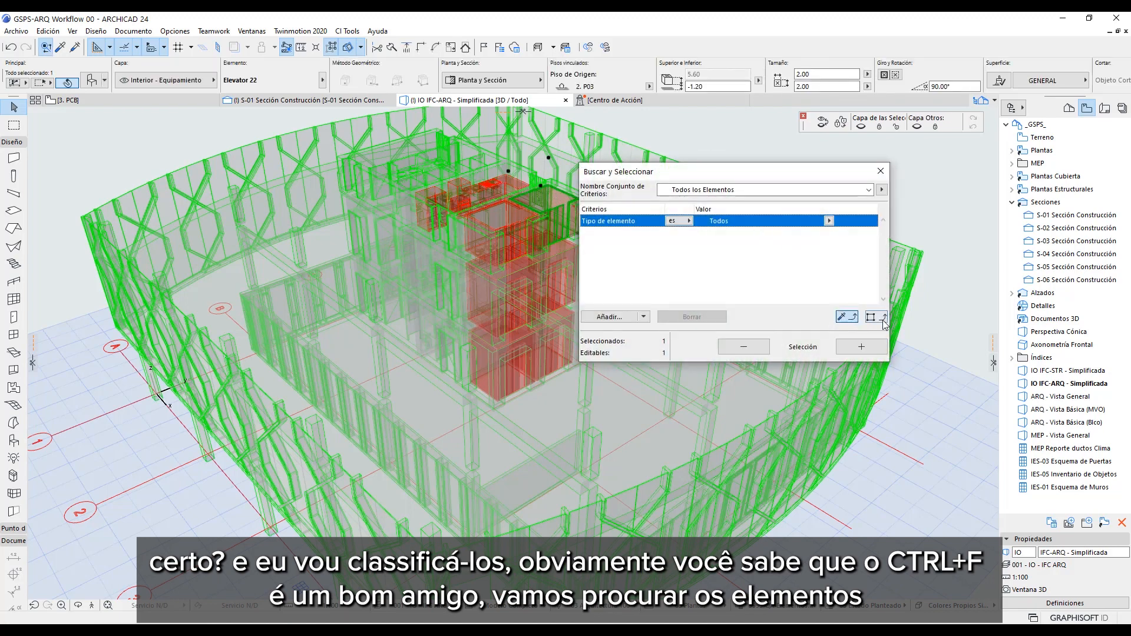
click(610, 317)
text(nombde)
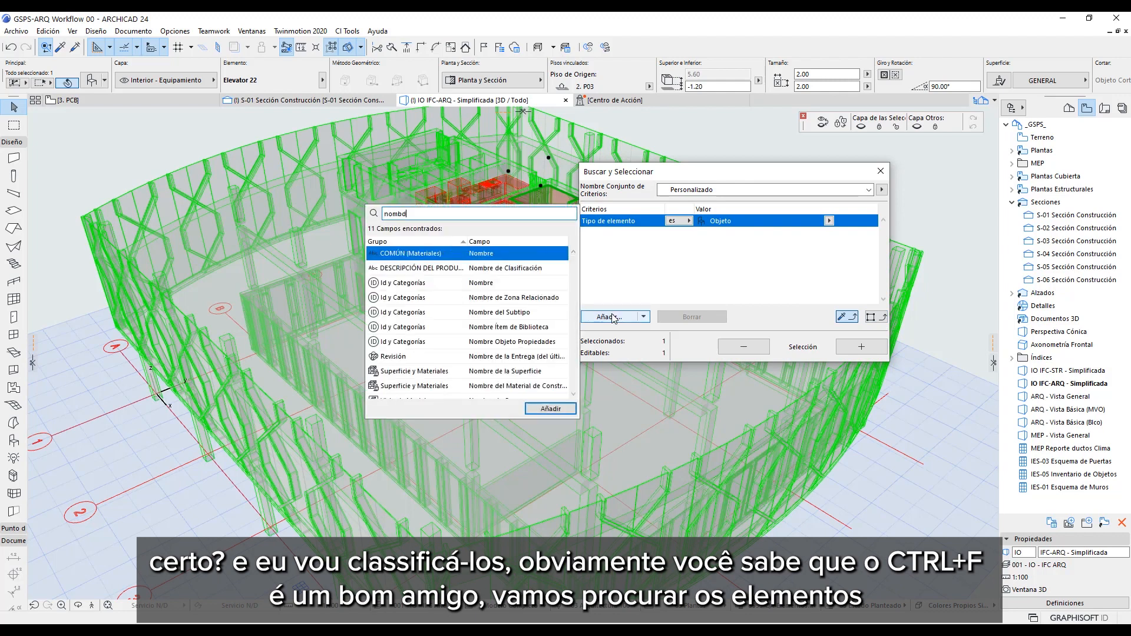
key(BackSpace)
text(re)
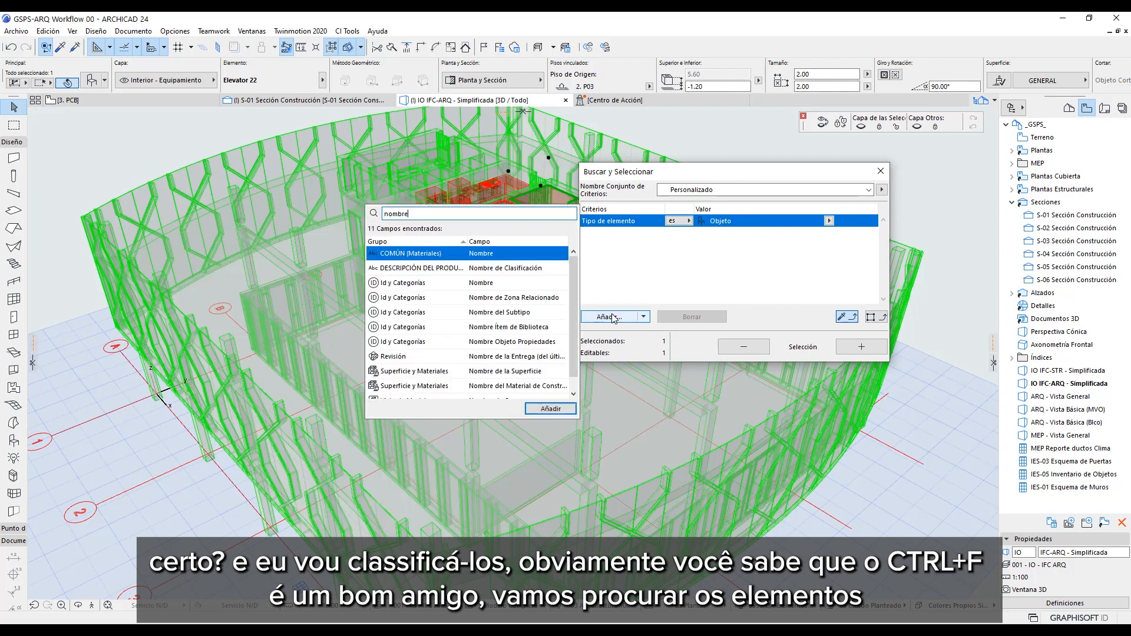
click(422, 328)
click(551, 409)
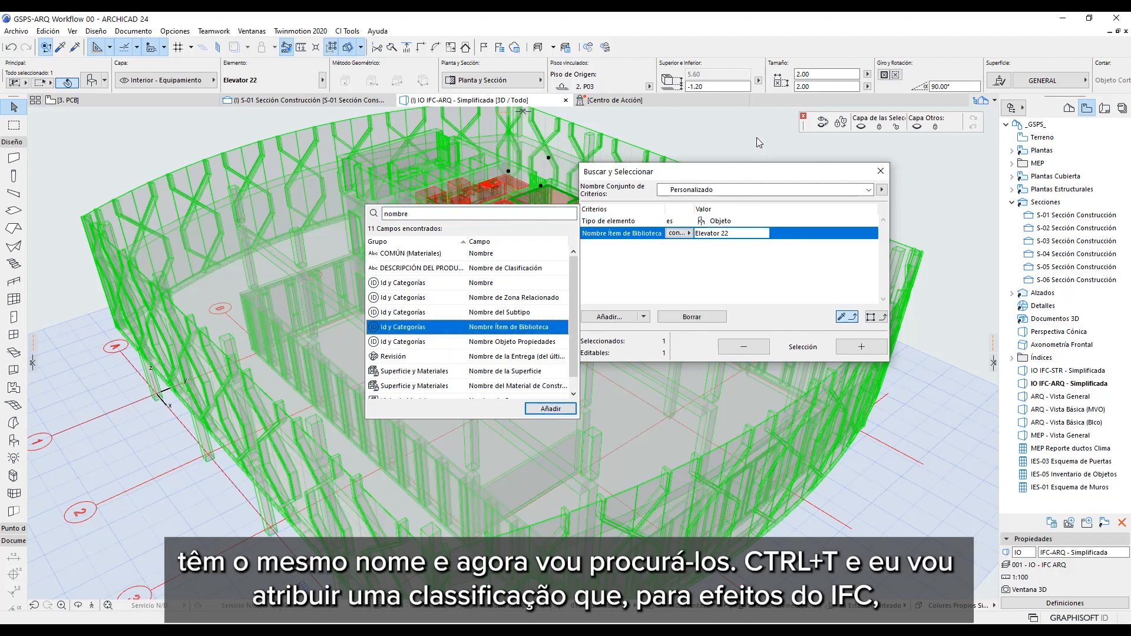
click(862, 346)
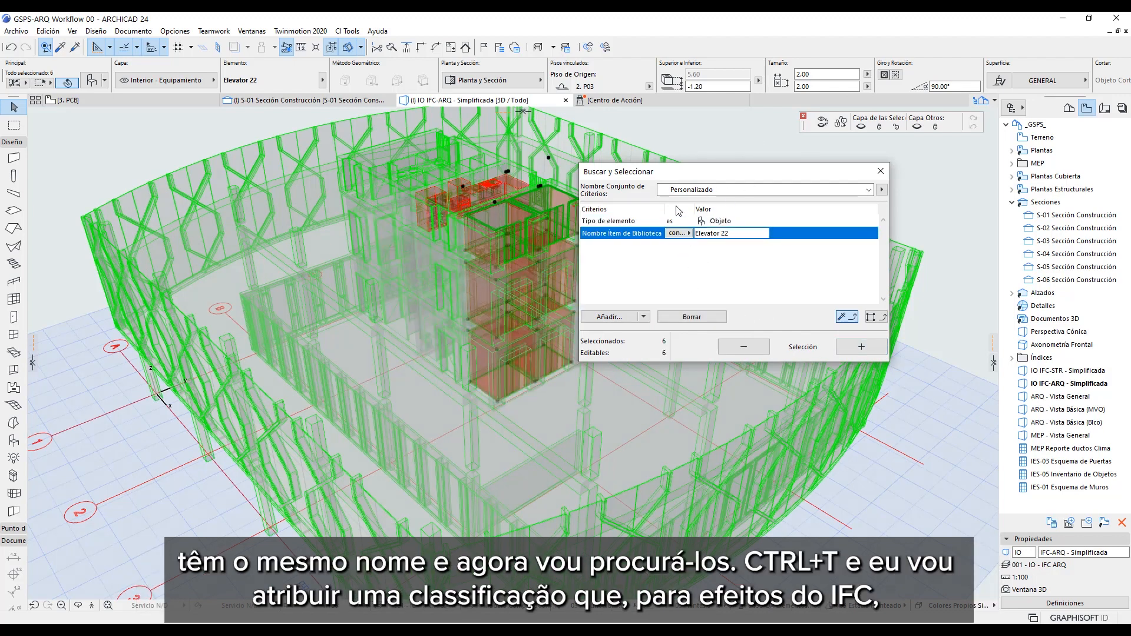
drag(677, 172, 760, 228)
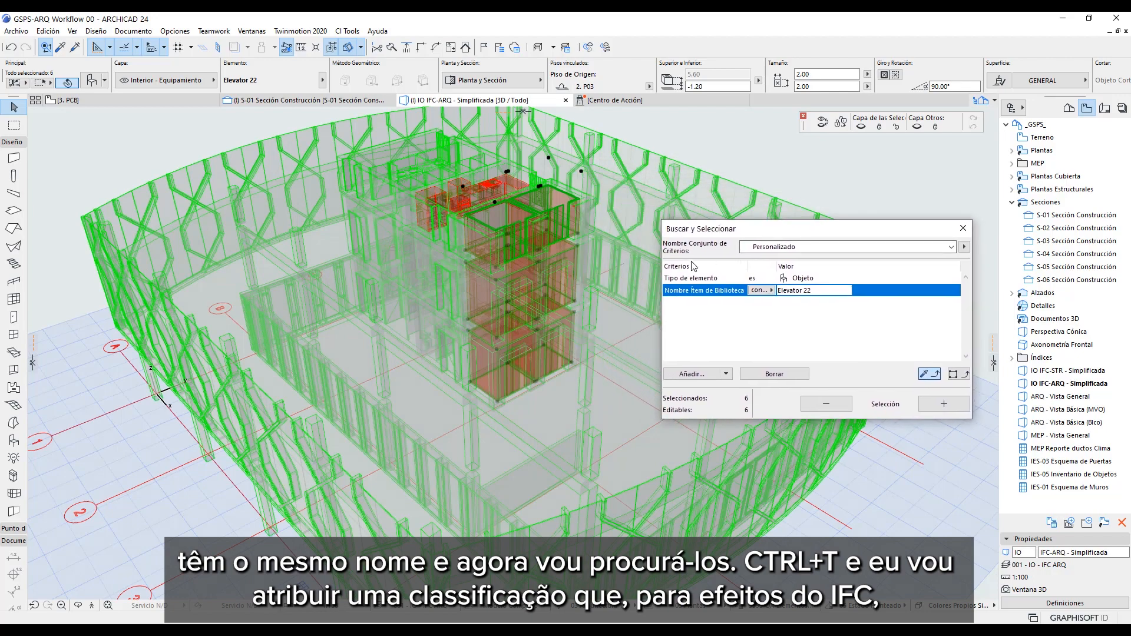
- Assign the Ascensor classification, under Elementos > Elemento de Transporte, to the selected elevators in the second classification system
key(ctrl+t)
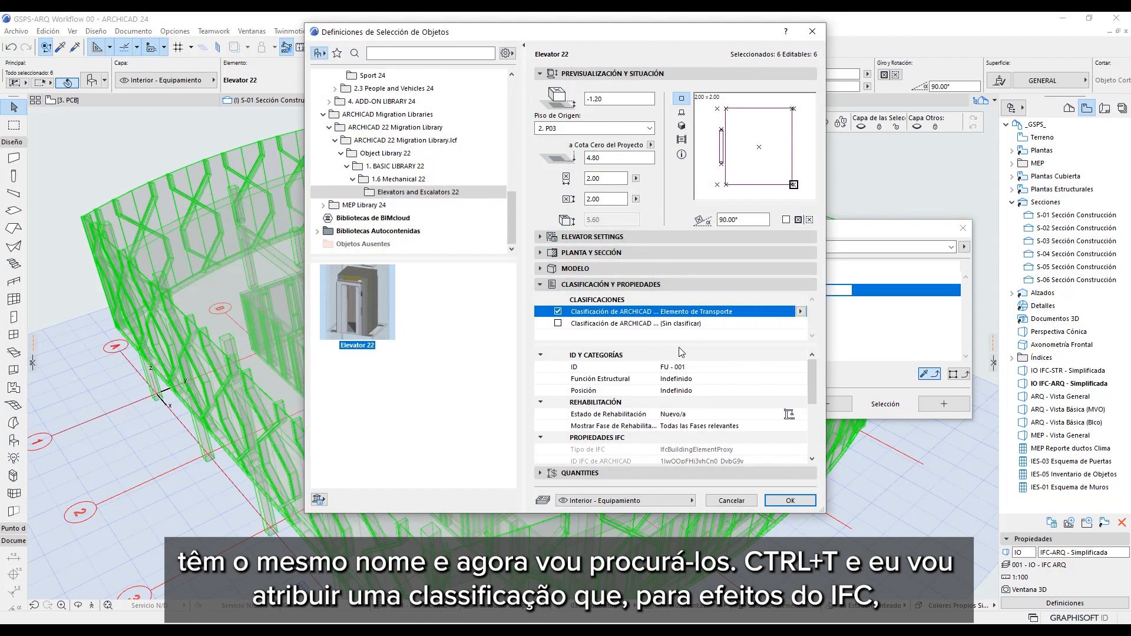
click(558, 323)
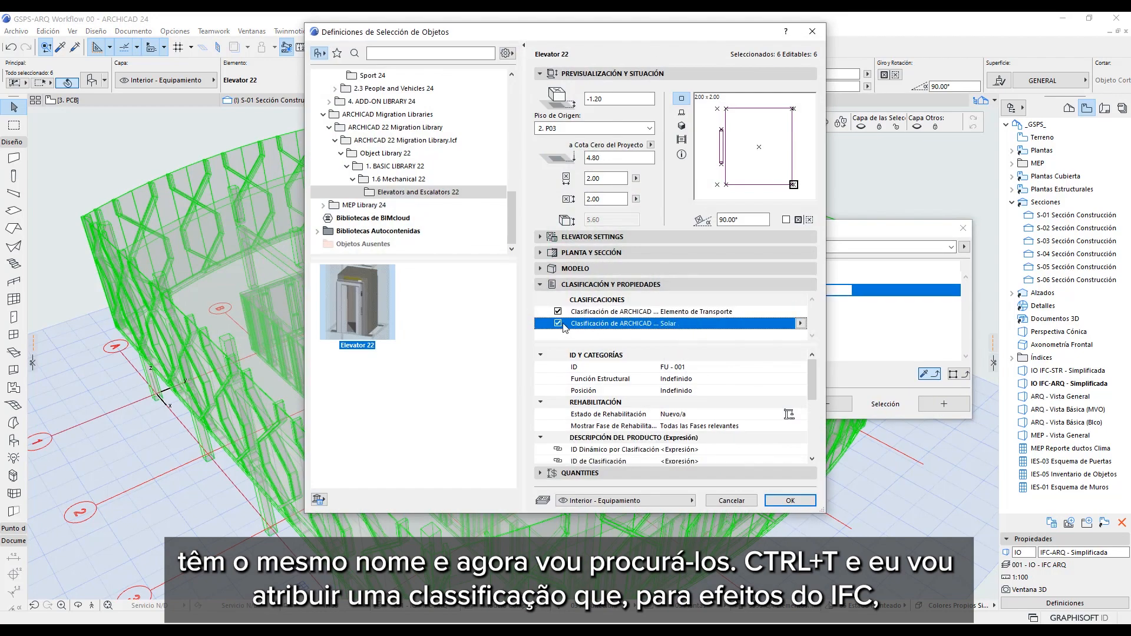
click(802, 323)
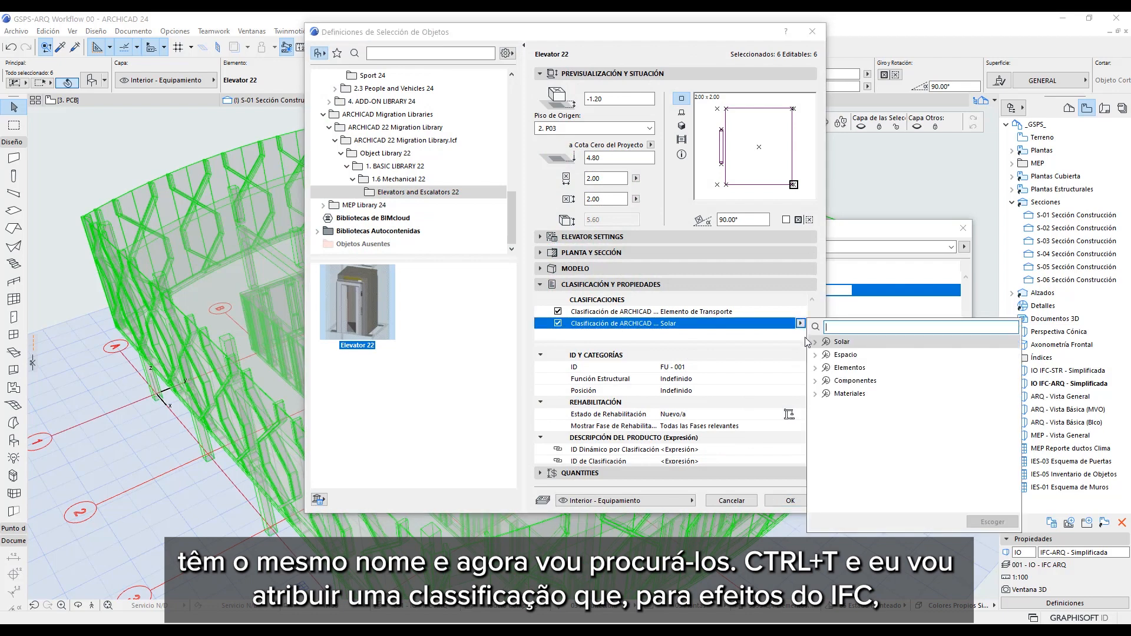
click(816, 368)
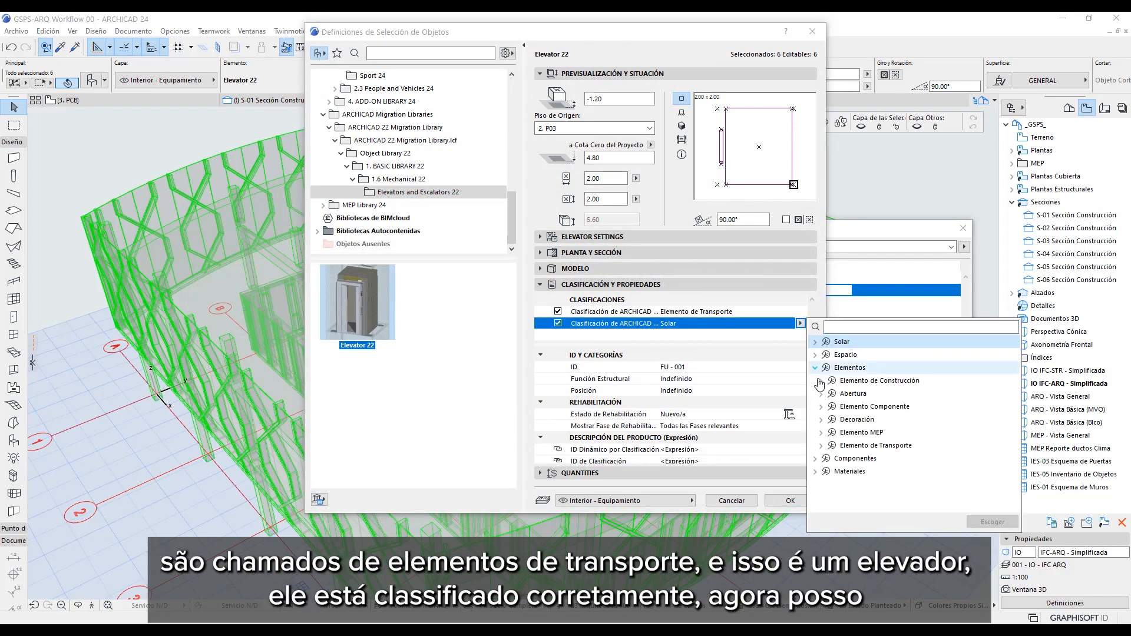
click(821, 446)
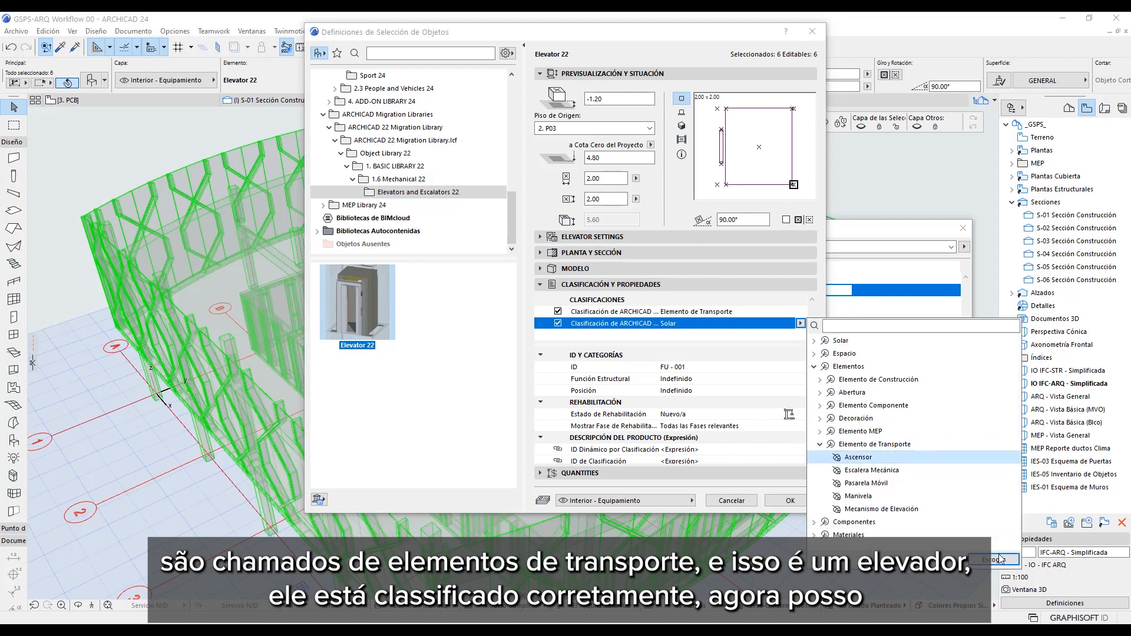
double_click(852, 461)
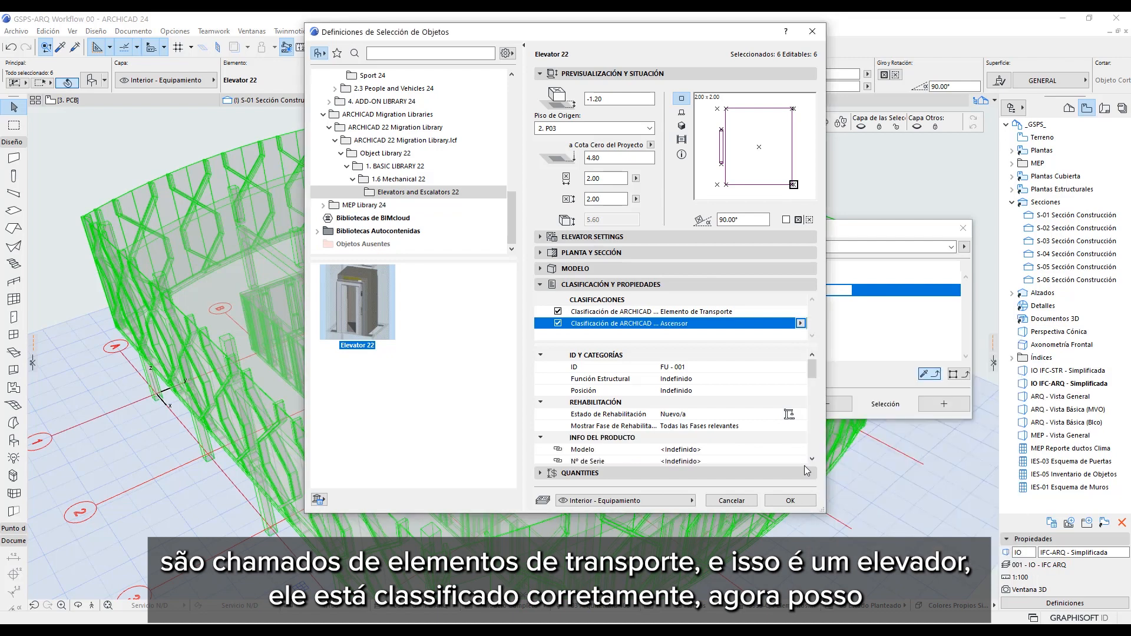
click(790, 500)
click(715, 151)
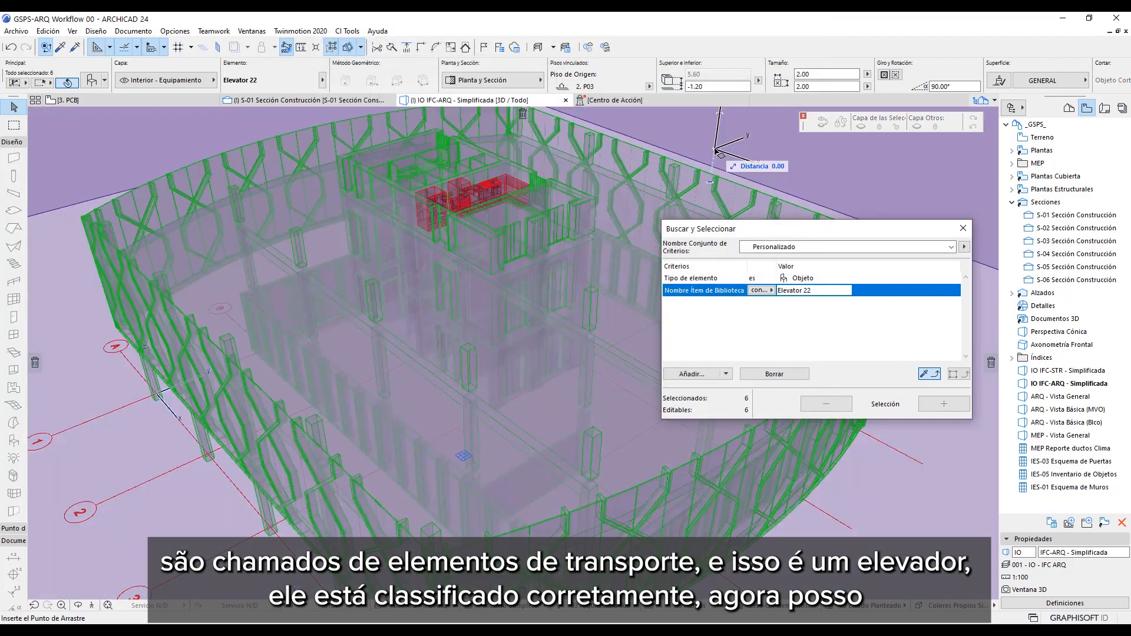
click(677, 158)
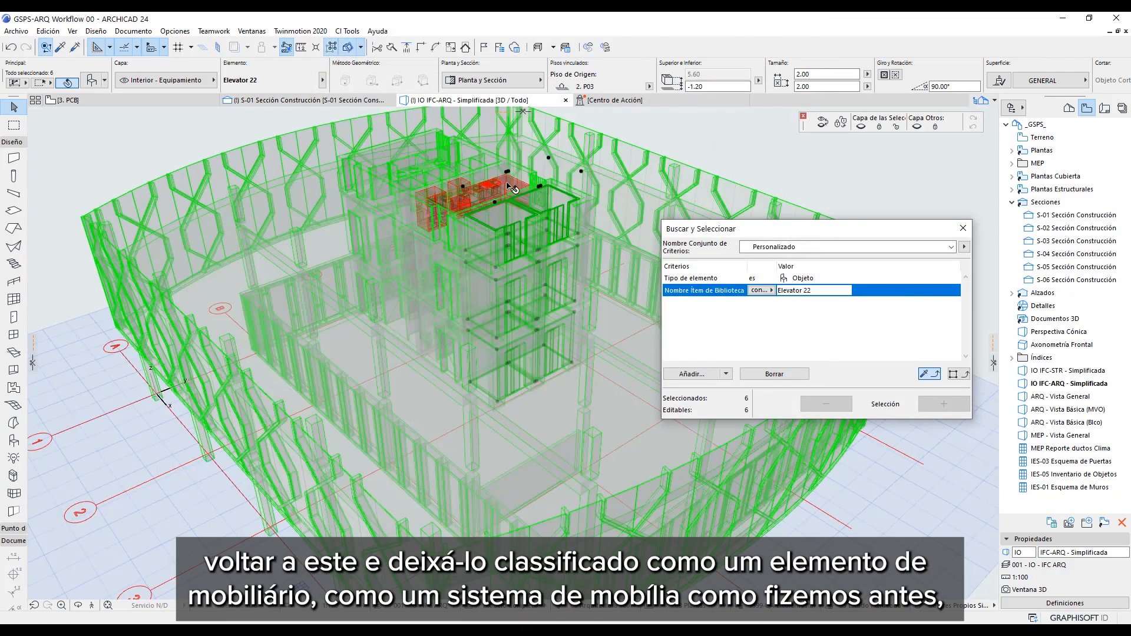
- Classify the red Kitchen Layout 24 object as Mobiliario de Sistema in the second classification system and clear the selection
click(480, 161)
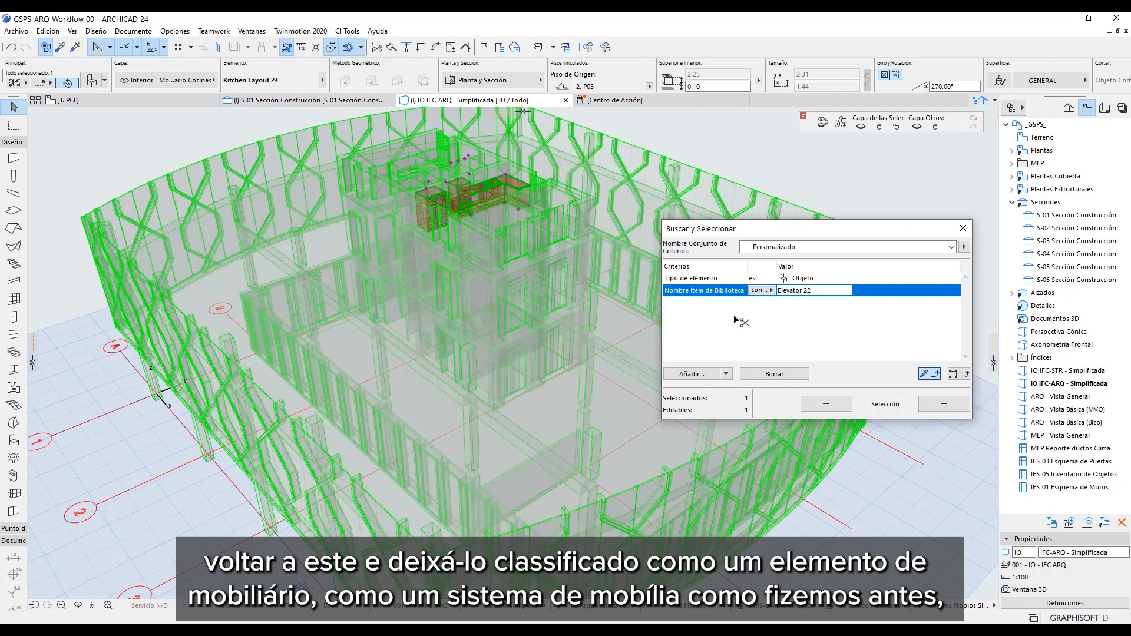
key(ctrl+t)
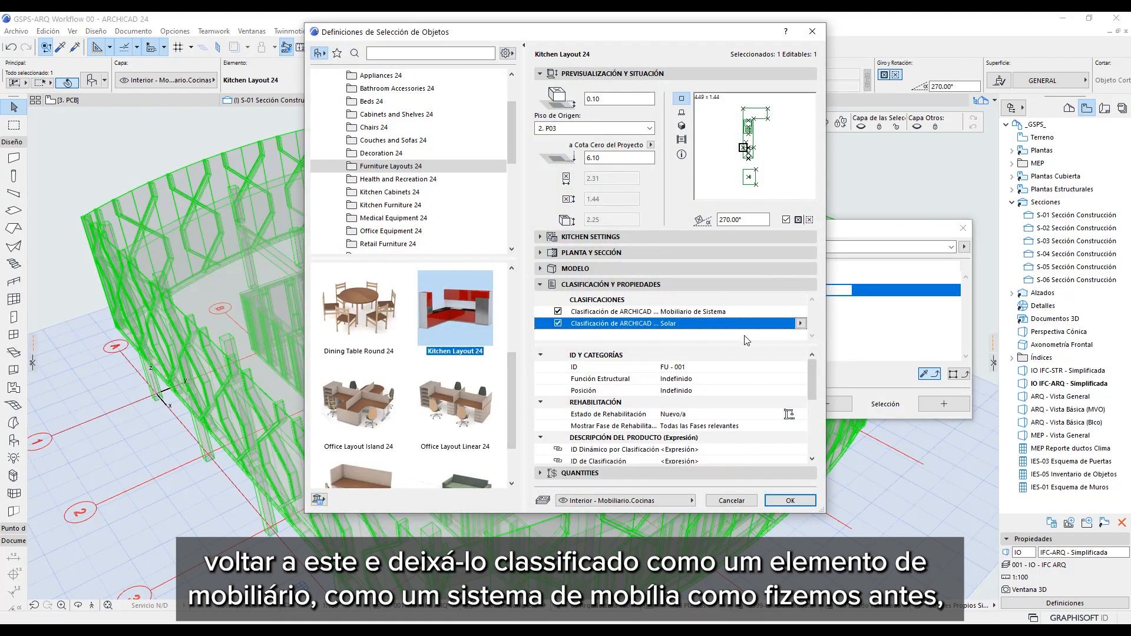
click(800, 324)
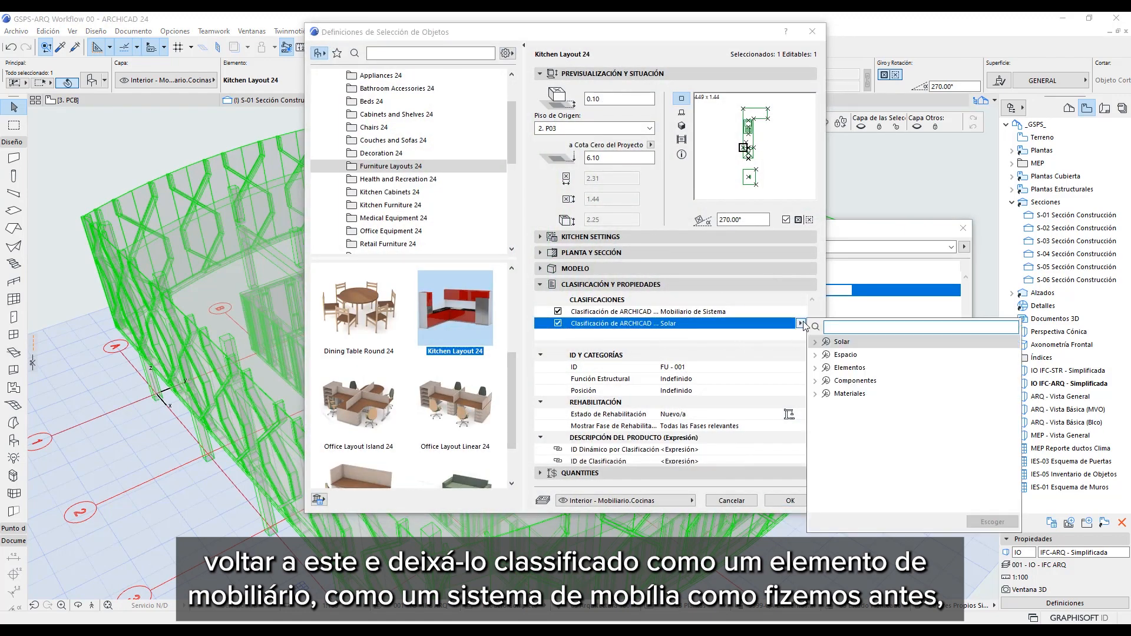
text(mob)
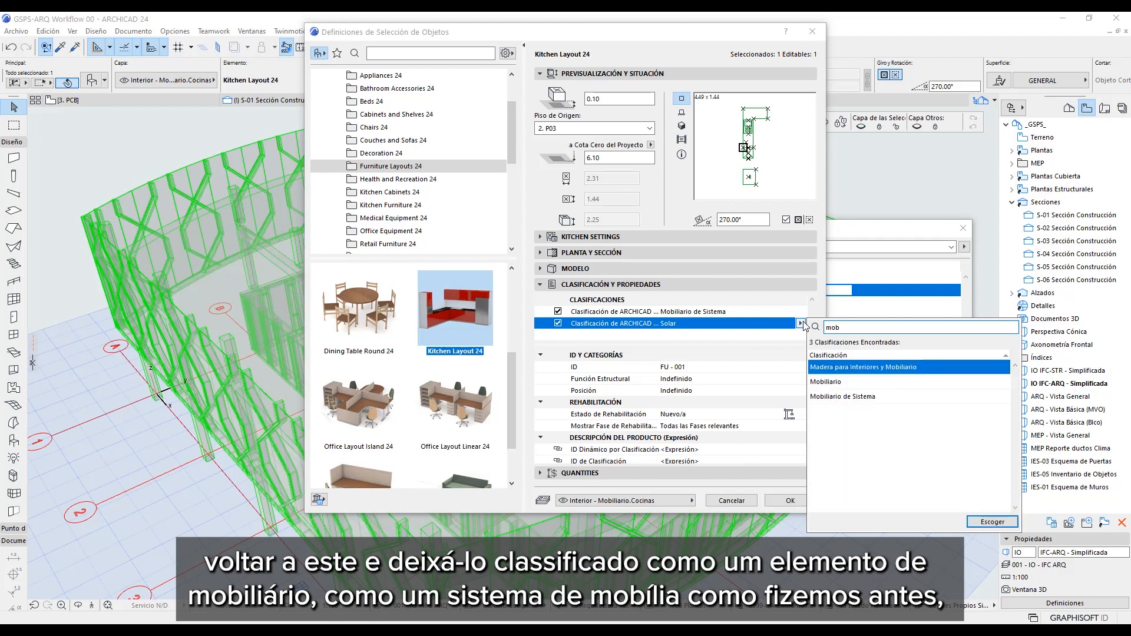
double_click(842, 397)
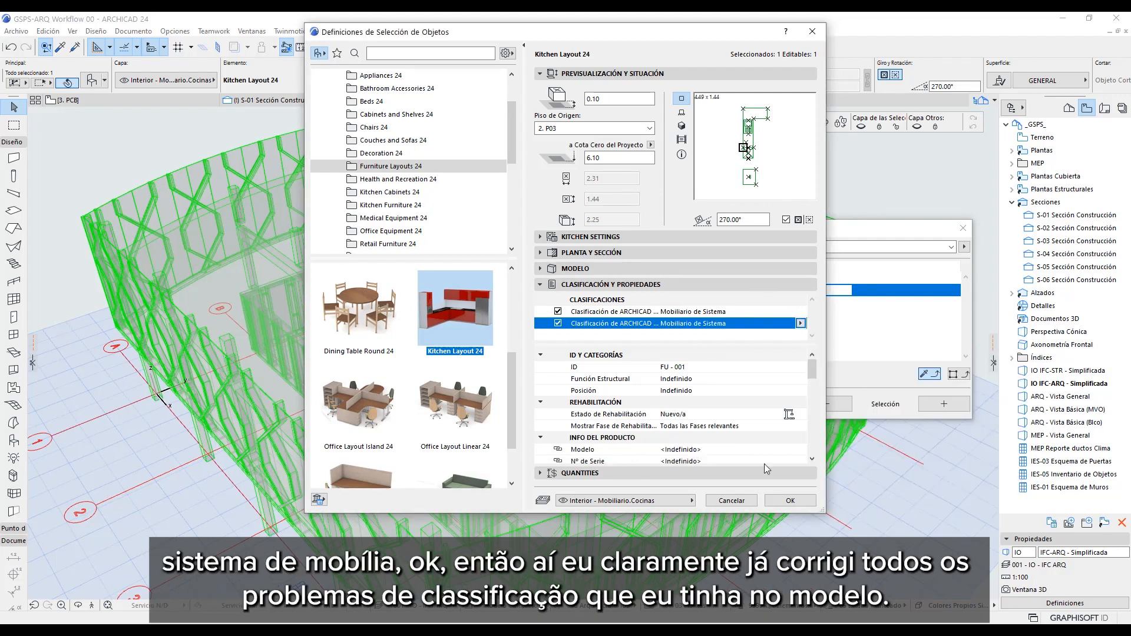
click(789, 501)
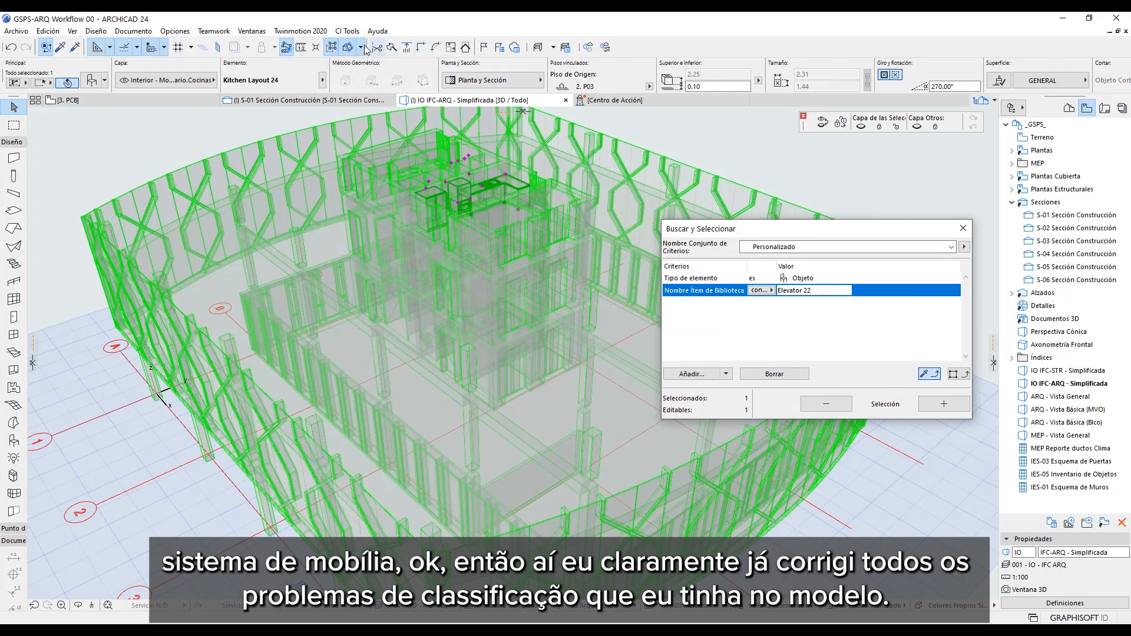
scroll(511, 375, down, 4)
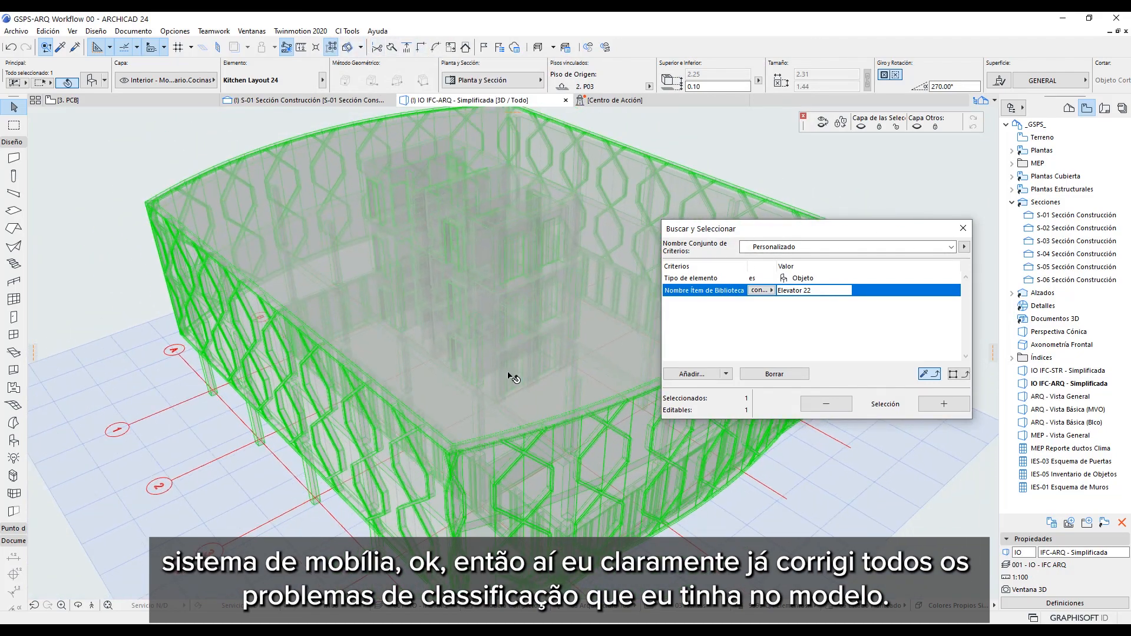
shift+middle_drag(511, 374, 566, 424)
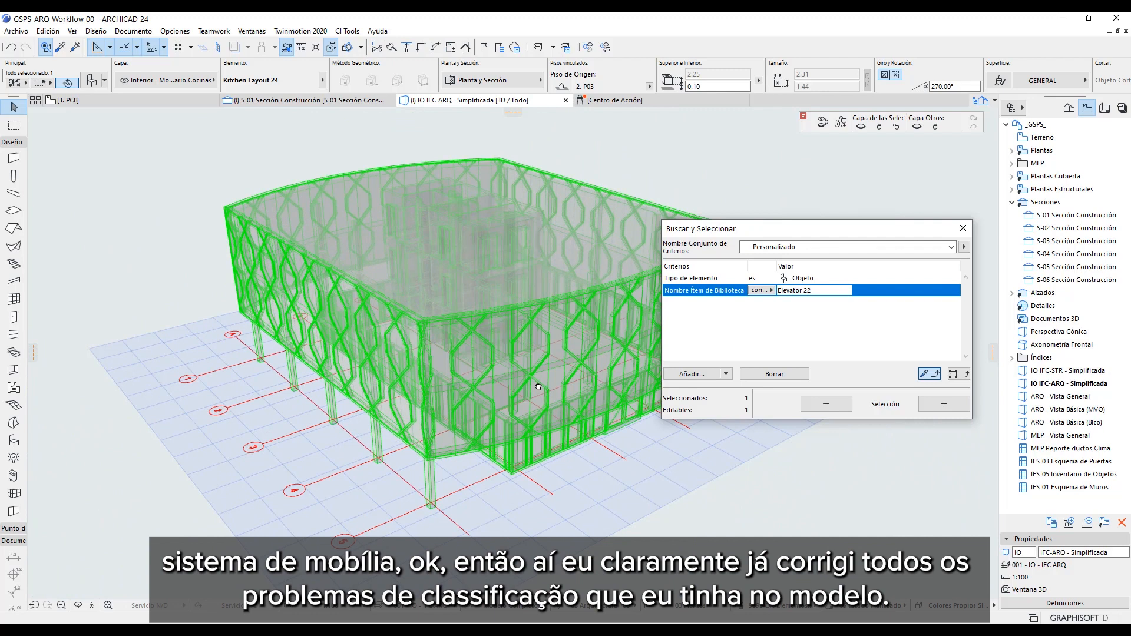
click(620, 481)
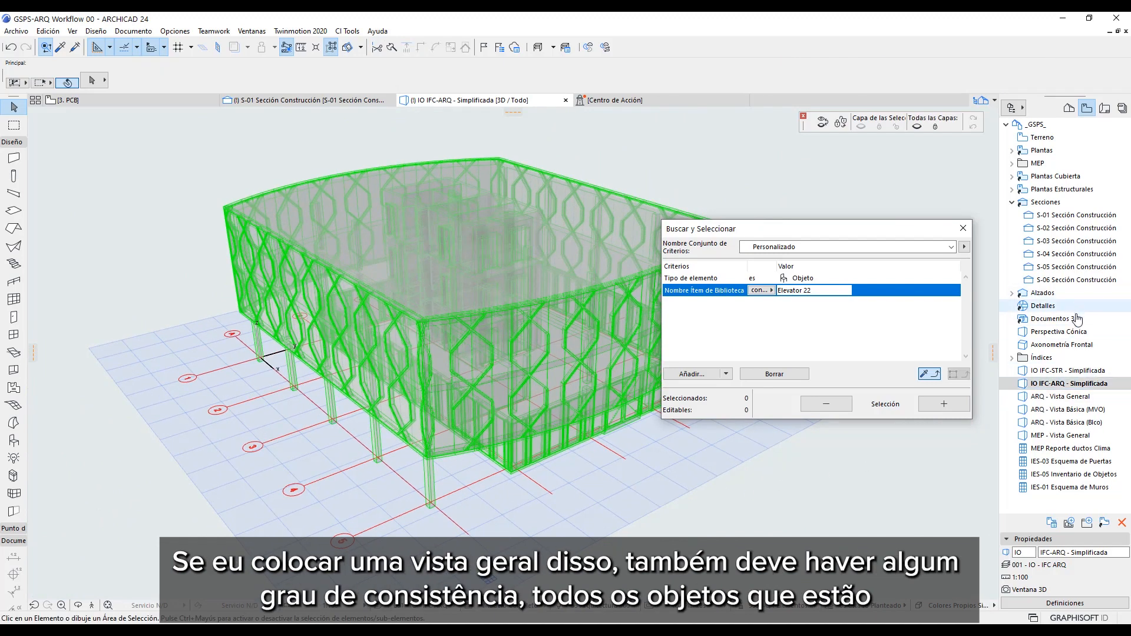
- Open the ARQ - Vista General view and check its elements' classification with the 9999-QA-Elementos Sin Clasificacion override, closing the element search
double_click(1060, 396)
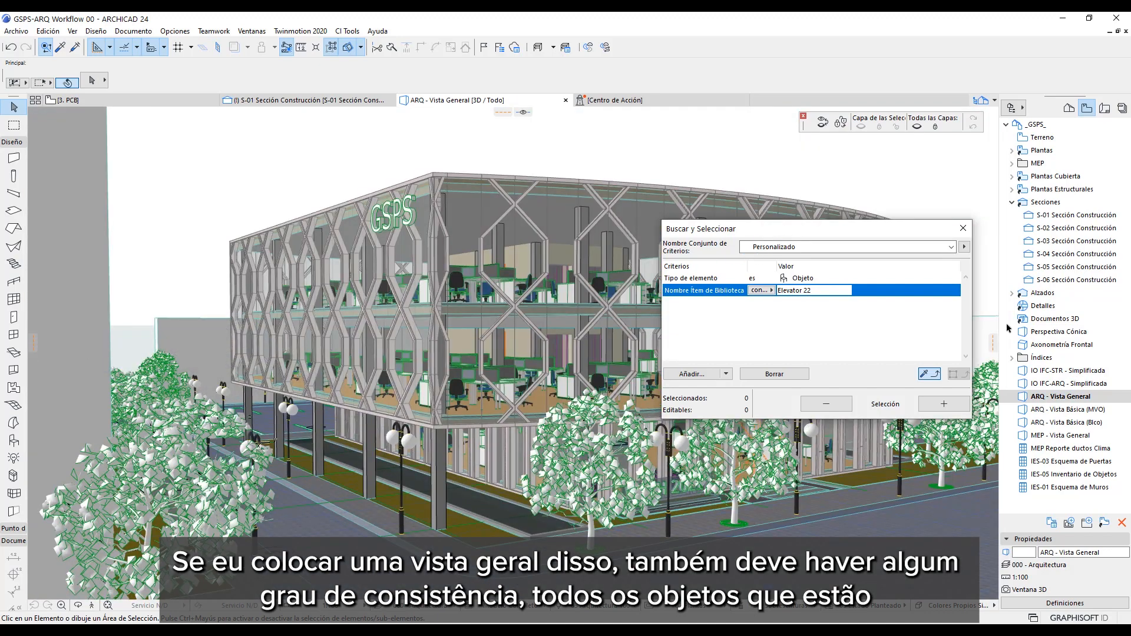
click(804, 606)
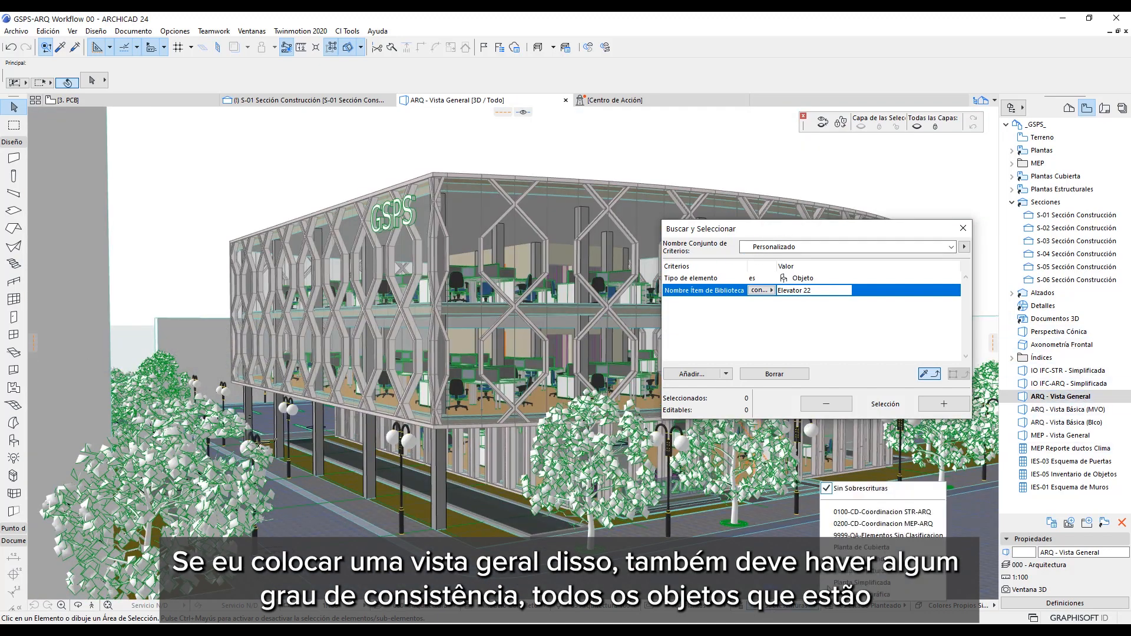
click(886, 536)
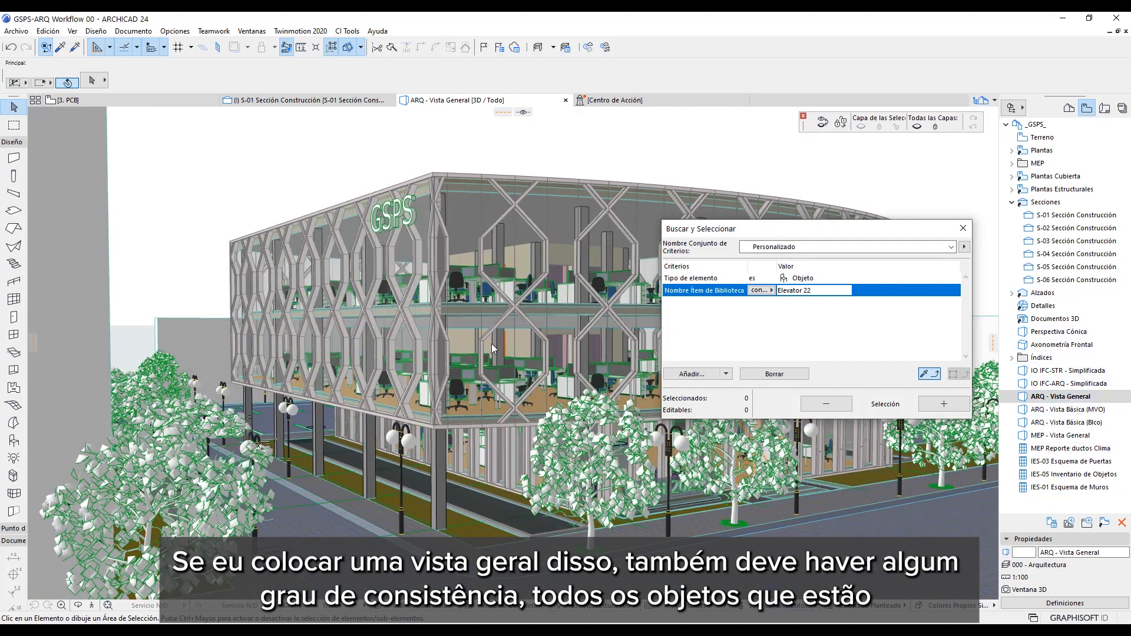
scroll(494, 349, down, 4)
shift+middle_drag(497, 363, 551, 374)
scroll(444, 435, down, 3)
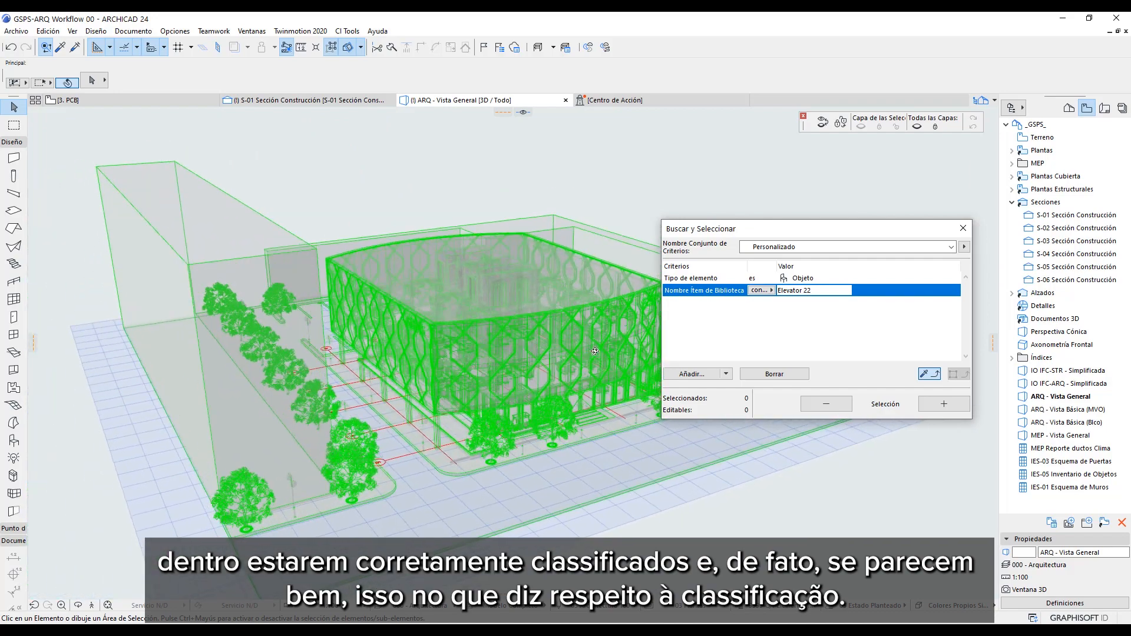
click(964, 229)
shift+middle_drag(734, 389, 749, 377)
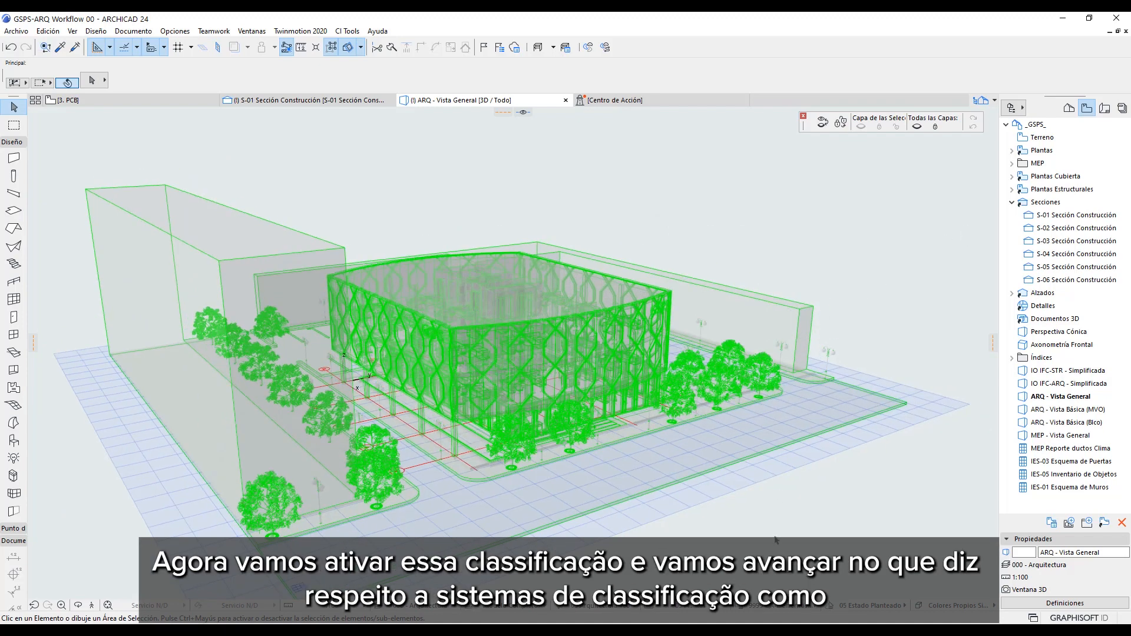
- Set the general view's graphic overrides to Sin Sobrescrituras and look over the building from its street corner
click(803, 610)
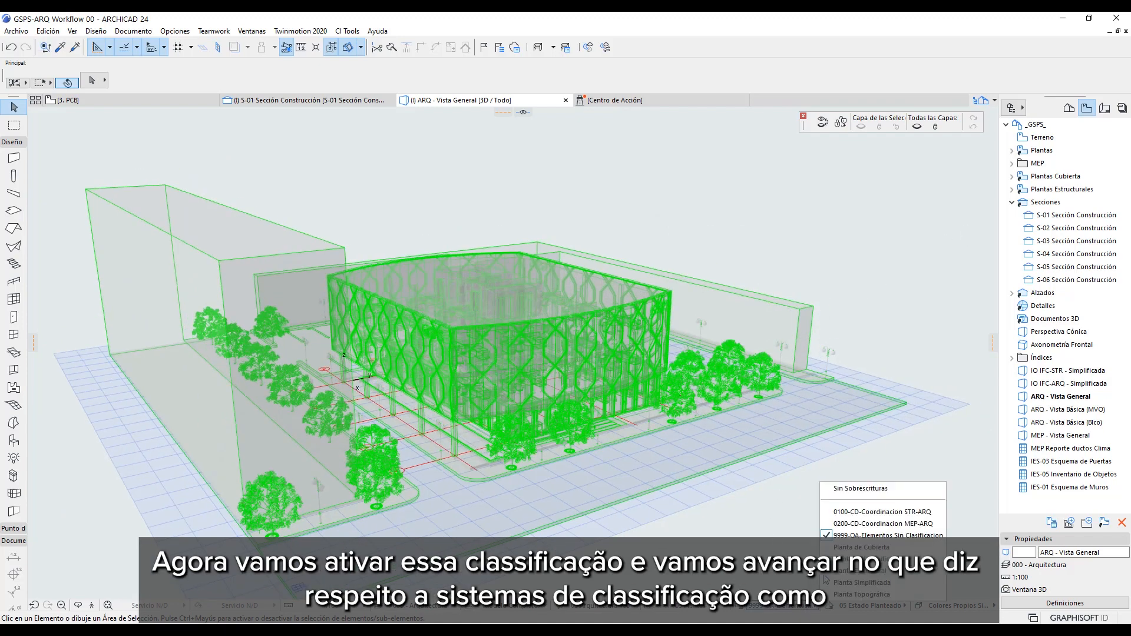
click(852, 493)
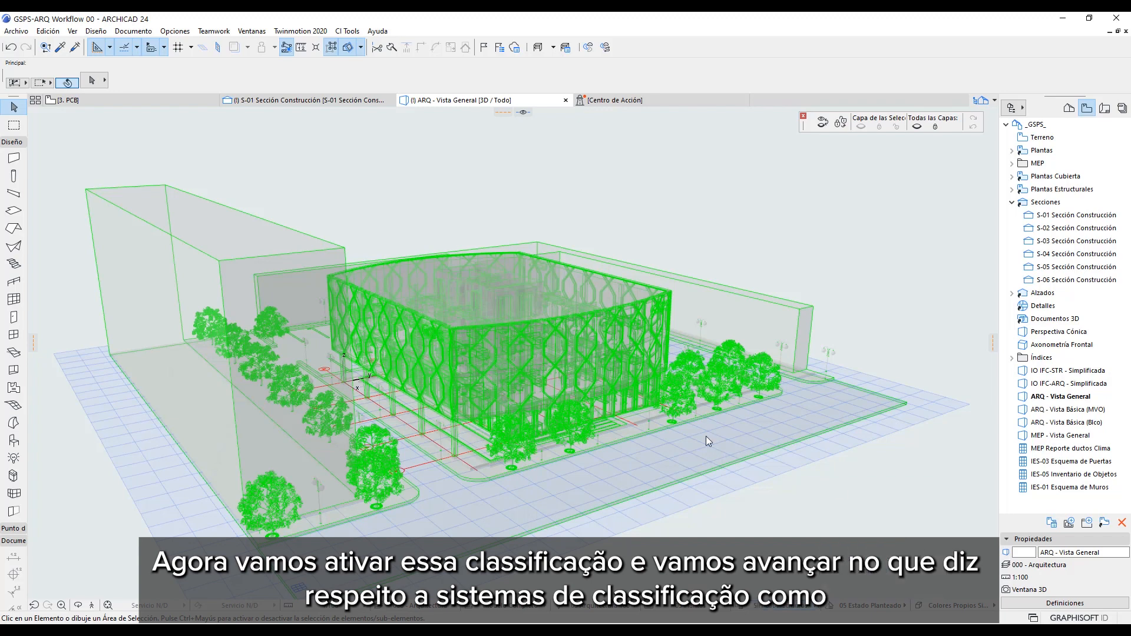
mouse_move(706, 441)
shift+middle_down()
mouse_move(558, 432)
mouse_move(594, 439)
shift+middle_up()
scroll(559, 432, up, 2)
shift+middle_drag(623, 478, 647, 449)
scroll(501, 431, up, 6)
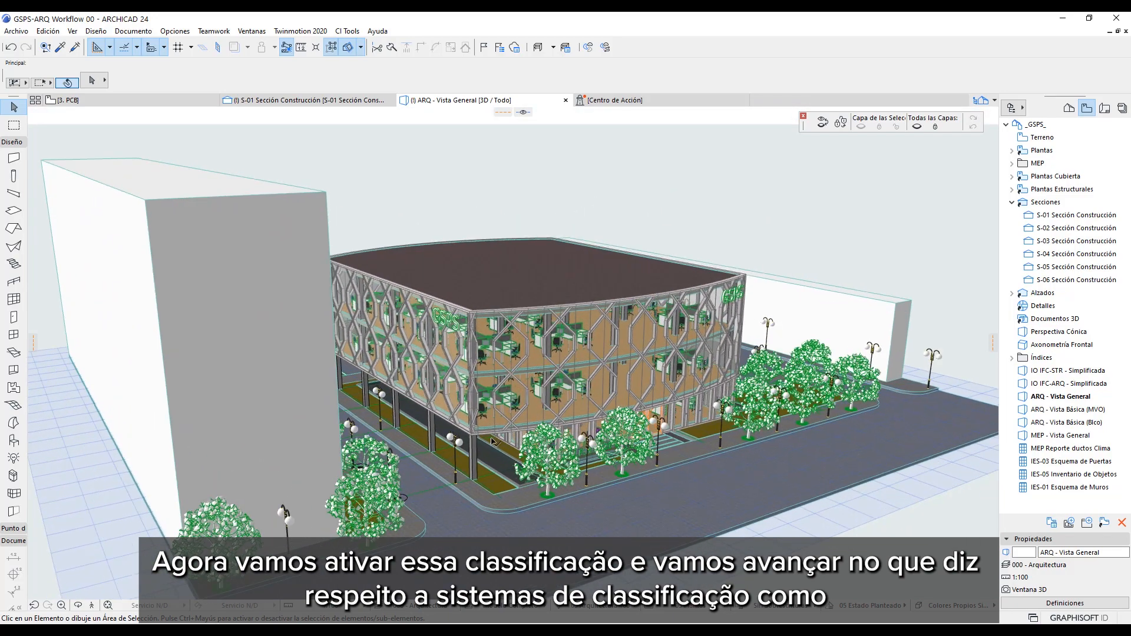
- Check the IFC properties of the ground-floor corner column, including its Uniclass 2015 reference, without changing anything, and deselect it
scroll(482, 448, up, 2)
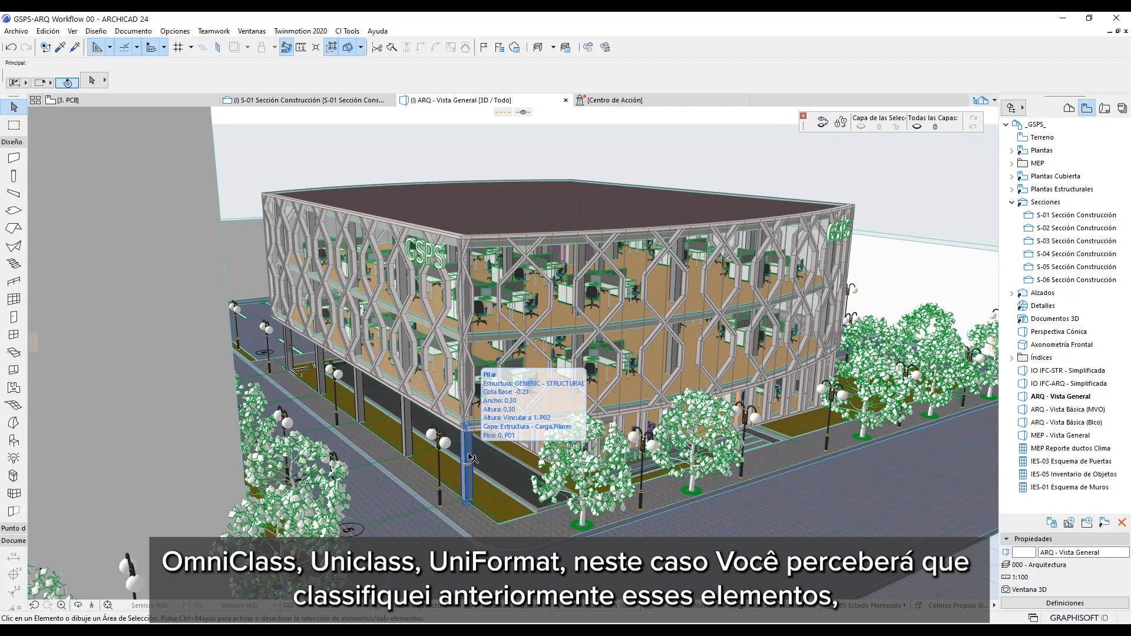
click(470, 458)
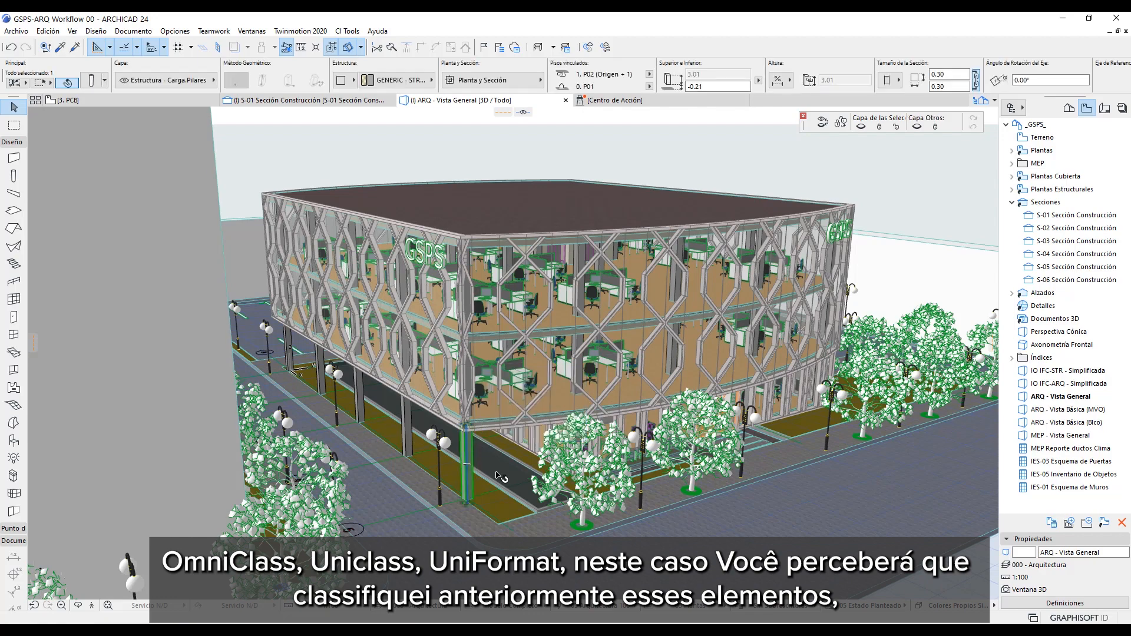
key(ctrl+t)
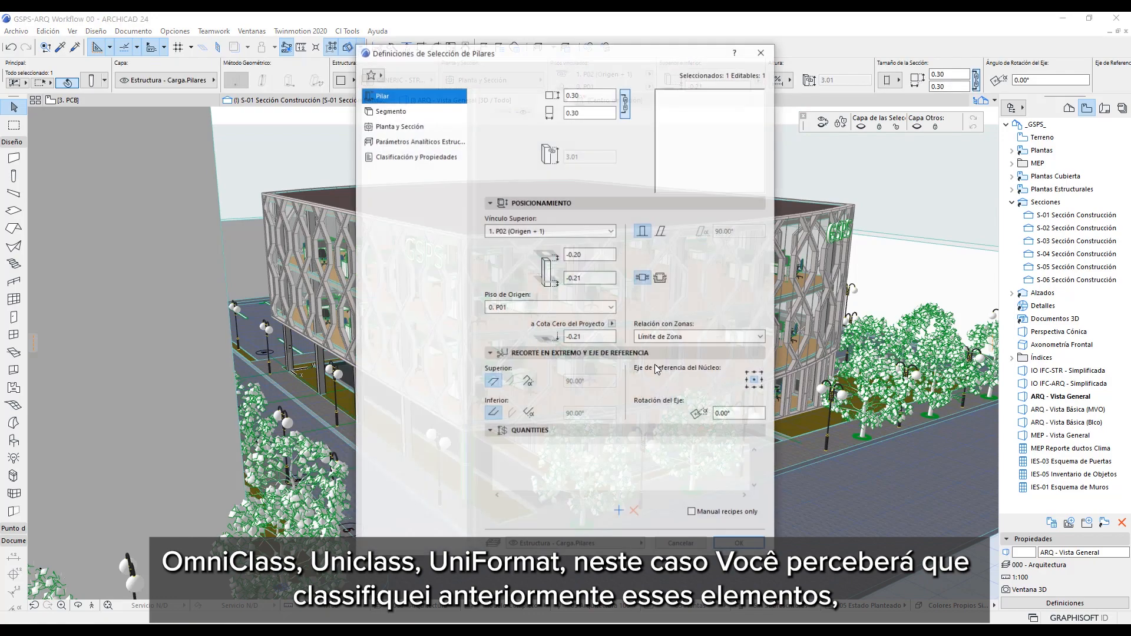
click(393, 156)
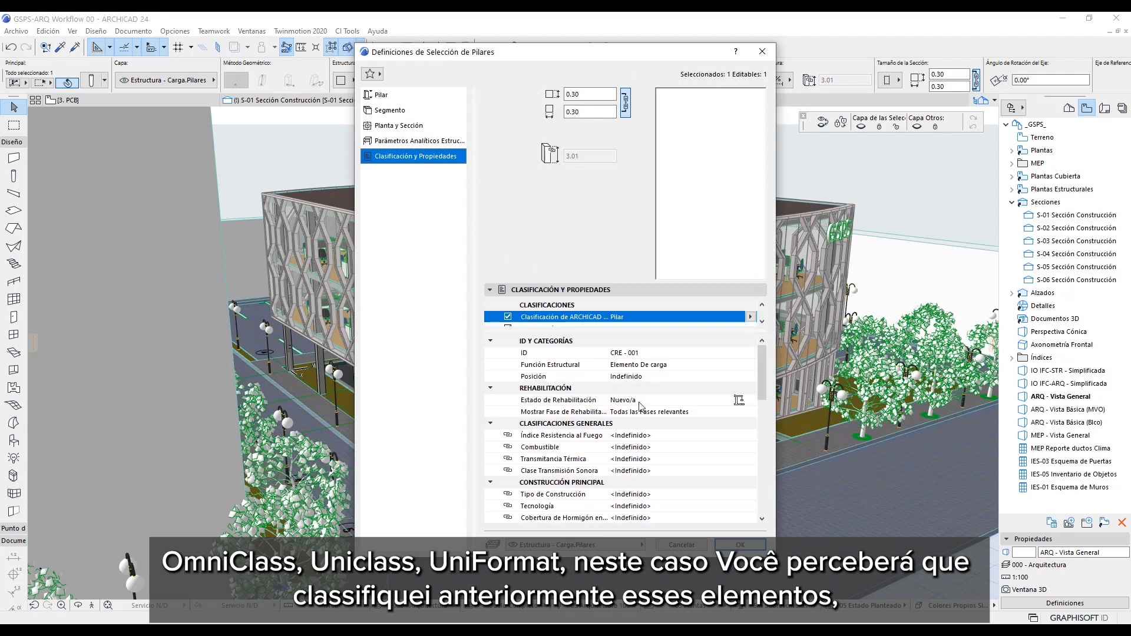
drag(763, 375, 755, 501)
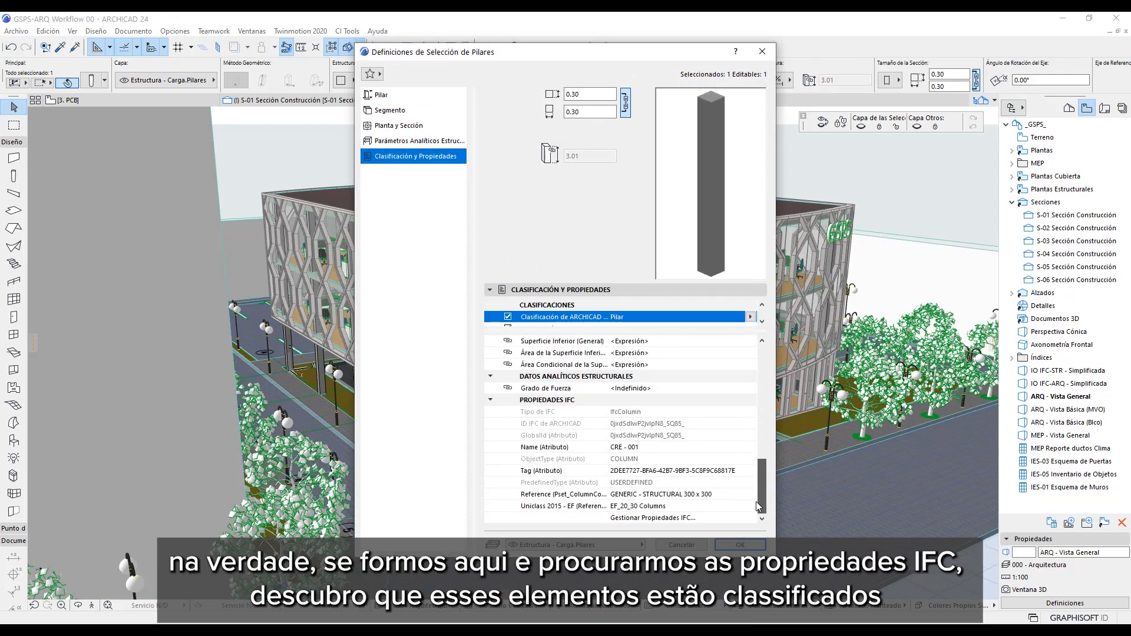
click(676, 508)
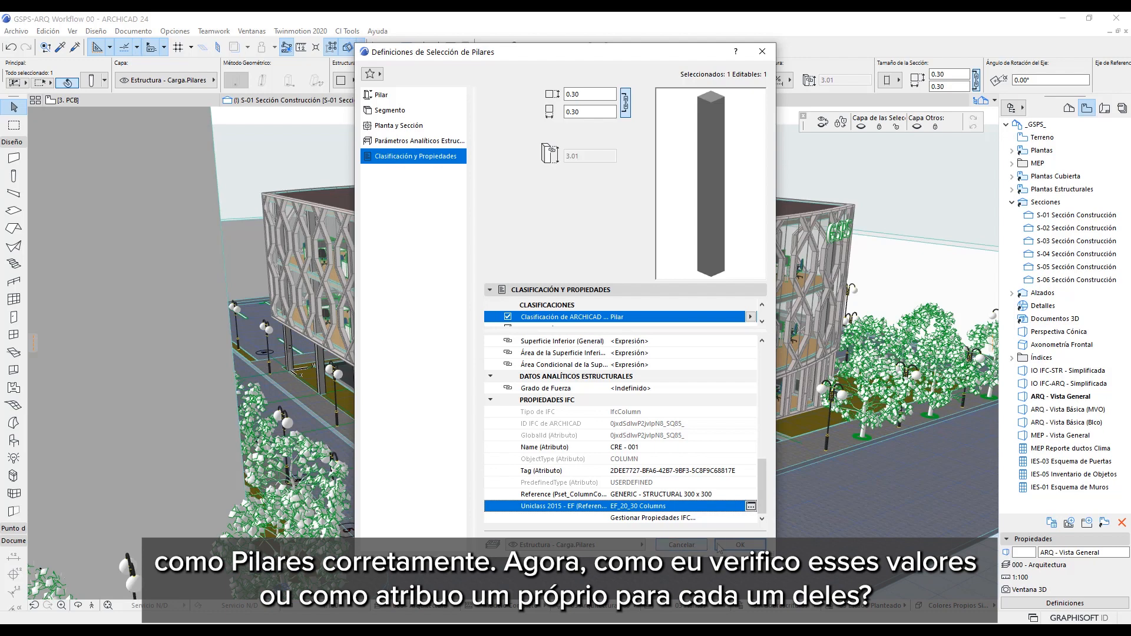
click(686, 544)
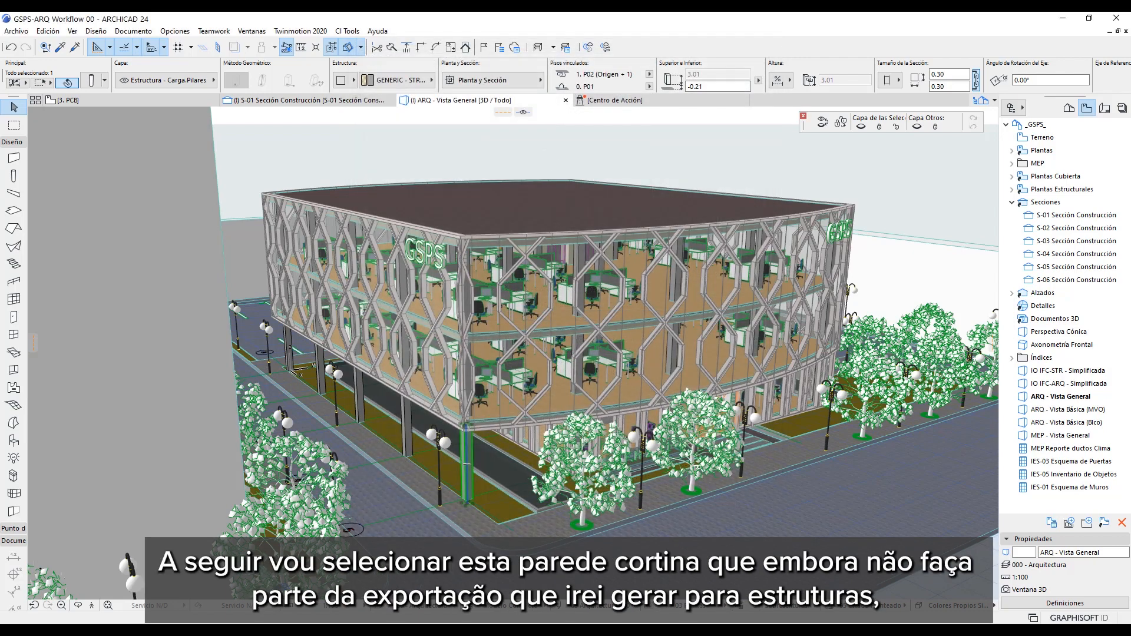
key(Escape)
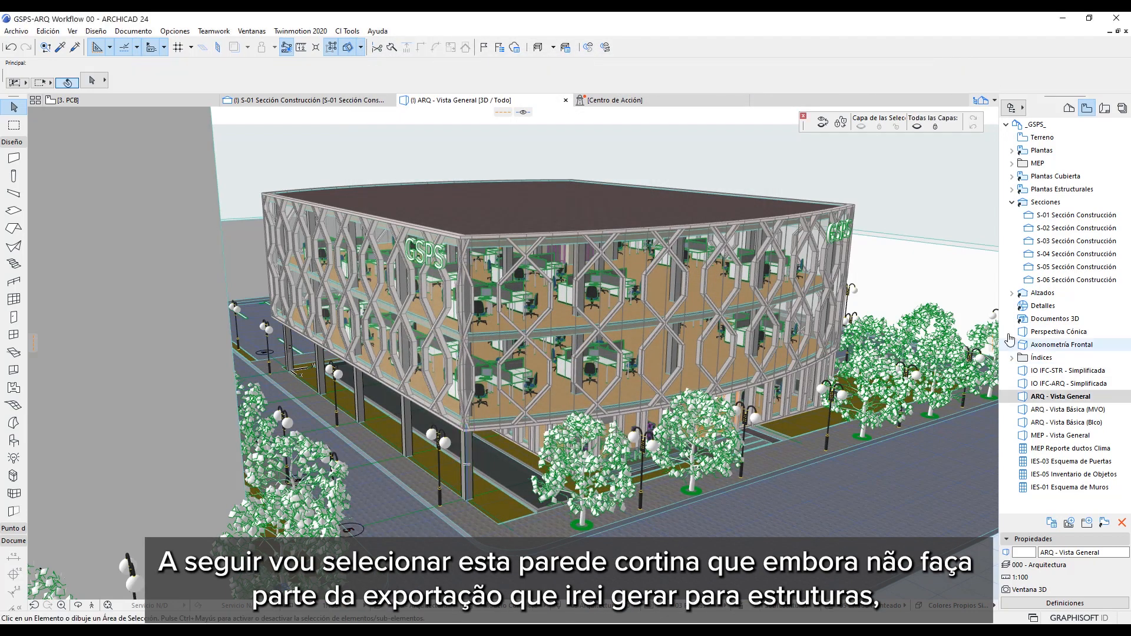
- Select the facade curtain wall and show the IFC properties in its selection settings
click(856, 206)
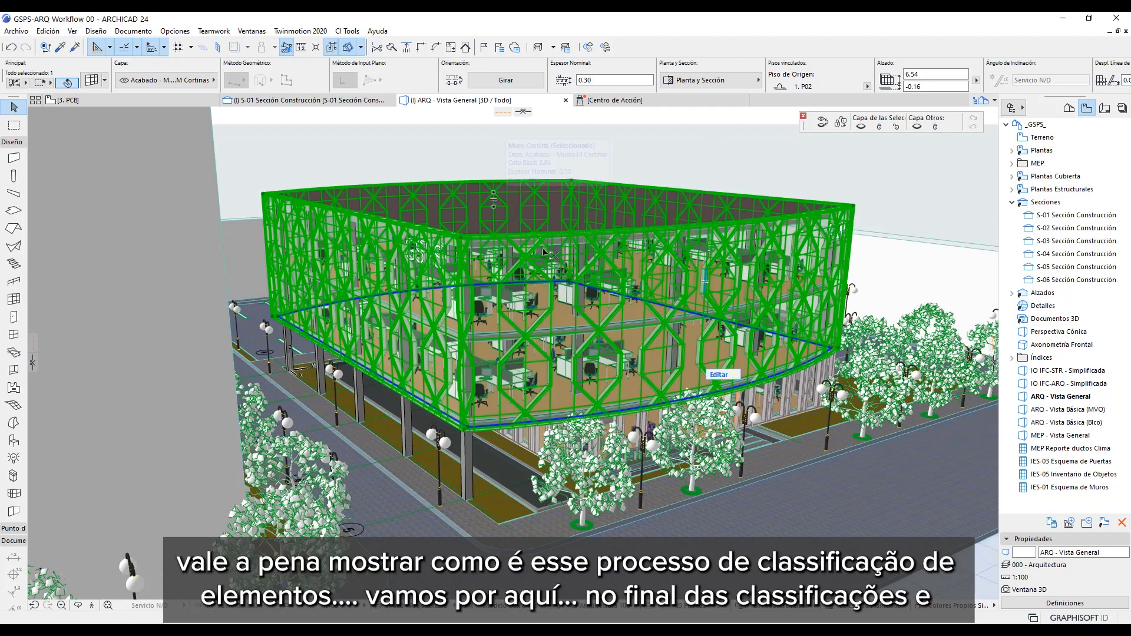
double_click(570, 263)
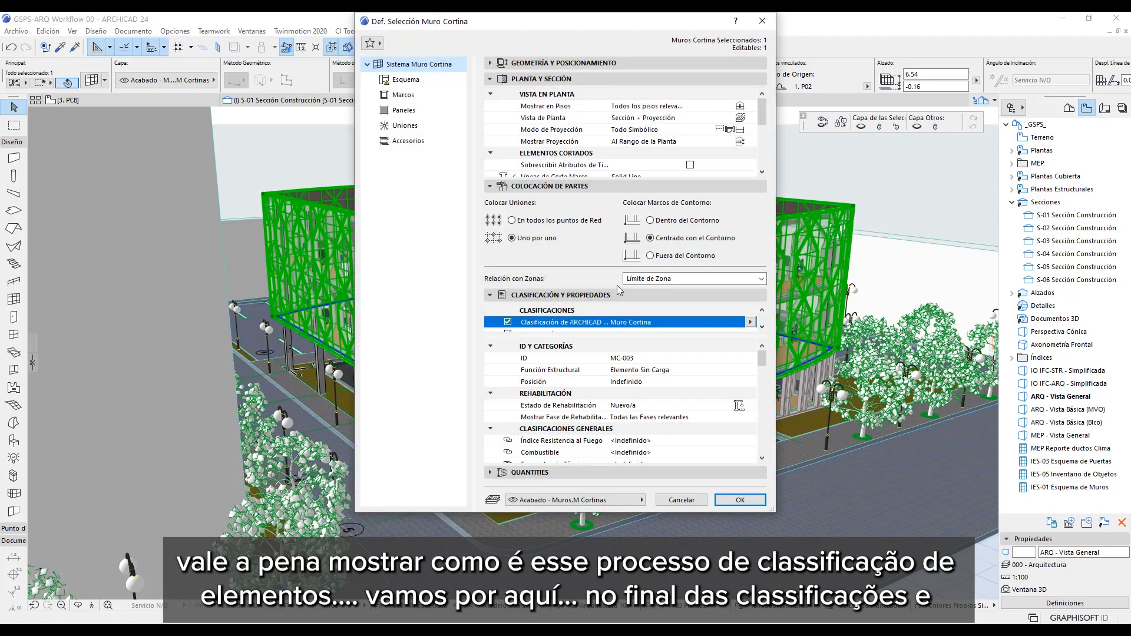
click(507, 78)
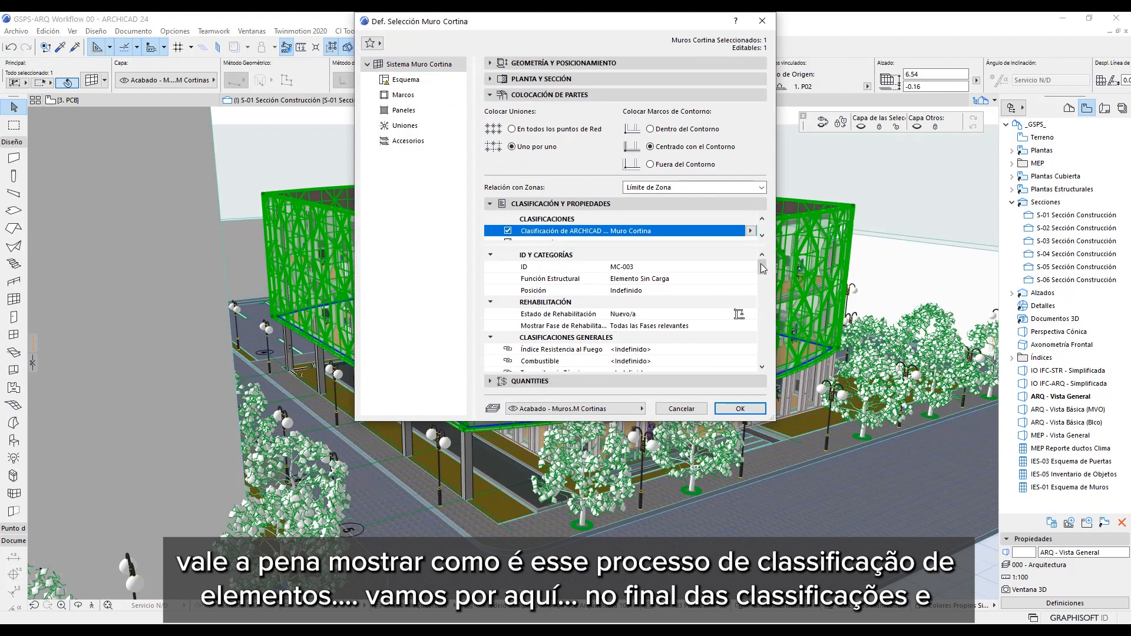
drag(762, 265, 764, 360)
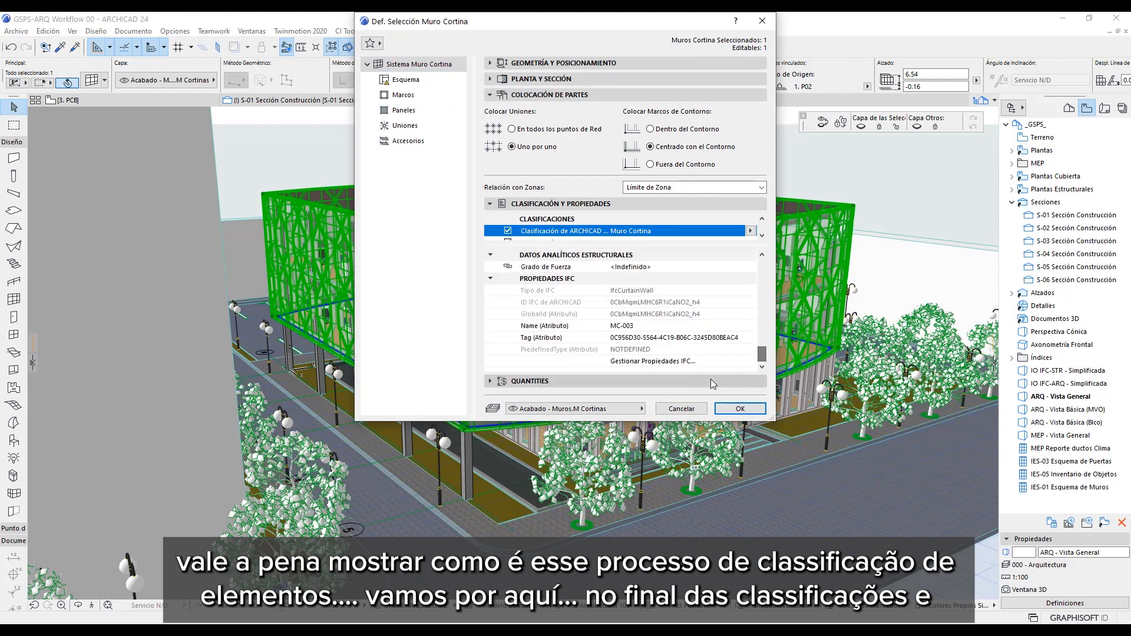
- Open the predefined rules for the curtain wall's IFC properties and choose Uniclass 2015 with the Ss - Systems table
click(661, 361)
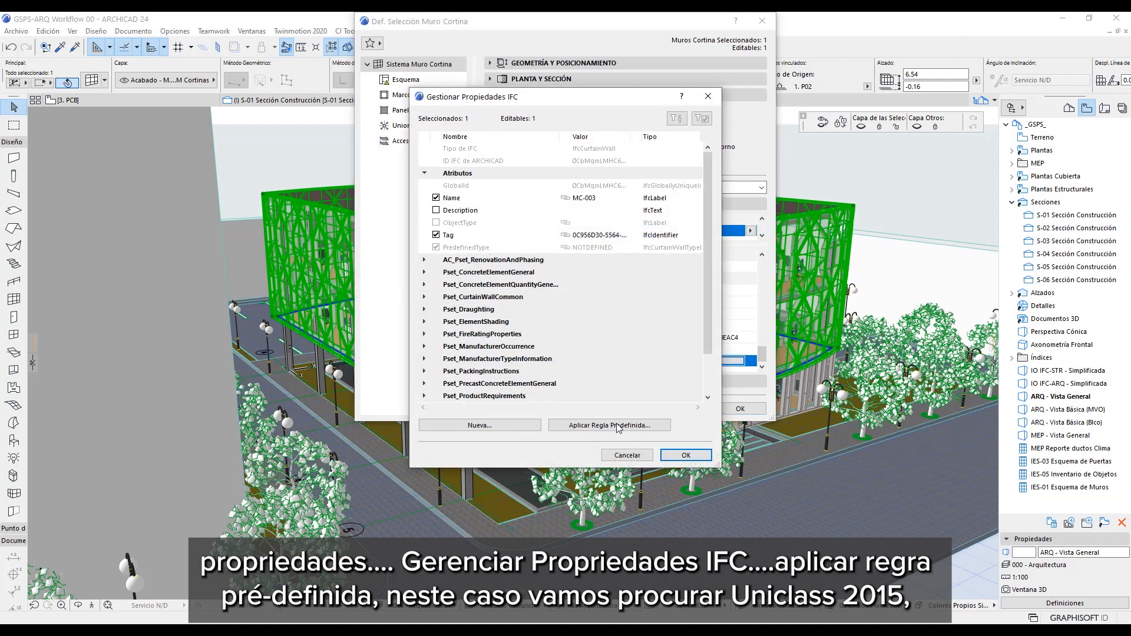
click(618, 426)
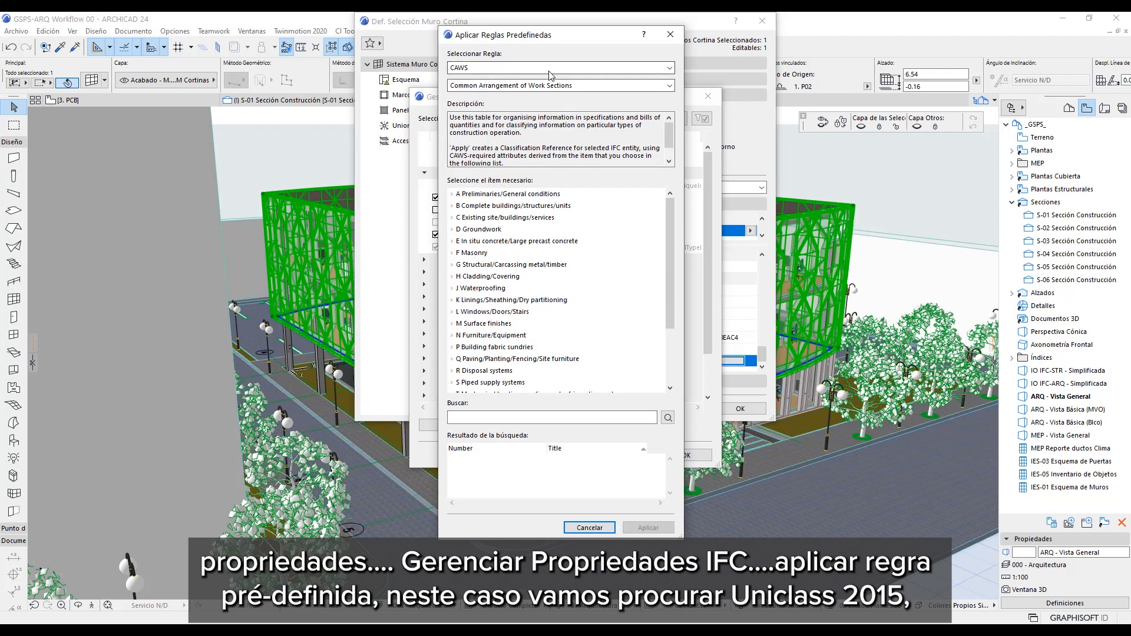
click(549, 70)
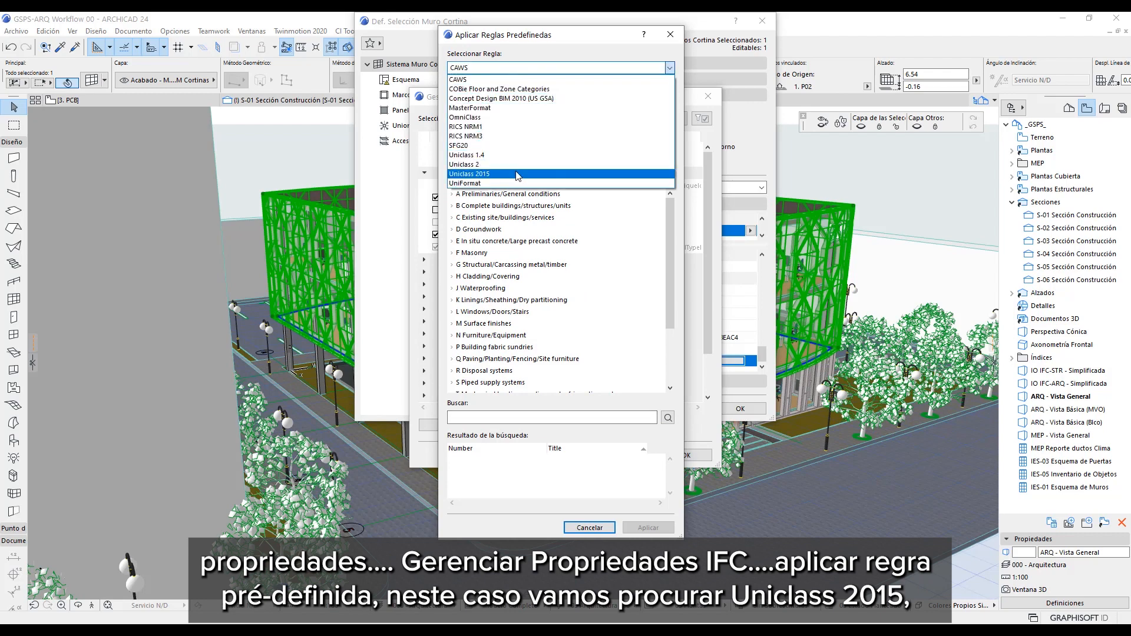
click(517, 174)
click(547, 86)
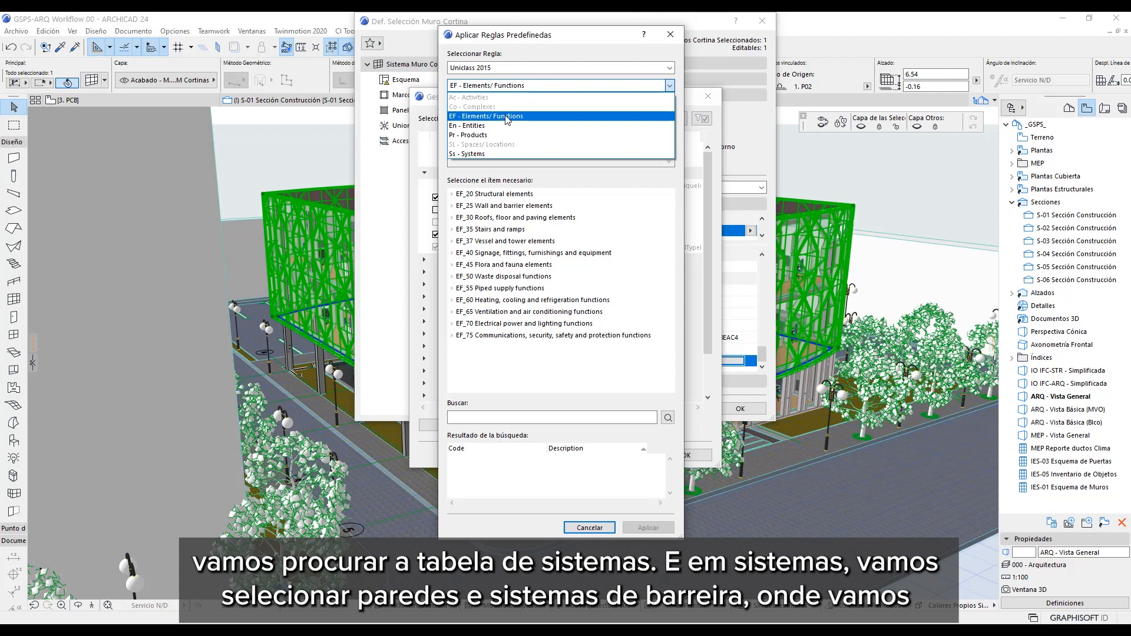
click(494, 154)
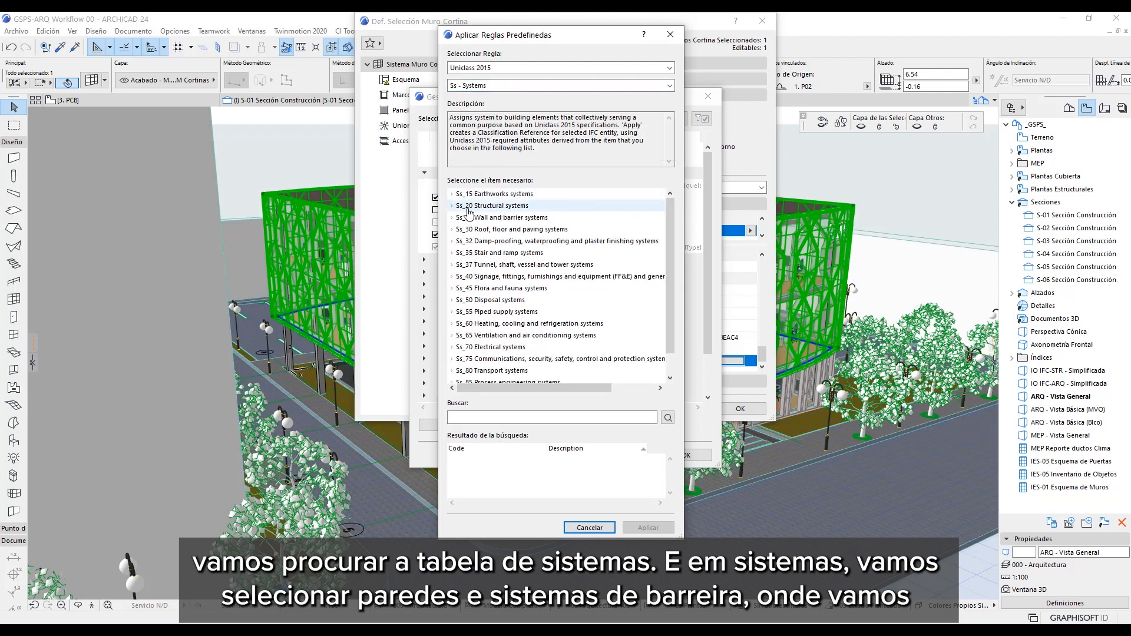
- Apply Ss_25_10_20 Curtain walling systems, under Ss_25_10 Framed wall systems, to the curtain wall and confirm its settings
click(453, 220)
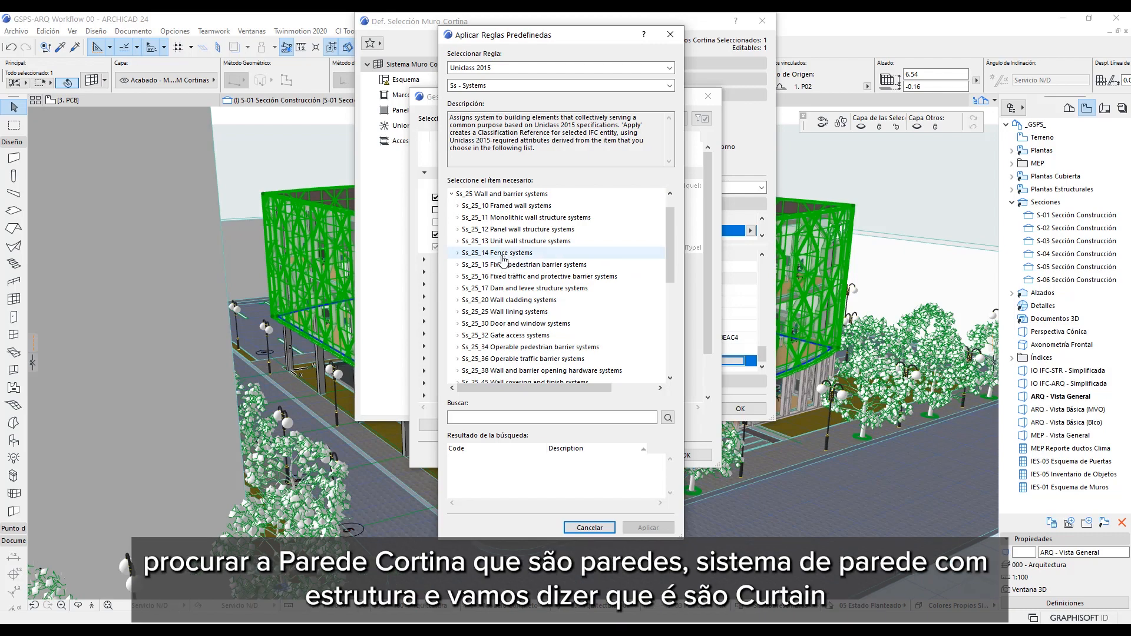
click(458, 206)
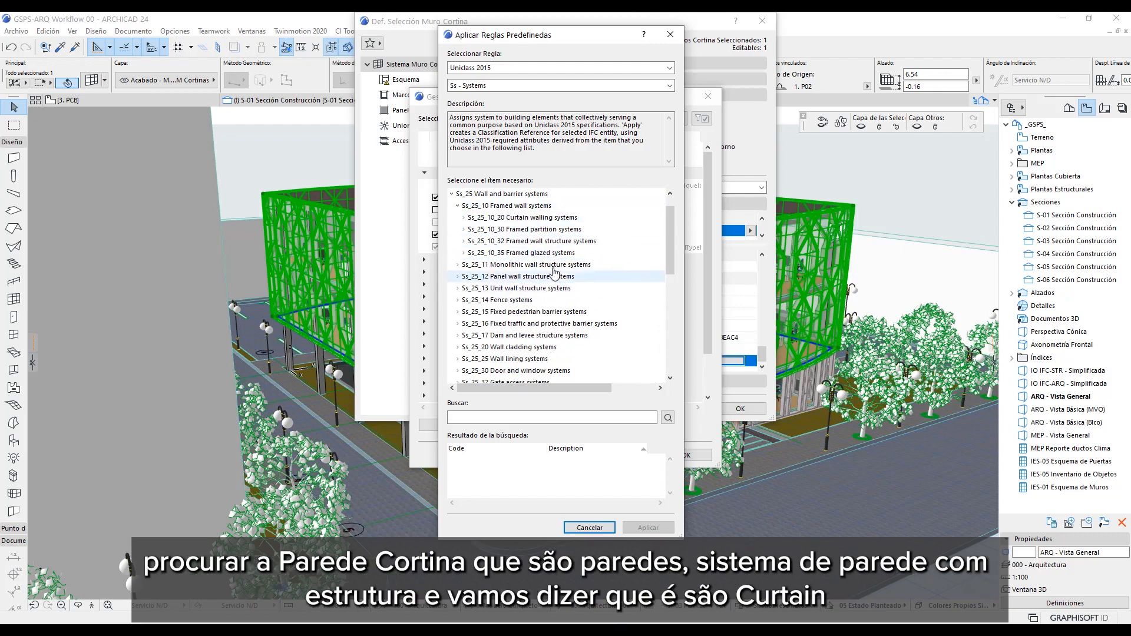
click(556, 218)
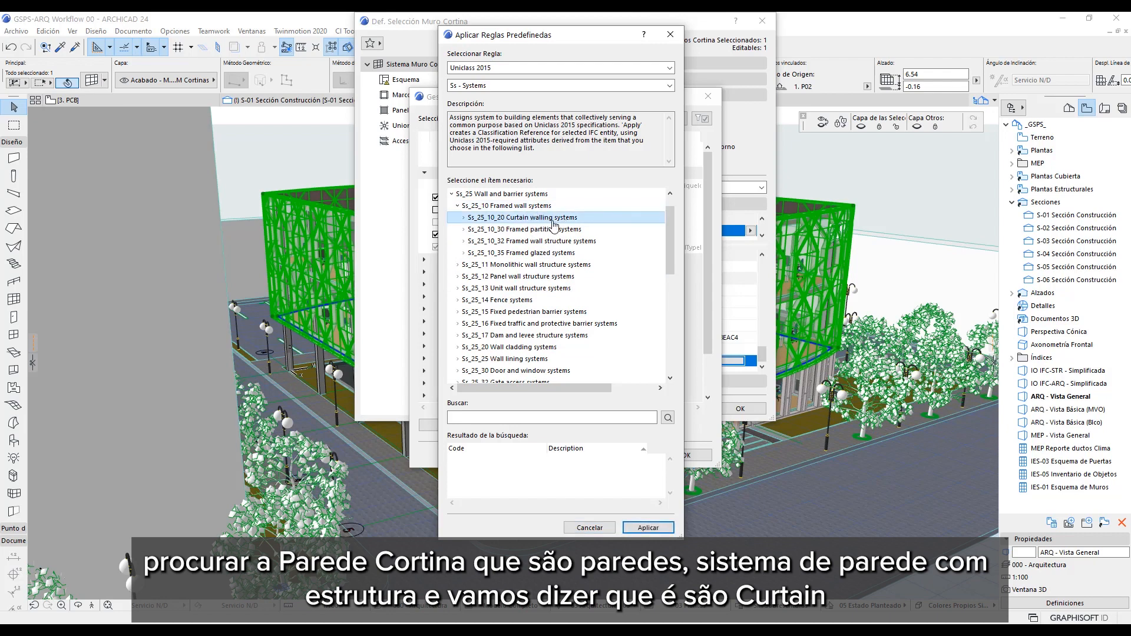
click(645, 528)
click(686, 455)
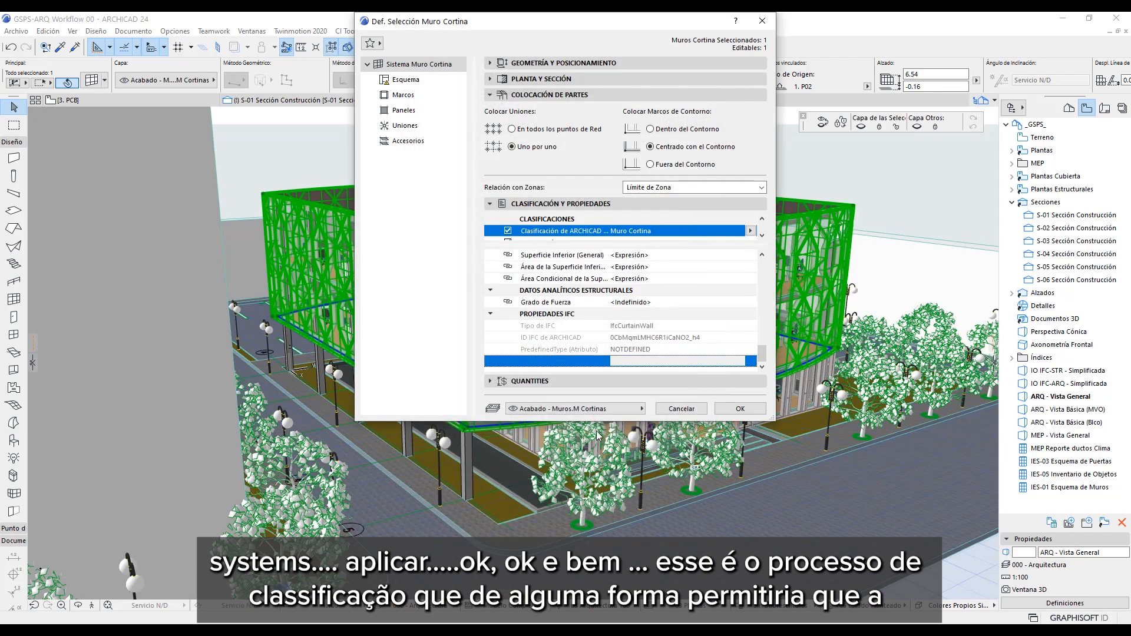
click(737, 409)
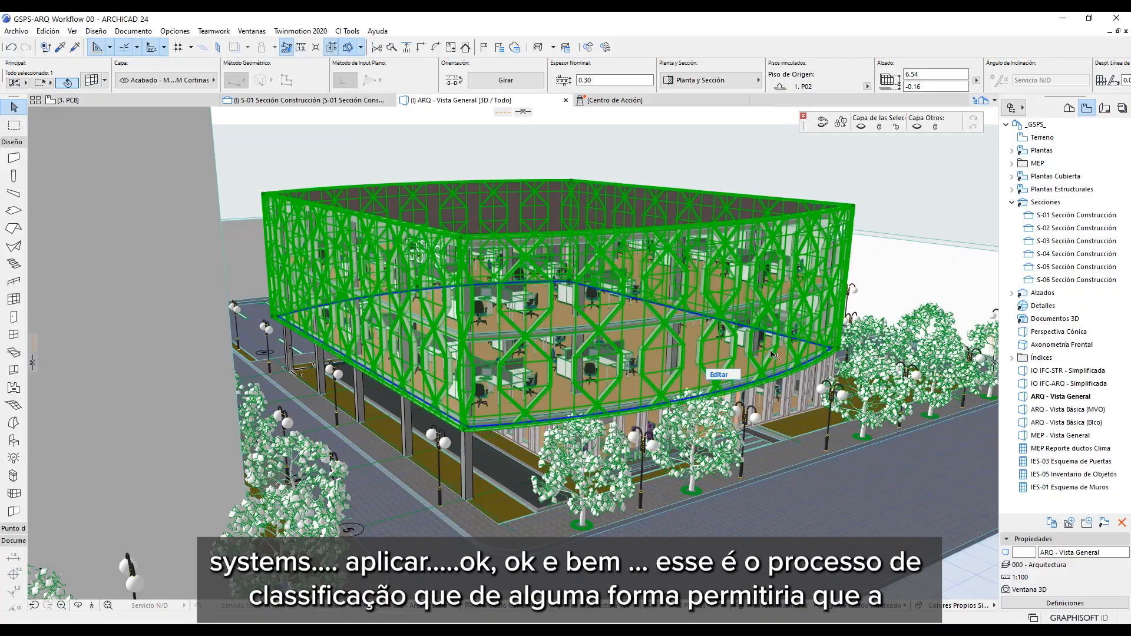
- Clear the curtain wall selection and look over the building from the corner by the GSPS sign
key(Escape)
shift+middle_drag(763, 343, 621, 329)
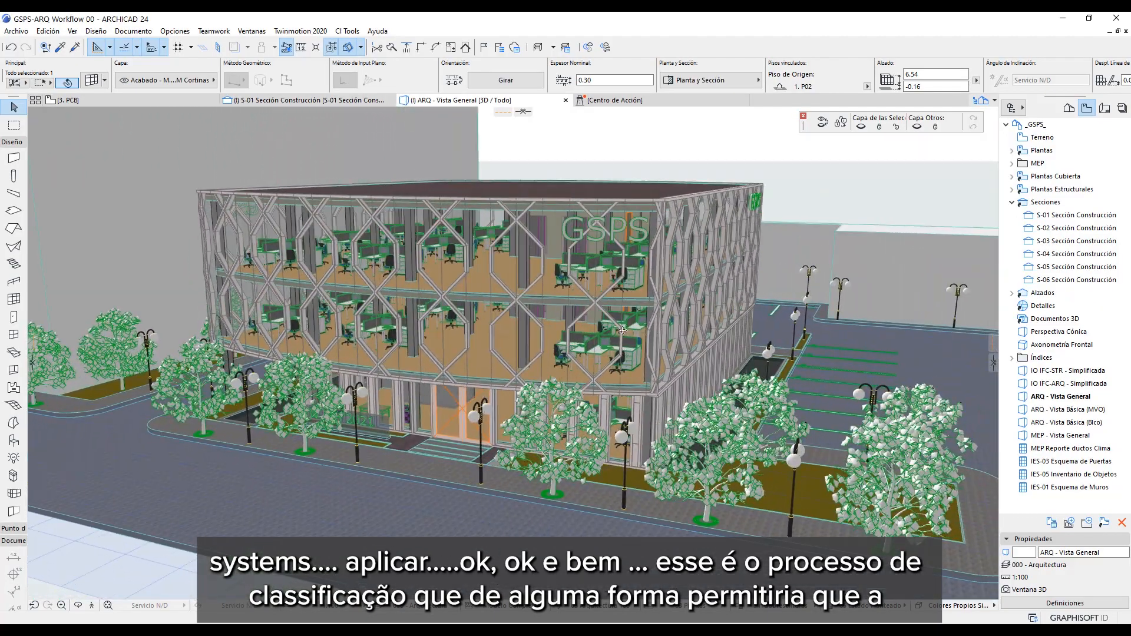
click(711, 337)
shift+middle_drag(711, 337, 796, 318)
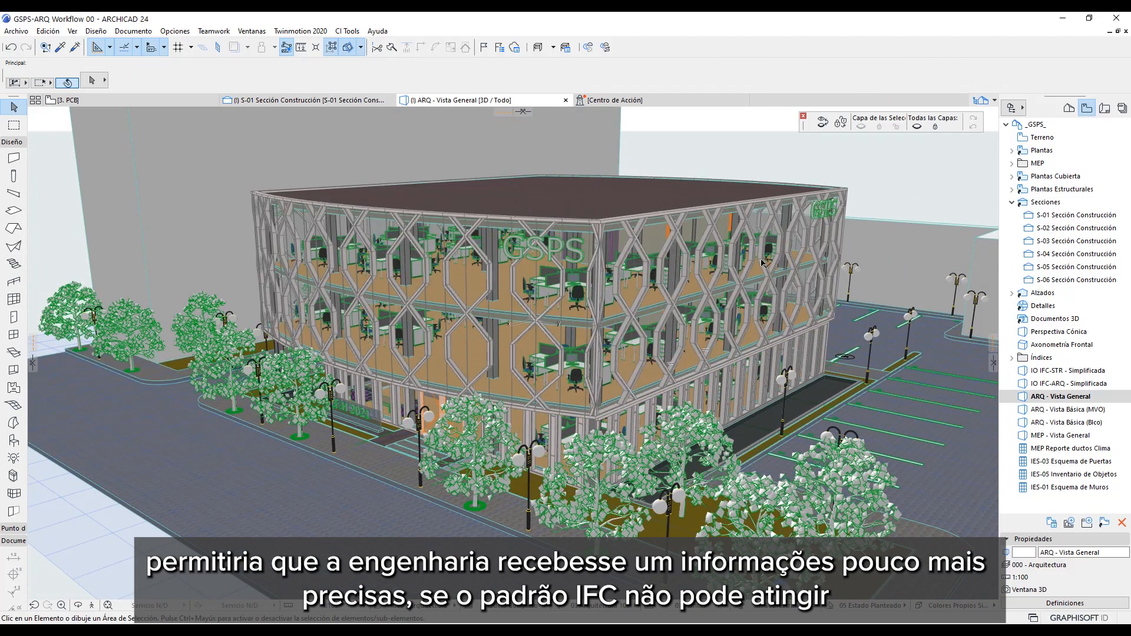
drag(684, 258, 703, 263)
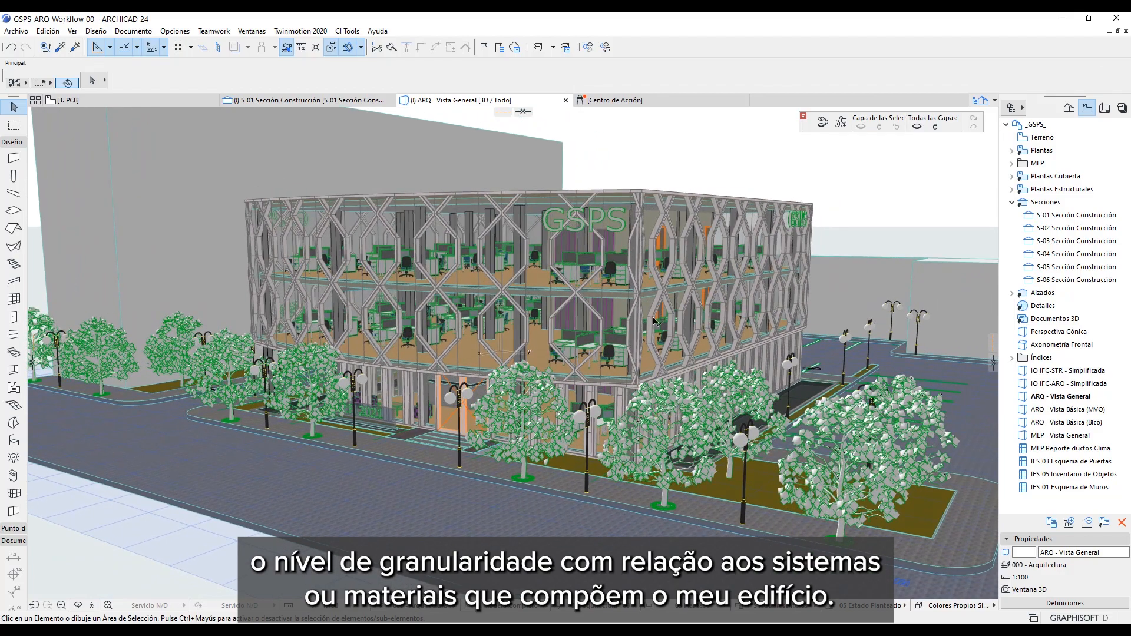
drag(654, 320, 643, 333)
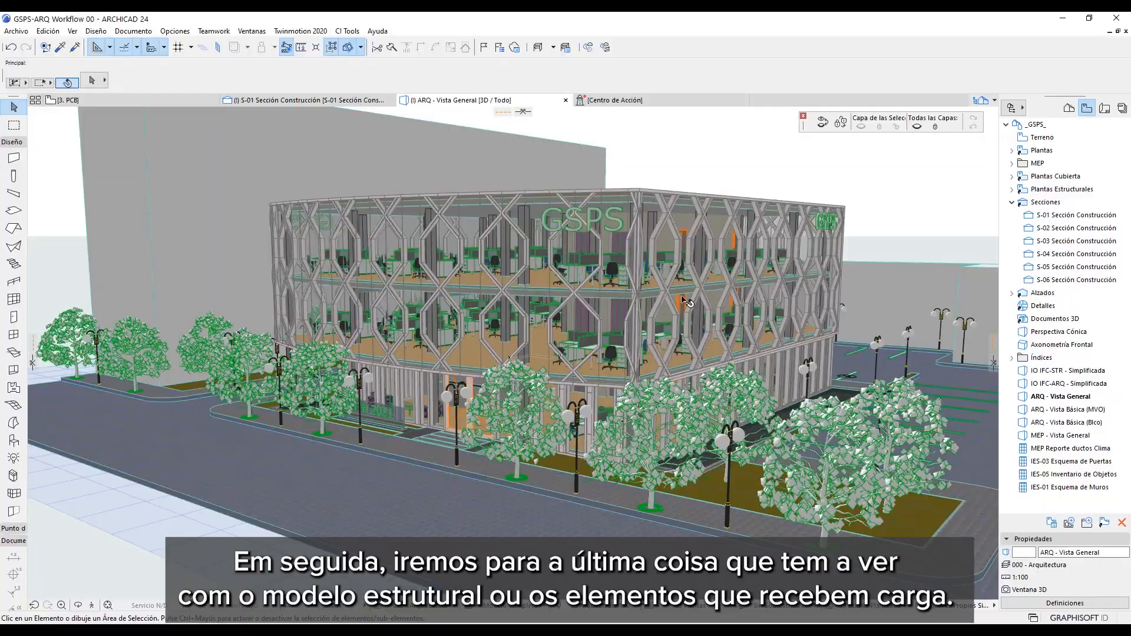
shift+middle_drag(760, 298, 725, 361)
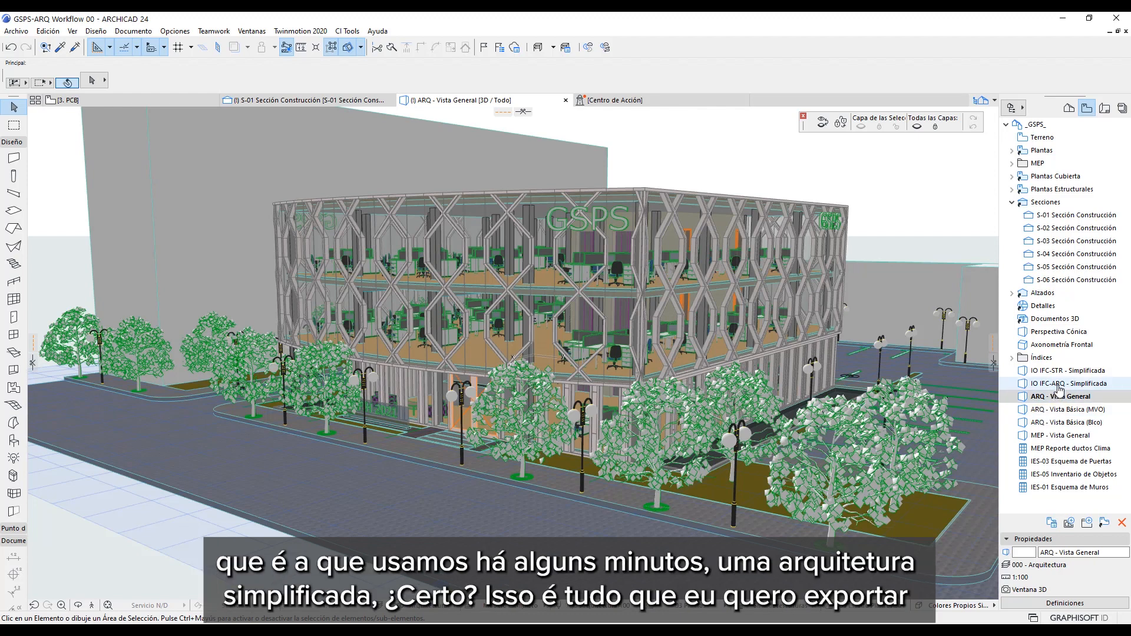
- Open the IO IFC-ARQ - Simplificada view and check the corner column's Función Estructural options, keeping Elemento De carga
double_click(1060, 384)
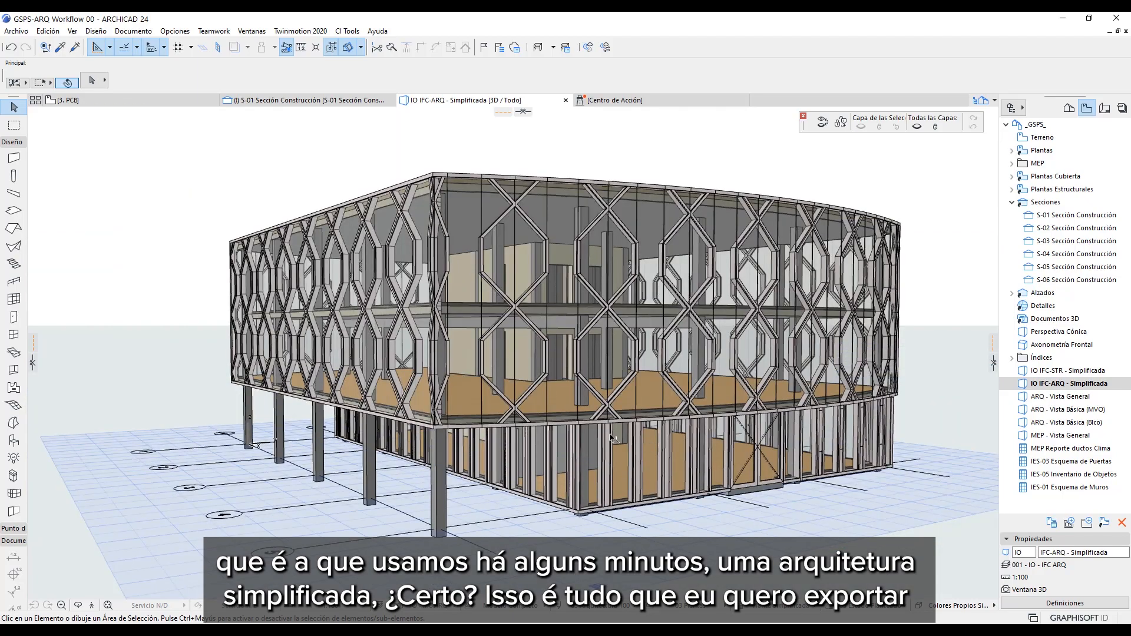
shift+middle_drag(611, 438, 506, 509)
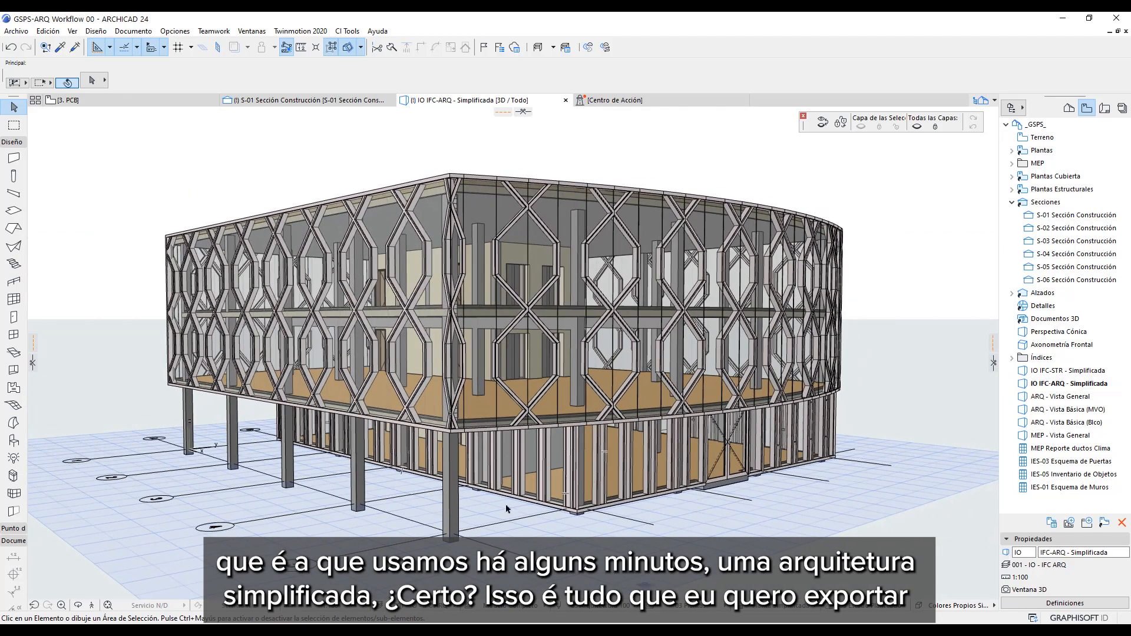
click(452, 496)
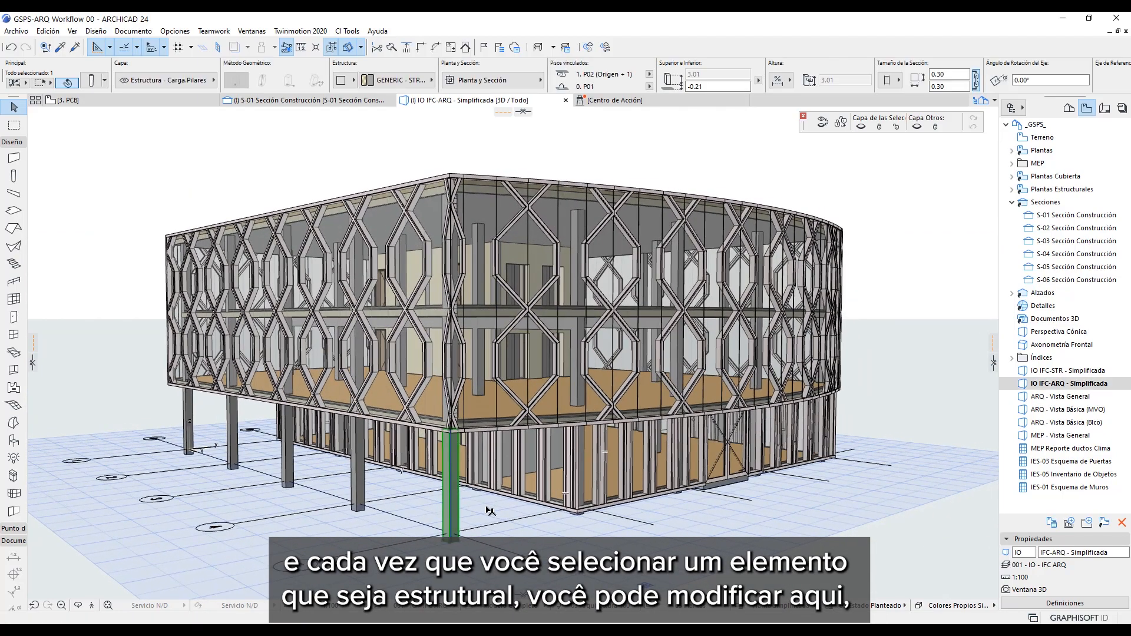
key(ctrl+t)
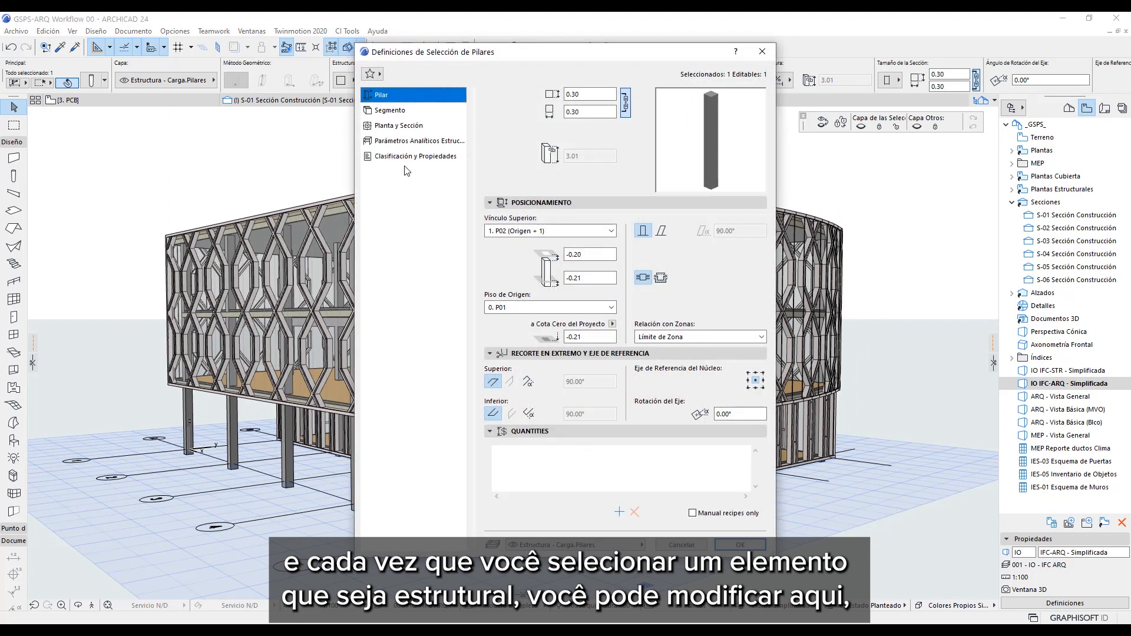
click(410, 157)
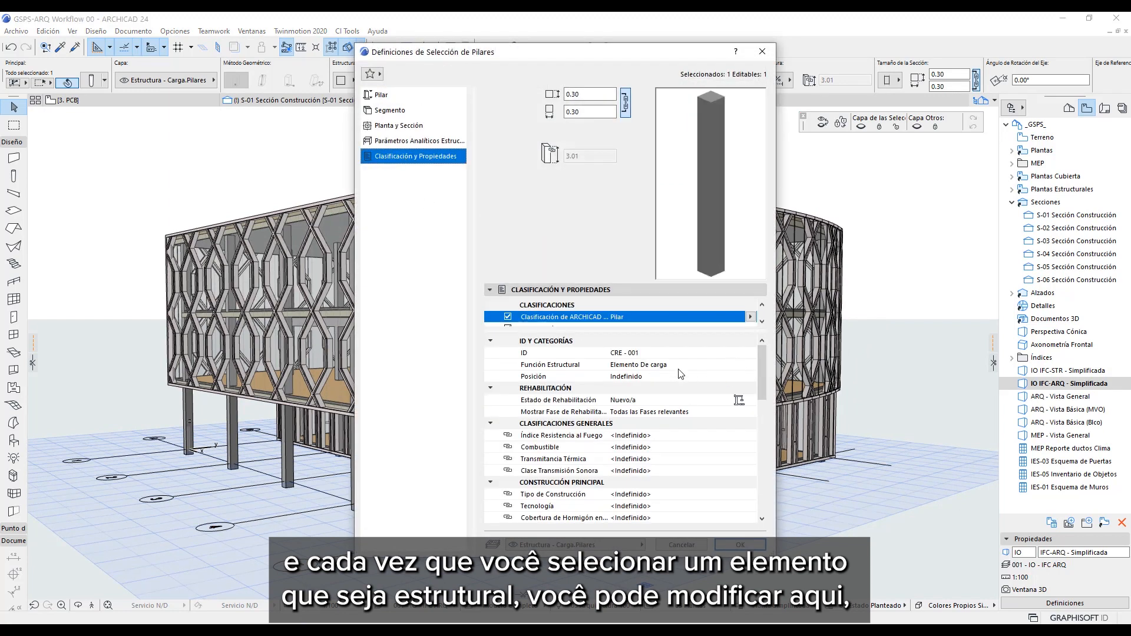
click(679, 369)
click(750, 366)
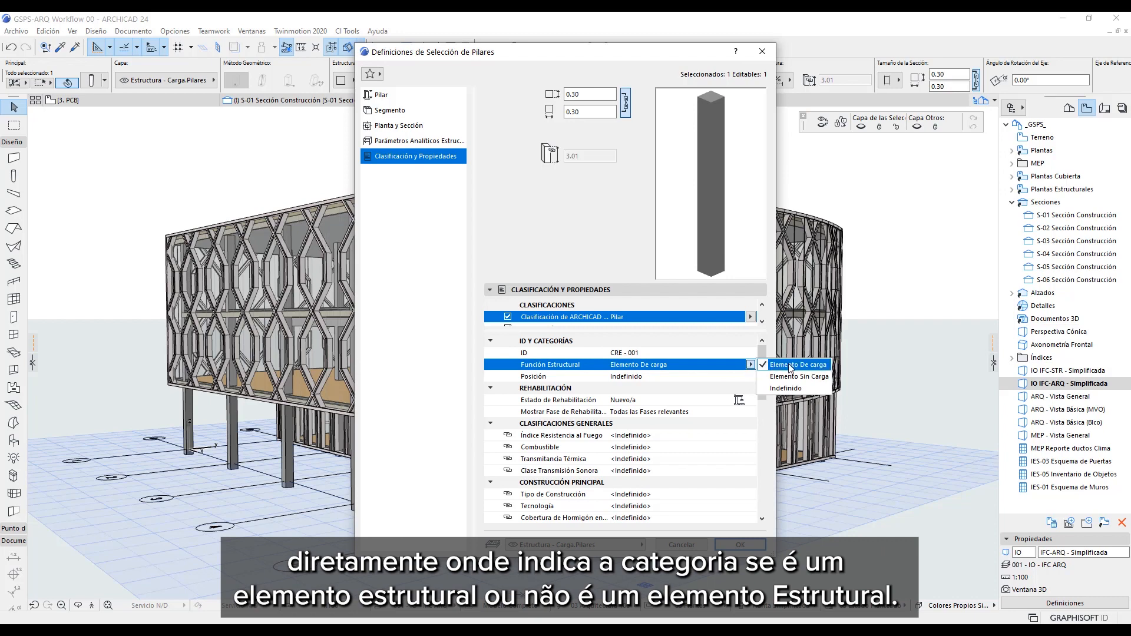
click(714, 341)
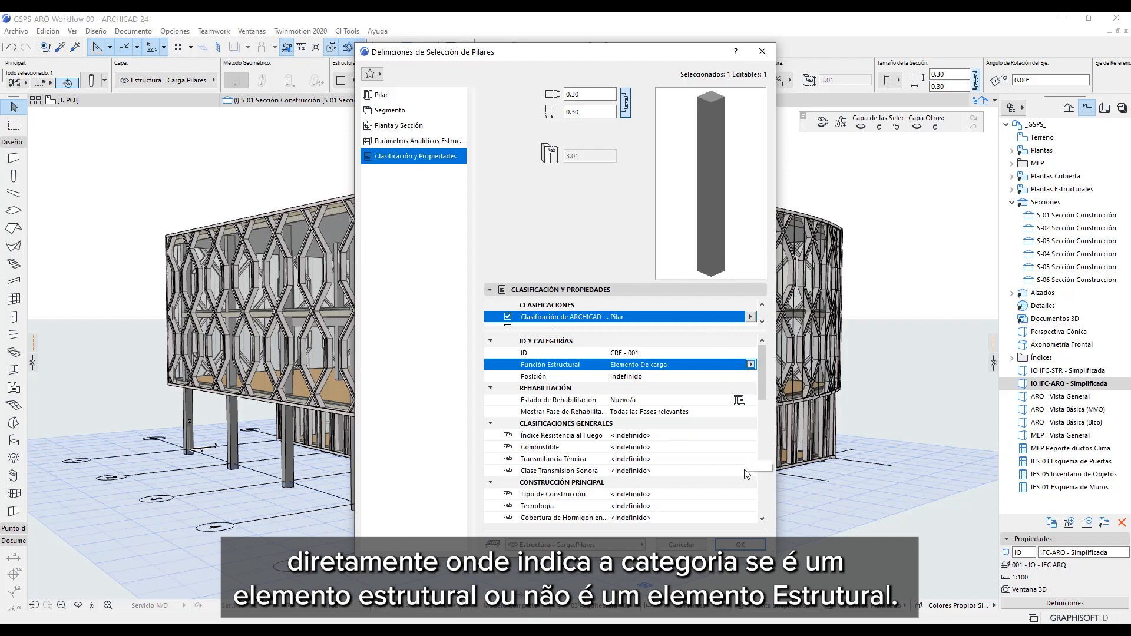
click(740, 545)
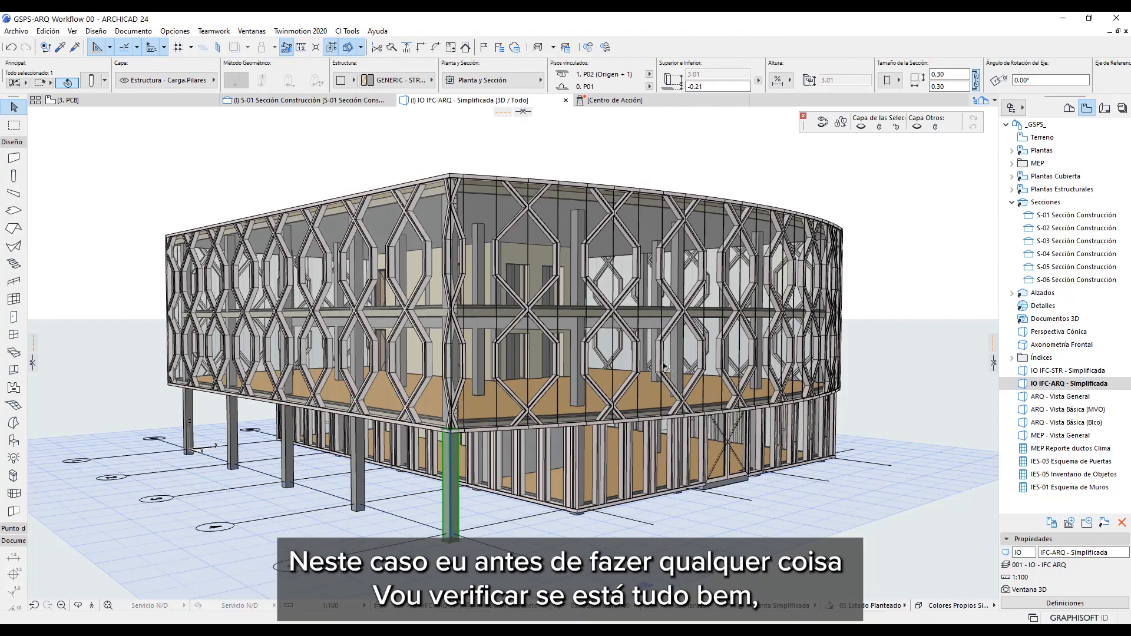
- Apply the Planta Estructural graphic override combination to the 3D view after reviewing its Estructural - sin Carga and No definido rules
shift+middle_drag(665, 367, 664, 417)
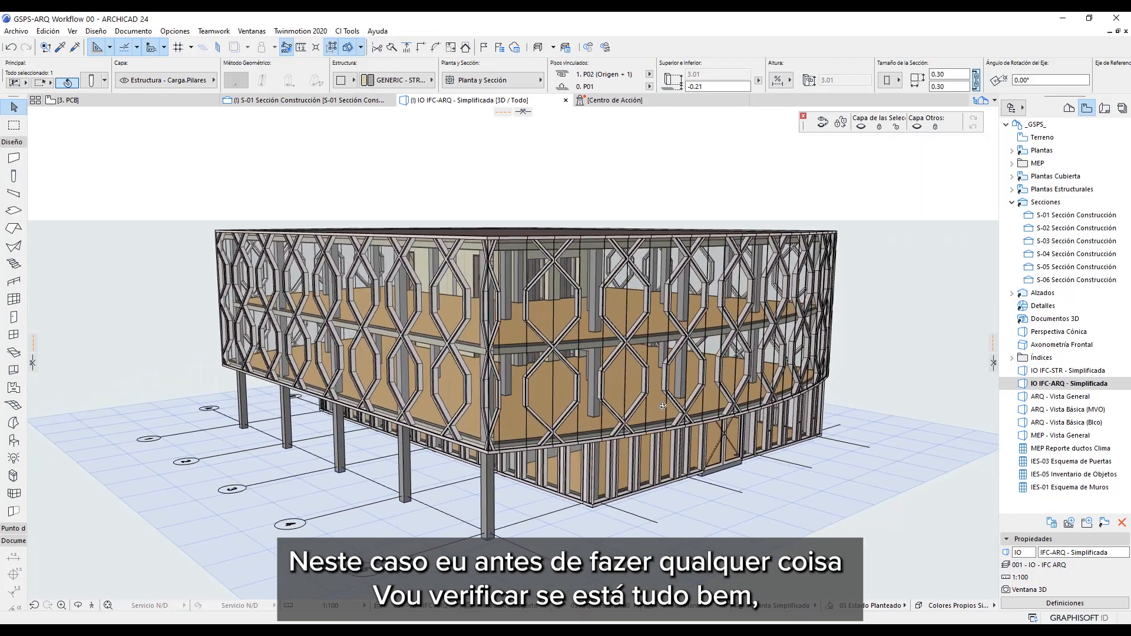
click(741, 611)
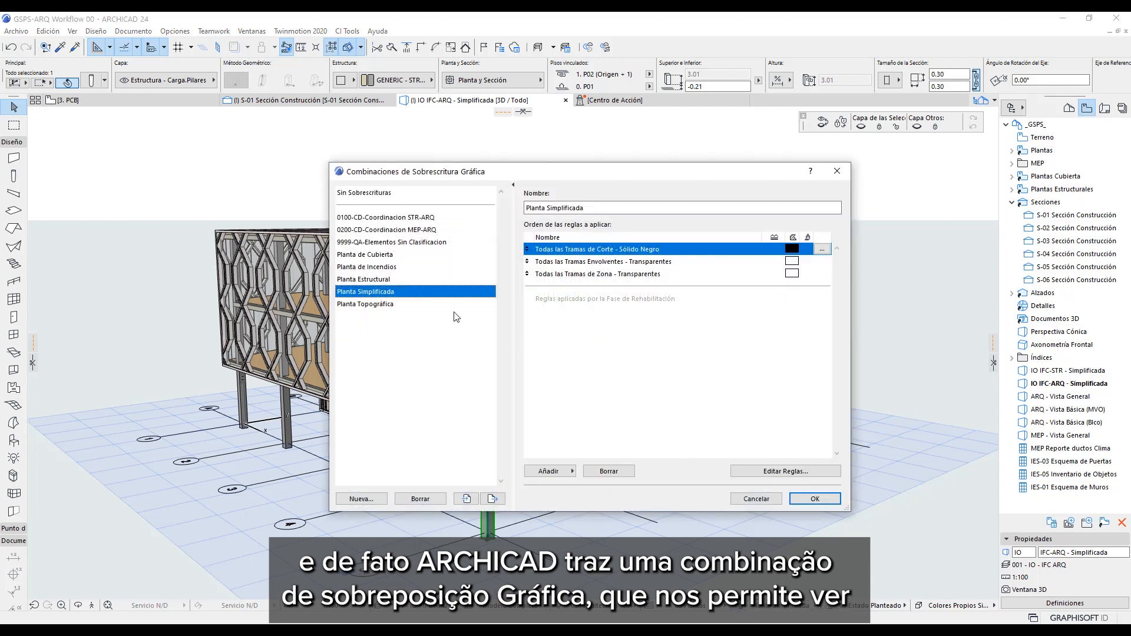
click(388, 280)
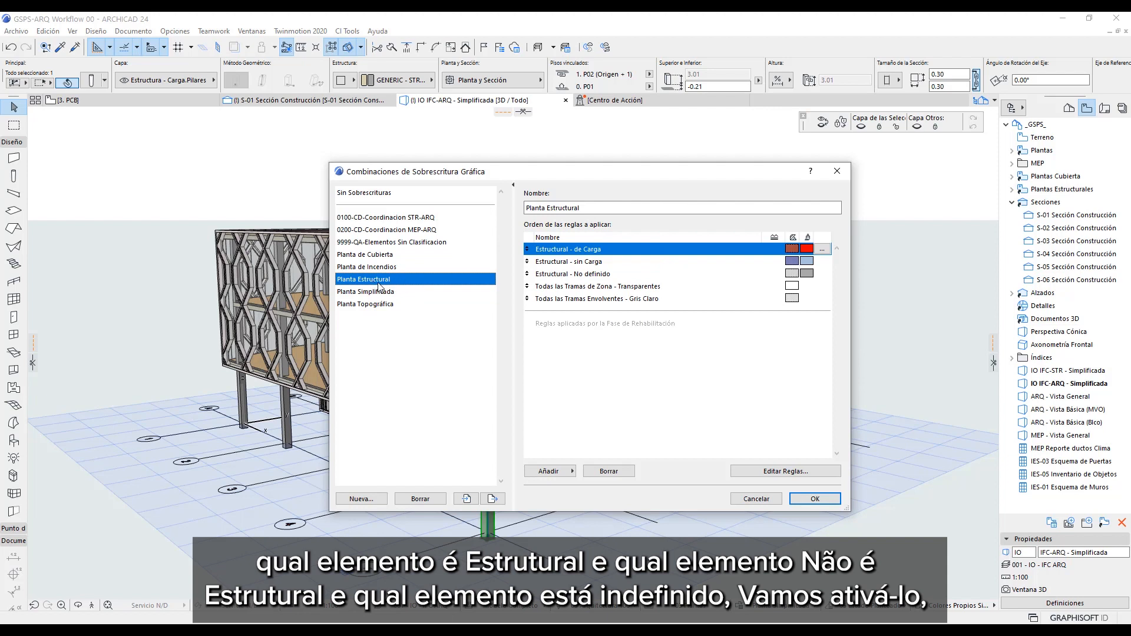
click(599, 264)
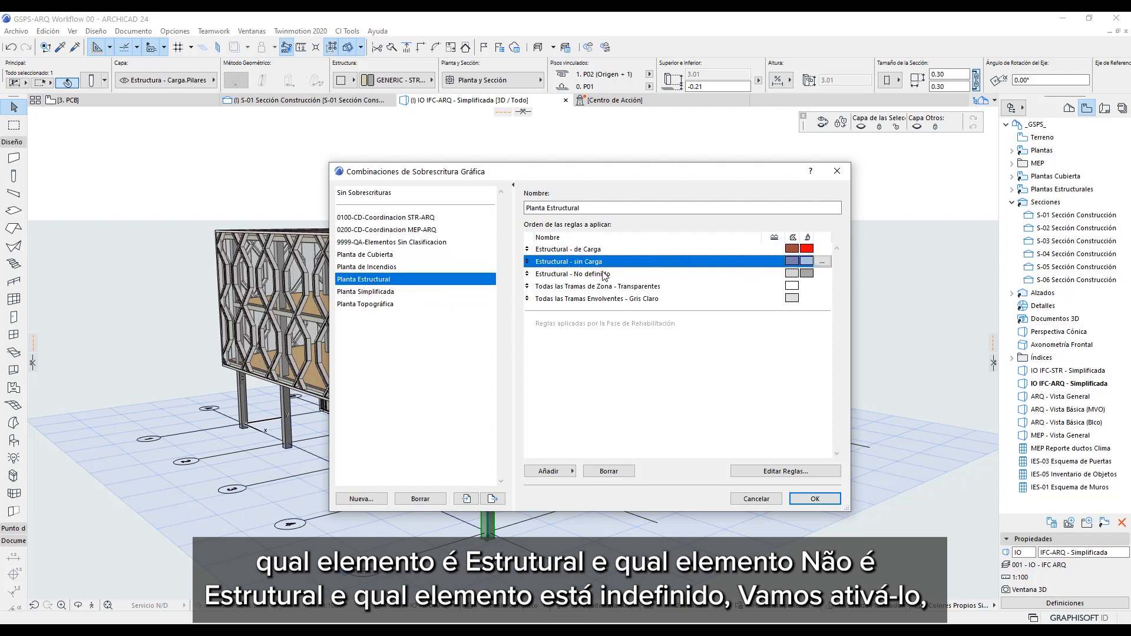
click(604, 275)
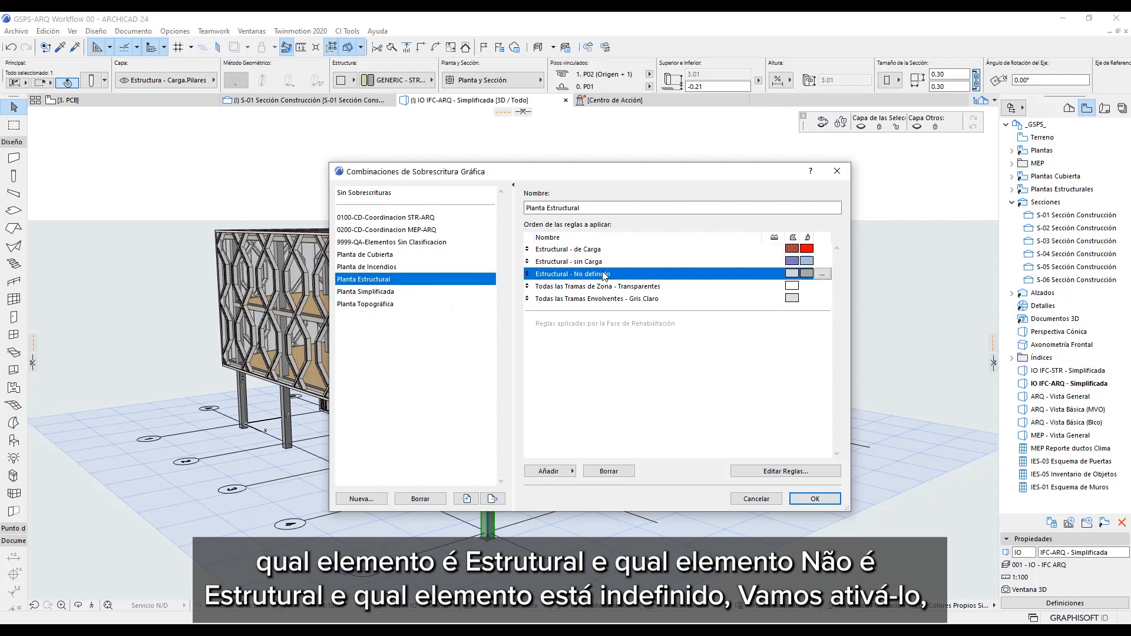
click(816, 498)
- Place a horizontal 3D cutting plane just below the roof slab to expose the upper floor's interior and finish the cut
shift+middle_drag(626, 377, 547, 212)
click(523, 112)
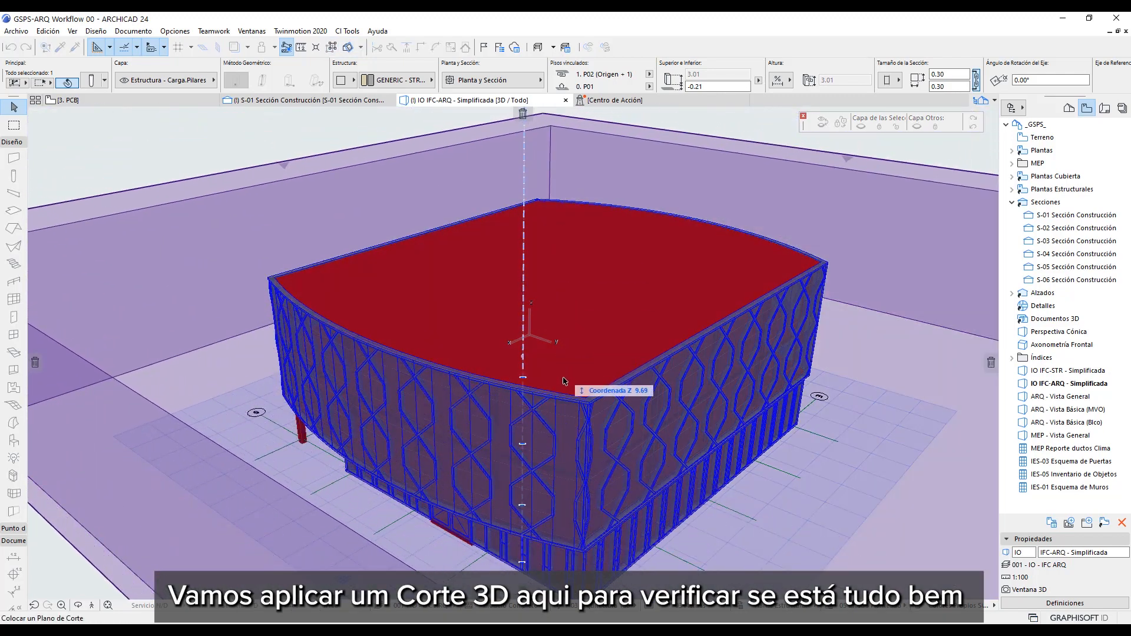
click(564, 411)
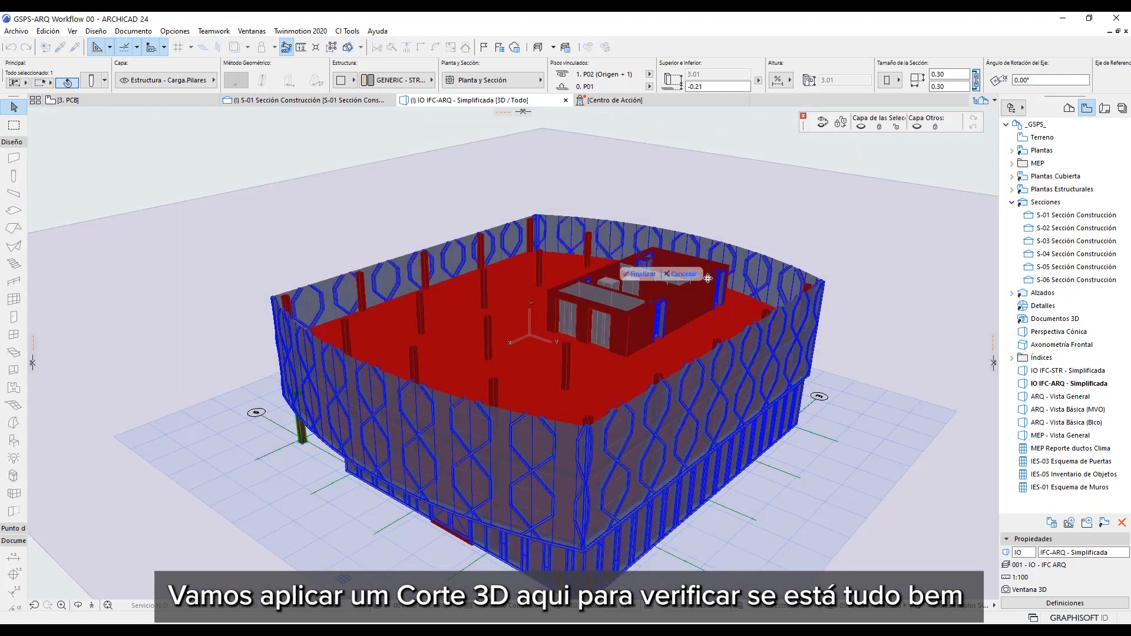
click(638, 274)
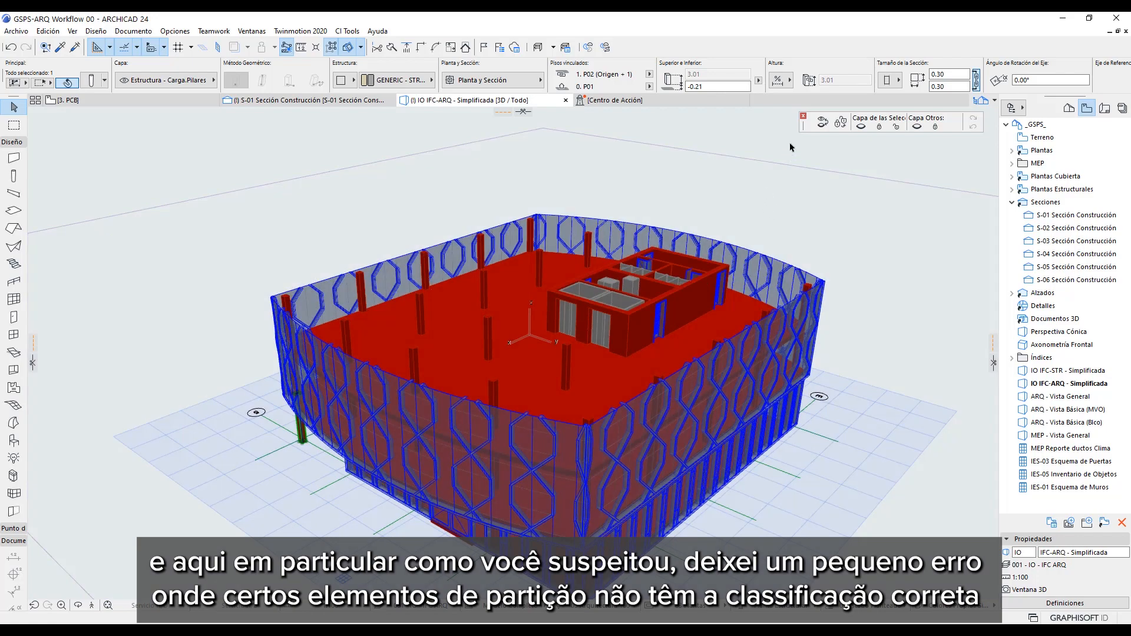
- Set the Función Estructural of the three Stud Partition walls in the upper-floor core to Elemento Sin Carga
click(790, 148)
shift+middle_drag(790, 157, 603, 323)
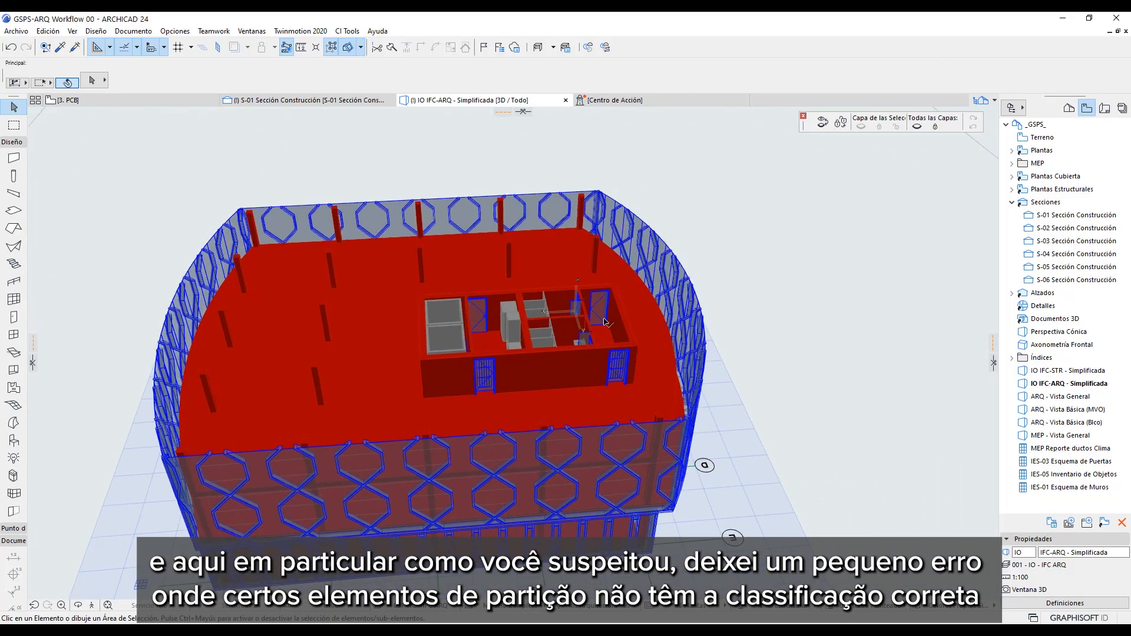
scroll(604, 322, up, 6)
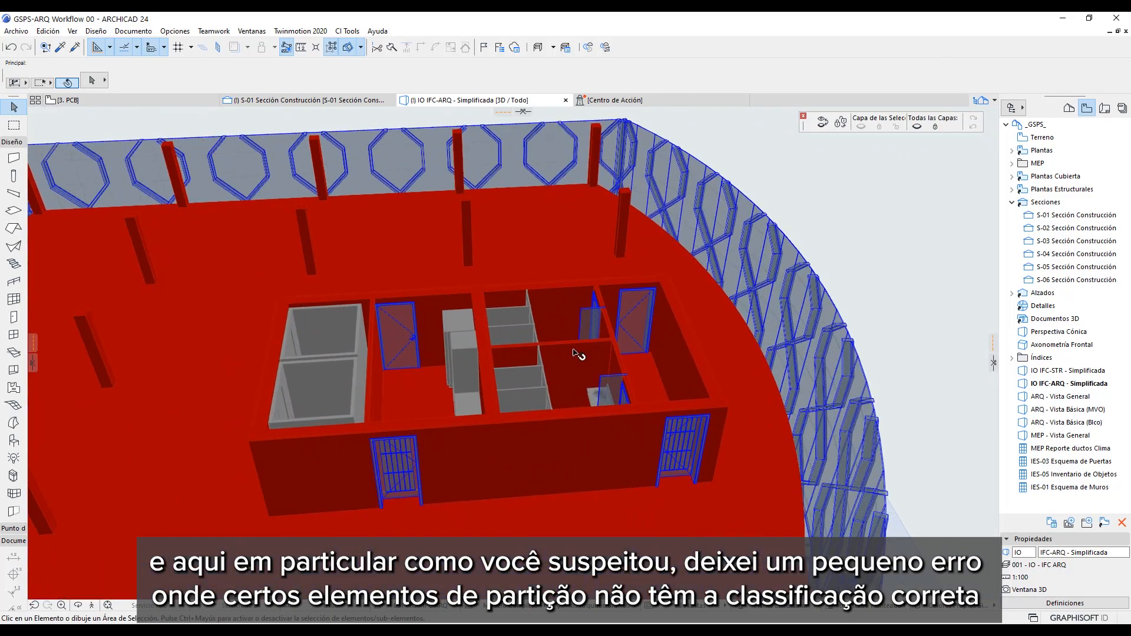
click(575, 352)
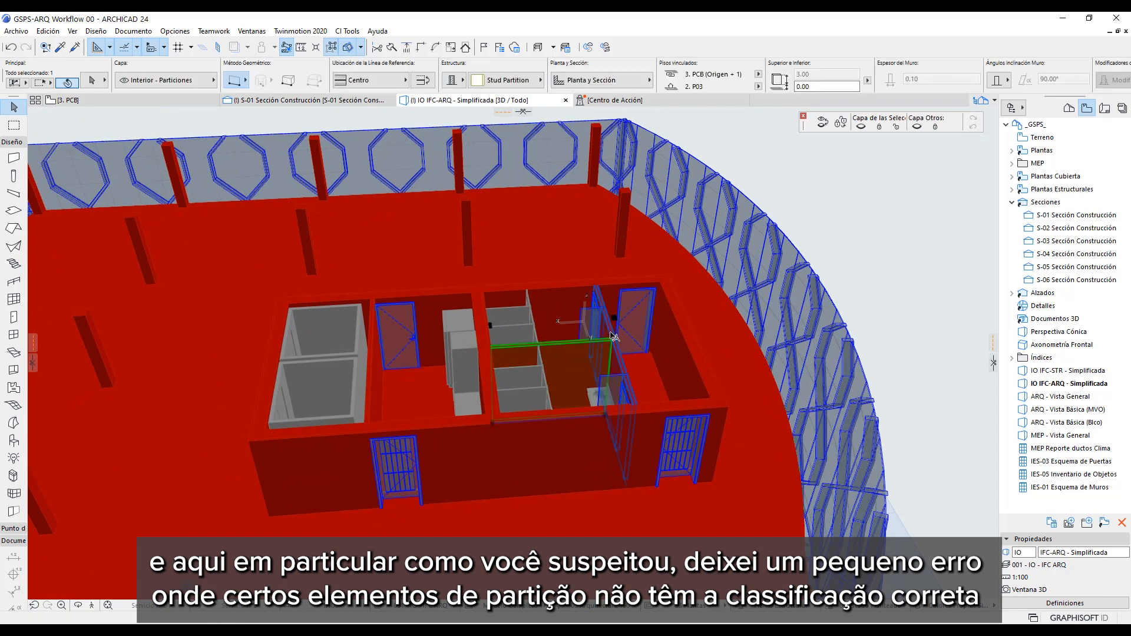
middle_drag(451, 361, 492, 361)
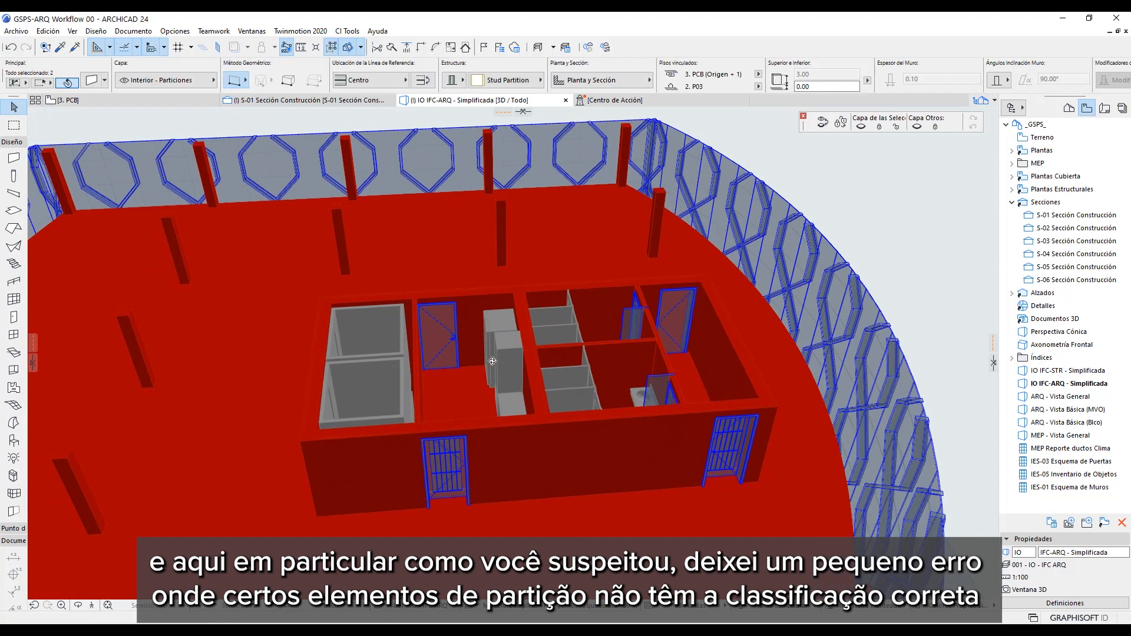
shift+click(418, 372)
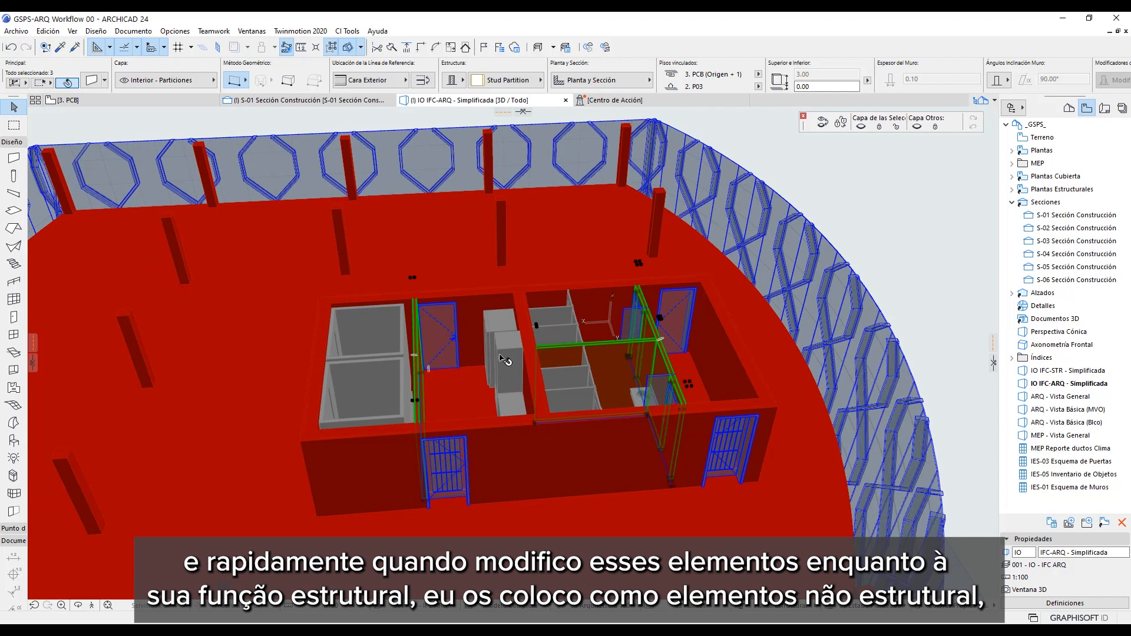
double_click(635, 330)
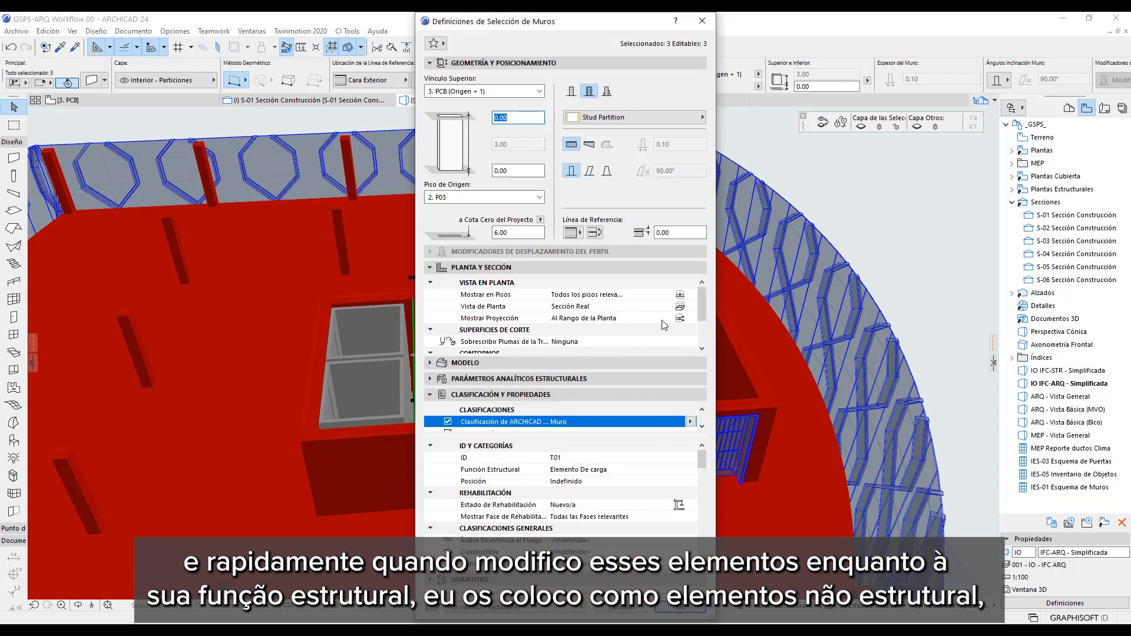
click(616, 474)
click(690, 469)
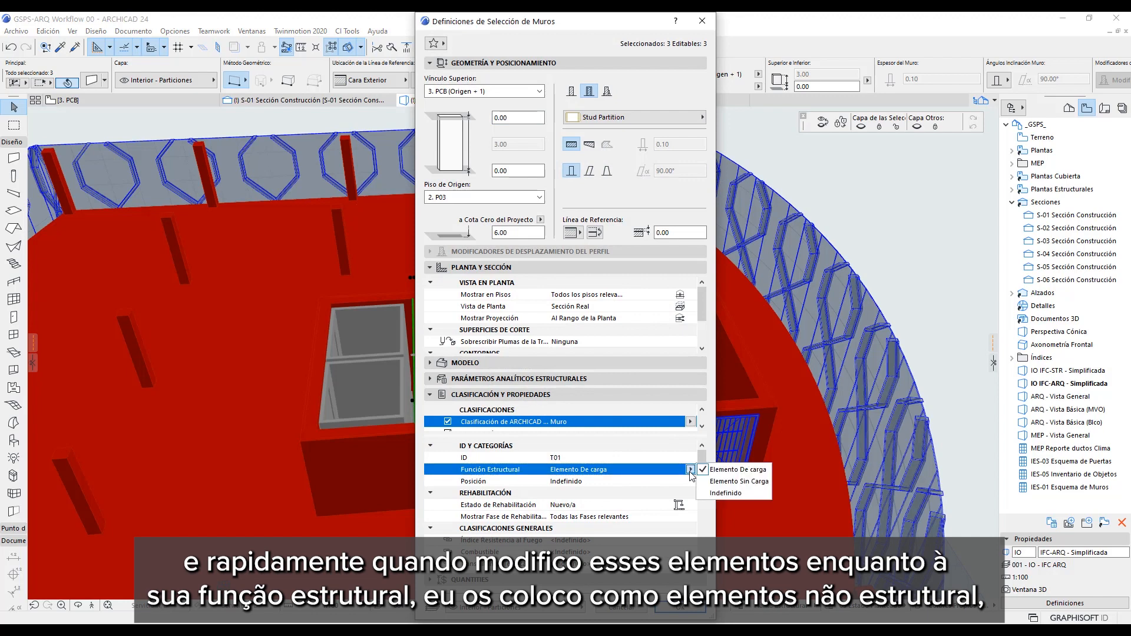
click(723, 482)
click(681, 607)
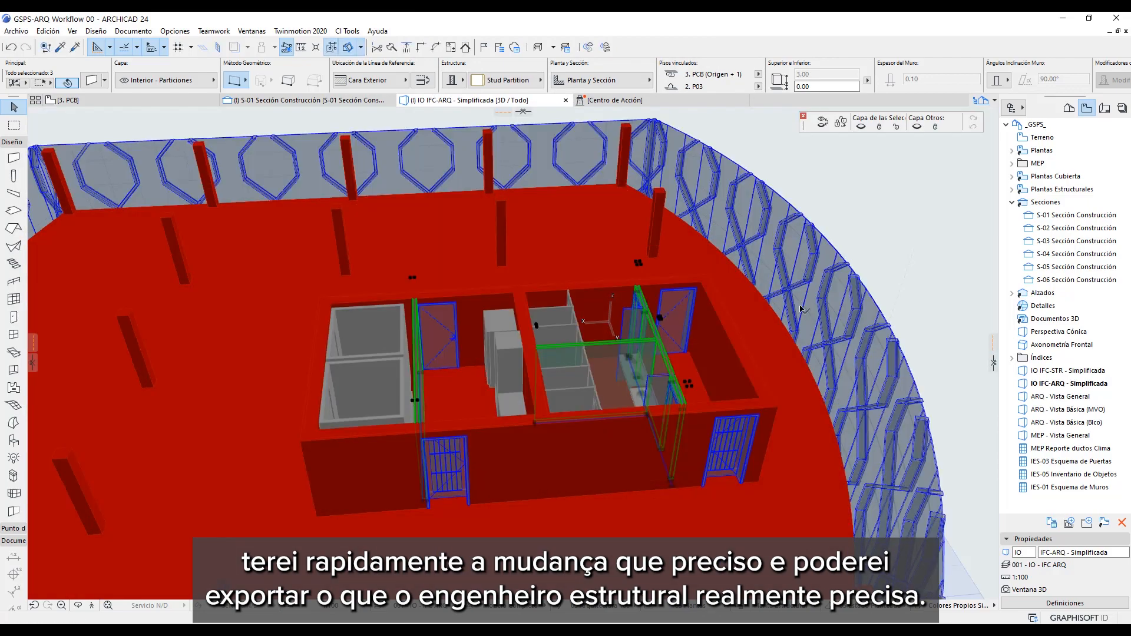
- Return the 3D view to Sin Sobrescrituras, remove the 3D cut and clear the wall selection
scroll(802, 309, down, 8)
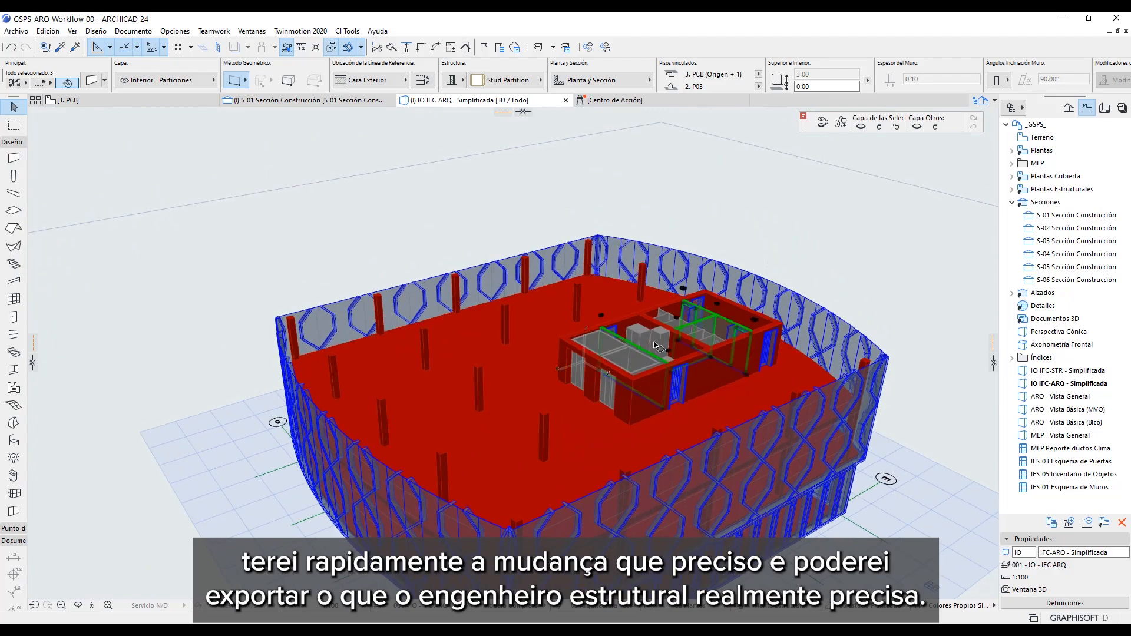
shift+middle_drag(656, 345, 710, 351)
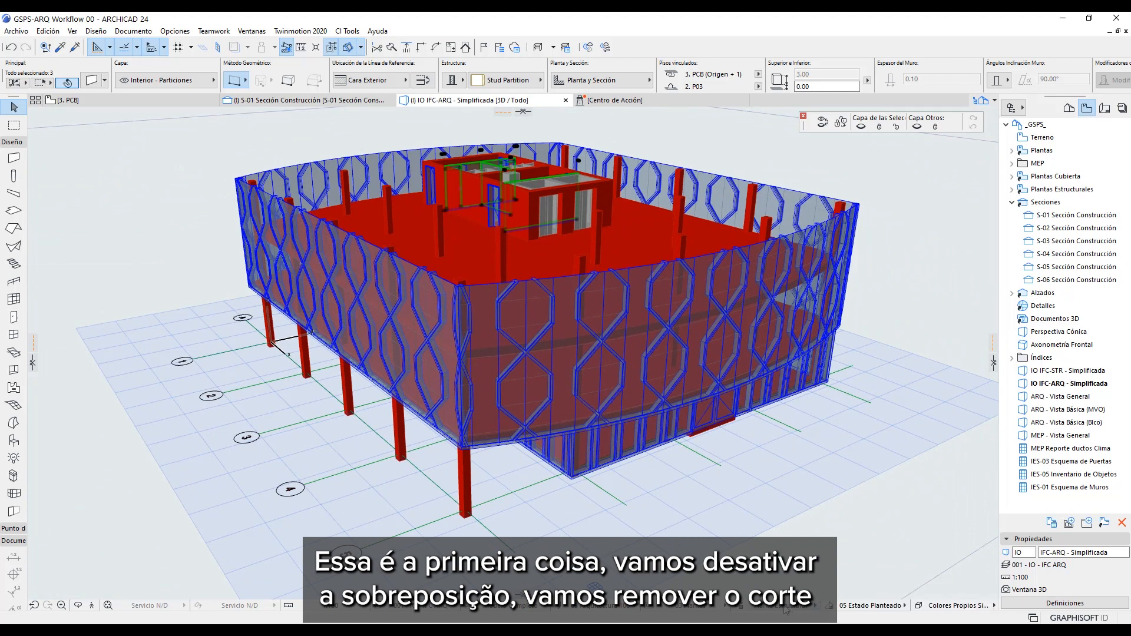
click(815, 608)
click(842, 492)
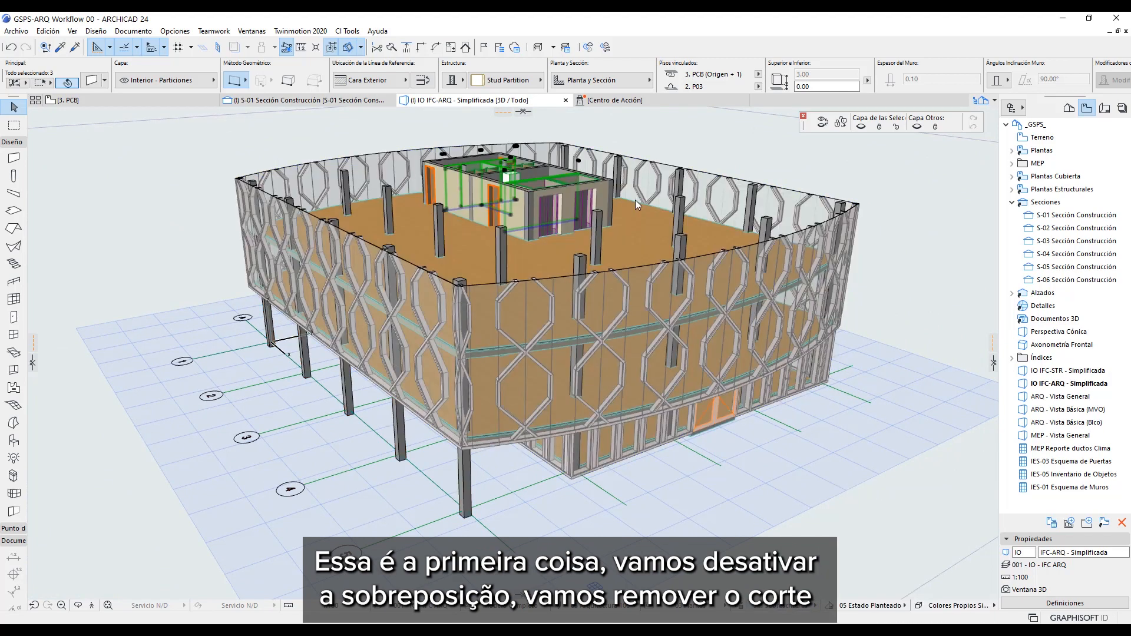
shift+middle_drag(733, 439, 677, 479)
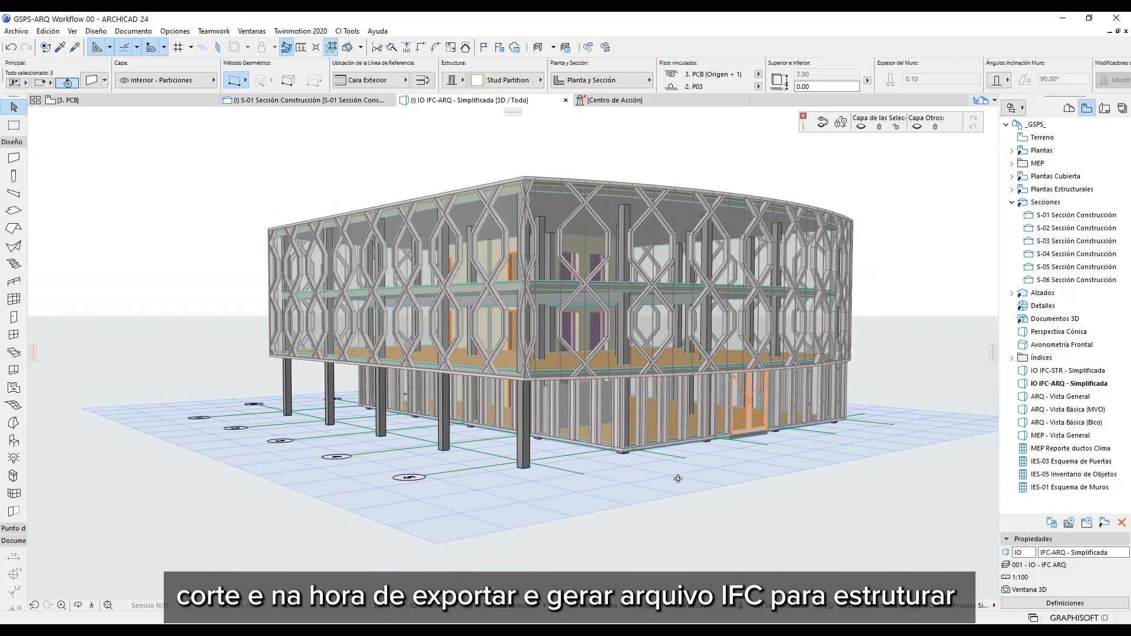
click(621, 497)
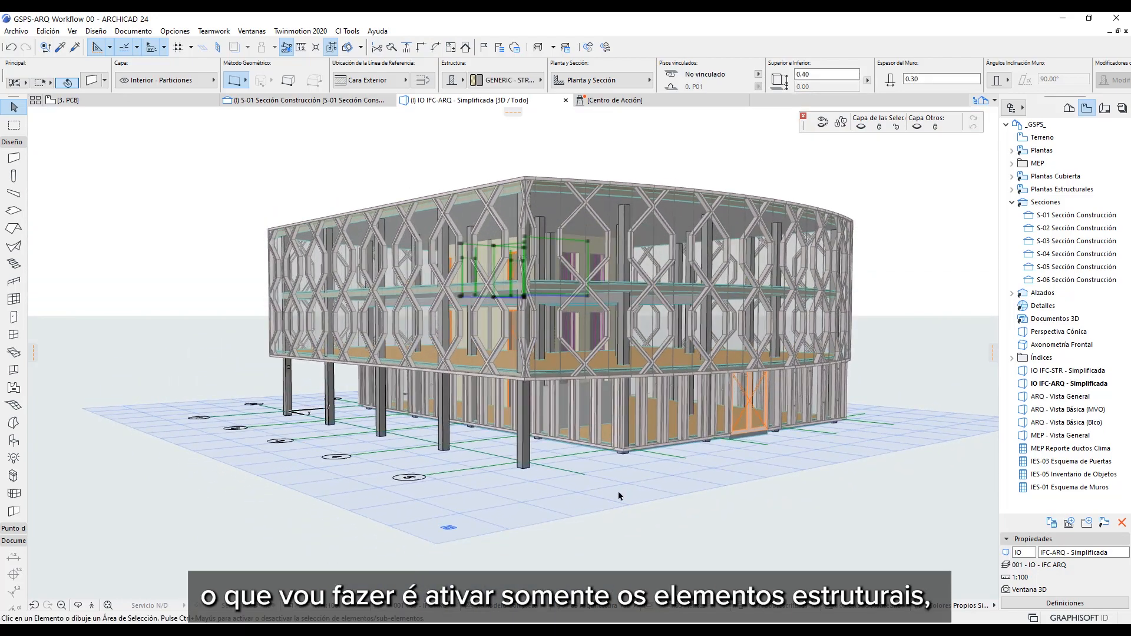
- Switch the partial structure display from the complete model to only the core of load-bearing elements
click(537, 609)
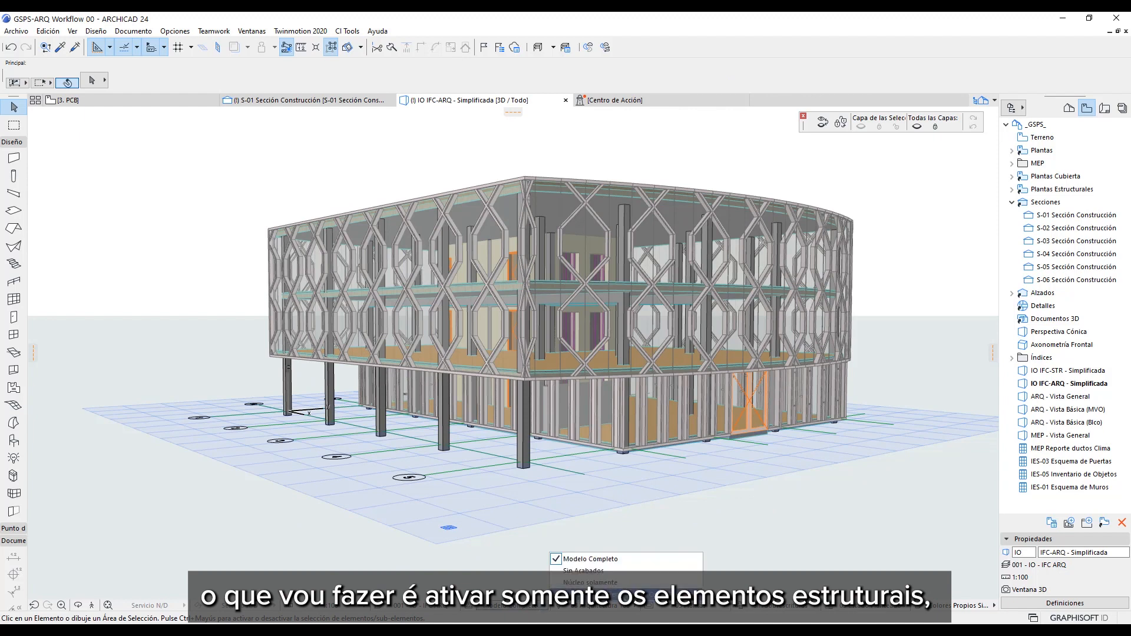
click(590, 583)
shift+middle_drag(645, 535, 636, 493)
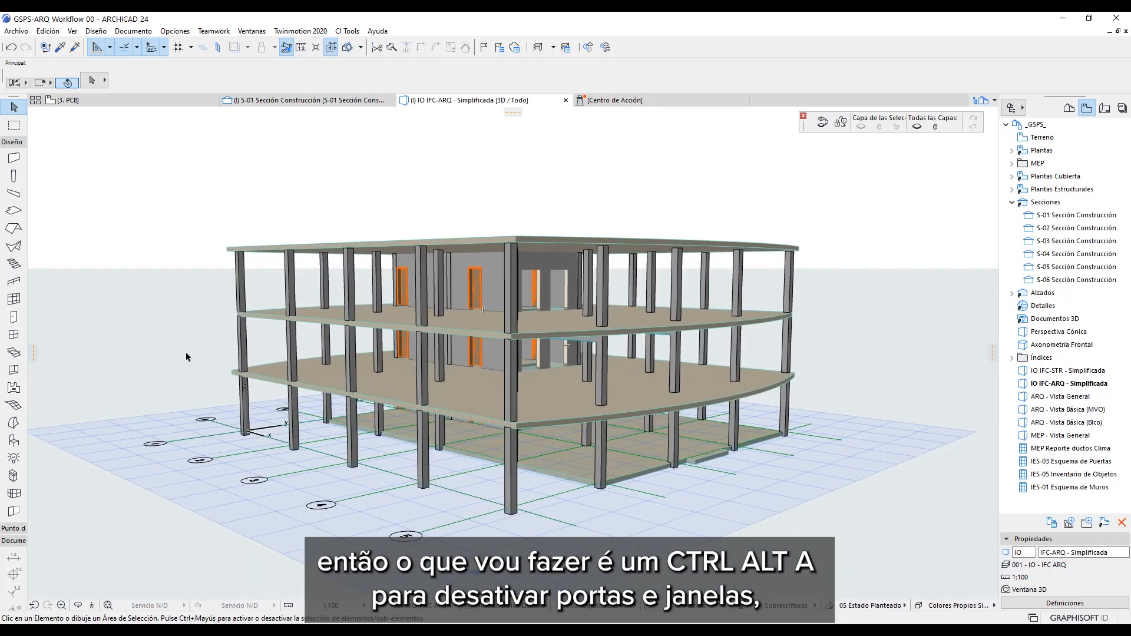
- Filter windows (Ventana) and doors (Puerta) out of the element types shown in 3D
key(ctrl+alt+a)
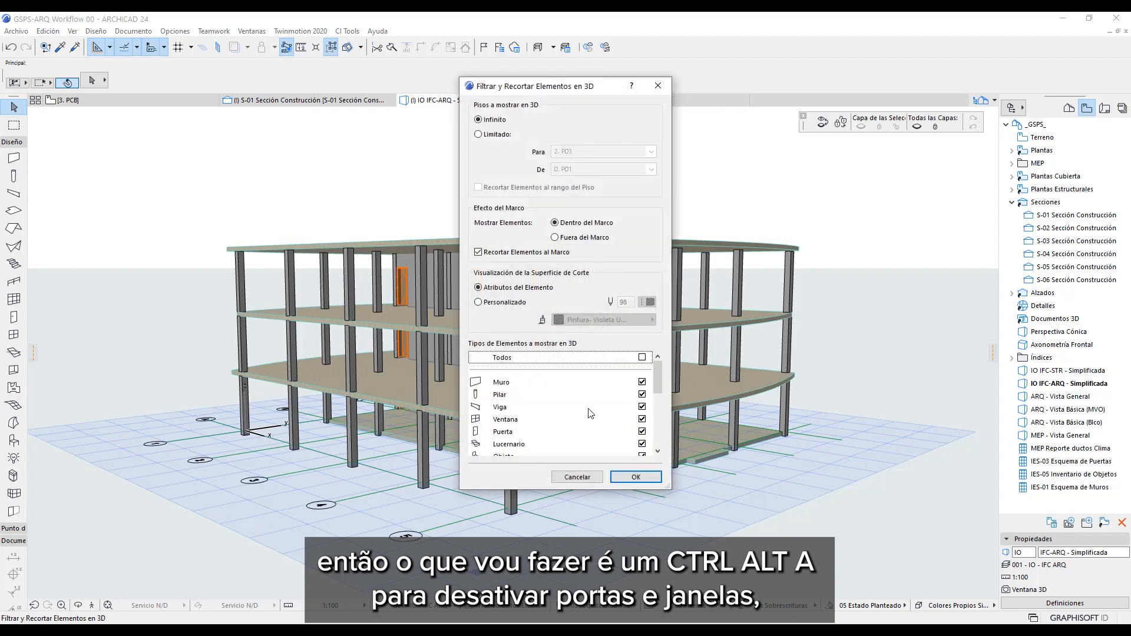
click(642, 419)
click(642, 431)
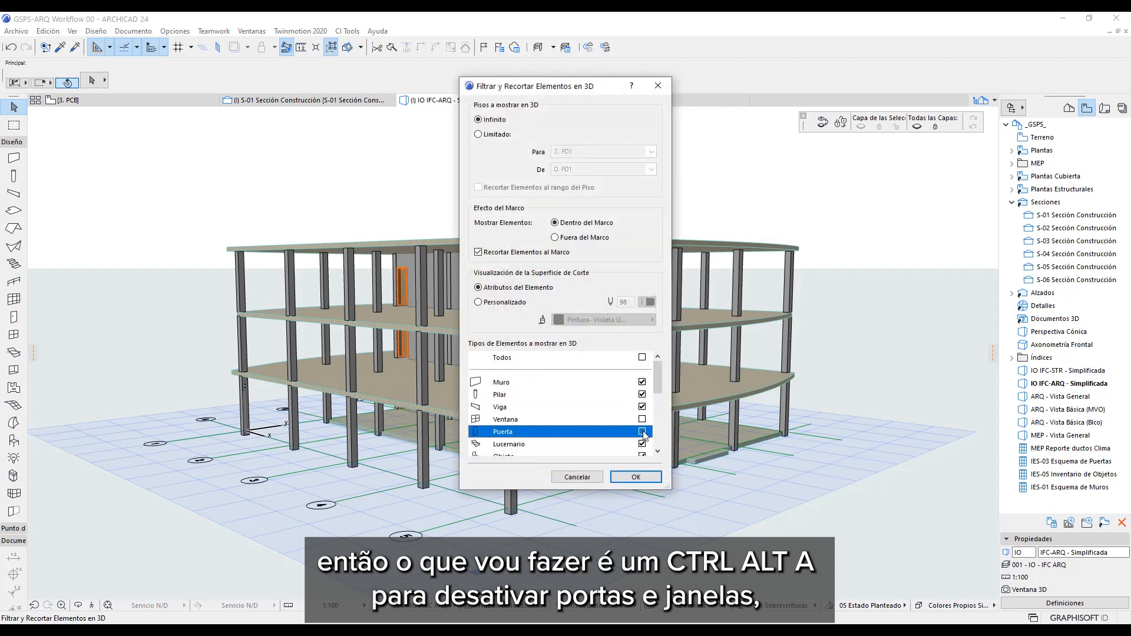
click(636, 478)
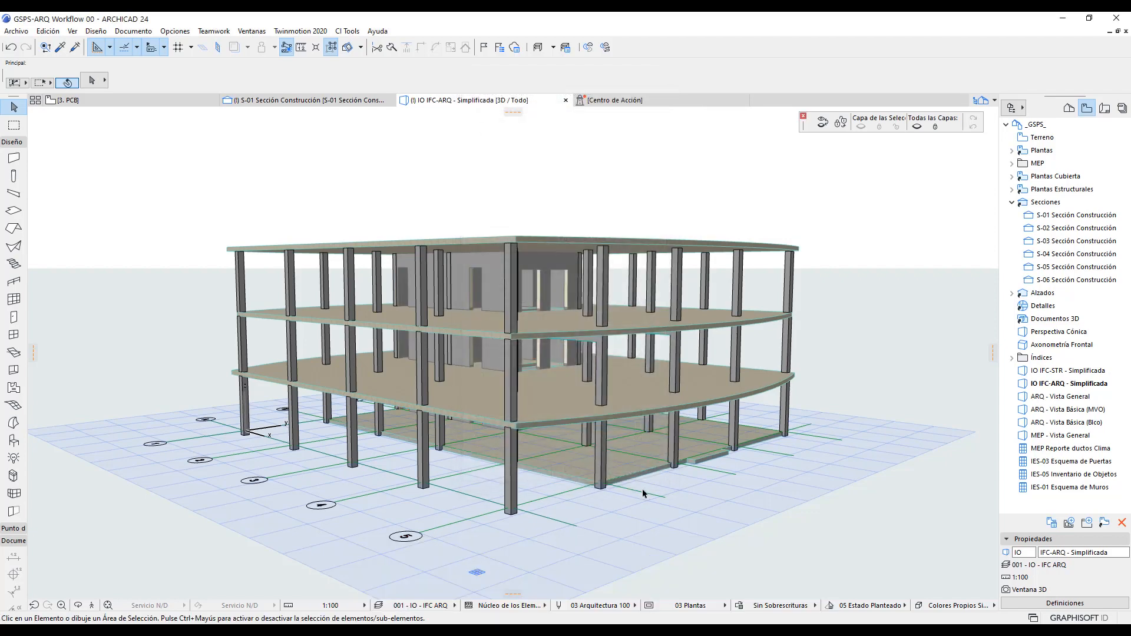
shift+middle_drag(651, 435, 813, 370)
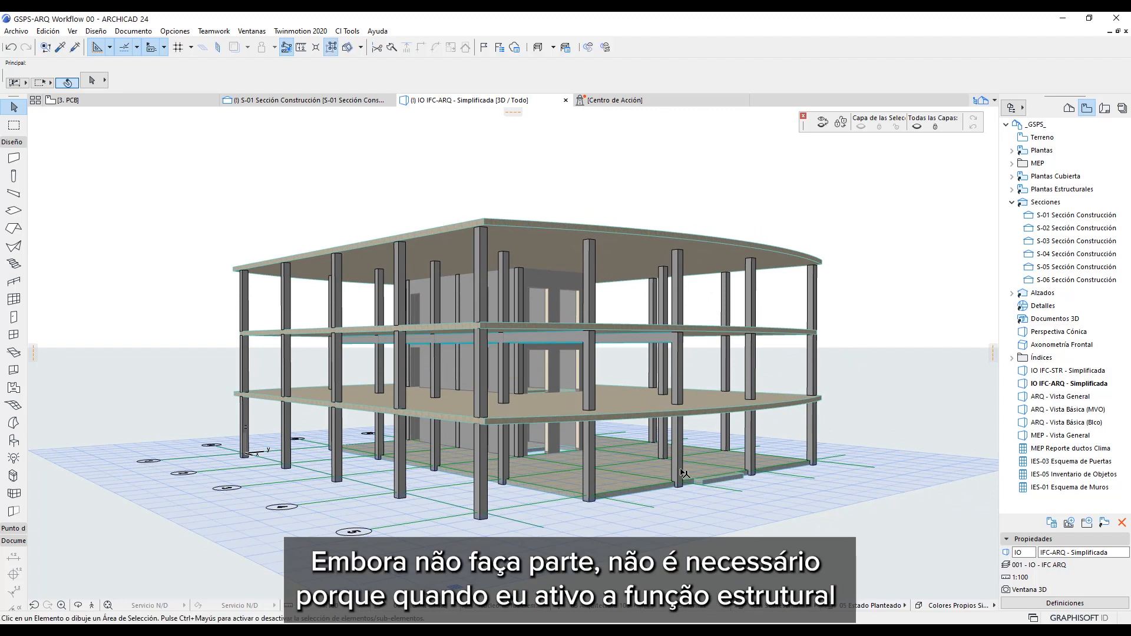
- Compare which layers the 001 - IO - IFC ARQ and 001 - IO - IFC STR combinations show, closing the layer settings without applying changes
click(434, 609)
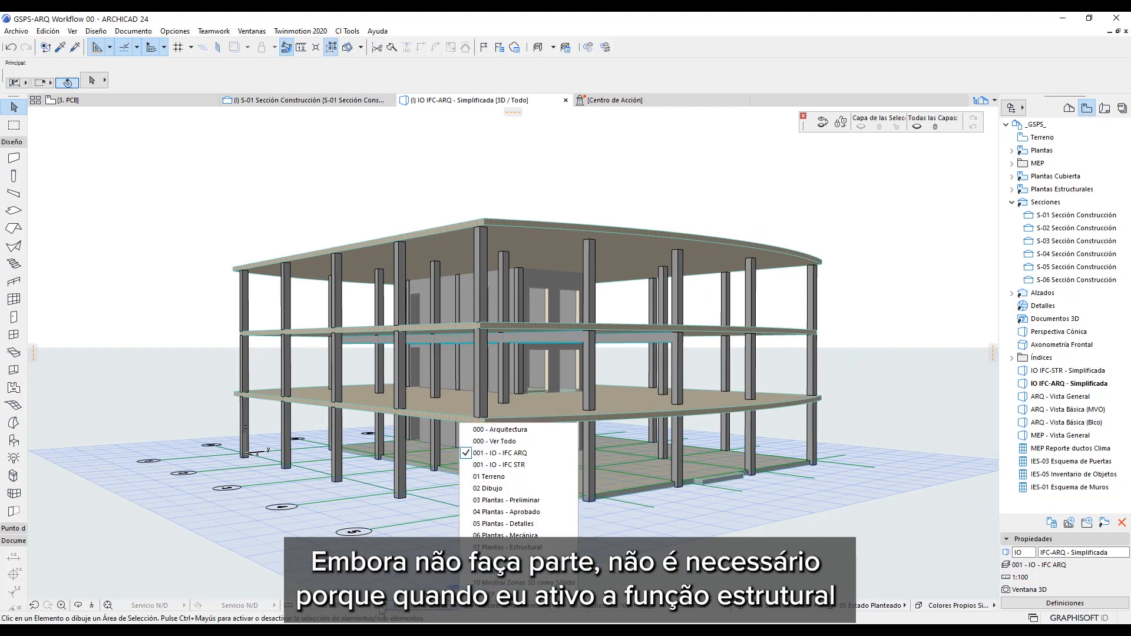
click(510, 611)
click(511, 610)
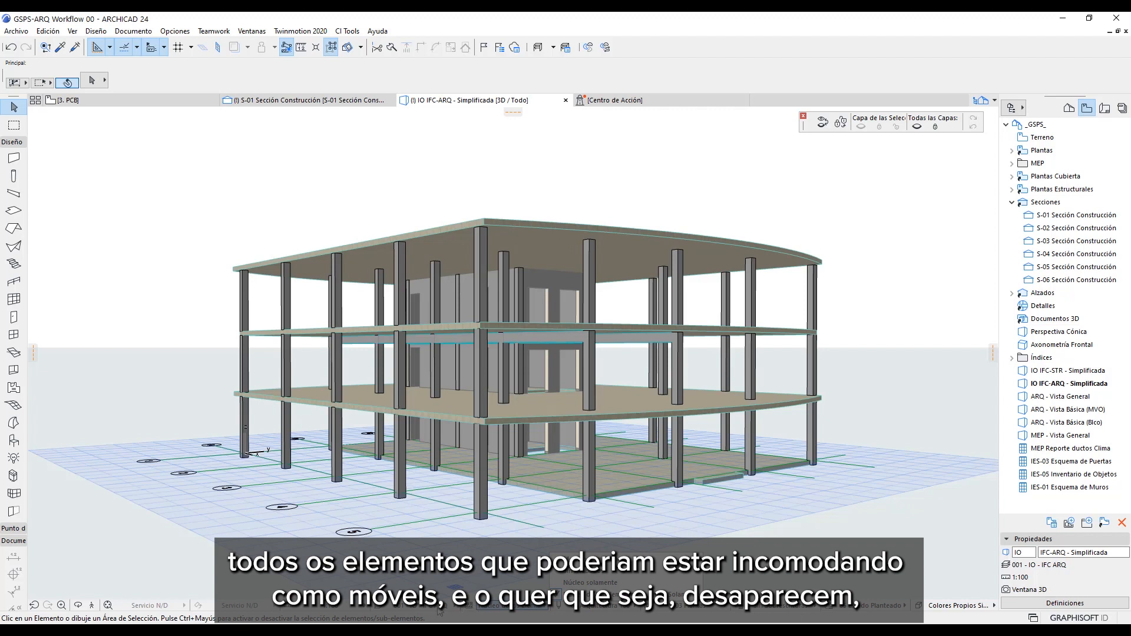
click(439, 611)
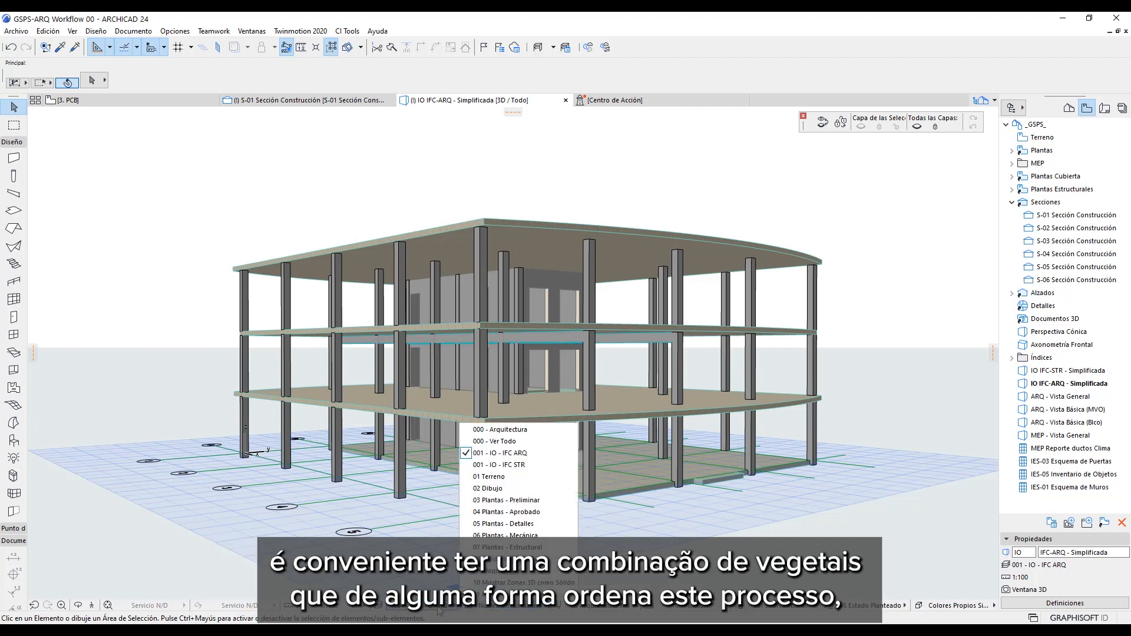
click(439, 611)
click(381, 607)
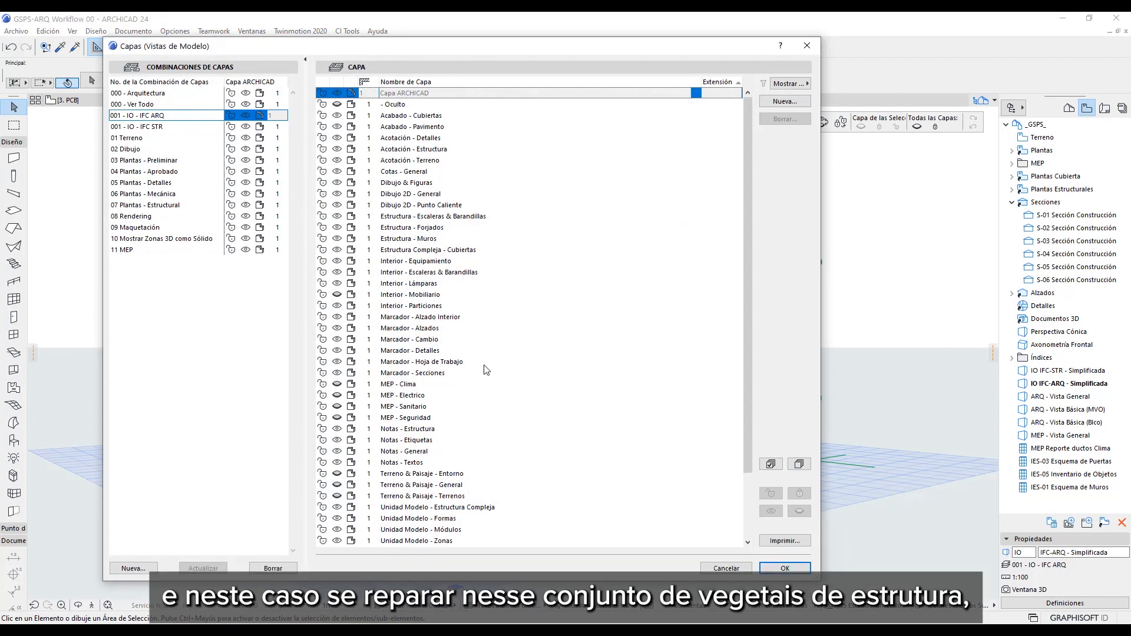
scroll(484, 353, down, 1)
scroll(487, 378, up, 1)
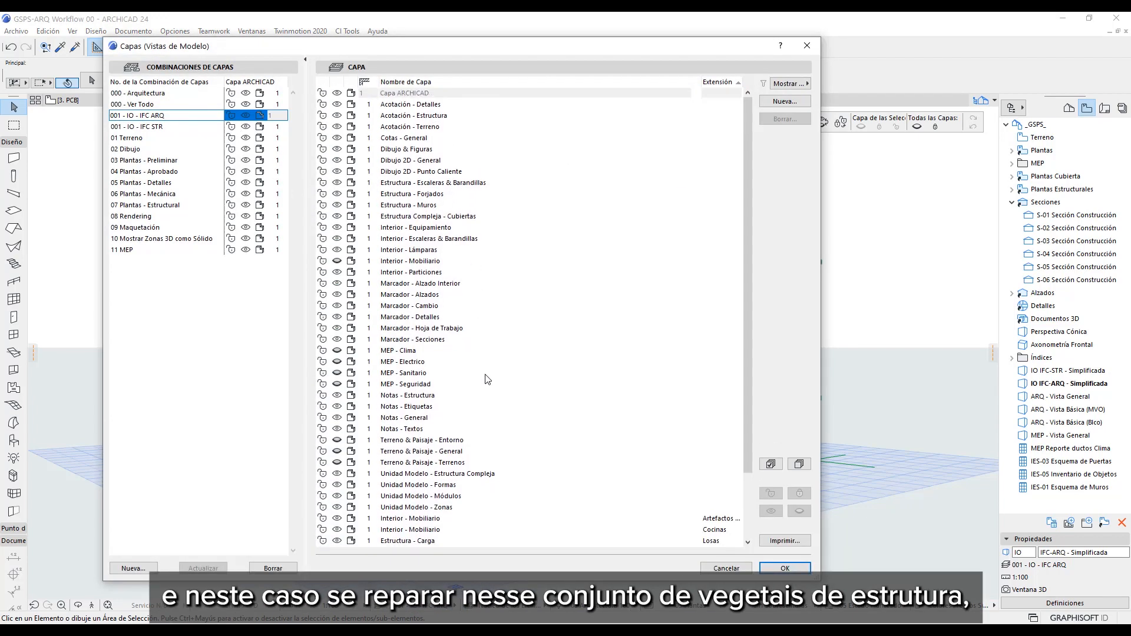
click(164, 128)
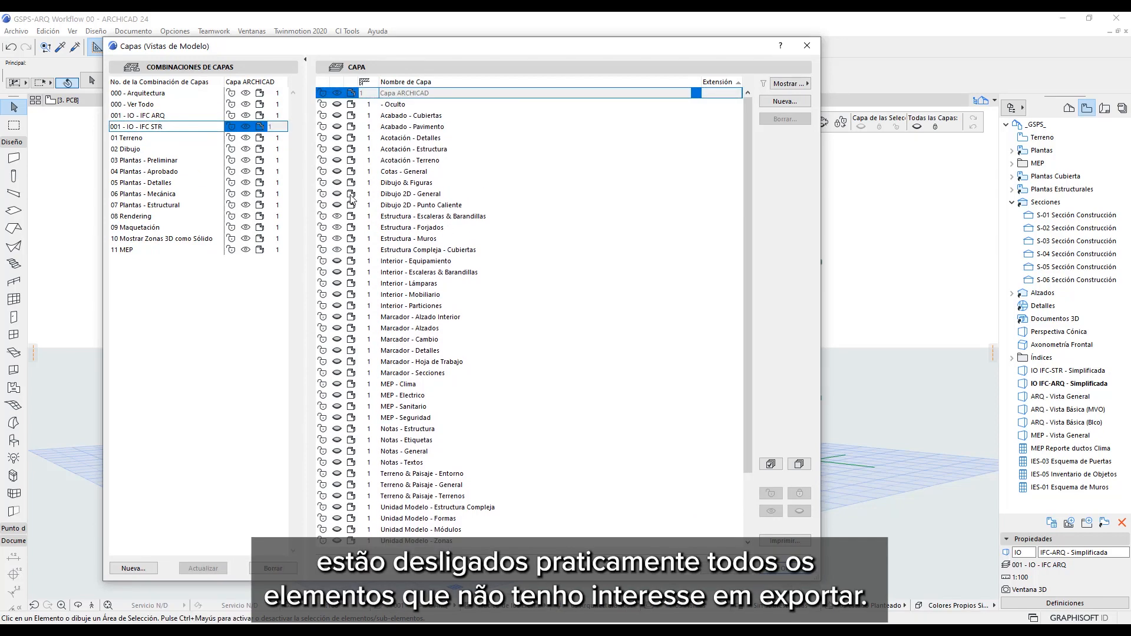
drag(744, 100, 744, 162)
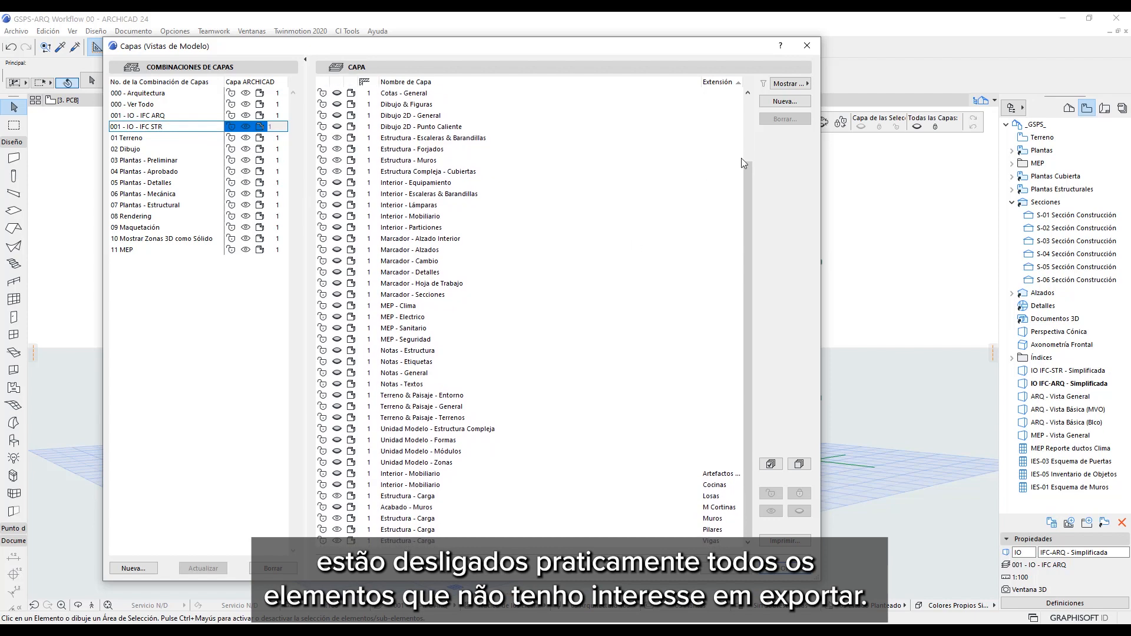
click(807, 46)
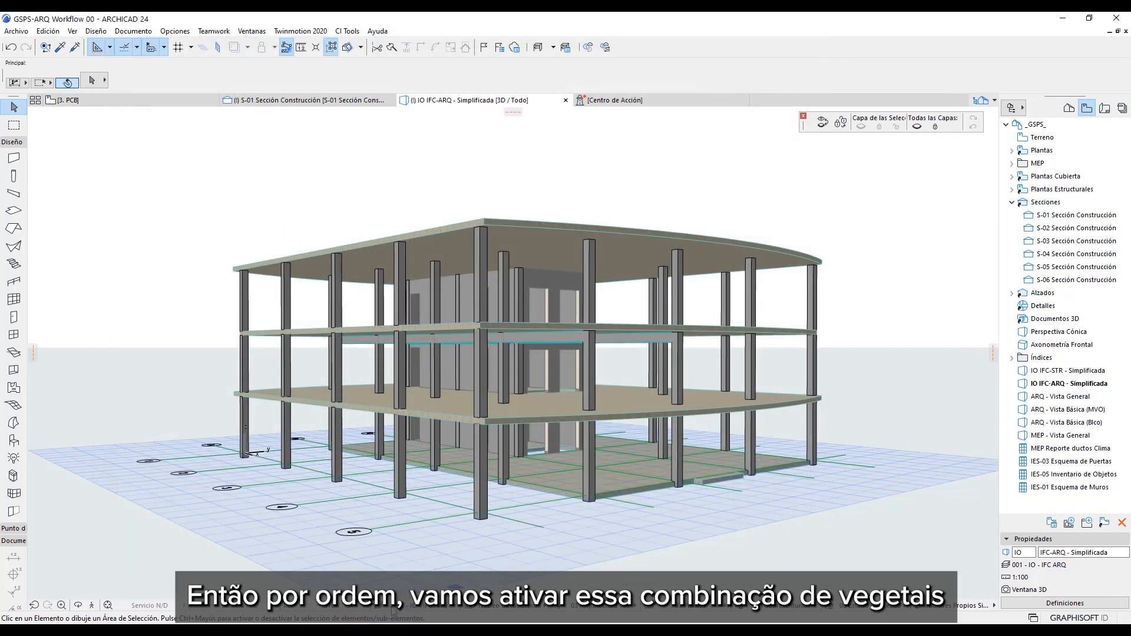
- Apply the 001 - IO - IFC STR layer combination to the 3D view of the load-bearing structure
click(427, 610)
click(523, 466)
shift+middle_drag(669, 498, 692, 511)
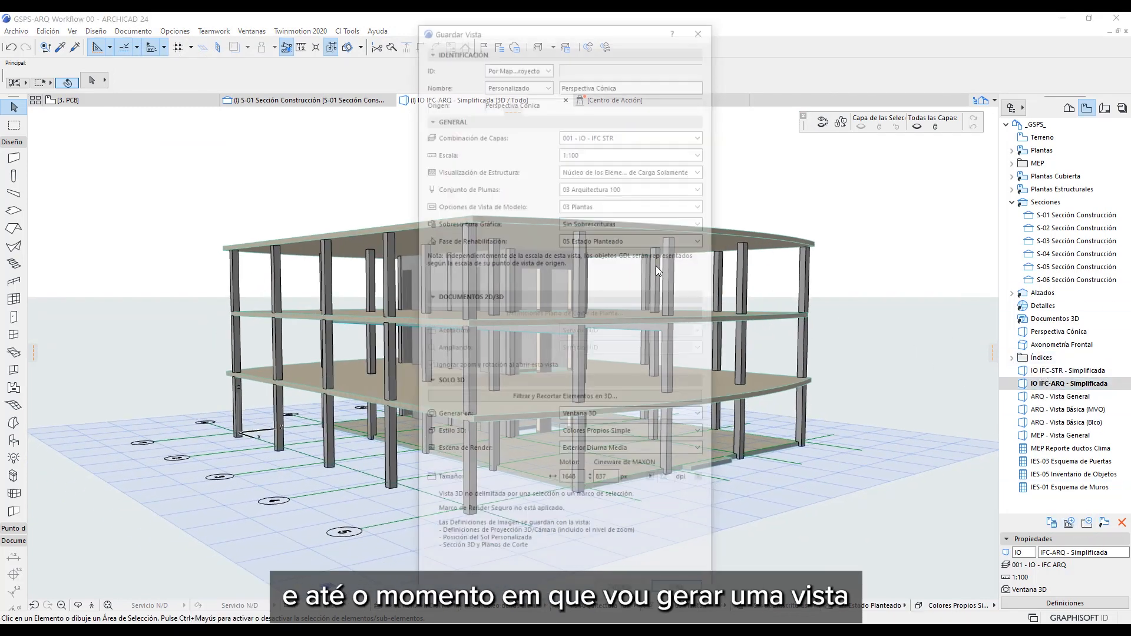
- Save the current 3D view under the custom name "IO IFC-ARQ_STR- Simplificada"
click(548, 83)
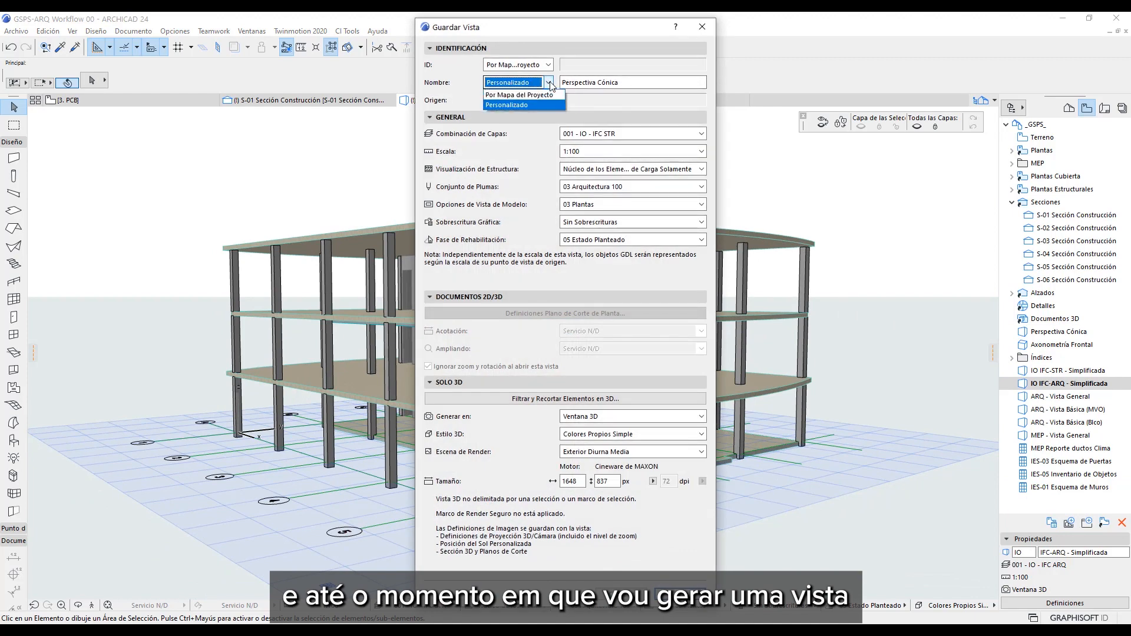
click(518, 92)
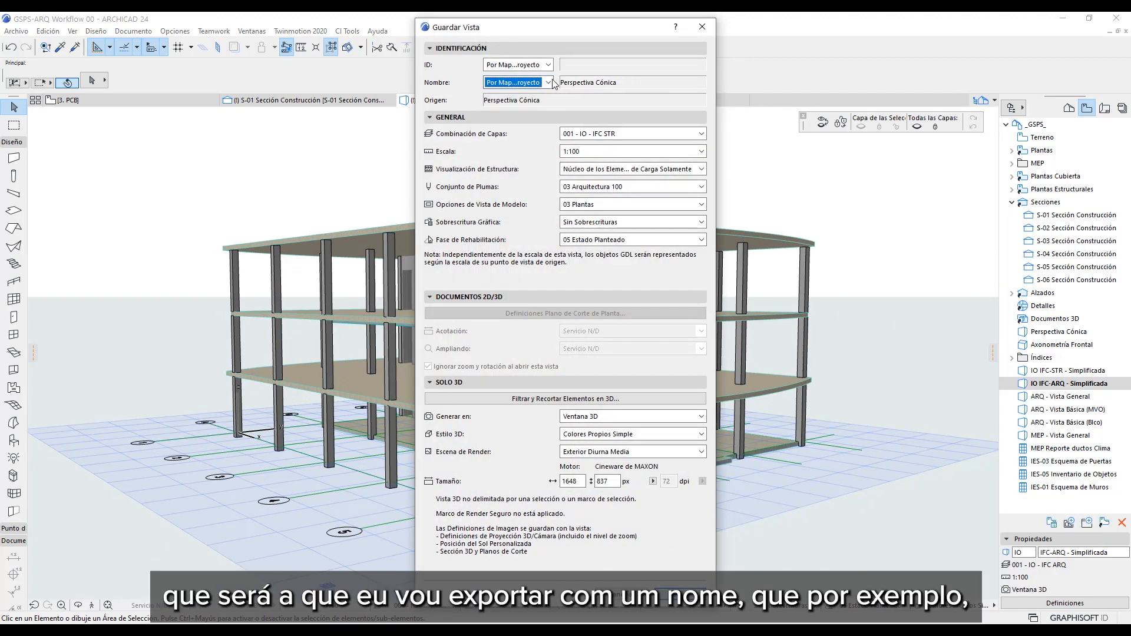
click(548, 82)
click(536, 103)
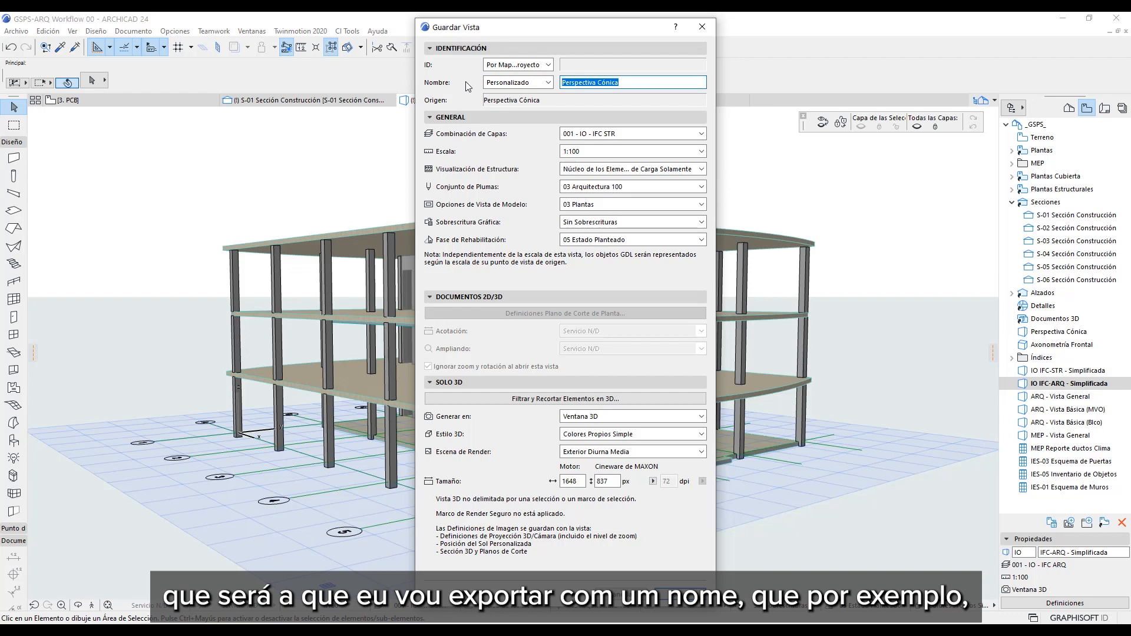
key(BackSpace)
text(IO)
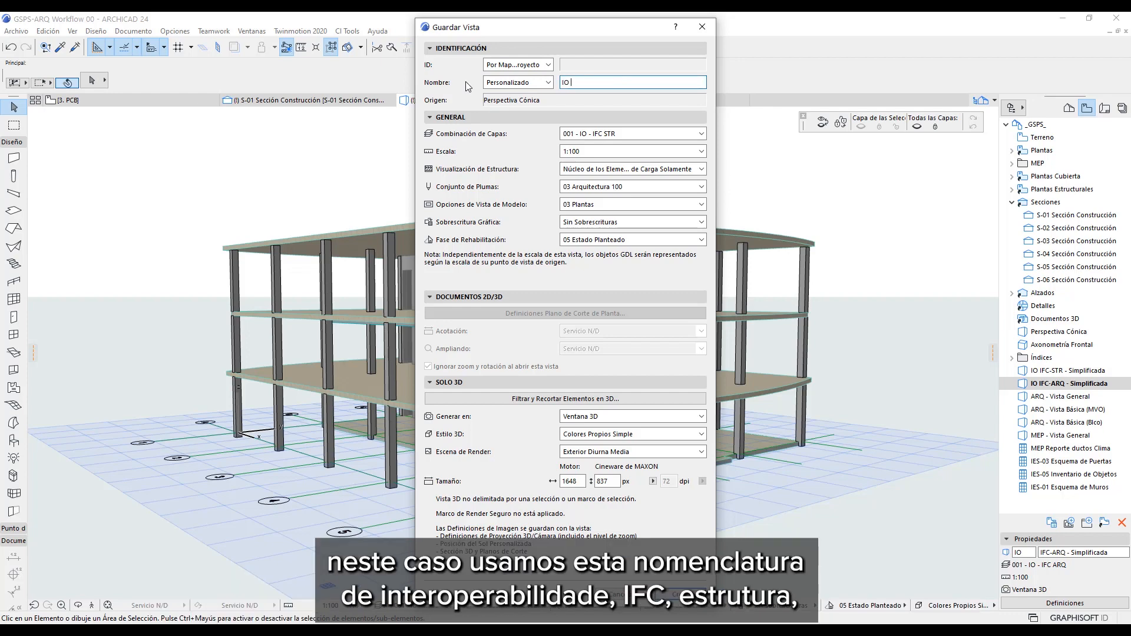
text( IFC-ARQ_STR)
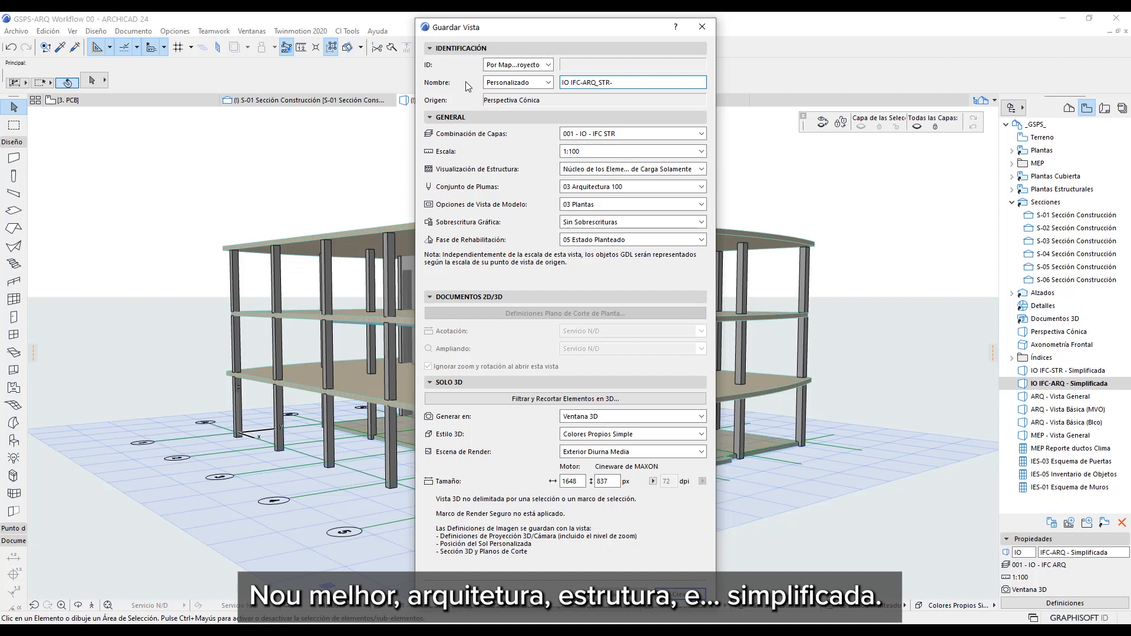
text(- Simplificad)
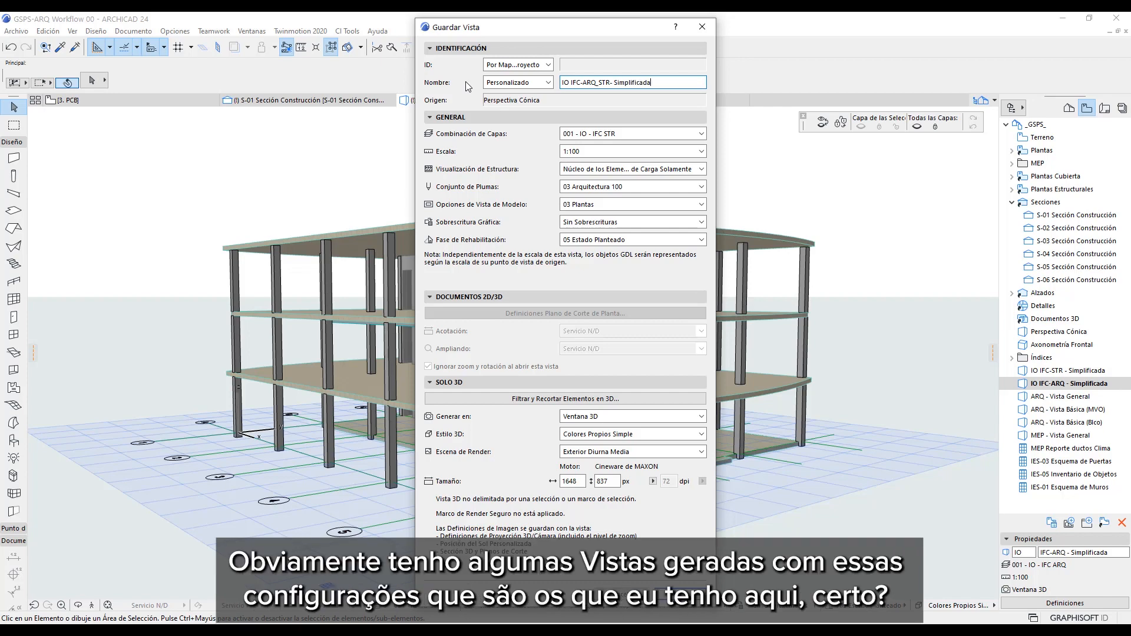
text(a)
key(Return)
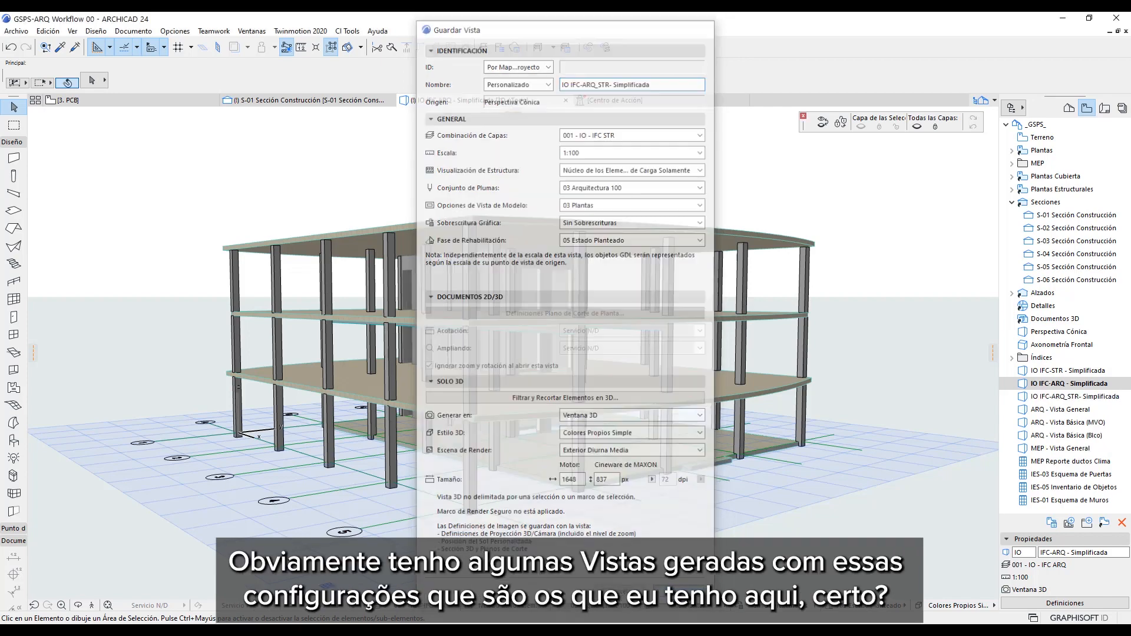
- Open the saved views IO IFC-ARQ_STR- Simplificada, IO IFC-STR - Simplificada and IO IFC-ARQ - Simplificada in turn to compare them
click(1068, 398)
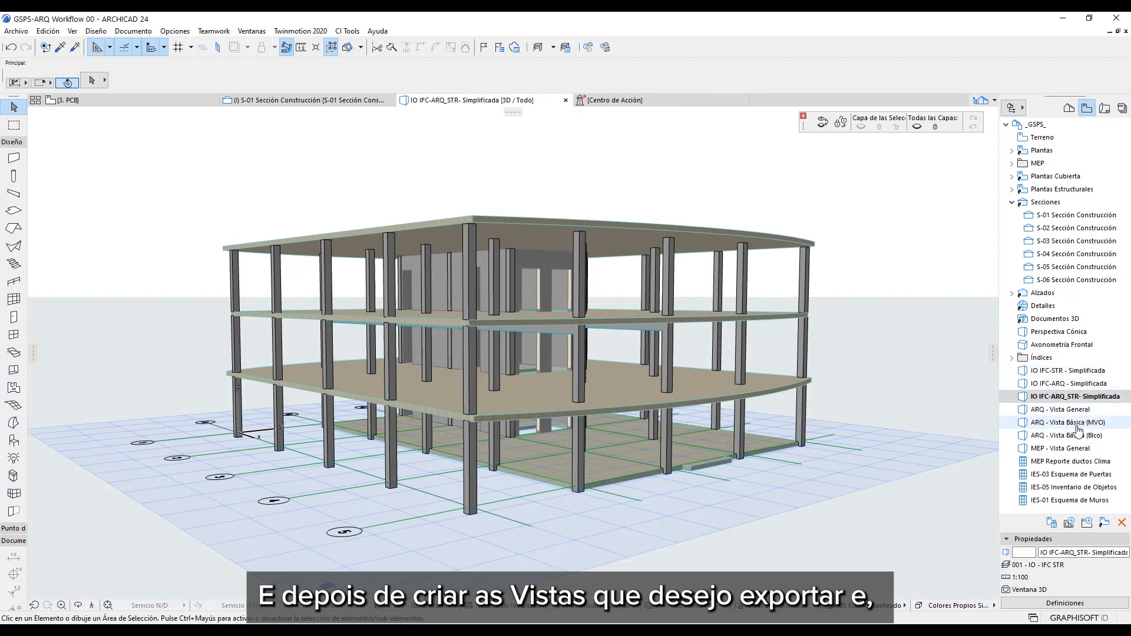
double_click(1067, 371)
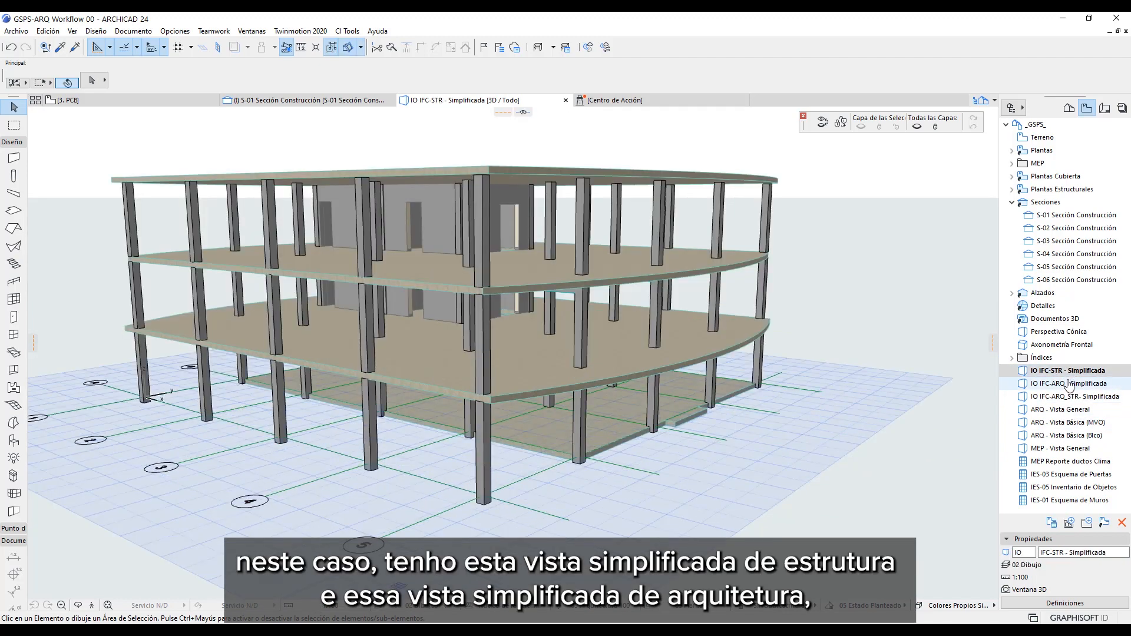
double_click(1069, 384)
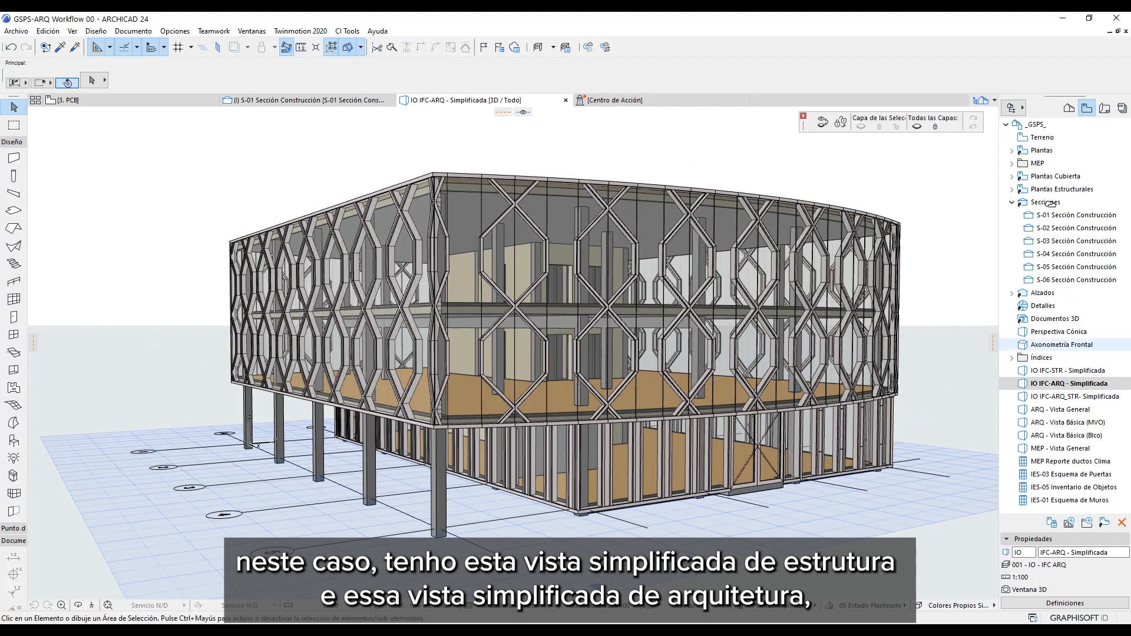
- Inspect the local destination folder in the IO - IFC - Colaboracion publisher set's properties, closing them without applying changes
click(1122, 109)
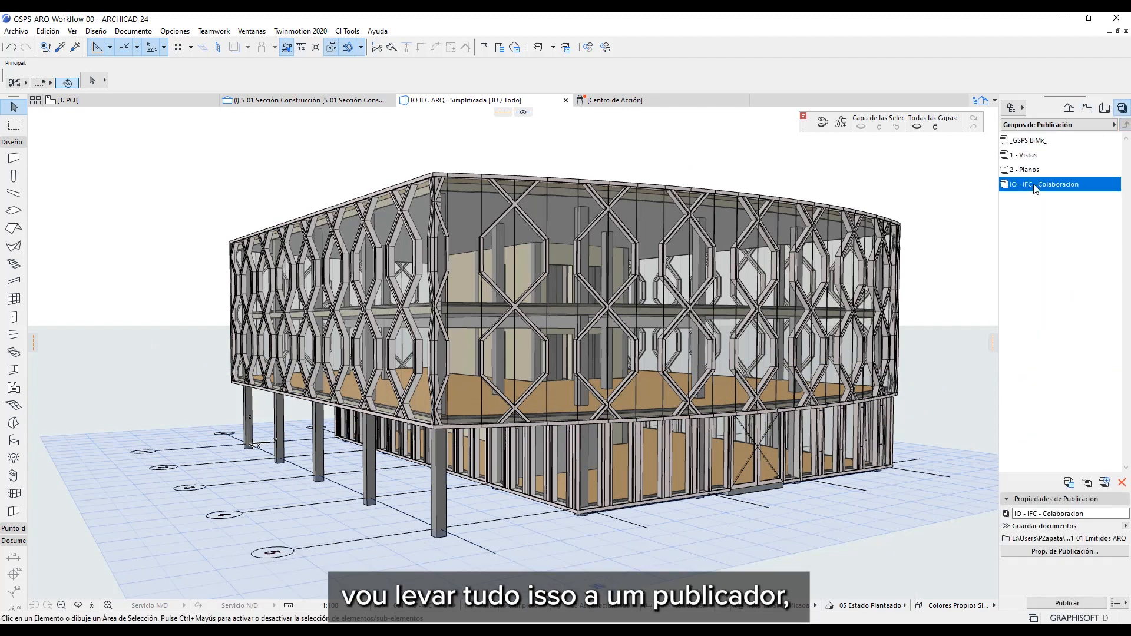
click(1066, 552)
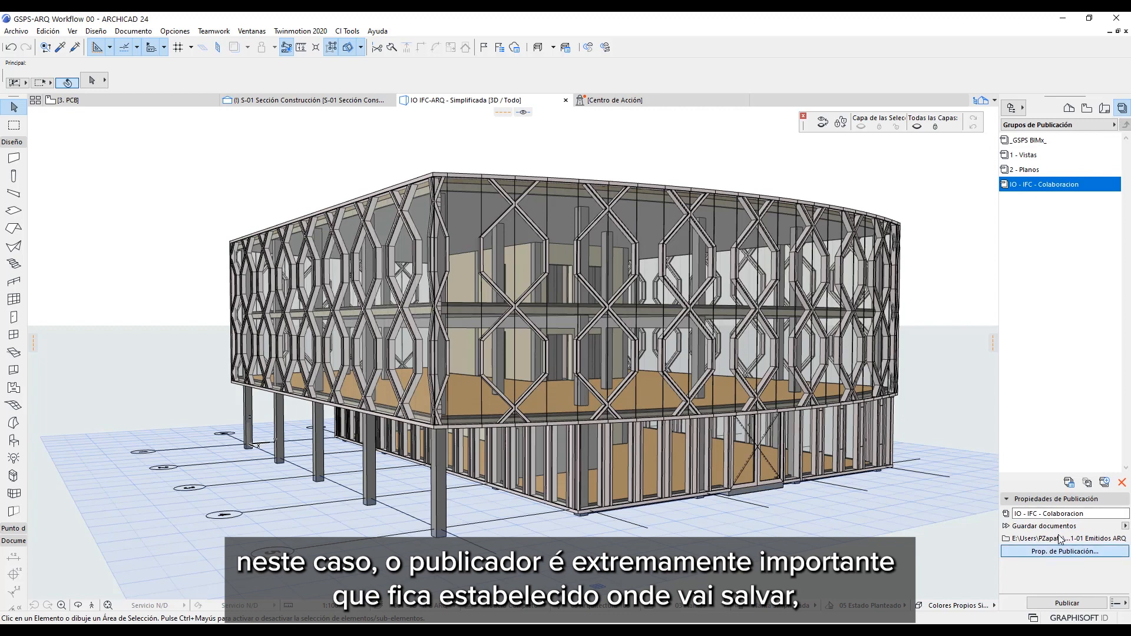
click(661, 229)
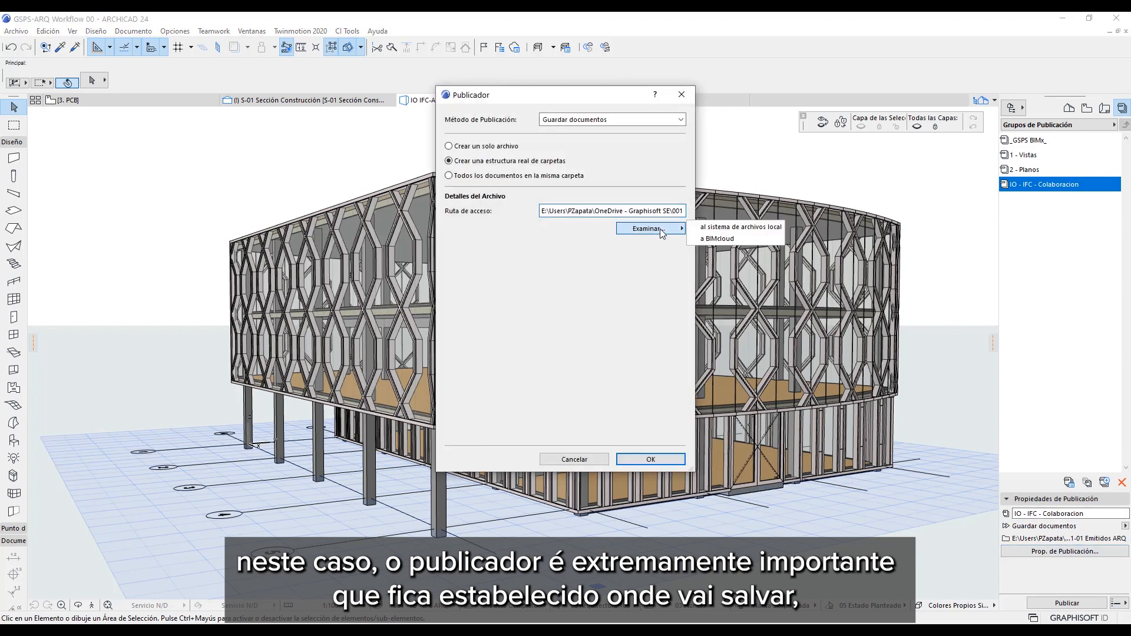
click(737, 228)
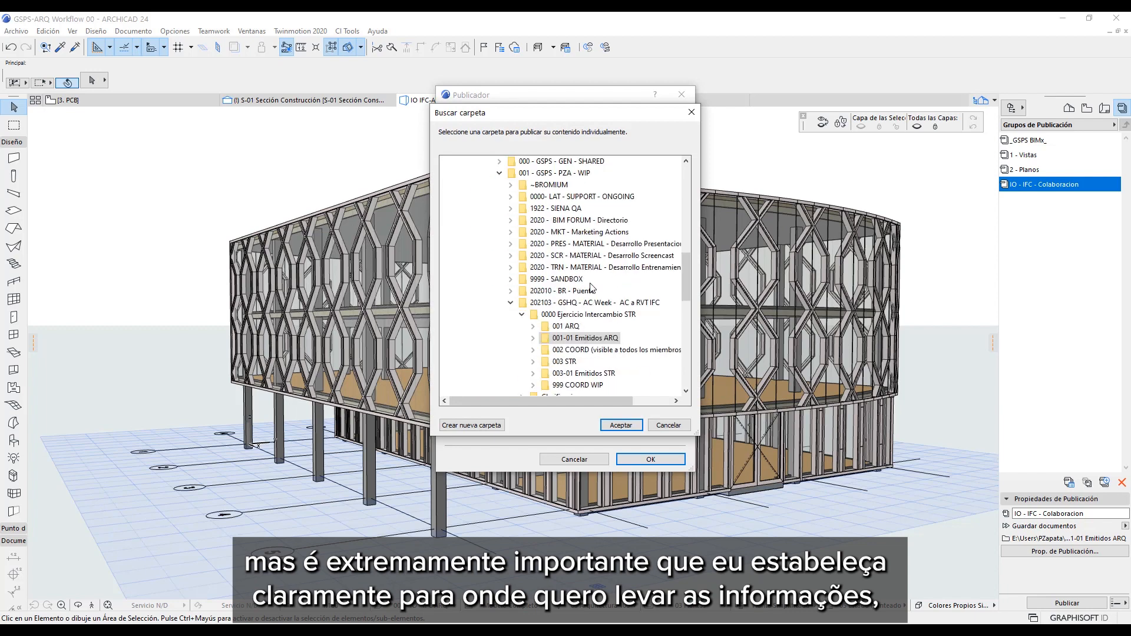
scroll(592, 298, down, 1)
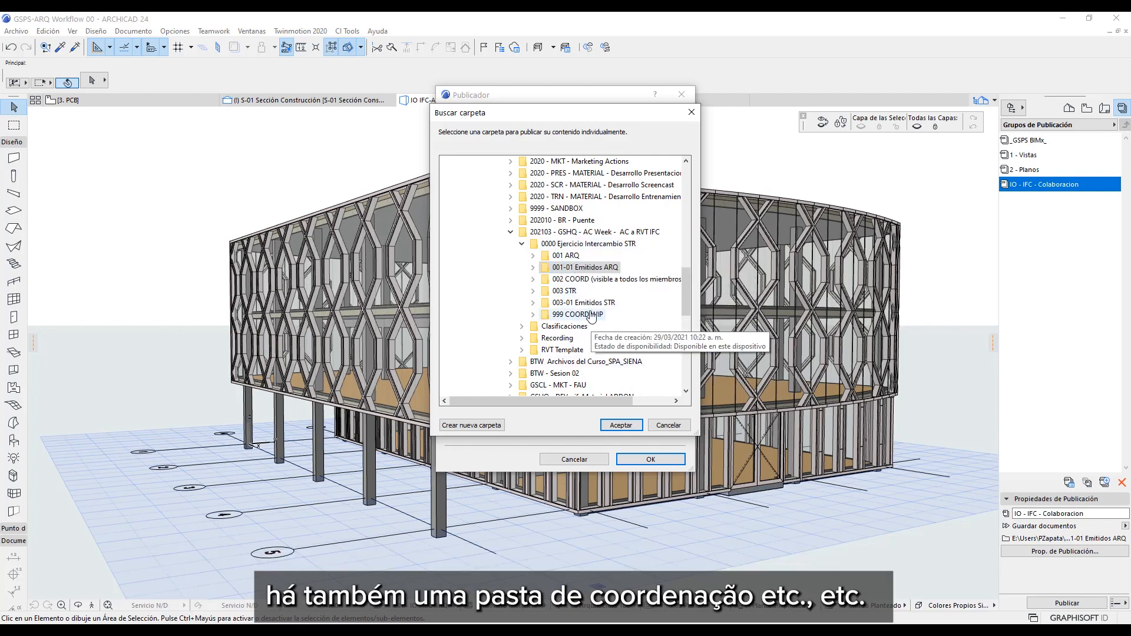
click(620, 425)
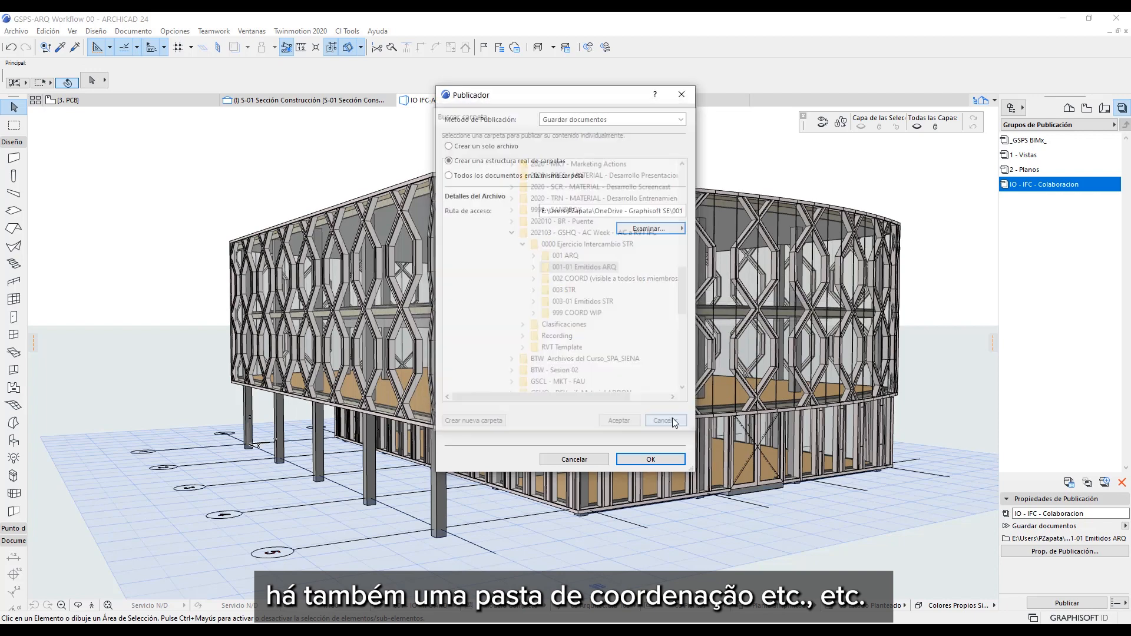
click(600, 462)
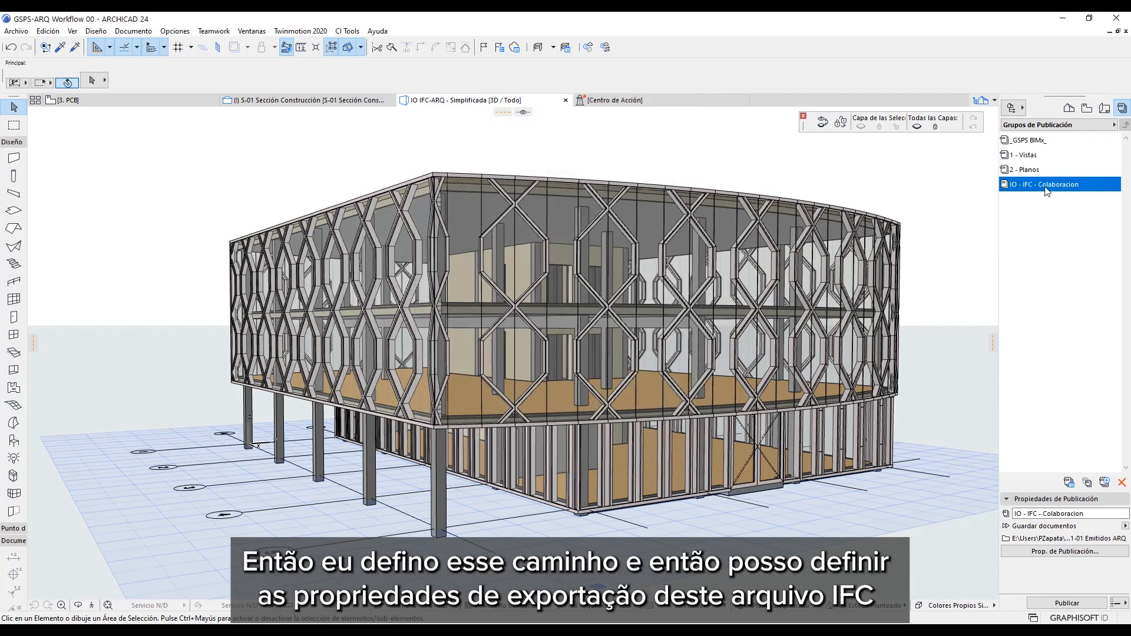
- Open the IO - IFC - Colaboracion publisher set and check the output format of IO IFC-STR - Simplificada
double_click(1046, 189)
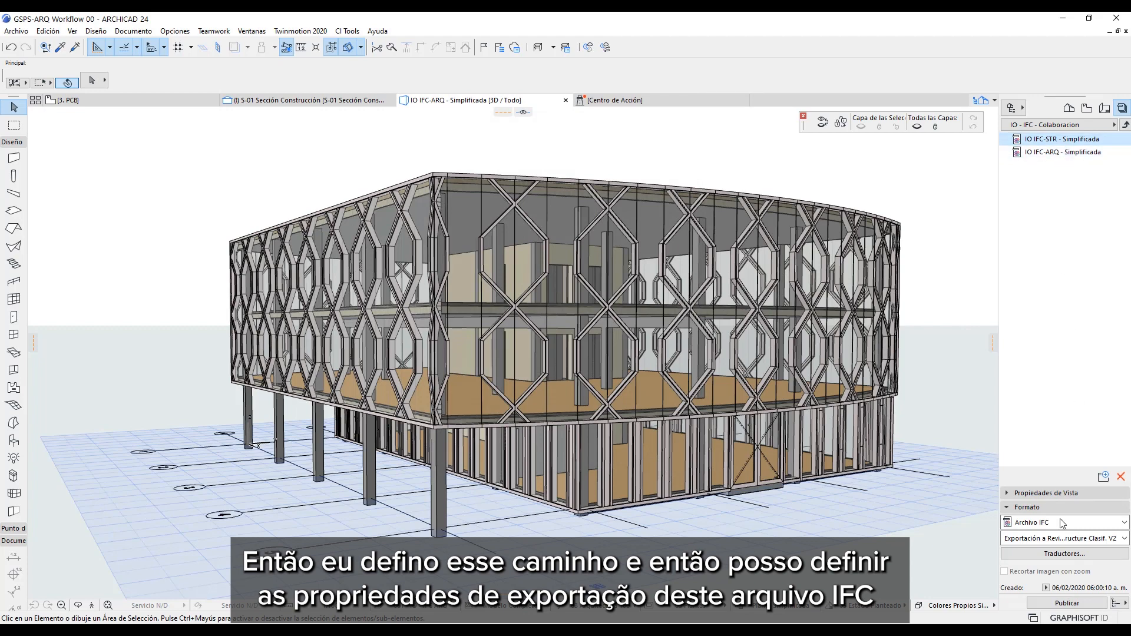
click(1080, 524)
click(1083, 524)
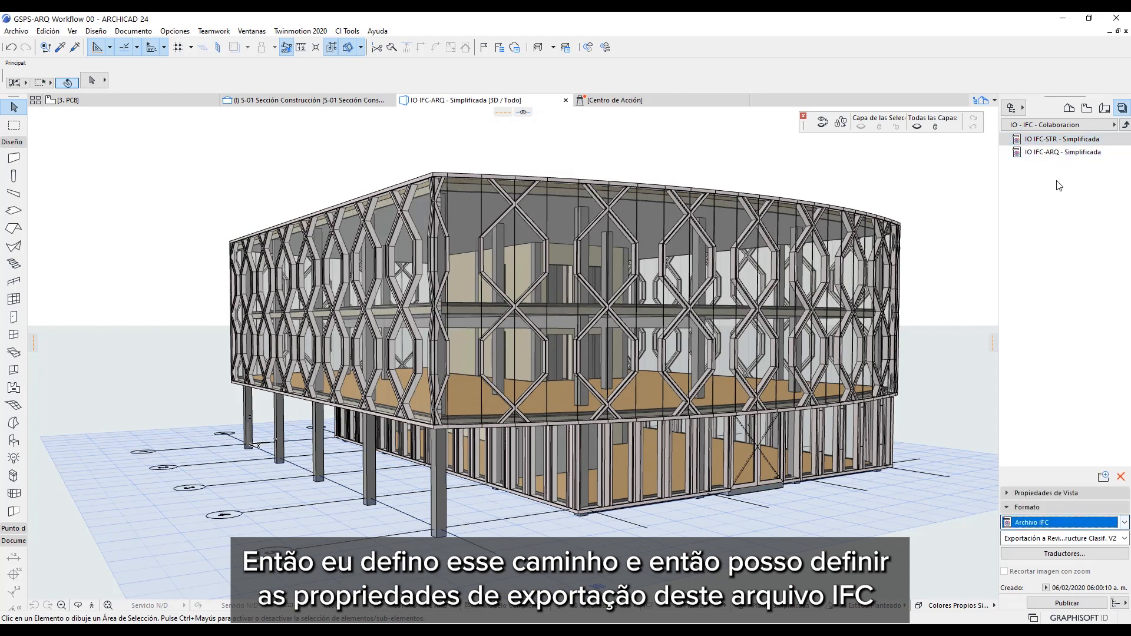
- Review the format and translator choices for IO IFC-ARQ - Simplificada, keeping Archivo IFC with Exportación General
click(1059, 153)
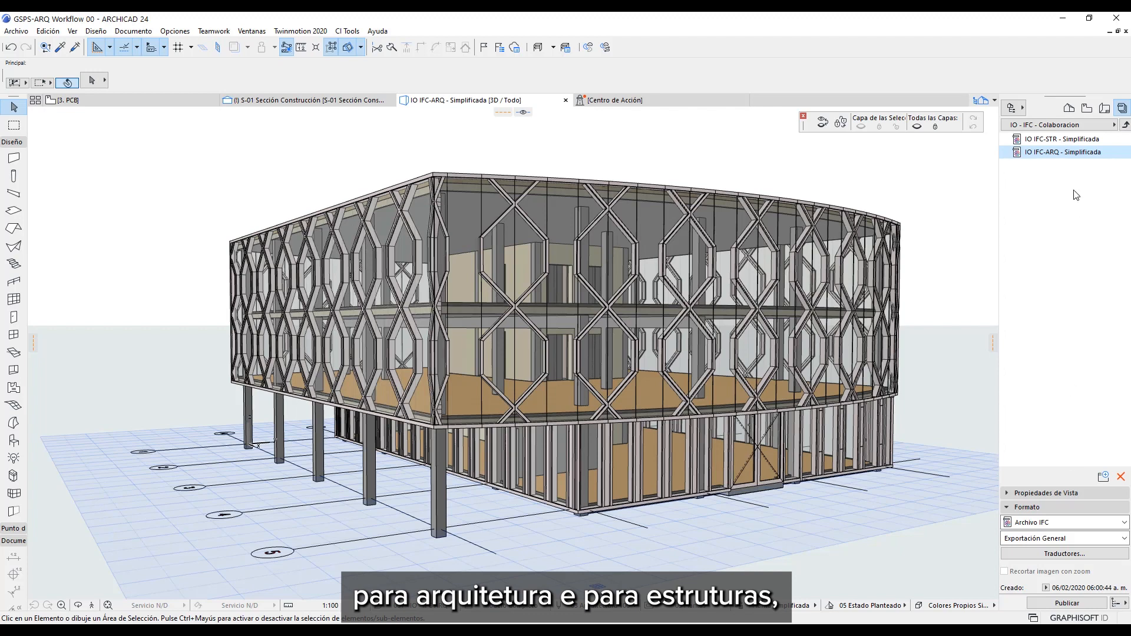
click(1123, 523)
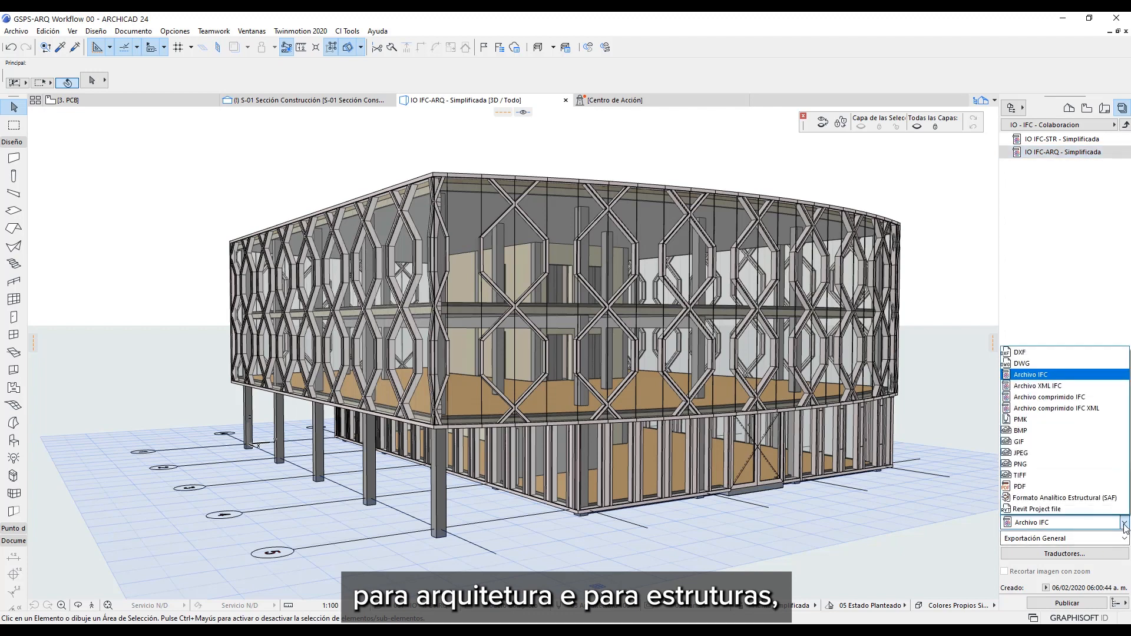
click(1125, 523)
click(1124, 539)
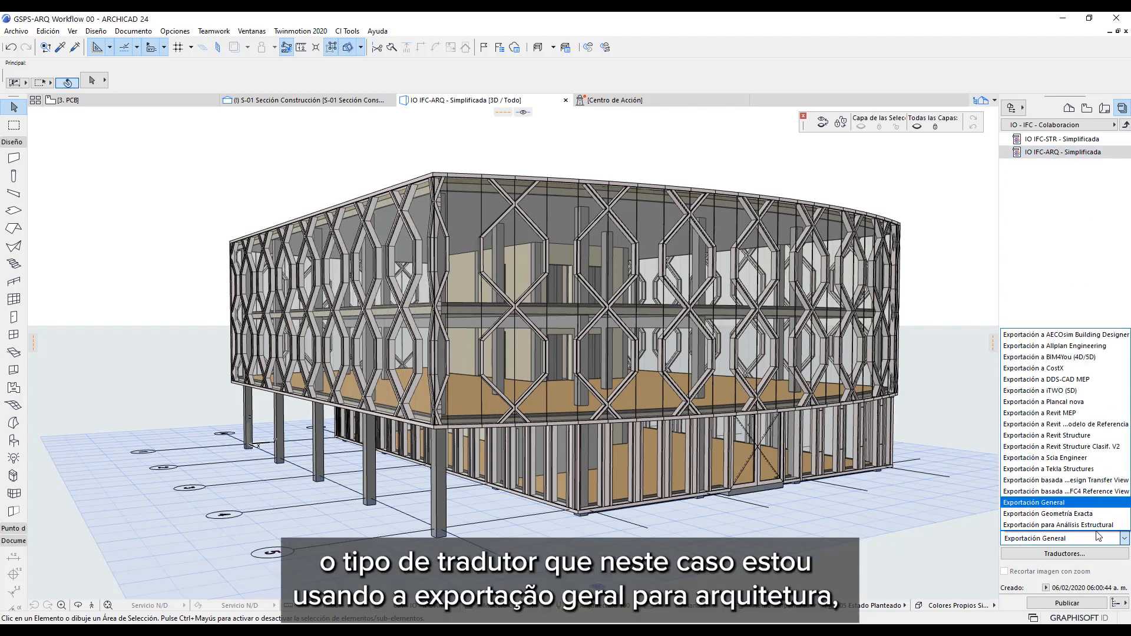
click(1084, 503)
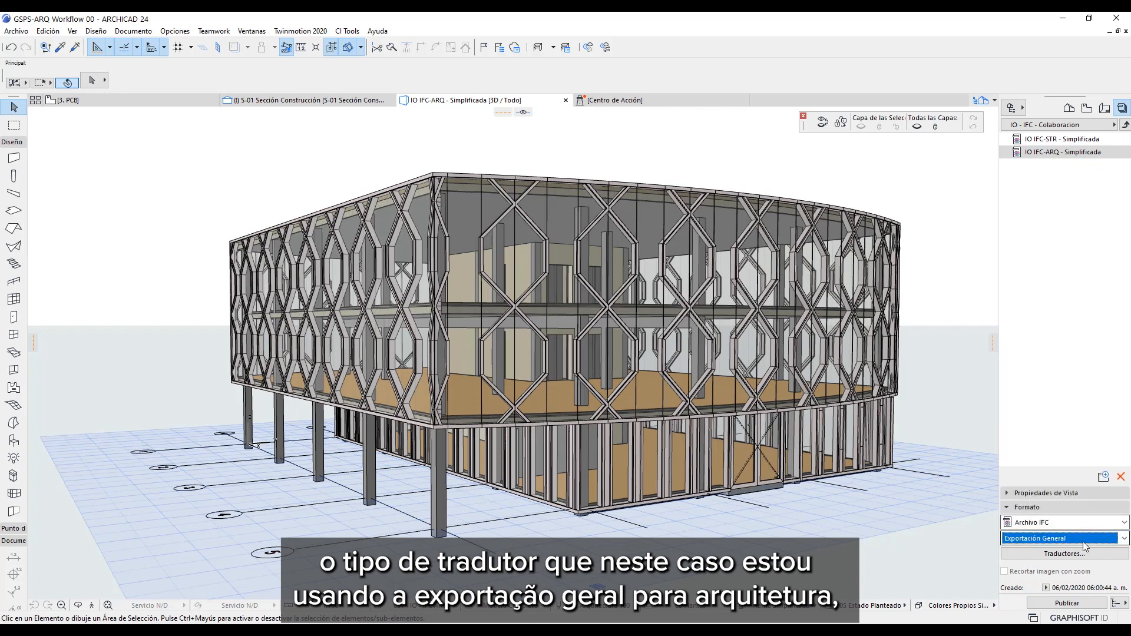
- Review the IFC export translators available for IO IFC-STR - Simplificada, keeping Exportación a Revit Structure Clasif. V2
click(1078, 139)
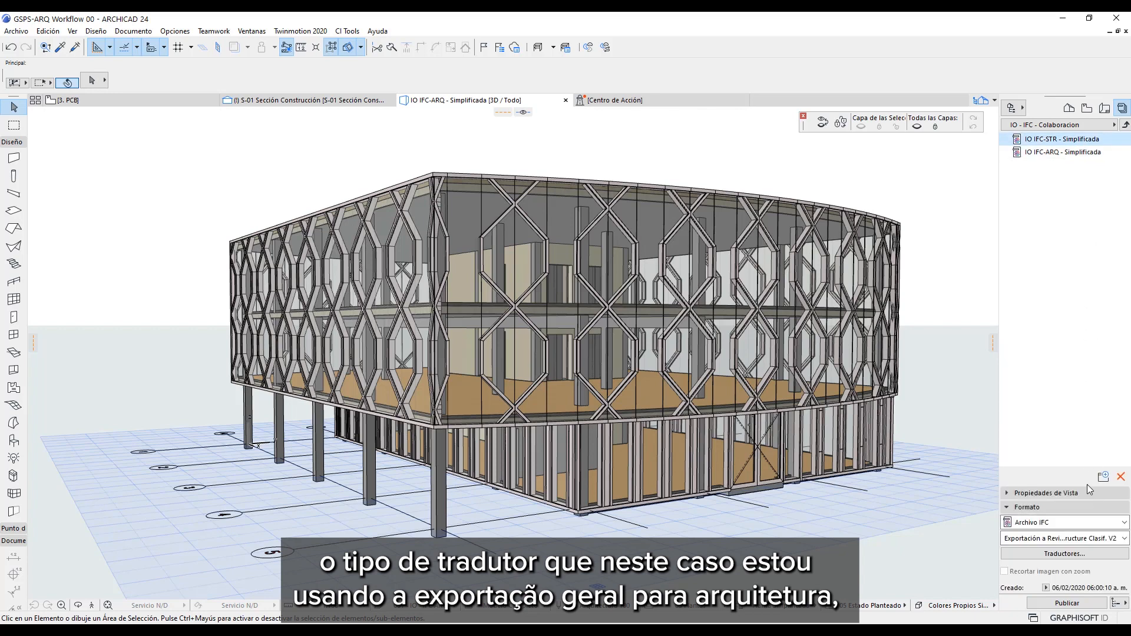
click(1097, 538)
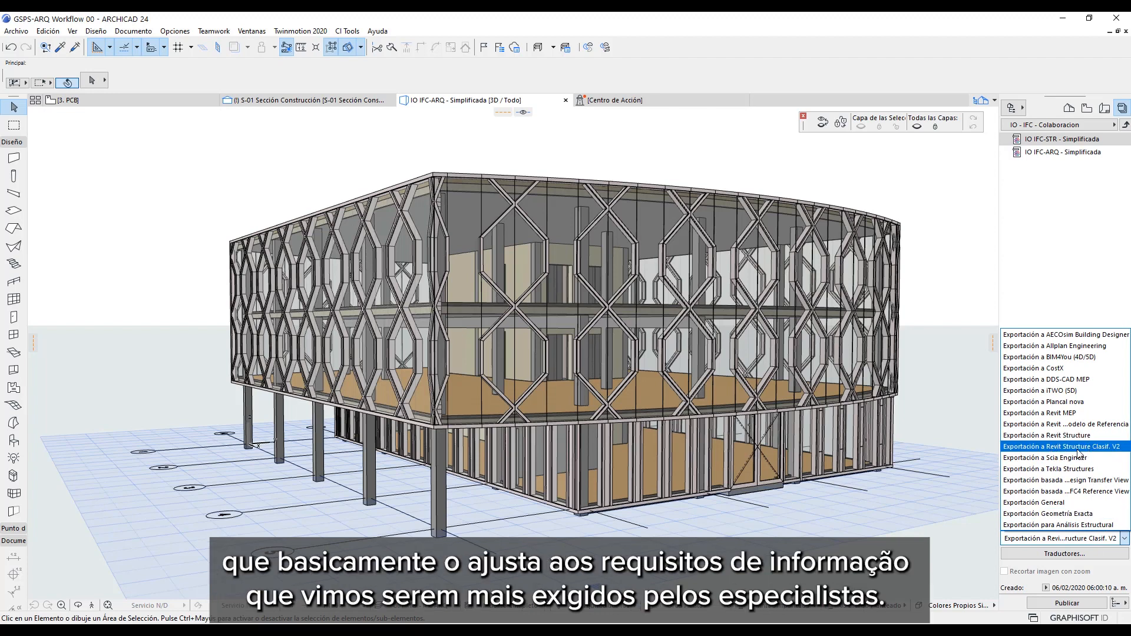
click(957, 438)
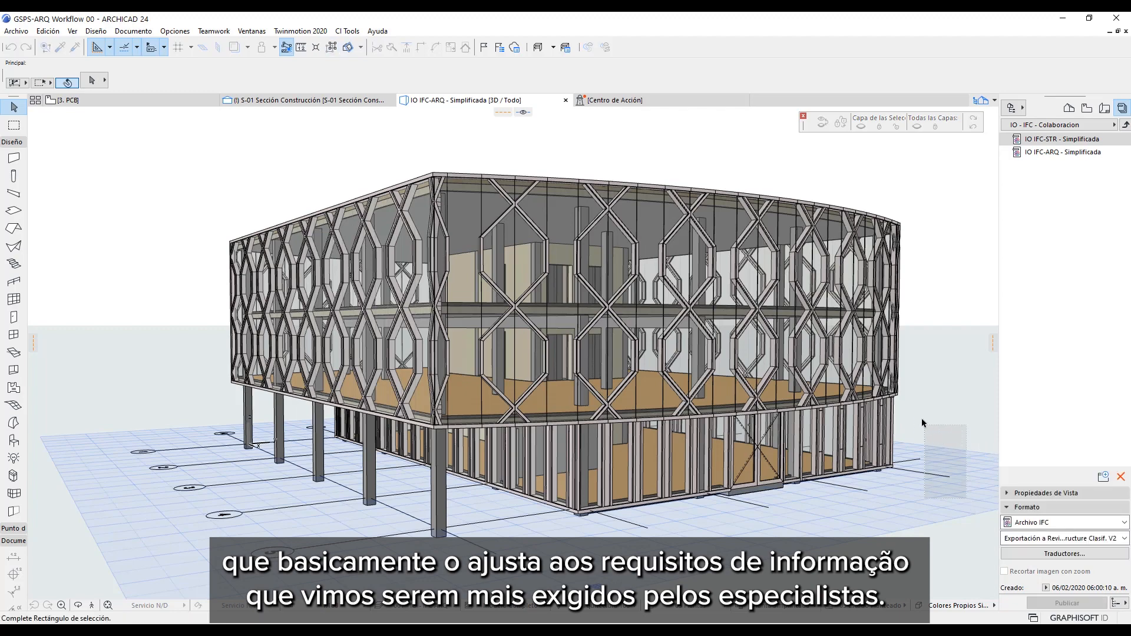
click(954, 483)
middle_drag(927, 463, 883, 405)
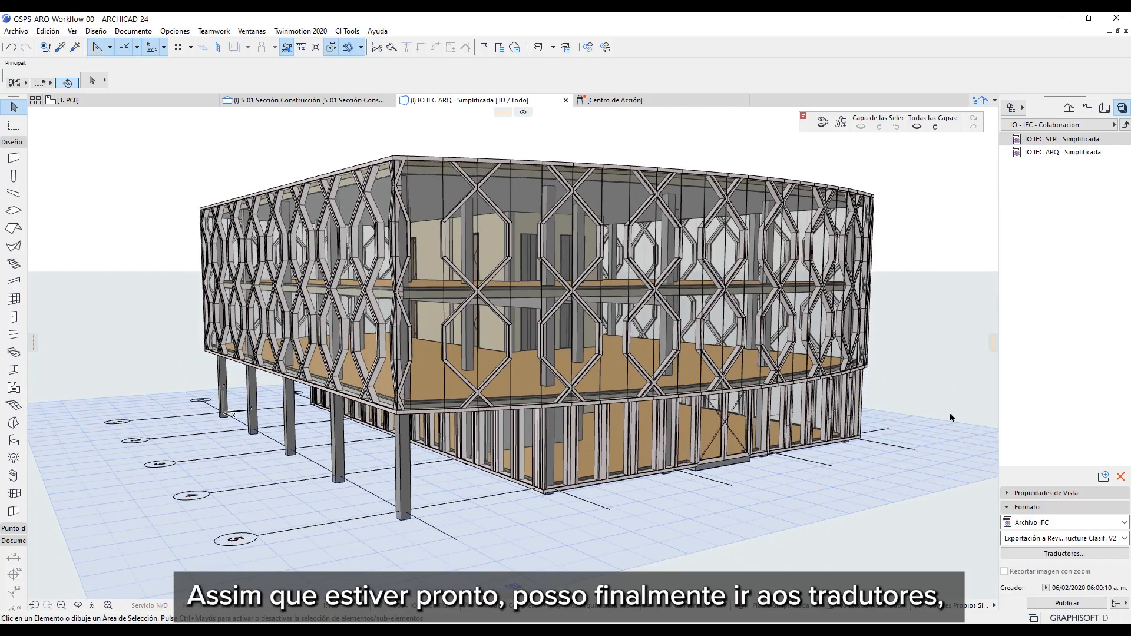
- Open the IFC translators and display the settings of the Exportación a Revit Structure Clasif. V2 export translator
click(16, 30)
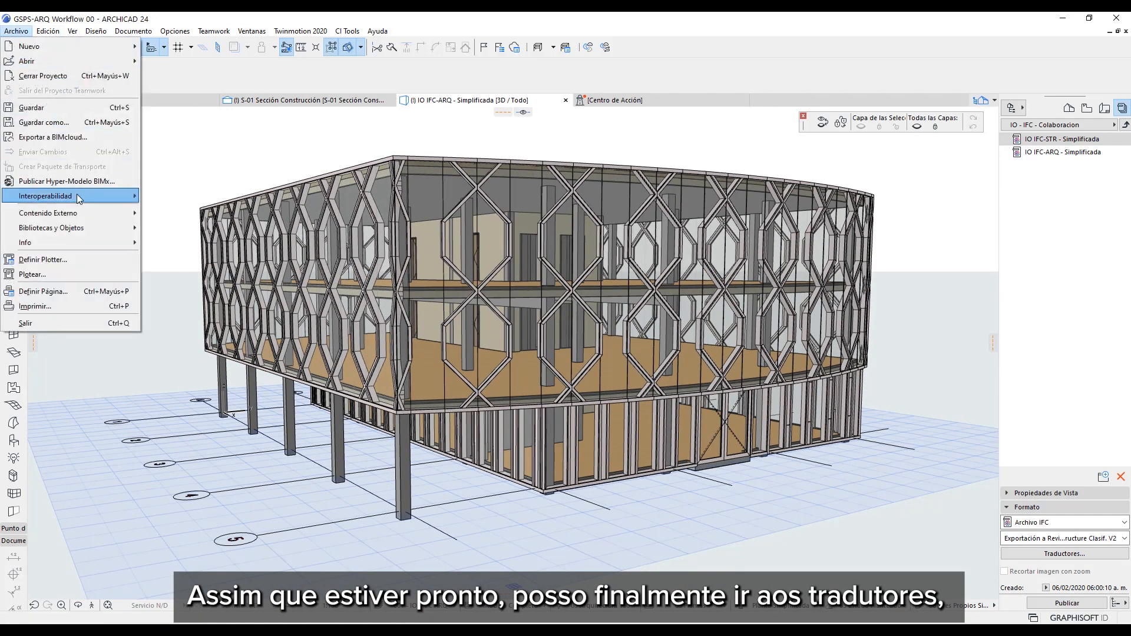
mouse_move(78, 196)
mouse_move(262, 209)
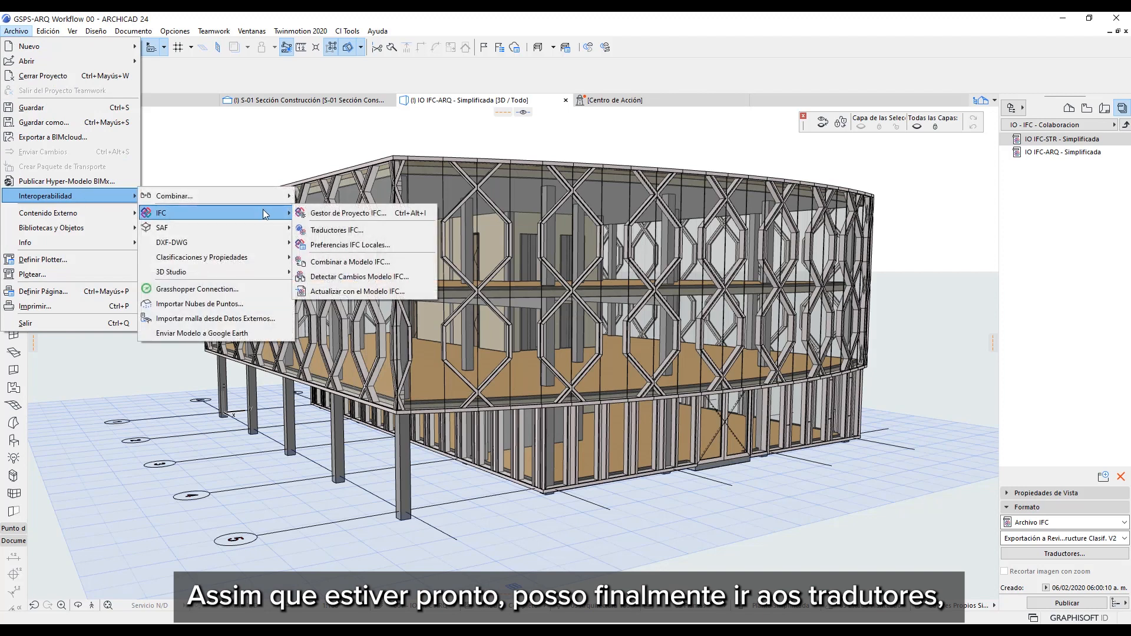
click(341, 229)
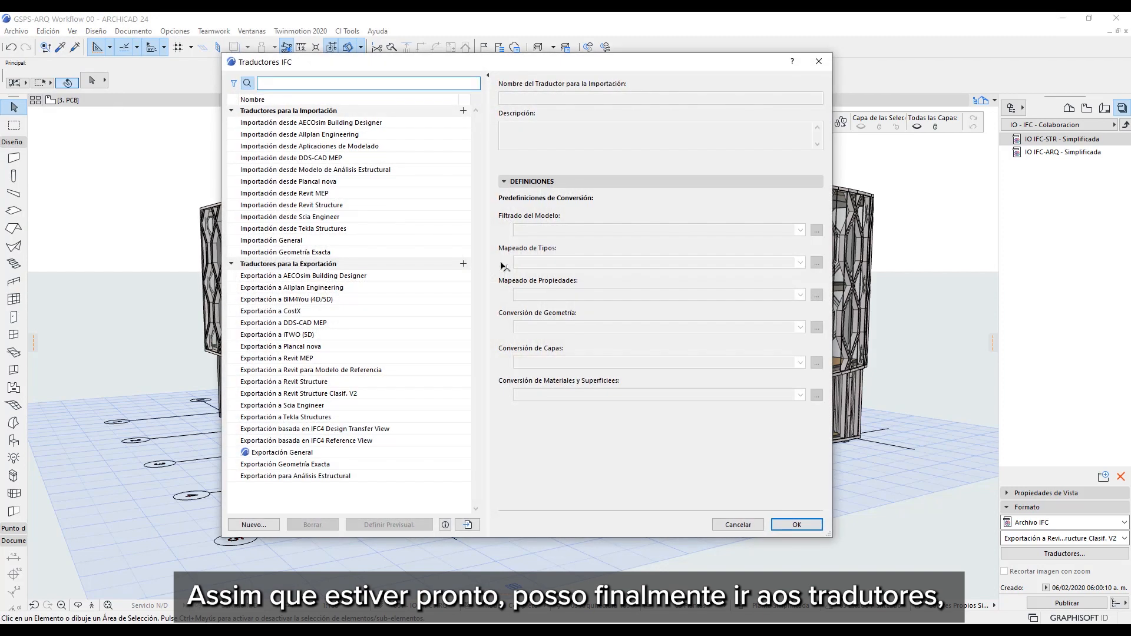
click(362, 395)
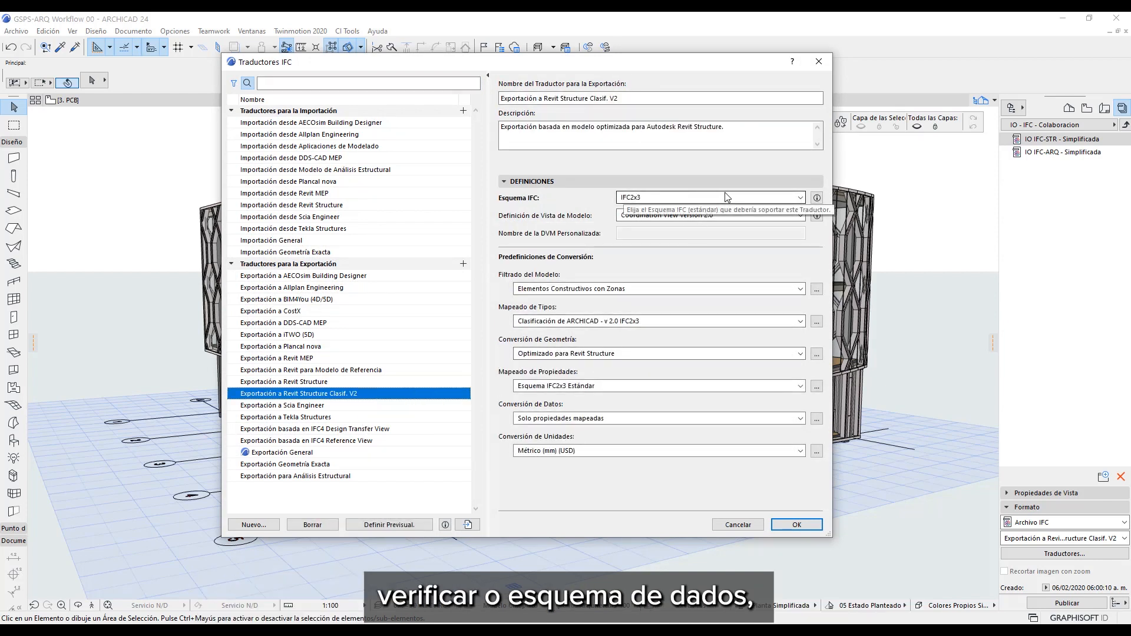
- Review the model view definition choices and the model filtering by structural function and IFC domain, keeping Coordination View Version 2.0 and Todos los Elementos
click(728, 216)
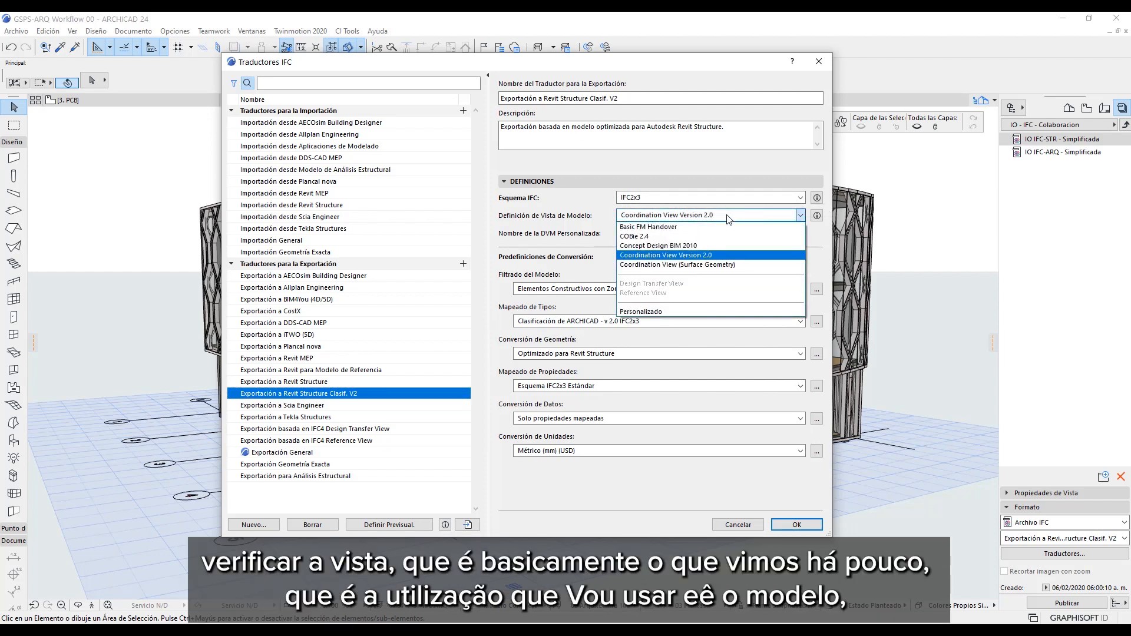
click(728, 215)
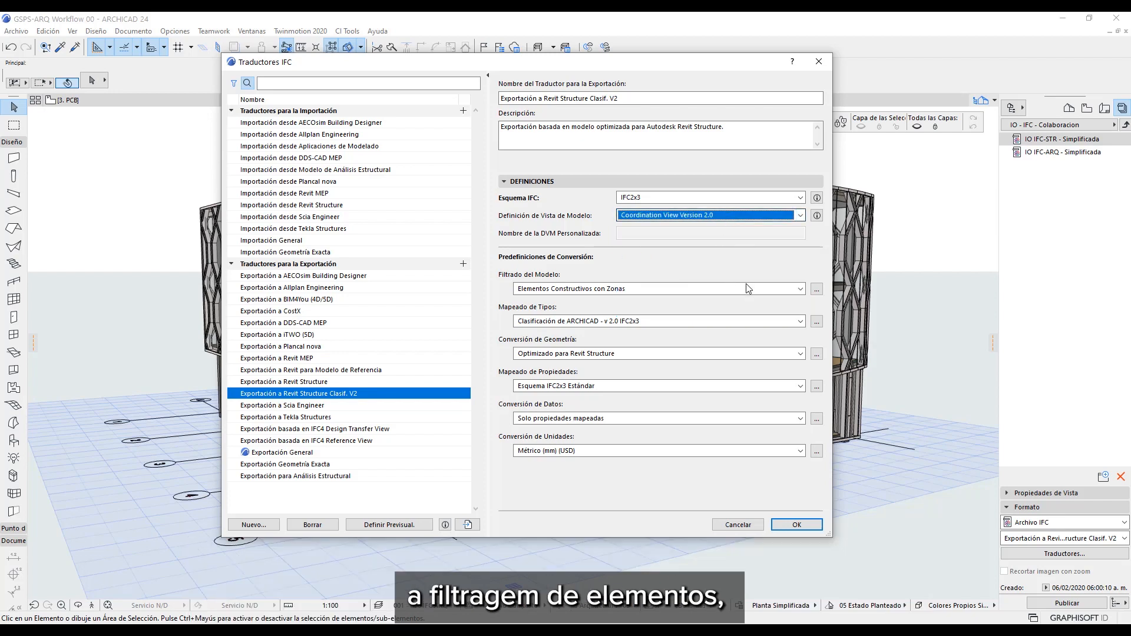
click(816, 288)
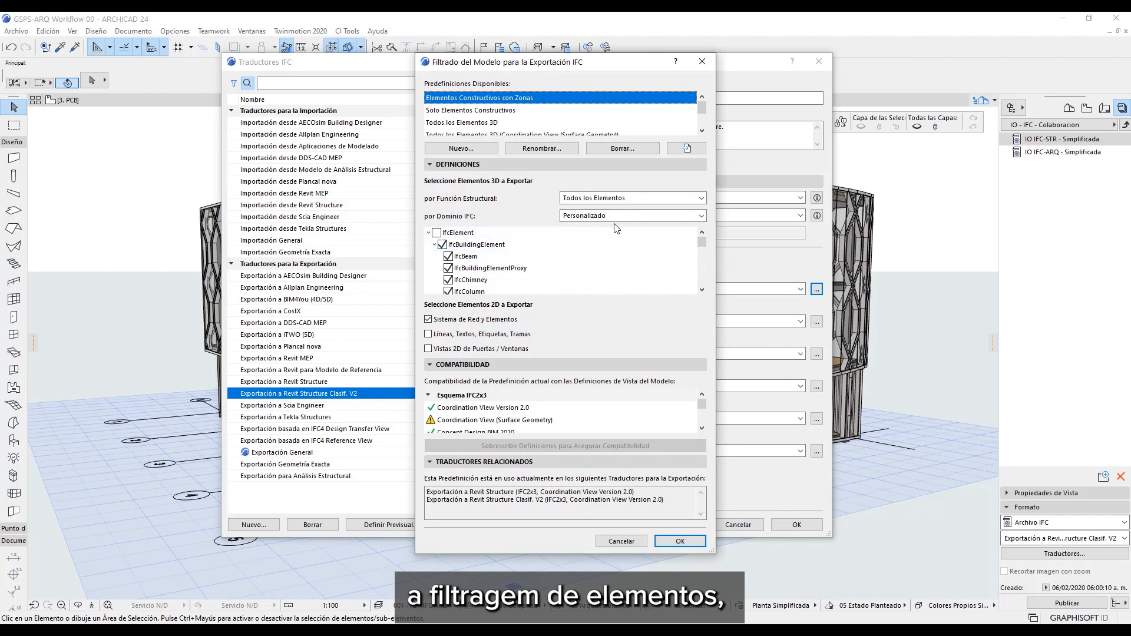
click(643, 199)
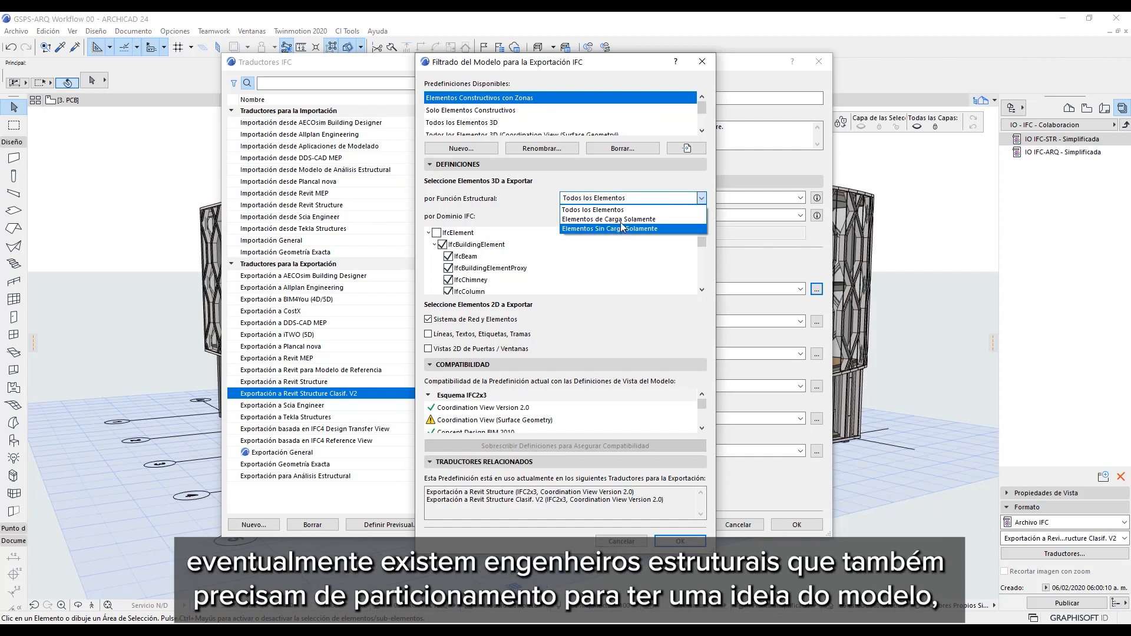
click(589, 210)
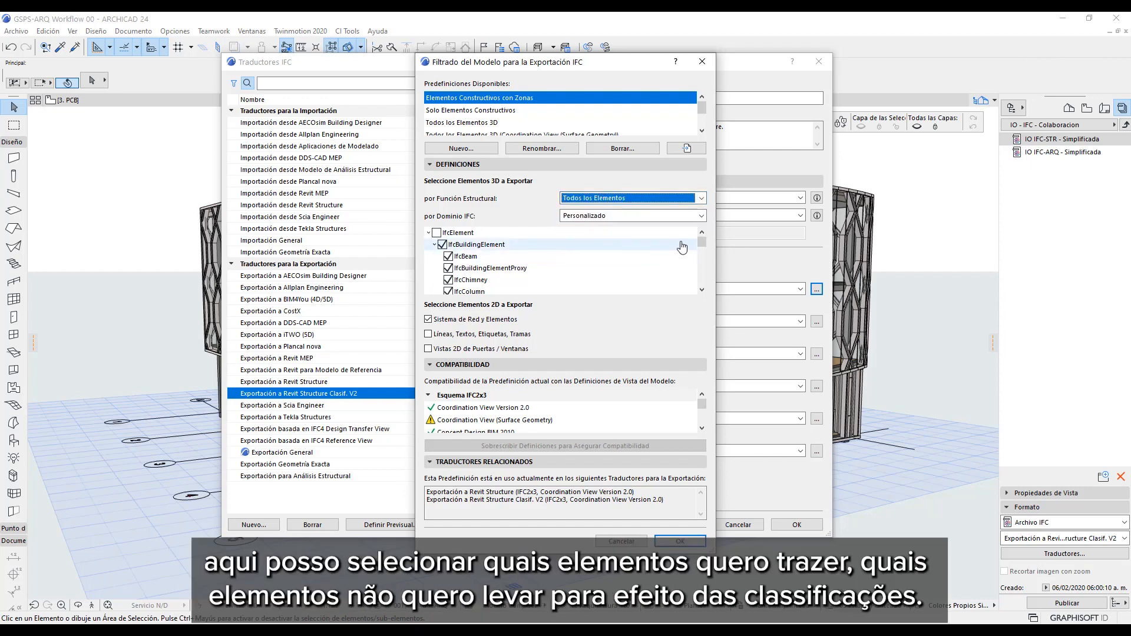
mouse_move(703, 244)
mouse_down()
mouse_move(705, 289)
mouse_move(701, 234)
mouse_up()
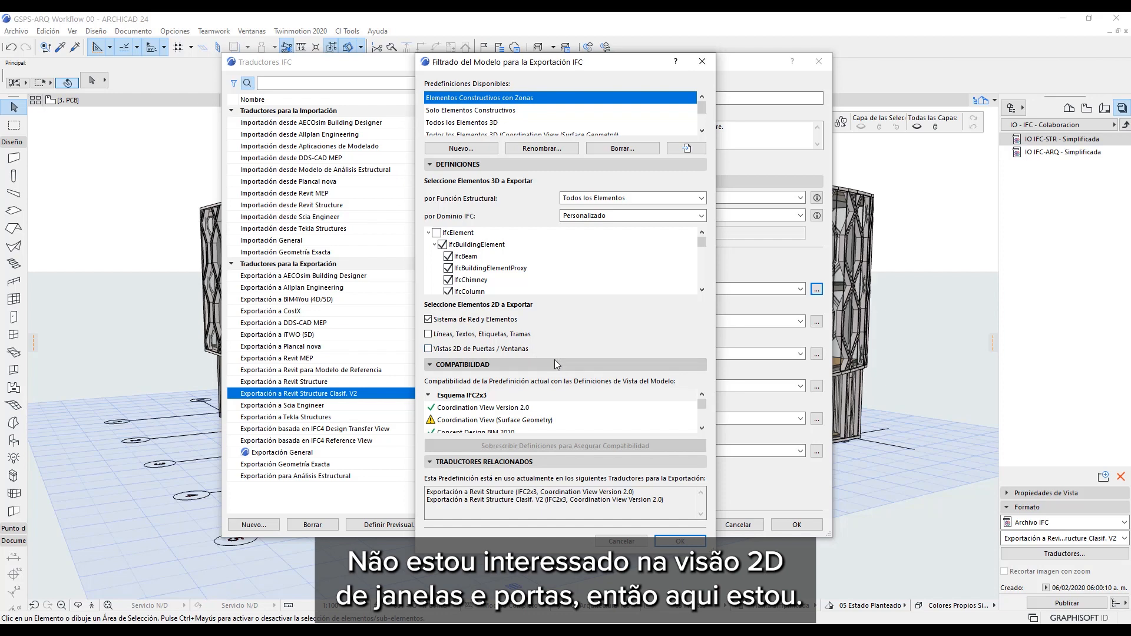
click(703, 62)
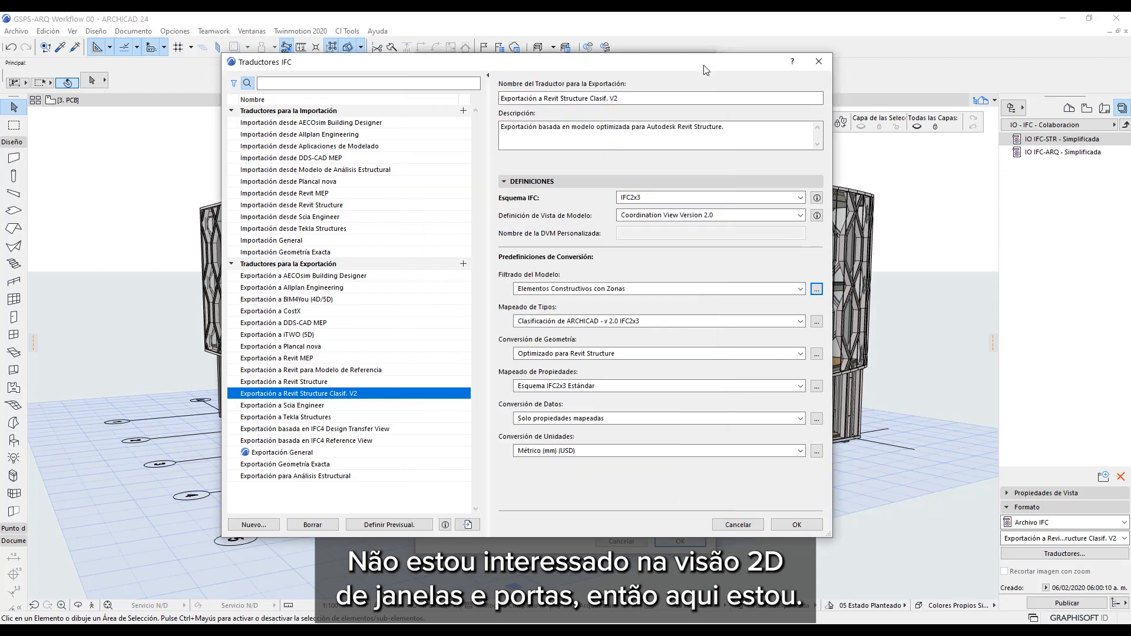
- Open the IFC type mapping of Clasificación de ARCHICAD - v 2.0 IFC2x3 and inspect the mapping of the Muro classification
click(817, 321)
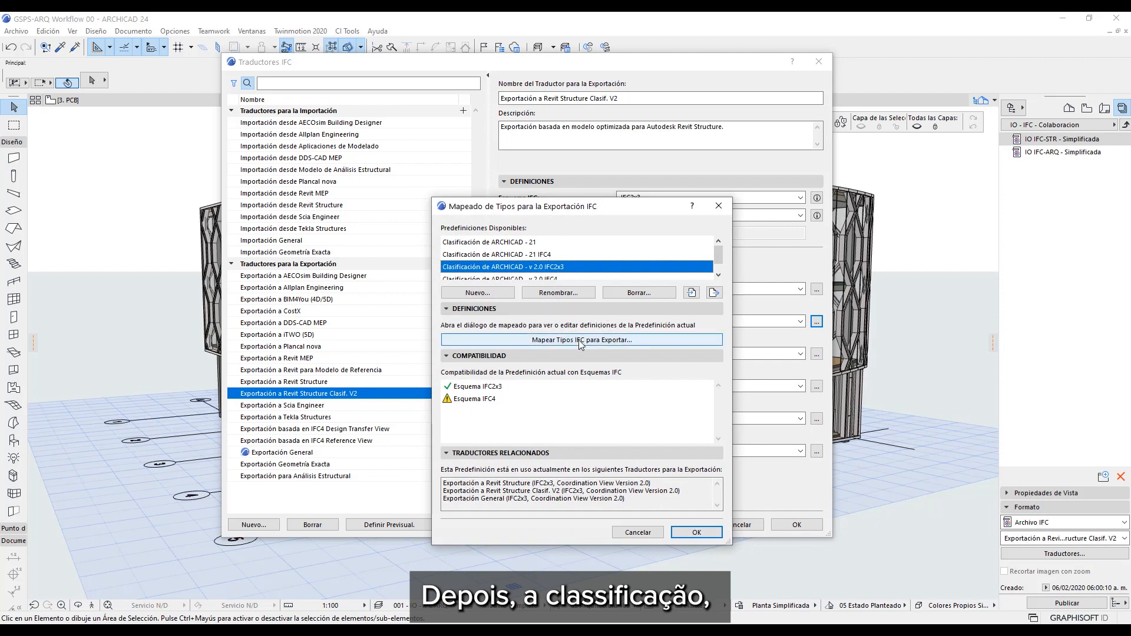
click(600, 343)
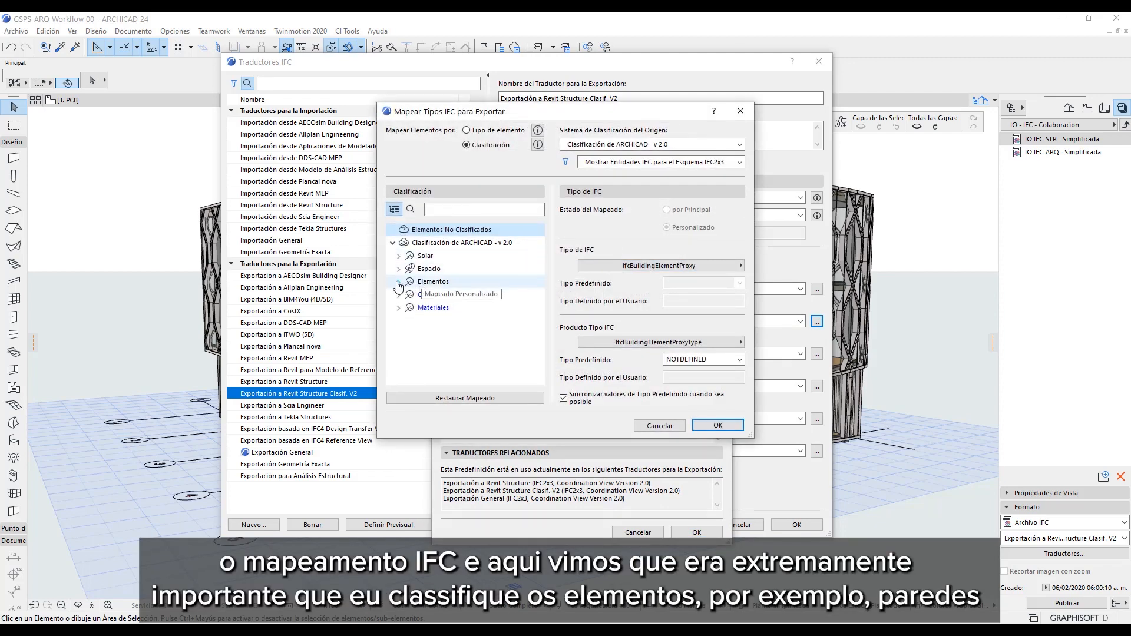
click(398, 282)
click(405, 295)
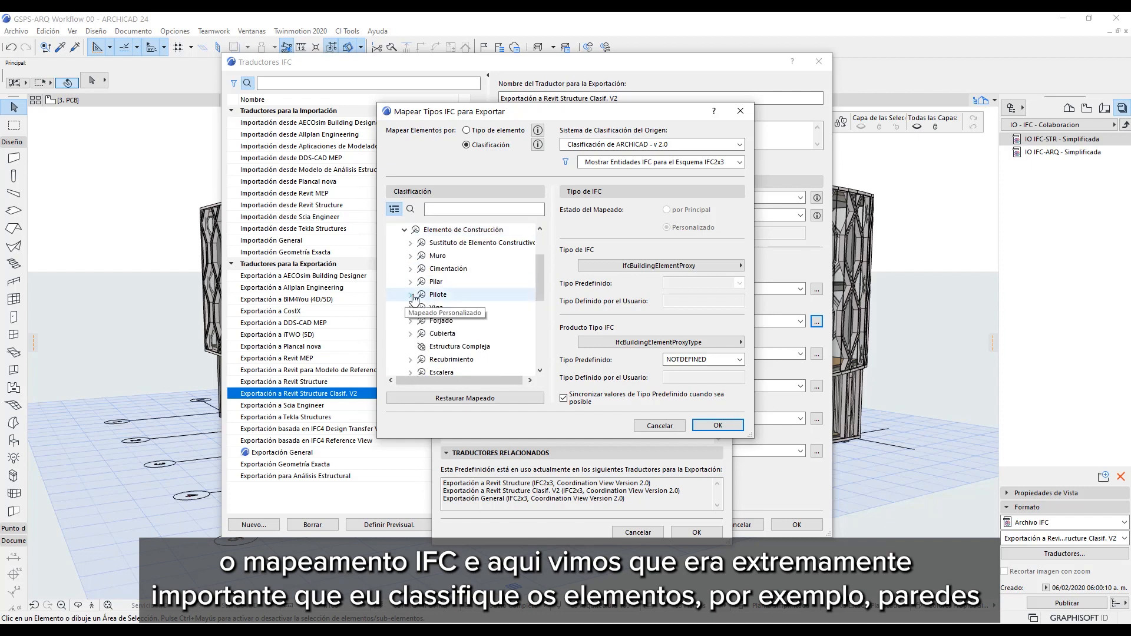
scroll(424, 262, down, 2)
click(411, 256)
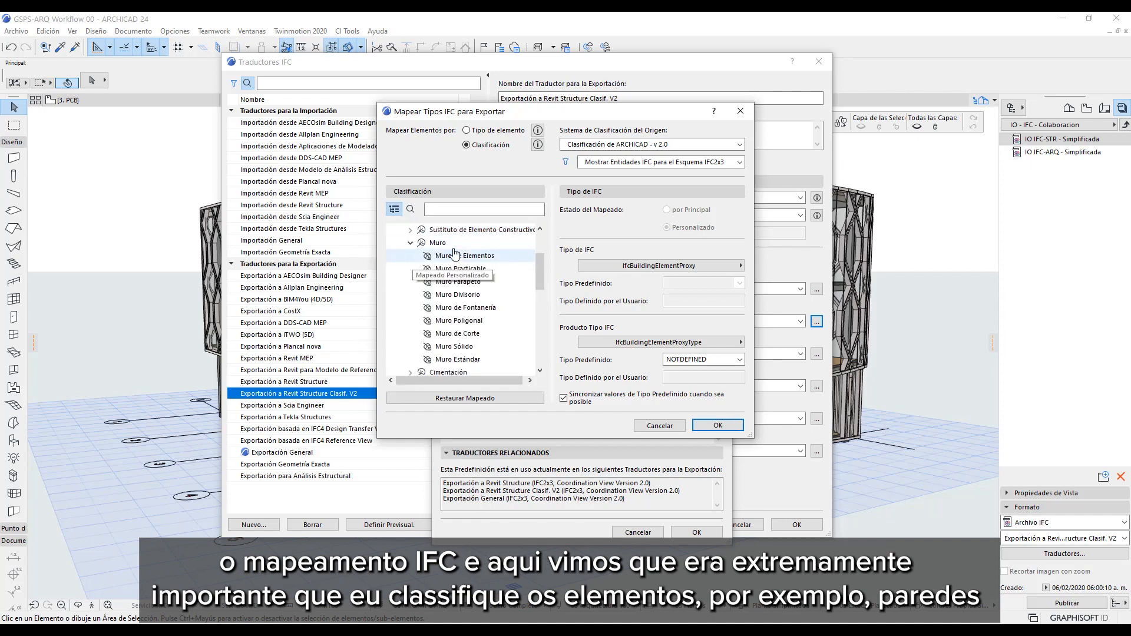
scroll(454, 251, down, 1)
click(450, 243)
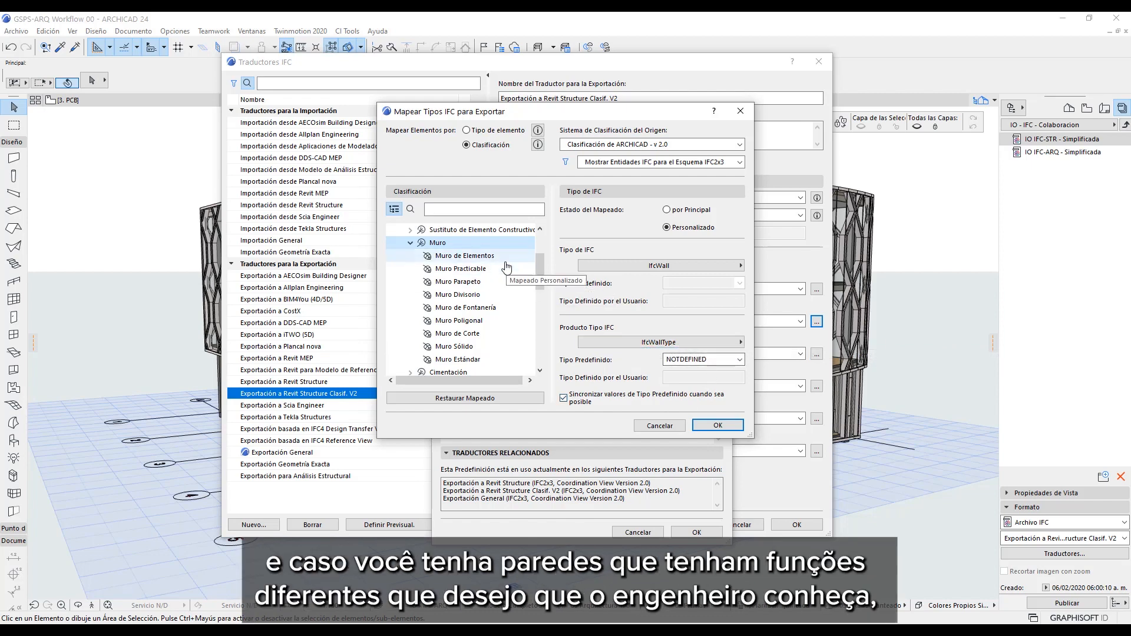
- Check the IFC types mapped to Muro de Corte, Muro Sólido and Muro Estándar, and leave the type mapping without changes
click(472, 333)
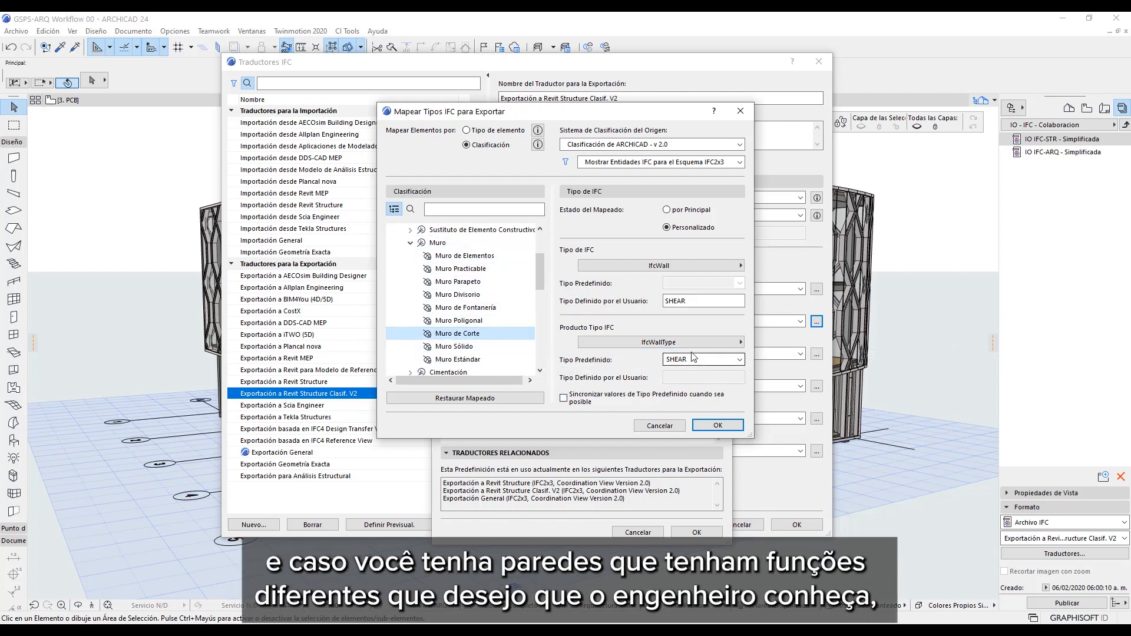
click(484, 346)
click(488, 360)
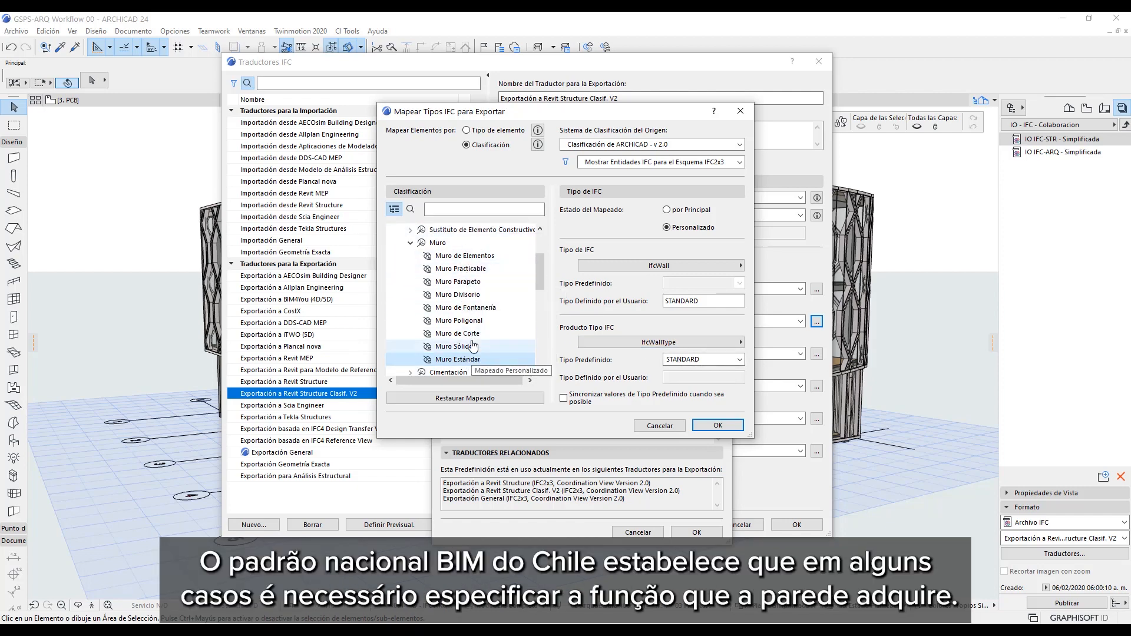
click(669, 428)
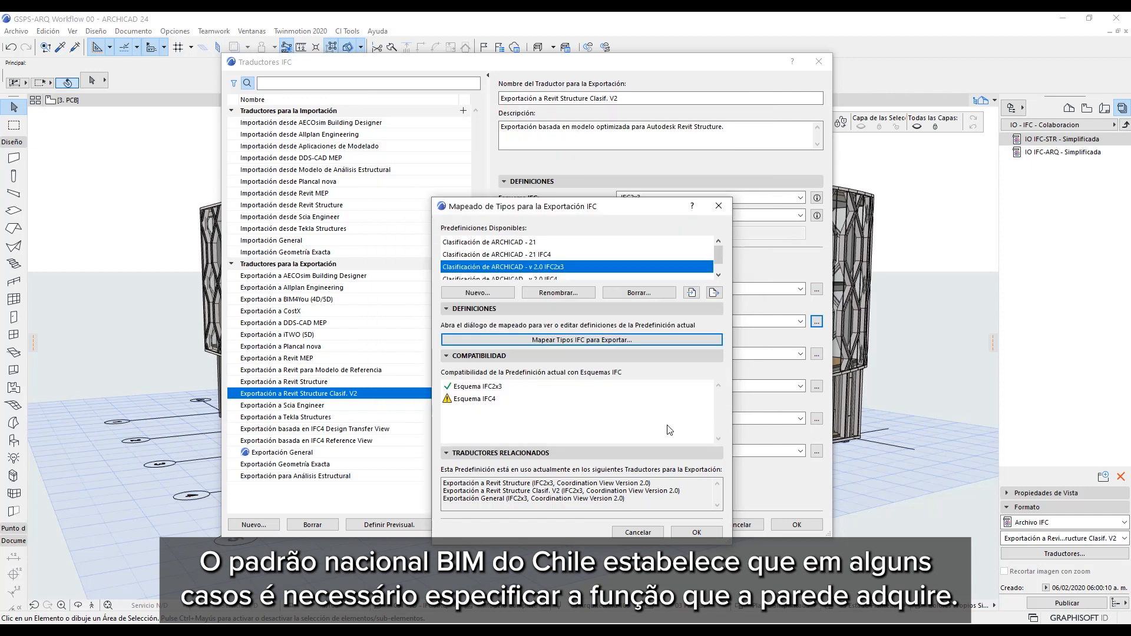
click(718, 206)
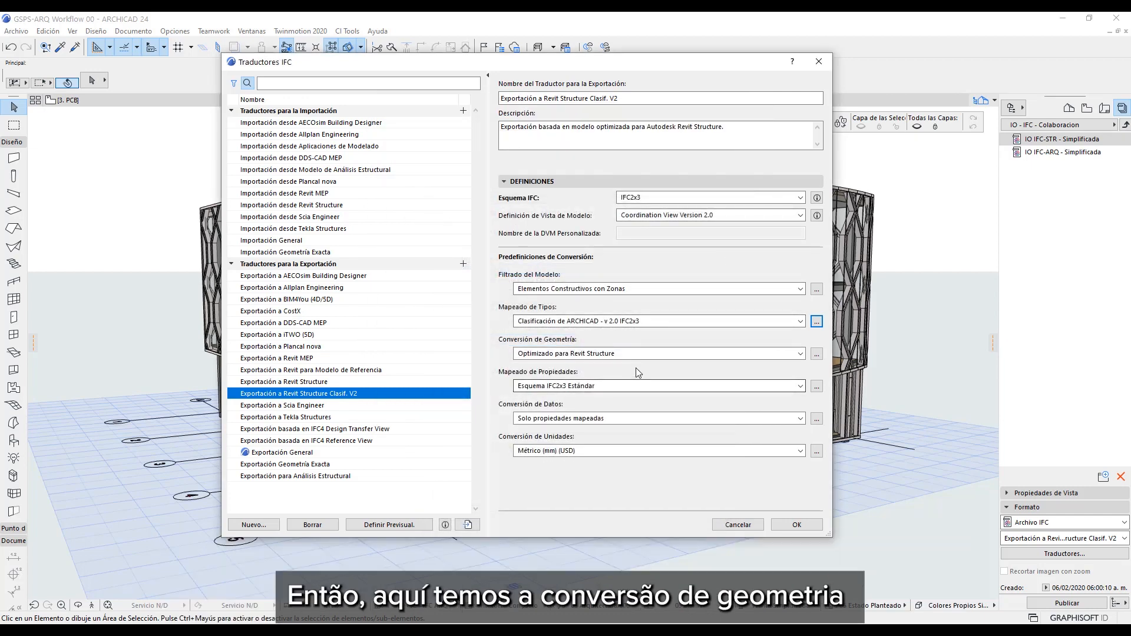
- Review the Optimizado para Revit Structure geometry conversion and the IfcBeam Name mapping rule in Esquema IFC2x3 Estándar
click(816, 354)
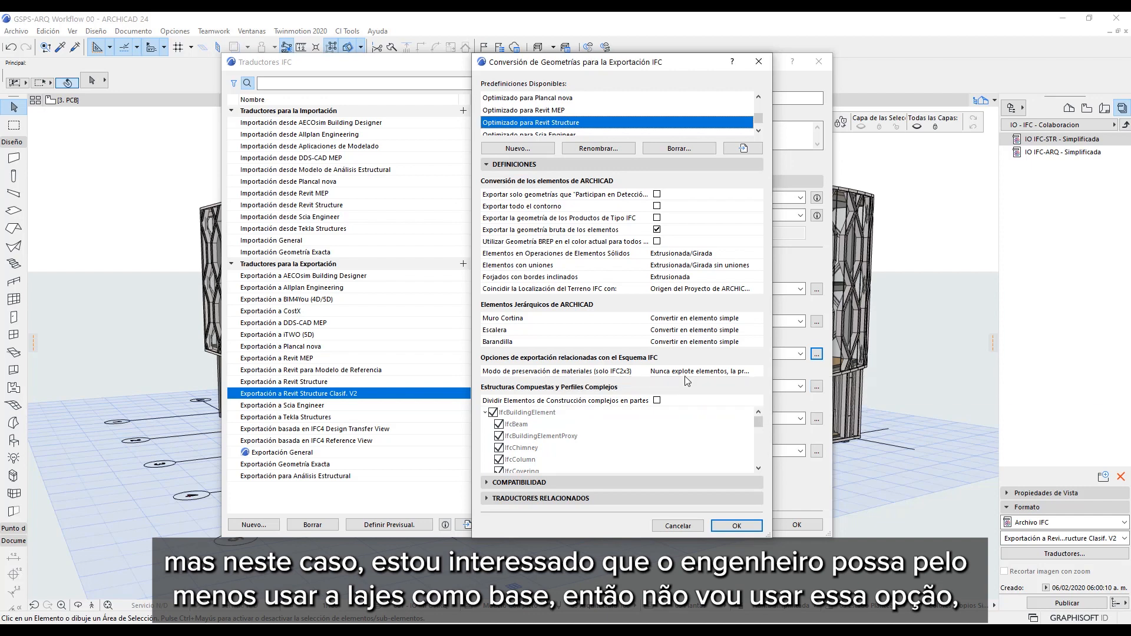
click(732, 525)
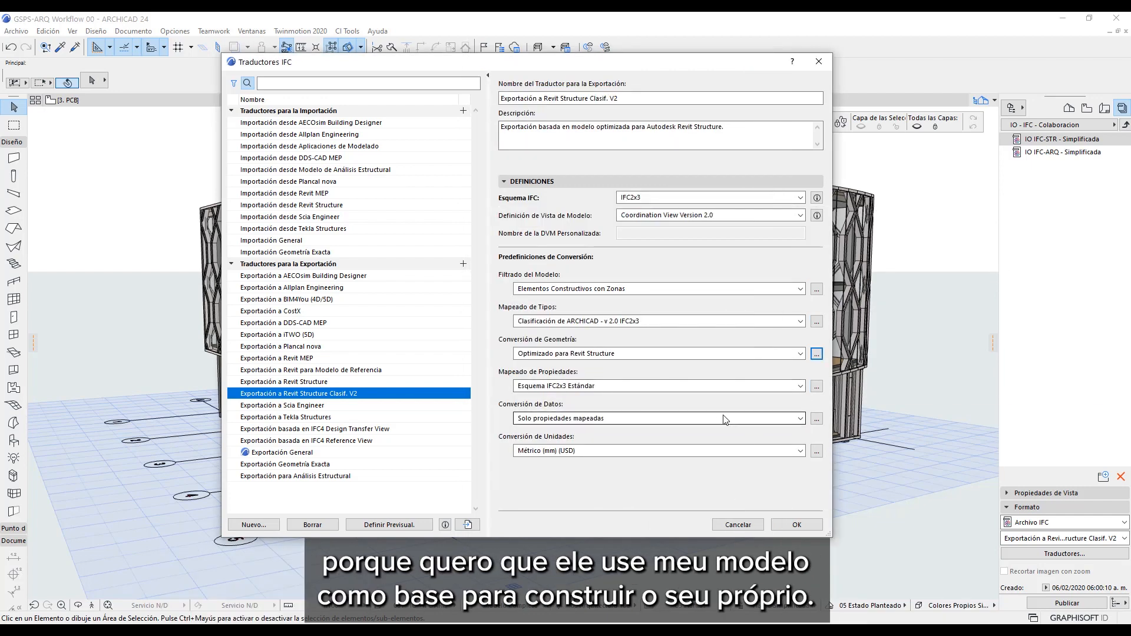
click(815, 386)
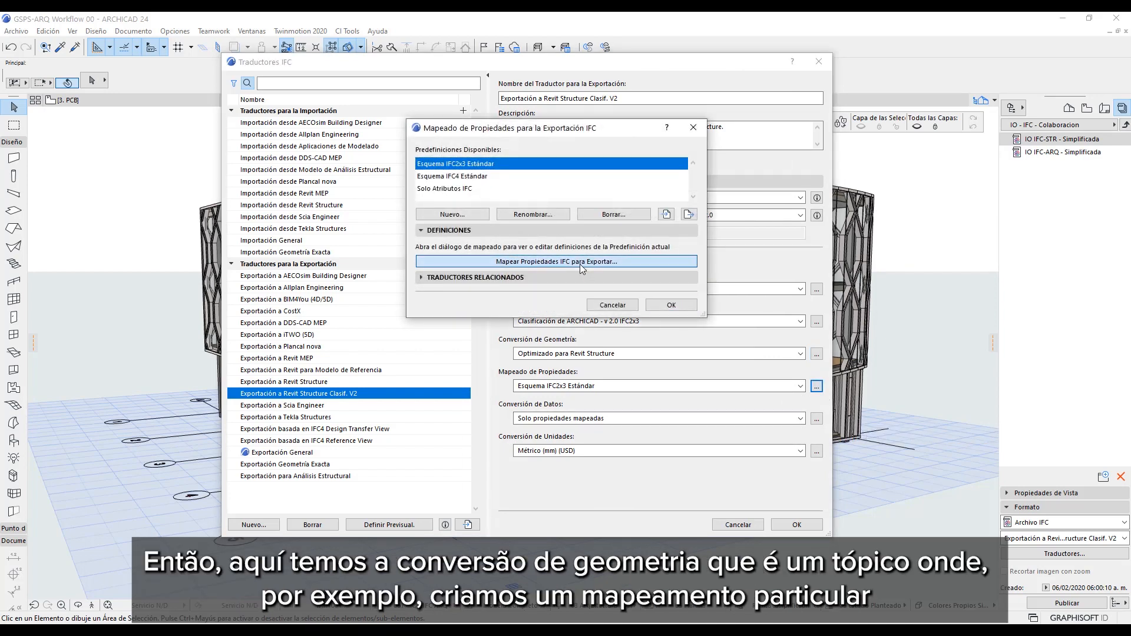
click(579, 263)
click(383, 336)
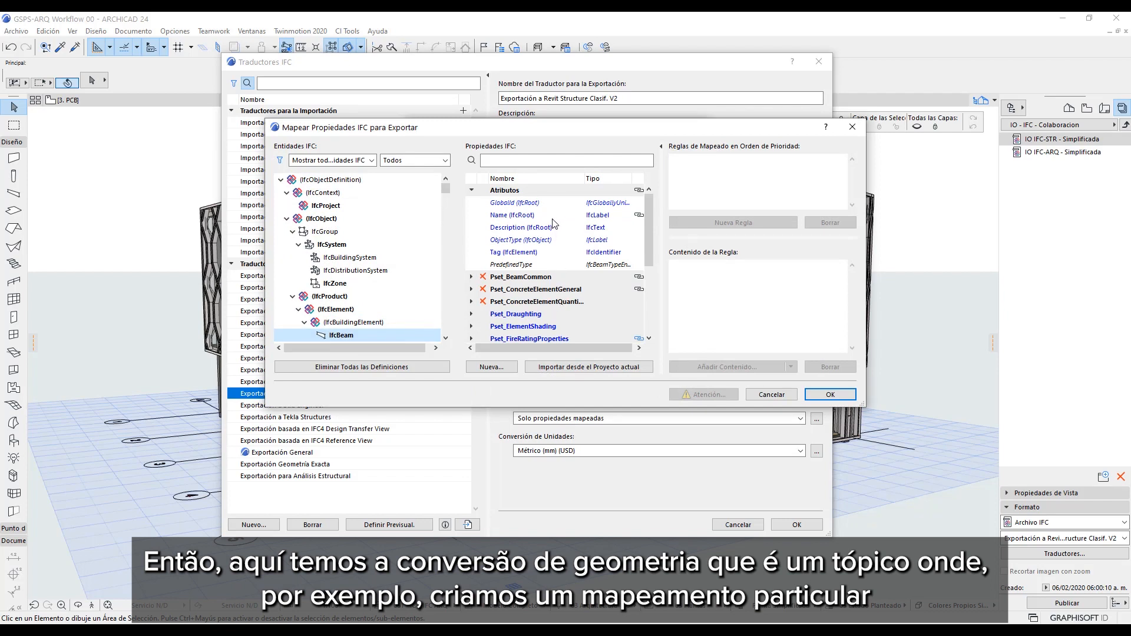
click(533, 215)
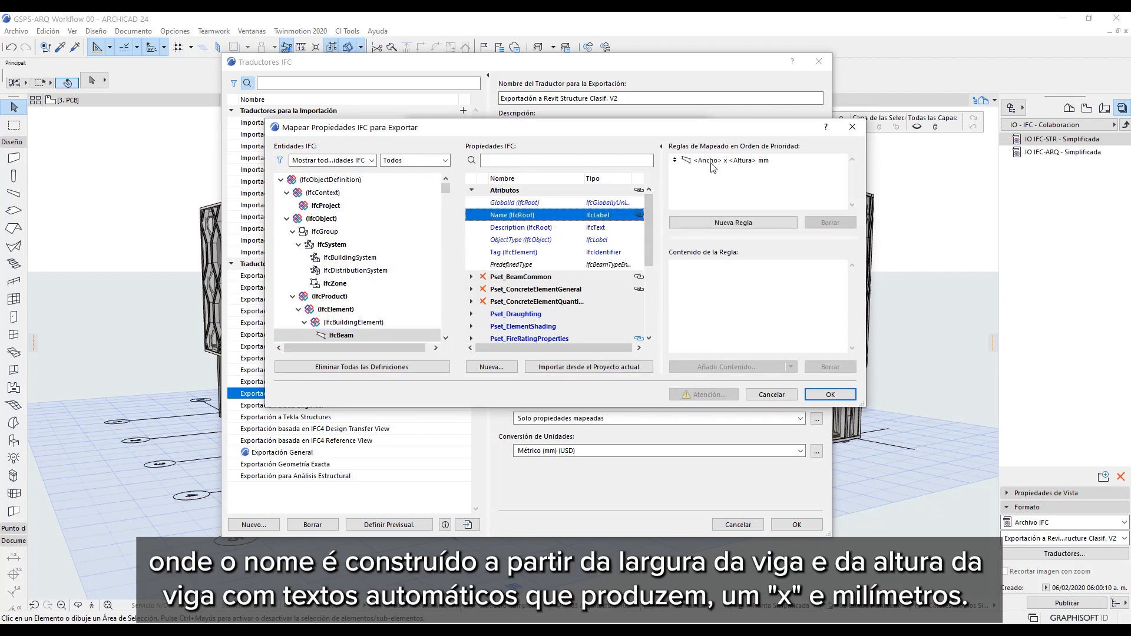
click(712, 163)
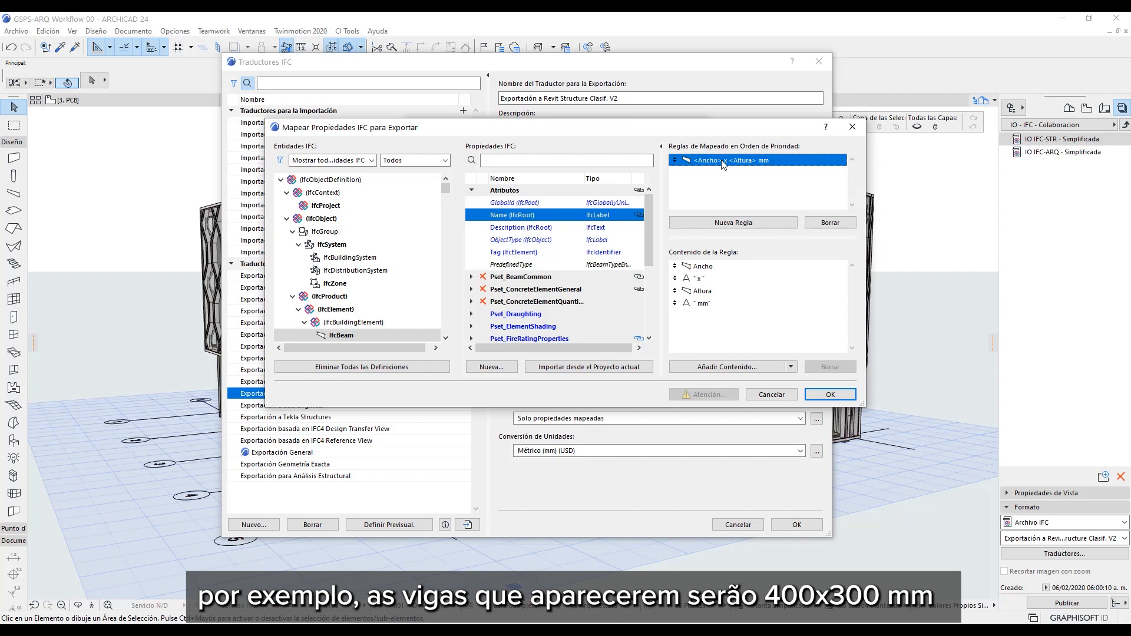
click(825, 395)
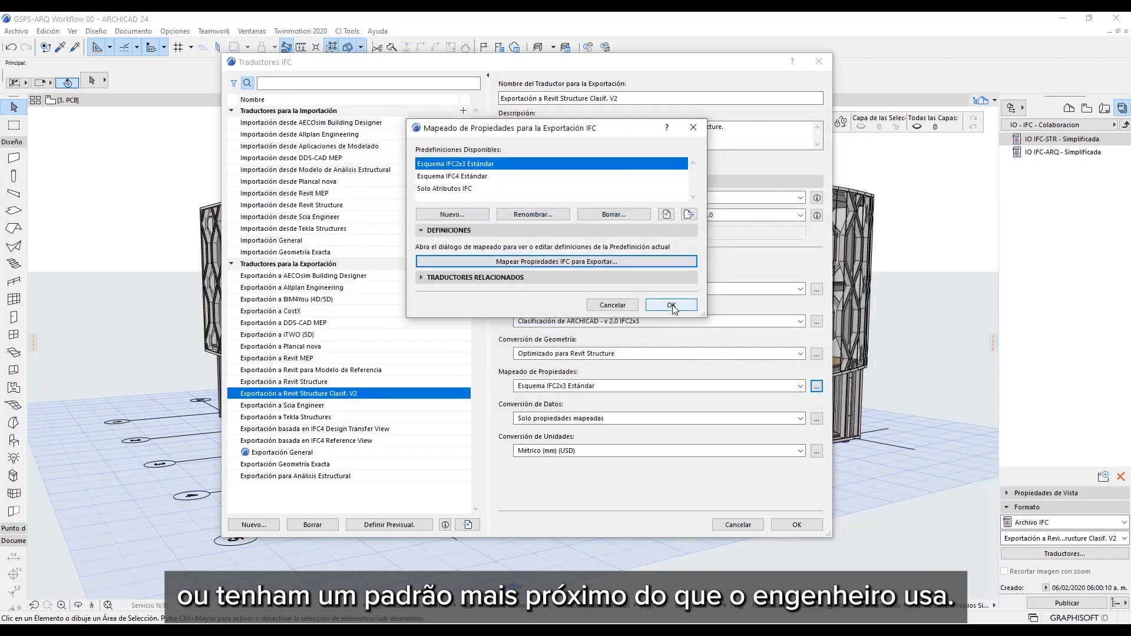
click(672, 305)
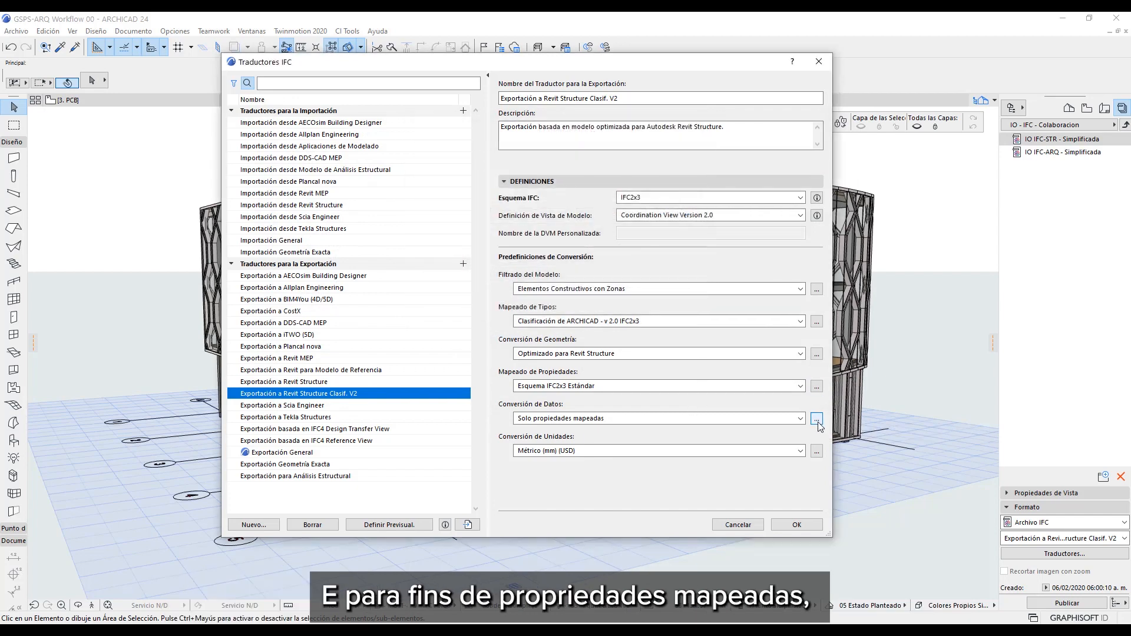
- Duplicate the Solo propiedades mapeadas data conversion preset as Solo propiedades mapeadas V2
click(817, 419)
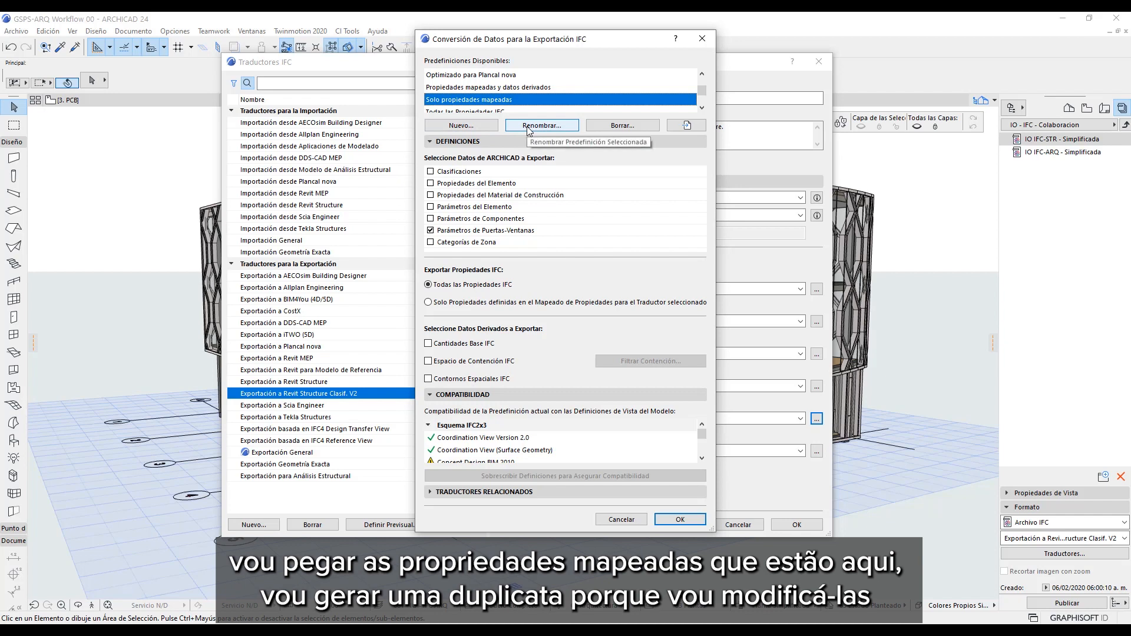
click(461, 125)
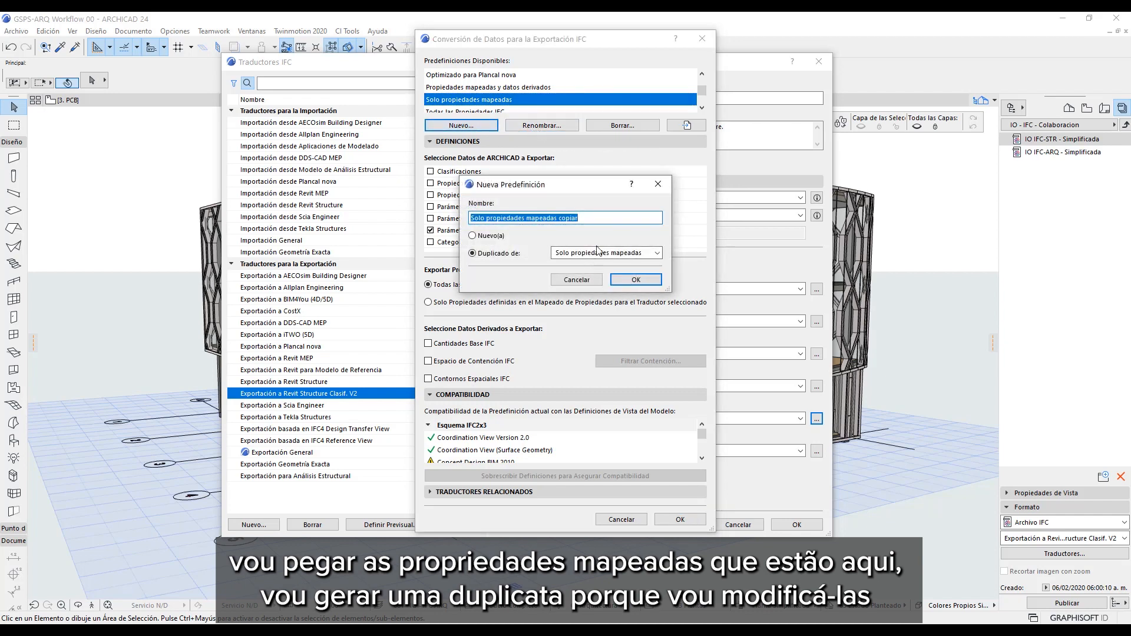
click(592, 215)
drag(592, 216, 566, 217)
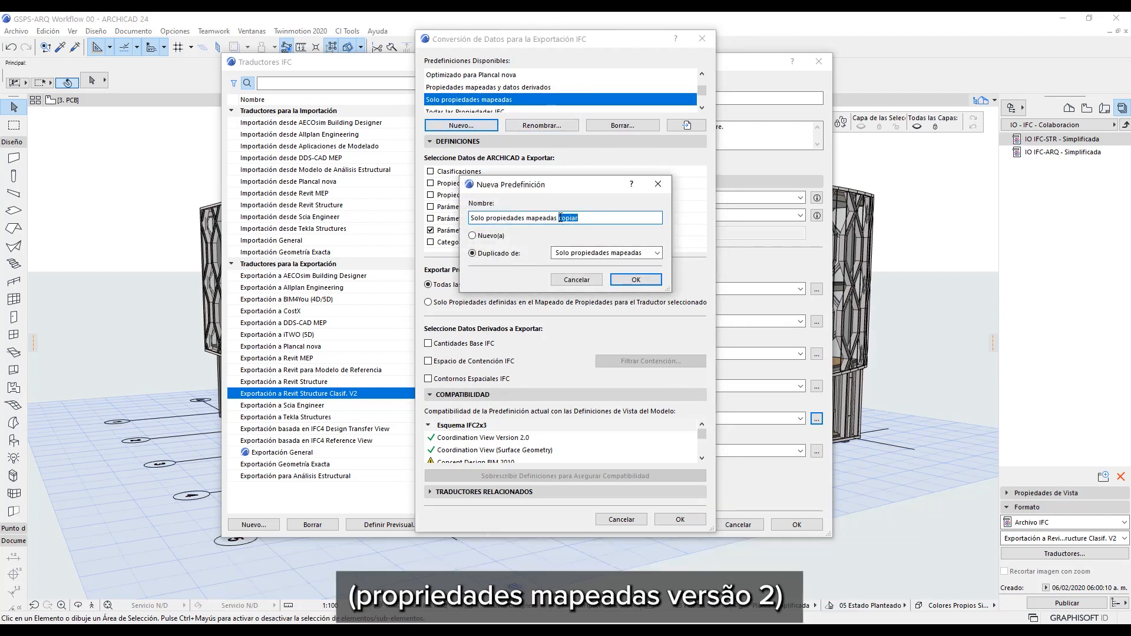
key(BackSpace)
text(V2)
click(653, 281)
- Exclude door-window parameters from the V2 preset, include building material properties and element parameters, and export only properties defined in the translator's mapping
click(431, 229)
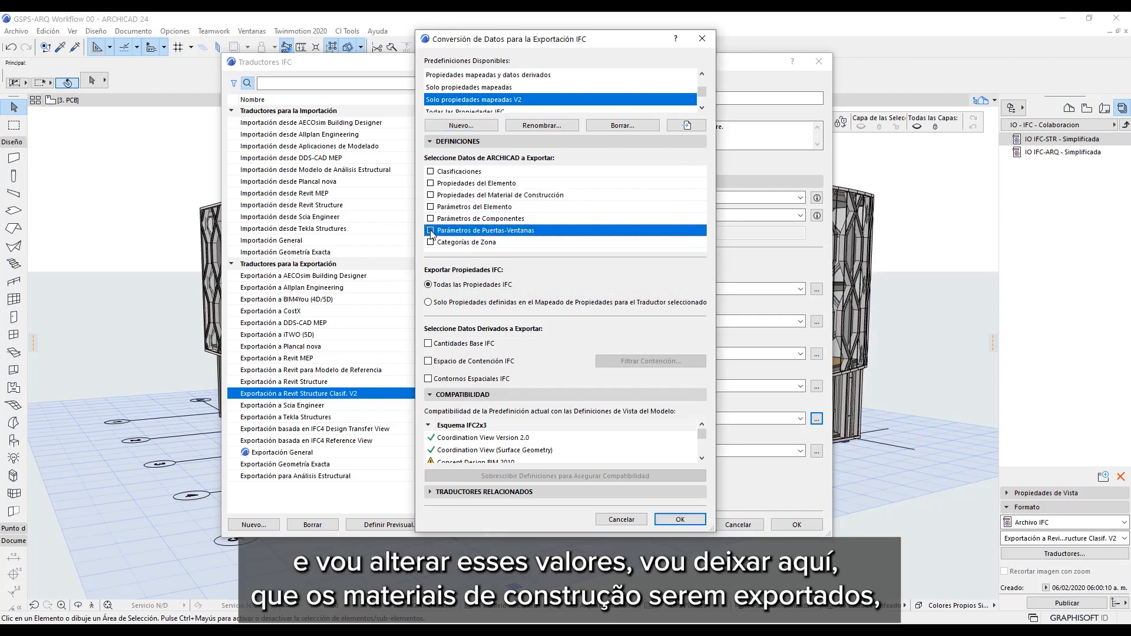
click(431, 197)
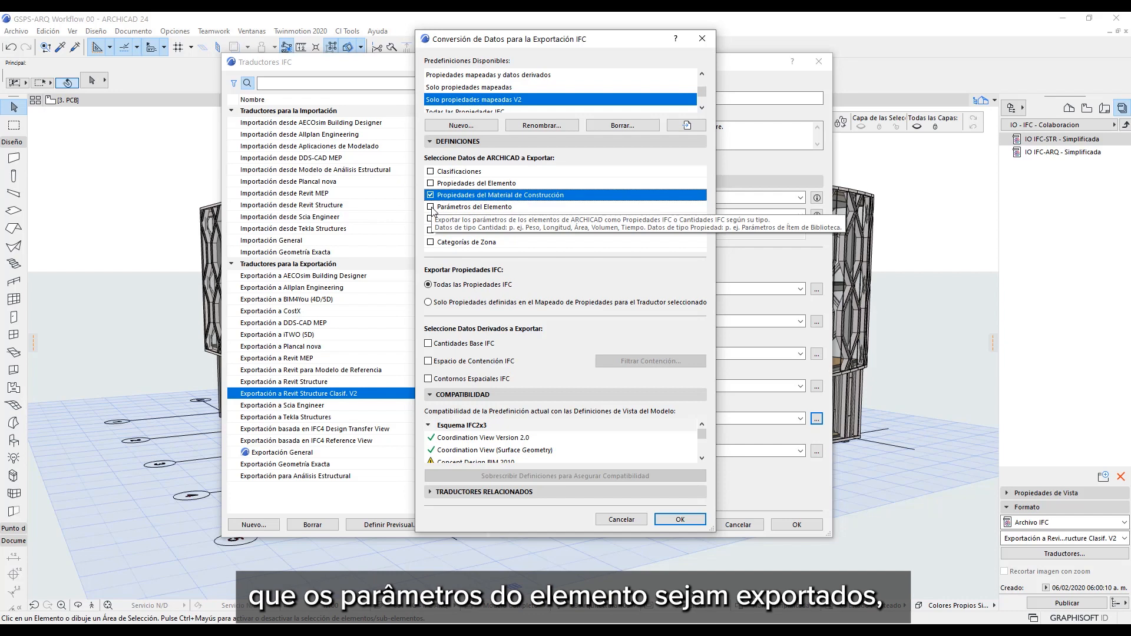
click(430, 206)
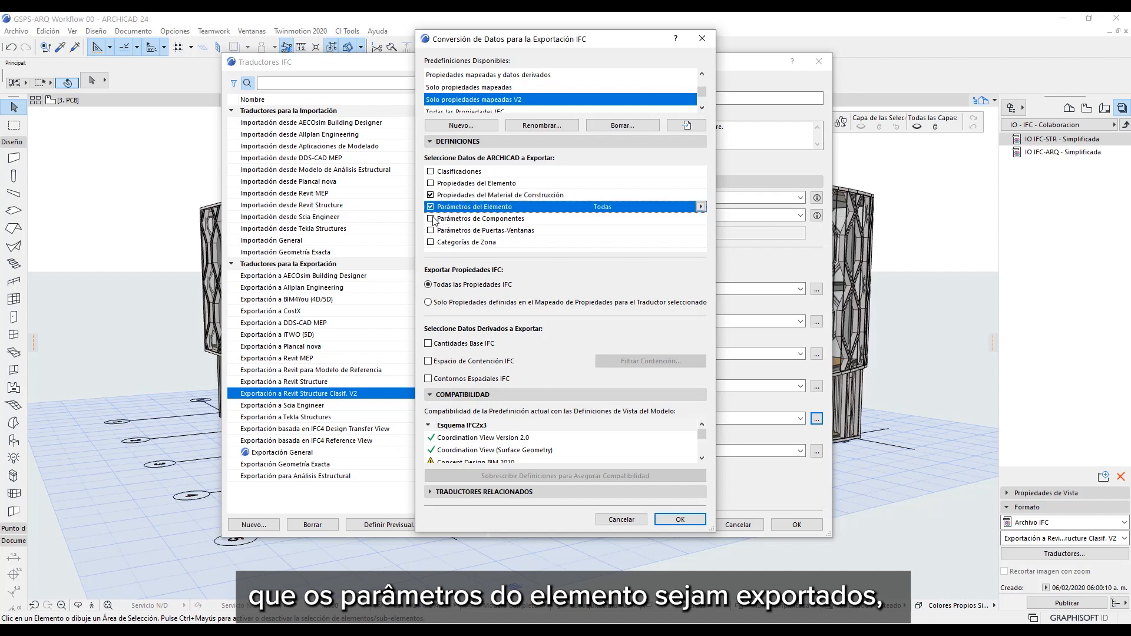
click(429, 303)
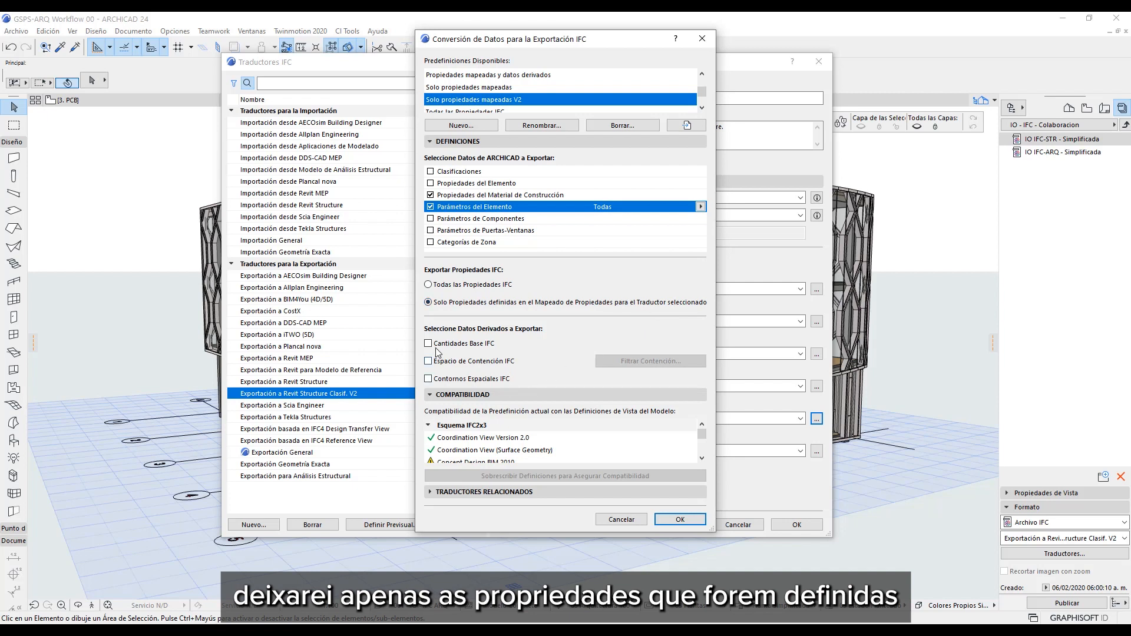
- Include Cantidades Base IFC, Espacio de Contención IFC and Contornos Espaciales IFC as derived data in the V2 preset, and accept it
click(429, 344)
click(429, 361)
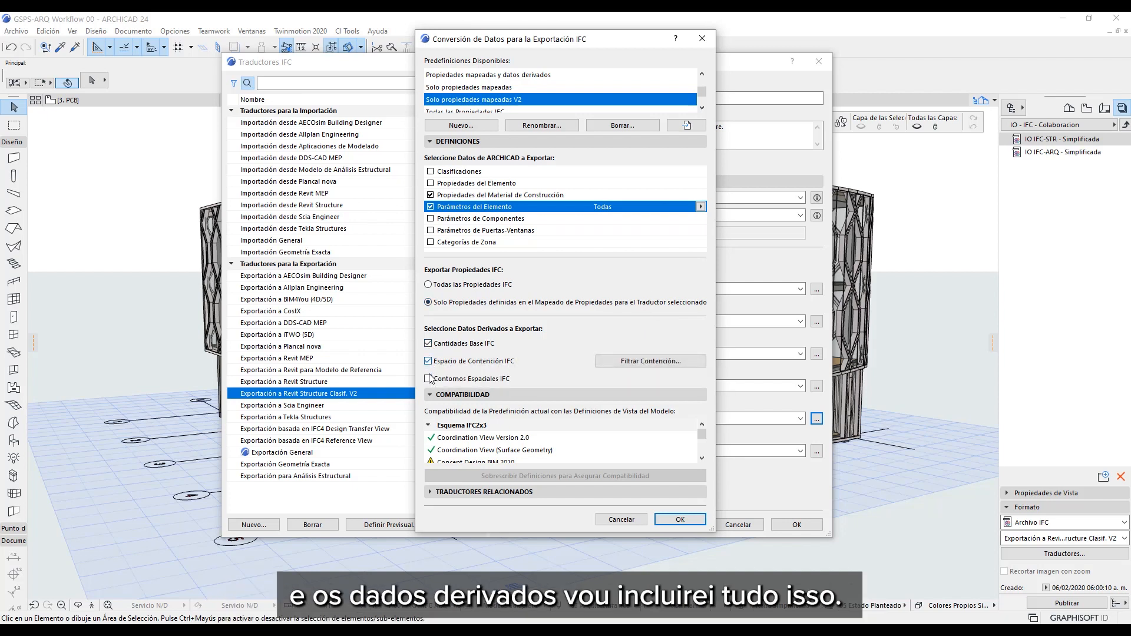
click(429, 379)
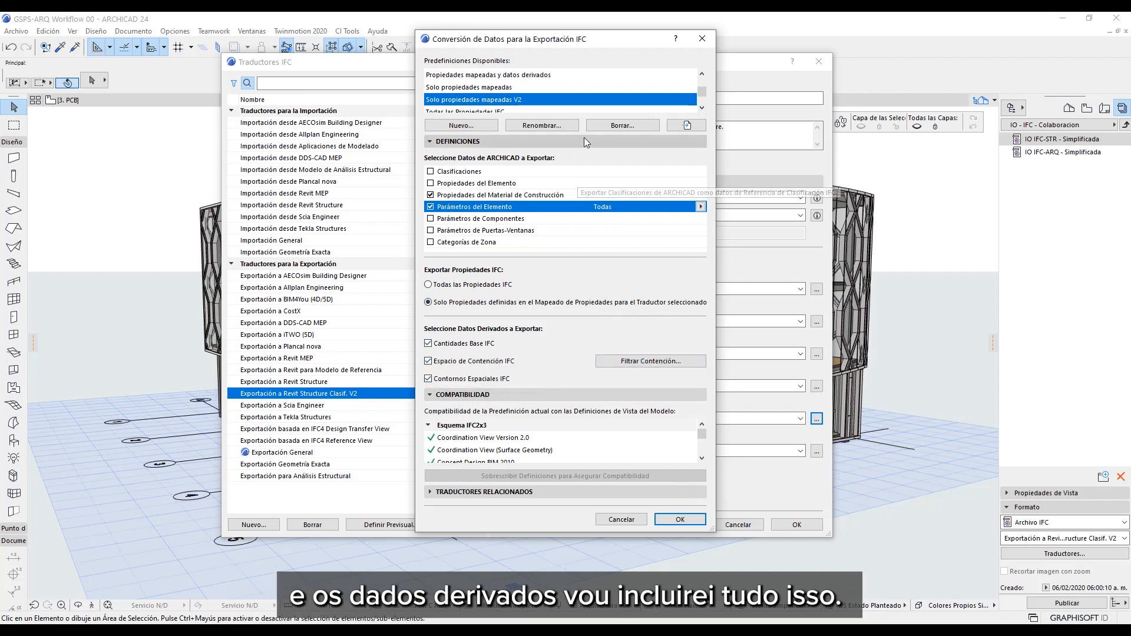
click(680, 519)
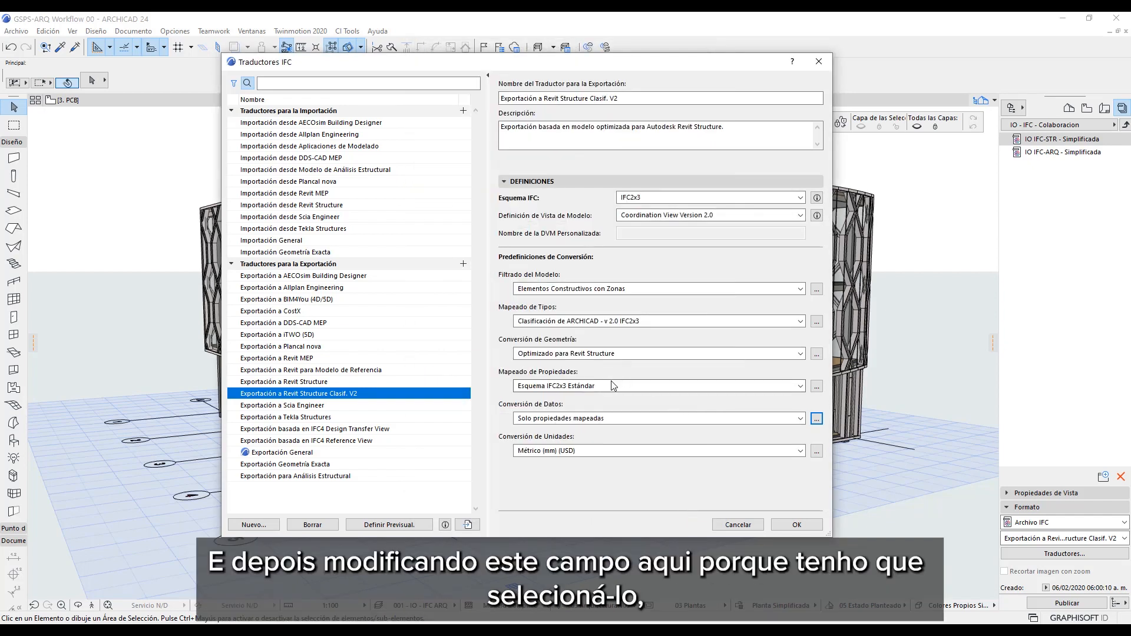
- Assign the Solo propiedades mapeadas V2 data conversion to the Exportación a Revit Structure Clasif. V2 translator and accept the translator settings
click(800, 419)
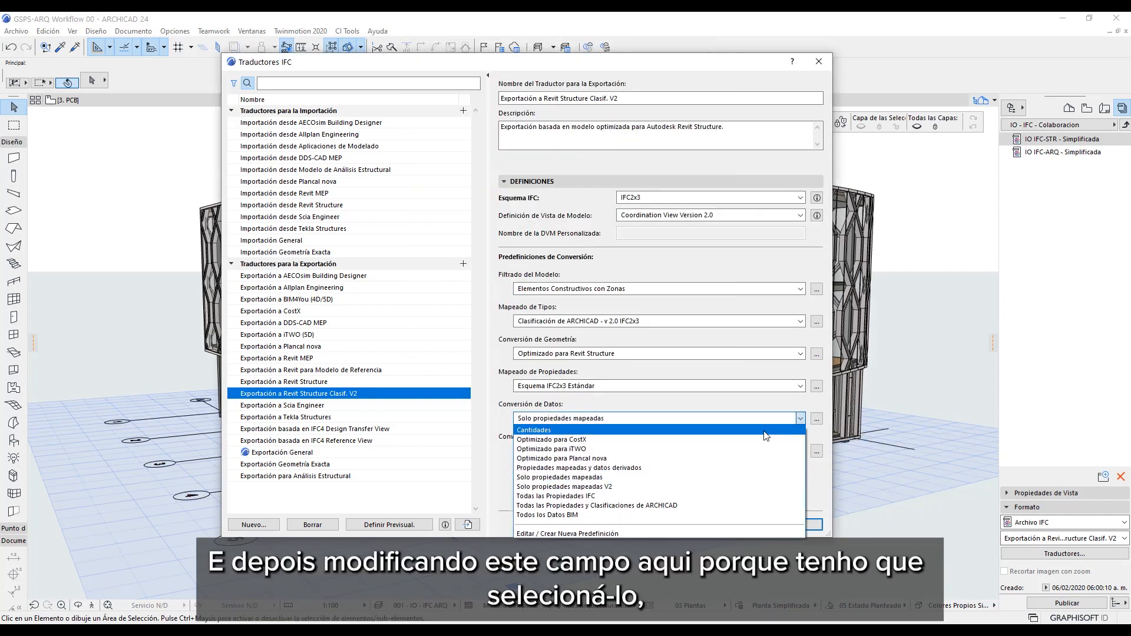
click(614, 487)
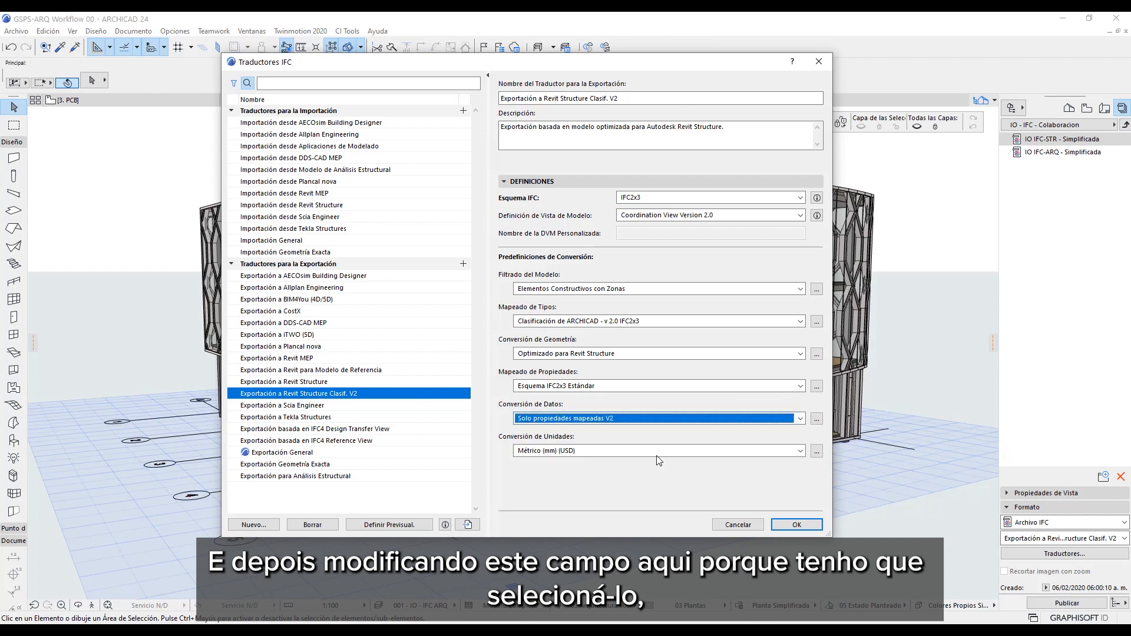
click(795, 524)
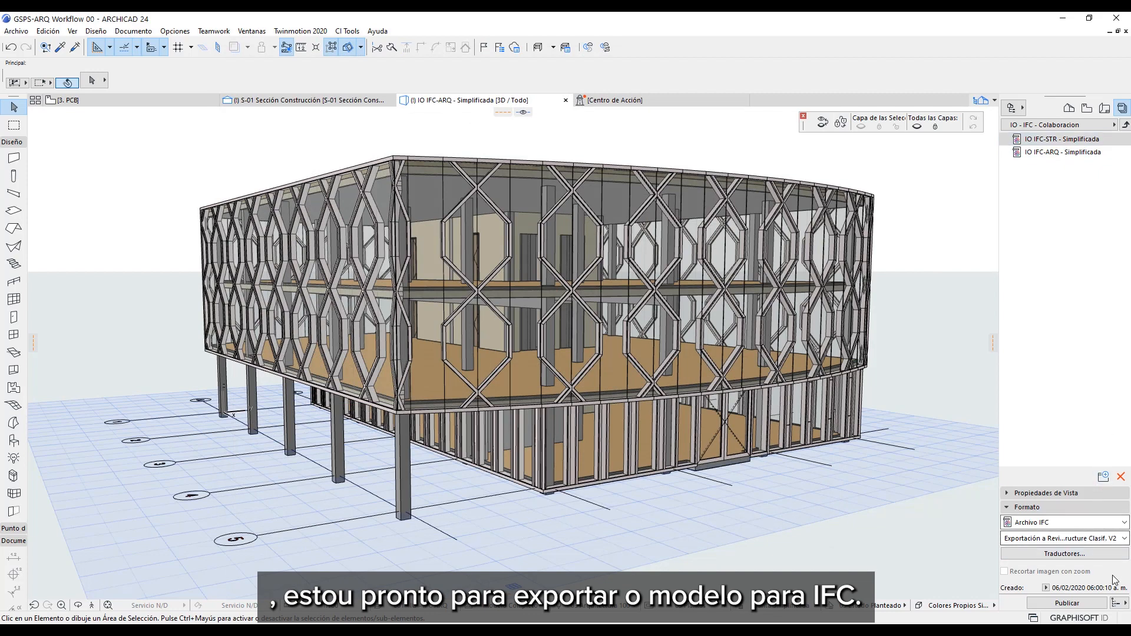
- Publish the whole IO - IFC - Colaboracion publisher set to IFC files and close the publishing report
click(1125, 124)
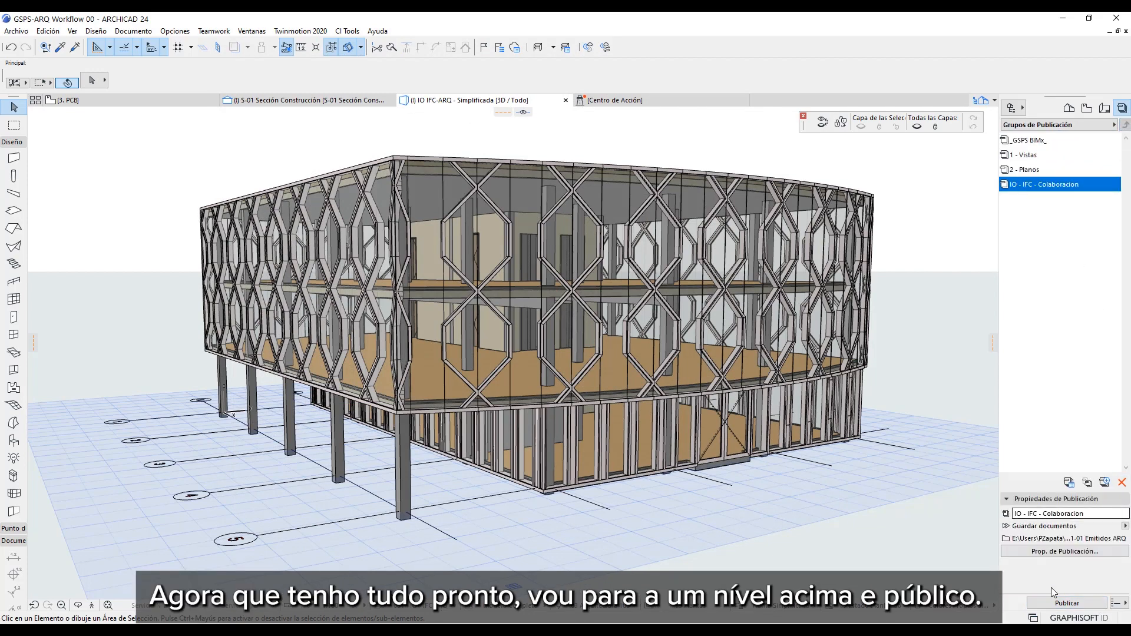
click(1067, 603)
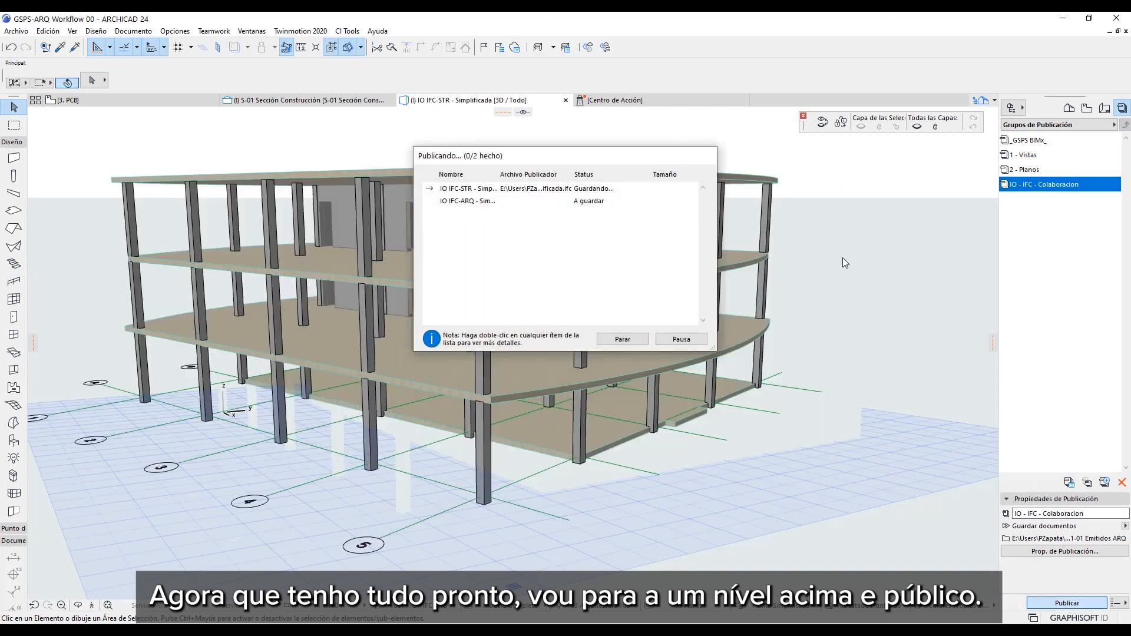
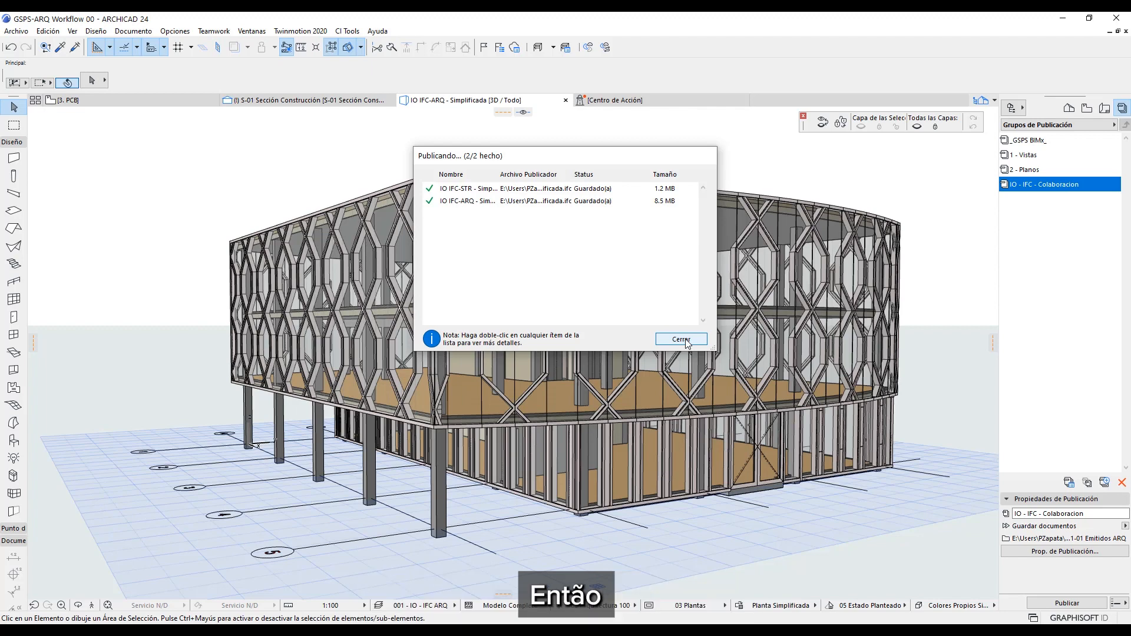
click(683, 339)
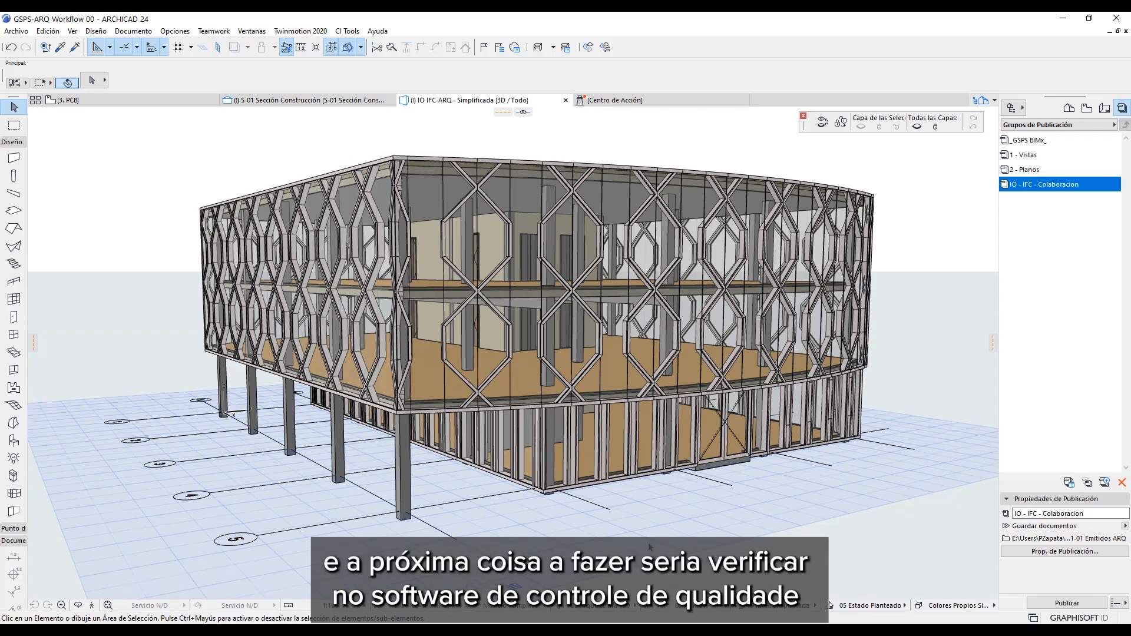
- Switch to Solibri Office and open IO IFC-STR - Simplificada.ifc from the 001-01 Emitidos ARQ folder with its discipline set to Structural
mouse_move(505, 630)
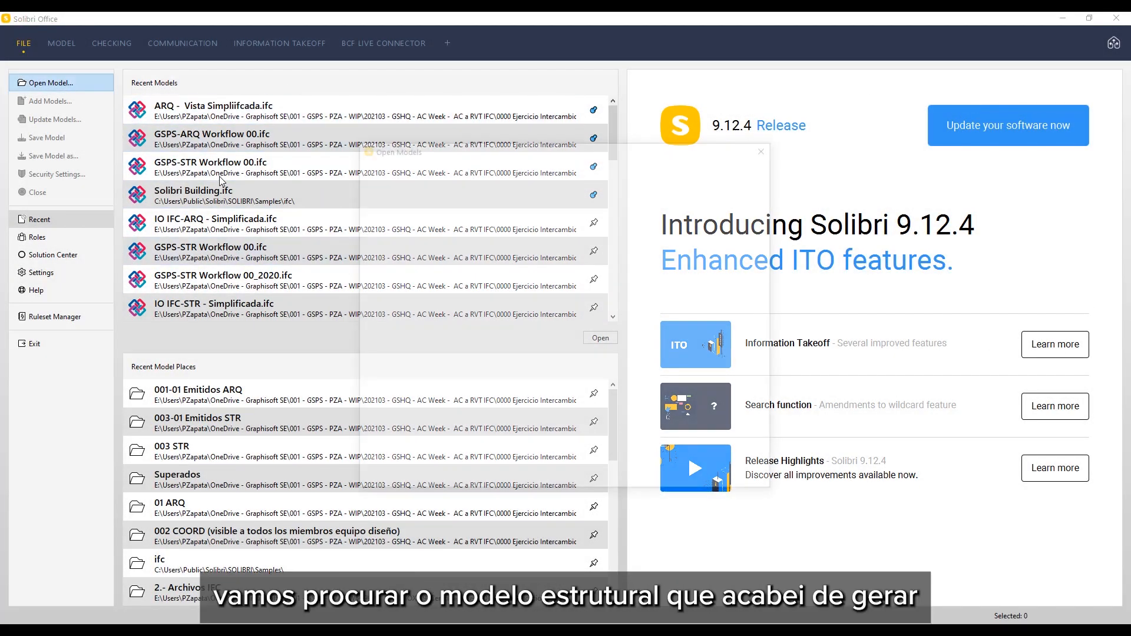
click(500, 228)
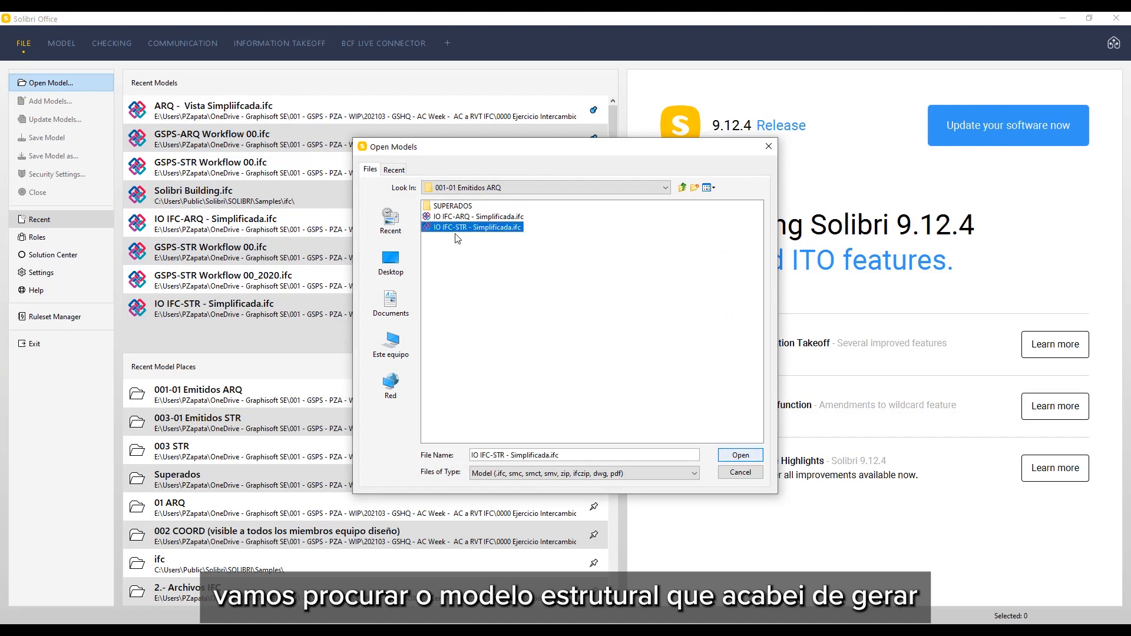
click(740, 457)
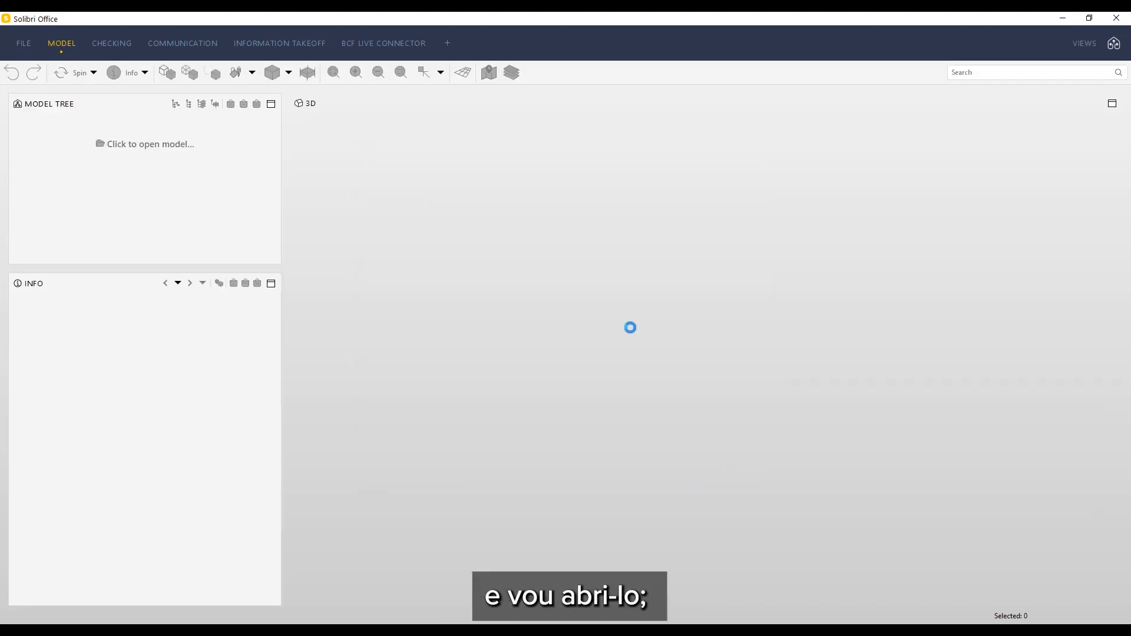
click(329, 116)
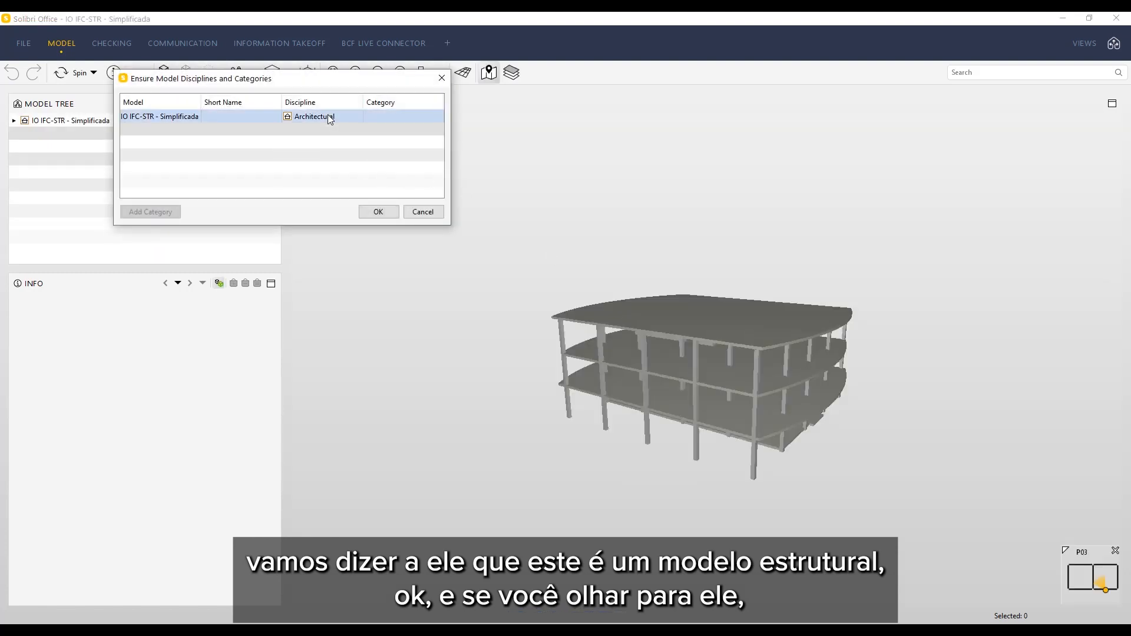
click(330, 116)
click(332, 175)
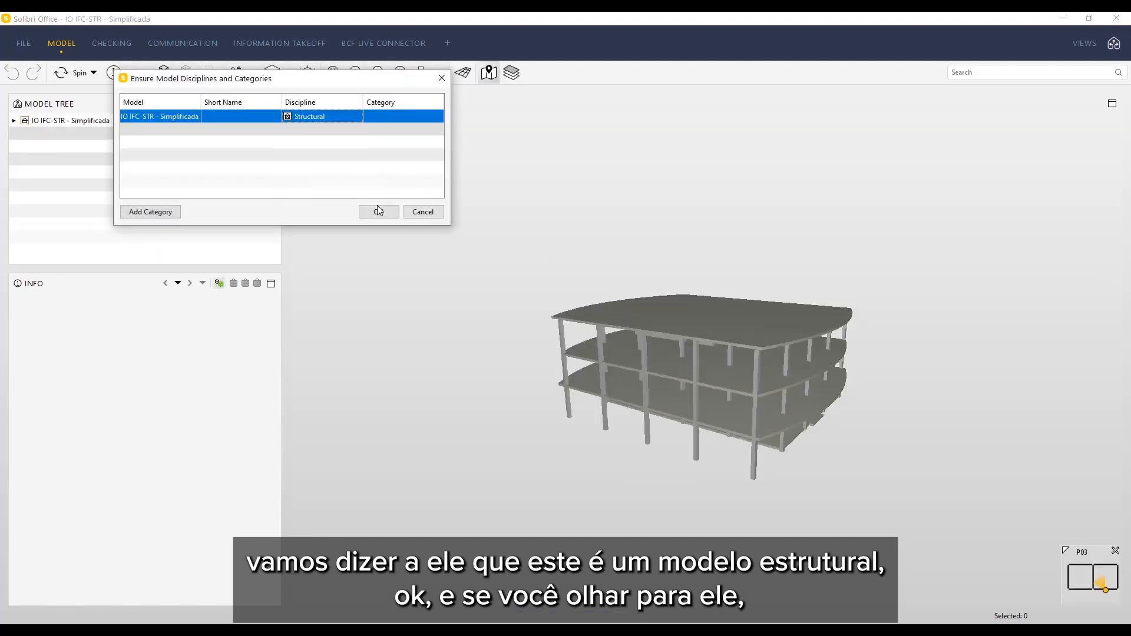
click(378, 211)
- Examine the front top-floor column's identification, classification, location, quantities, material, profile and relations
drag(683, 370, 630, 235)
scroll(645, 314, up, 4)
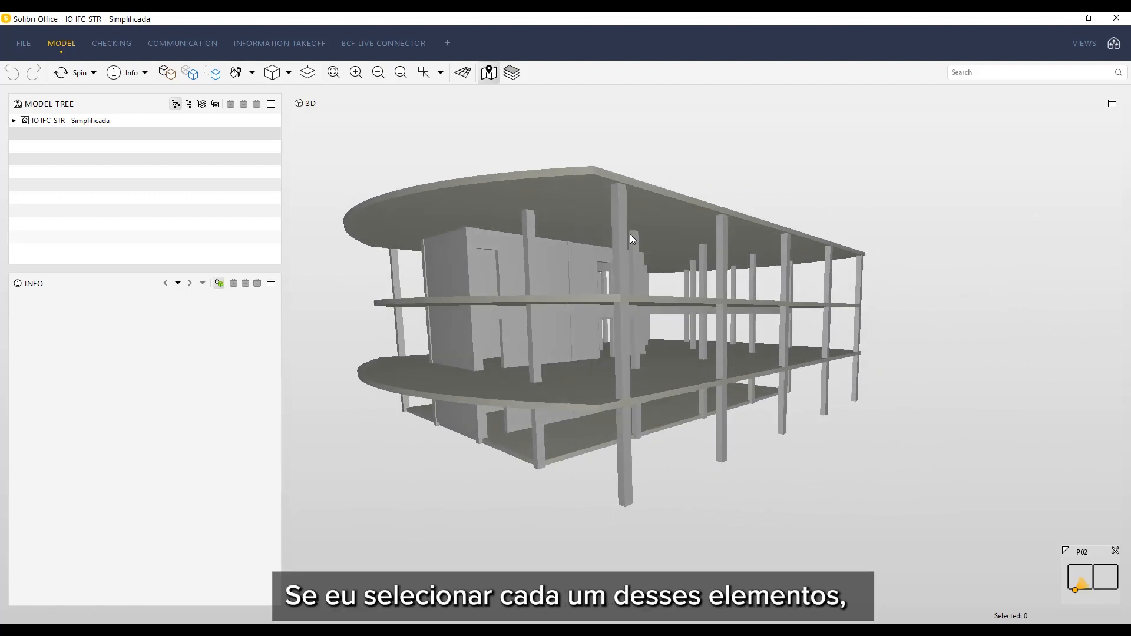
click(622, 233)
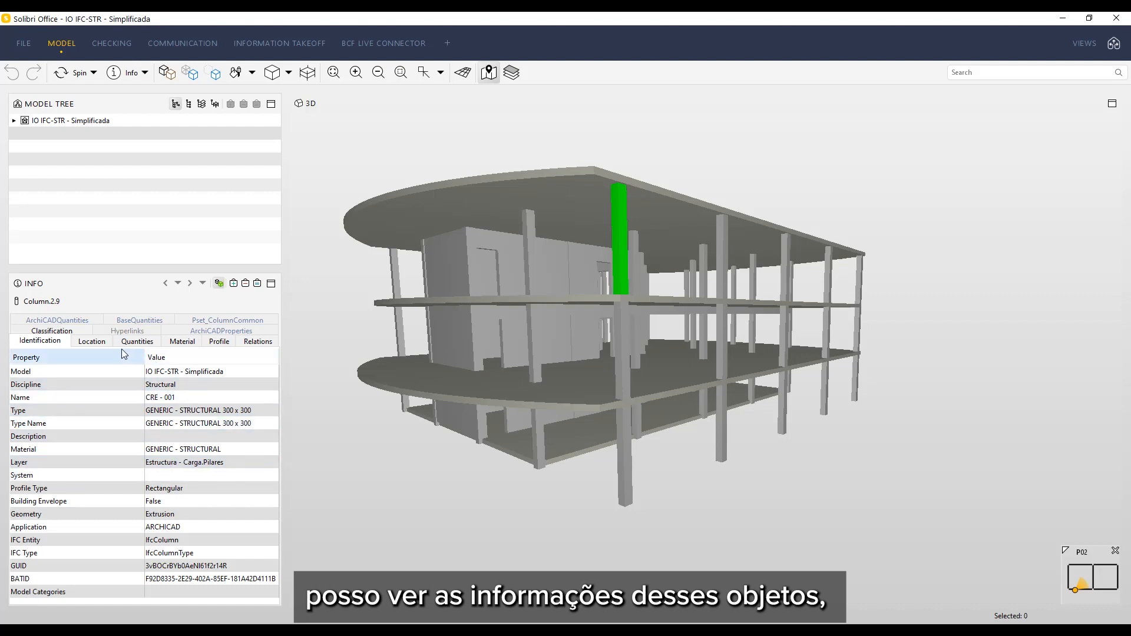
click(82, 332)
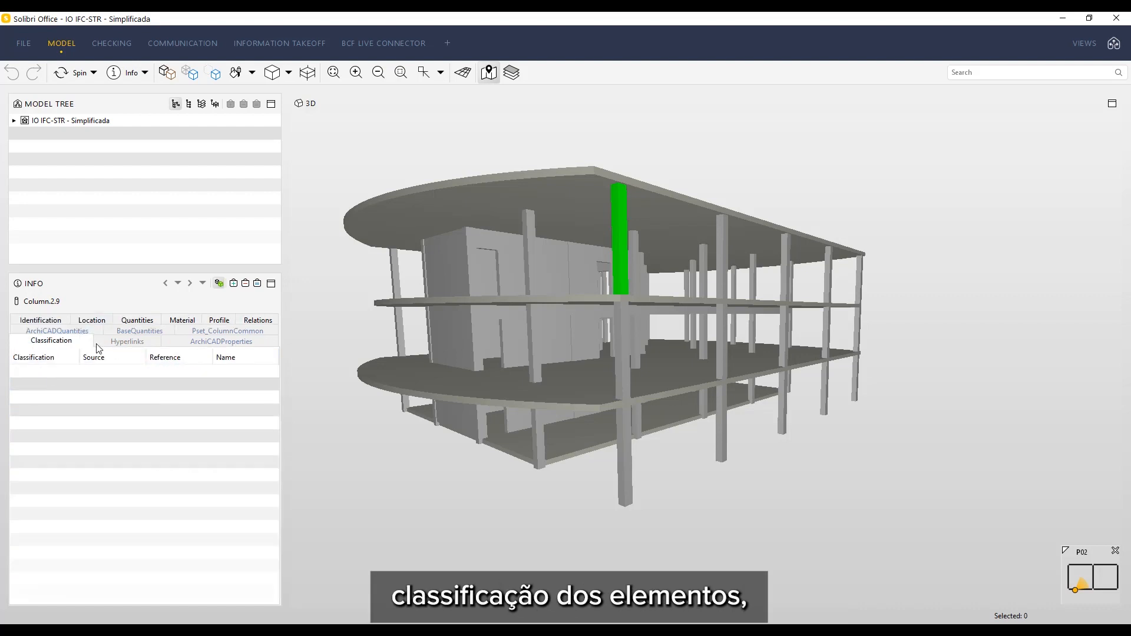
click(71, 321)
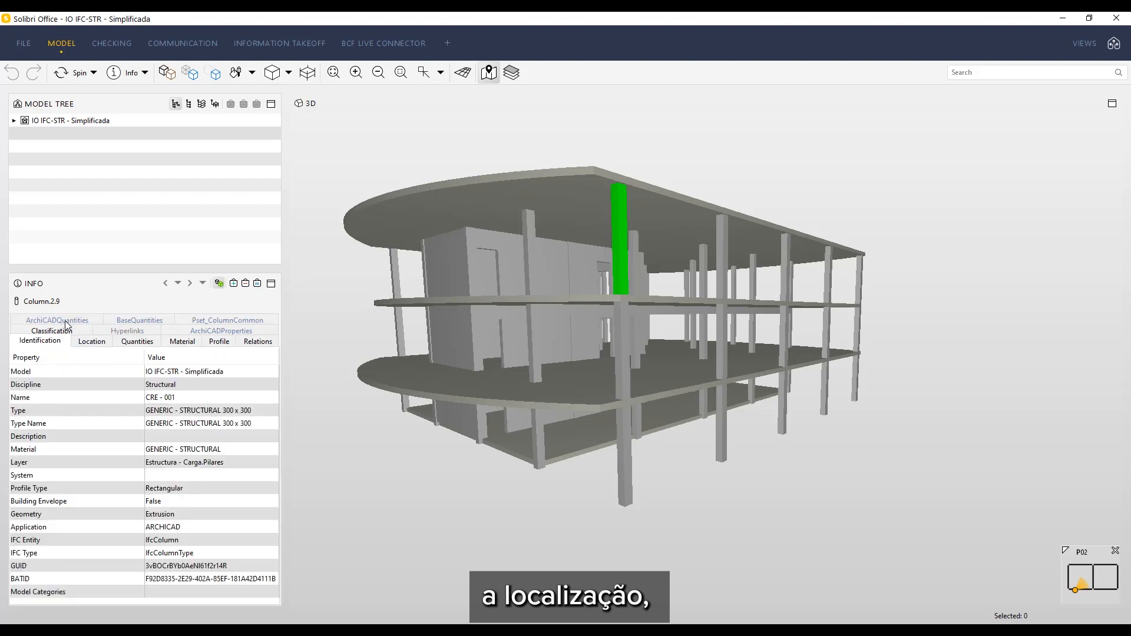
click(94, 343)
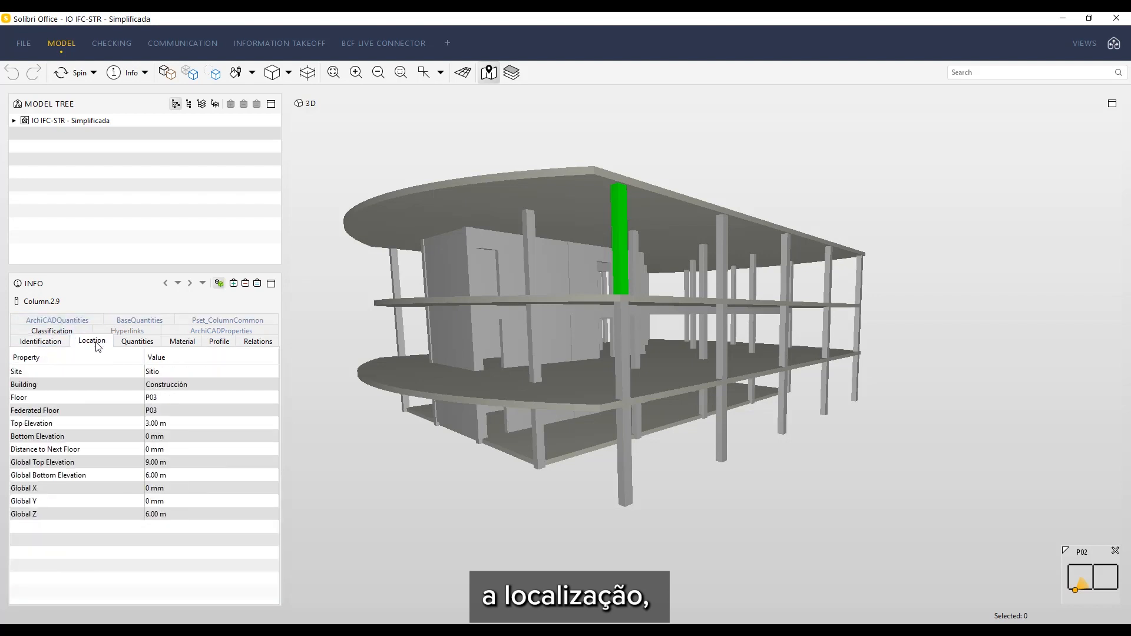
click(134, 345)
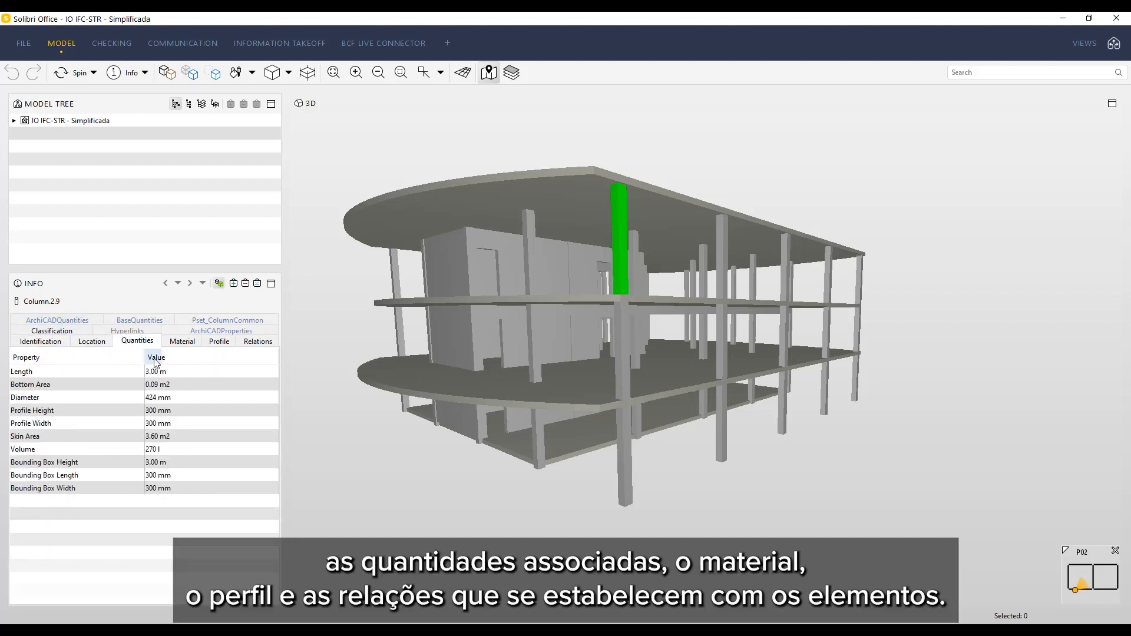
click(186, 345)
click(219, 343)
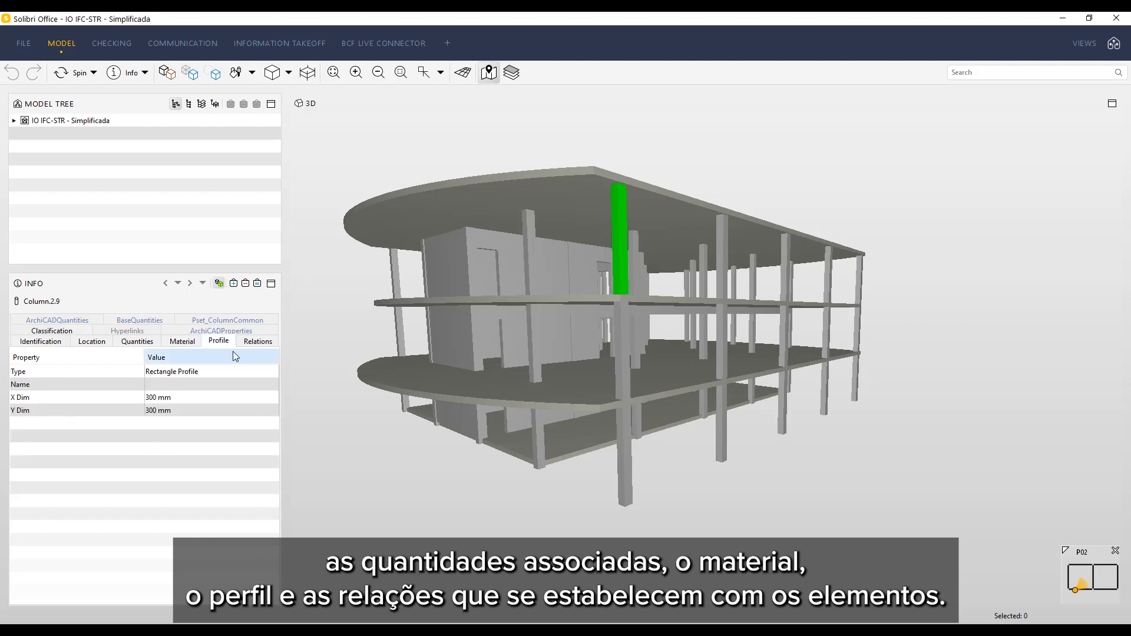
click(255, 344)
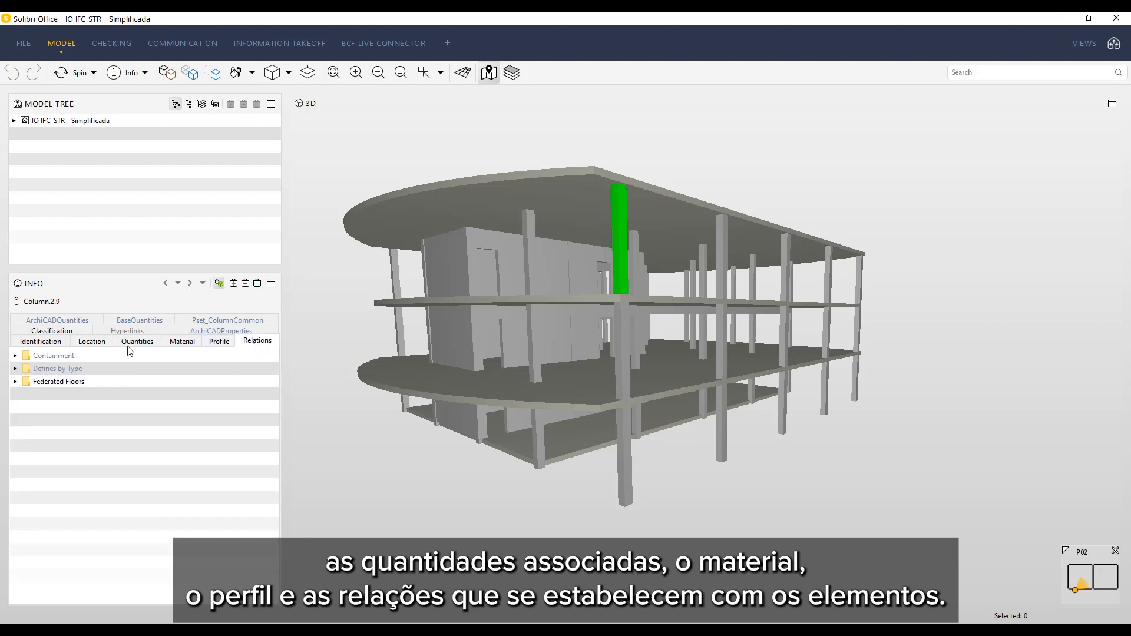
- Examine the column's ArchiCADQuantities, BaseQuantities and Pset_ColumnCommon data, and the middle floor slab's identification data
click(73, 321)
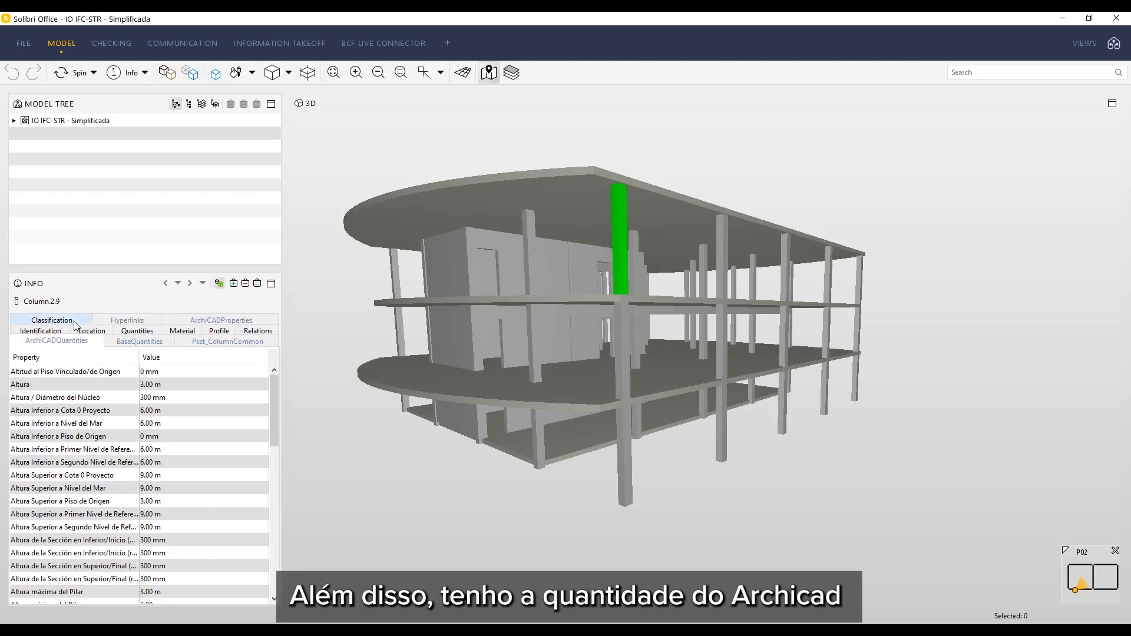
click(139, 341)
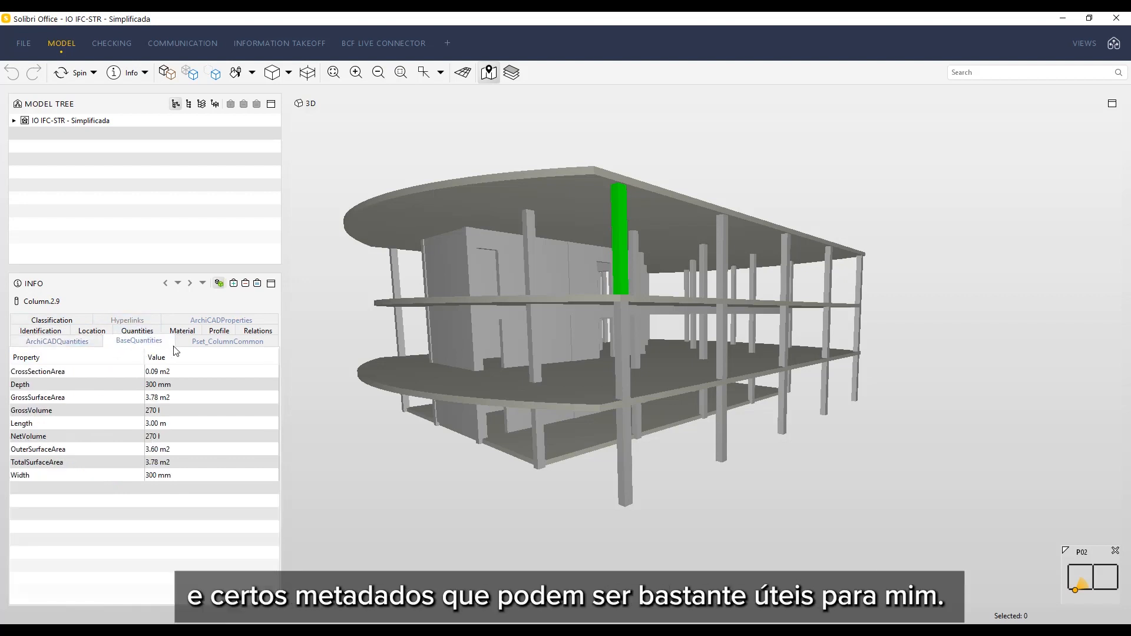
click(198, 343)
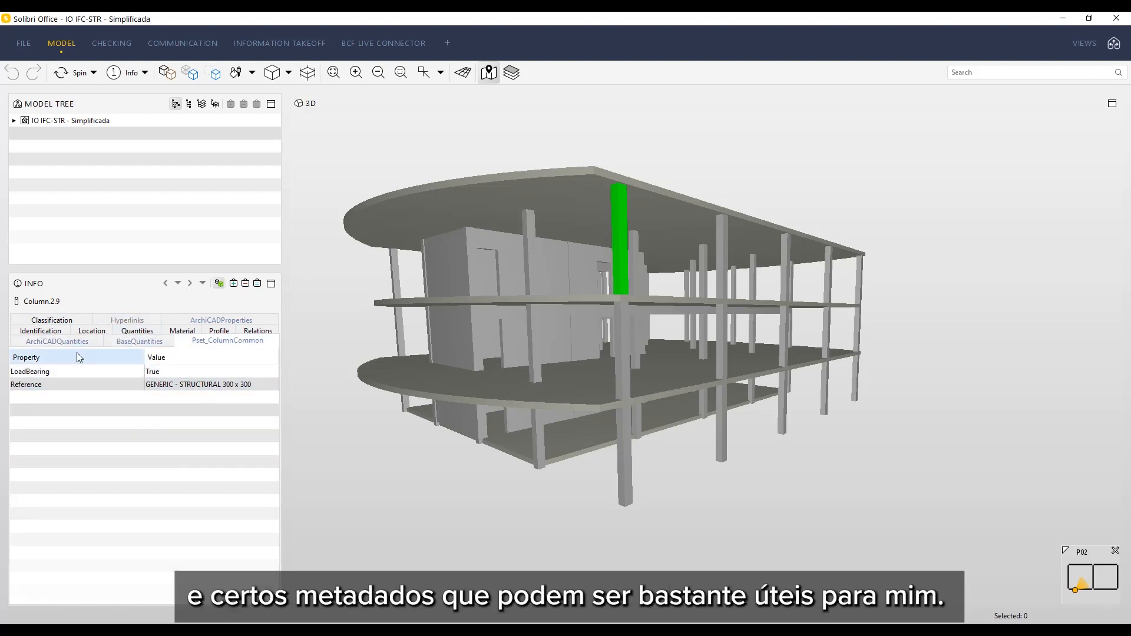
click(52, 332)
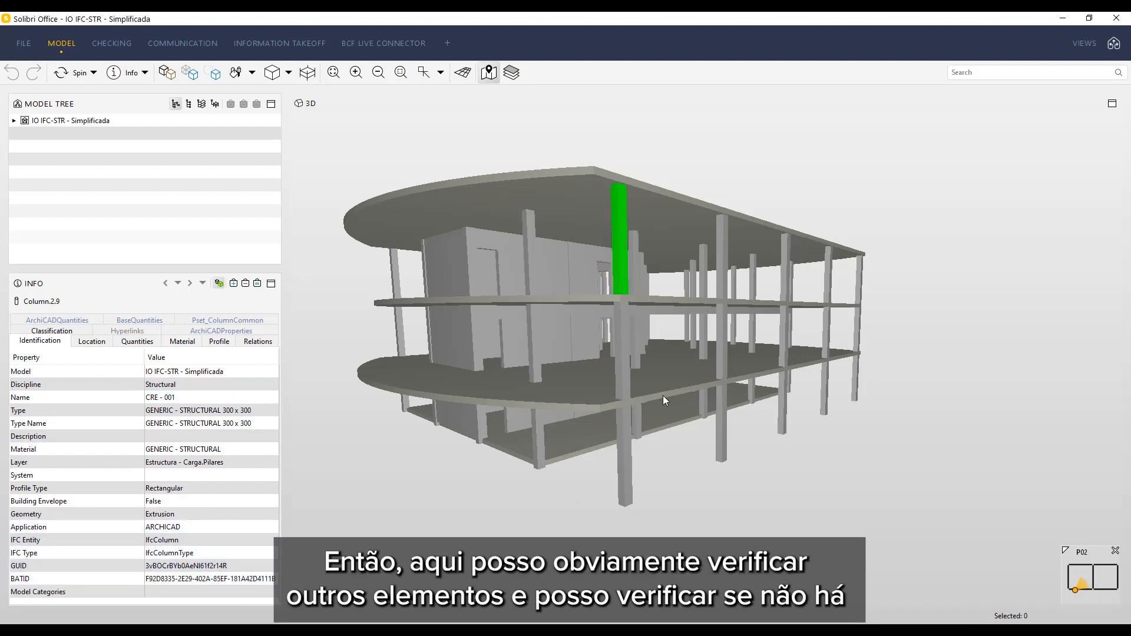
mouse_move(662, 395)
mouse_down()
mouse_move(674, 391)
mouse_move(668, 378)
mouse_up()
click(579, 305)
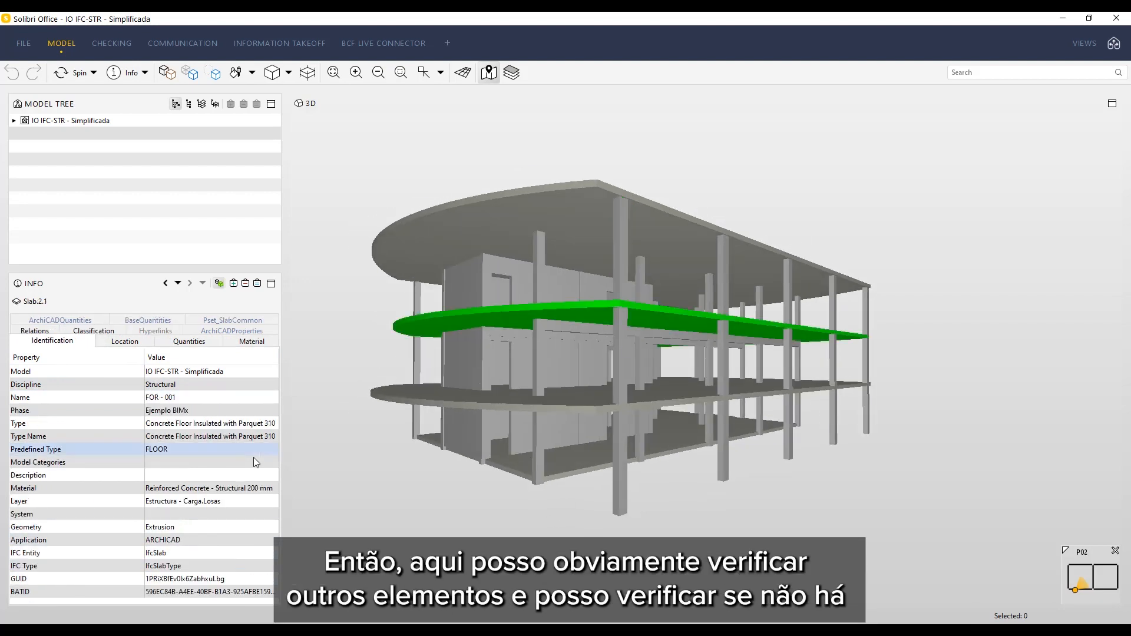
- Expand the structural model's hierarchy and review the element categories in storeys P01, P02, P03 and PCB for unclassified elements
click(15, 120)
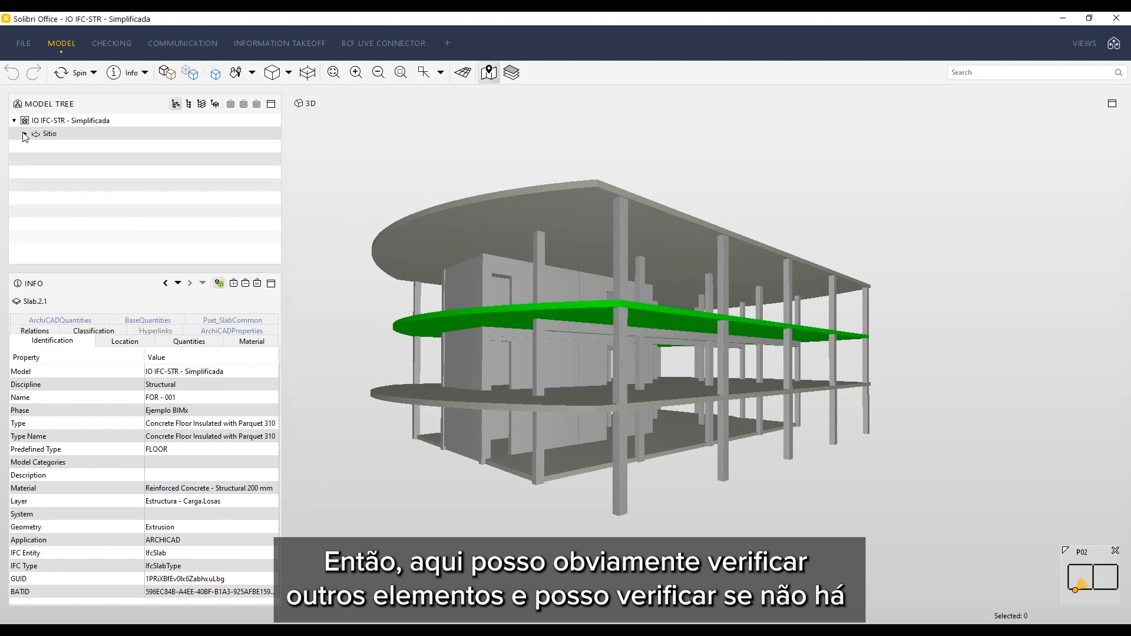
click(26, 134)
click(36, 147)
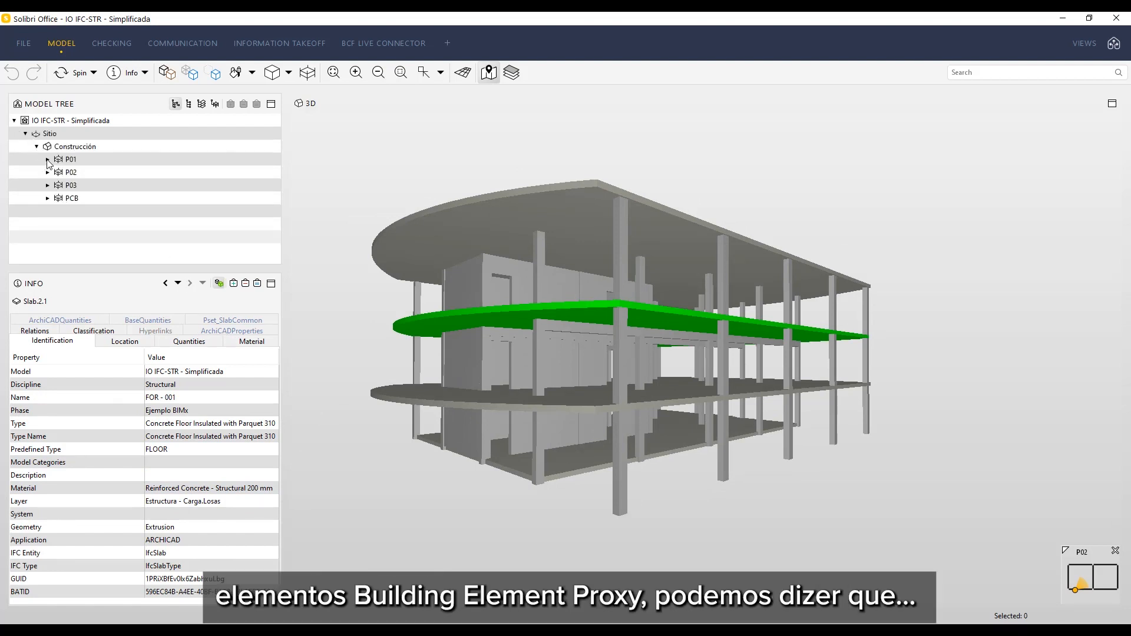
click(47, 160)
click(48, 237)
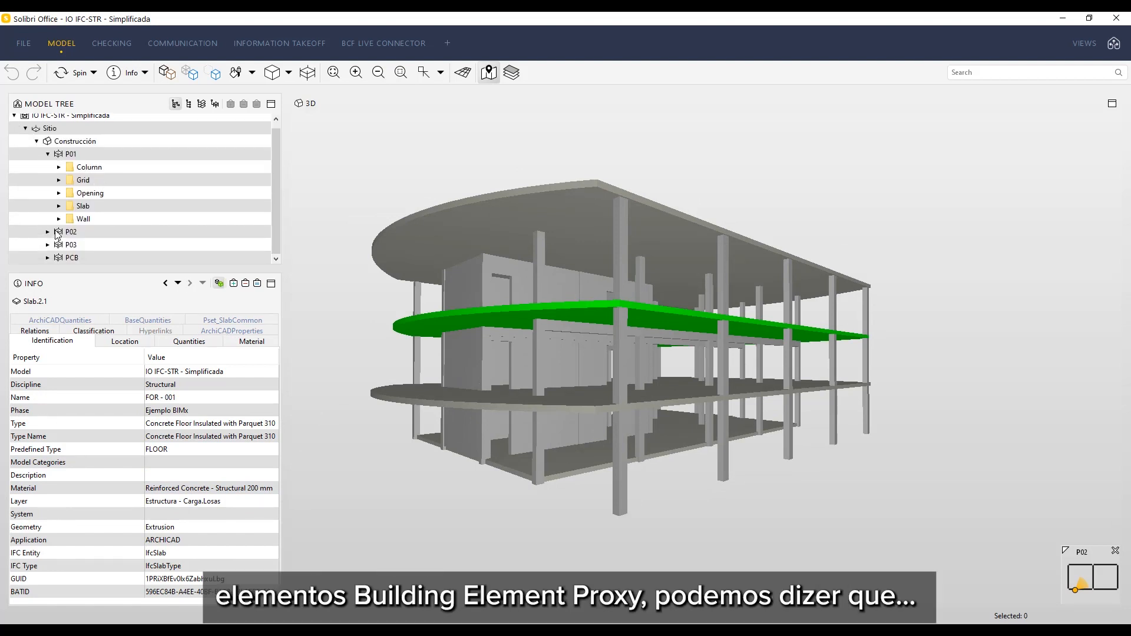
scroll(52, 235, down, 2)
click(50, 245)
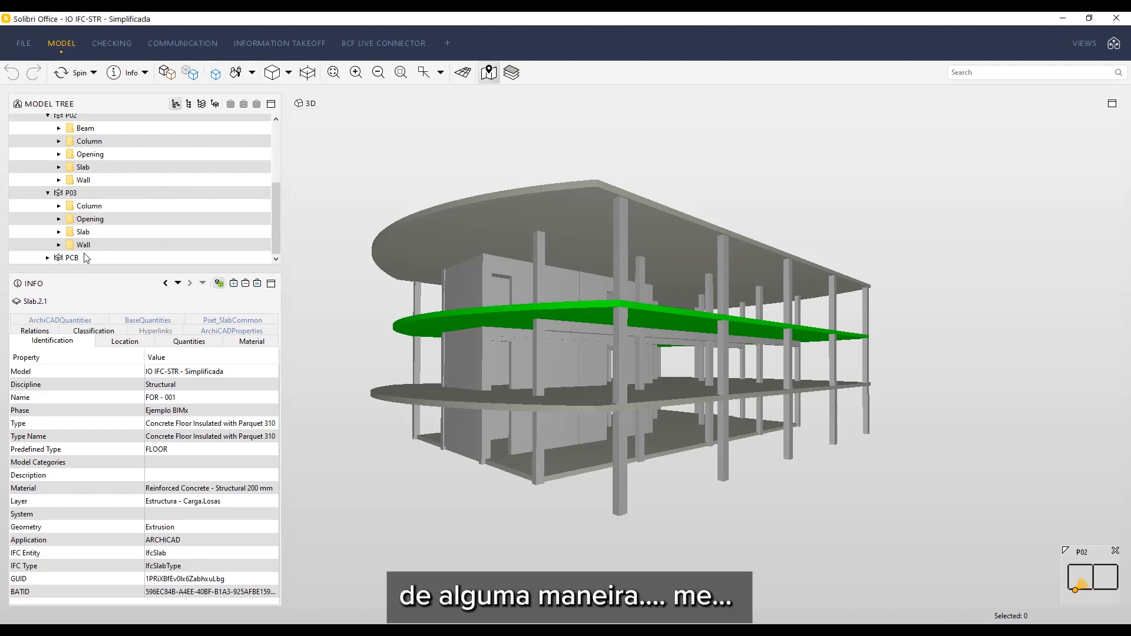
click(47, 258)
scroll(126, 223, up, 4)
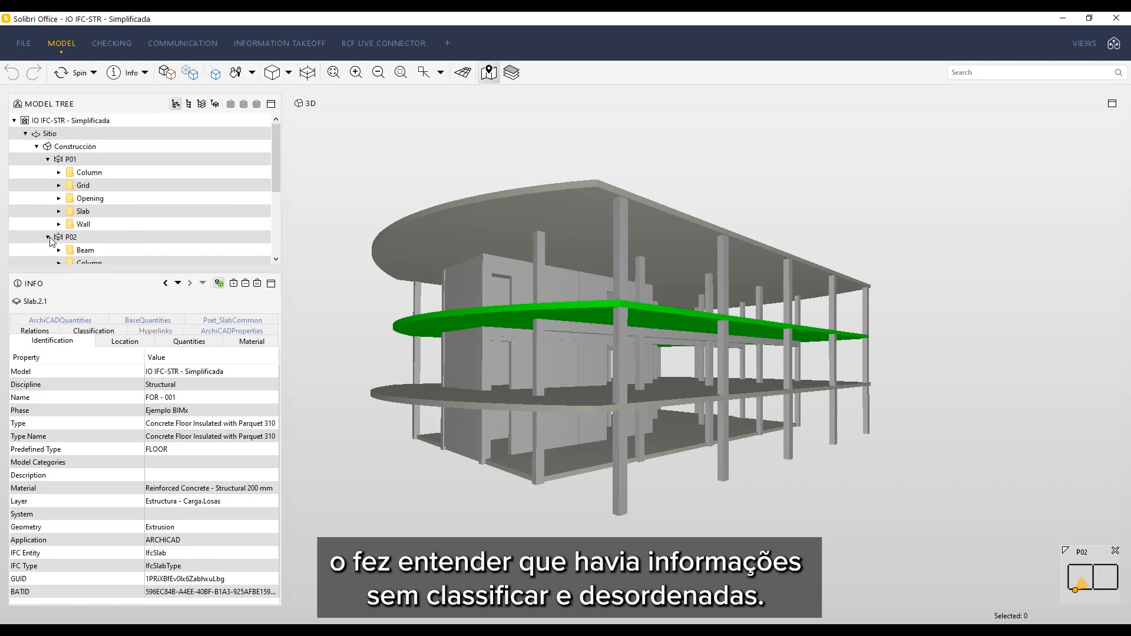
scroll(51, 241, down, 1)
click(48, 218)
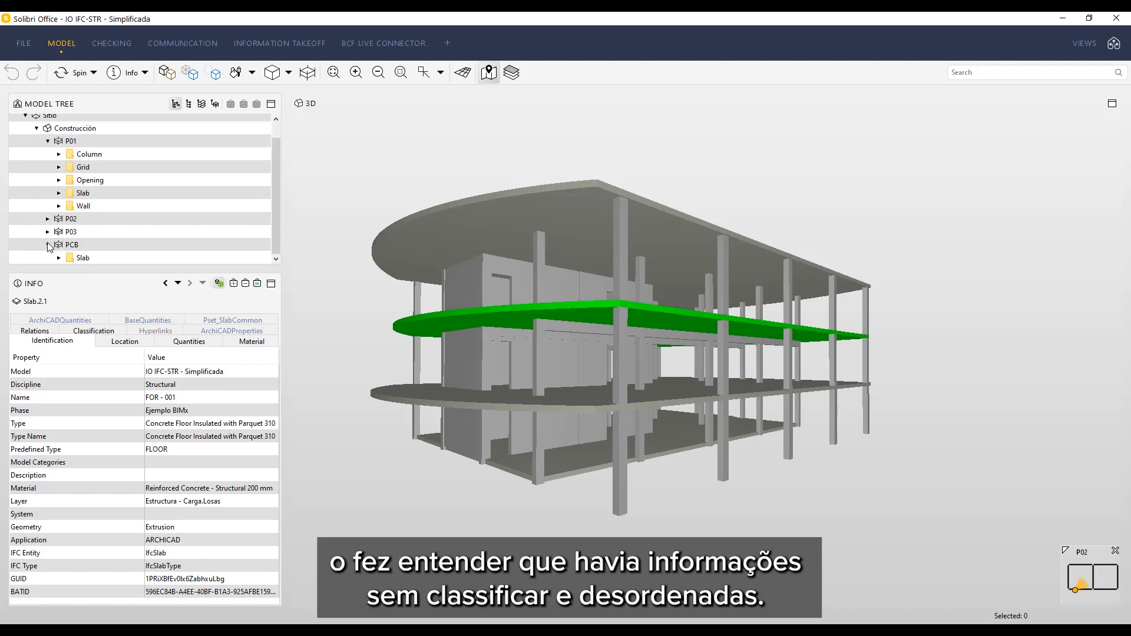
click(48, 244)
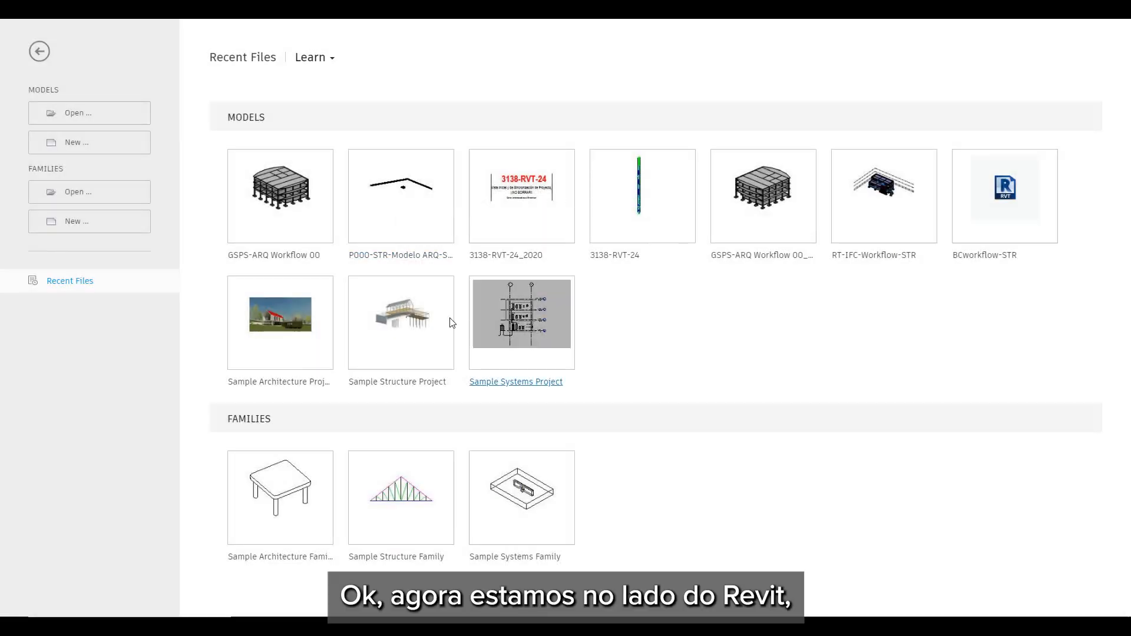
- Switch to Revit and create a new project from the Architectural Template
click(97, 145)
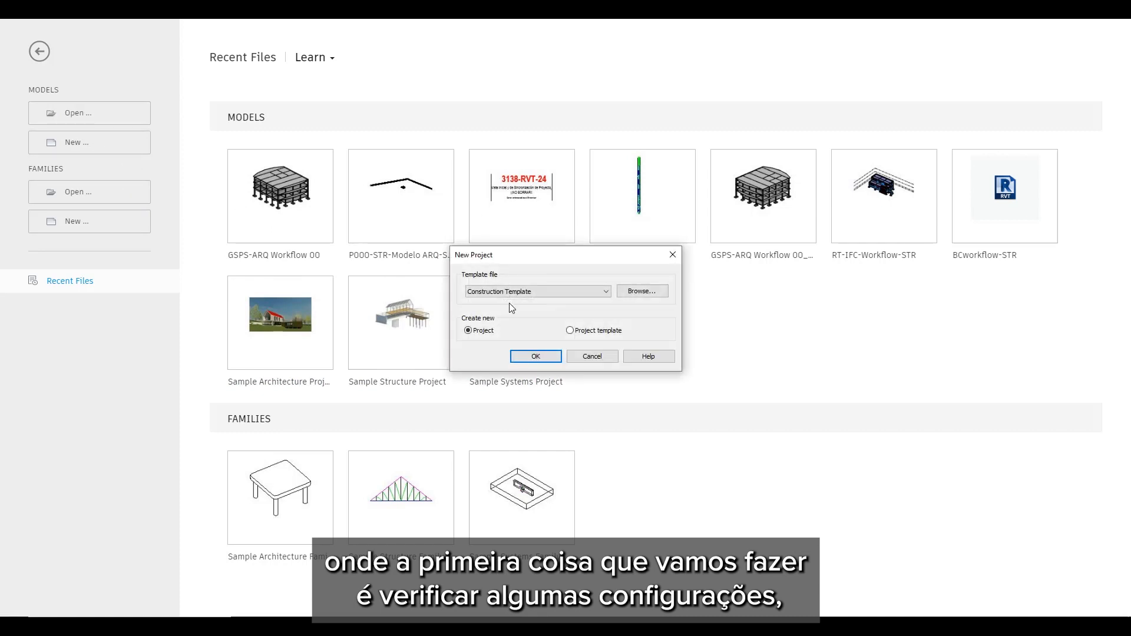
click(577, 292)
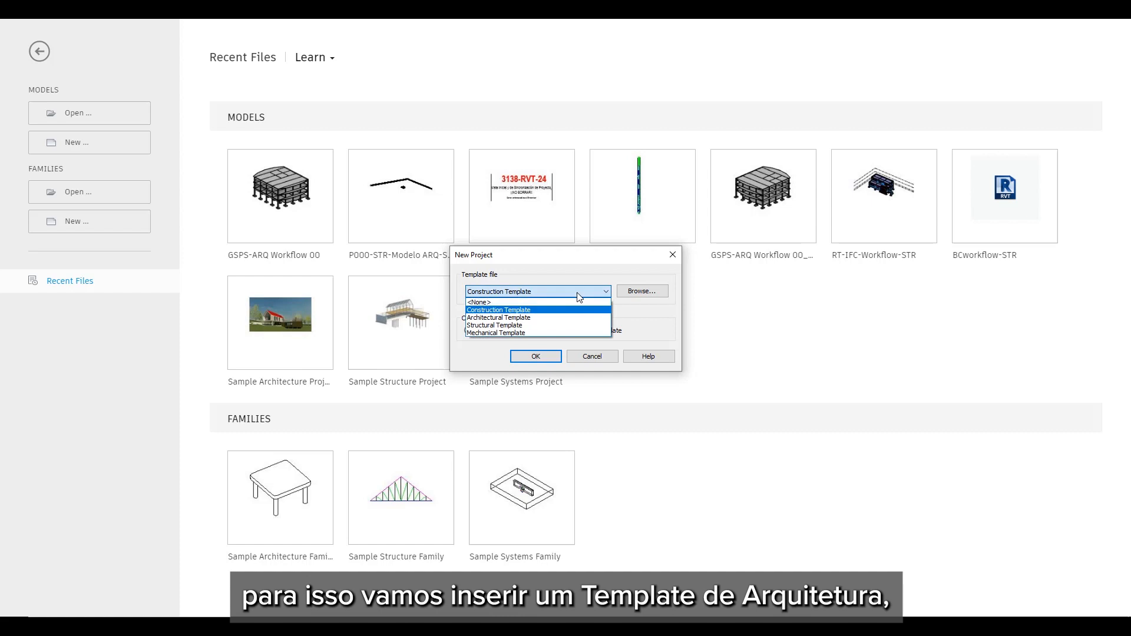
click(557, 323)
click(542, 354)
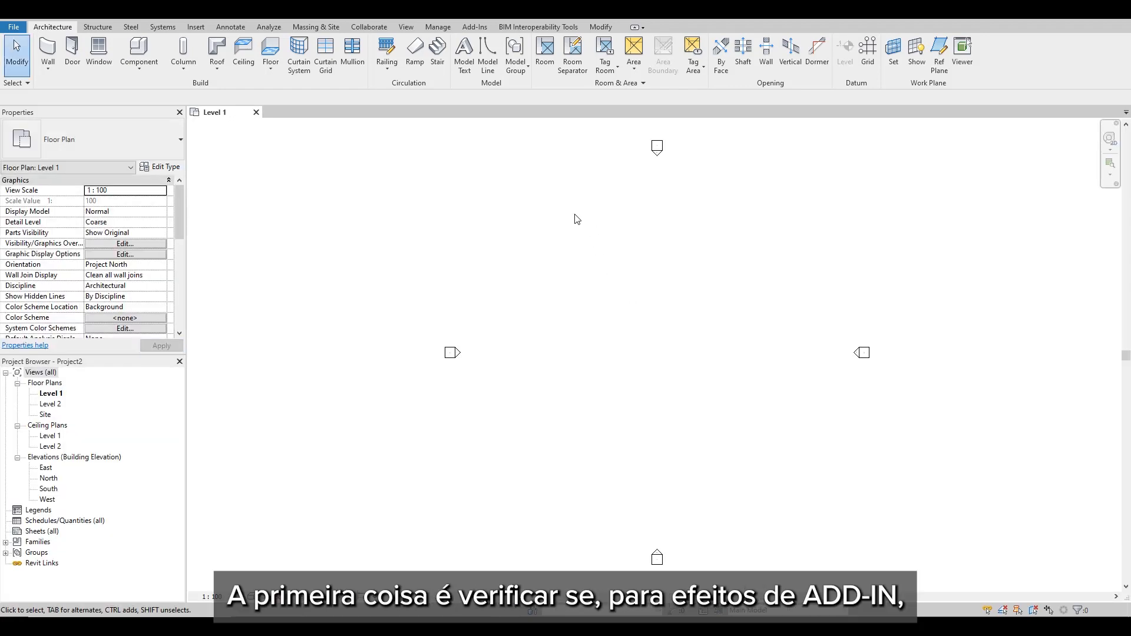
- Check that the Archicad IFC exchange add-in is installed in Revit
click(475, 26)
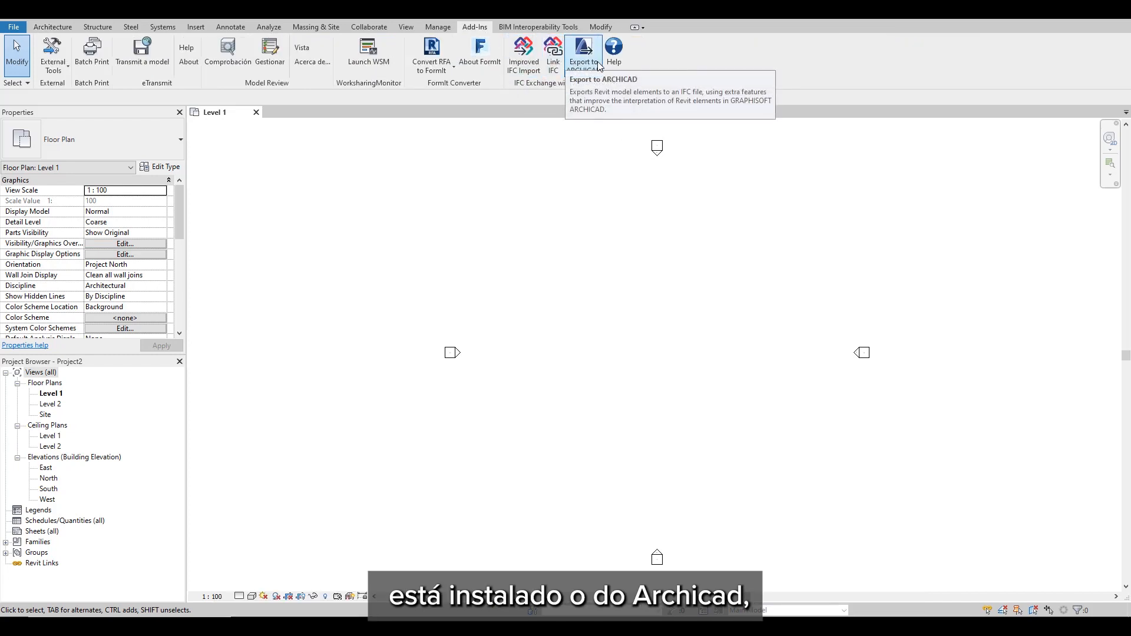
- Check online for updates to the IFC Exchange with ARCHICAD add-in and close the update page
click(613, 83)
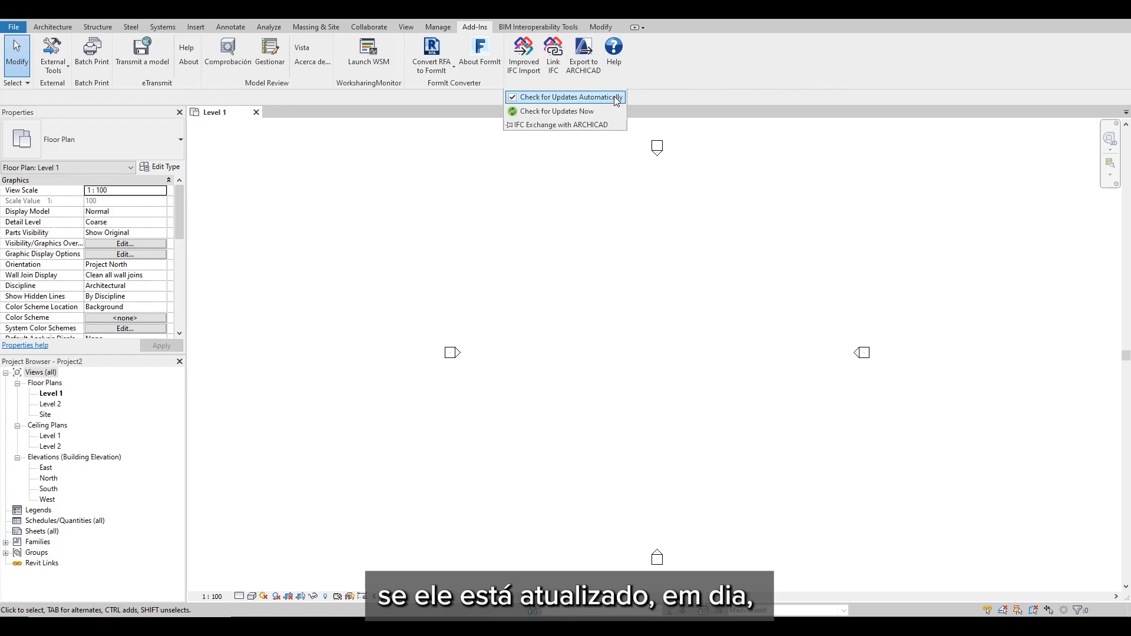
click(587, 112)
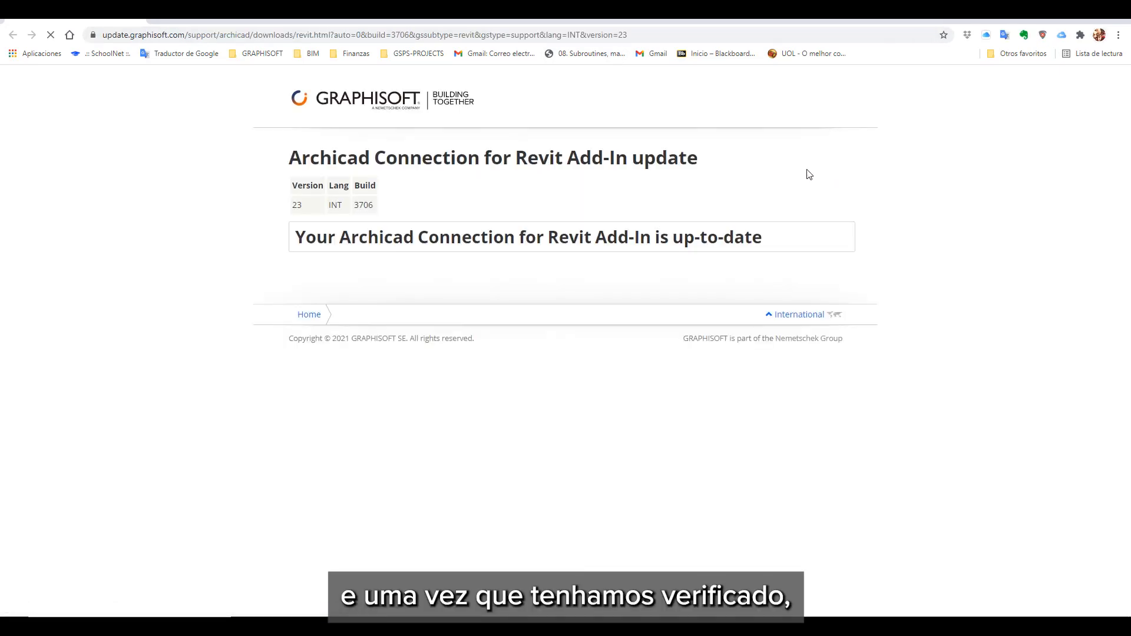
click(1113, 20)
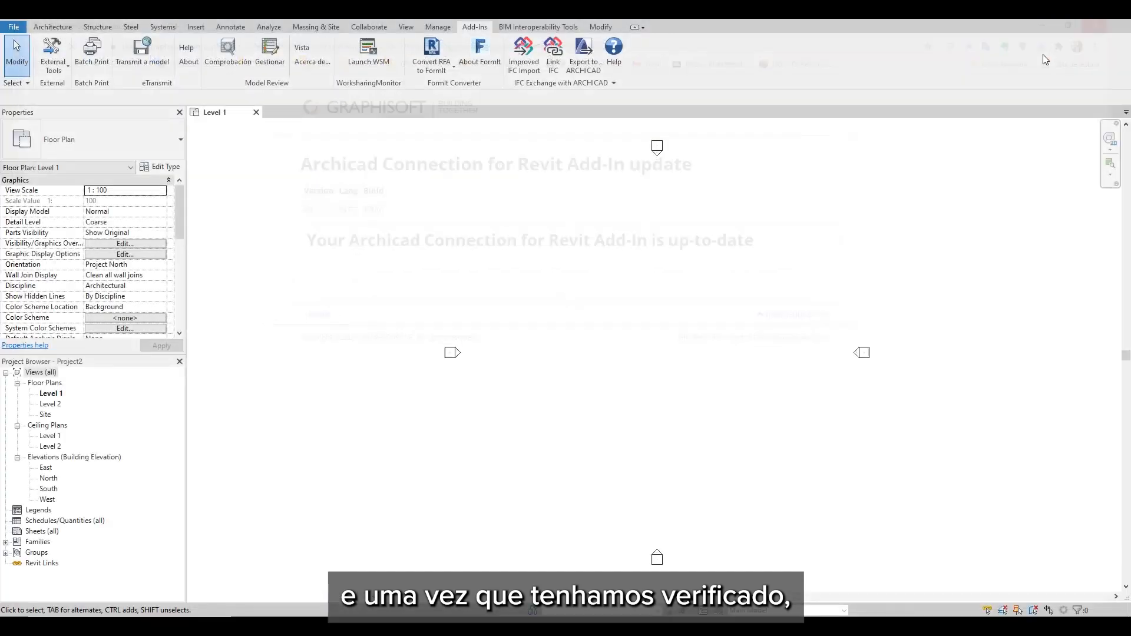
- Open the IFC import options and check the class mapping file path and the default template setting
click(17, 28)
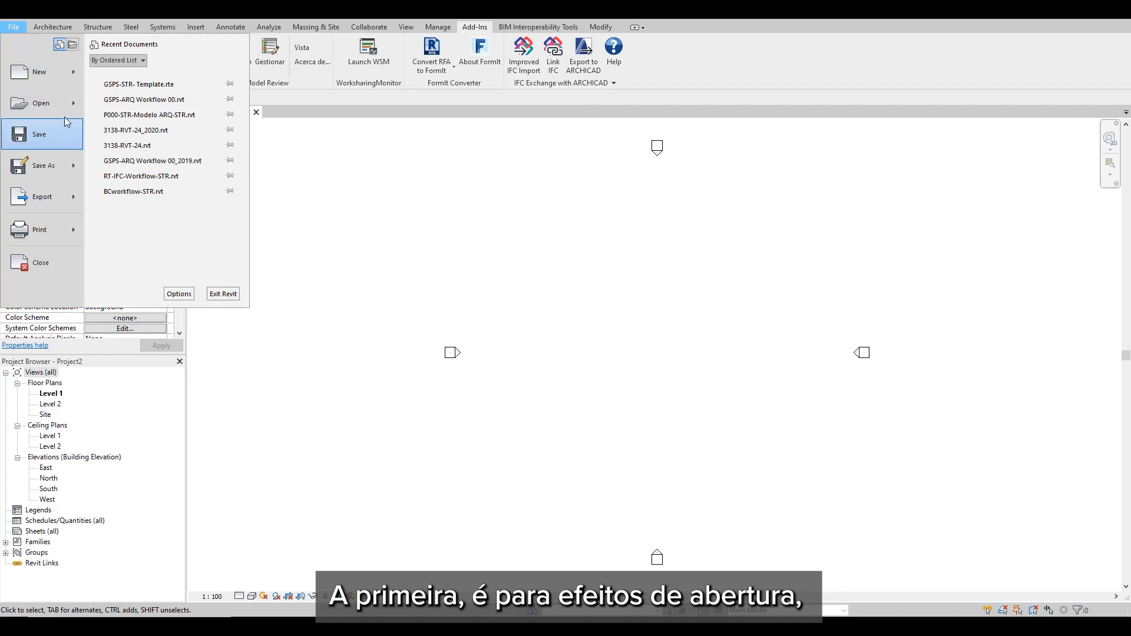
mouse_move(59, 105)
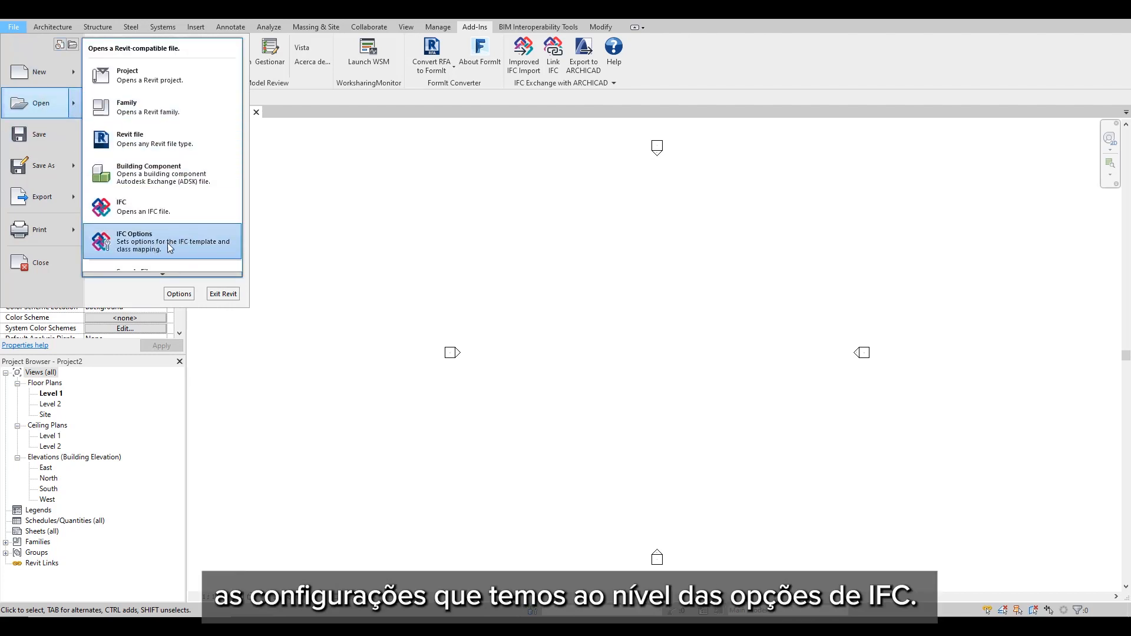
click(189, 246)
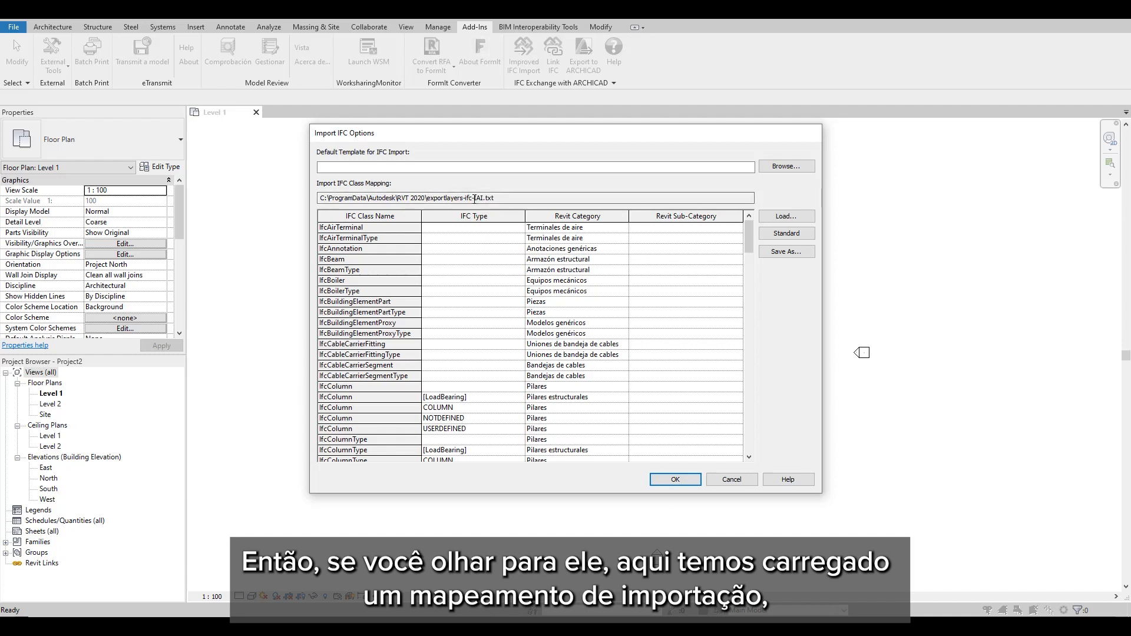
drag(495, 197, 314, 201)
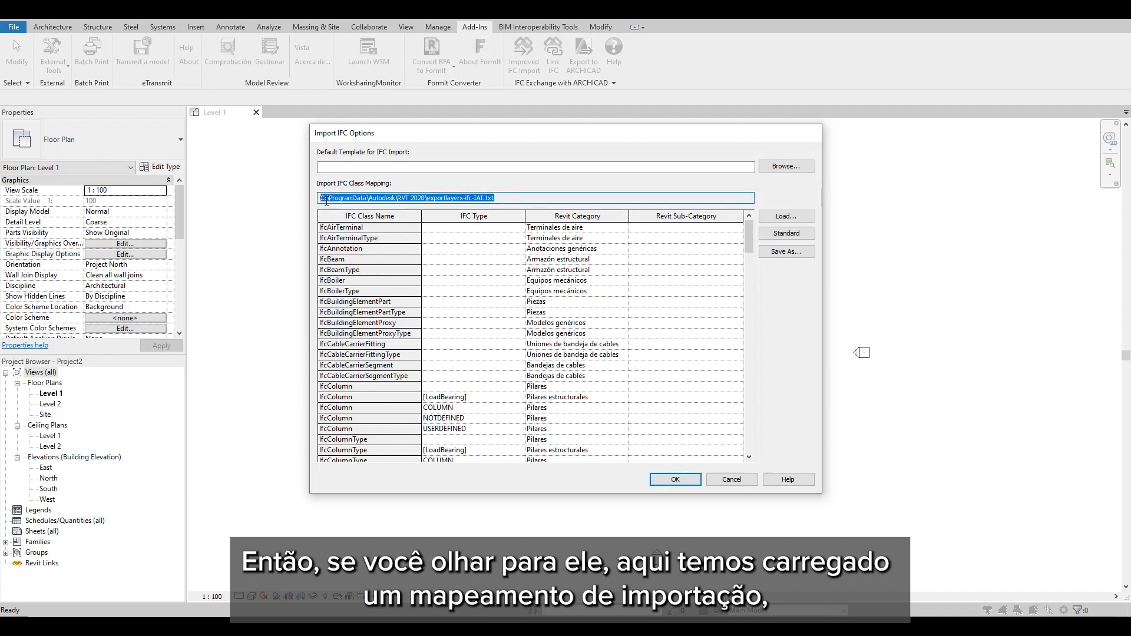
click(428, 169)
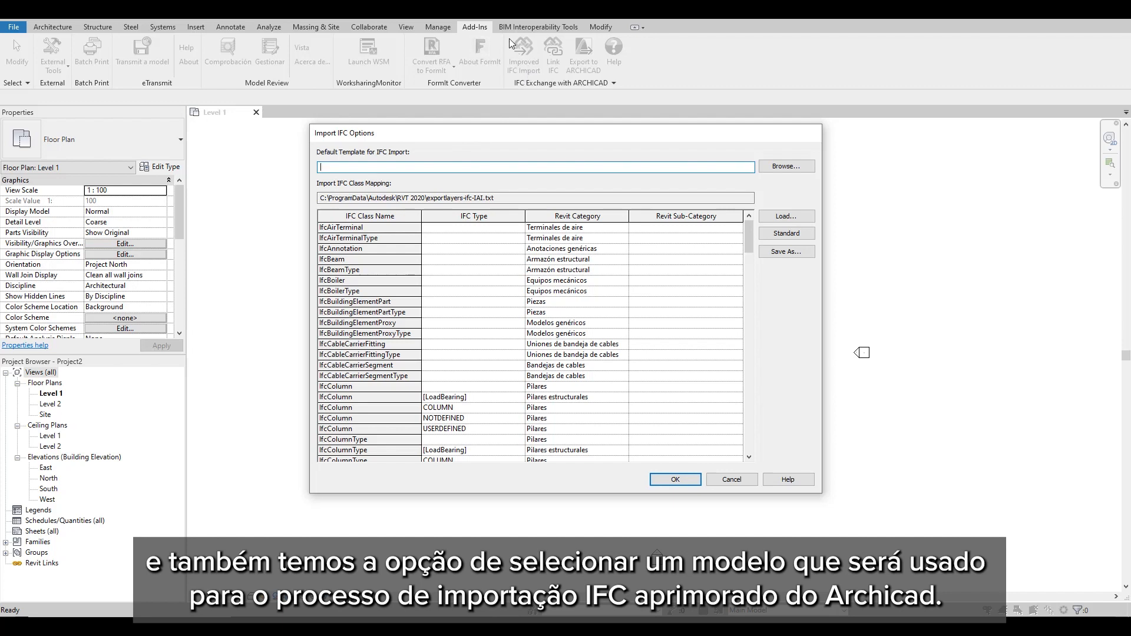
- Set GSPS-STR- Template.rte from the project's RVT Template folder on OneDrive as the default template for IFC import
click(772, 167)
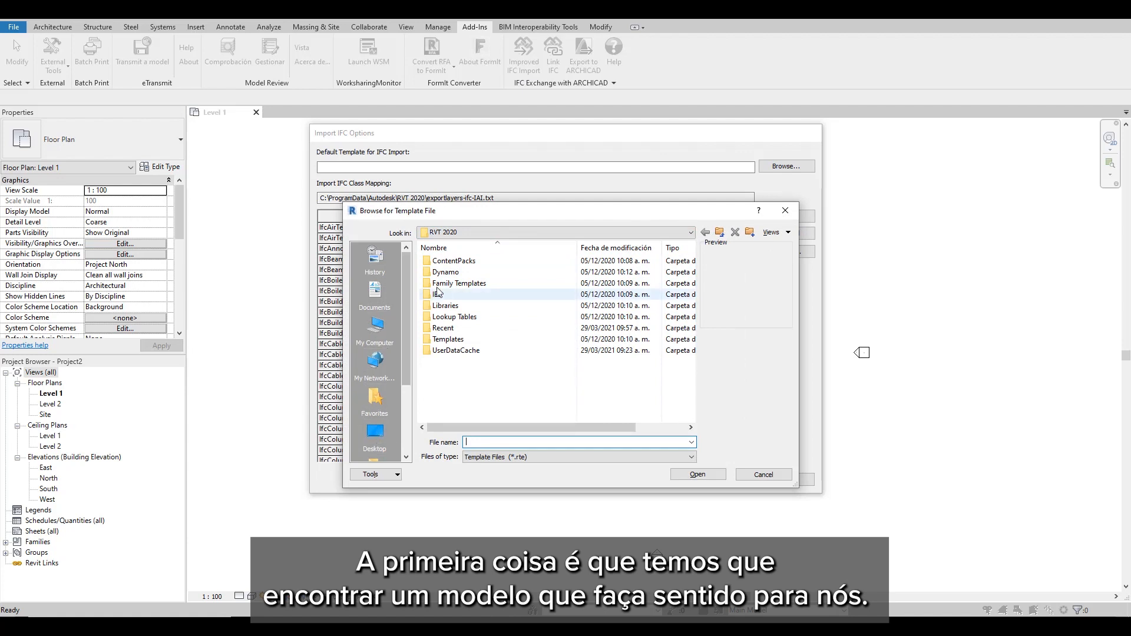
click(375, 433)
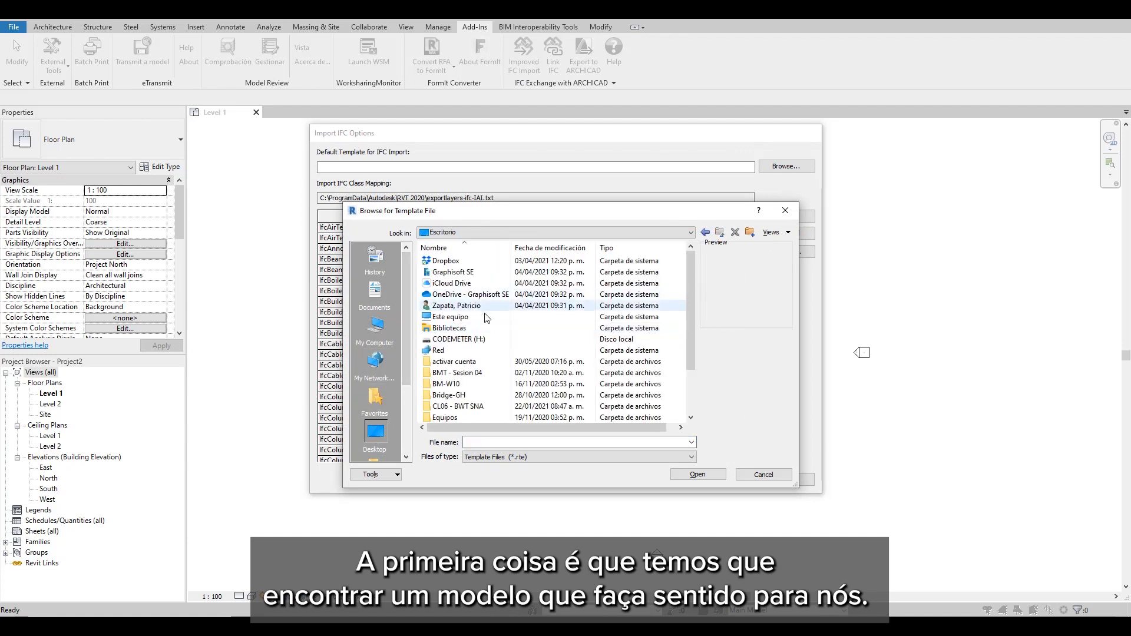
double_click(485, 296)
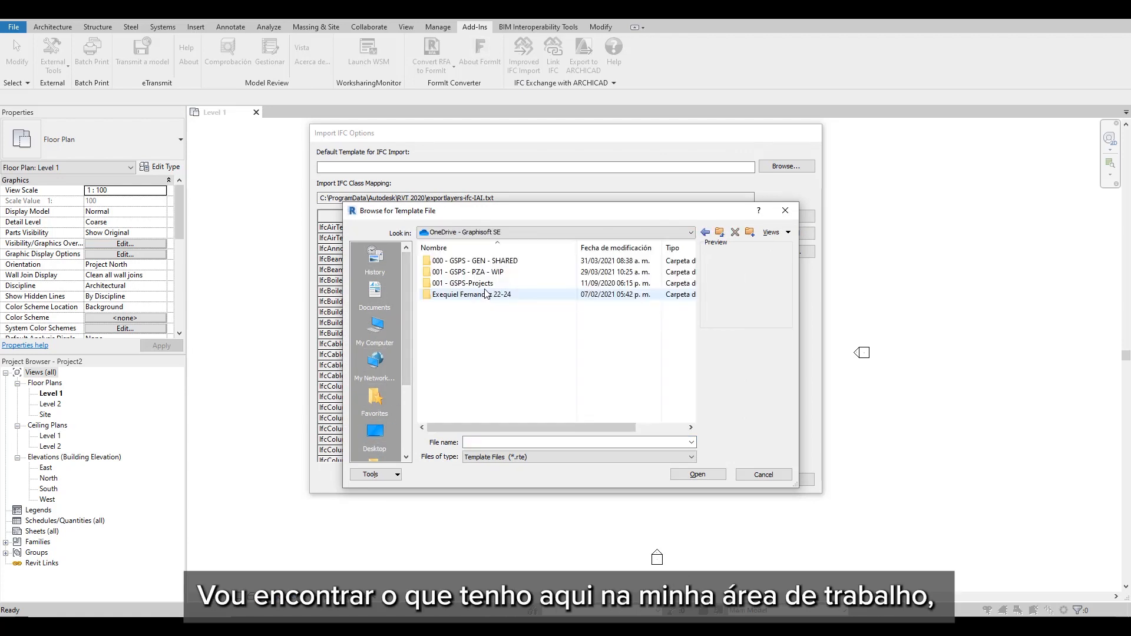
double_click(465, 275)
double_click(507, 372)
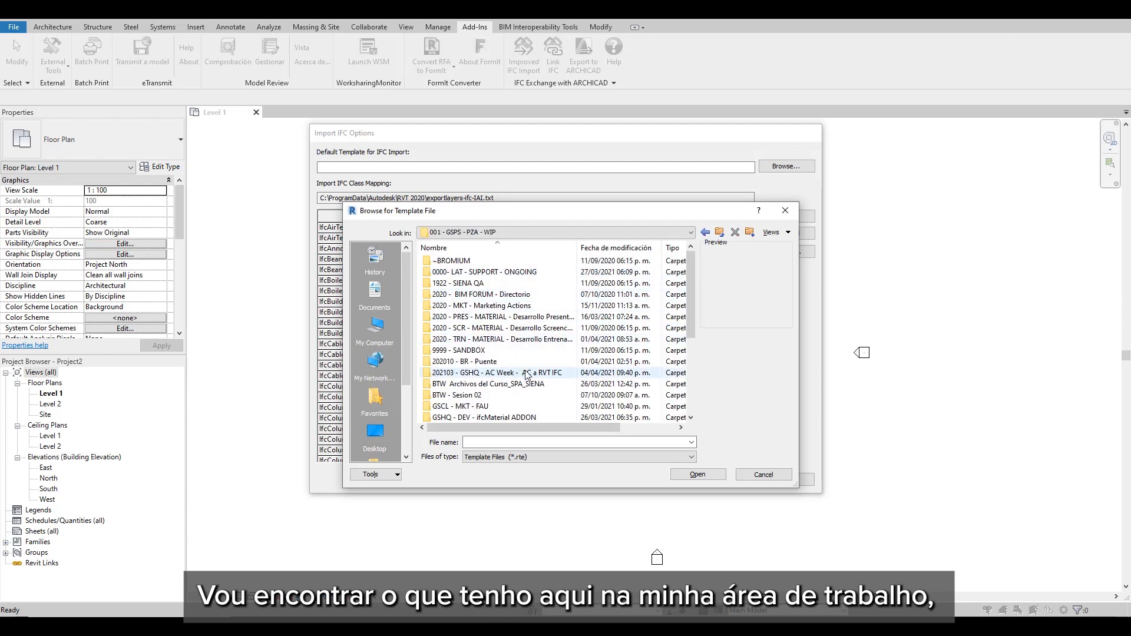
double_click(474, 294)
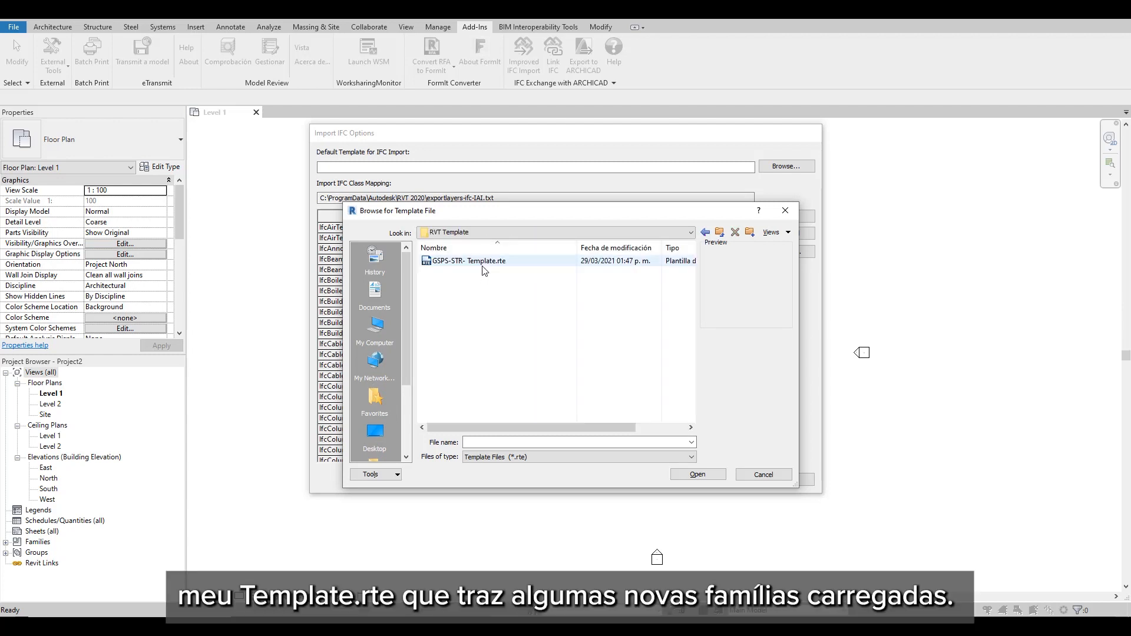
click(484, 261)
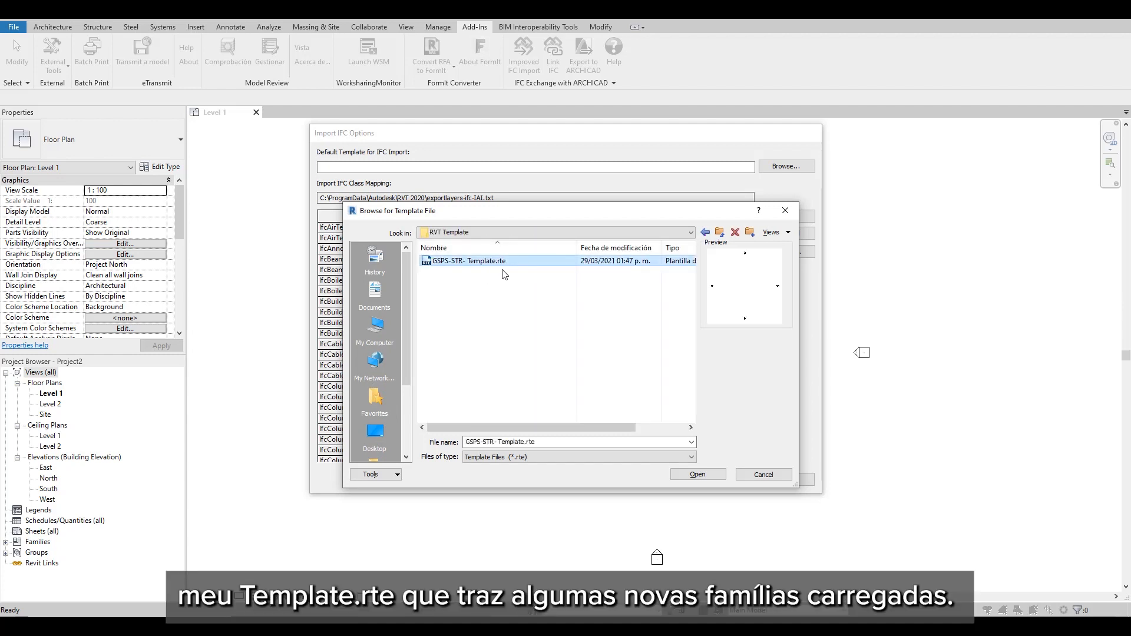
click(698, 475)
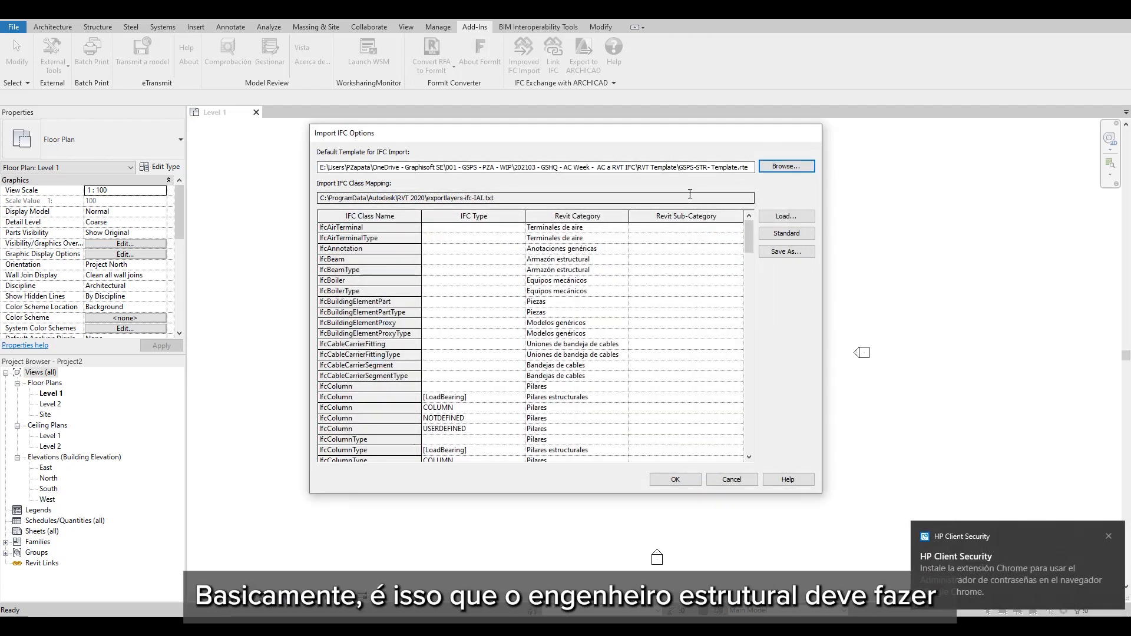
click(1105, 536)
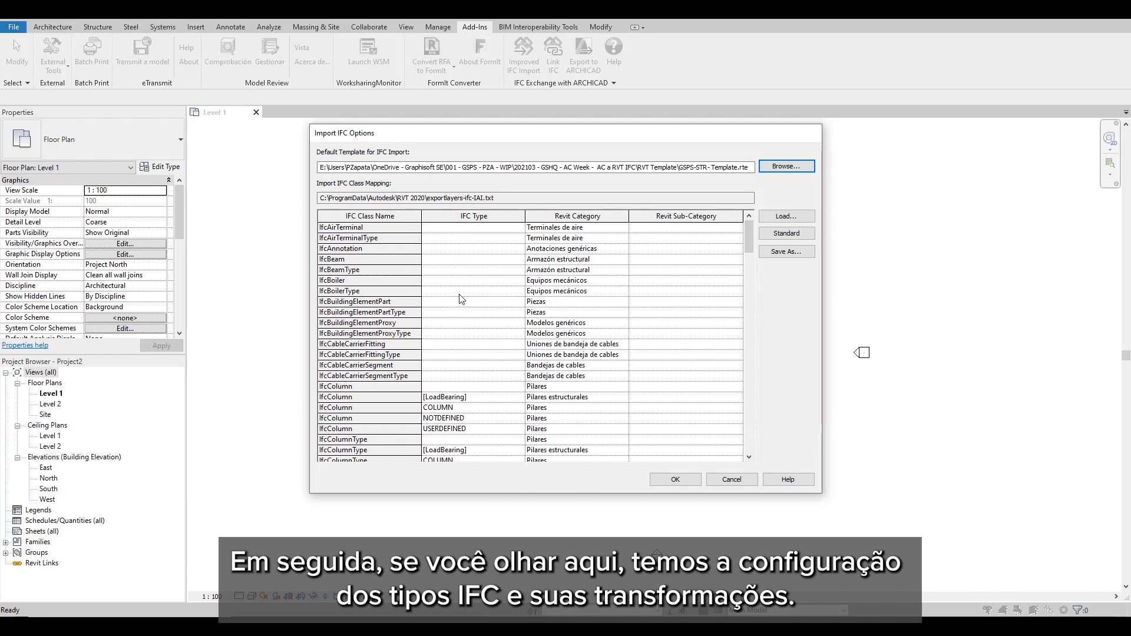
- Load exportlayers-ifc-IAI.txt from the 202103 - GSHQ - AC Week - AC a RVT IFC folder as import class mapping and accept the import options
scroll(464, 304, down, 3)
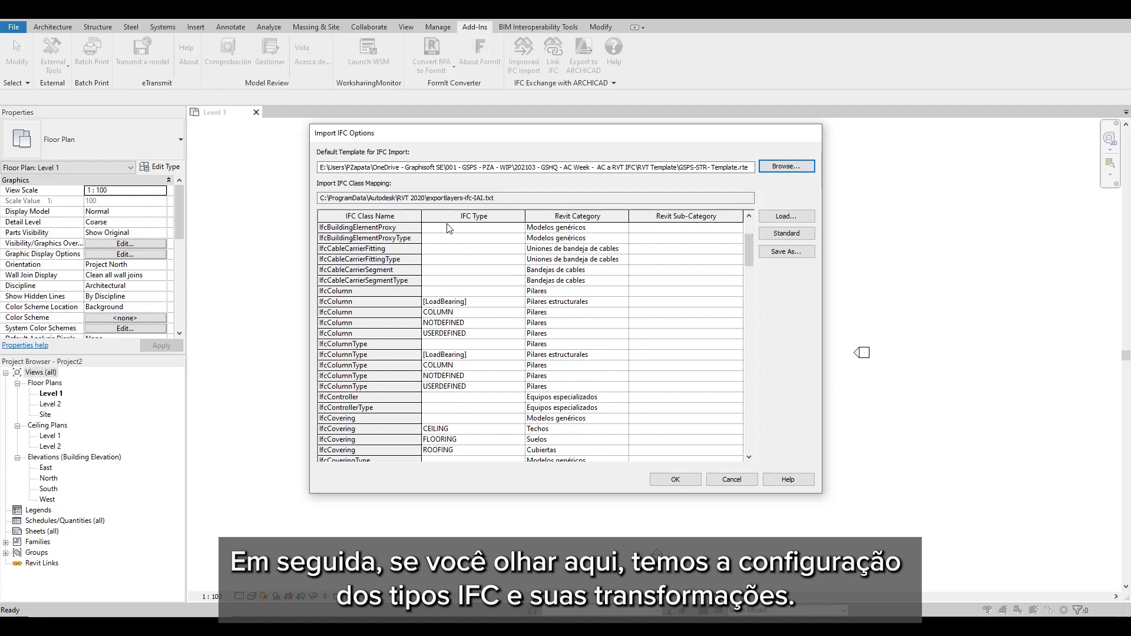
scroll(471, 293, up, 2)
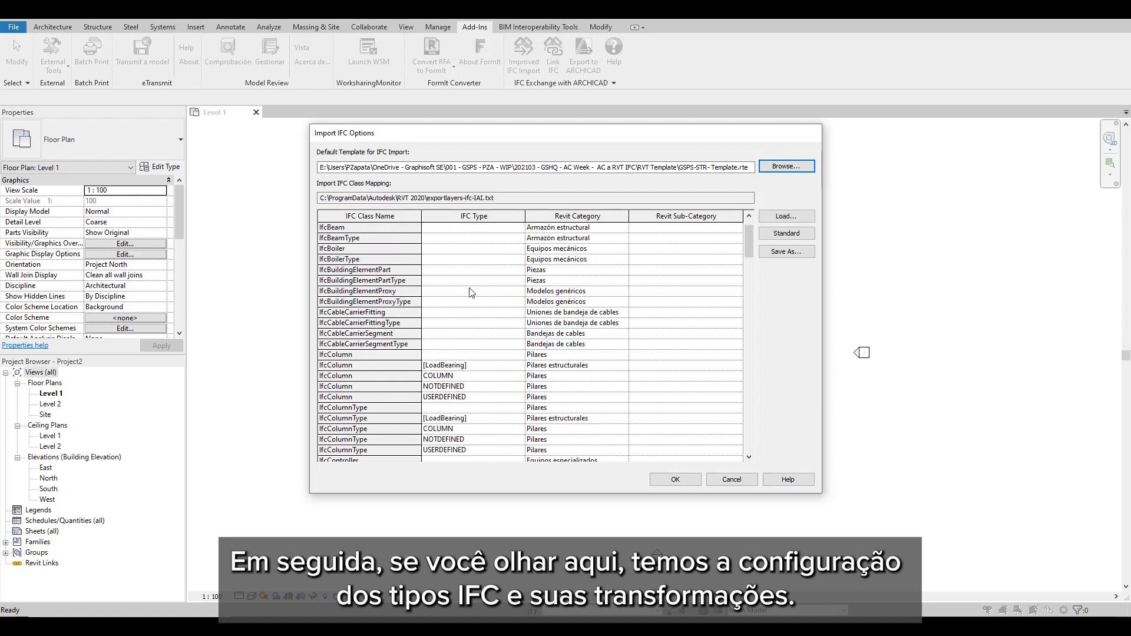
scroll(465, 254, up, 1)
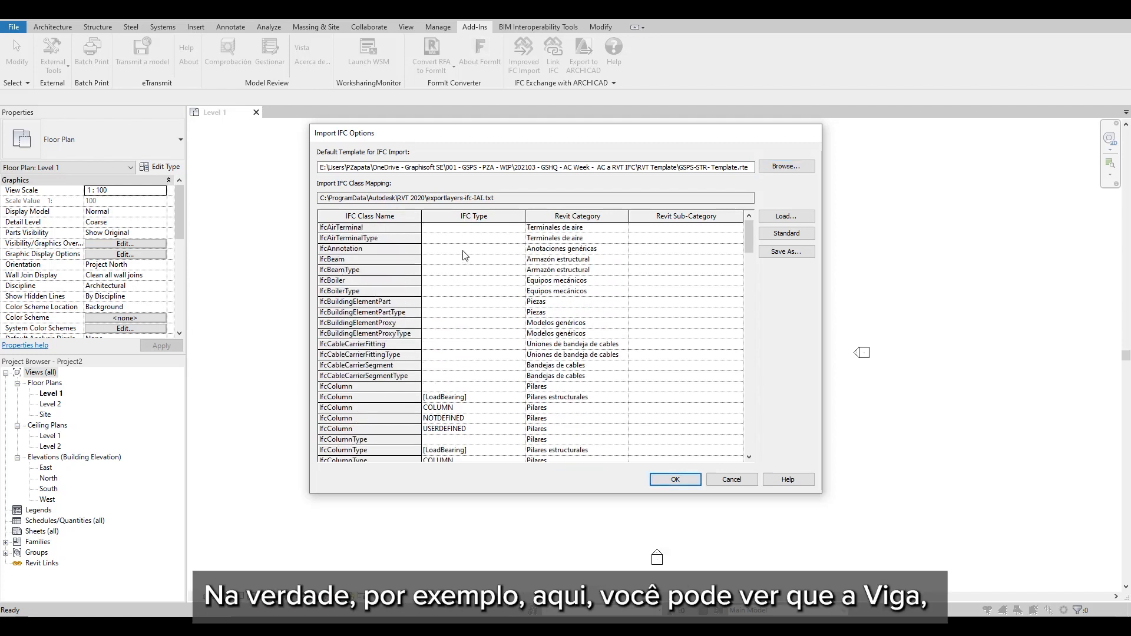
click(449, 259)
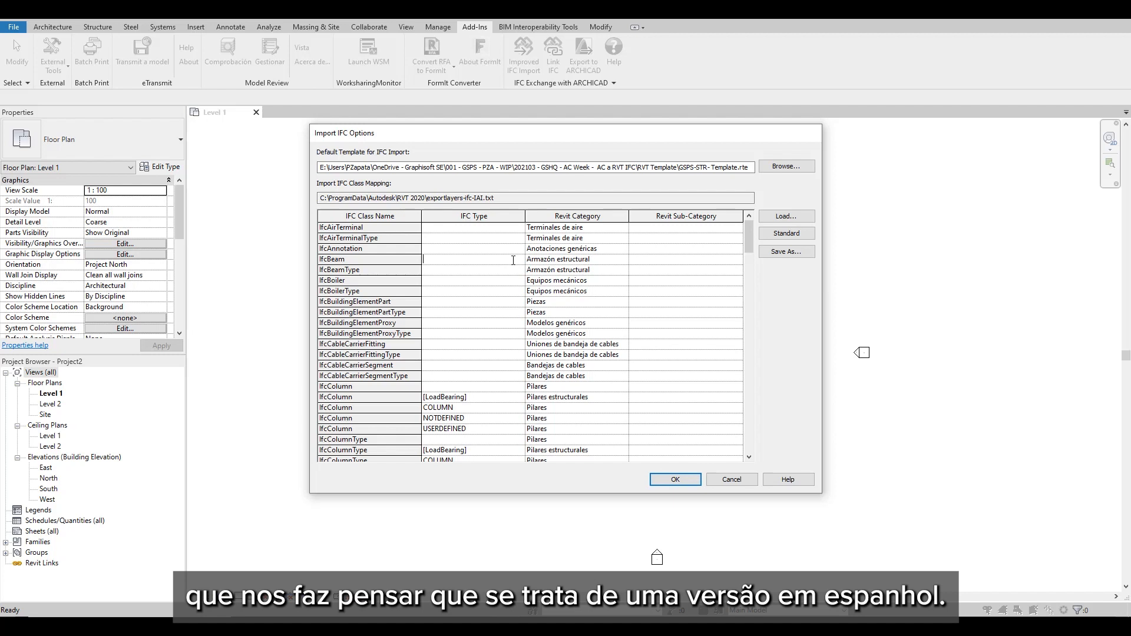
click(784, 218)
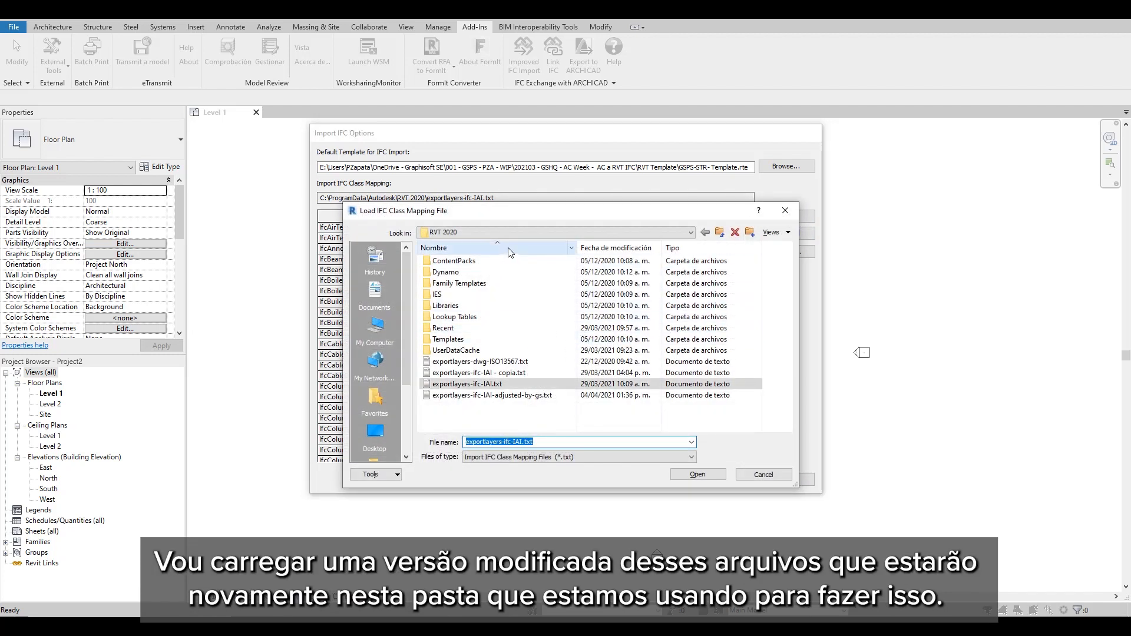
click(388, 330)
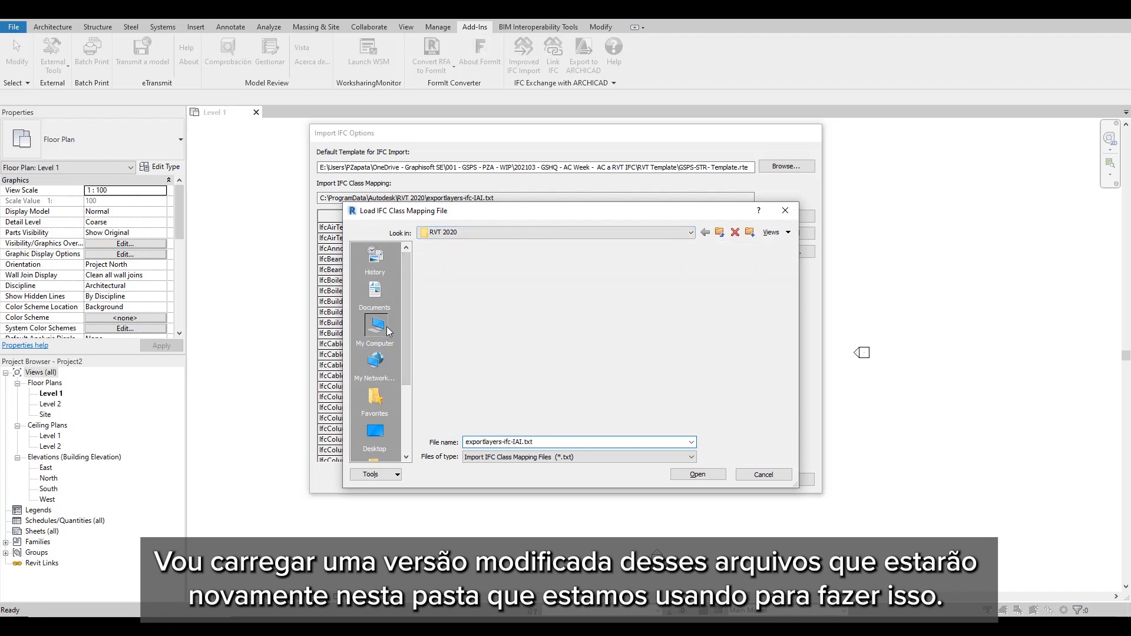
click(376, 436)
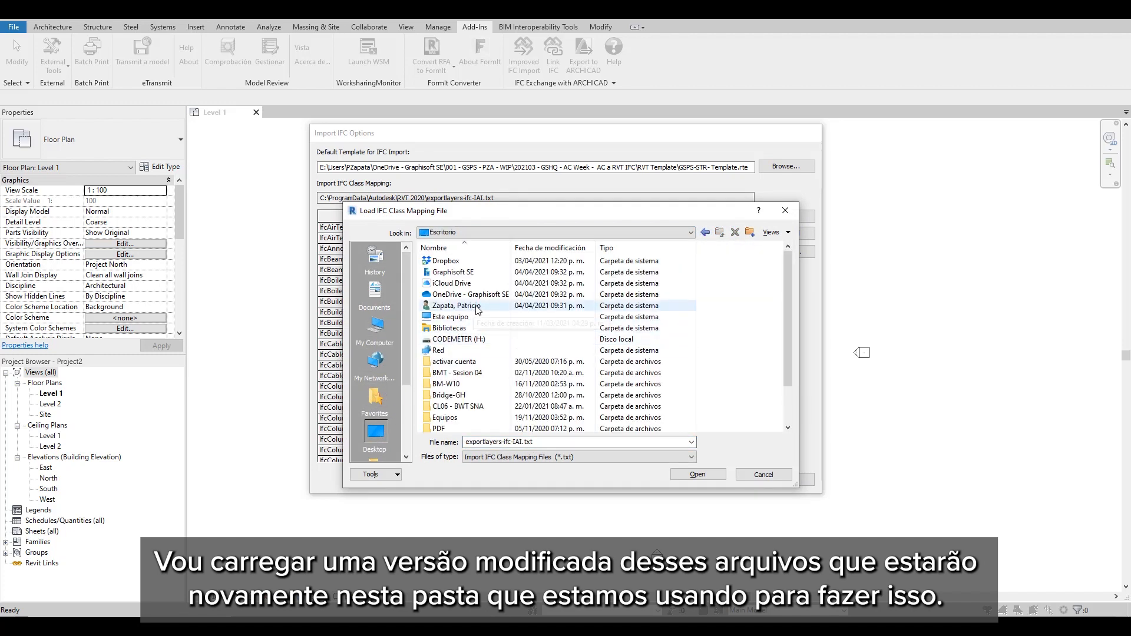
double_click(468, 294)
double_click(485, 275)
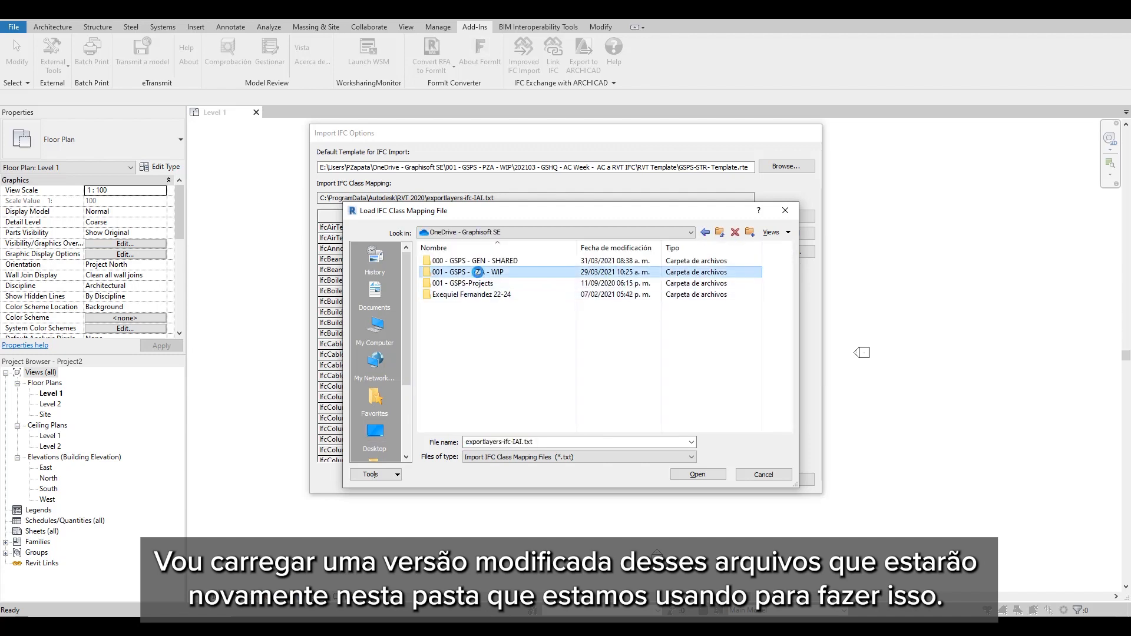
double_click(548, 372)
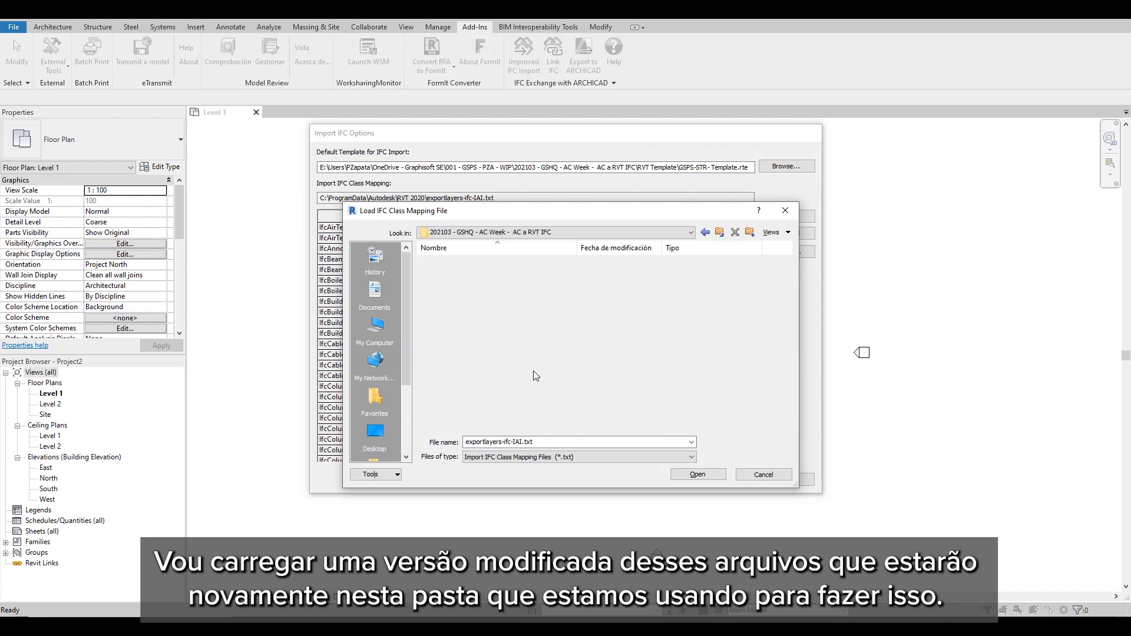
click(513, 306)
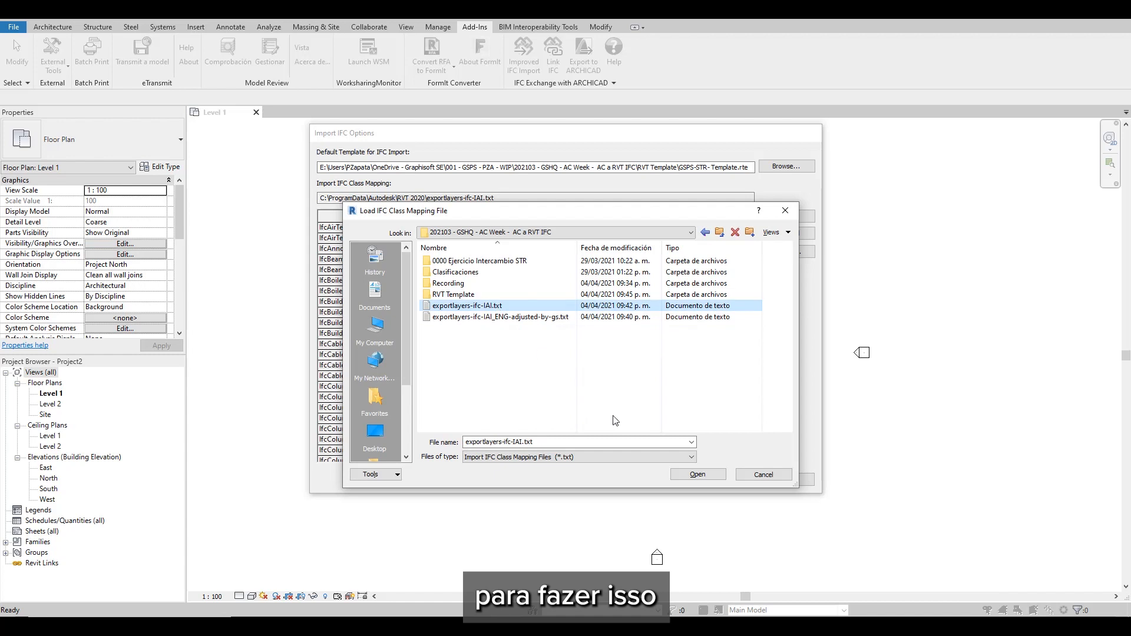
click(698, 474)
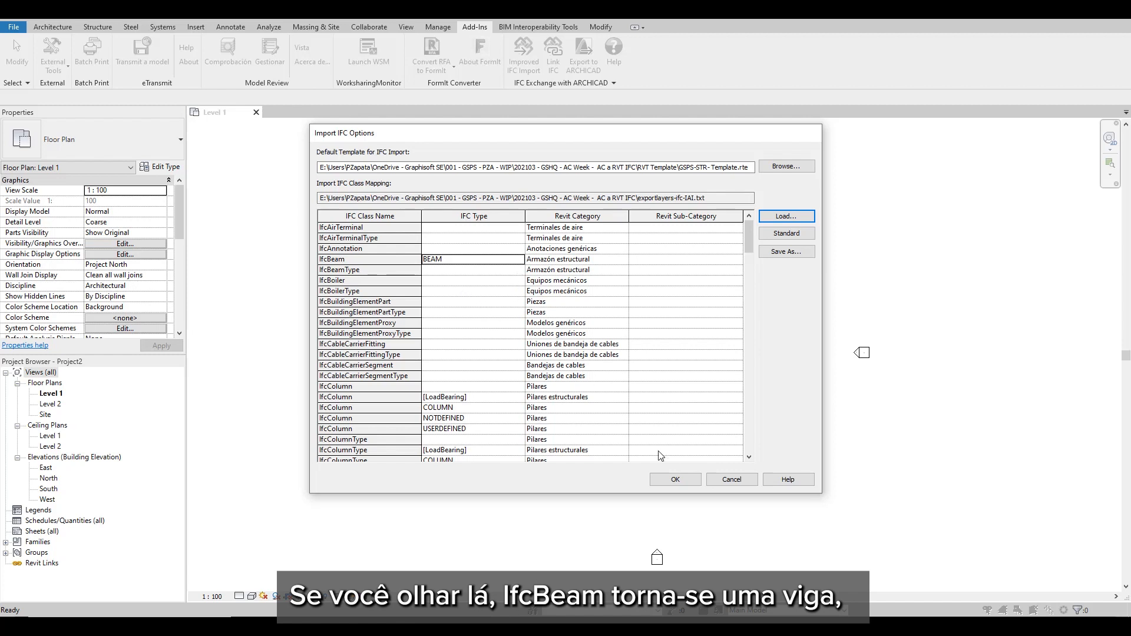
click(676, 479)
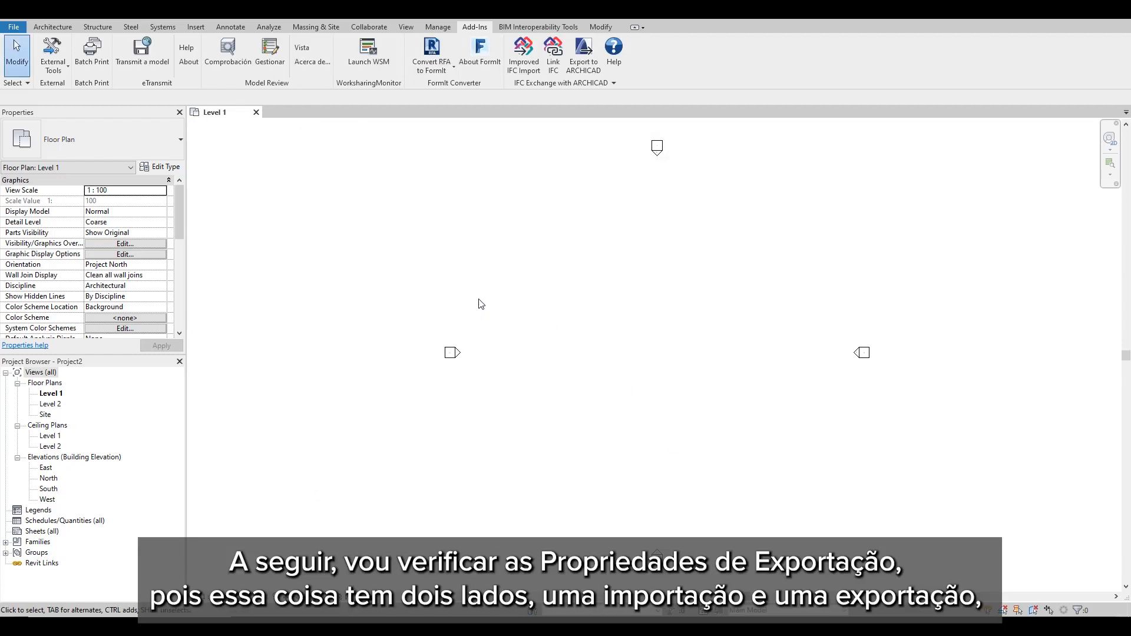
- Open the IFC export options and examine the class names assigned to the IFC elements in the export mapping
click(14, 27)
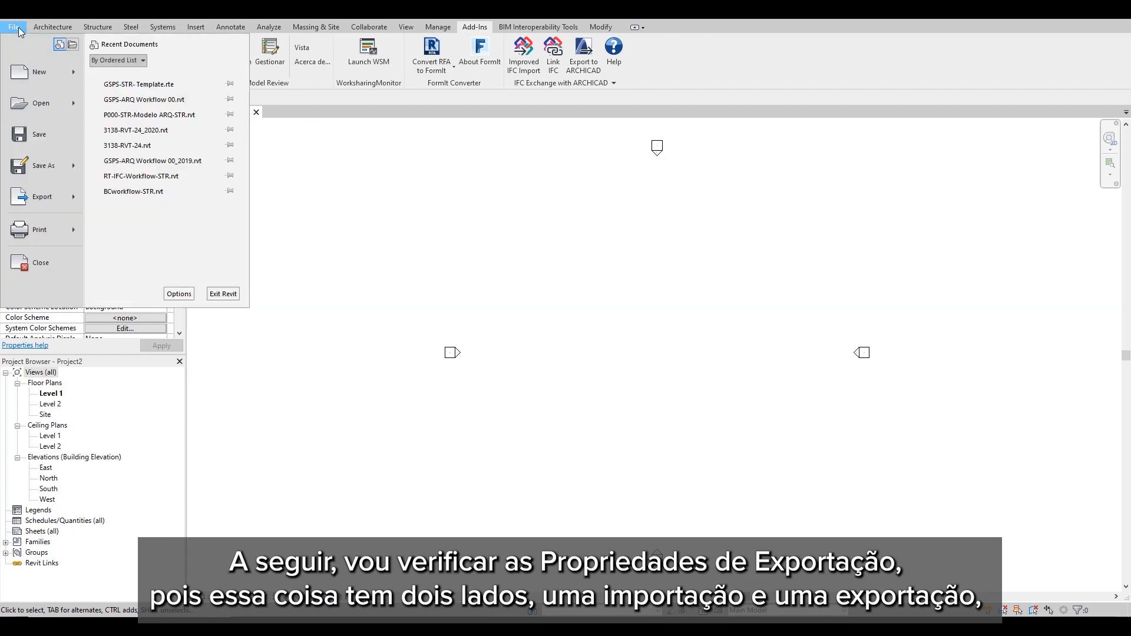
mouse_move(81, 205)
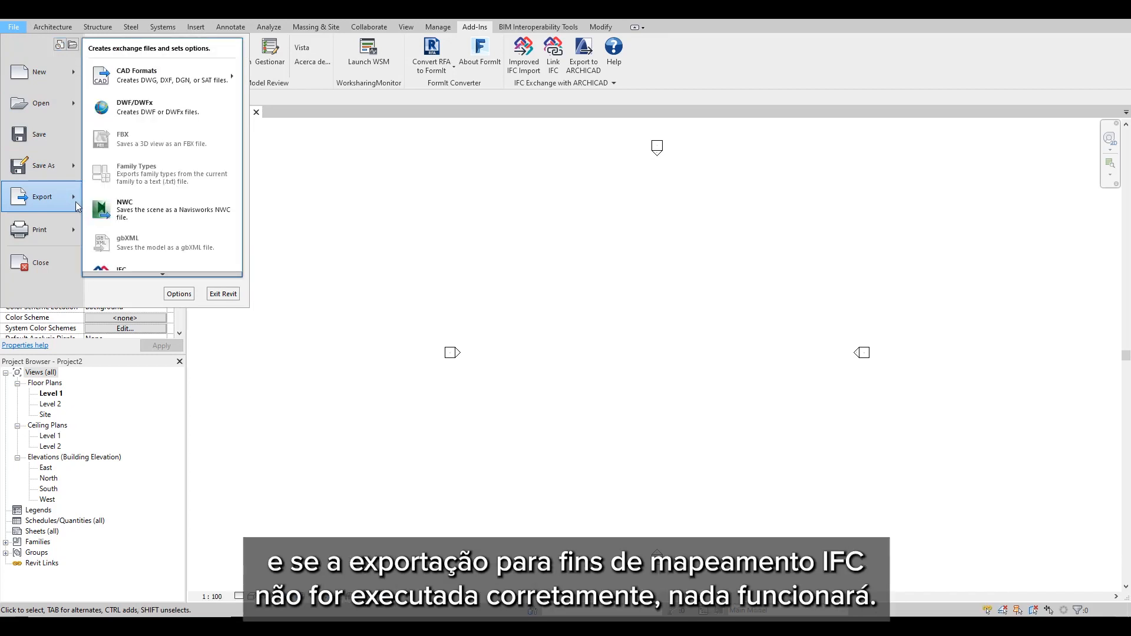
mouse_move(162, 274)
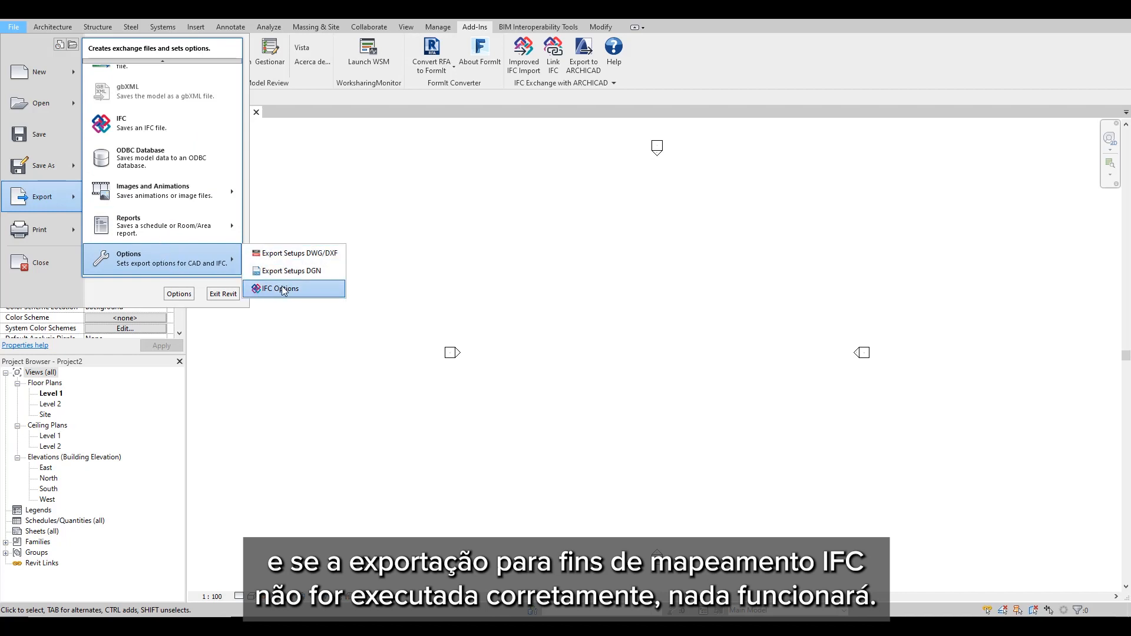
click(282, 289)
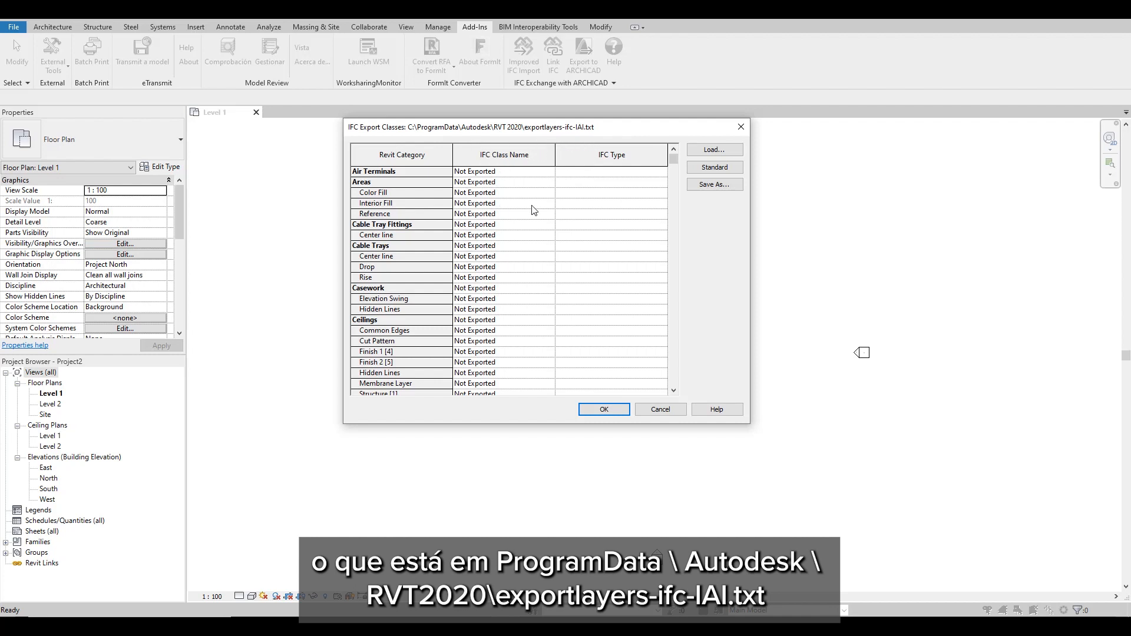
drag(673, 164, 675, 223)
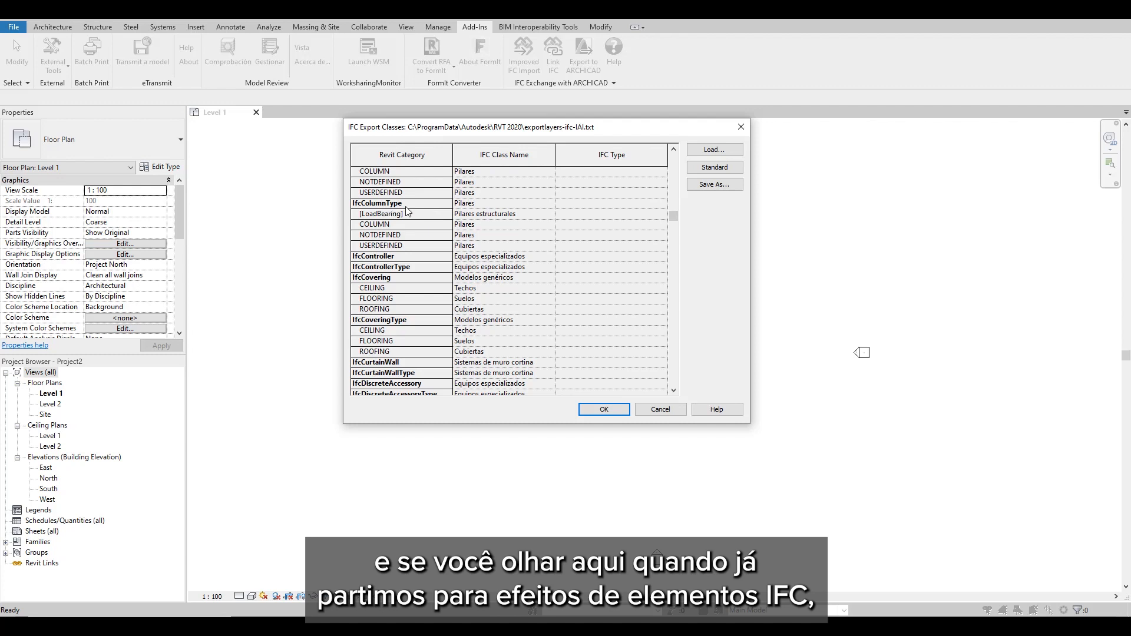
scroll(414, 242, down, 2)
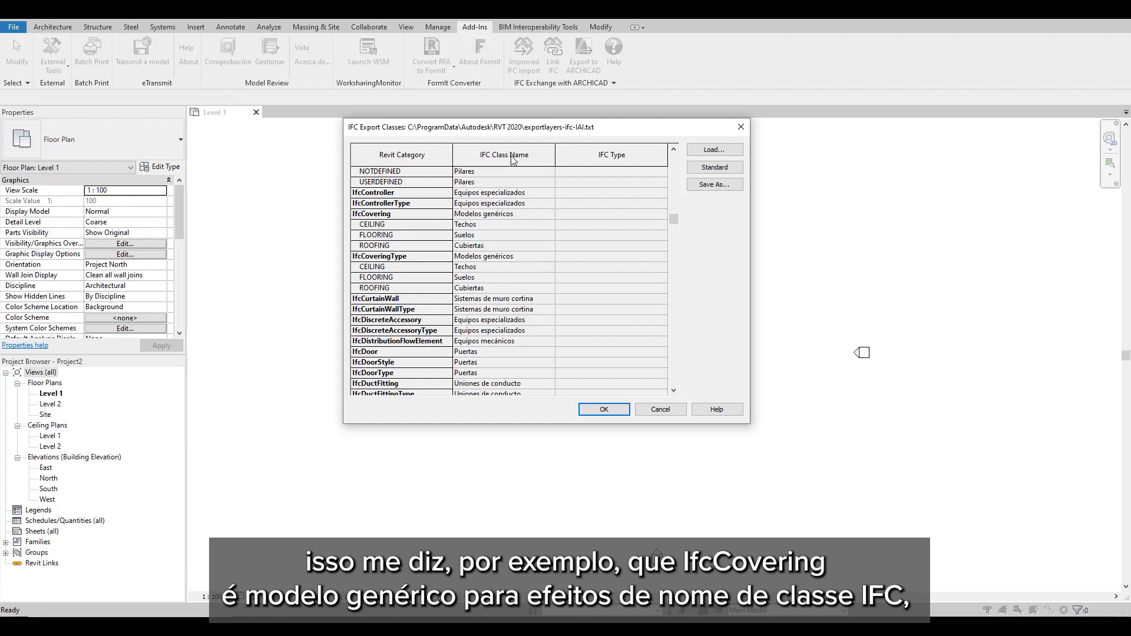
scroll(497, 259, down, 4)
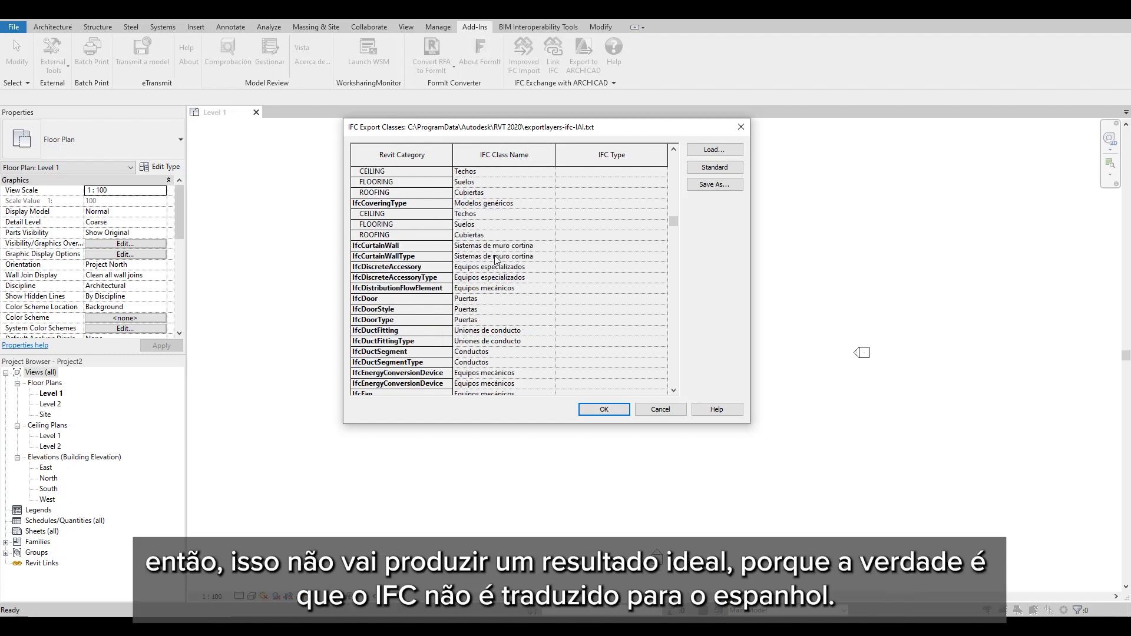
- Review the remaining IFC export mapping rows, from curtain walls through footings, members, roofs and stairs to walls
scroll(496, 260, down, 5)
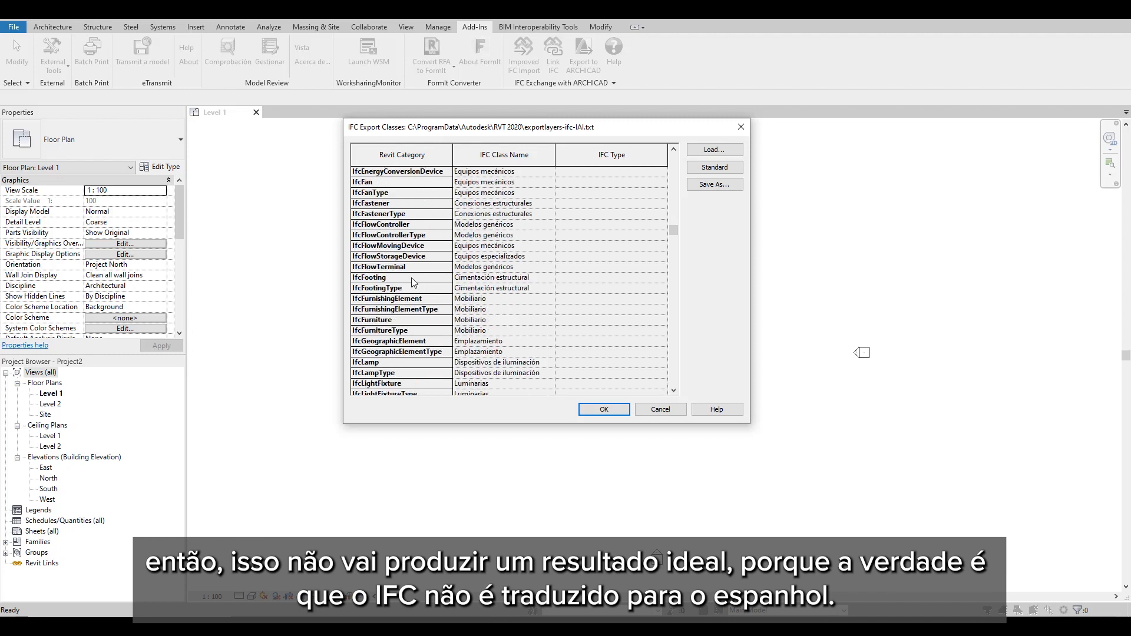
scroll(483, 319, down, 6)
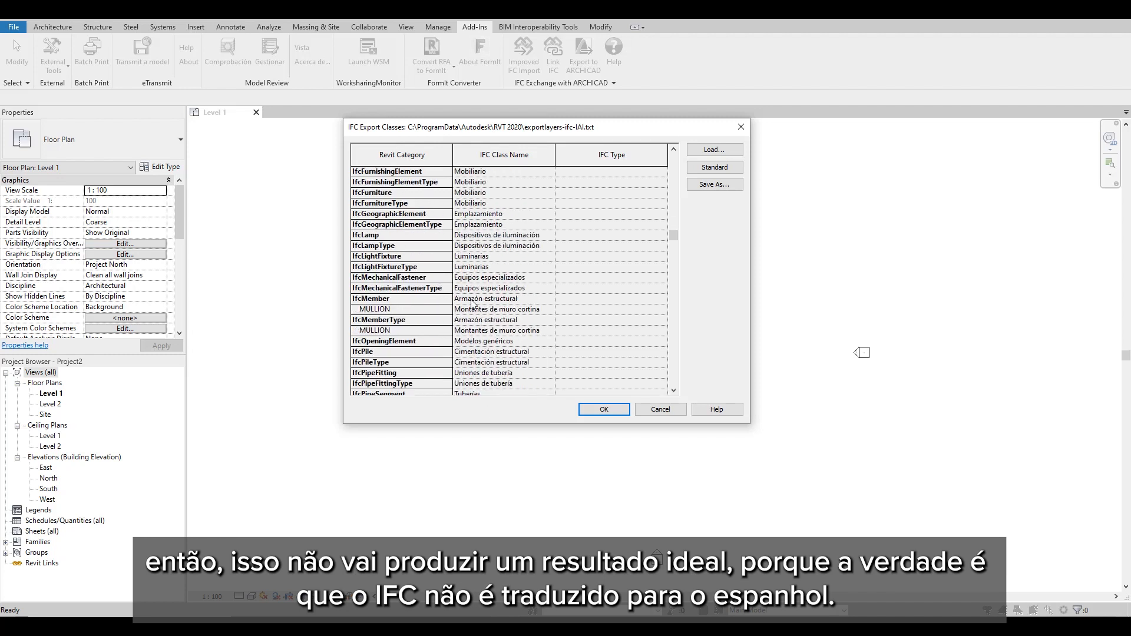
scroll(434, 265, down, 4)
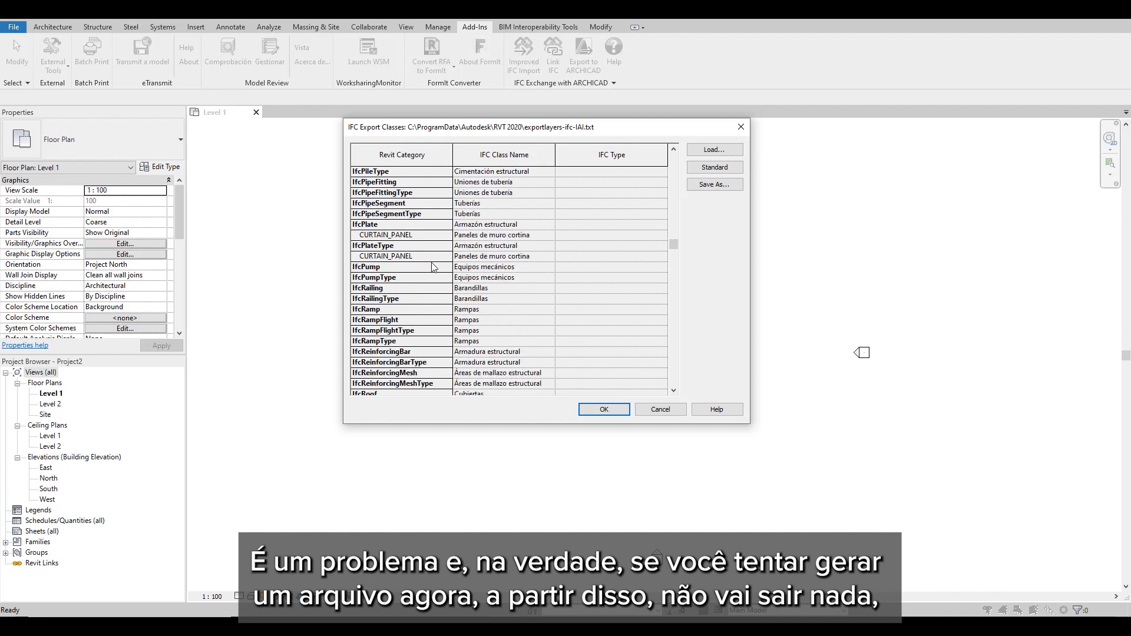
scroll(434, 267, down, 4)
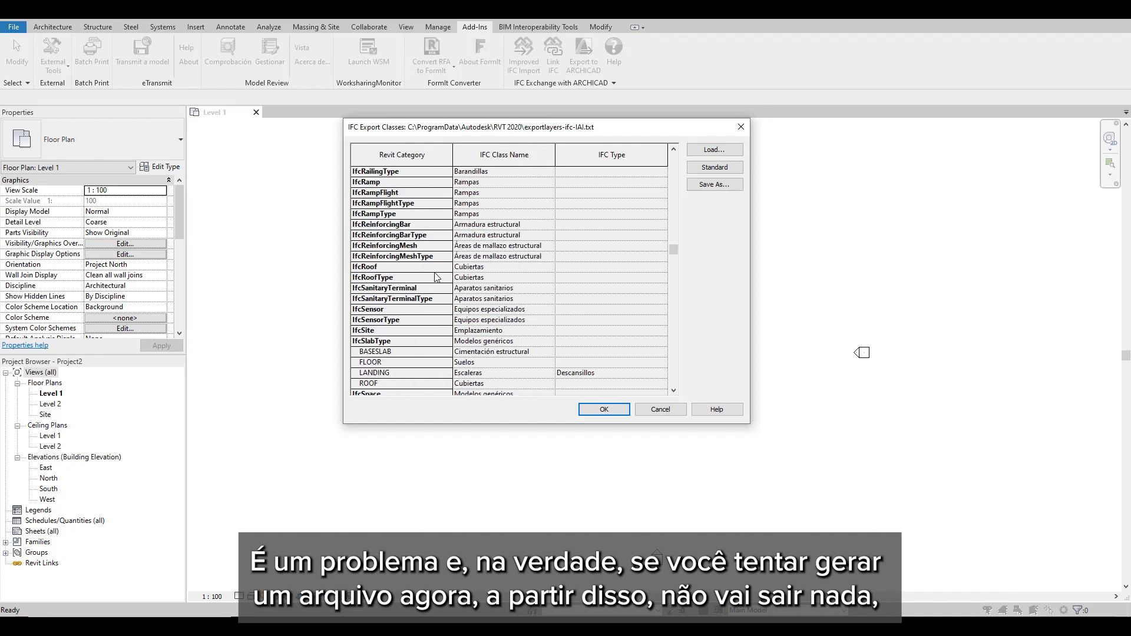
scroll(437, 277, down, 7)
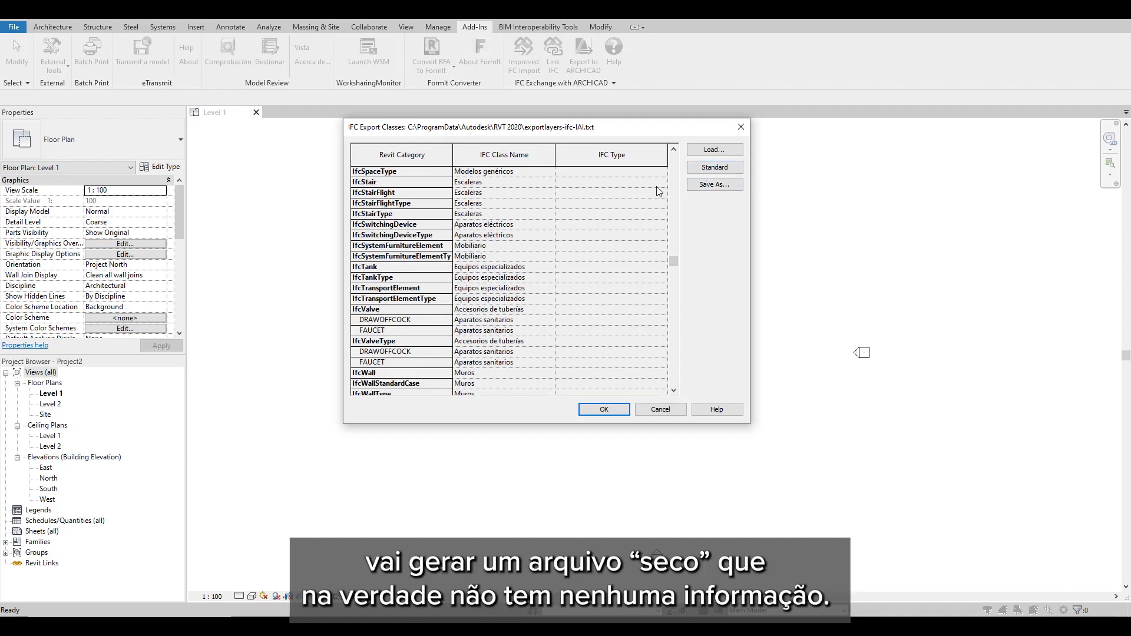
- Load exportlayers-ifc-IAI-adjusted-by-gs.txt from the RVT 2020 folder as the export class mapping, review its class names and close the options
click(708, 167)
click(714, 150)
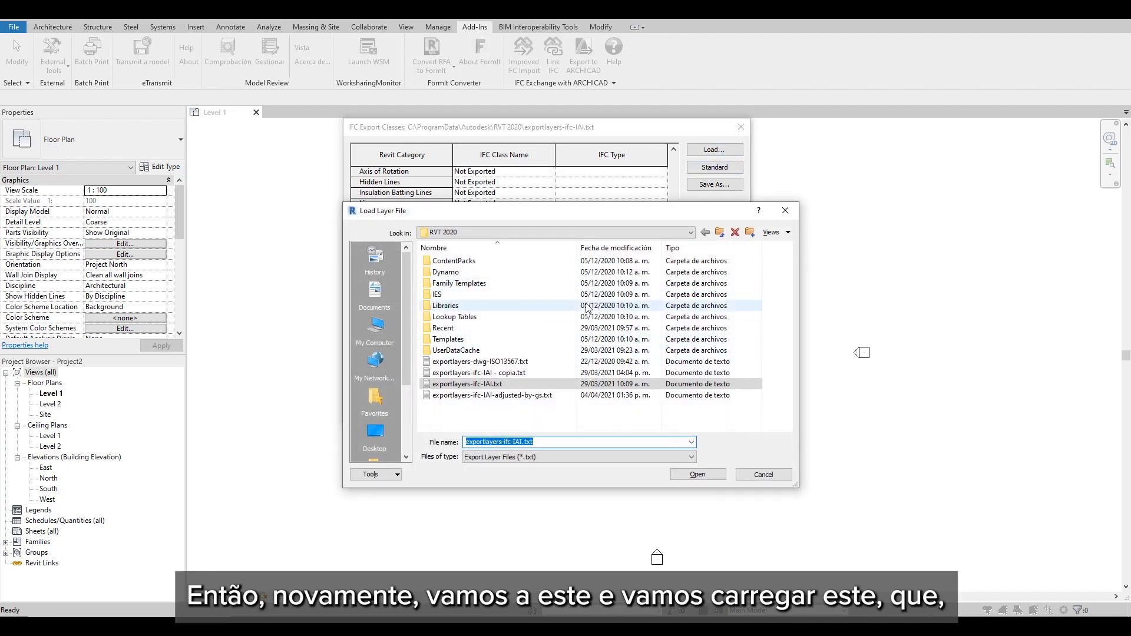
click(533, 395)
click(698, 475)
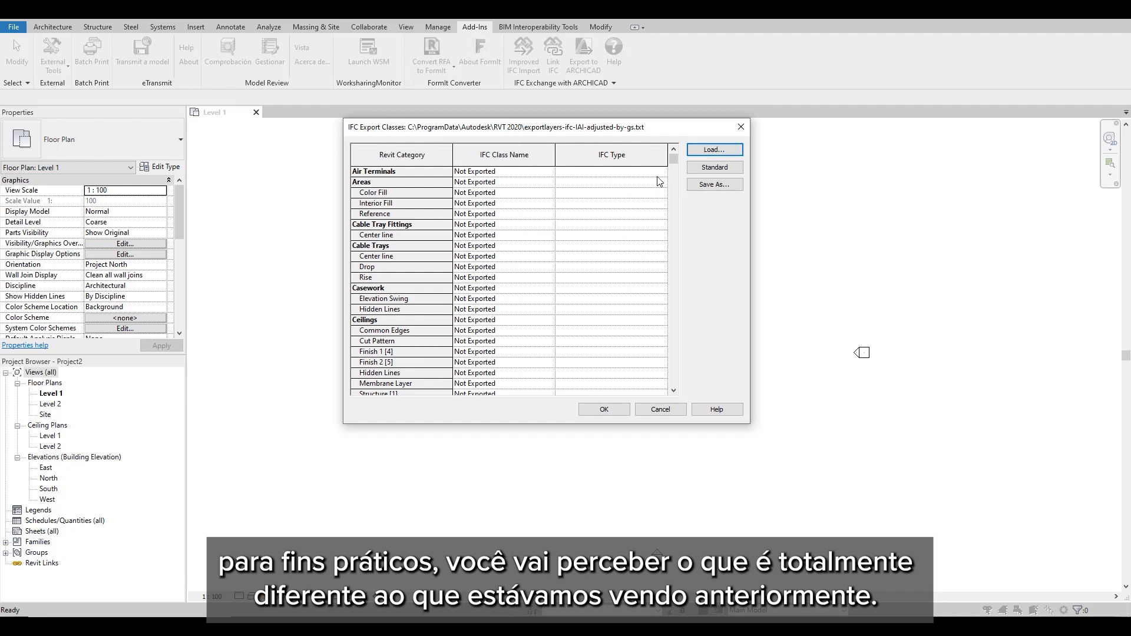
drag(670, 161, 671, 210)
scroll(539, 250, down, 6)
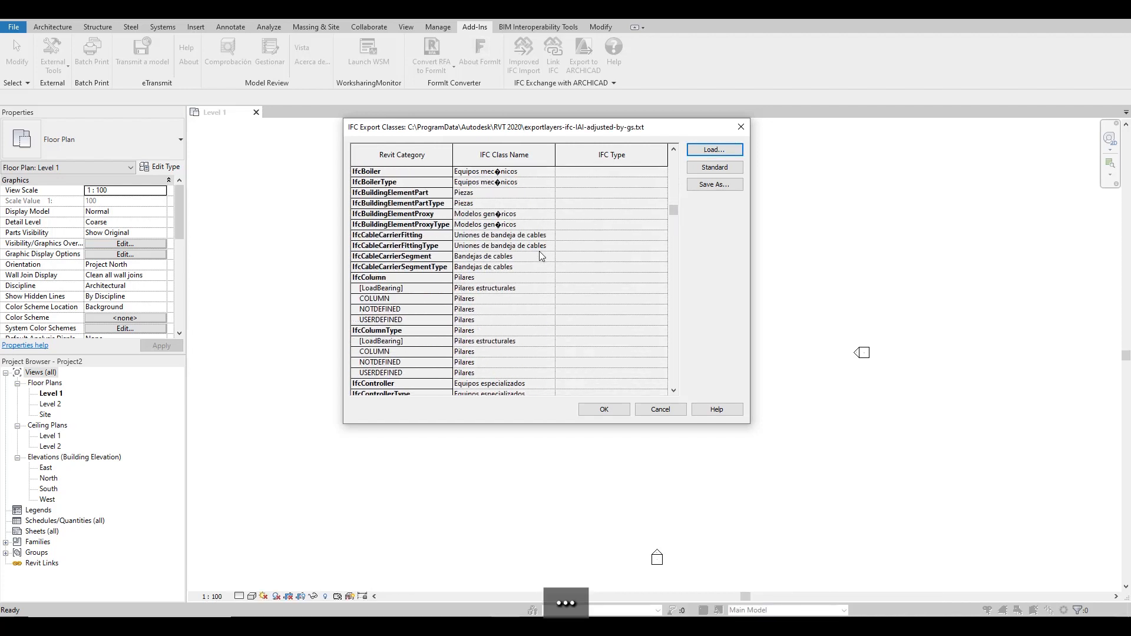
scroll(539, 251, down, 7)
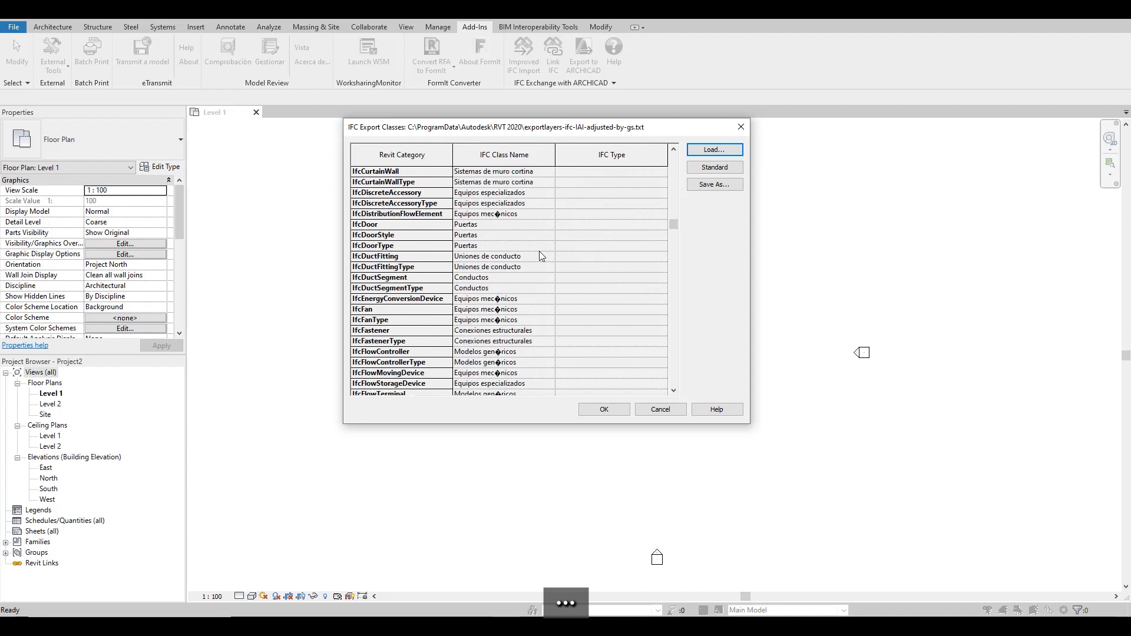
scroll(539, 251, down, 12)
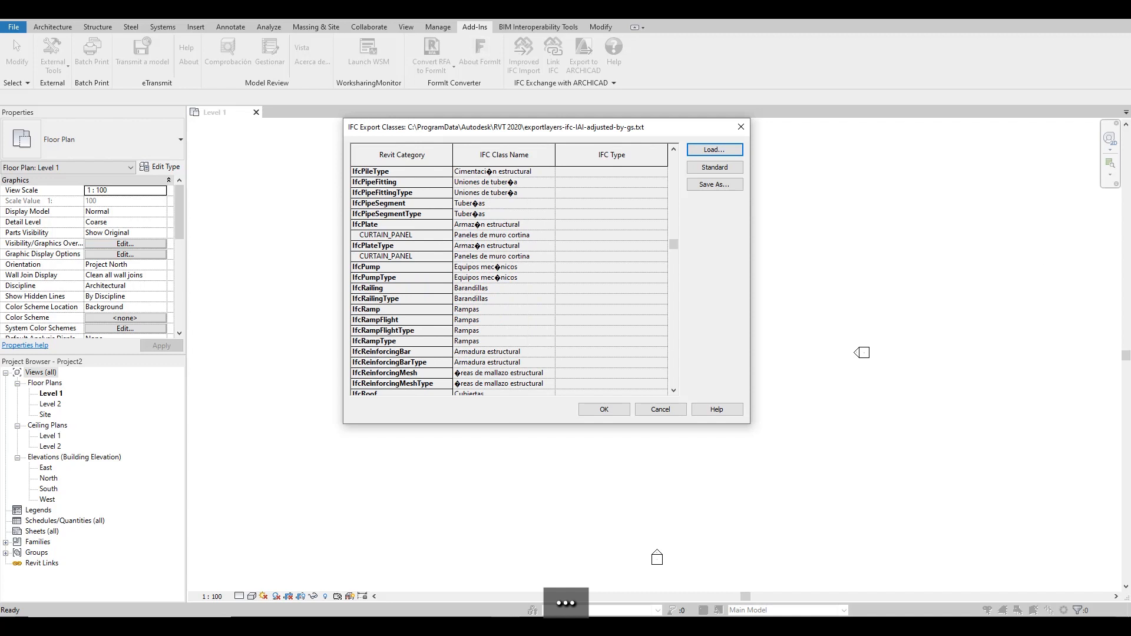
key(Escape)
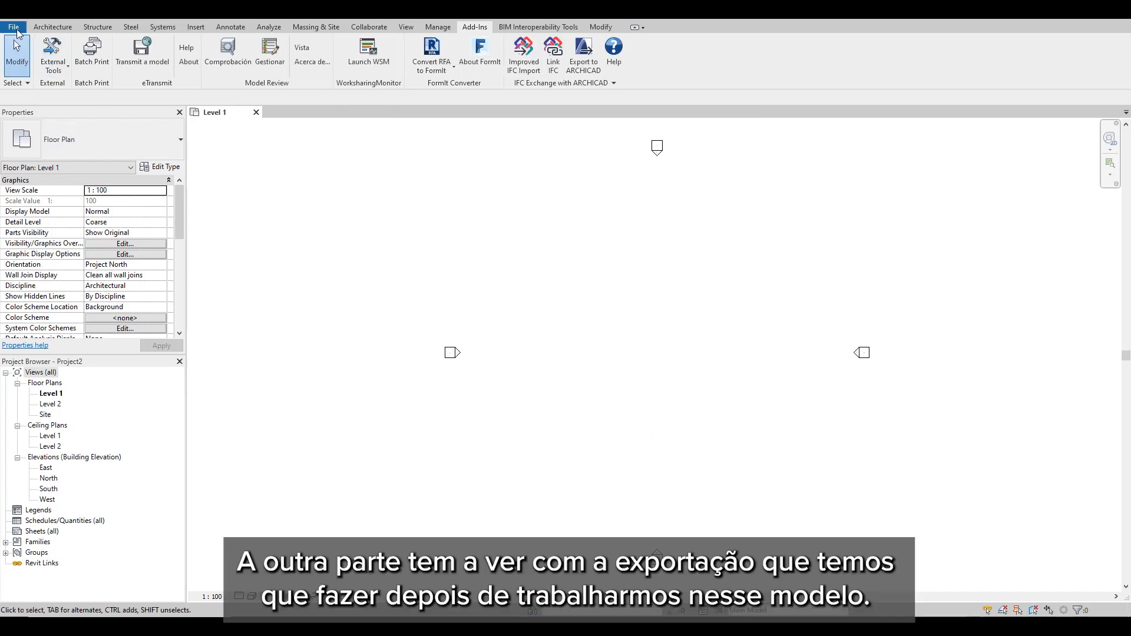
- Reopen the IFC export options and check the class names given to beams, columns and other building elements
click(16, 28)
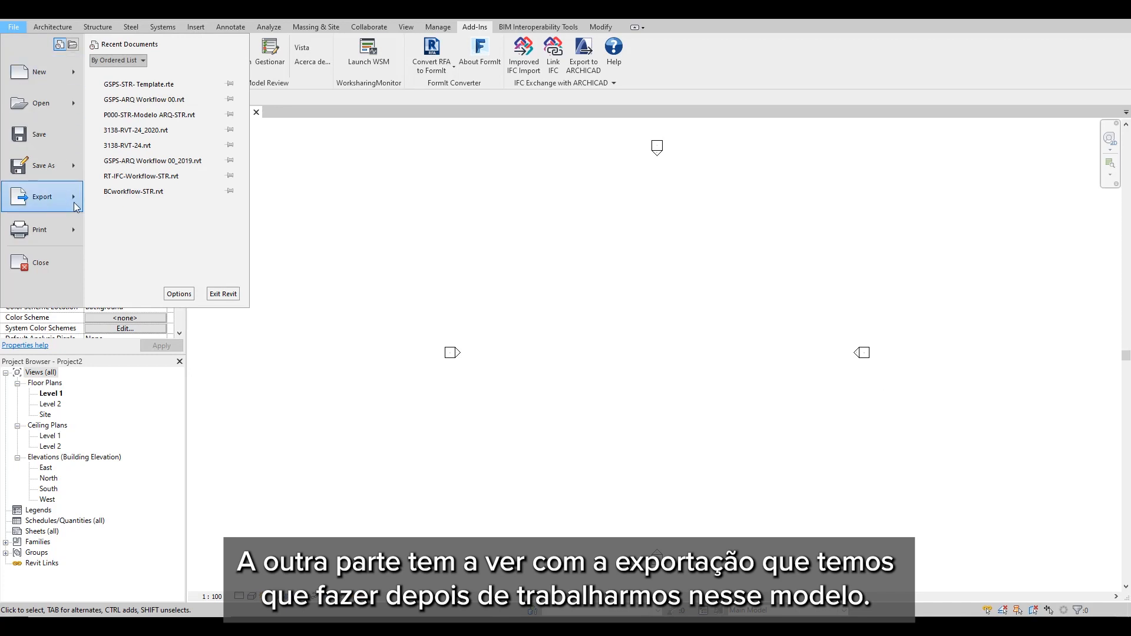
mouse_move(76, 206)
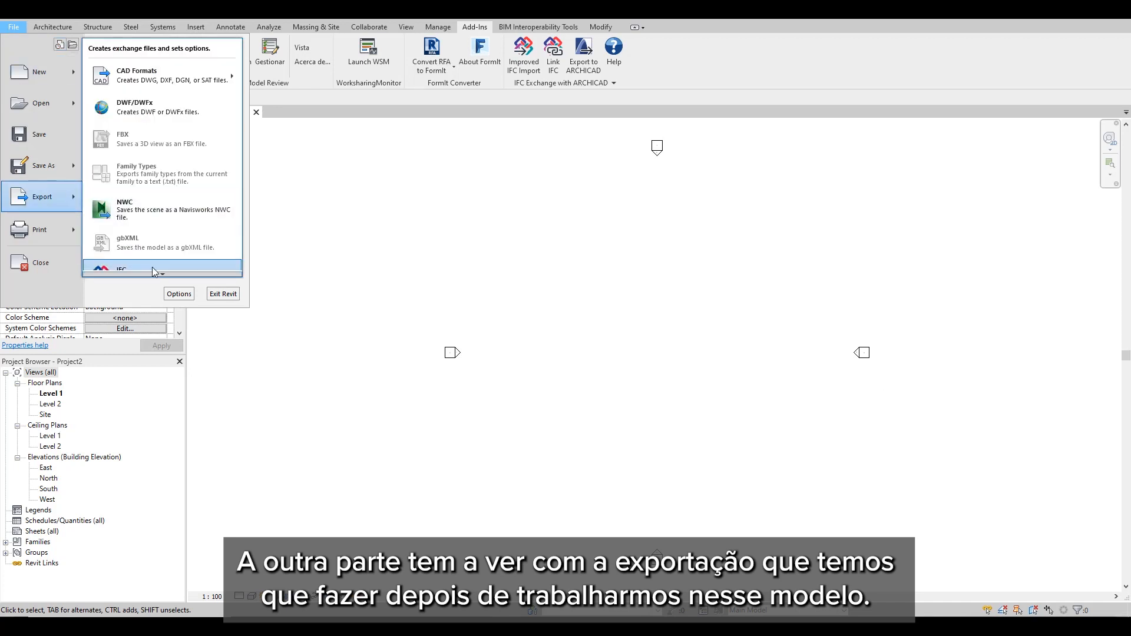
scroll(152, 267, down, 3)
mouse_move(165, 244)
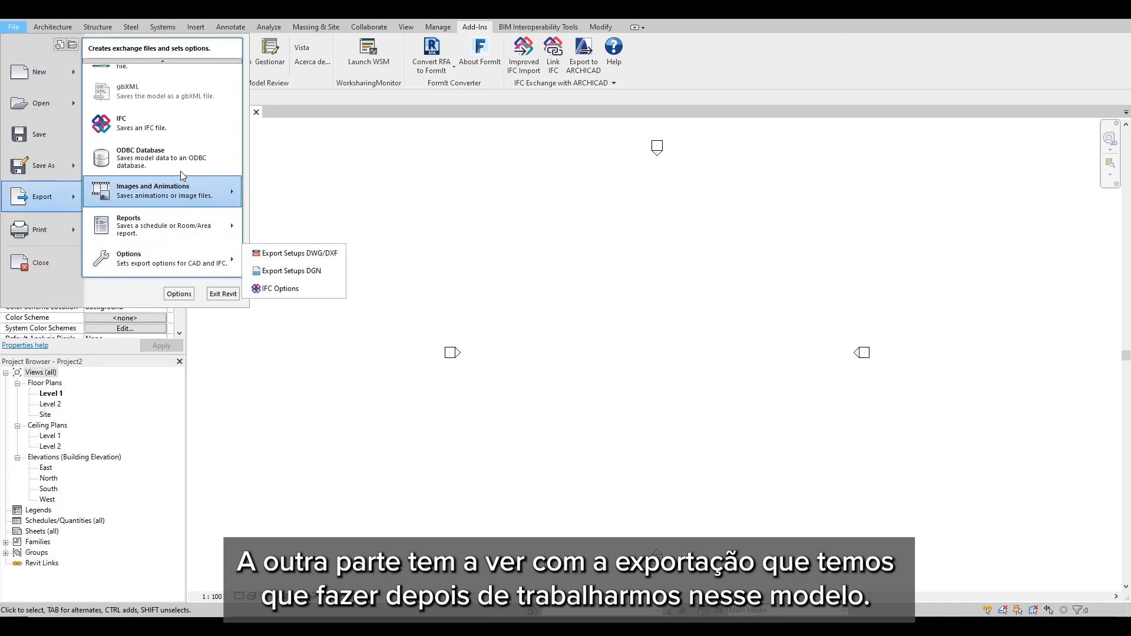
mouse_move(196, 254)
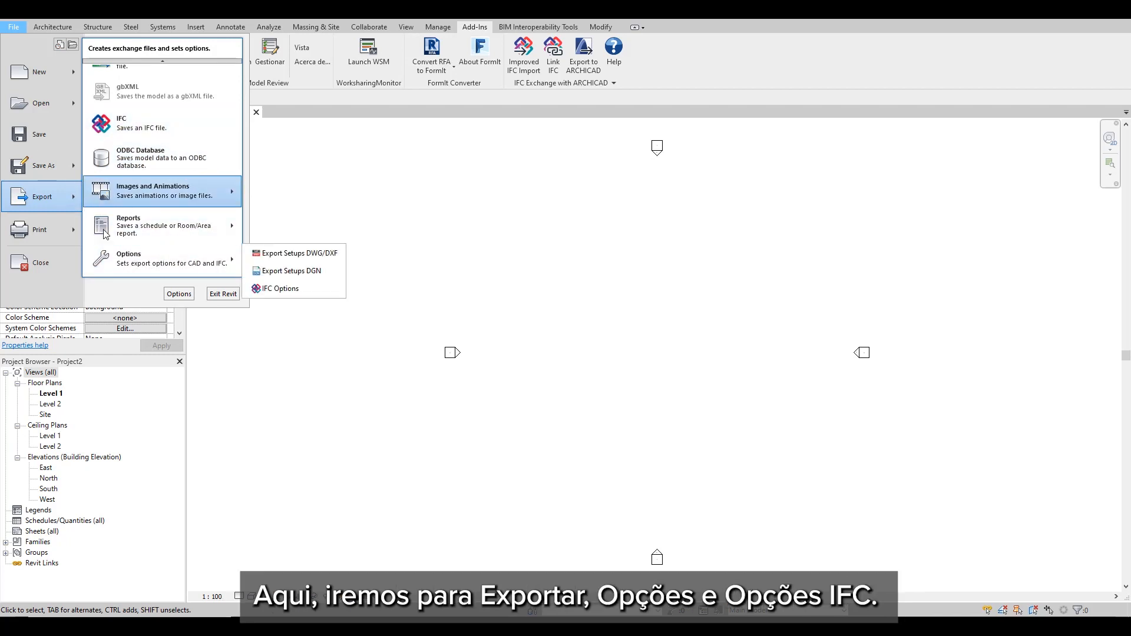
click(290, 288)
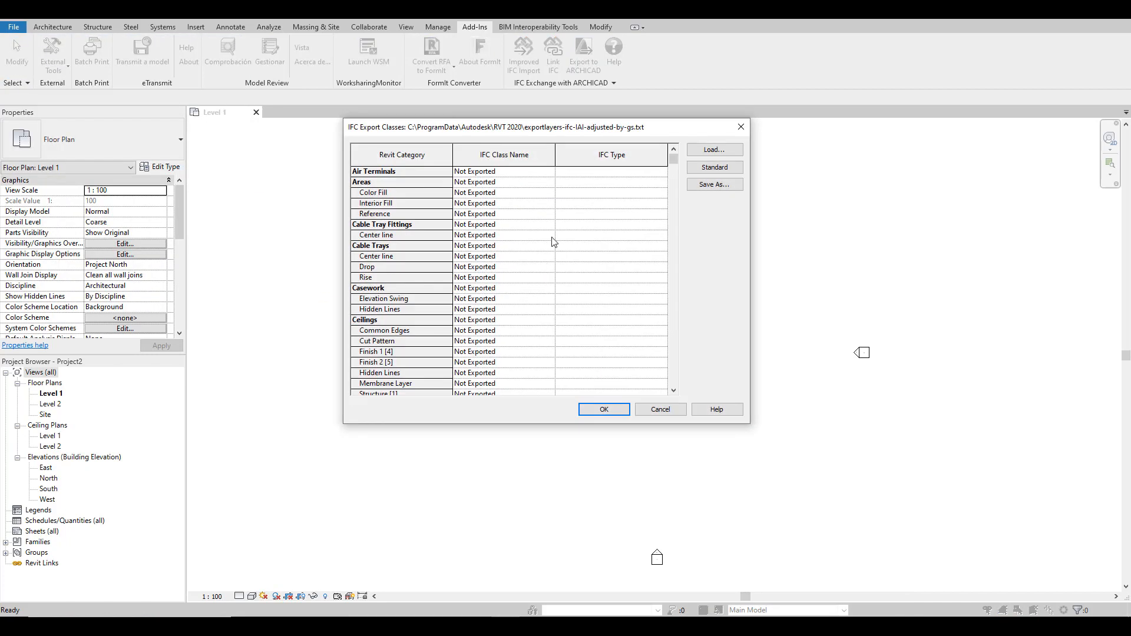
scroll(560, 224, down, 5)
scroll(570, 239, down, 10)
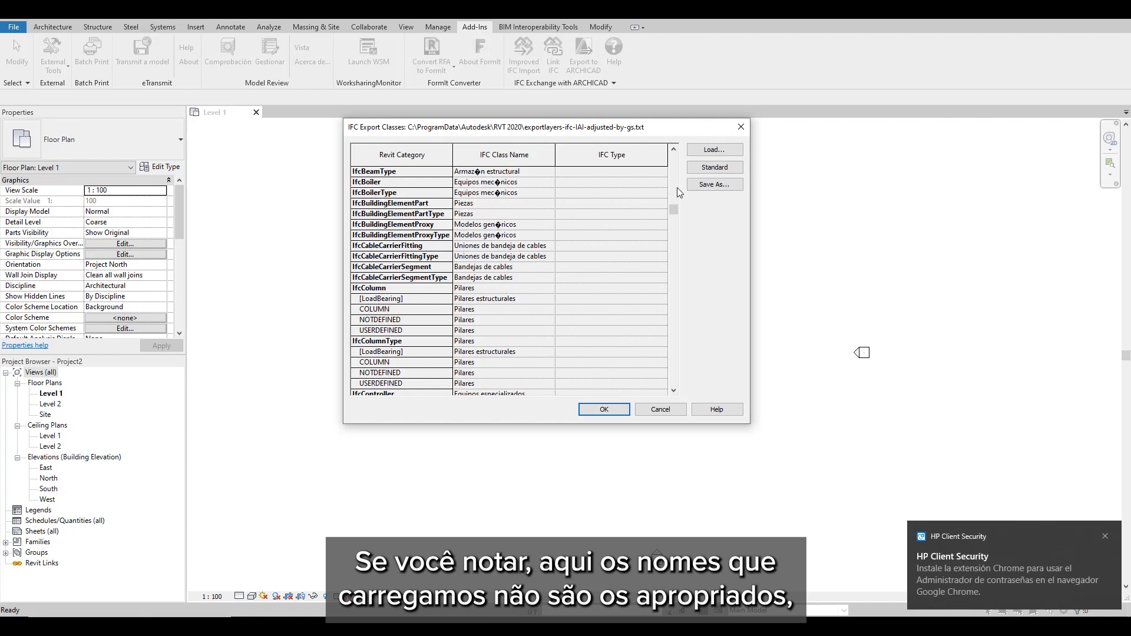
- Load exportlayers-ifc-IAI_ENG.txt from the 202103 - GSHQ - AC Week - AC a RVT IFC folder on OneDrive as export class mapping
click(714, 150)
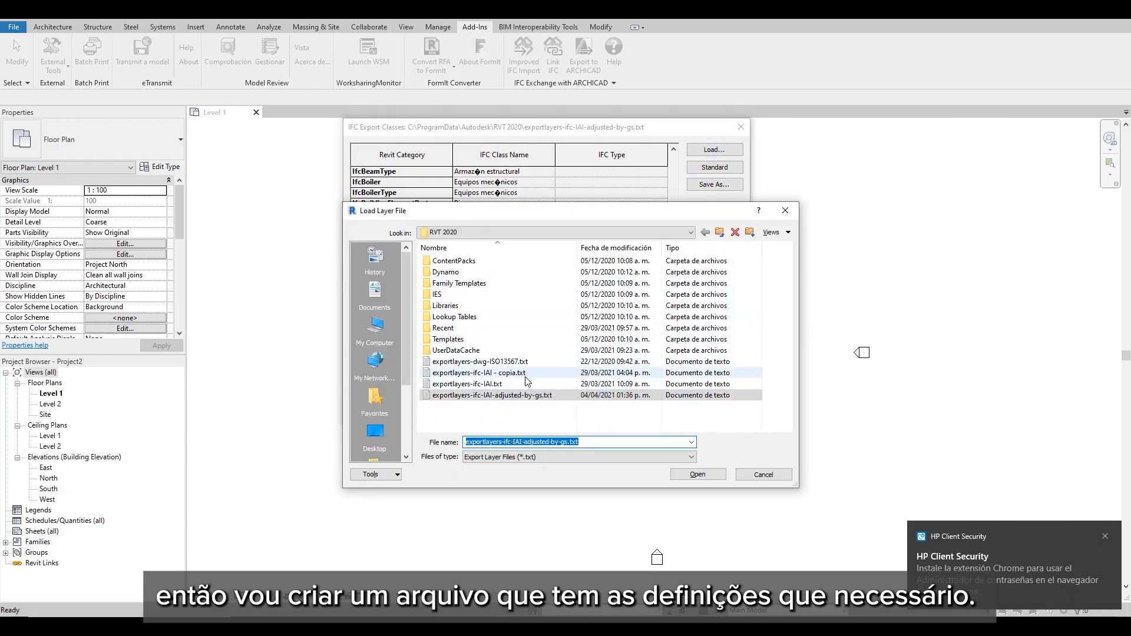
click(375, 330)
click(375, 433)
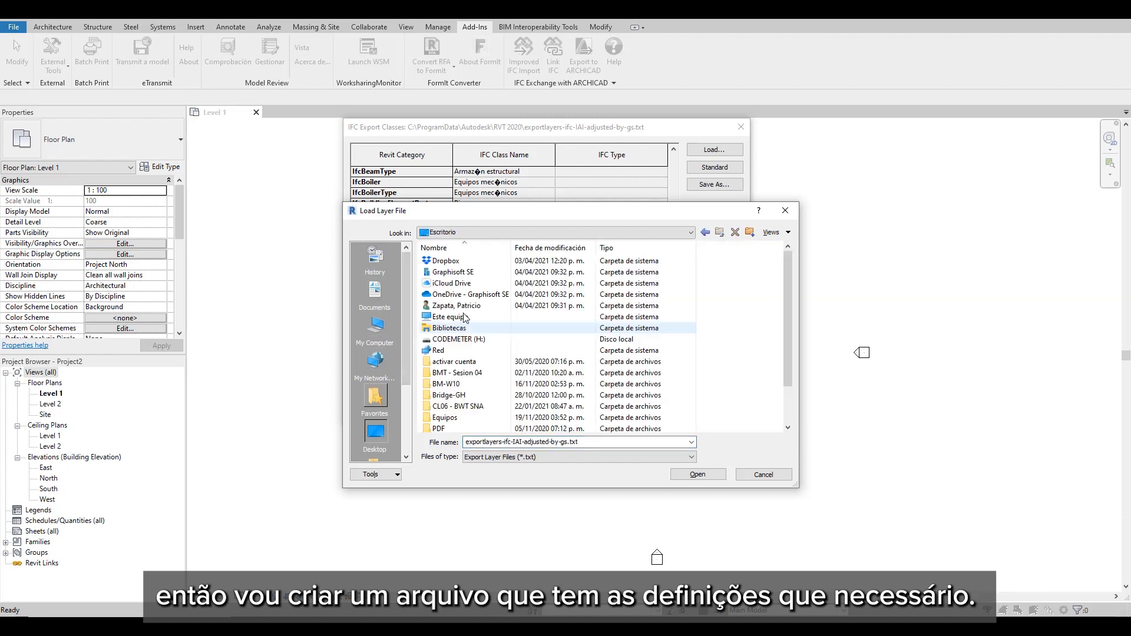
double_click(479, 293)
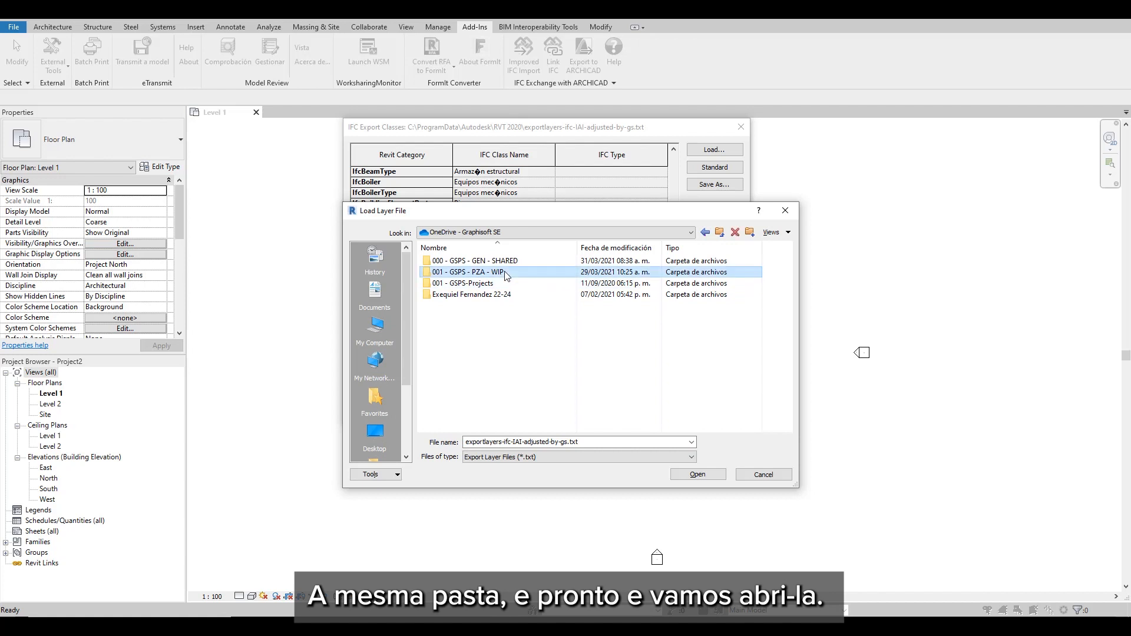
double_click(504, 272)
double_click(540, 373)
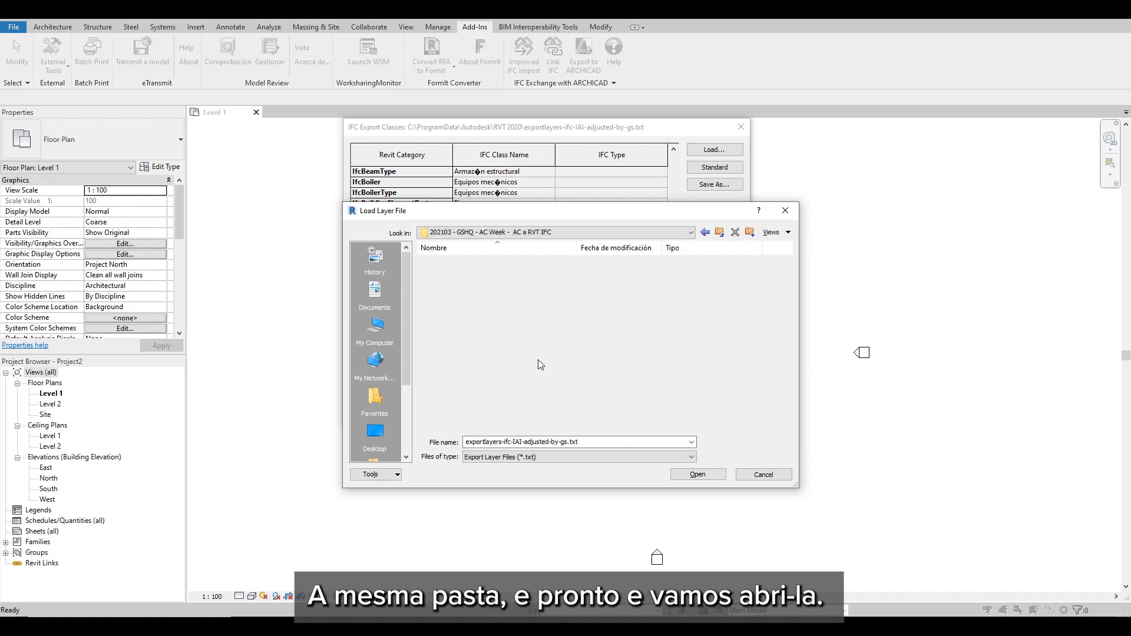
click(501, 317)
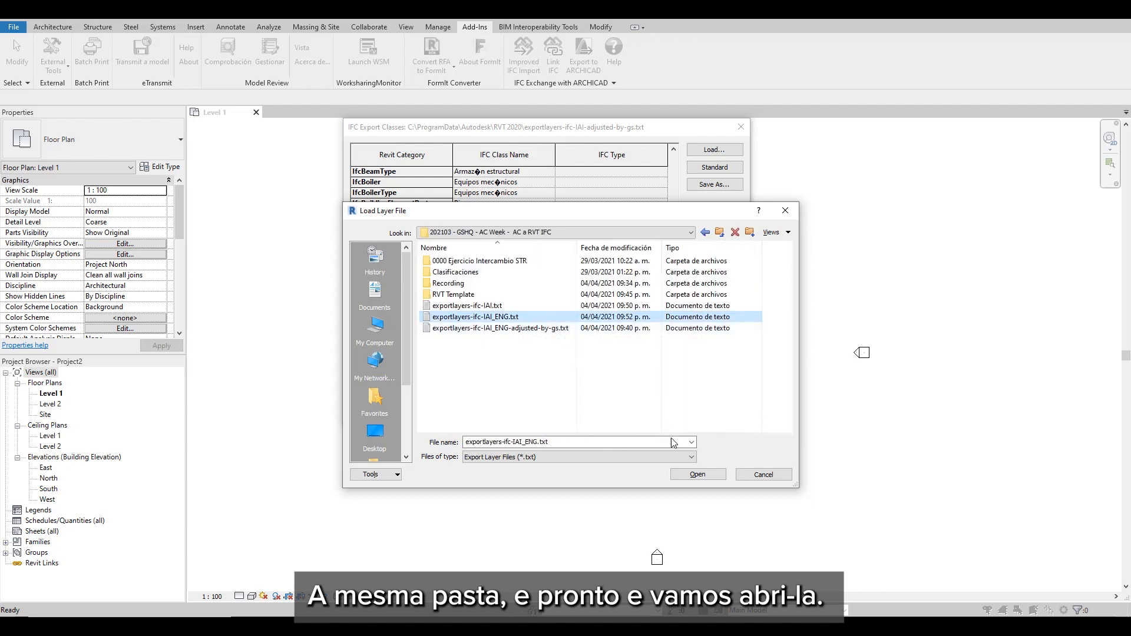
click(706, 474)
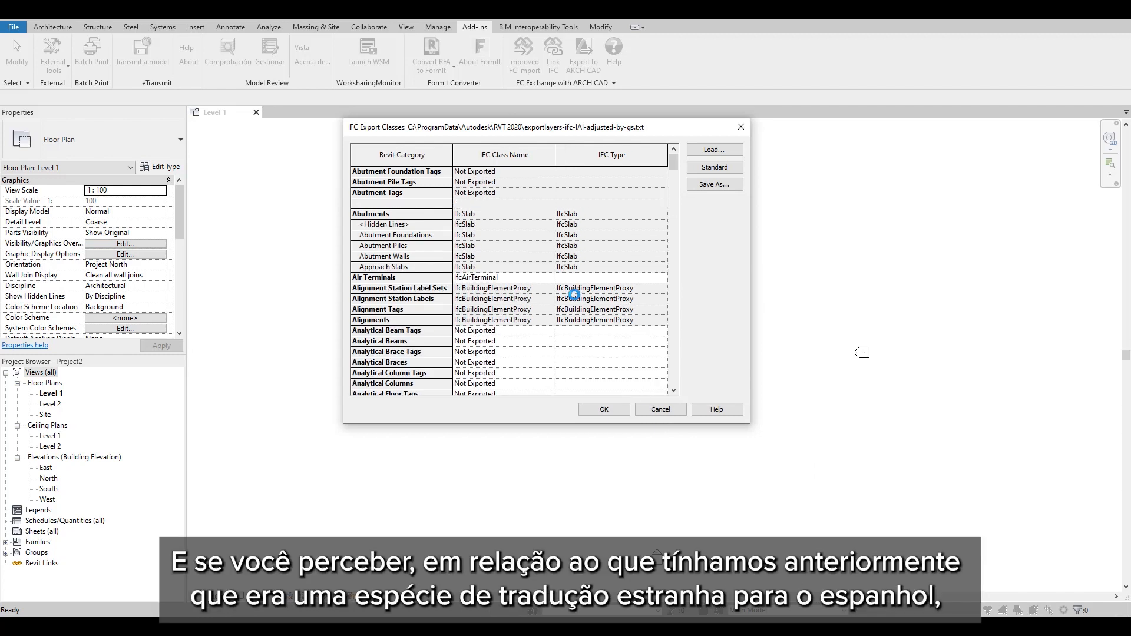
key(Return)
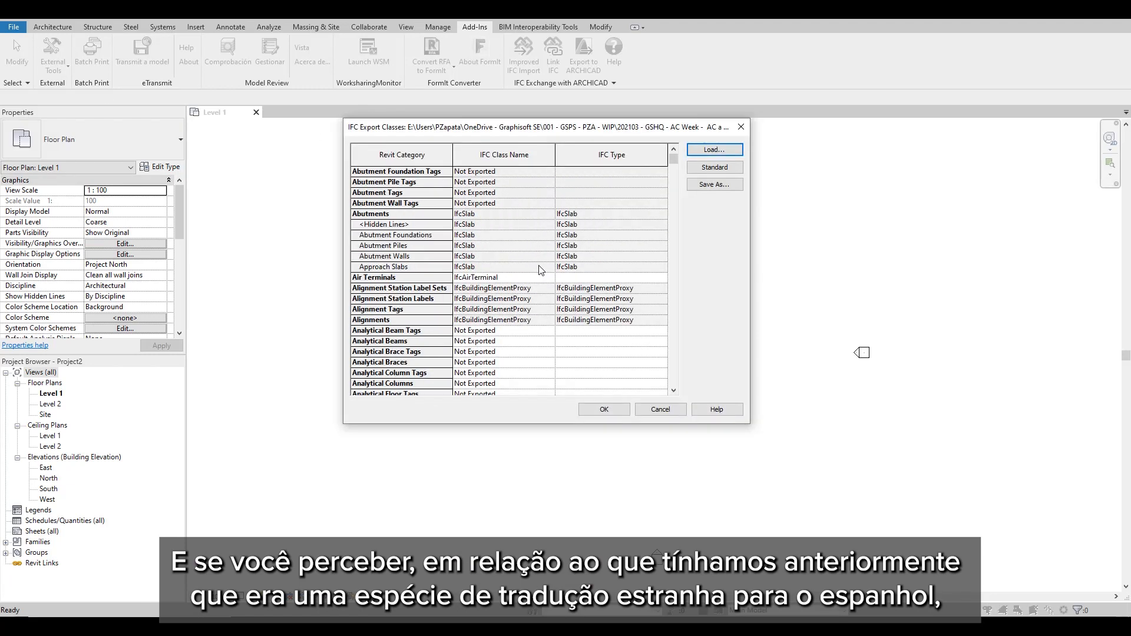
- Check the IFC classes mapped to categories such as casework, ceilings, columns and doors, and accept the export options
scroll(400, 230, down, 12)
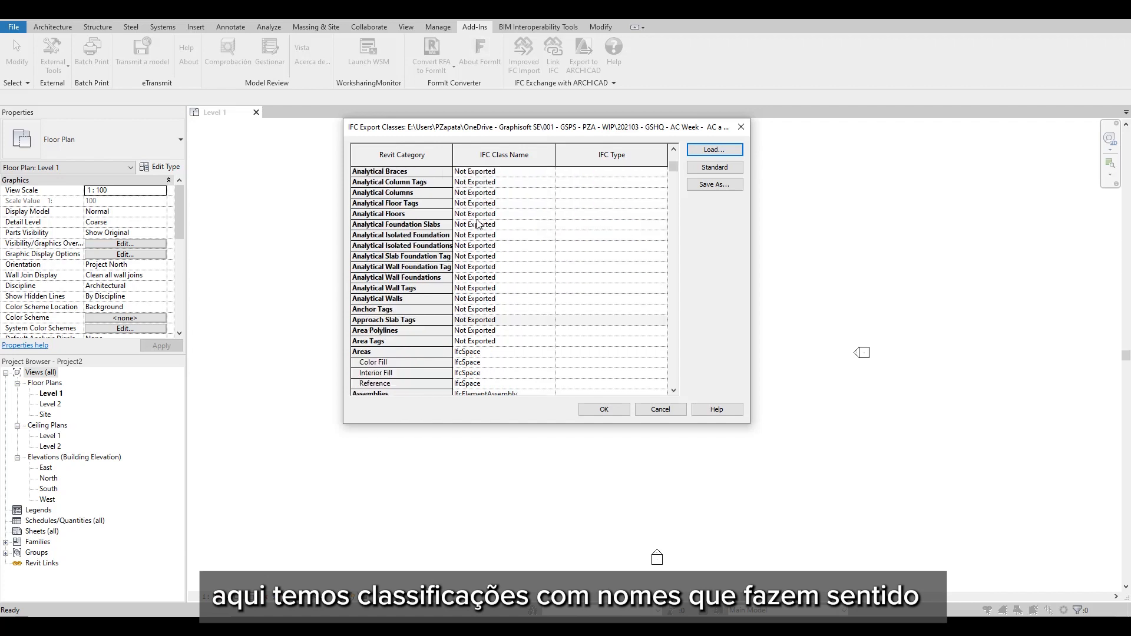
scroll(513, 322, down, 4)
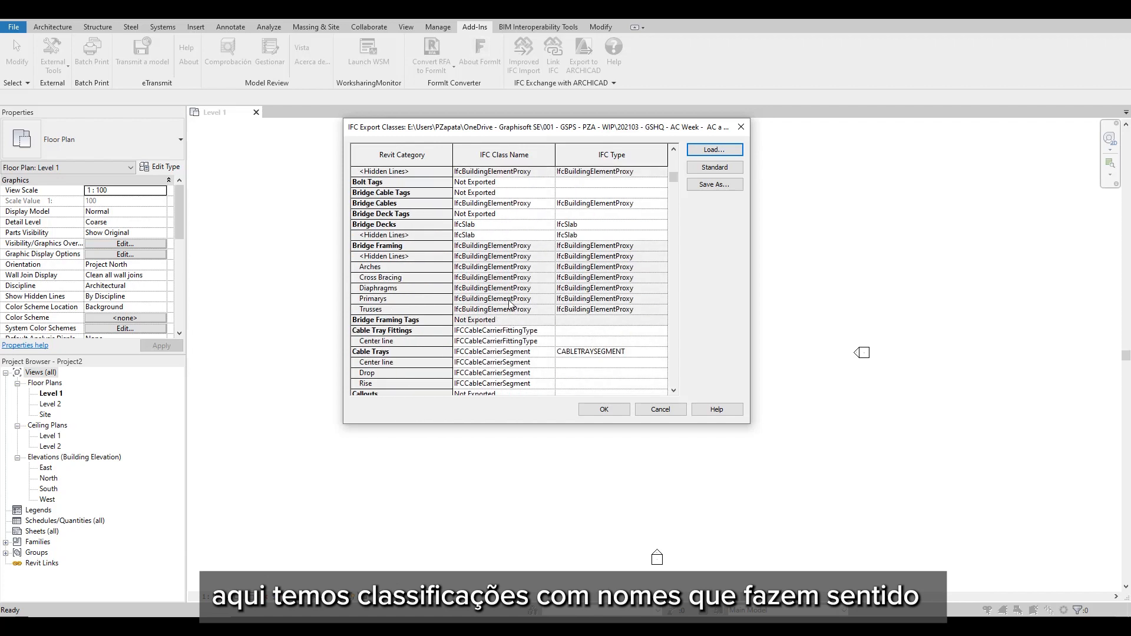
scroll(500, 286, down, 4)
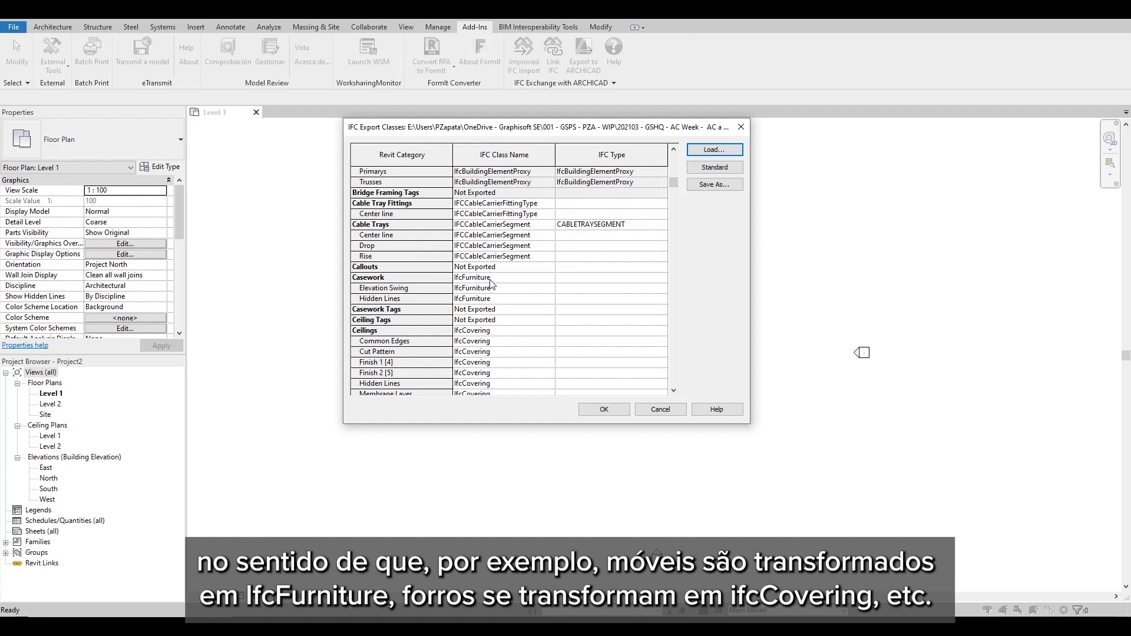
scroll(492, 284, down, 2)
scroll(490, 284, down, 2)
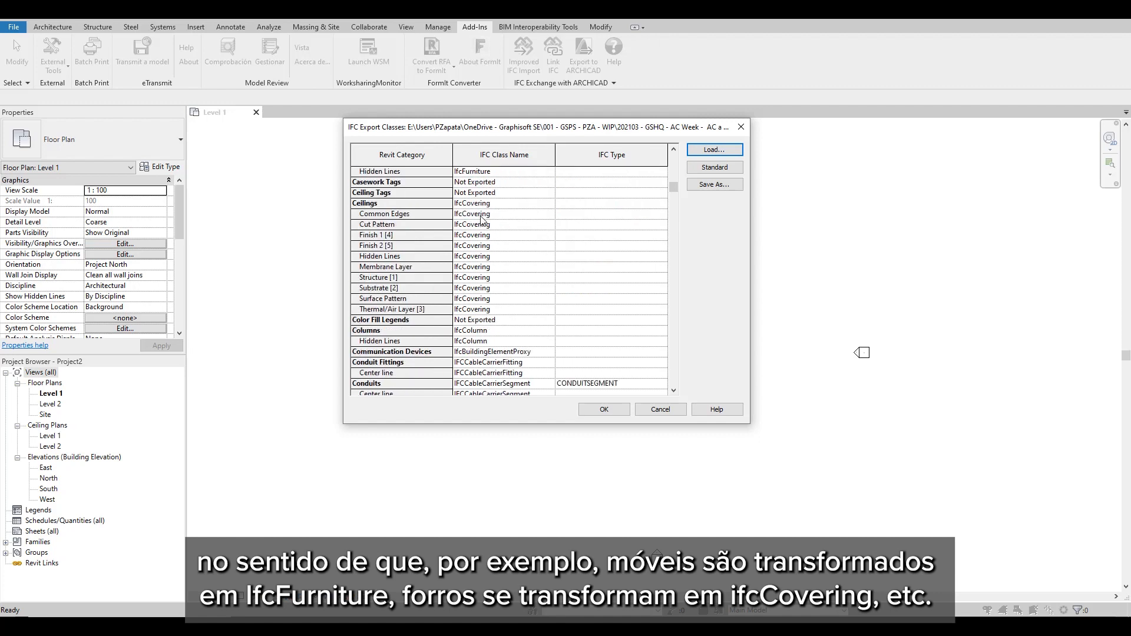
scroll(487, 252, down, 12)
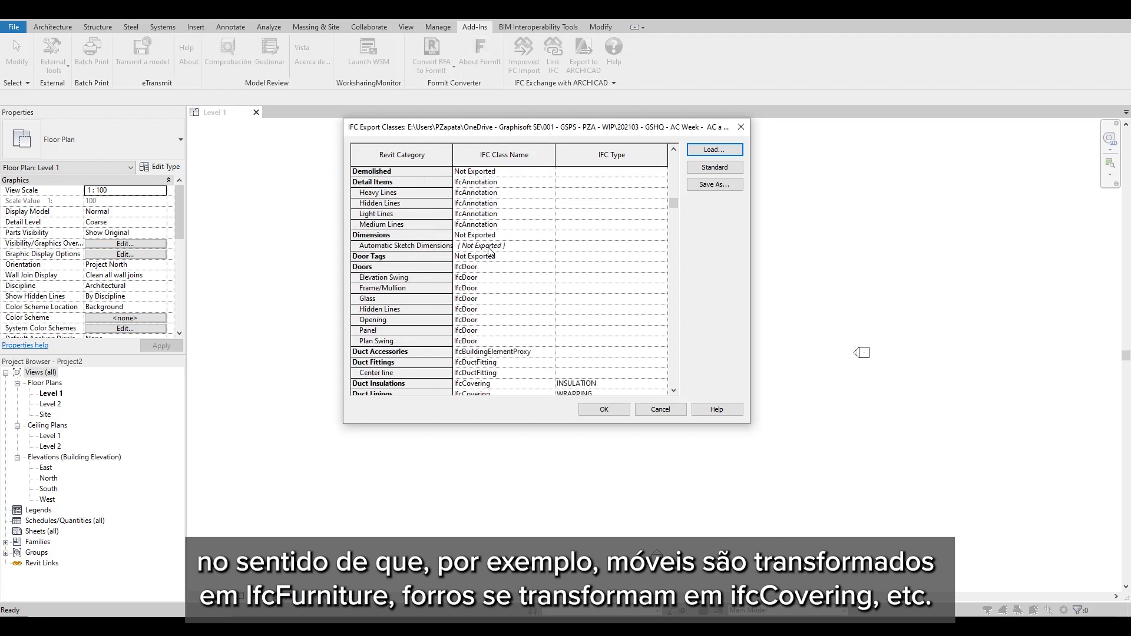
click(617, 411)
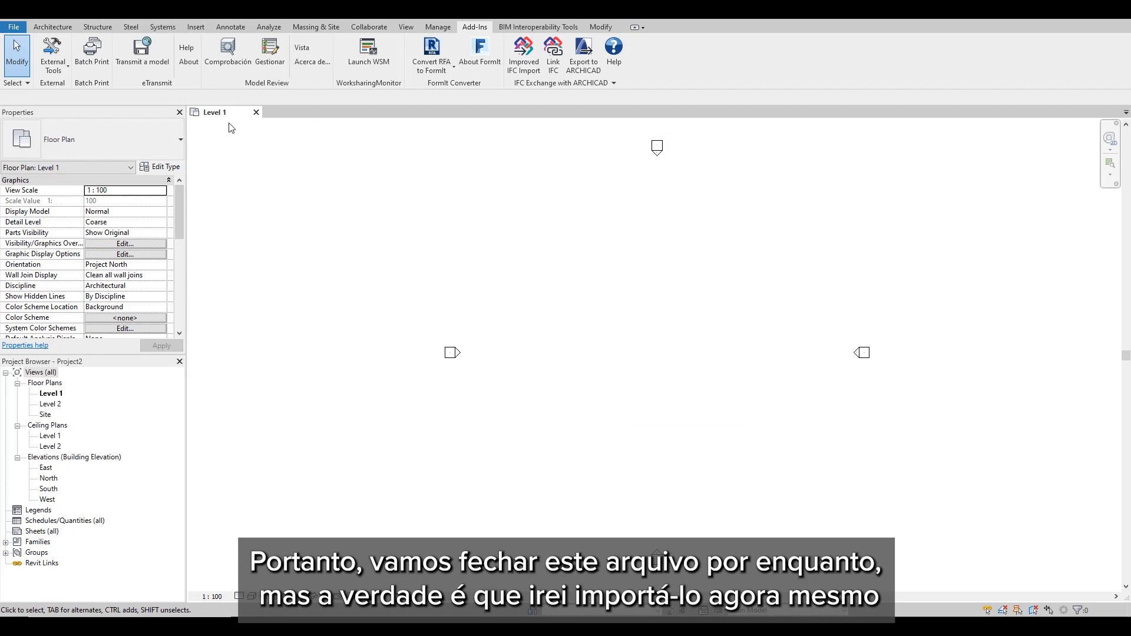
- Import IO IFC-STR - Simplificada.ifc from the 001-01 Emitidos ARQ folder using Improved IFC Import
click(529, 61)
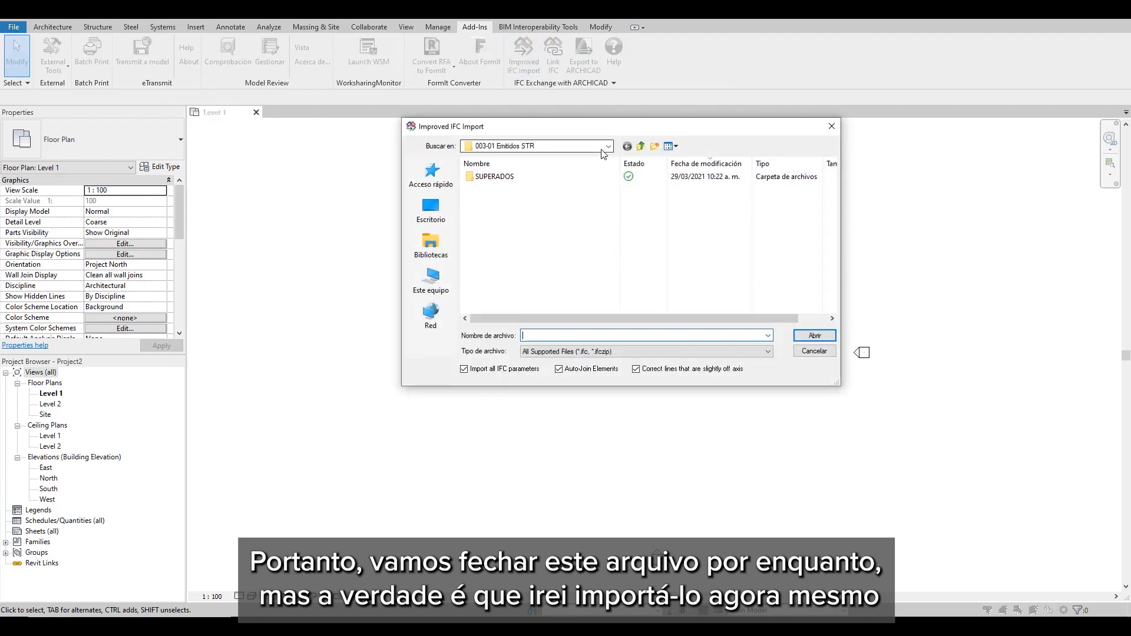
click(640, 146)
click(522, 188)
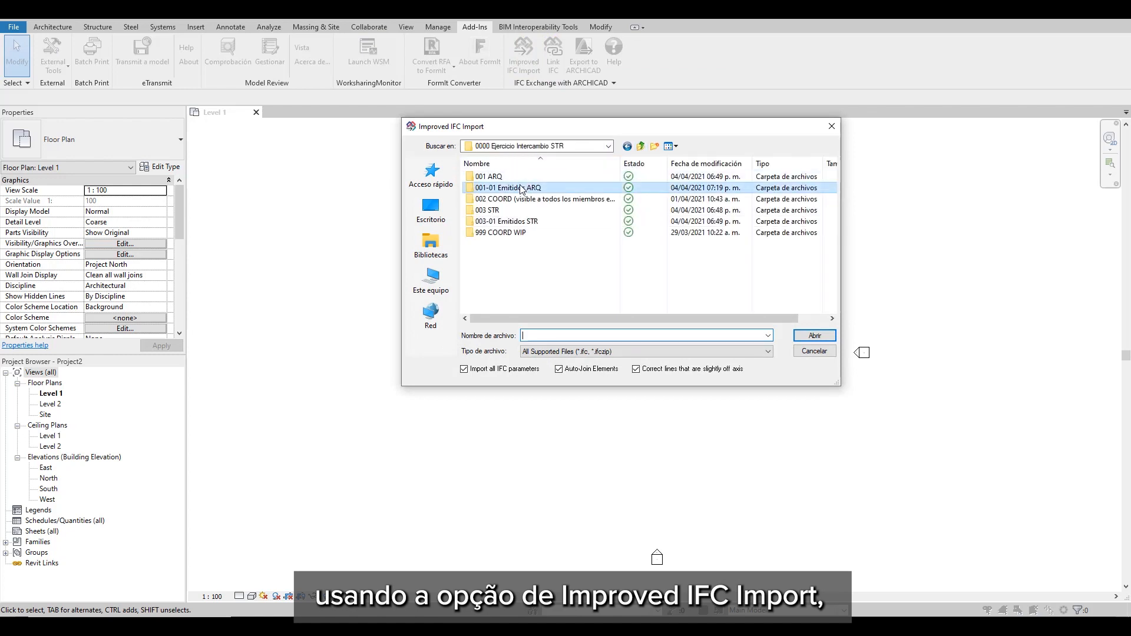
double_click(522, 188)
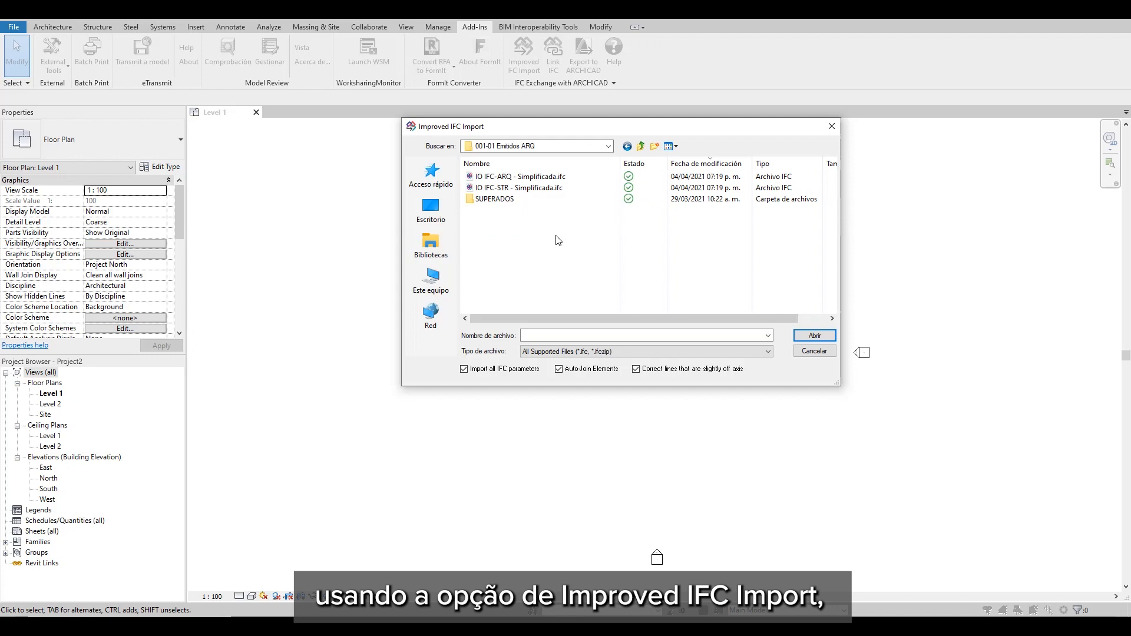
click(548, 190)
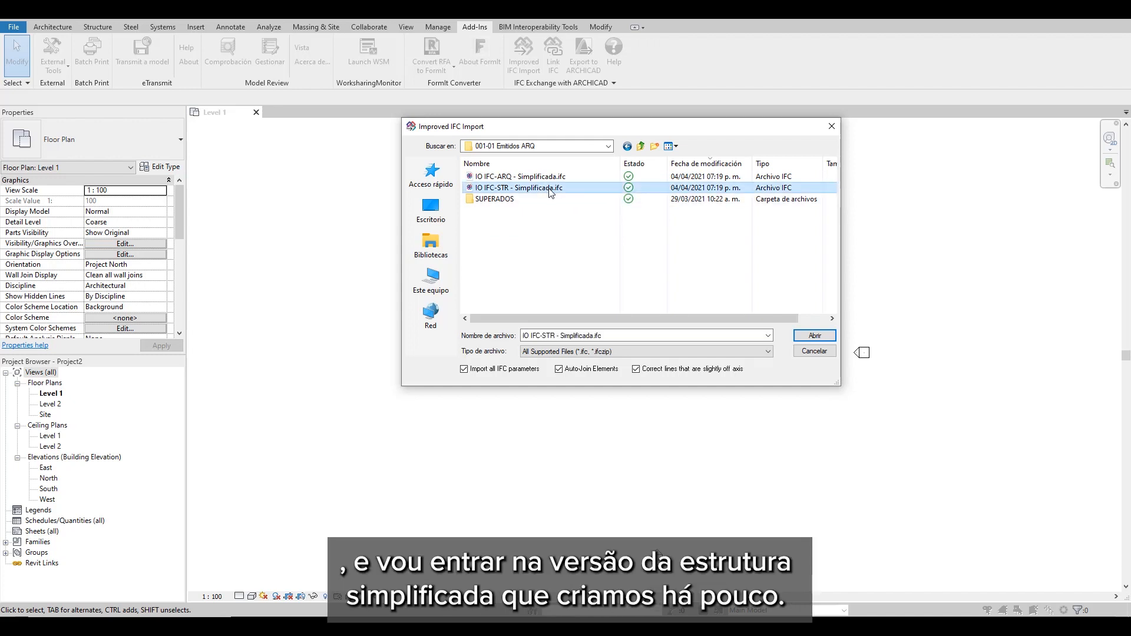
click(813, 337)
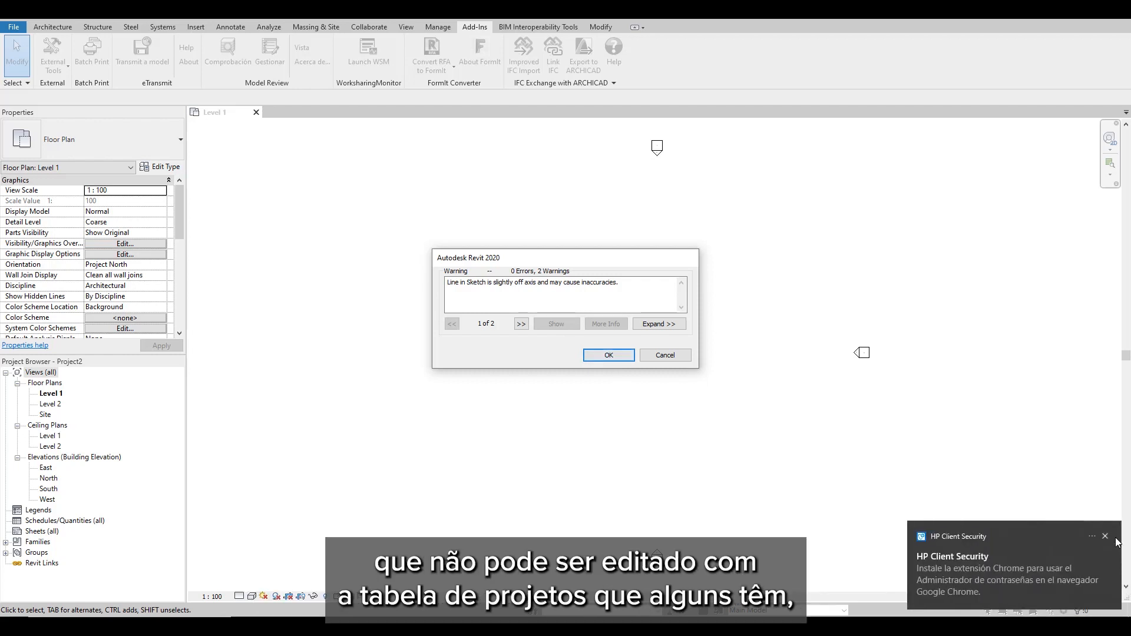
- Dismiss the HP Client Security notification, accept the off-axis sketch line warnings and close the import completion report
click(1105, 536)
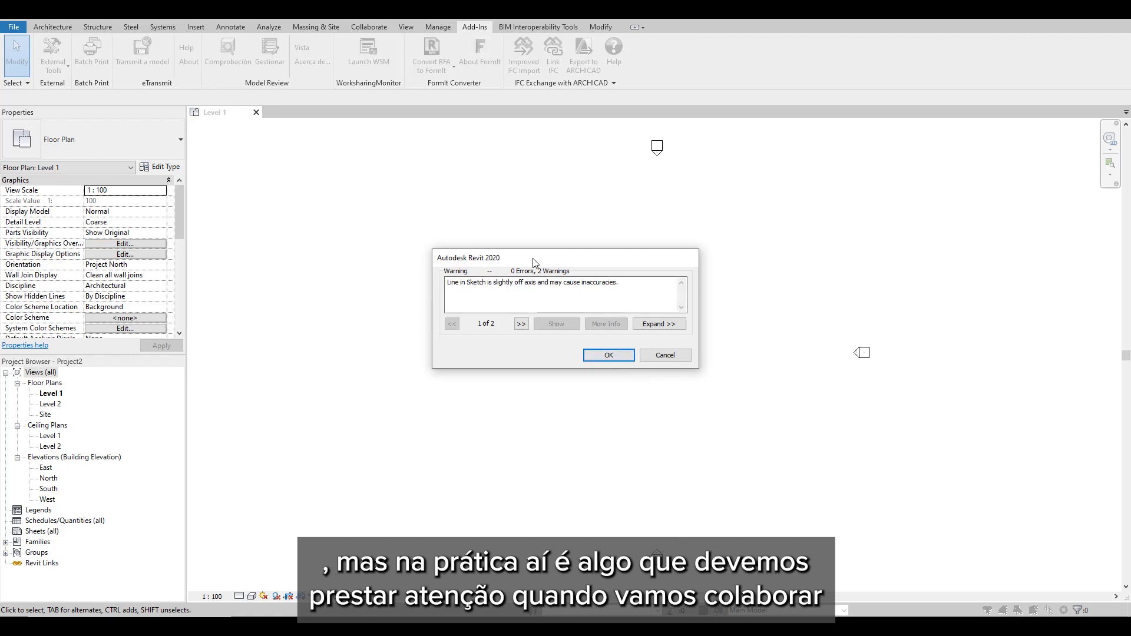
click(612, 358)
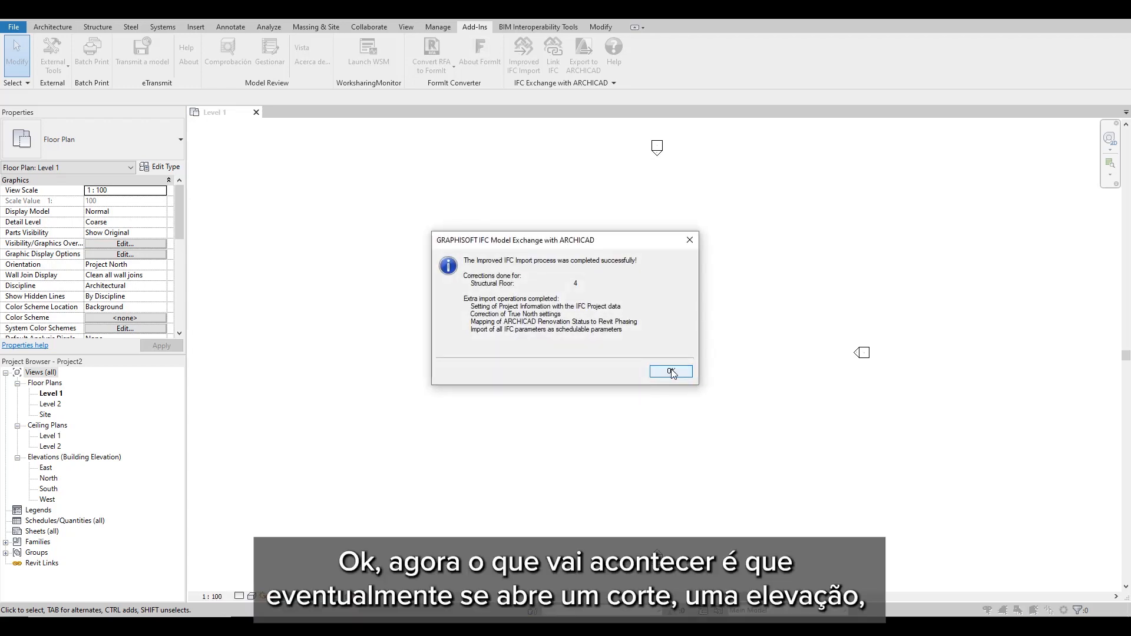
click(681, 374)
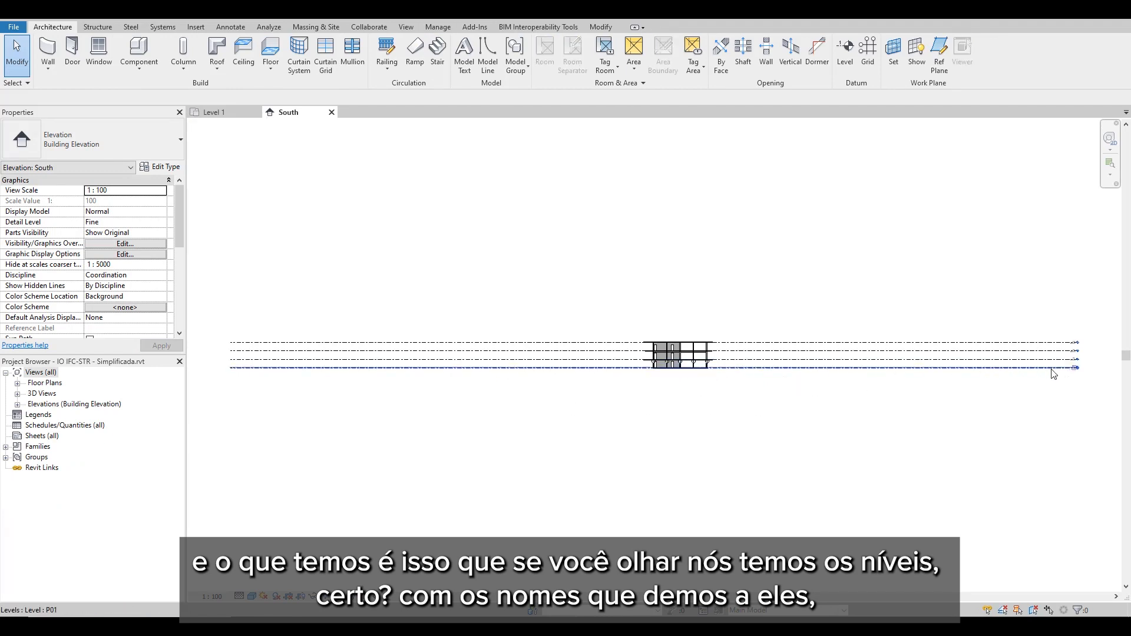
- Shorten the aligned level lines P01 to PCB in the South elevation by pulling their head ends in toward the building
scroll(1053, 373, up, 5)
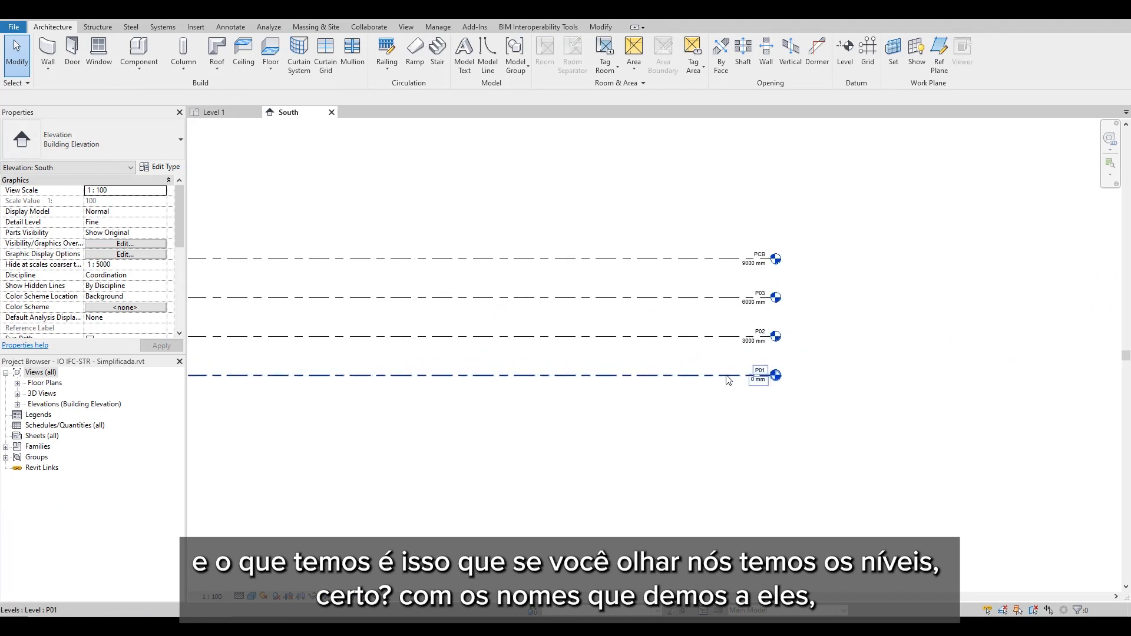
click(729, 380)
drag(768, 379, 213, 392)
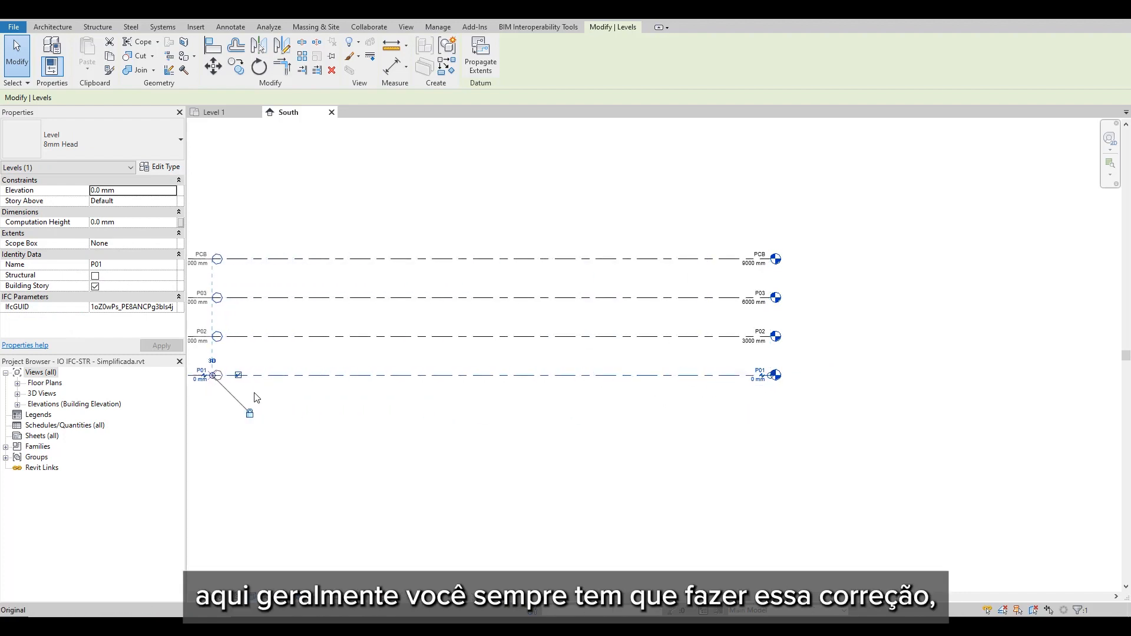
scroll(904, 384, down, 3)
scroll(826, 389, up, 1)
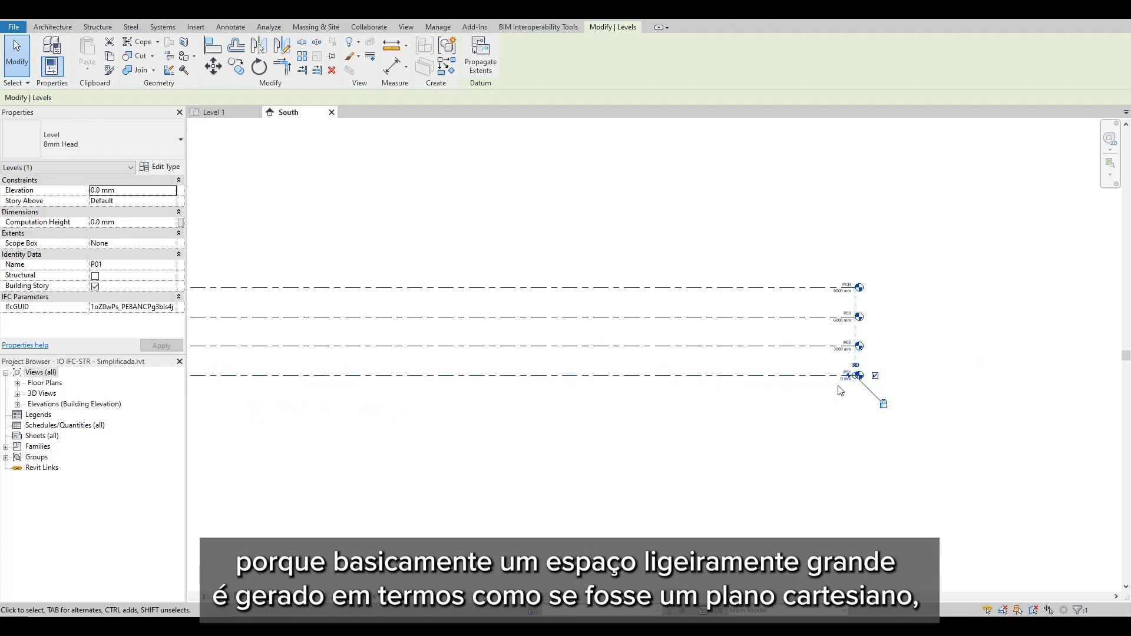
drag(789, 386, 246, 384)
- Pull the opposite ends of the South elevation's level lines in to just outside the building at grid 1
middle_drag(450, 415, 980, 406)
middle_drag(510, 392, 834, 386)
scroll(657, 383, down, 2)
middle_drag(540, 383, 699, 354)
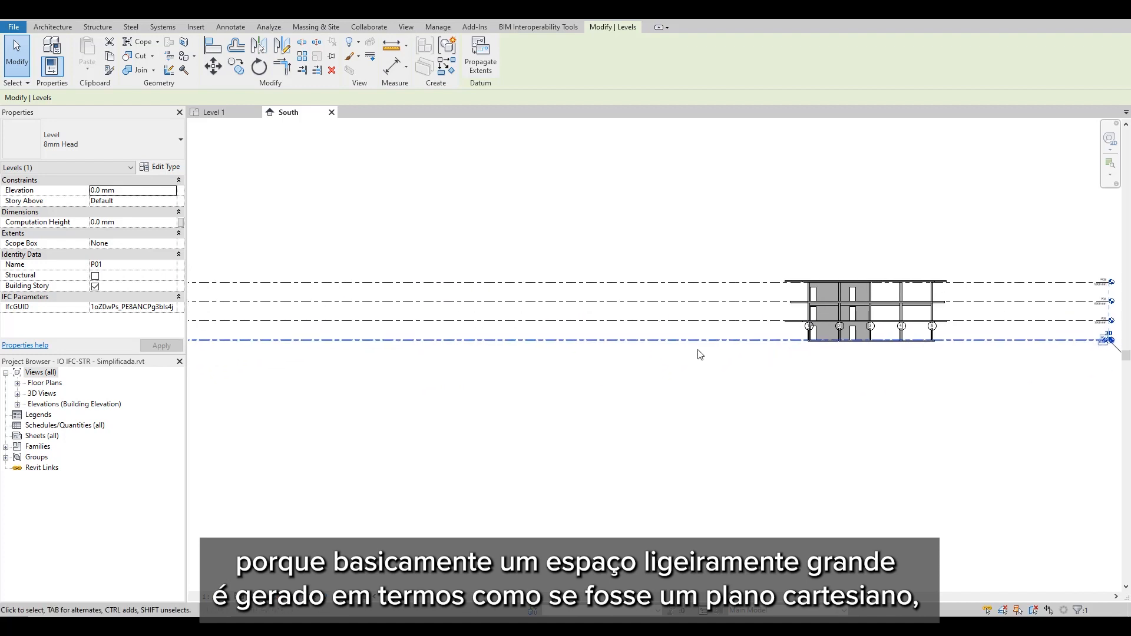
scroll(365, 353, down, 1)
middle_drag(417, 356, 657, 342)
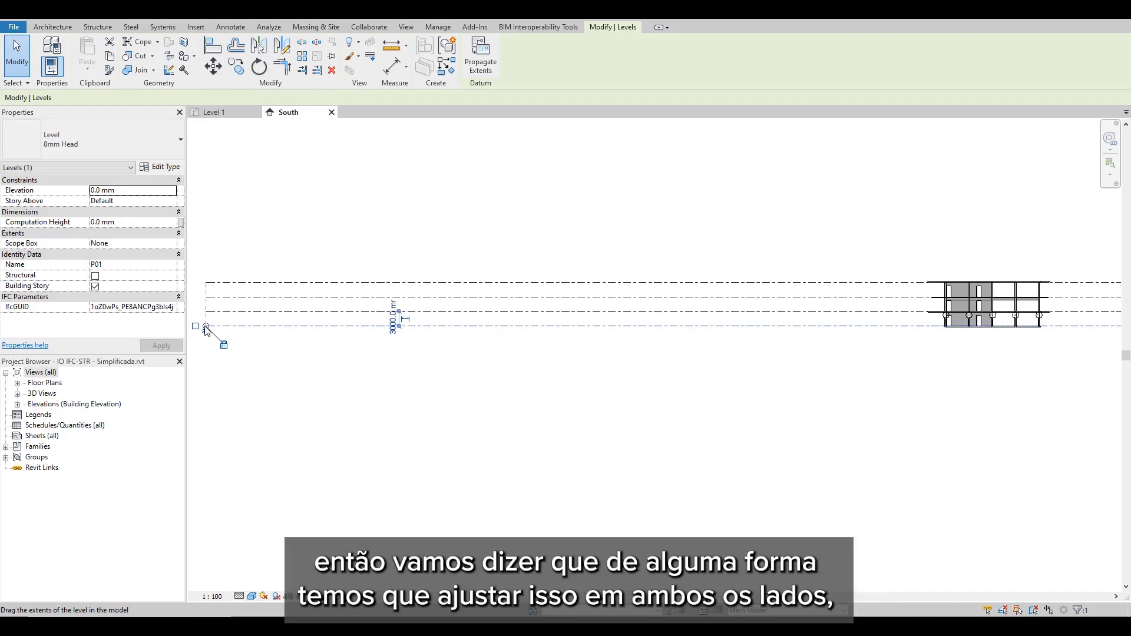
drag(206, 328, 752, 336)
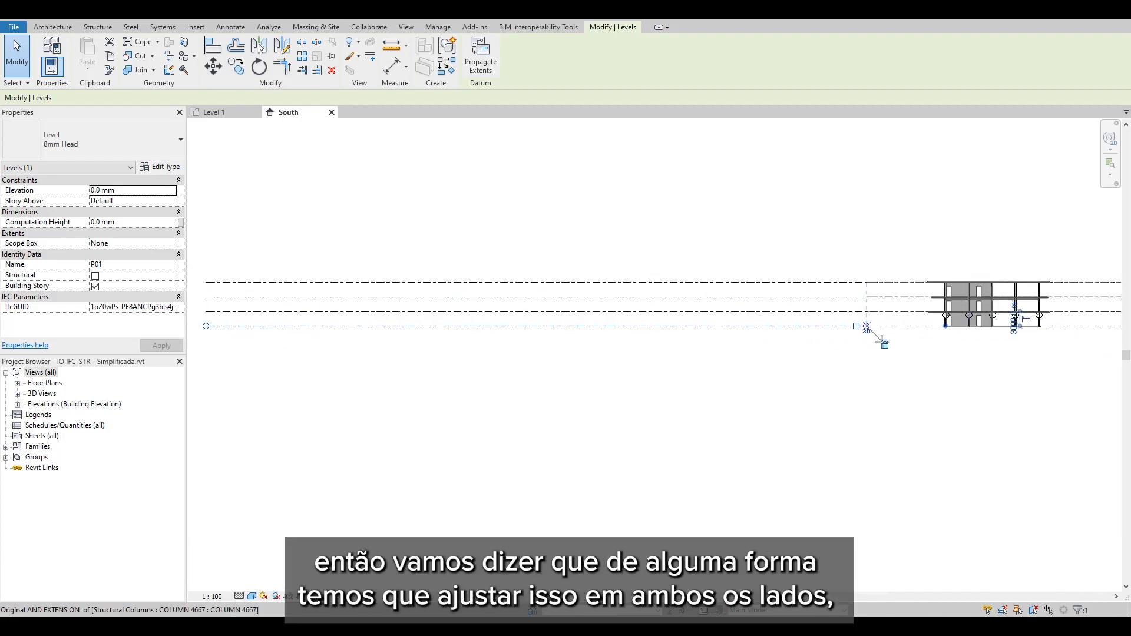
drag(892, 342, 892, 343)
- Extend grids 1 to 5 in the South elevation so their bubbles sit above the roof slab and their lower ends below level P01
scroll(980, 353, up, 2)
middle_drag(863, 376, 547, 426)
scroll(706, 364, up, 1)
scroll(706, 364, up, 3)
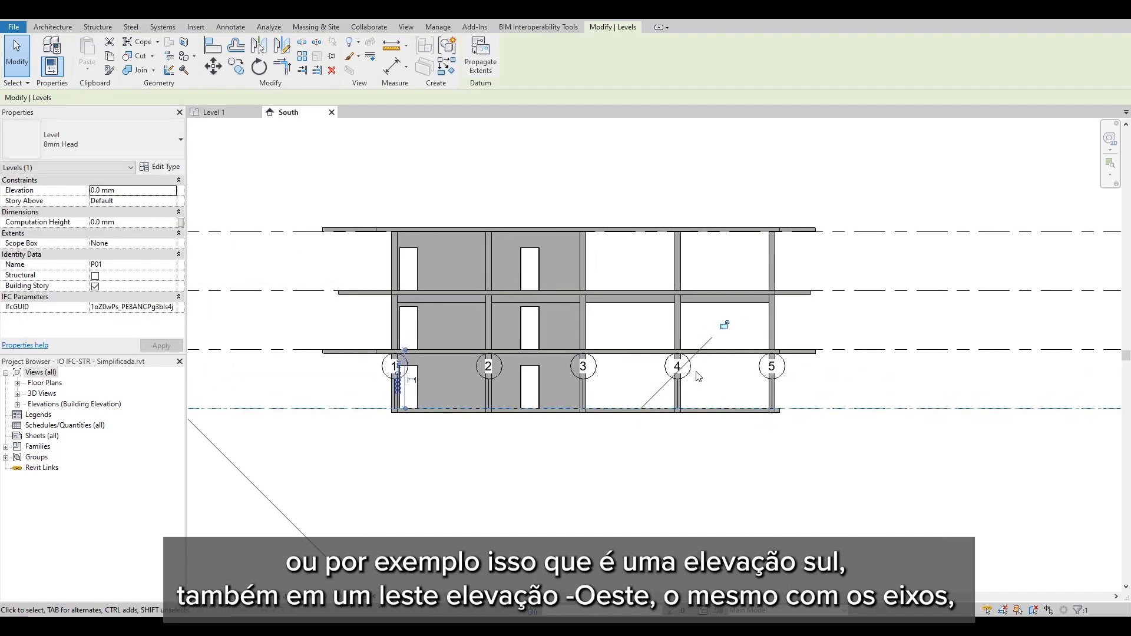
click(690, 376)
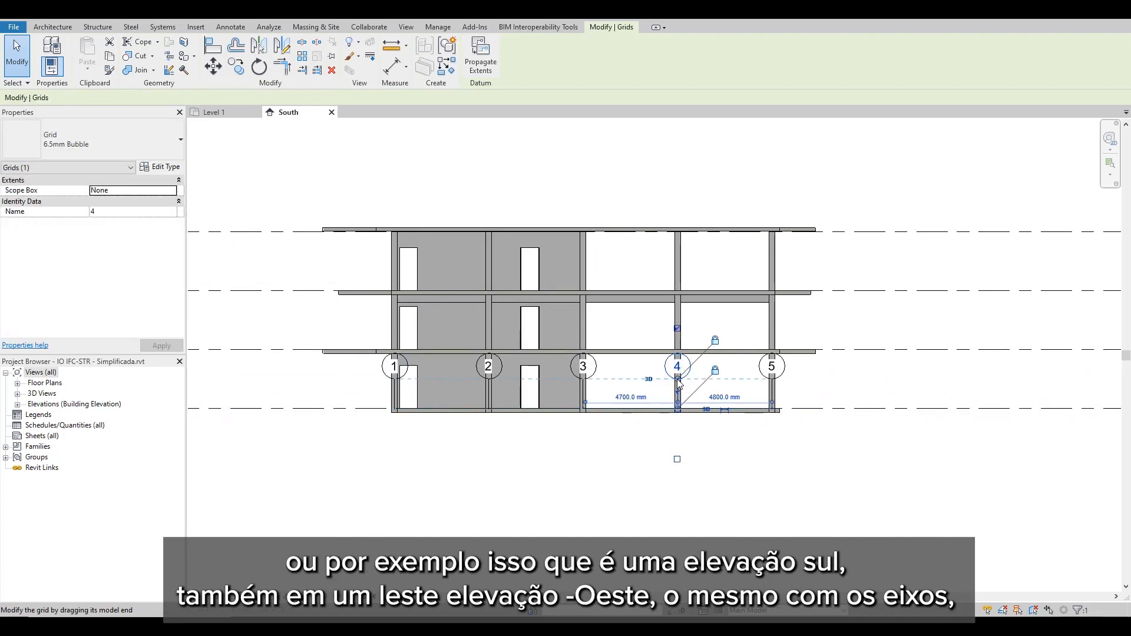
drag(677, 354, 682, 184)
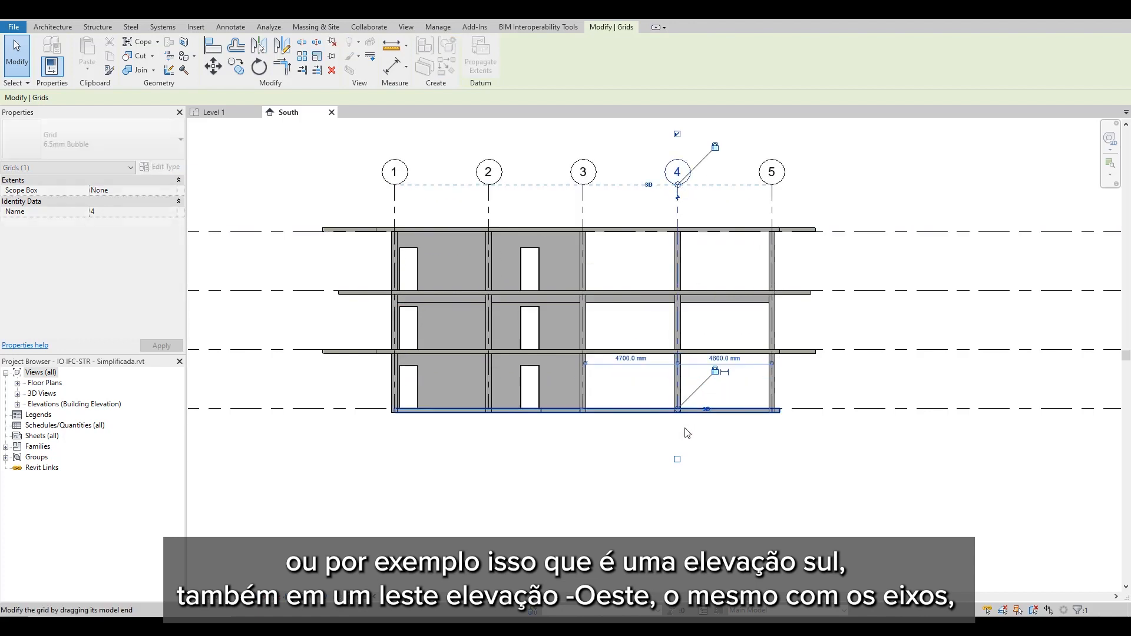
drag(679, 411, 678, 443)
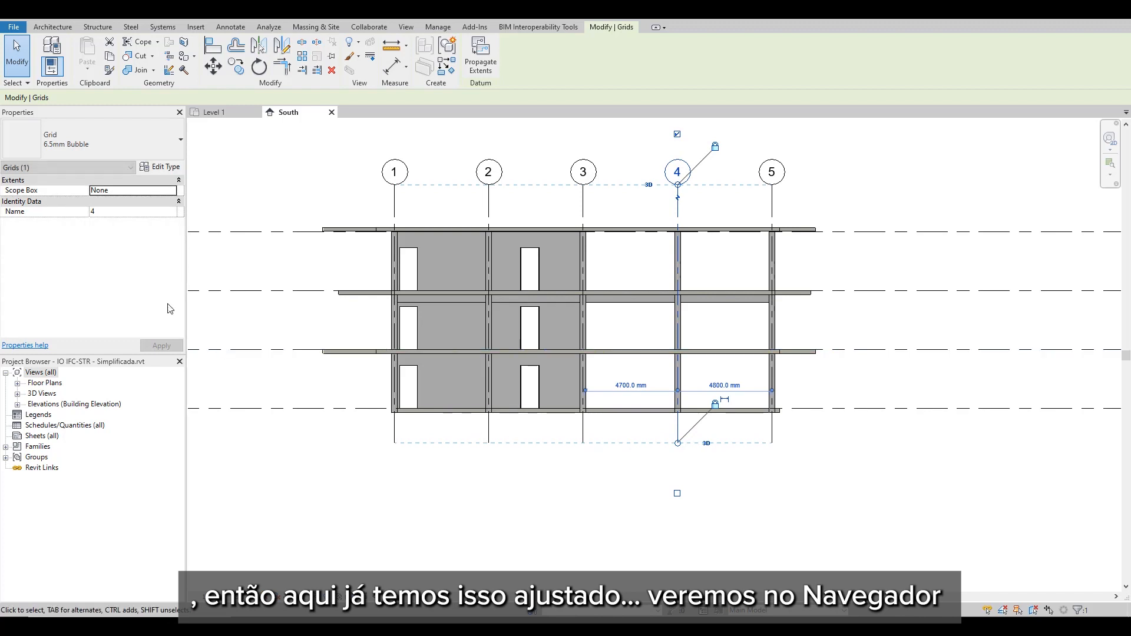
click(262, 204)
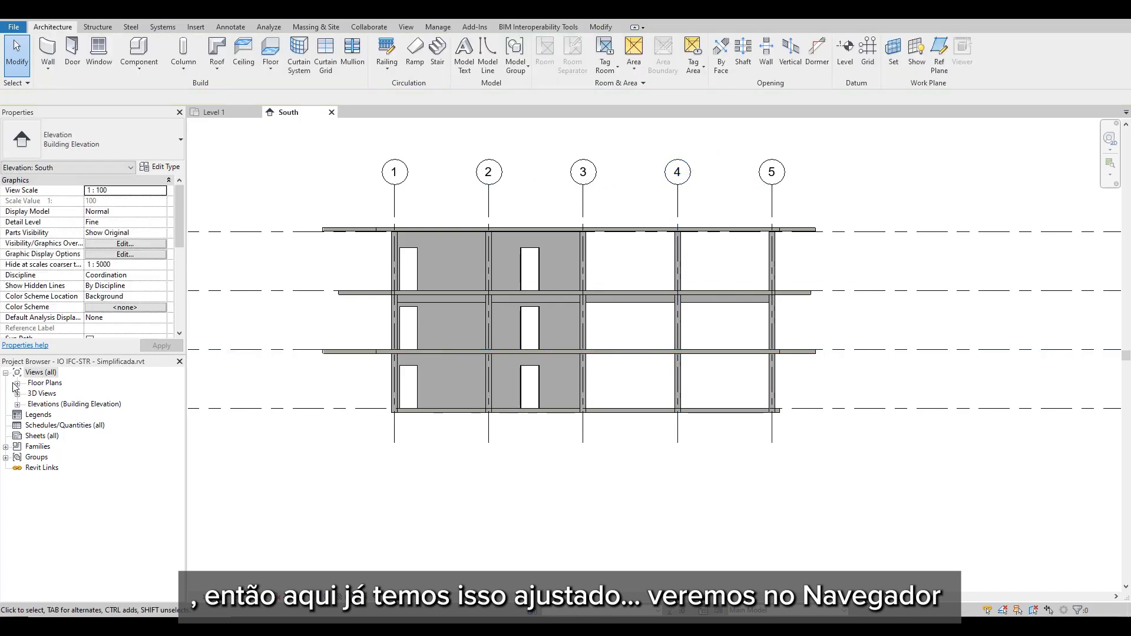
- Open the East elevation and pull the head ends of its level lines in close to the building beyond grid E
click(18, 405)
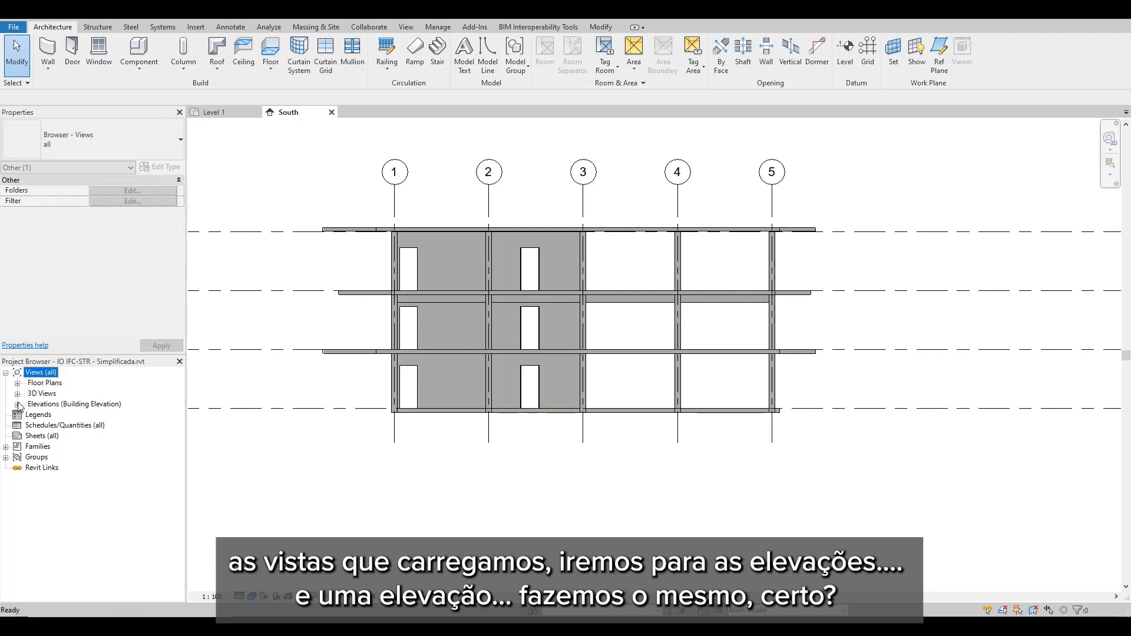
click(17, 405)
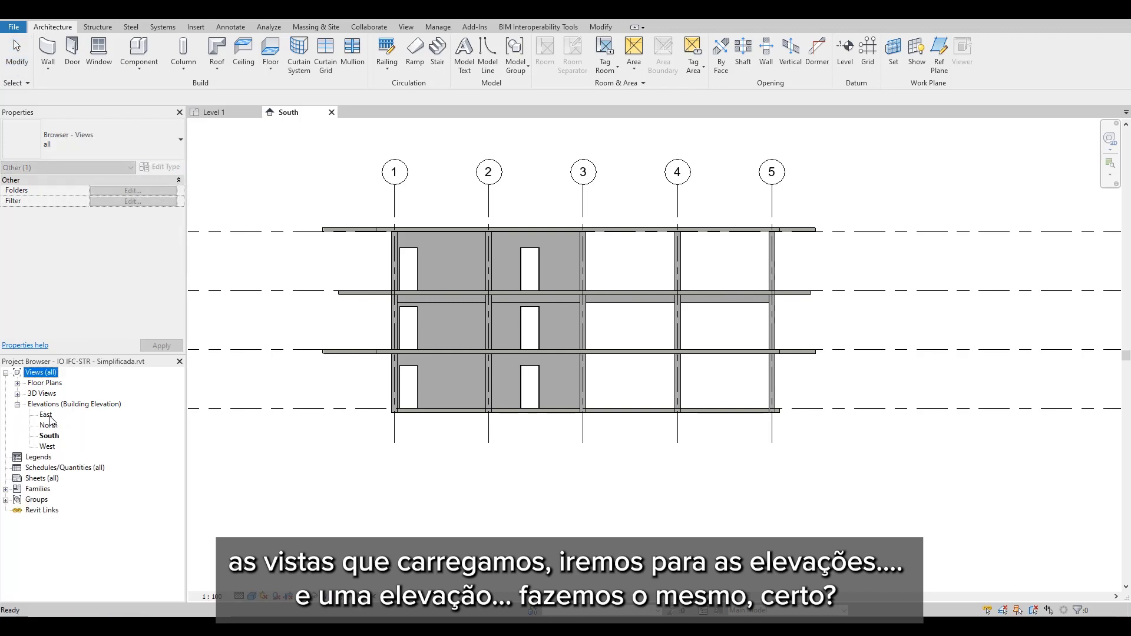
double_click(47, 416)
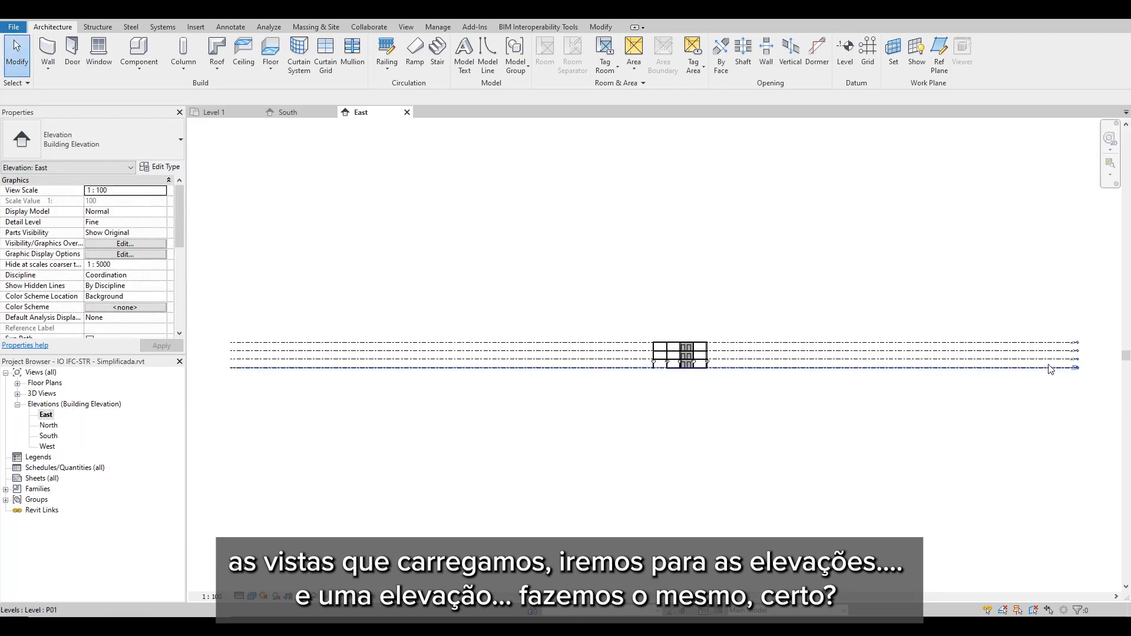
scroll(1050, 370, up, 3)
click(1053, 371)
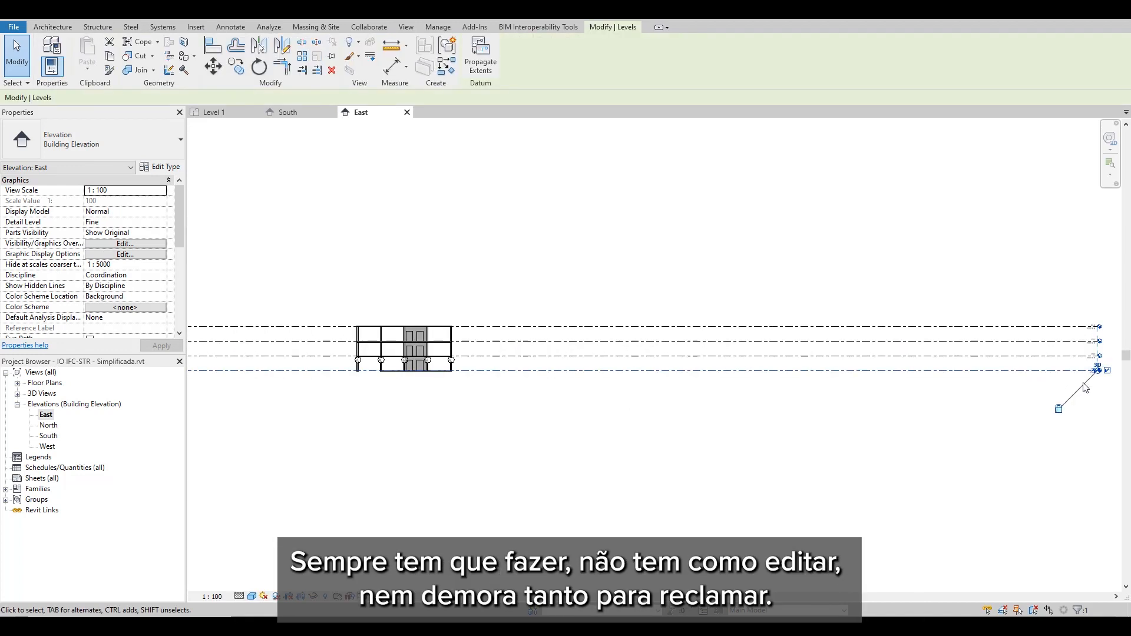
scroll(1090, 383, up, 2)
drag(1108, 368, 234, 391)
middle_drag(384, 397, 991, 405)
scroll(818, 371, up, 3)
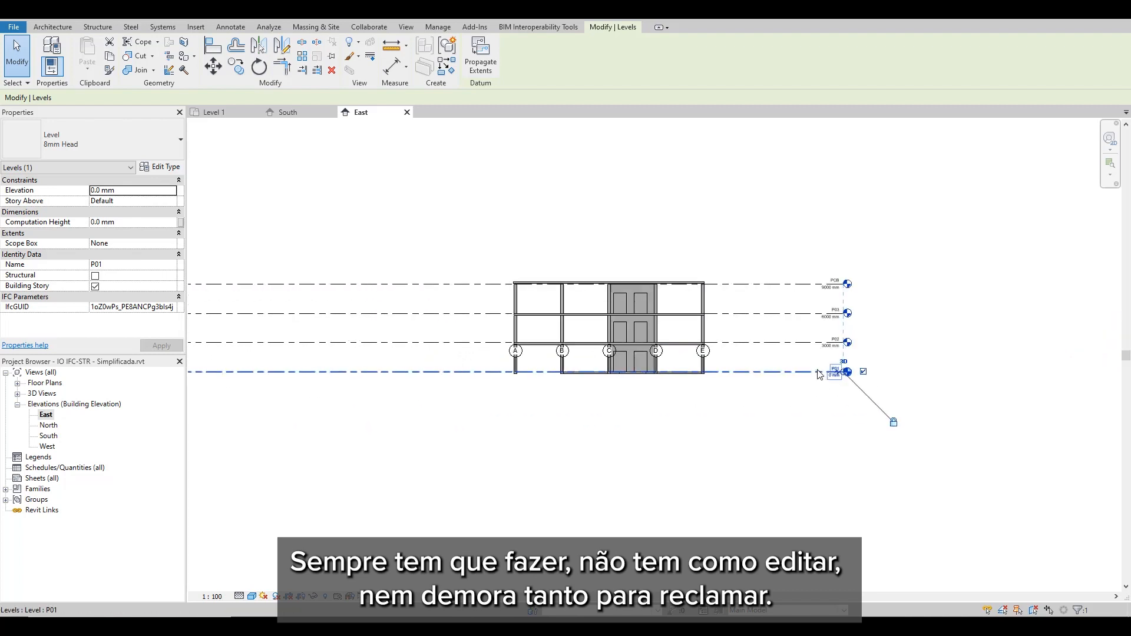
- Pull the opposite ends of the East elevation's level lines in to just outside grid A, keeping their 3D extents
scroll(817, 370, down, 2)
scroll(817, 370, down, 4)
middle_drag(640, 371, 732, 366)
scroll(728, 366, down, 2)
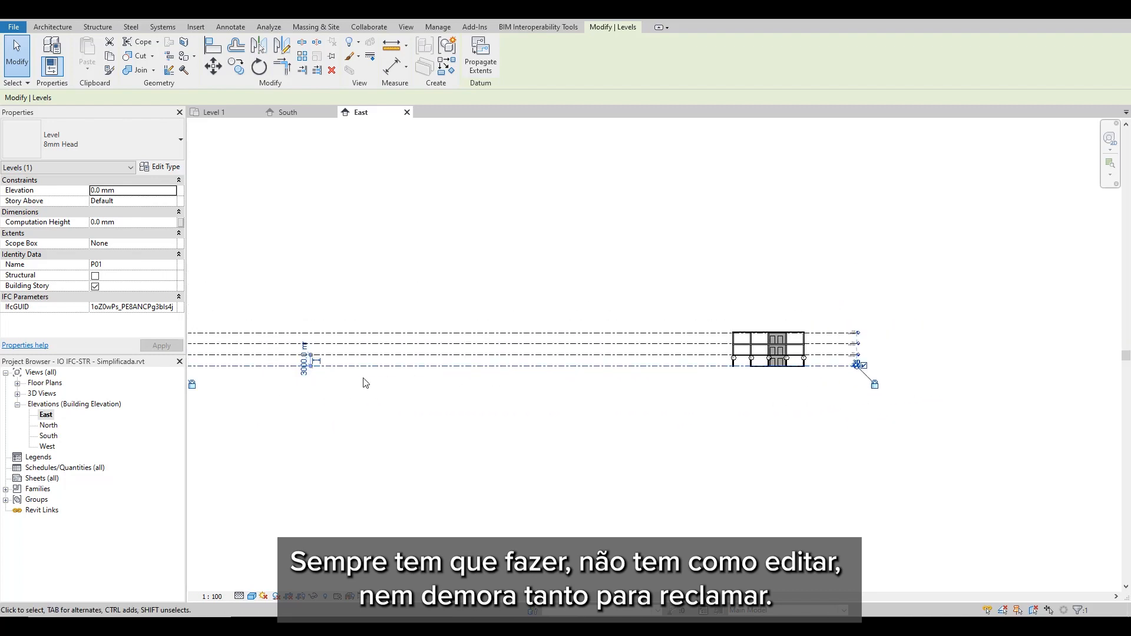
middle_drag(304, 389, 353, 389)
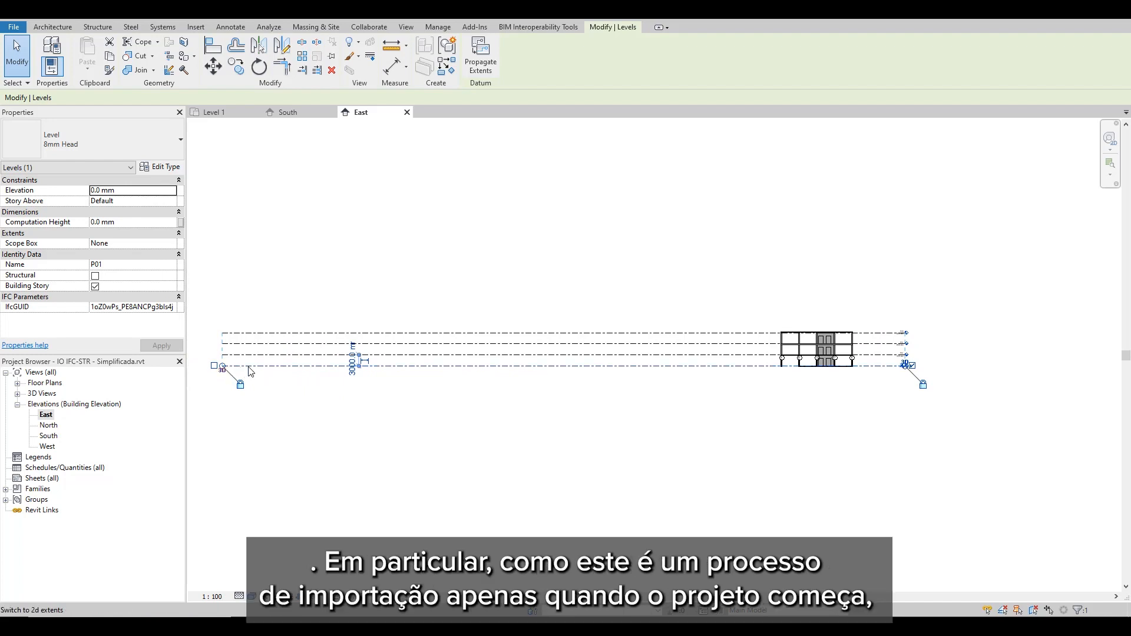
click(250, 368)
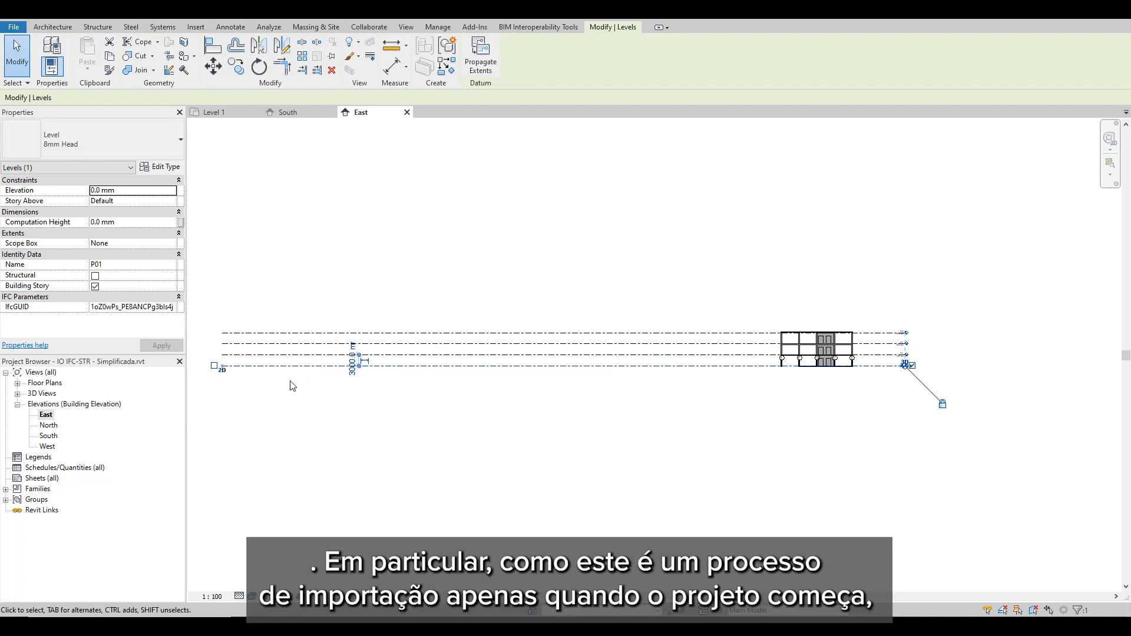
scroll(250, 370, up, 2)
key(ctrl+z)
click(226, 365)
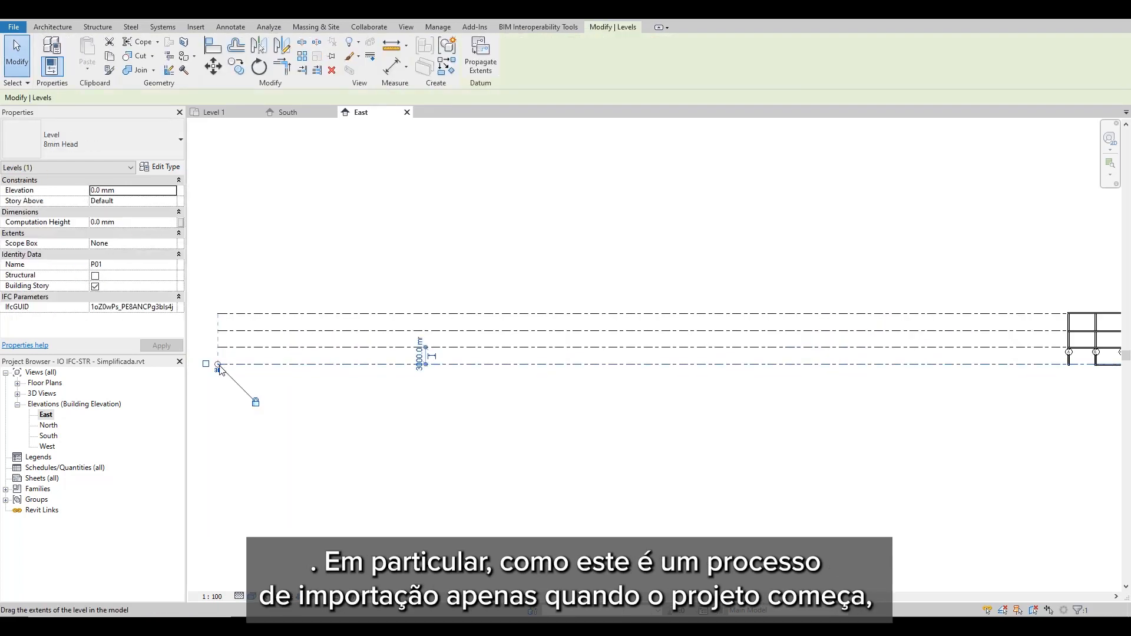
drag(219, 367, 1010, 366)
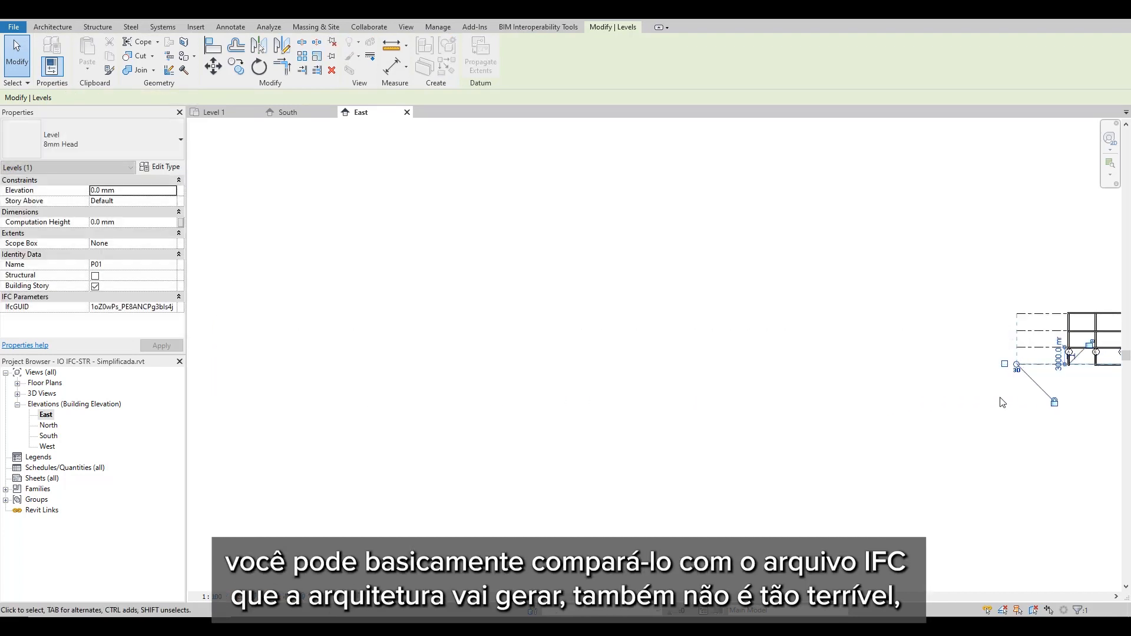
- Extend grids A to E in the East elevation so their bubbles sit above level PCB and their lower ends below P01
key(z)
key(f)
scroll(479, 408, up, 3)
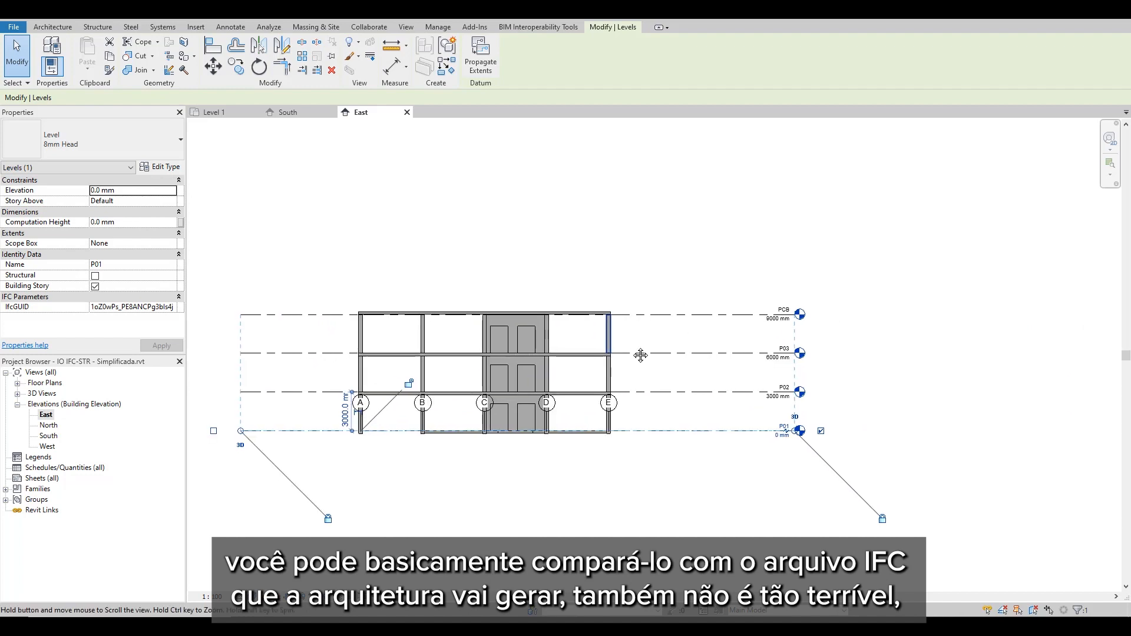
click(469, 416)
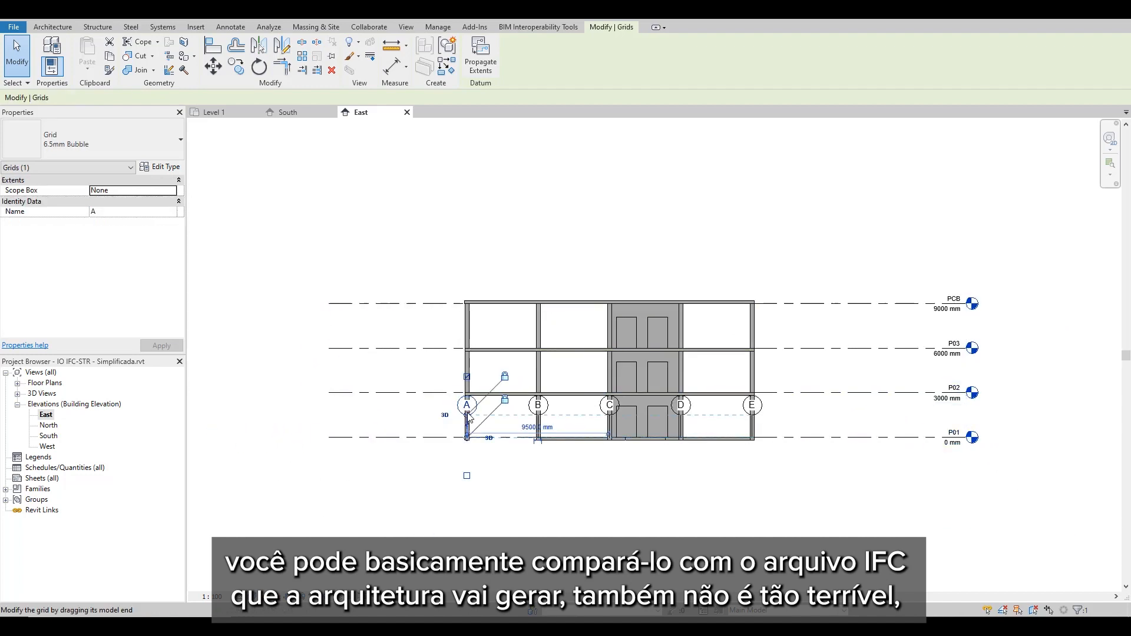
drag(465, 383, 467, 274)
drag(468, 440, 467, 458)
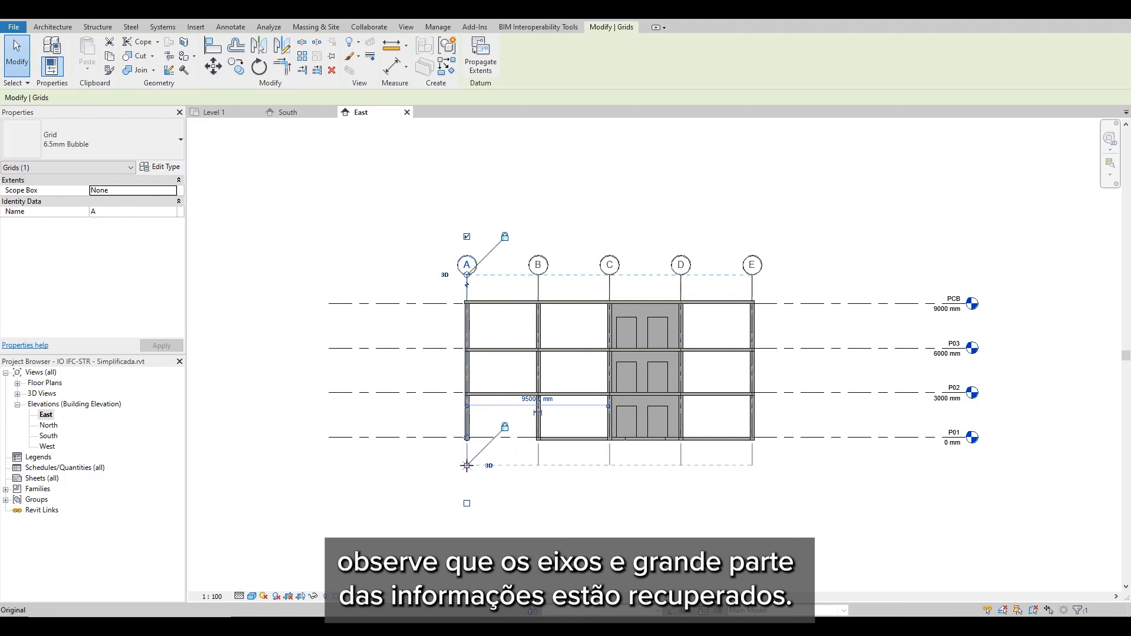
key(Escape)
- Open 3D View 1 and look closely at the imported structural model's slabs and columns
middle_drag(776, 457, 754, 372)
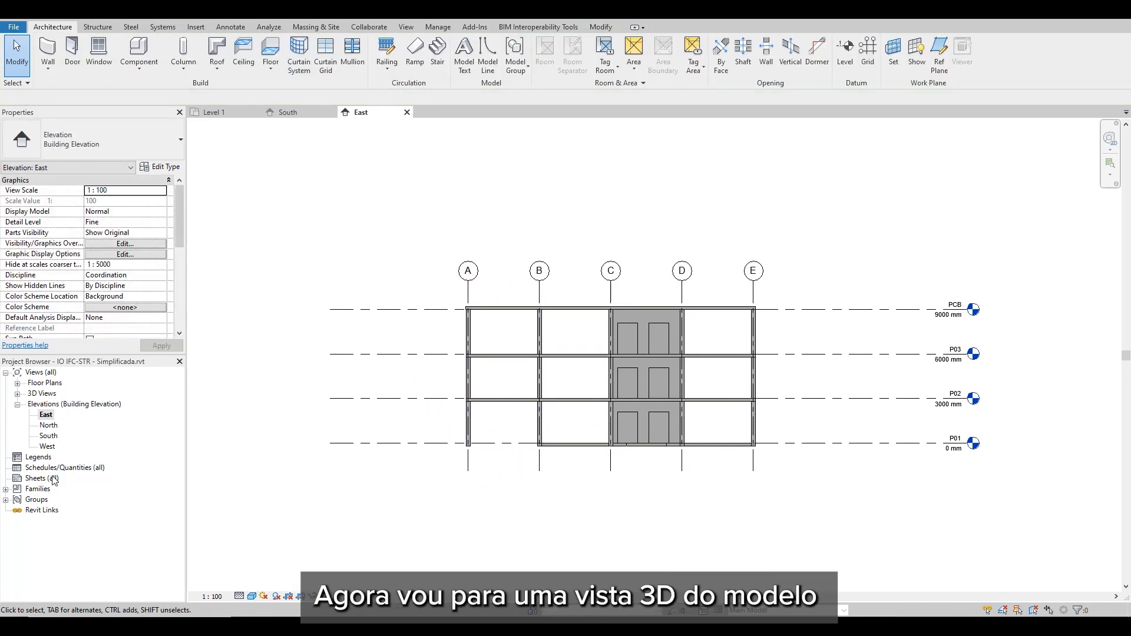
click(18, 393)
double_click(56, 404)
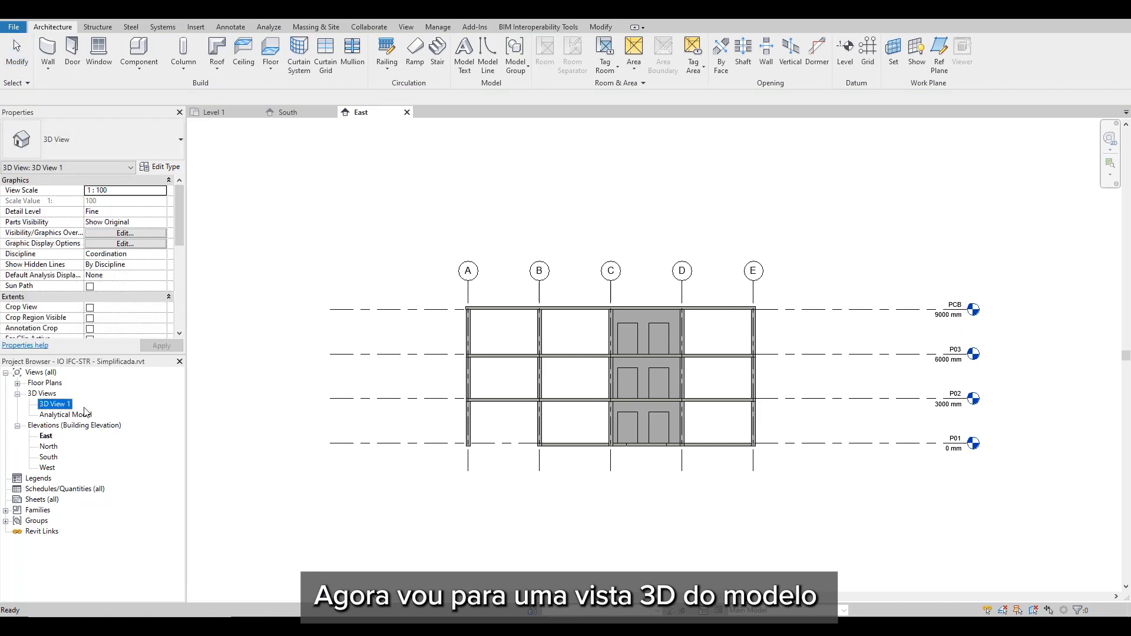
scroll(620, 338, up, 5)
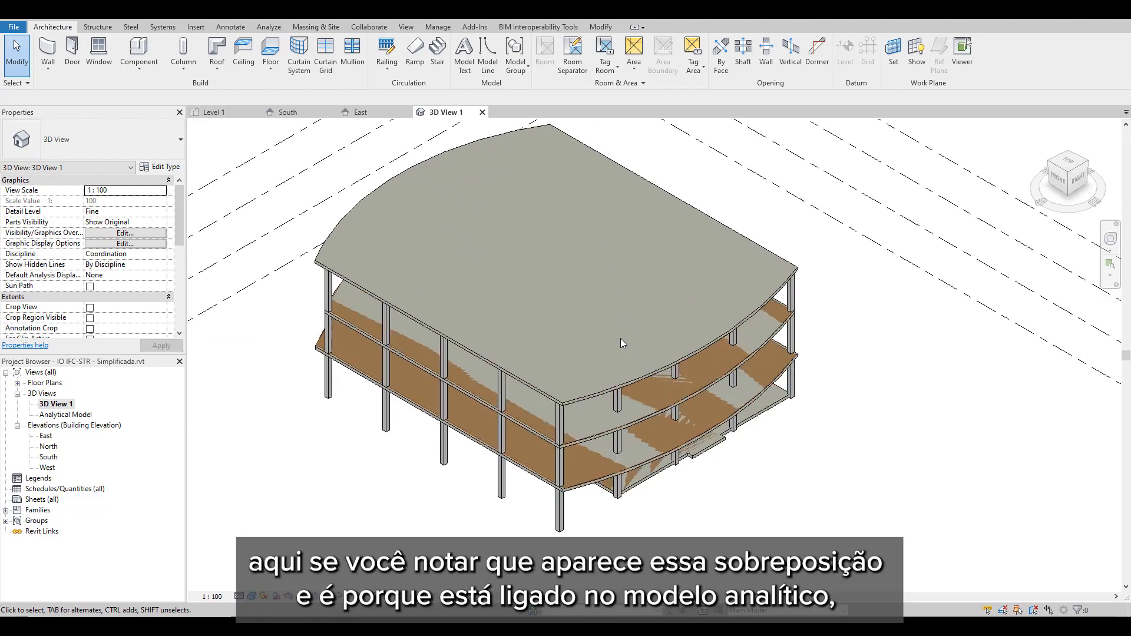
- Orbit the 3D model, then inspect the properties and available types of the uppermost column at grid intersection A-5
shift+middle_drag(621, 338, 666, 300)
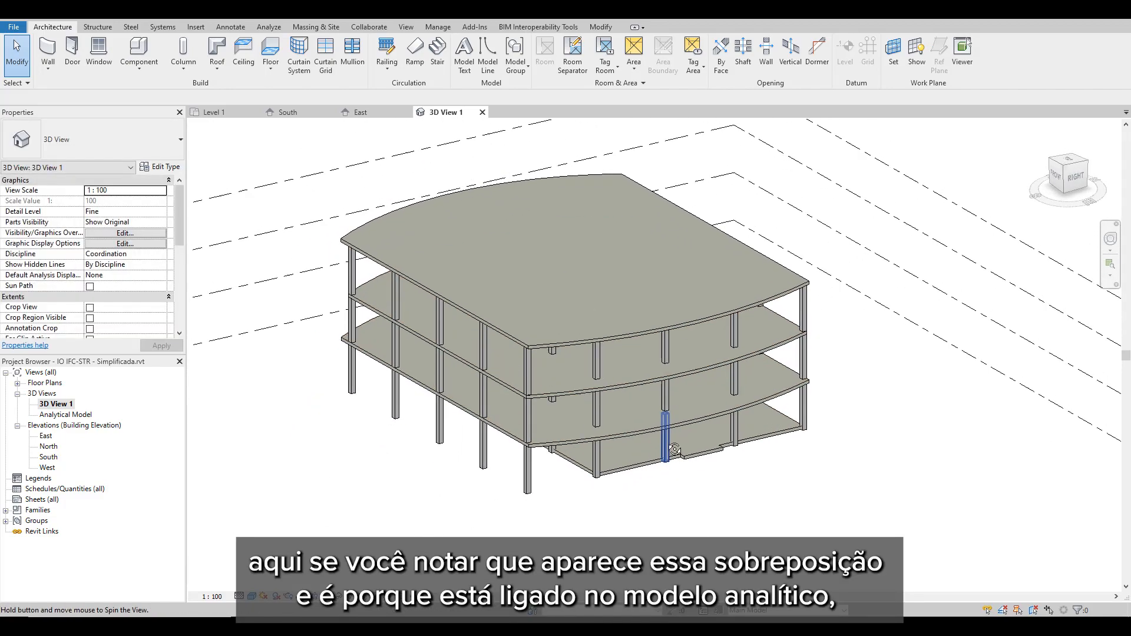
shift+middle_drag(668, 442, 592, 330)
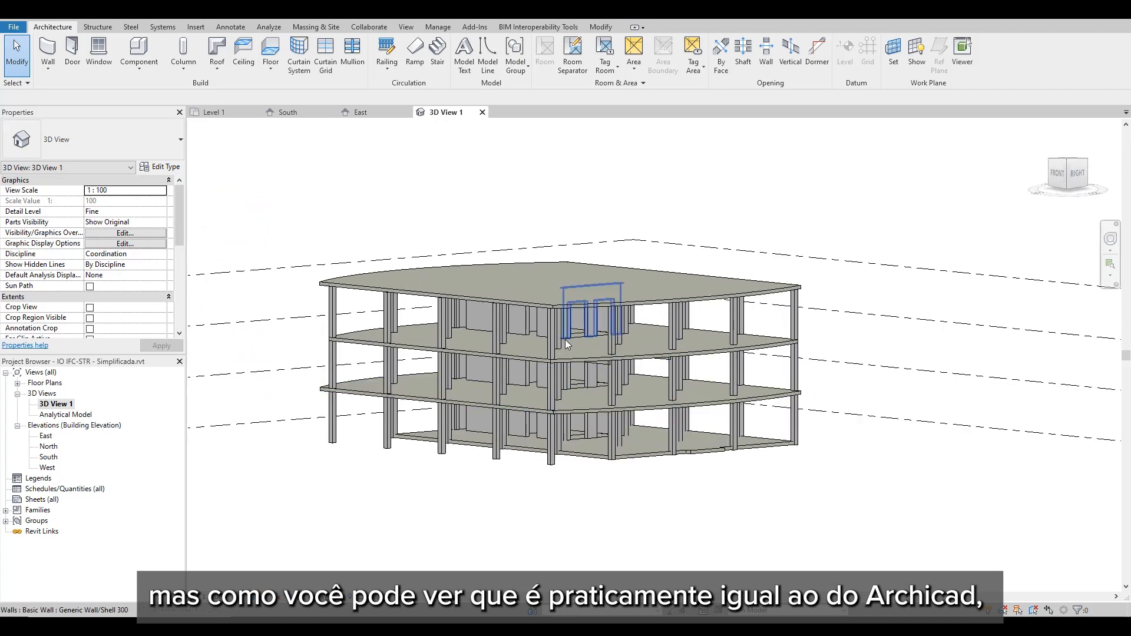
click(546, 392)
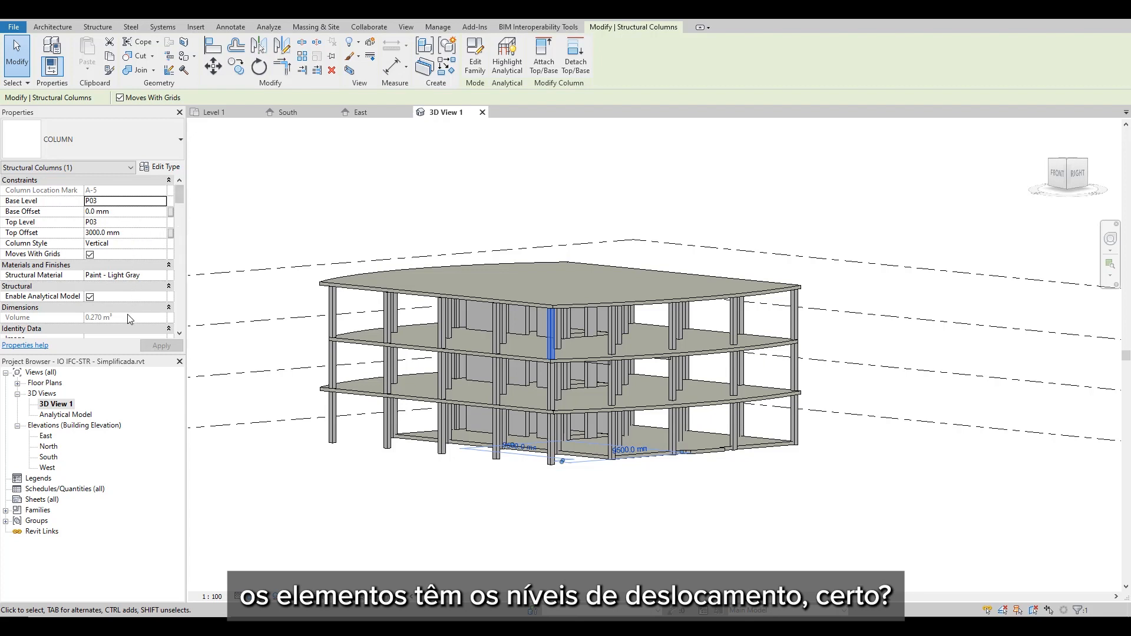
click(89, 145)
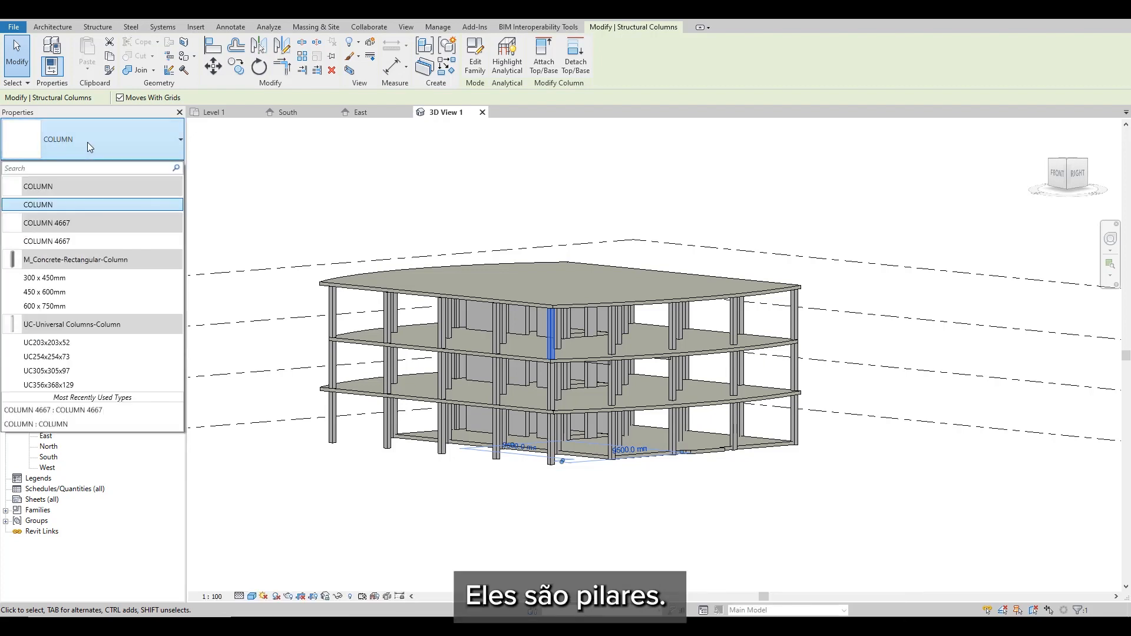
click(245, 151)
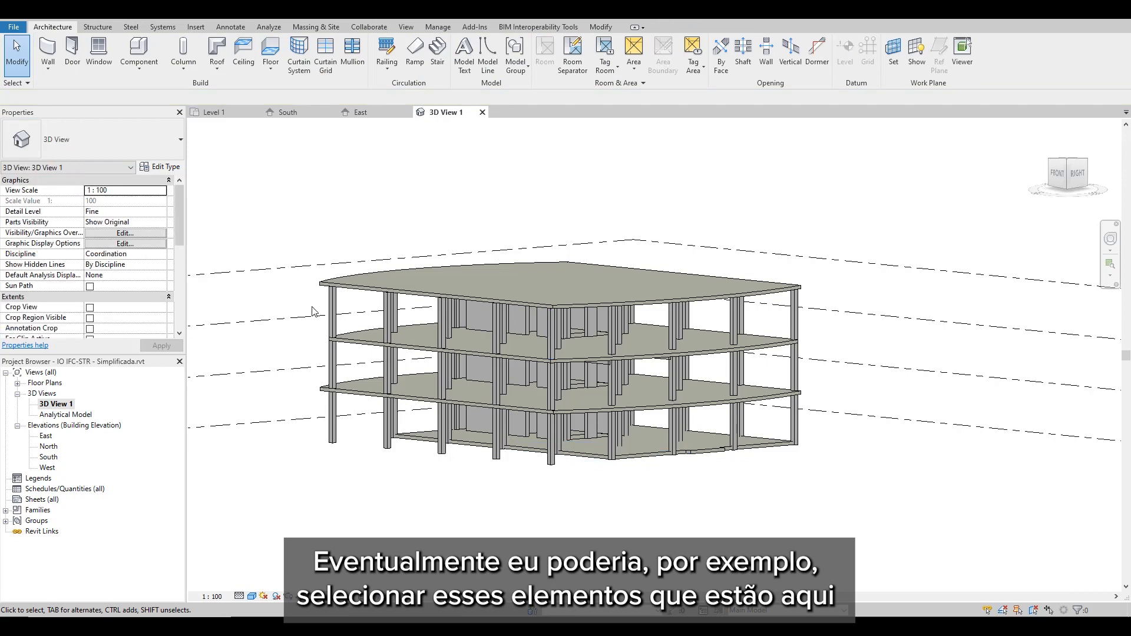
- Change the two upper-storey columns at grid A-1 and all three columns at A-5 to M_Concrete-Rectangular-Column 300 x 450mm
click(336, 311)
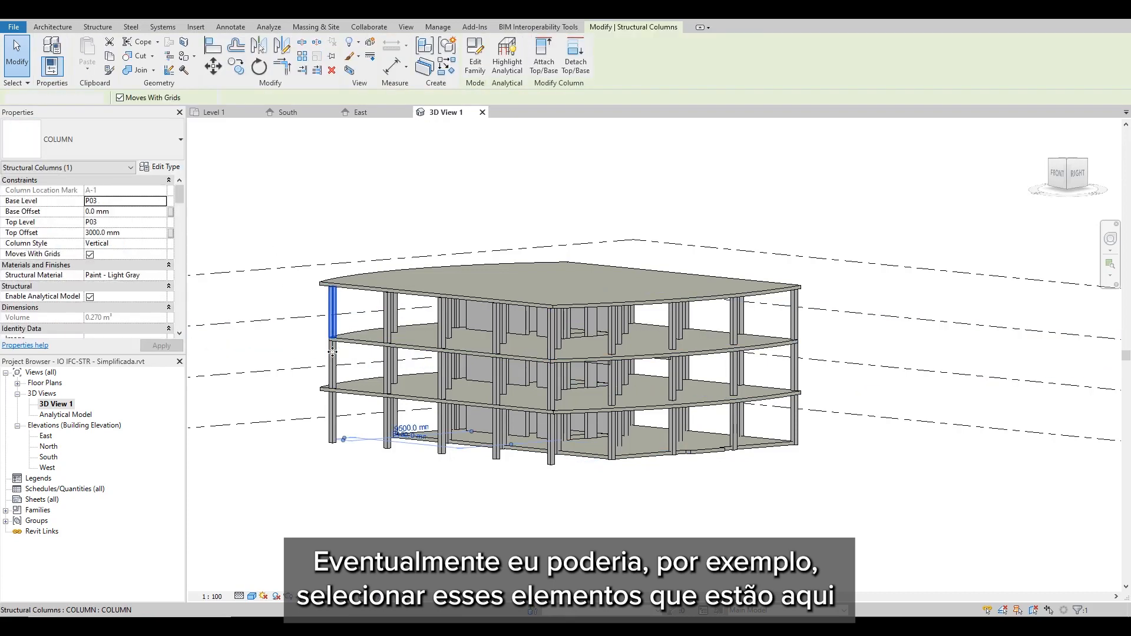
key(Escape)
click(330, 327)
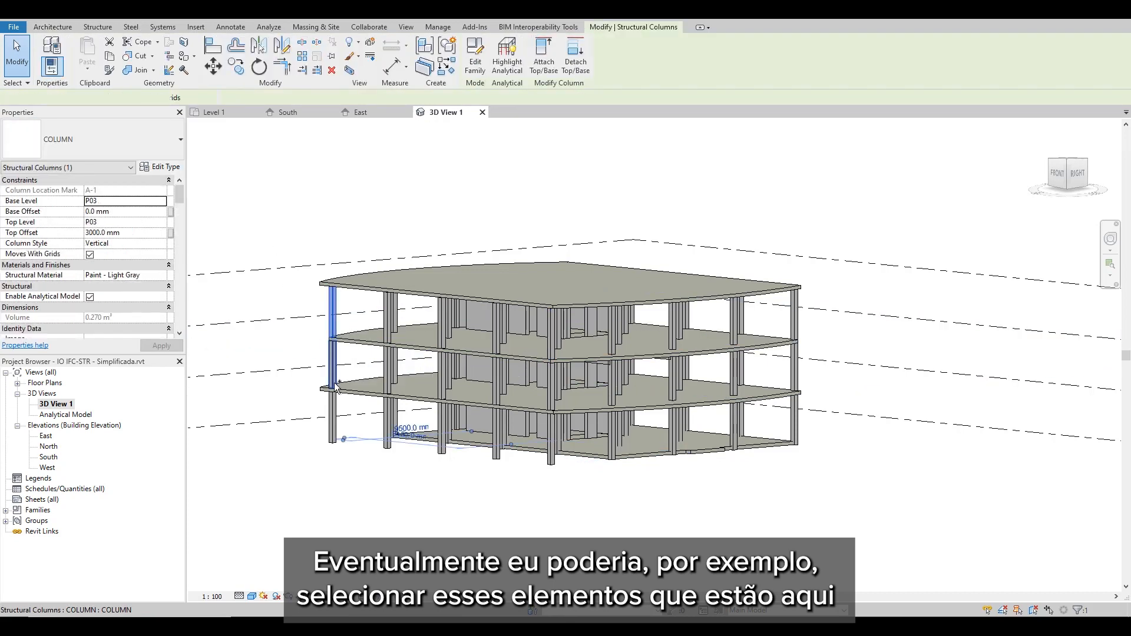
ctrl+click(497, 436)
shift+middle_drag(561, 469, 563, 510)
ctrl+click(551, 480)
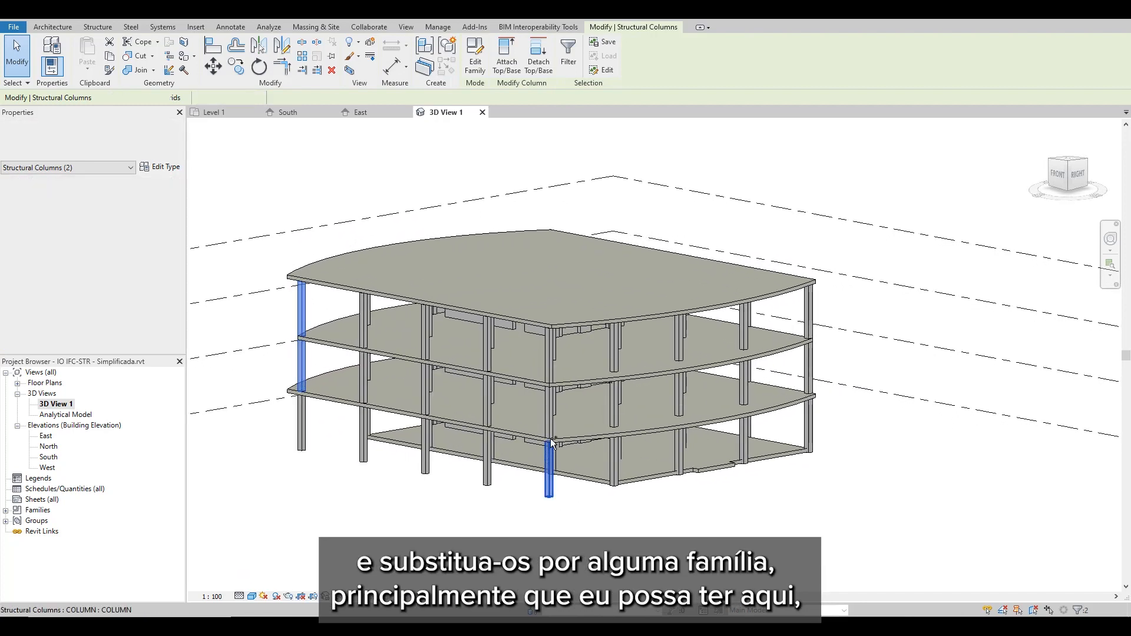
ctrl+click(550, 402)
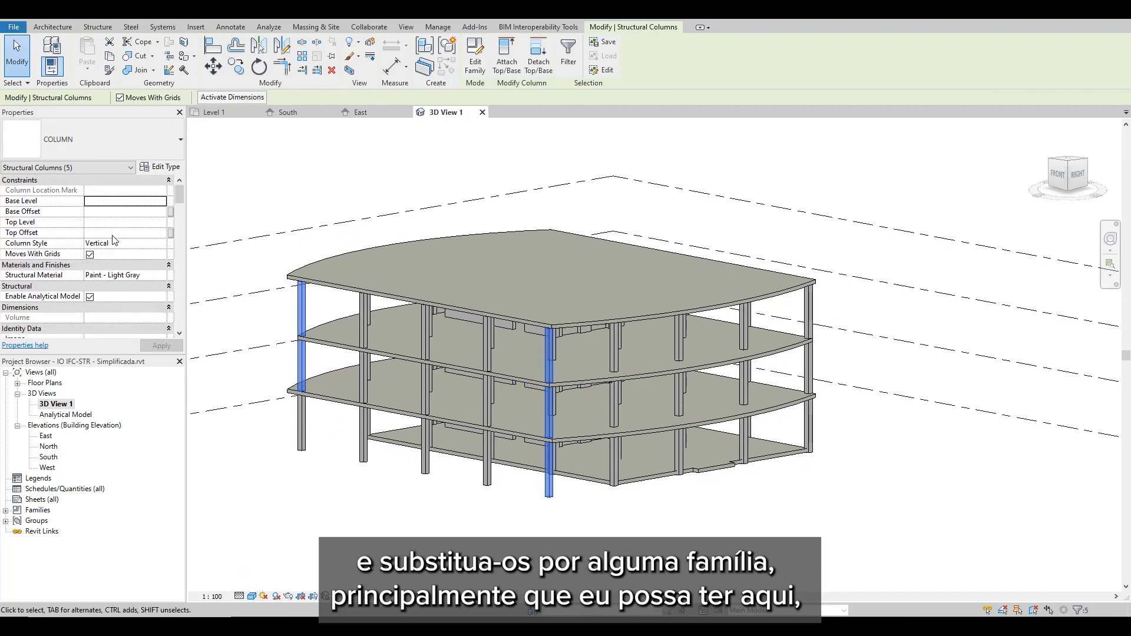
click(142, 144)
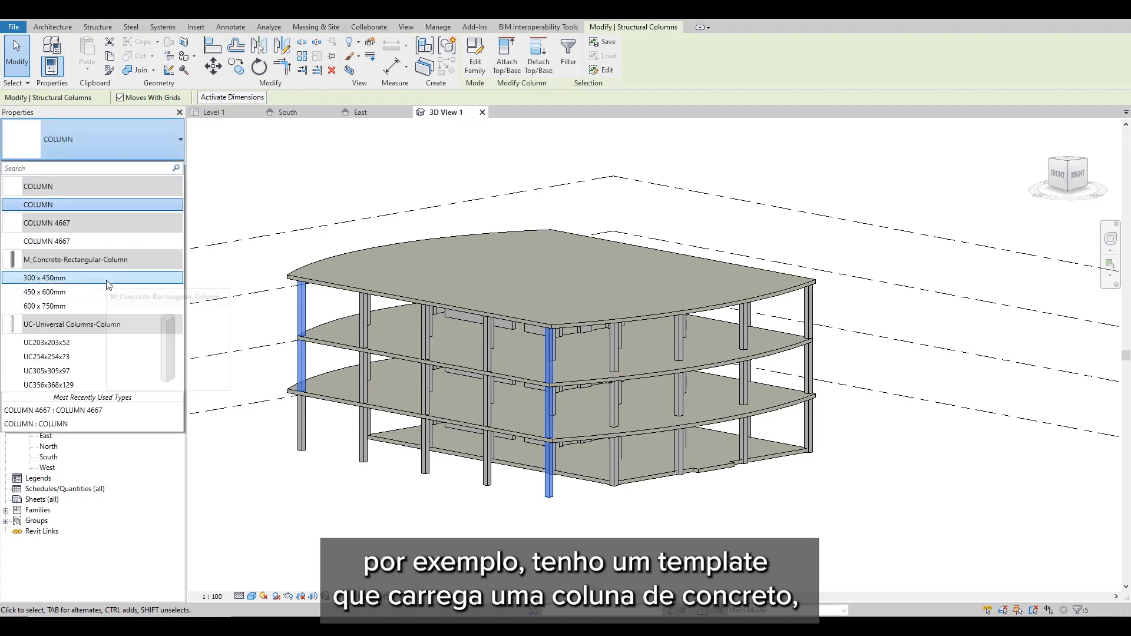
click(65, 279)
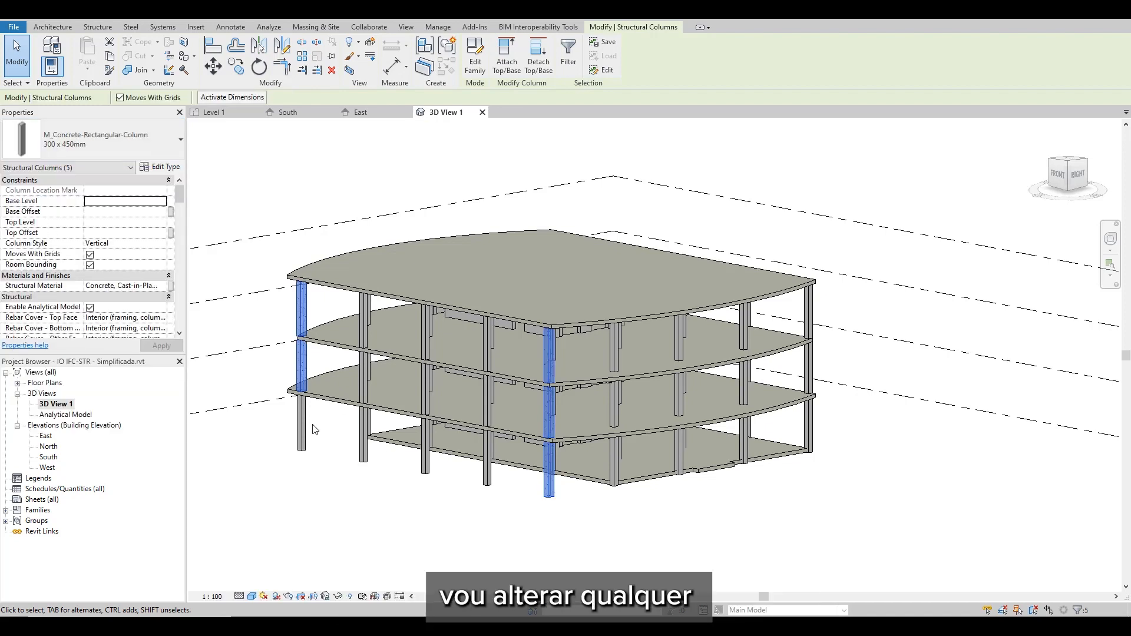
- Change the ground-storey column at grid A-1 to the M_Concrete-Rectangular-Column 300 x 450mm type
click(303, 436)
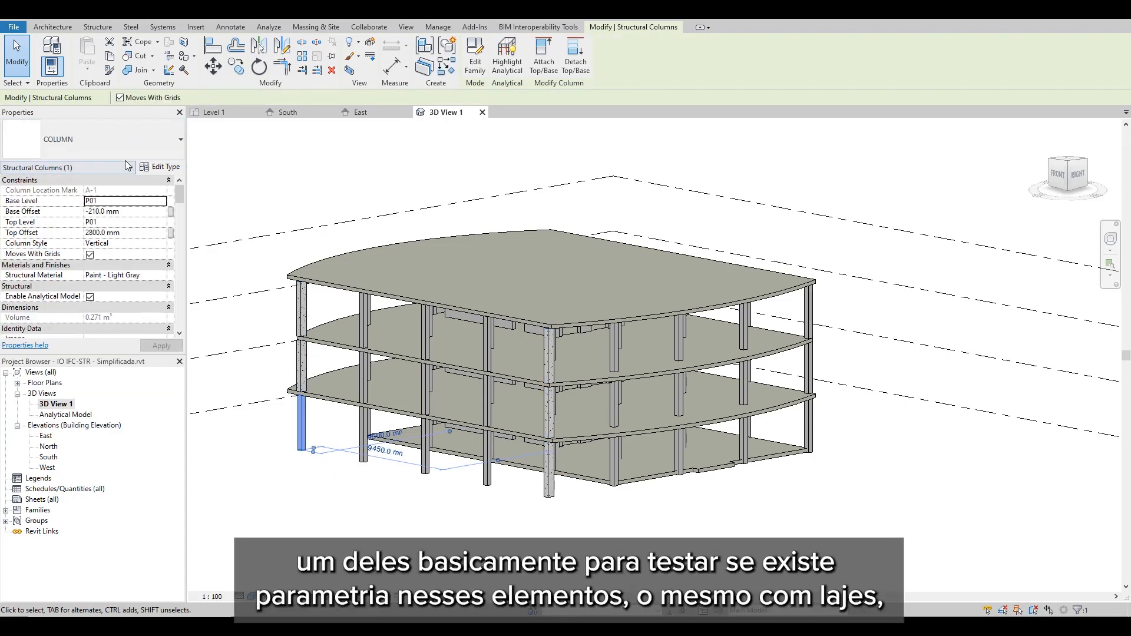
click(128, 143)
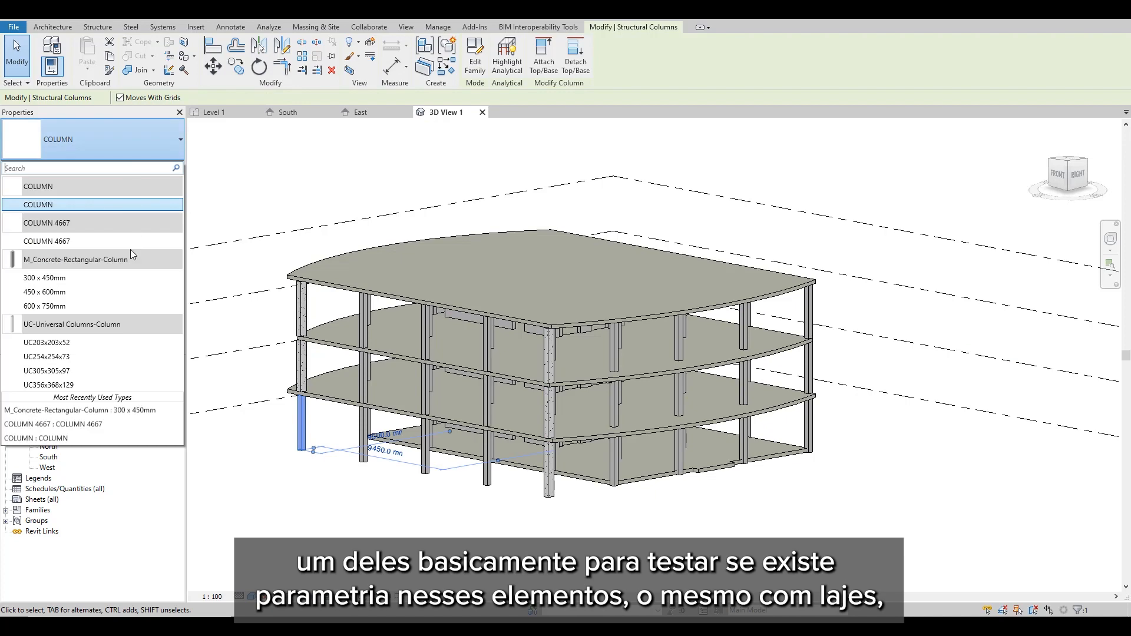
click(123, 279)
click(332, 472)
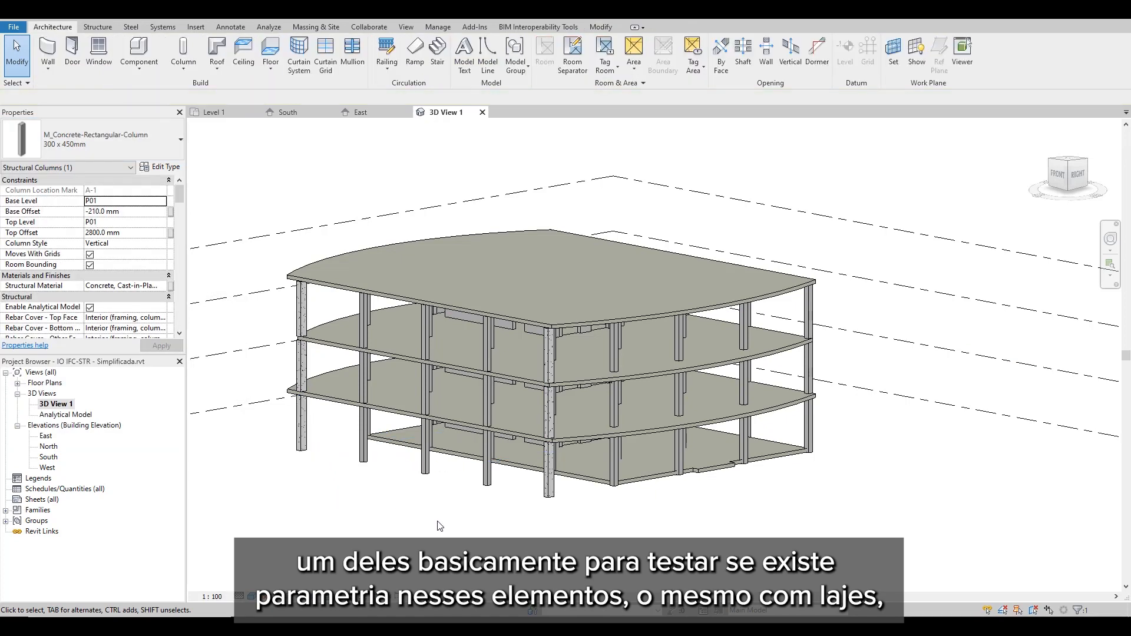
- Select all four floor slabs of the building and change their type to Generic 300mm
shift+middle_drag(439, 528, 483, 525)
click(551, 466)
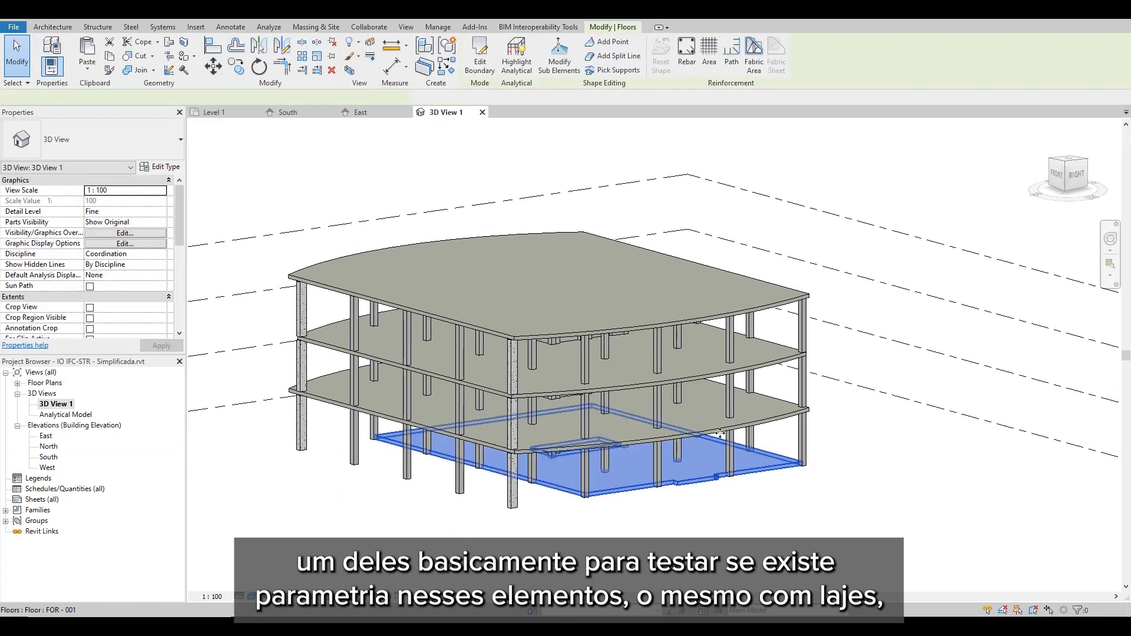
ctrl+click(785, 366)
ctrl+click(789, 417)
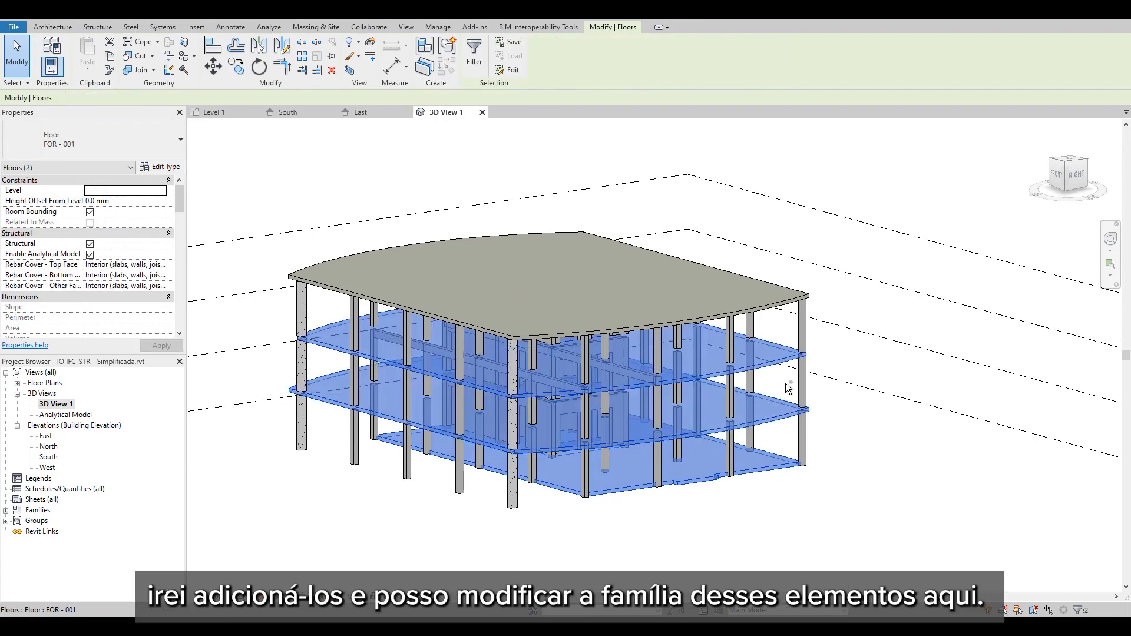
ctrl+click(787, 302)
click(122, 140)
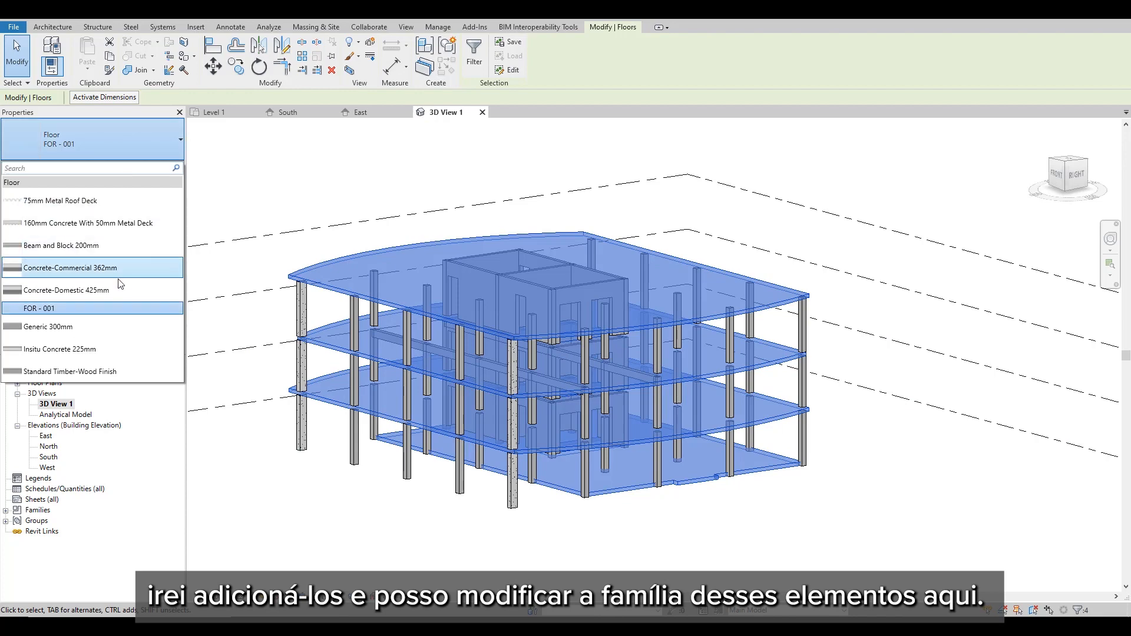
click(102, 328)
click(532, 533)
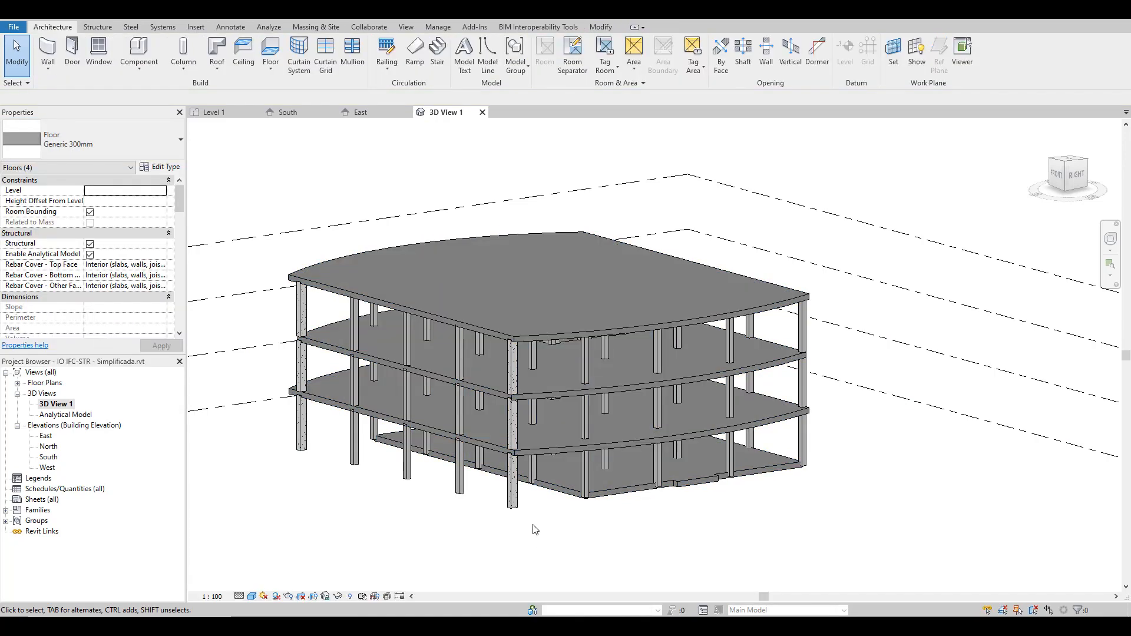
- Select all Generic Wall/Shell 300 instances visible in the view and change them to a generic 300 mm wall type
shift+middle_drag(531, 533, 714, 366)
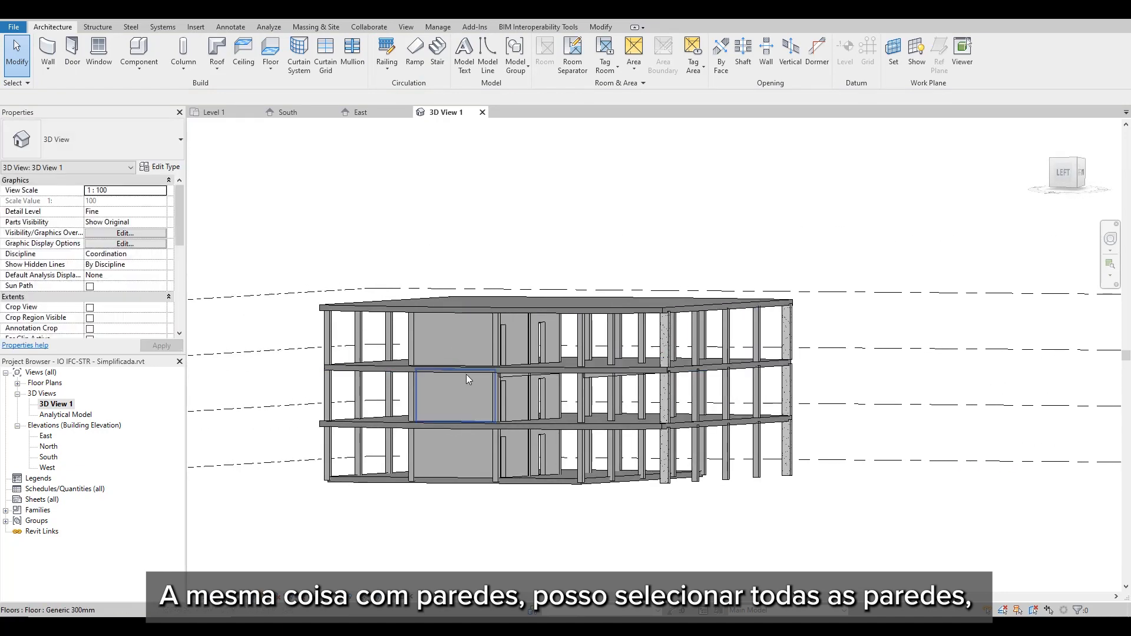
click(465, 478)
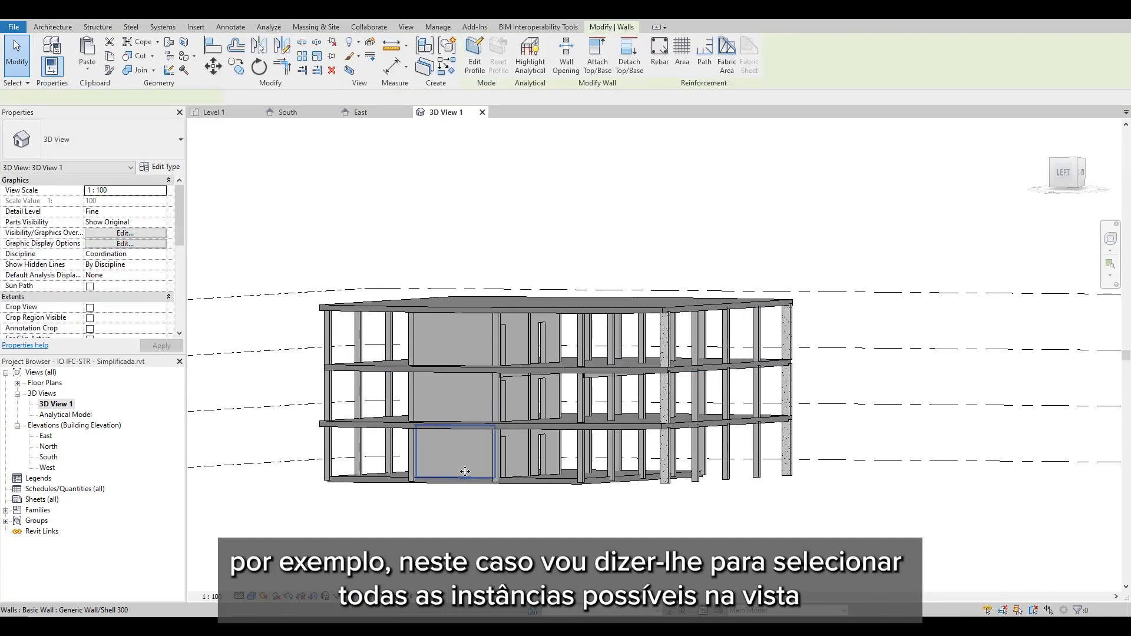
right_click(465, 468)
mouse_move(551, 301)
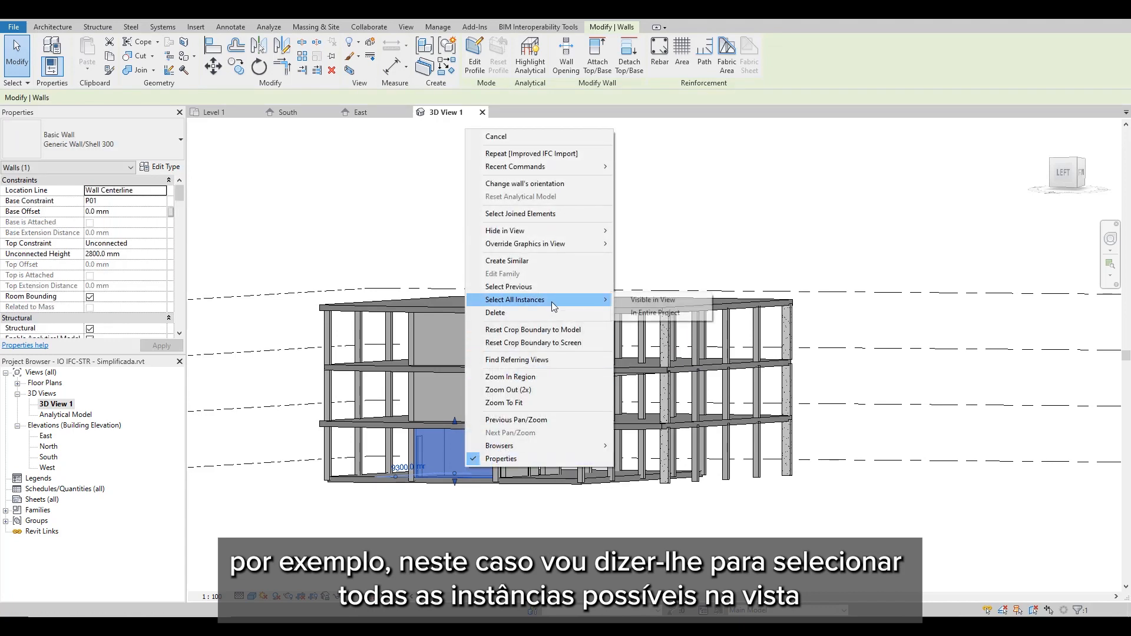
click(648, 300)
shift+middle_drag(537, 381, 506, 330)
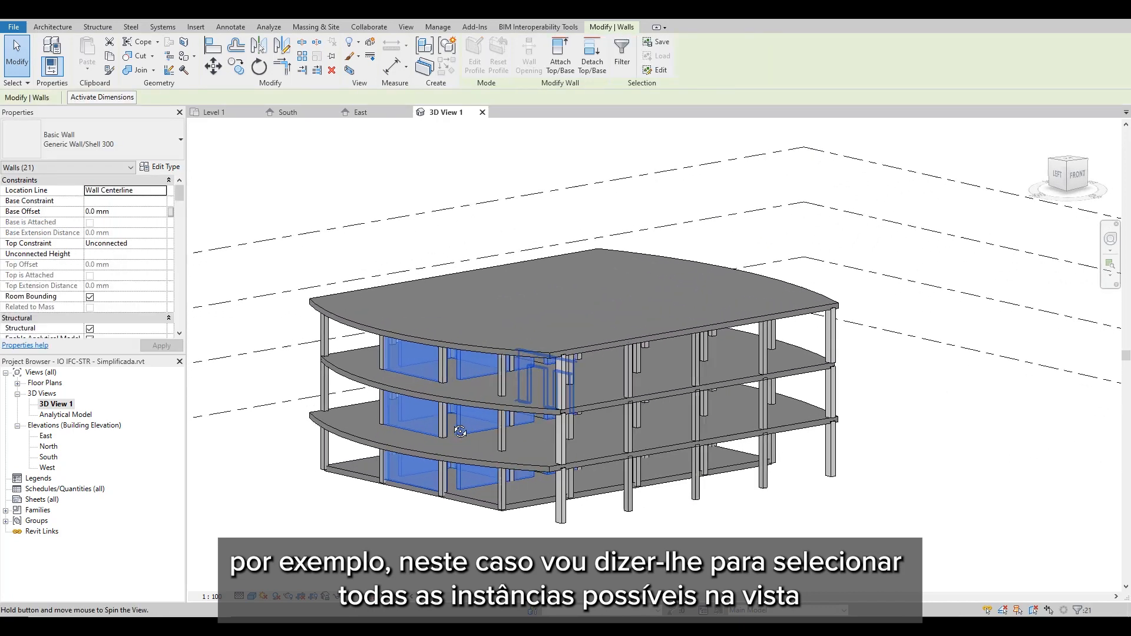
click(148, 148)
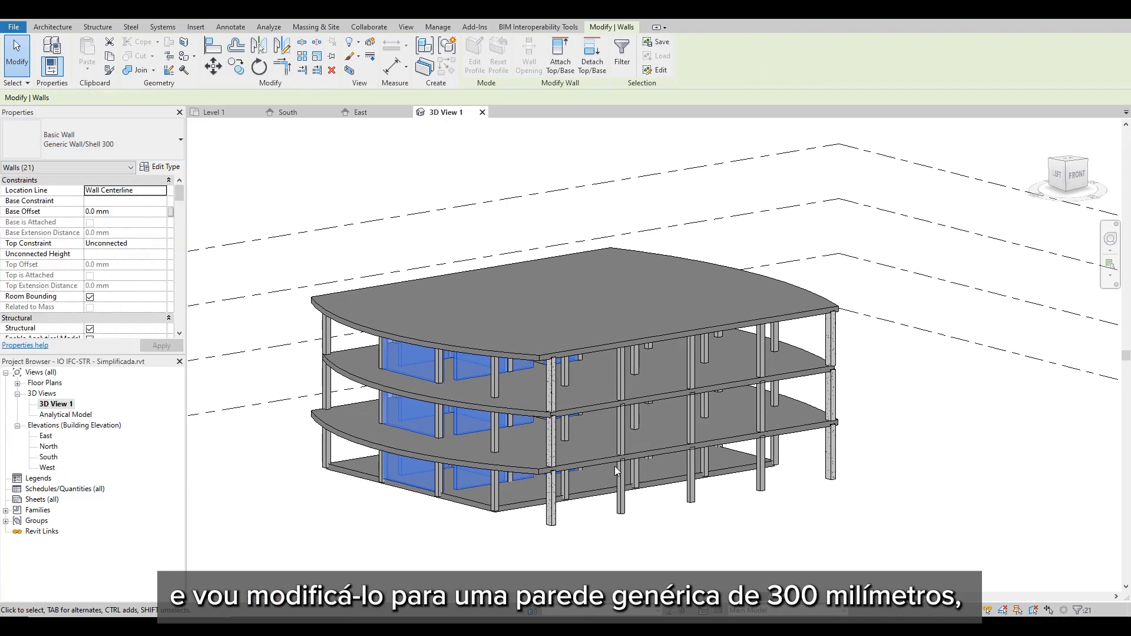
click(608, 536)
shift+middle_drag(588, 545, 366, 466)
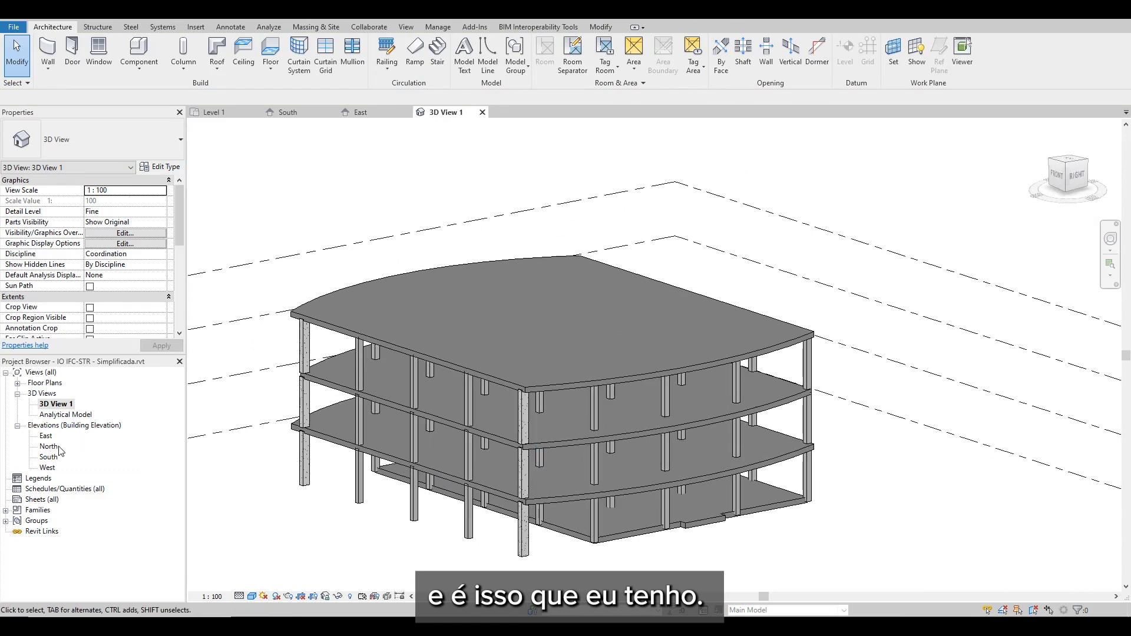
- Open the P01 floor plan and examine its grids, core walls and column positions
click(17, 384)
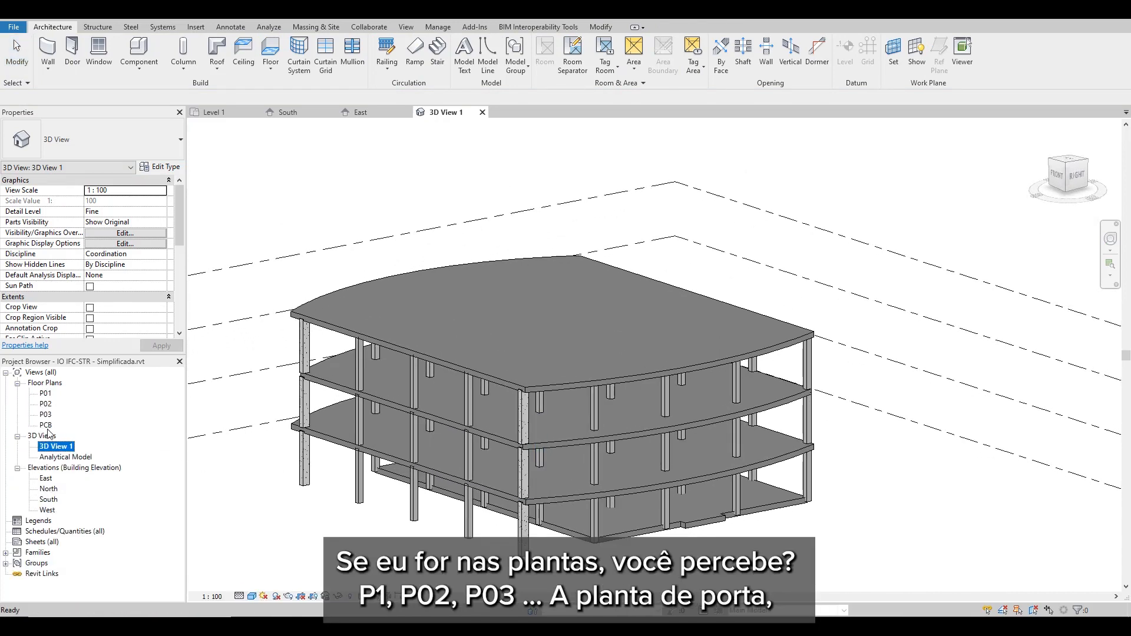
double_click(48, 394)
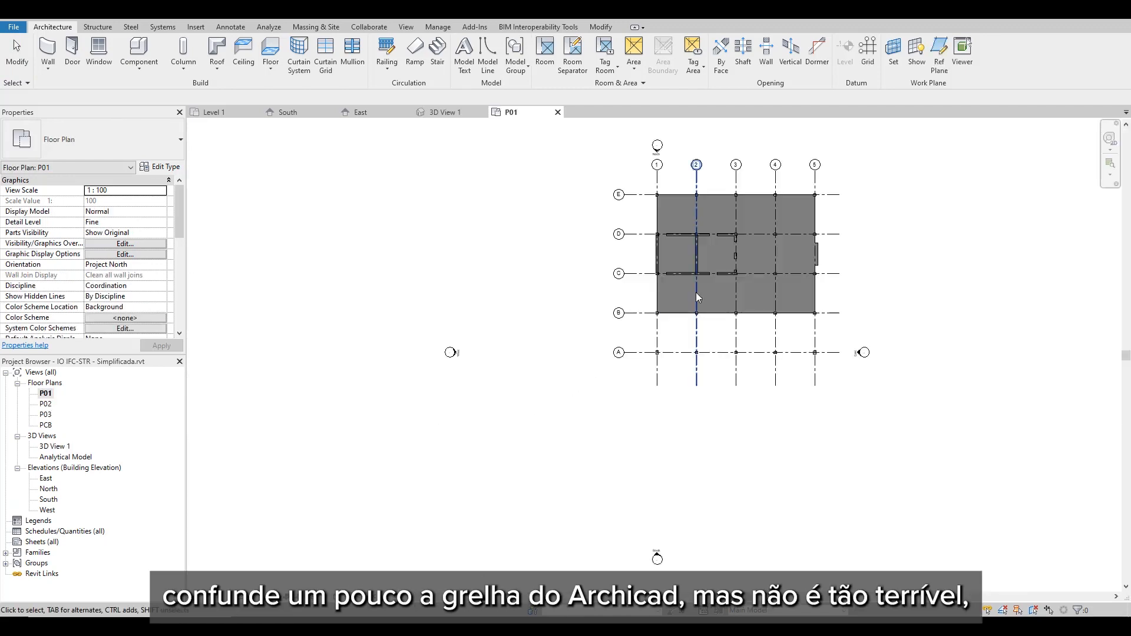
scroll(613, 327, up, 3)
scroll(652, 292, down, 2)
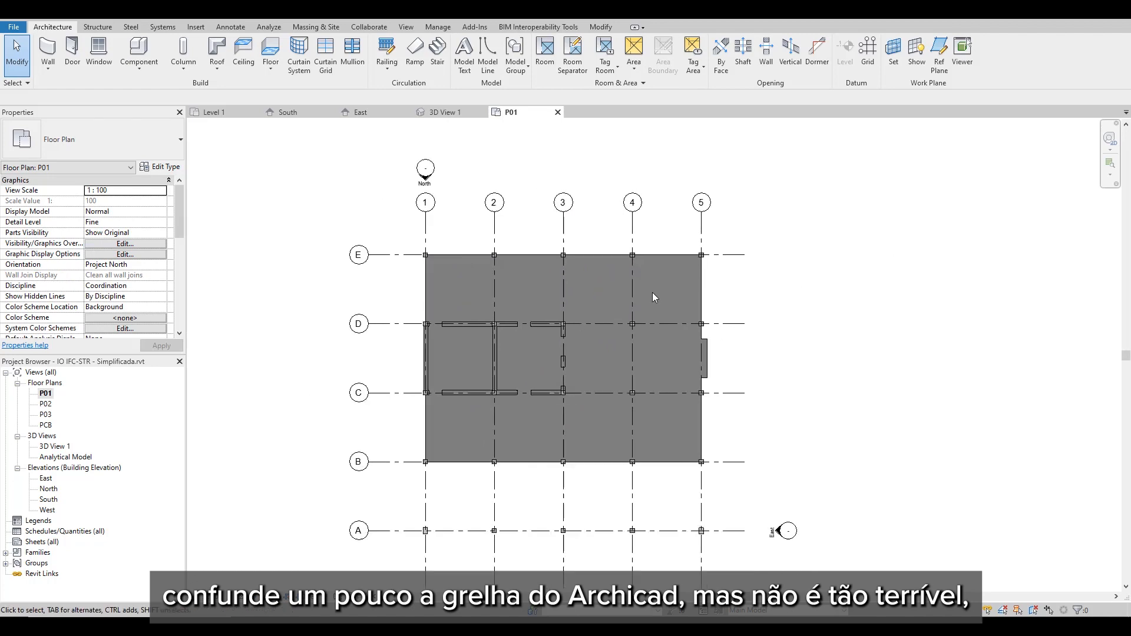
scroll(548, 316, up, 3)
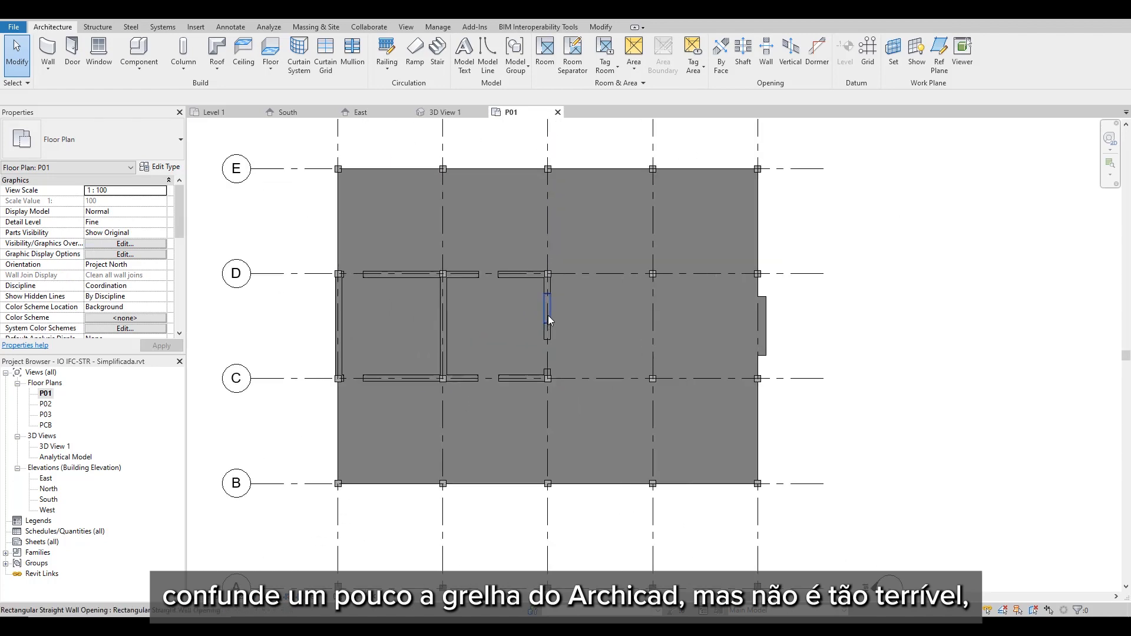
middle_drag(638, 324, 556, 324)
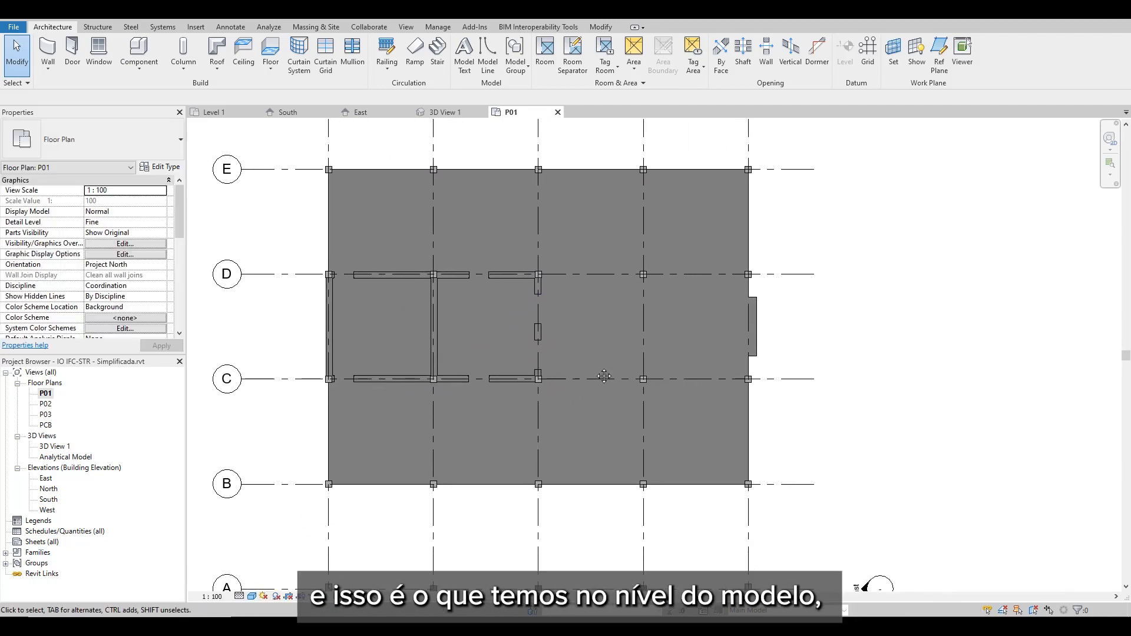
scroll(613, 358, down, 1)
scroll(617, 326, down, 1)
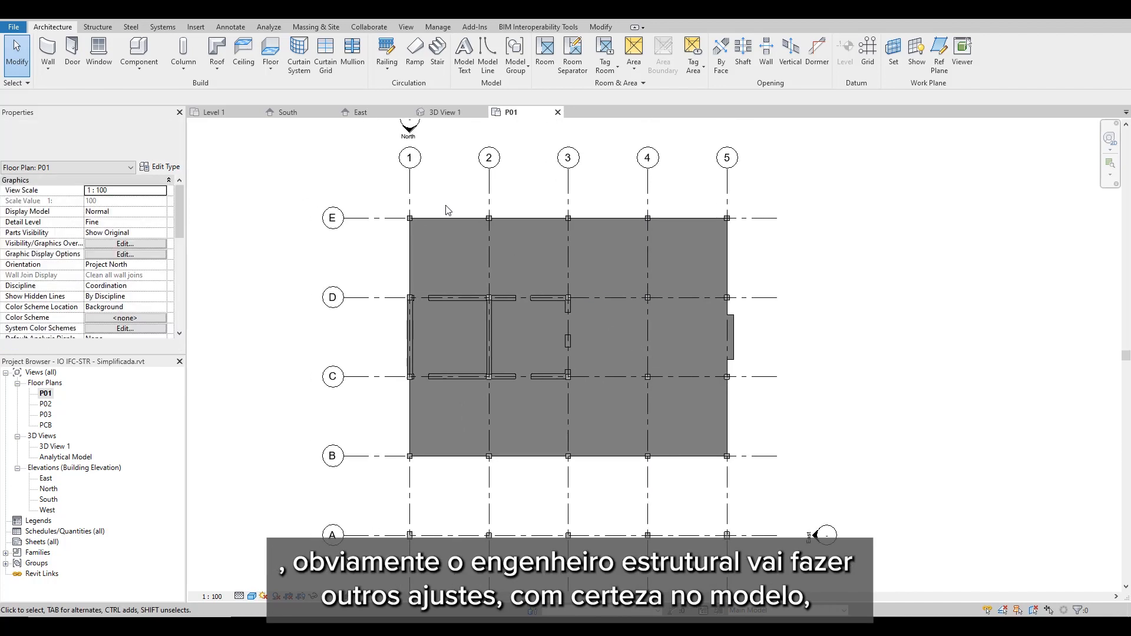
- Return to 3D View 1 and review the modified slabs and columns from around the building
double_click(57, 447)
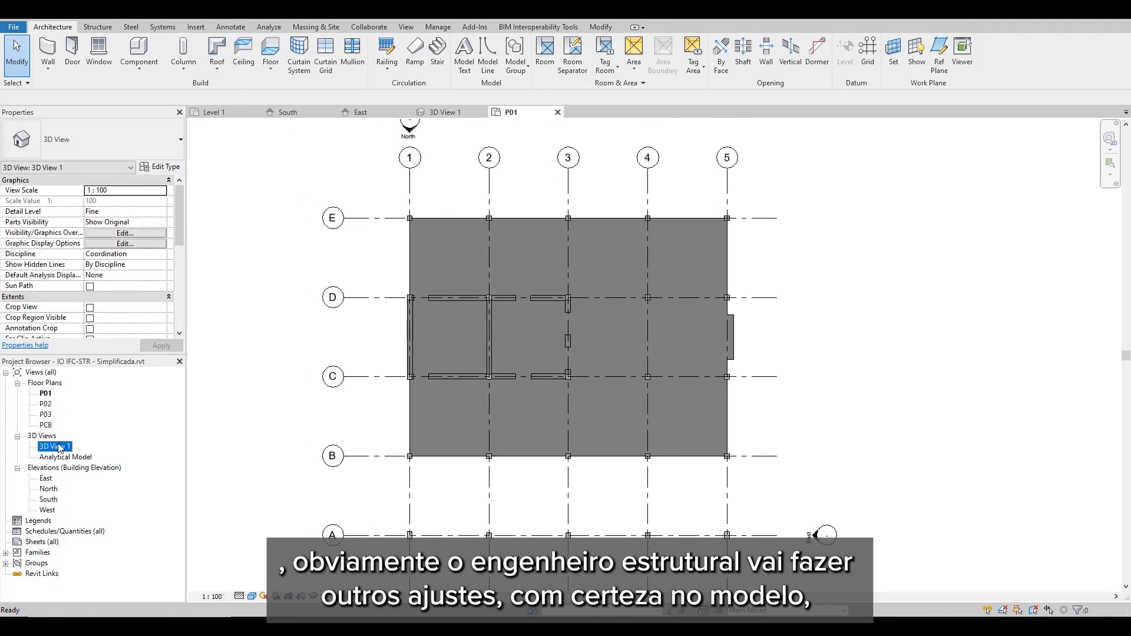
shift+middle_drag(624, 317, 578, 384)
shift+middle_drag(628, 411, 724, 500)
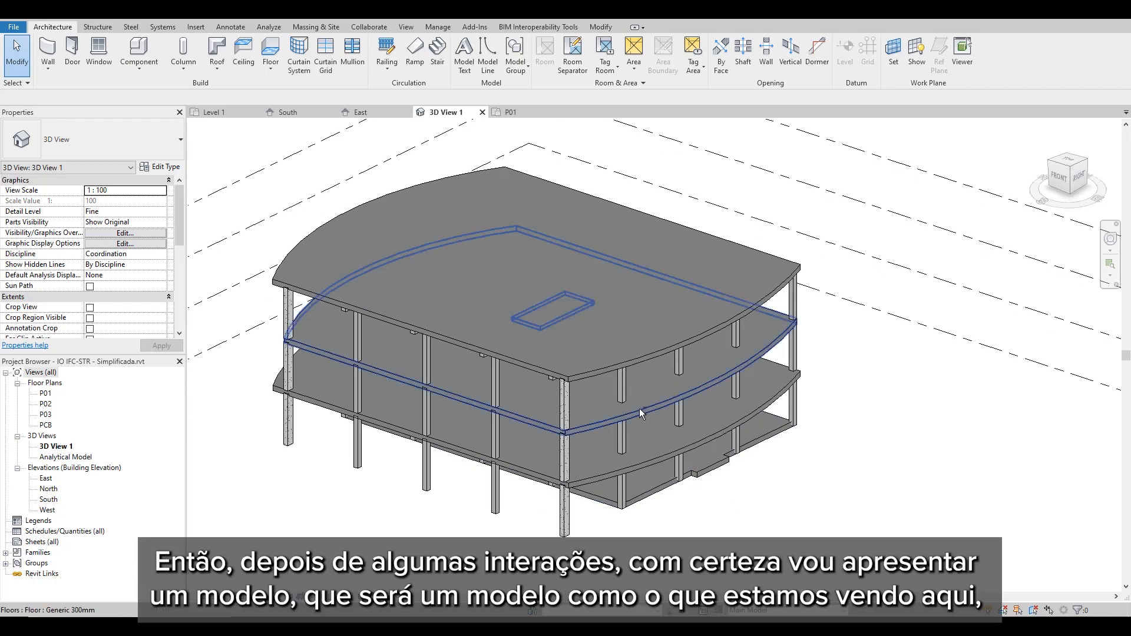
- Open the developed structural project GSPS-ARQ Workflow 00.rvt from the 003 STR folder
click(14, 27)
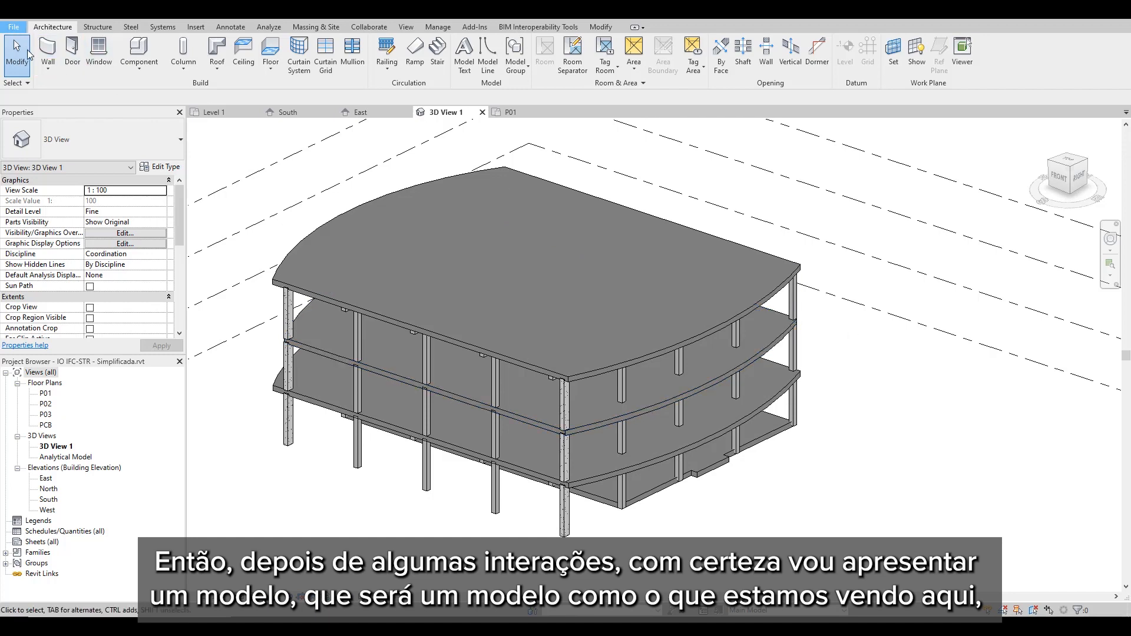
click(53, 100)
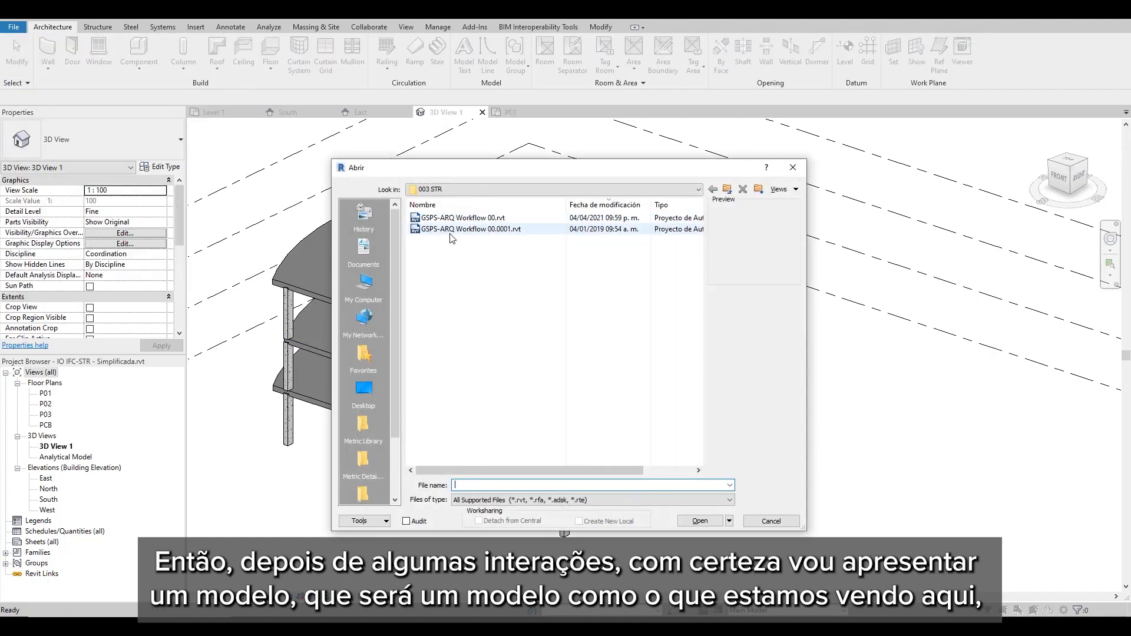
click(502, 219)
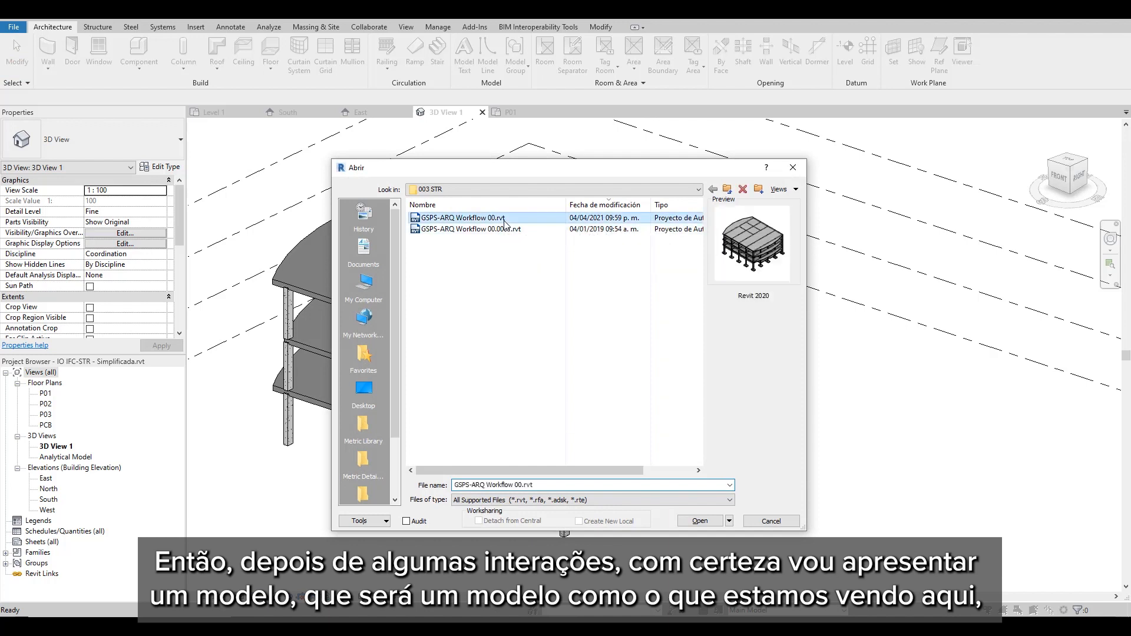
click(701, 522)
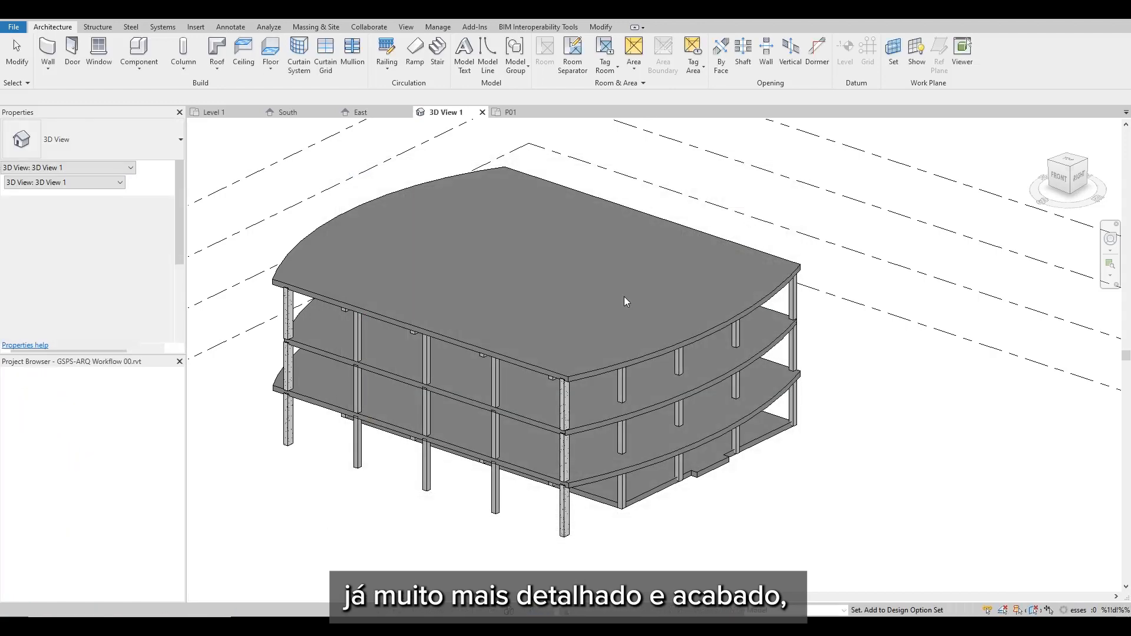
- Review the structural model from around the building and inspect the properties of a 400 x 800 mm concrete perimeter beam
shift+middle_drag(675, 324, 513, 309)
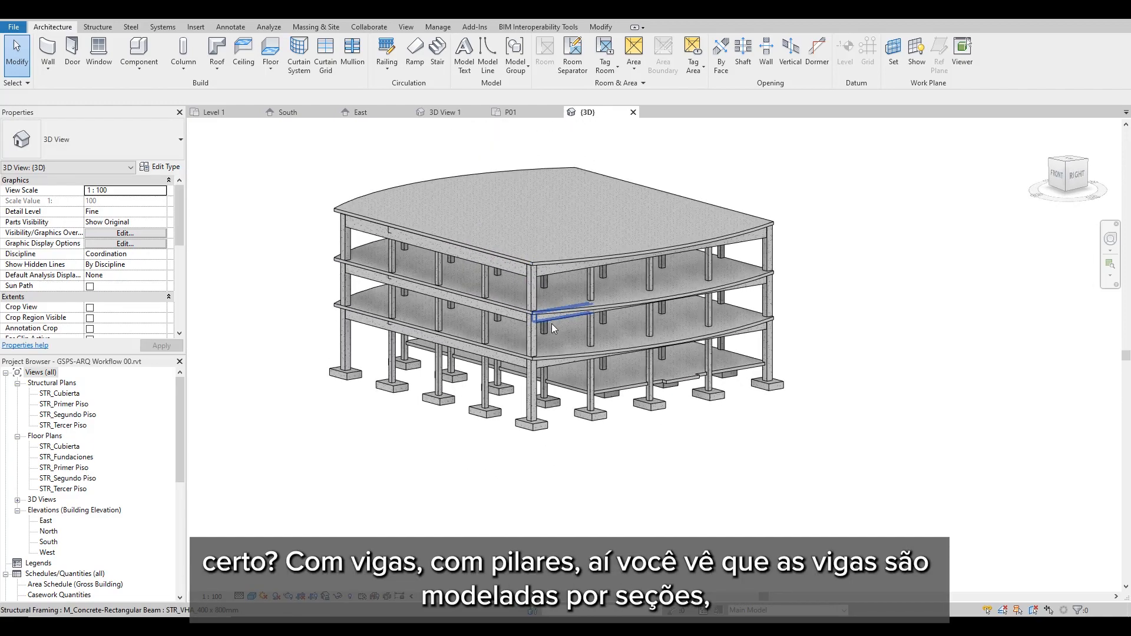
click(506, 312)
shift+middle_drag(380, 377, 422, 392)
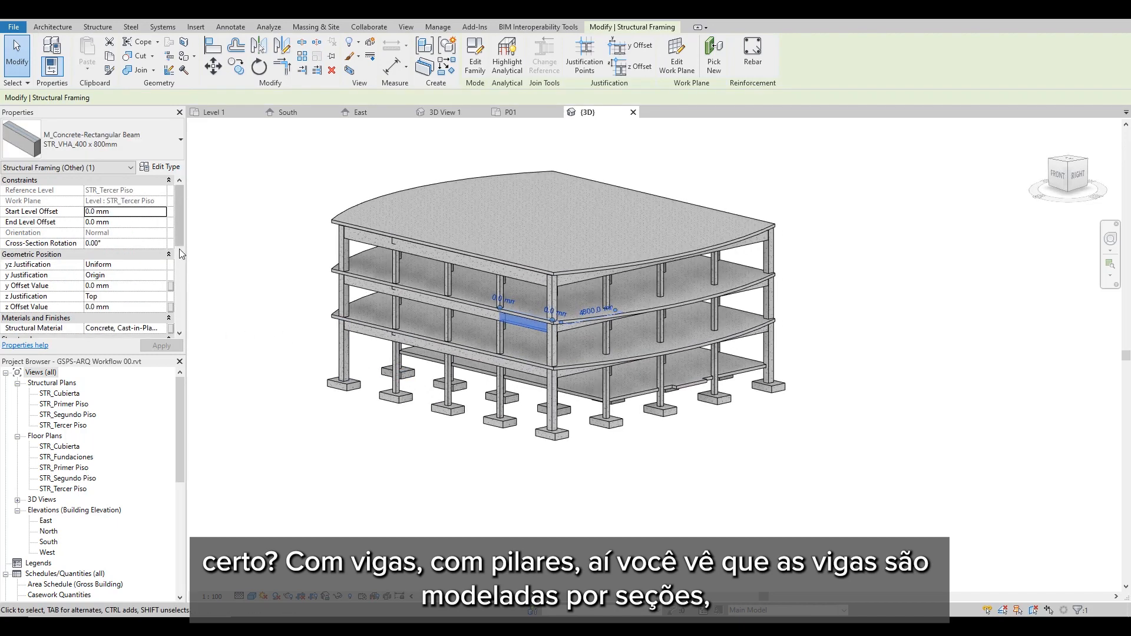
drag(182, 234, 180, 323)
shift+middle_drag(487, 498, 727, 462)
click(627, 494)
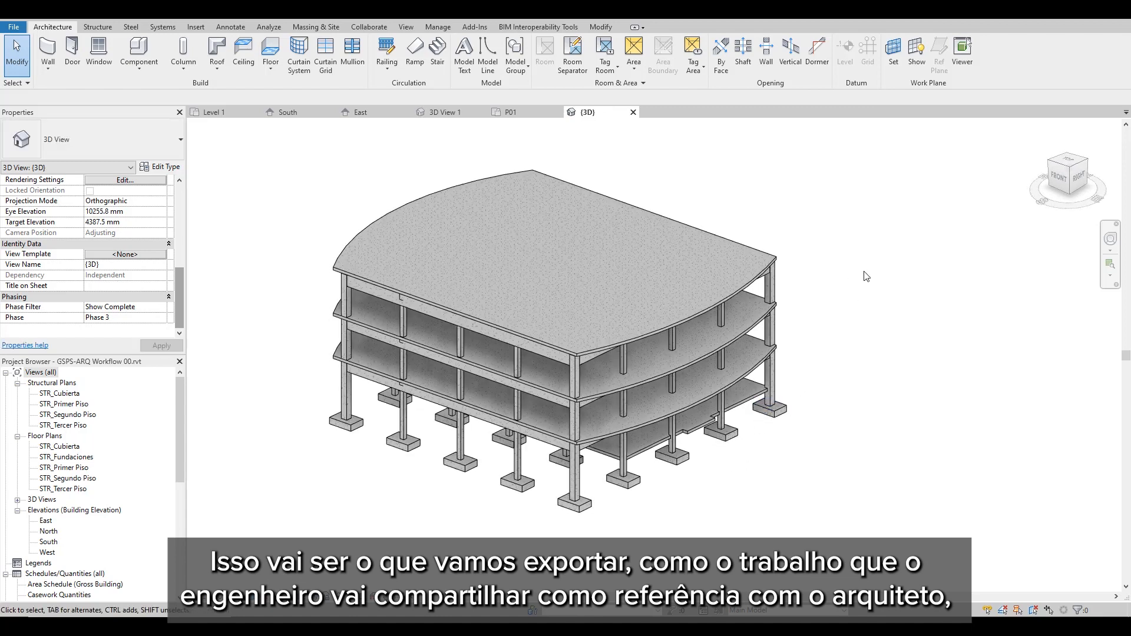
- Start an Export to ARCHICAD into the 003-01 Emitidos STR folder with the file name GSPS-STR-ARQ Workflow 00.ifc
click(485, 31)
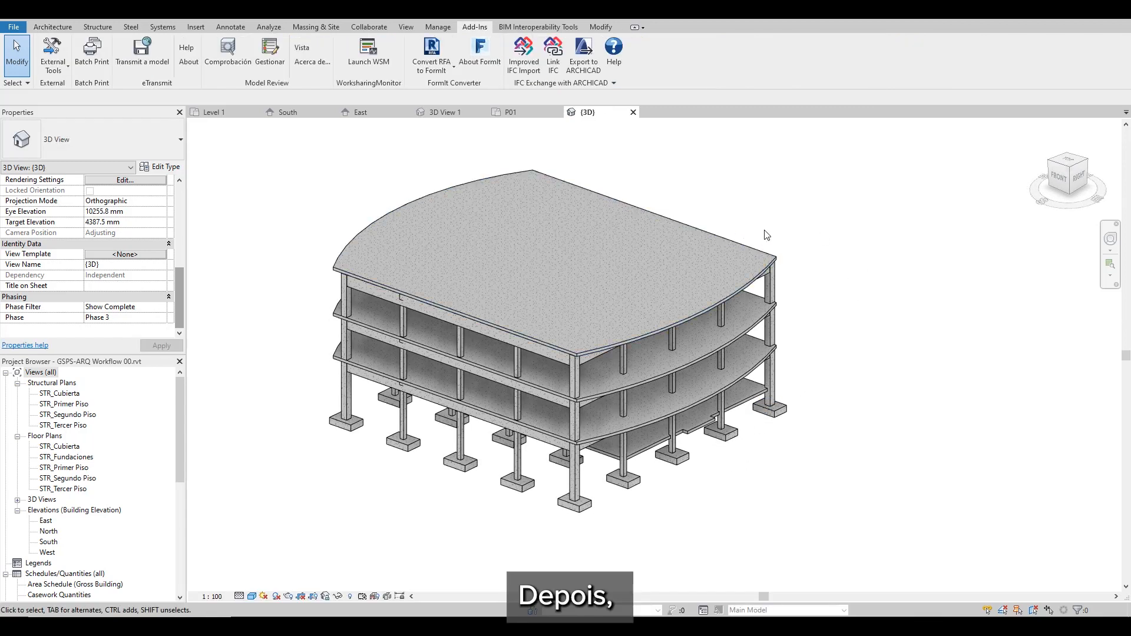
click(582, 56)
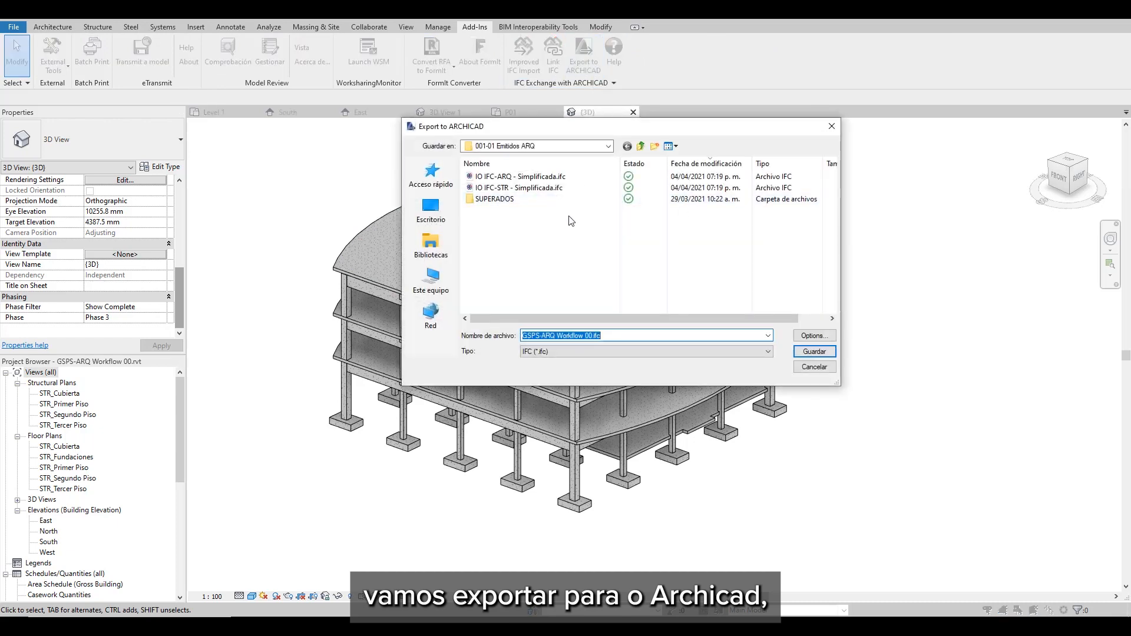
click(640, 146)
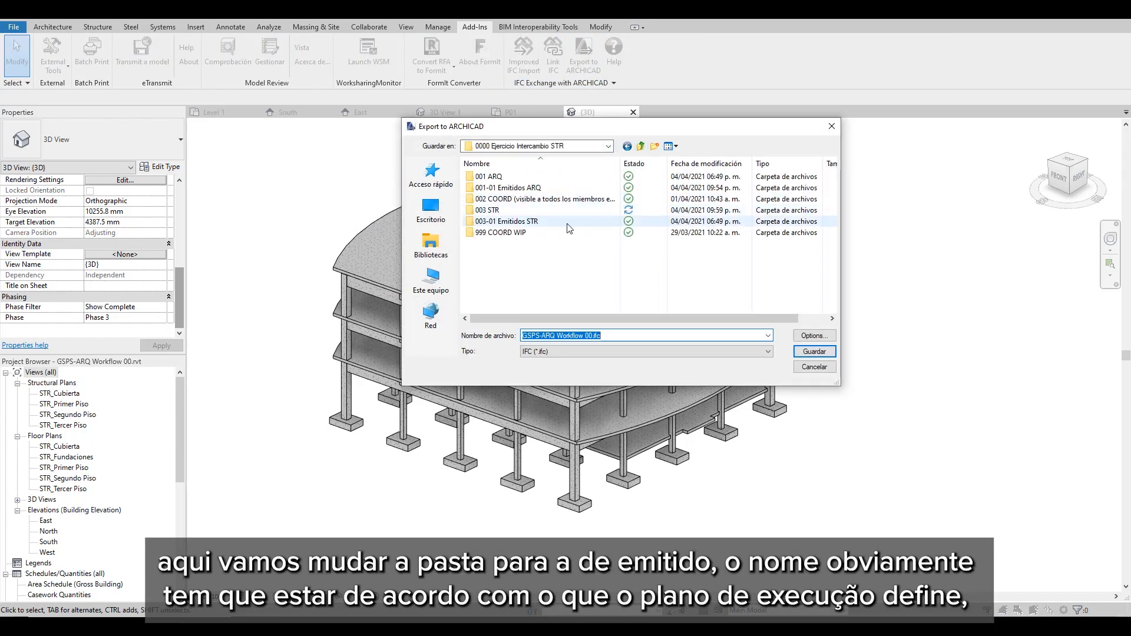
double_click(519, 221)
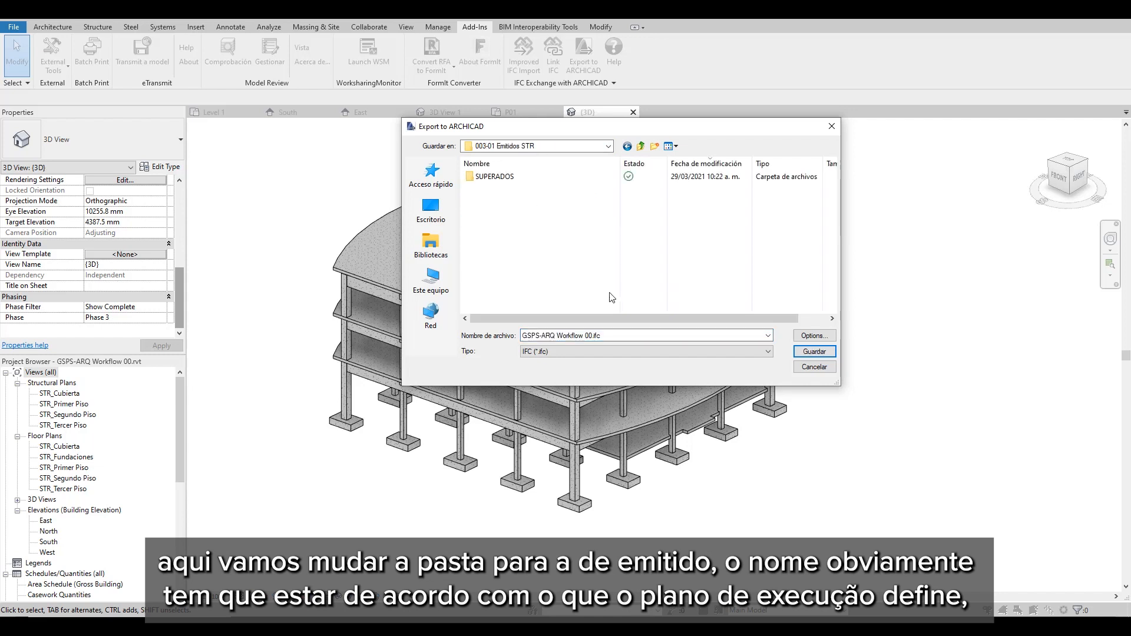
click(553, 340)
click(542, 336)
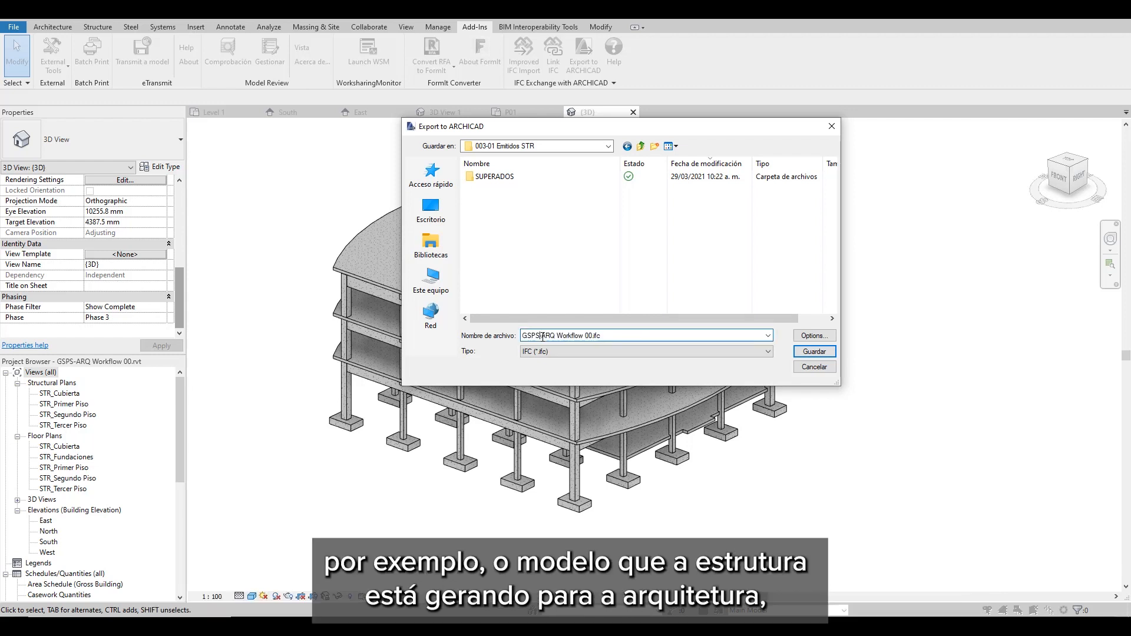
text(STR)
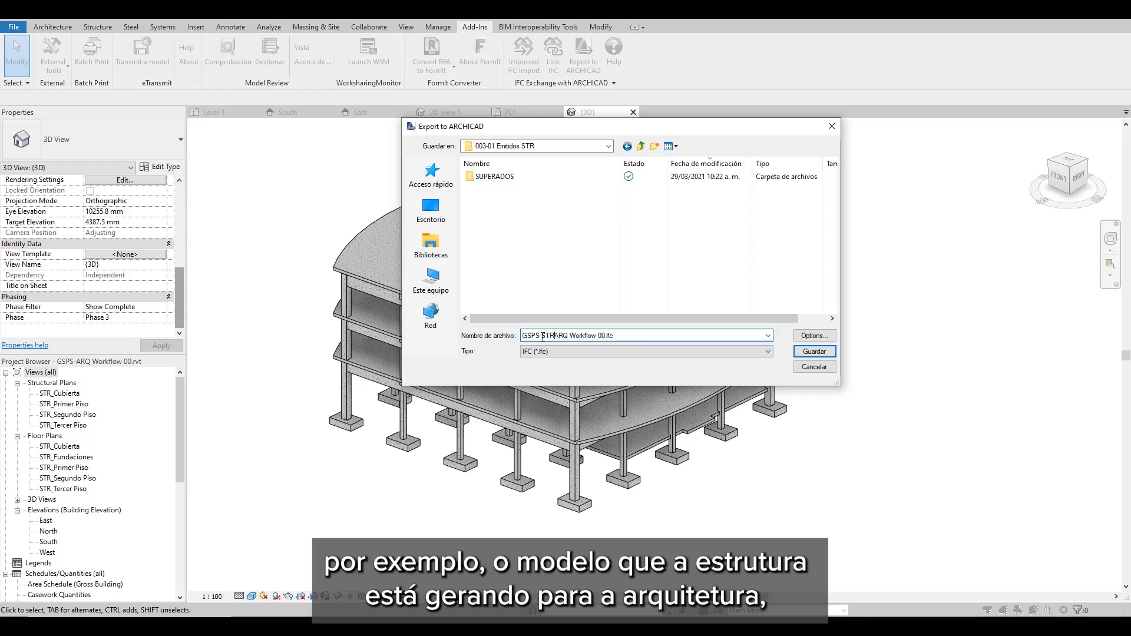
text(-)
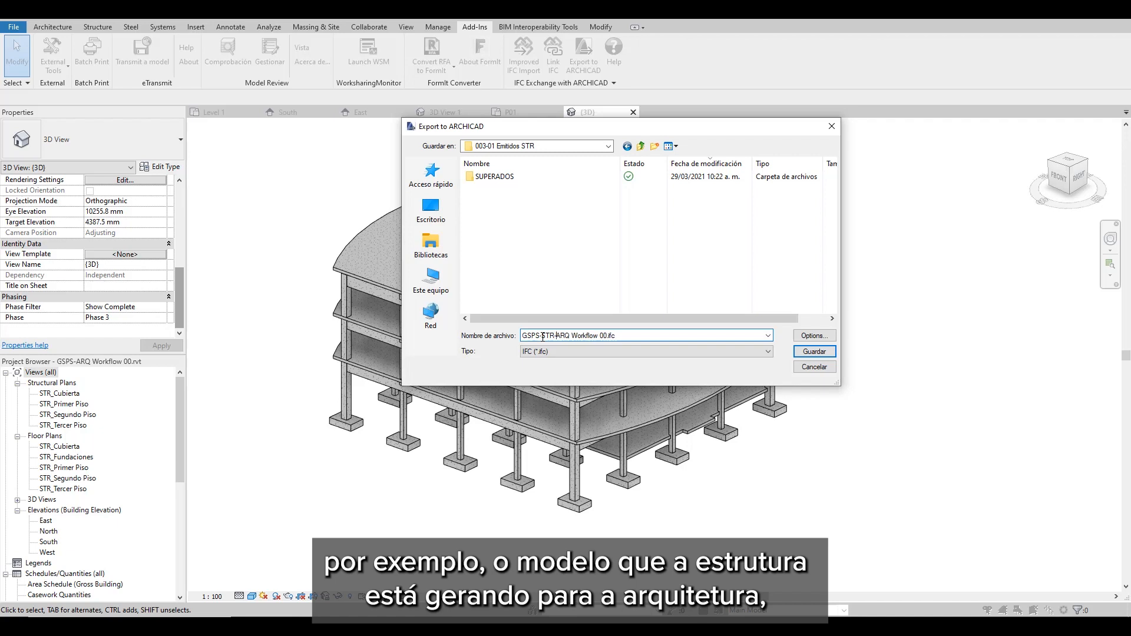
- Set the IFC export options to Phase 3, with properties from schedules and family and type names as reference properties
click(813, 336)
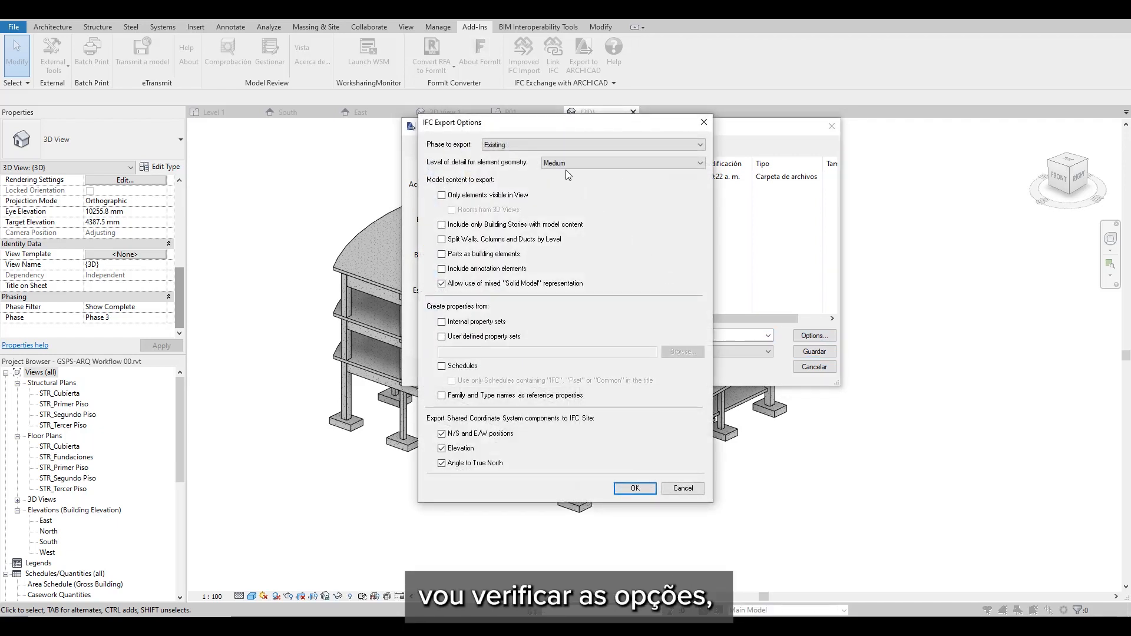
click(550, 144)
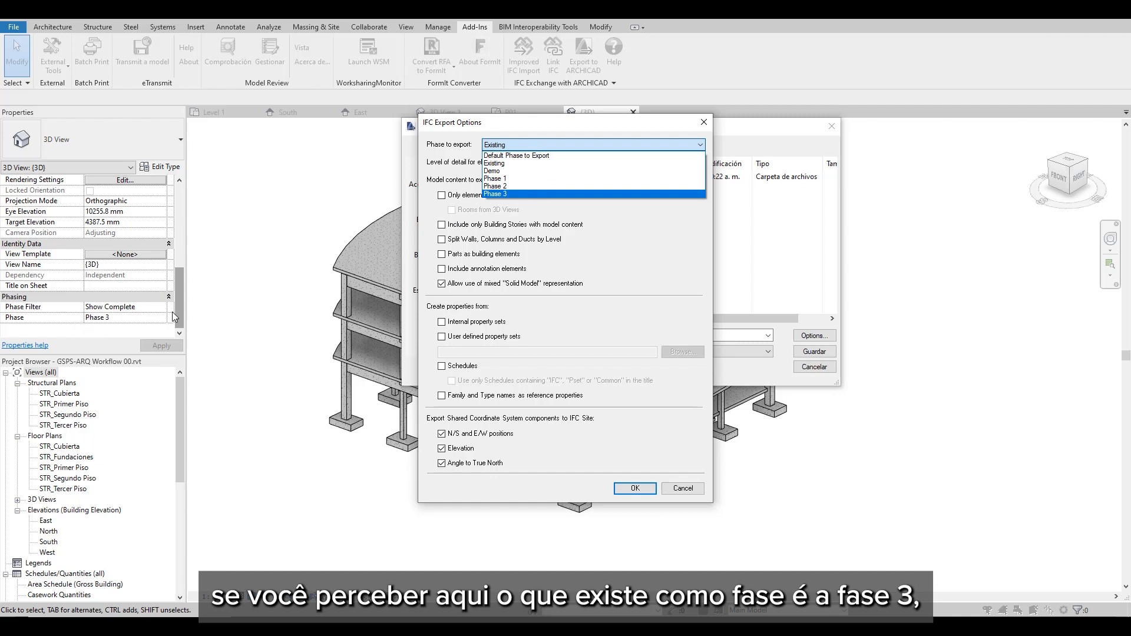
click(536, 194)
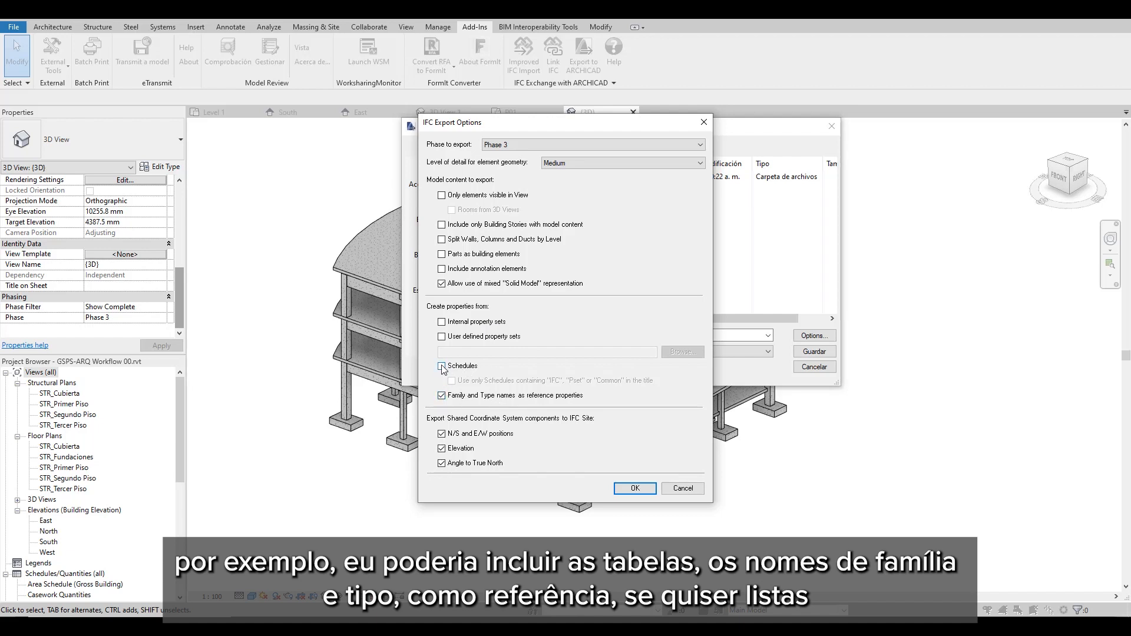
click(442, 366)
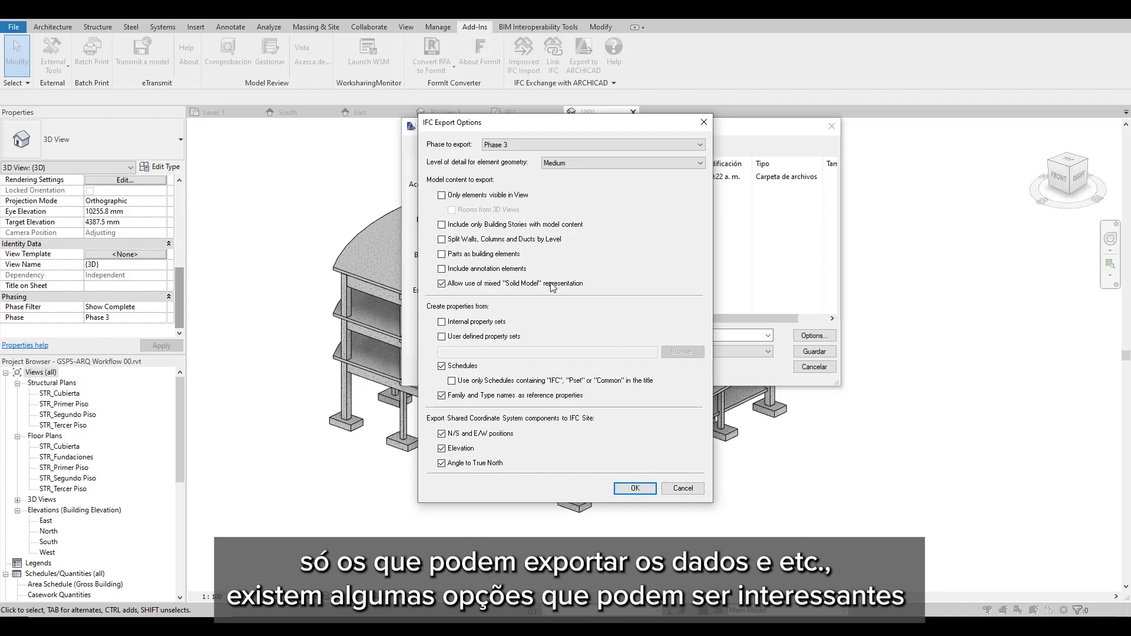
click(635, 487)
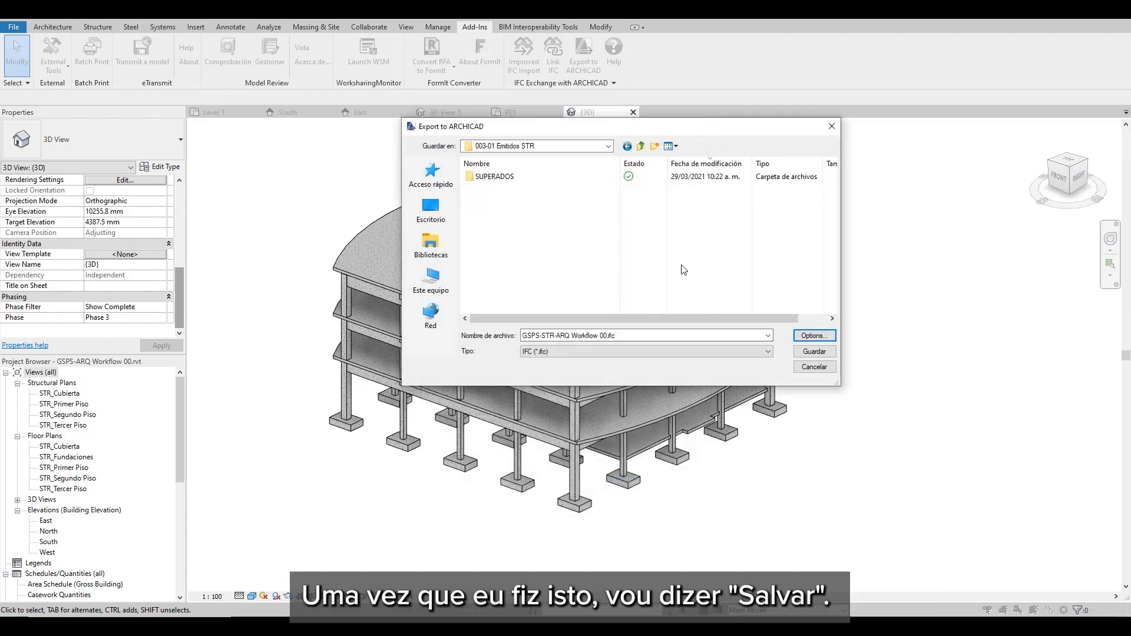
- Save the IFC export of the structural model and dismiss the export report
click(812, 351)
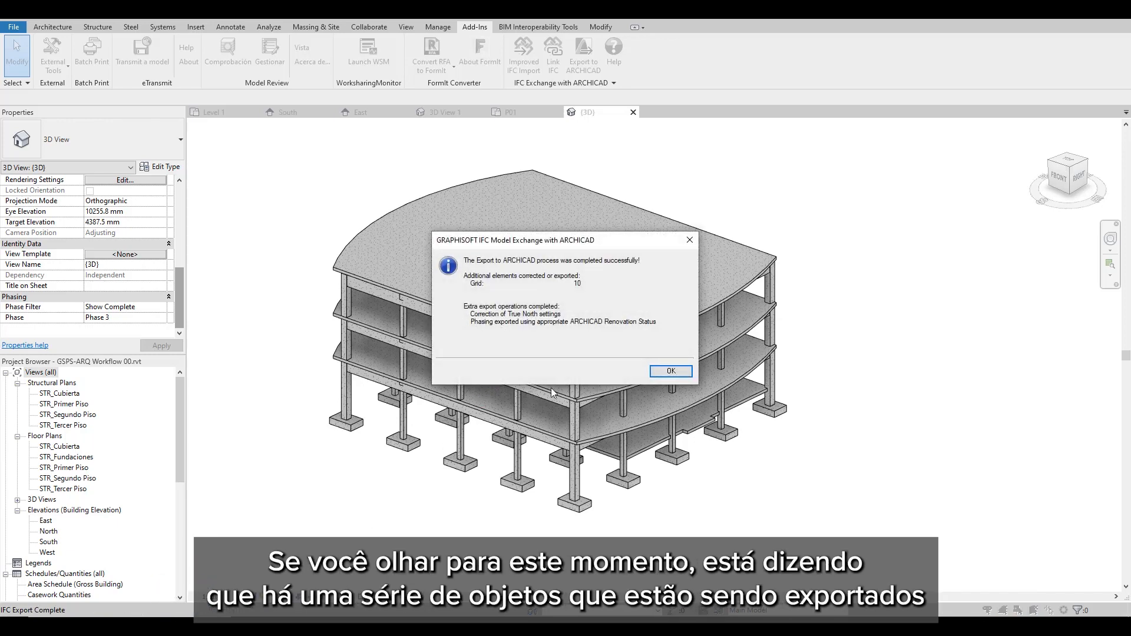
click(661, 372)
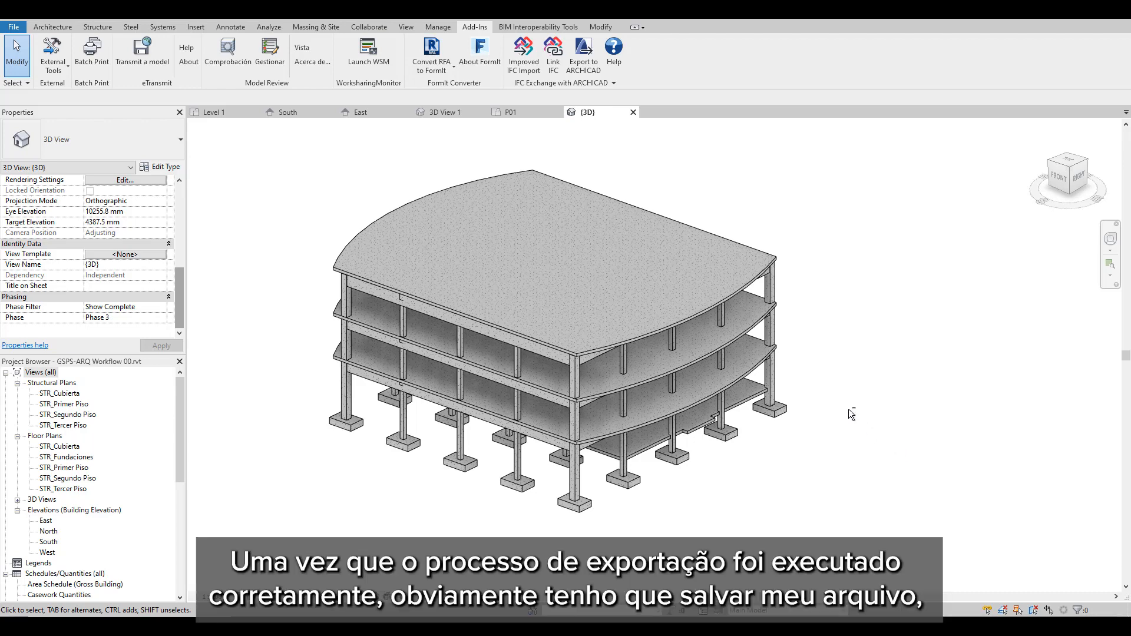
shift+middle_drag(896, 374, 871, 373)
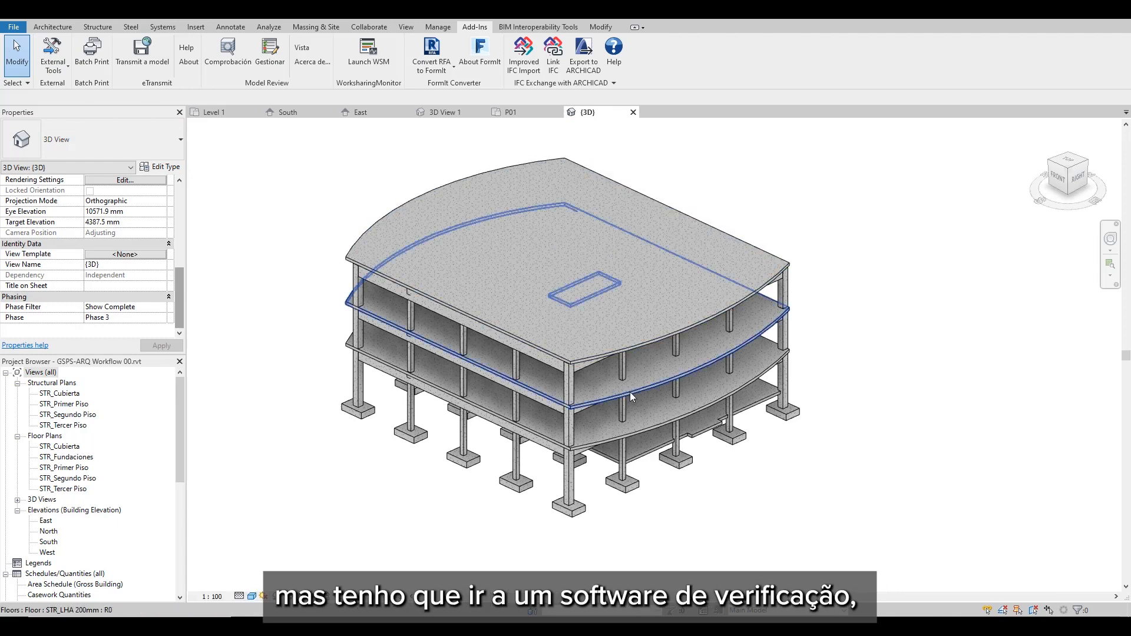
- Switch to Solibri and open GSPS-STR-ARQ Workflow 00.ifc from the 003-01 Emitidos STR folder
mouse_move(592, 625)
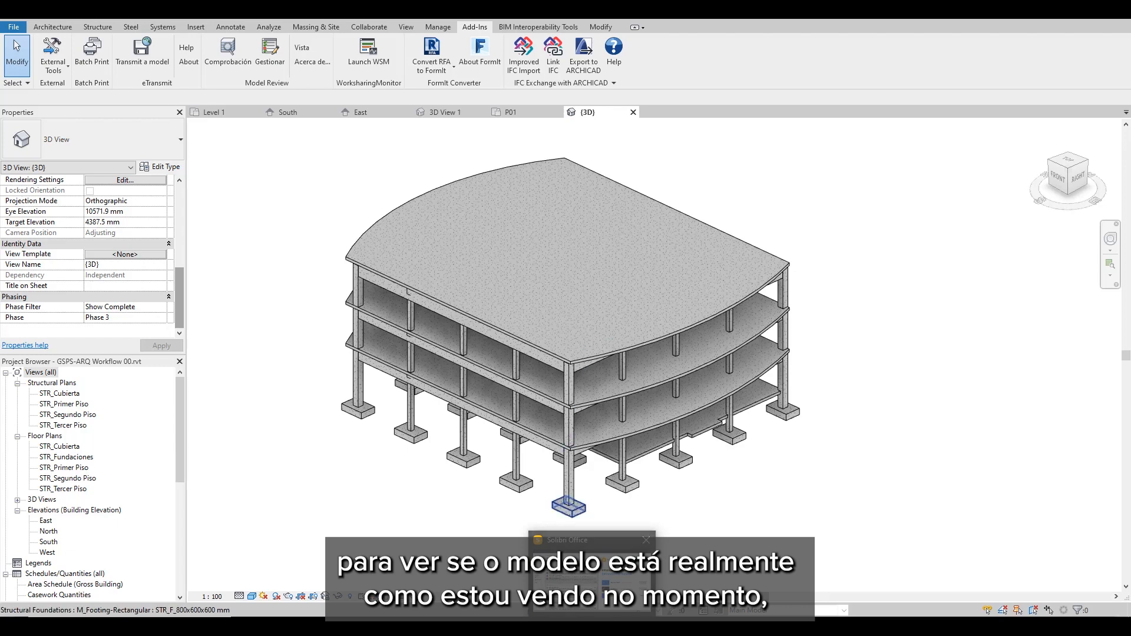
click(592, 625)
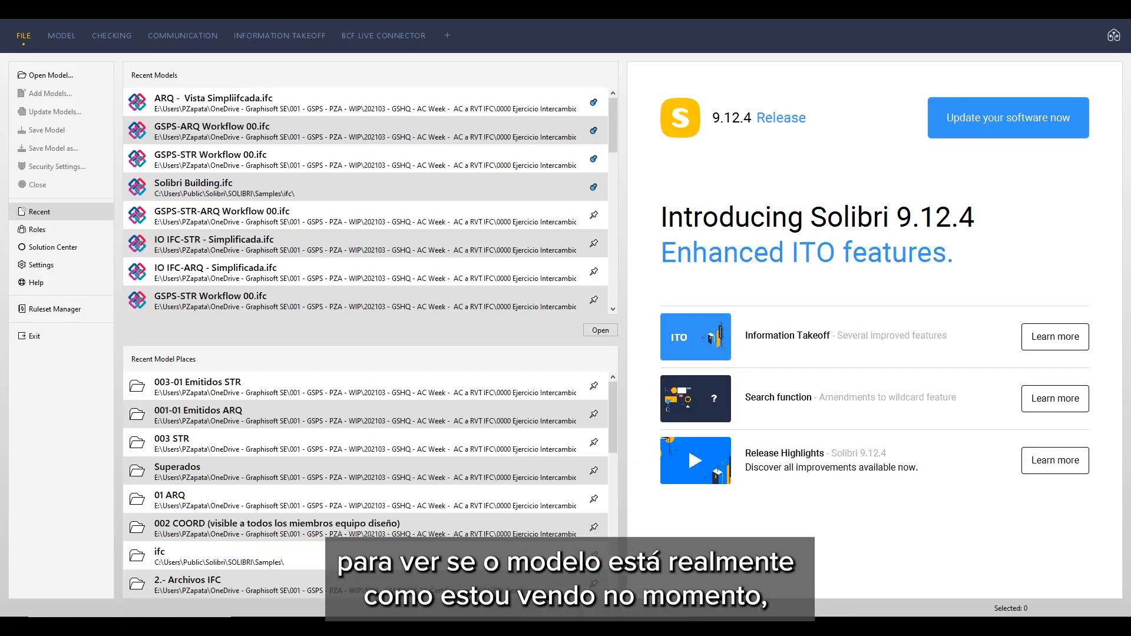
click(57, 76)
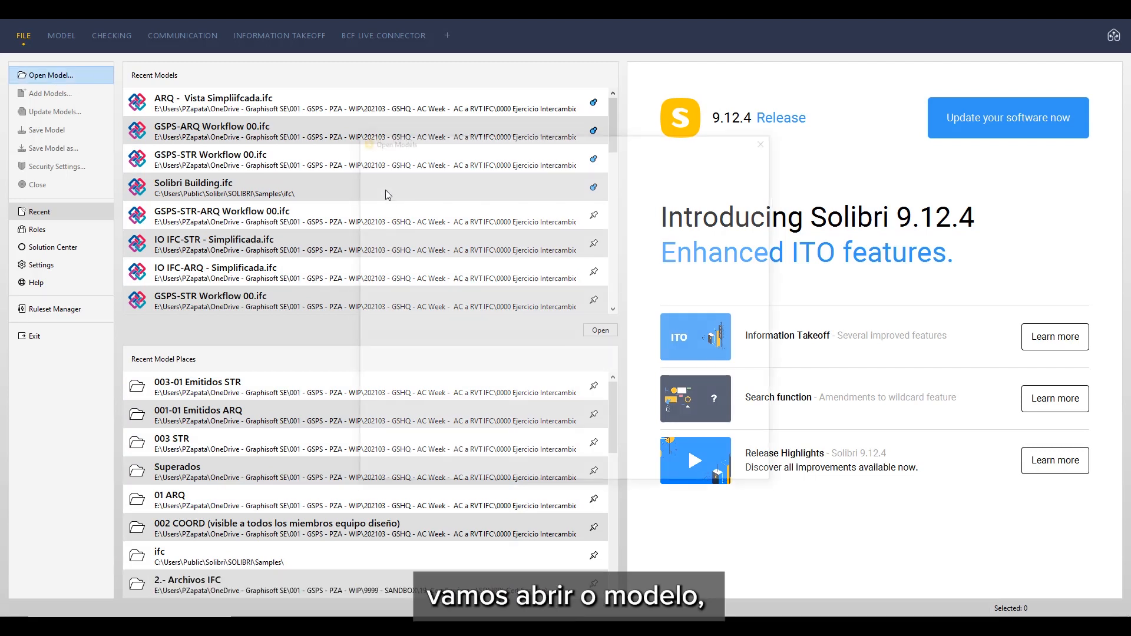
click(595, 179)
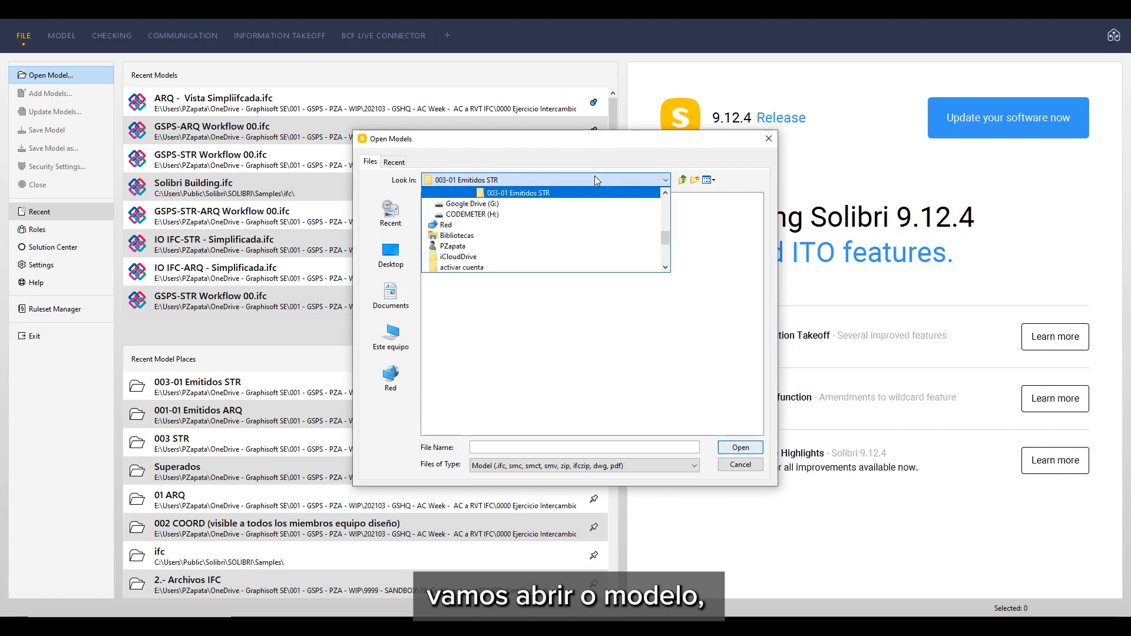
click(666, 193)
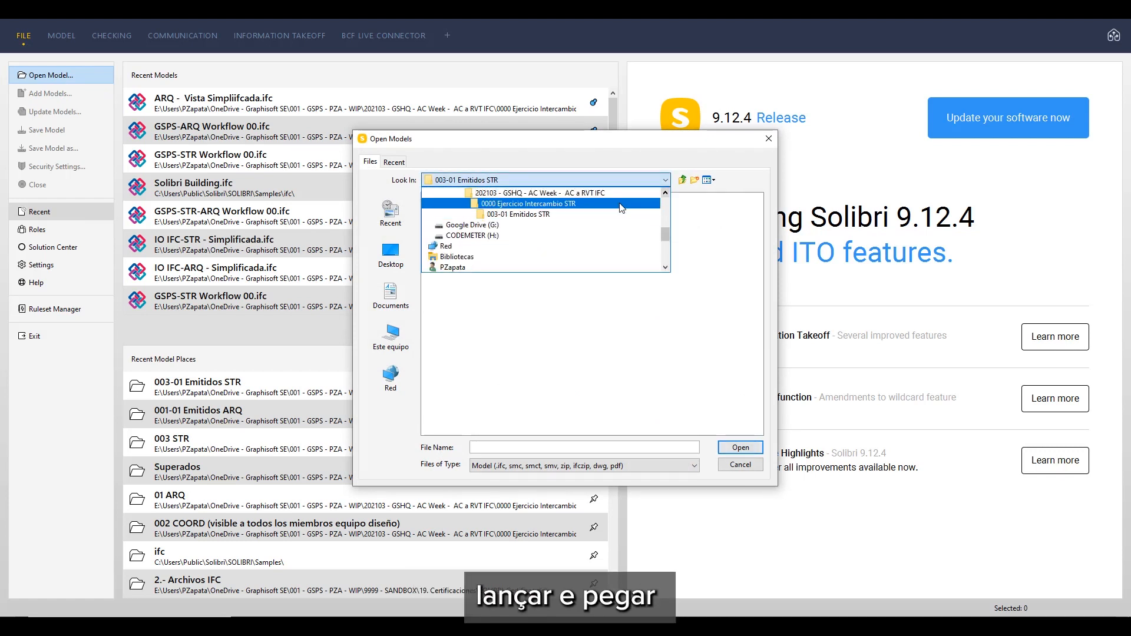
click(557, 220)
click(502, 212)
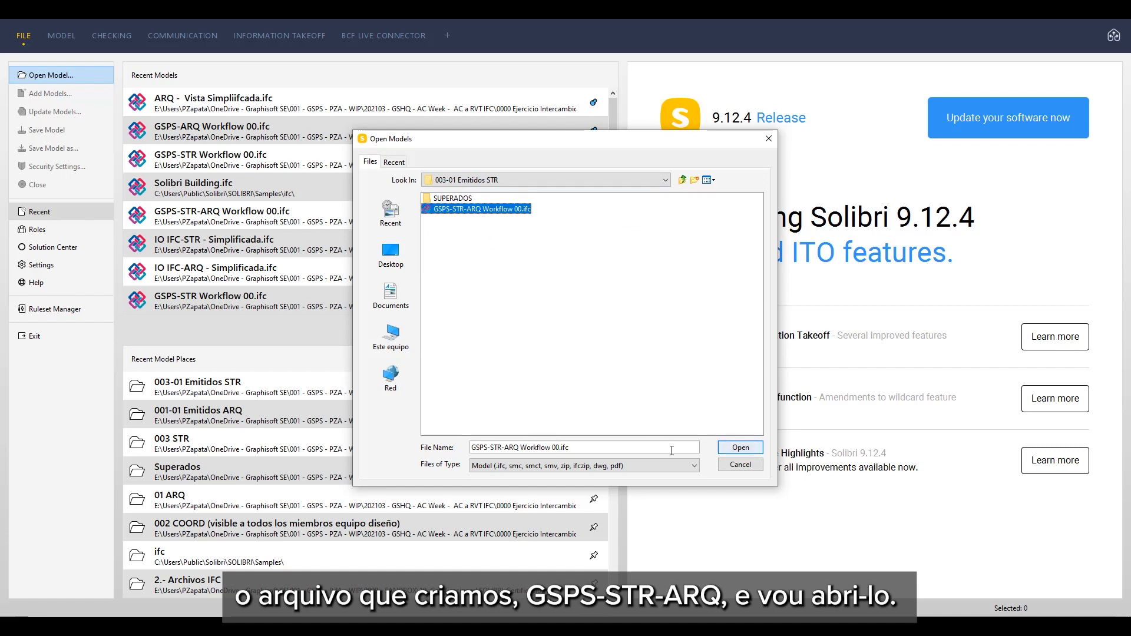
click(741, 449)
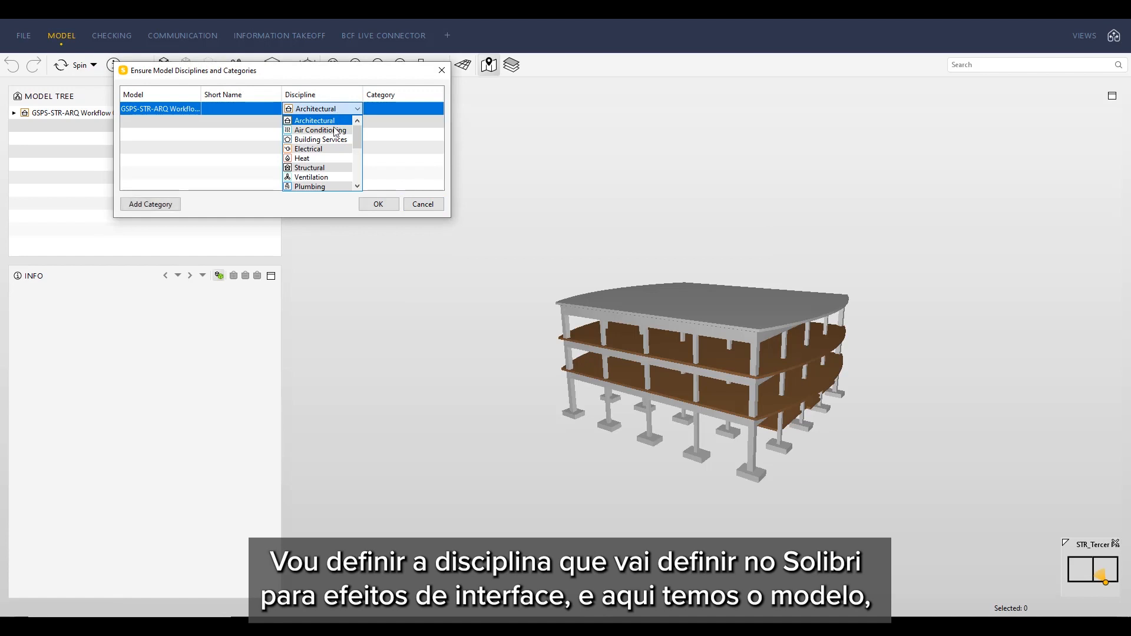
- Assign the Structural discipline to the opened GSPS-STR-ARQ Workflow 00 model
click(333, 168)
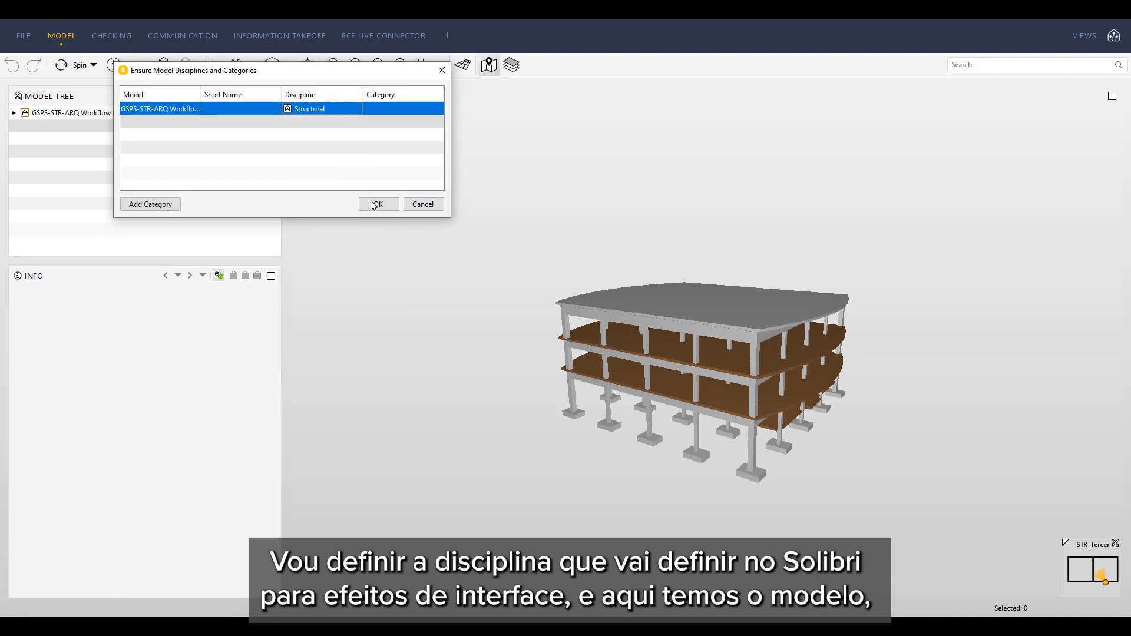
click(375, 204)
drag(713, 402, 598, 317)
- Expand the GSPS-STR-ARQ Workflow 00 structure through Default and Construcción to examine the STR_Fundaciones storey's element categories
click(13, 113)
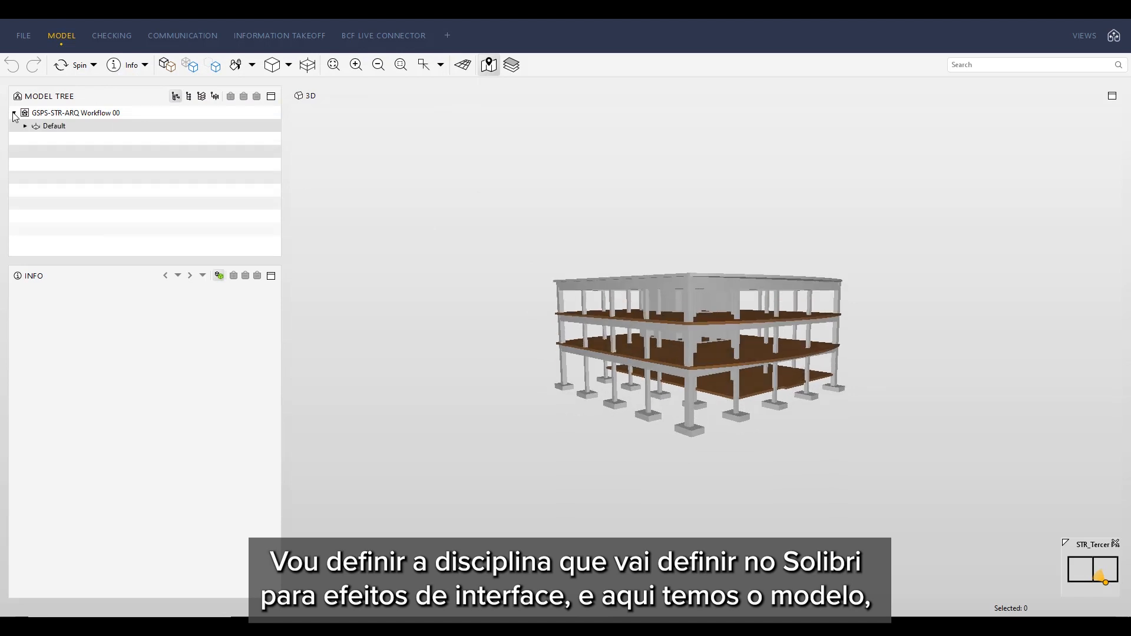
click(26, 126)
click(52, 126)
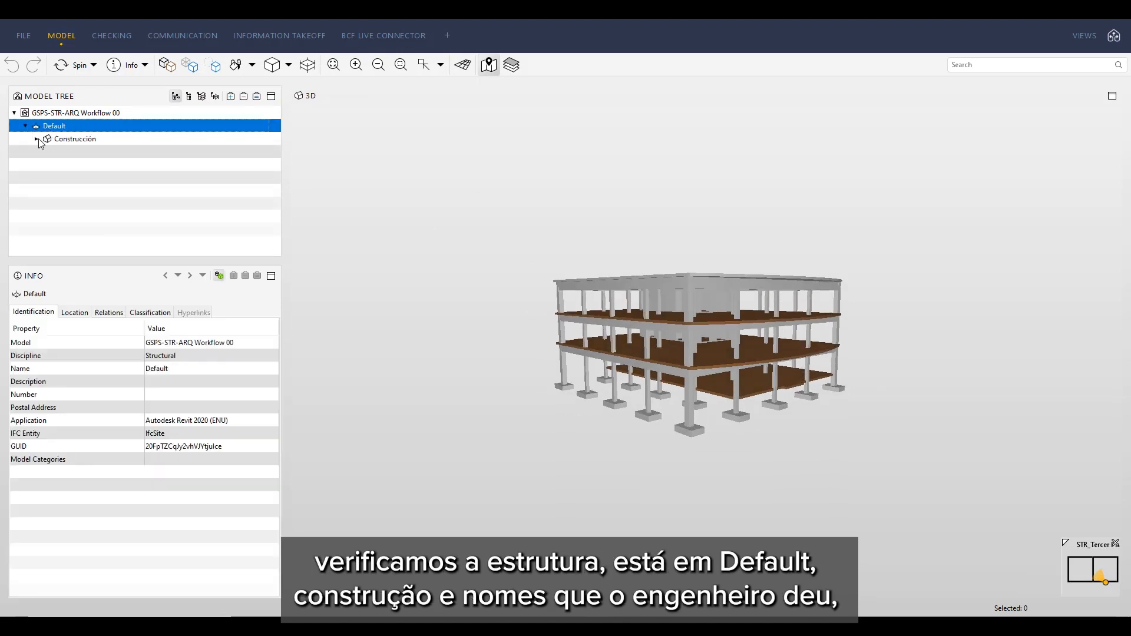
click(36, 139)
click(89, 152)
click(47, 152)
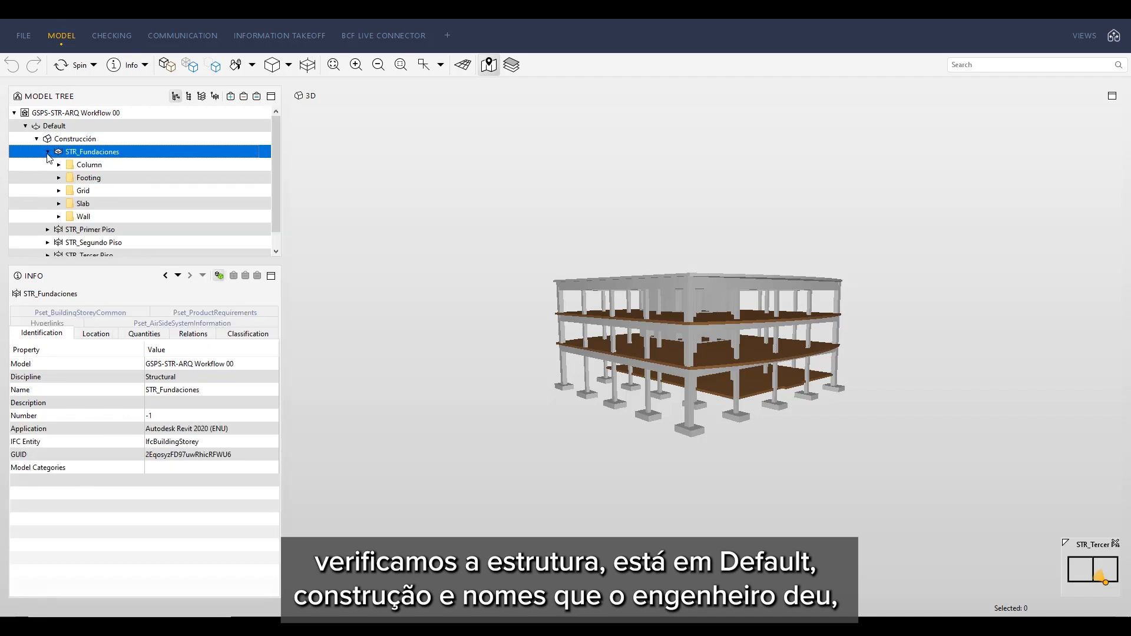
- Expand STR_Primer Piso, STR_Segundo Piso, STR_Tercer Piso and STR_Cubierta to examine the element categories on each storey
click(48, 230)
scroll(86, 194, down, 3)
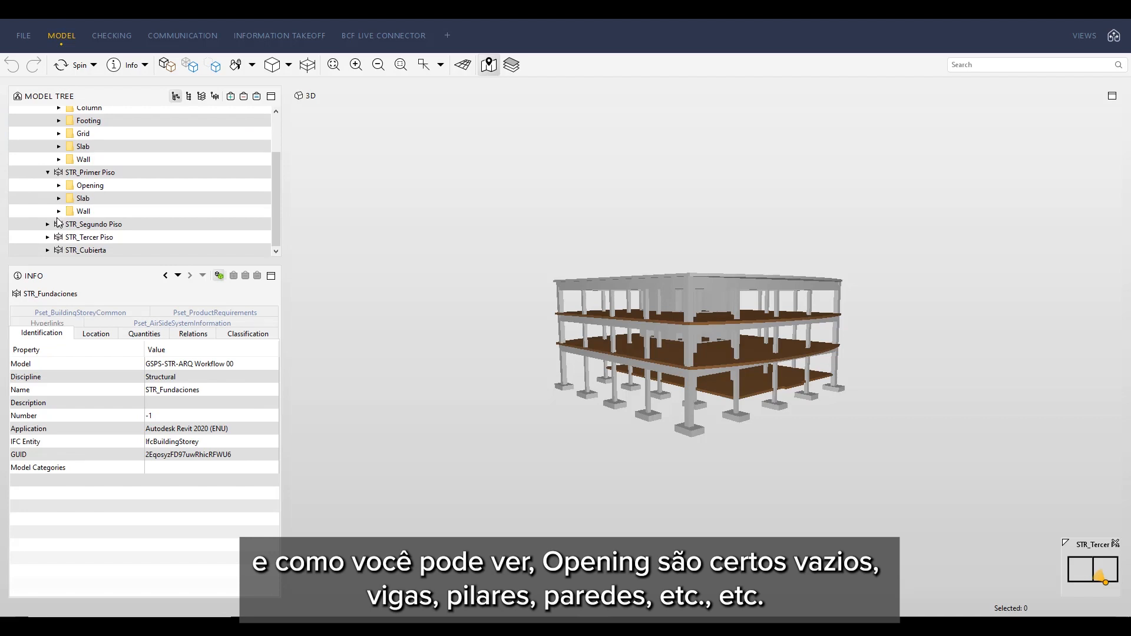
click(48, 225)
scroll(83, 243, down, 1)
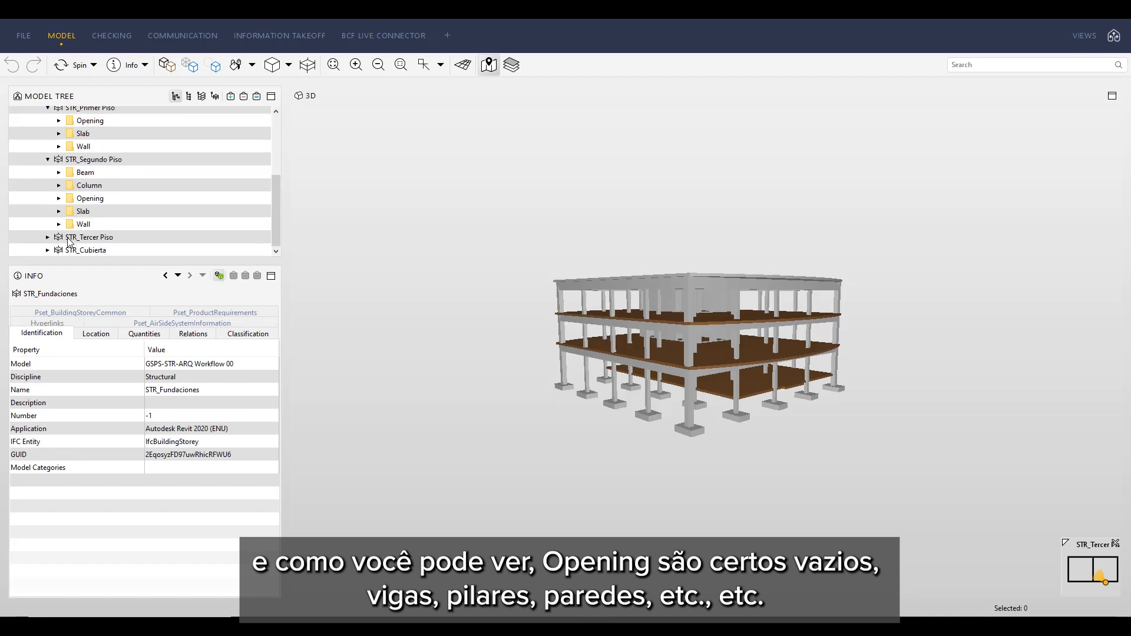
click(48, 237)
click(48, 250)
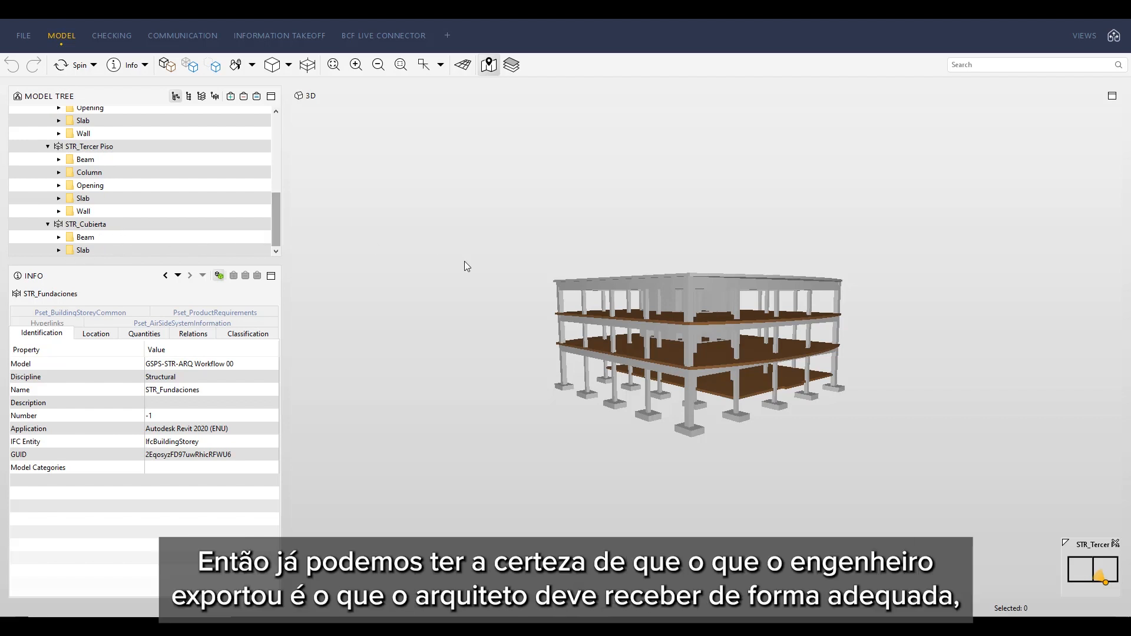
drag(598, 251, 548, 192)
mouse_move(748, 280)
mouse_down()
mouse_move(732, 259)
mouse_move(784, 262)
mouse_move(684, 279)
mouse_move(646, 245)
mouse_move(691, 251)
mouse_move(724, 273)
mouse_move(583, 374)
mouse_move(773, 324)
mouse_move(670, 346)
mouse_move(687, 299)
mouse_move(747, 371)
mouse_move(716, 344)
mouse_move(725, 356)
mouse_move(751, 320)
mouse_up()
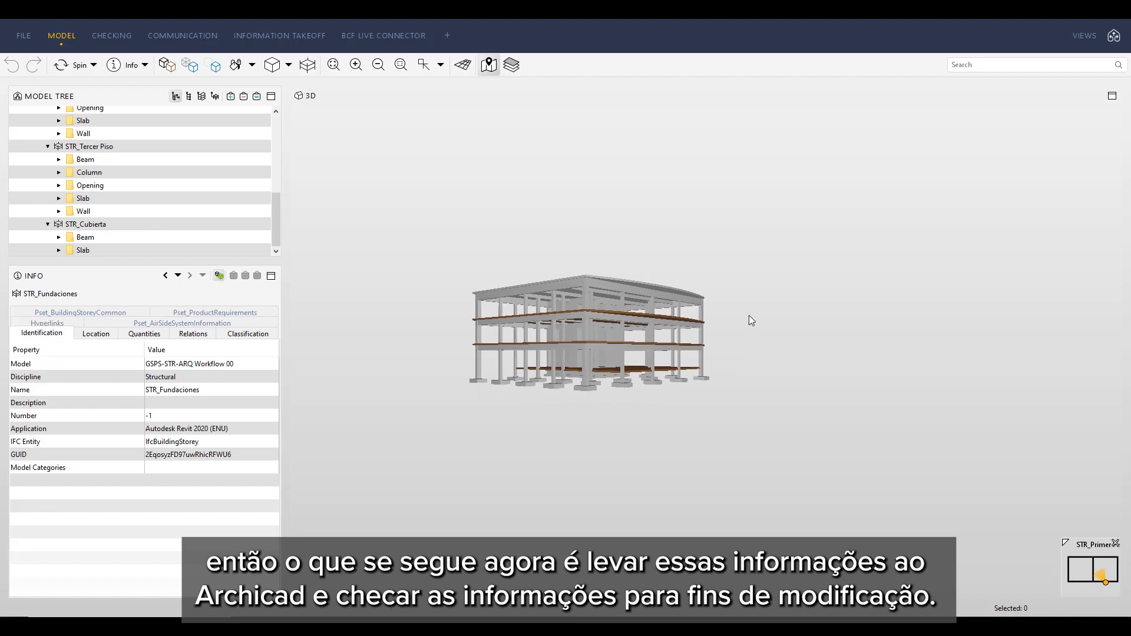
drag(677, 403, 627, 415)
drag(614, 376, 625, 378)
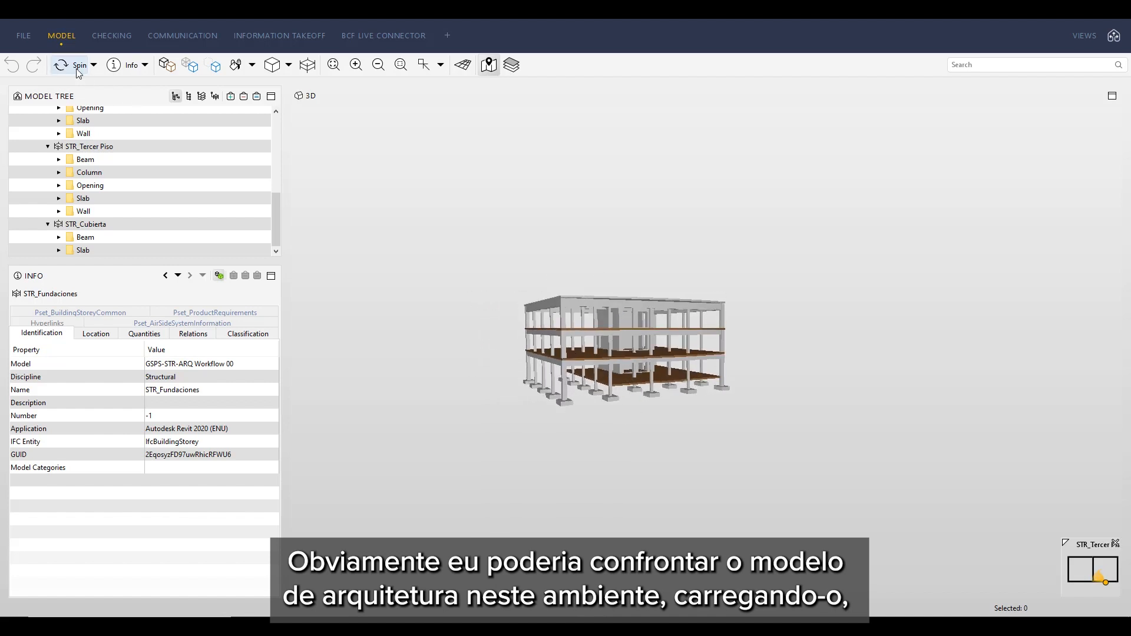
- Add the IO IFC-ARQ - Simplificada.ifc model from the 001-01 Emitidos ARQ folder to the open structural model
click(24, 36)
click(51, 93)
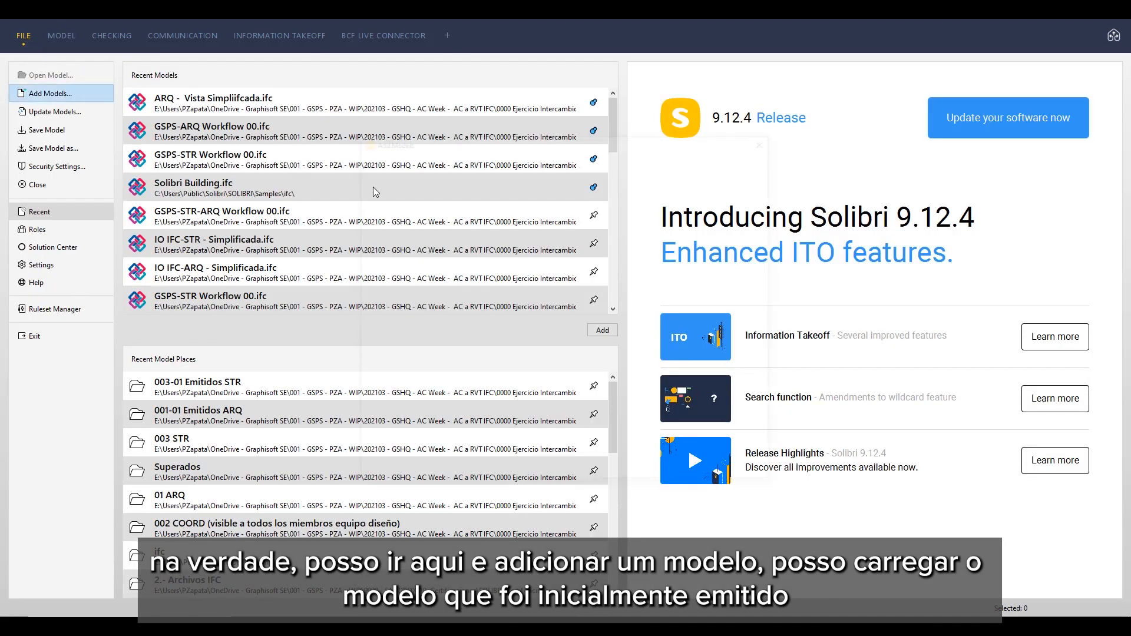
click(682, 180)
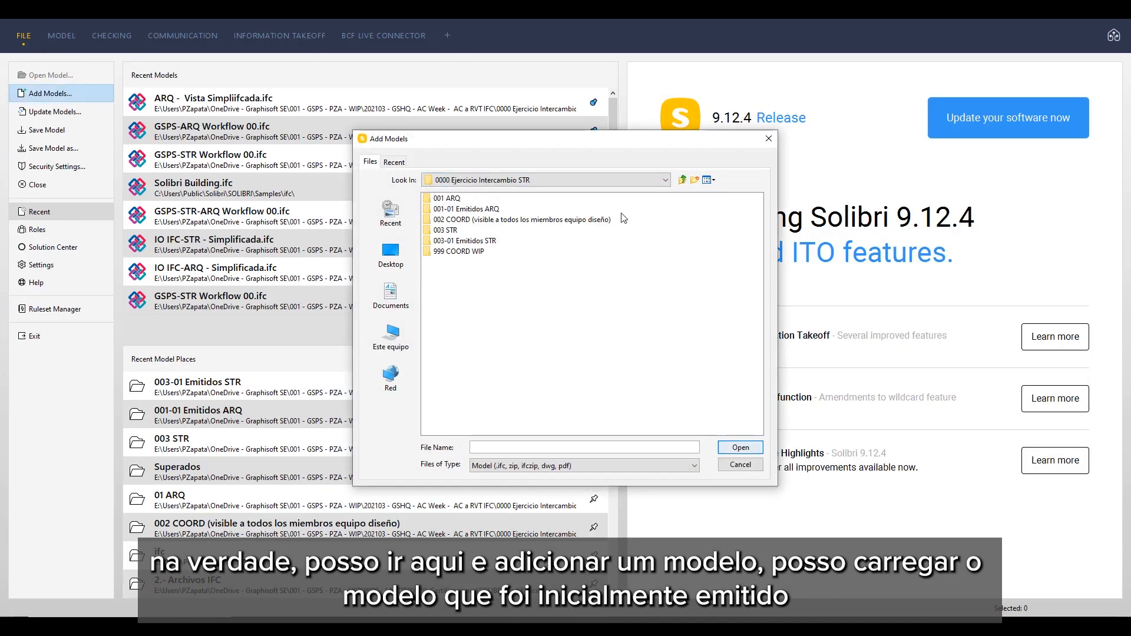
double_click(471, 209)
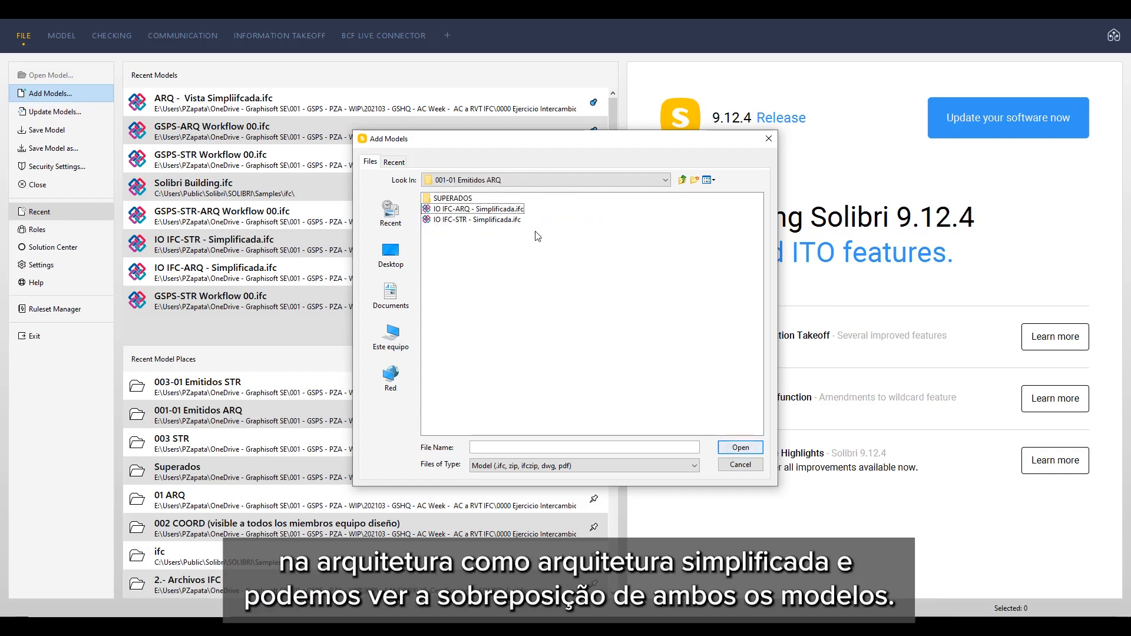
shift+click(510, 219)
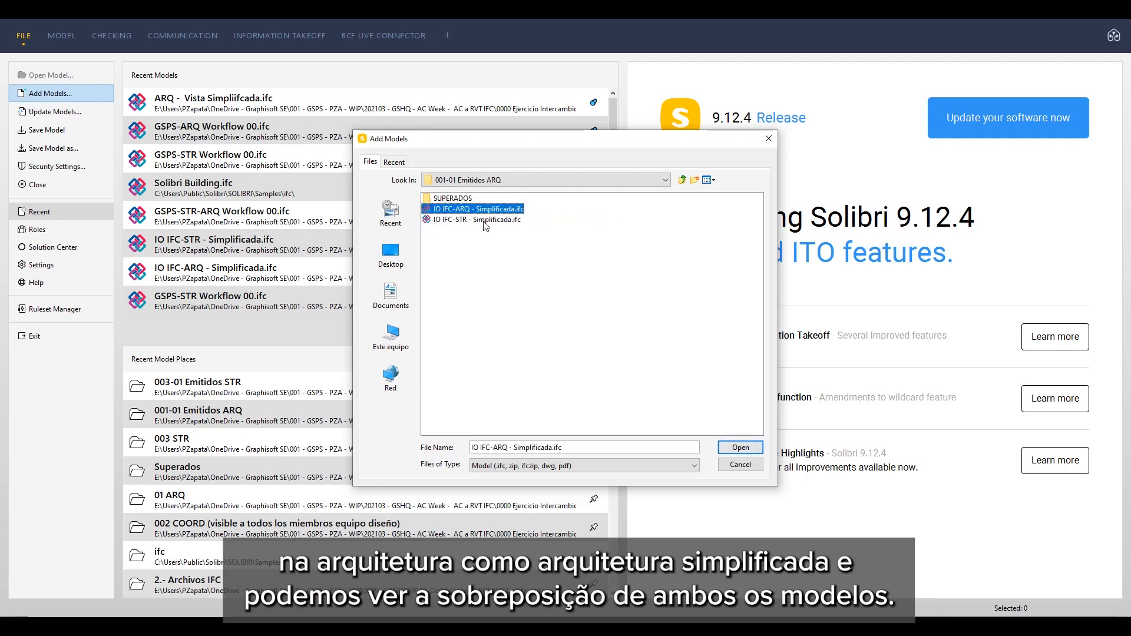
click(741, 447)
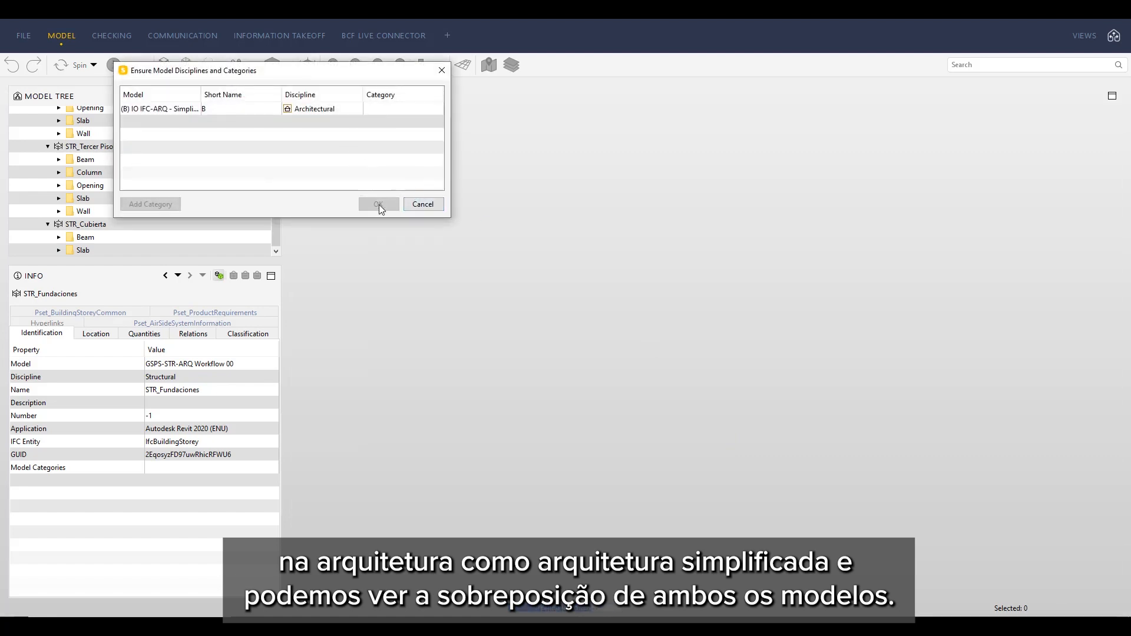
- Accept the Architectural discipline for the added IO IFC-ARQ - Simplificada model
click(330, 109)
click(381, 206)
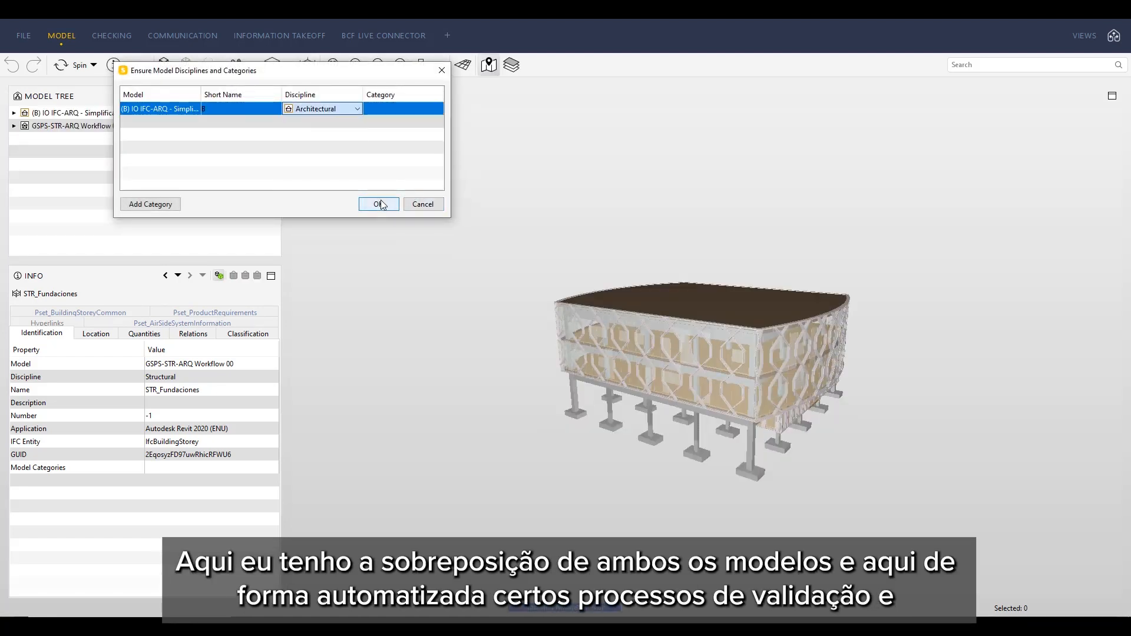
click(382, 204)
- Examine the overlay of the architectural and structural models in 3D from several sides, up close and at a distance
drag(827, 433, 628, 379)
scroll(922, 382, up, 5)
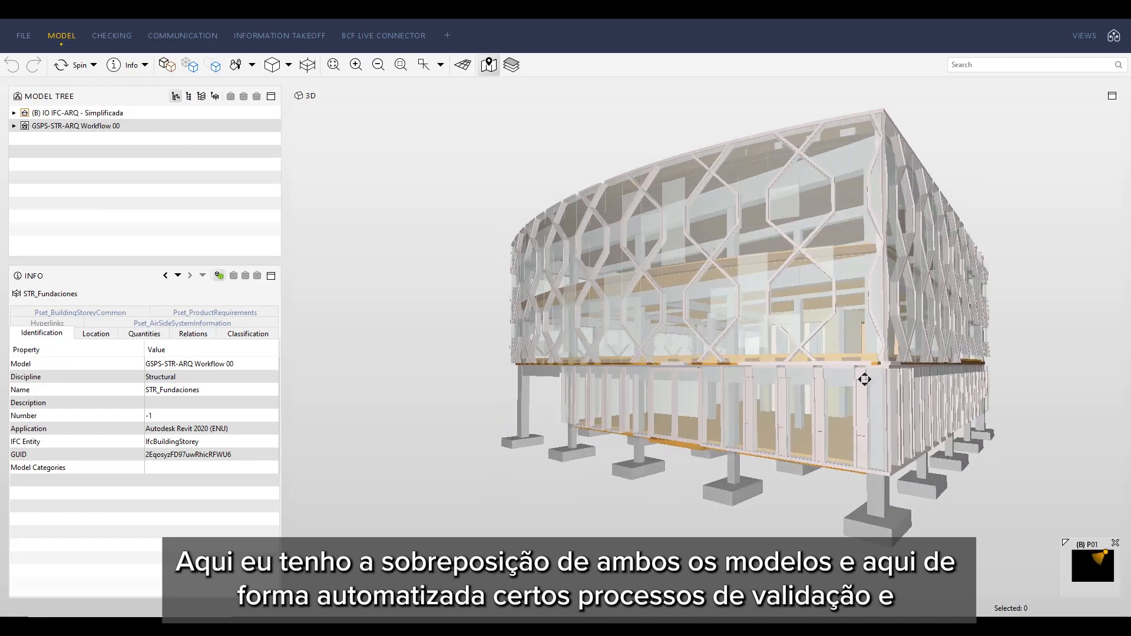
middle_drag(864, 379, 837, 379)
drag(836, 379, 652, 412)
scroll(857, 377, down, 5)
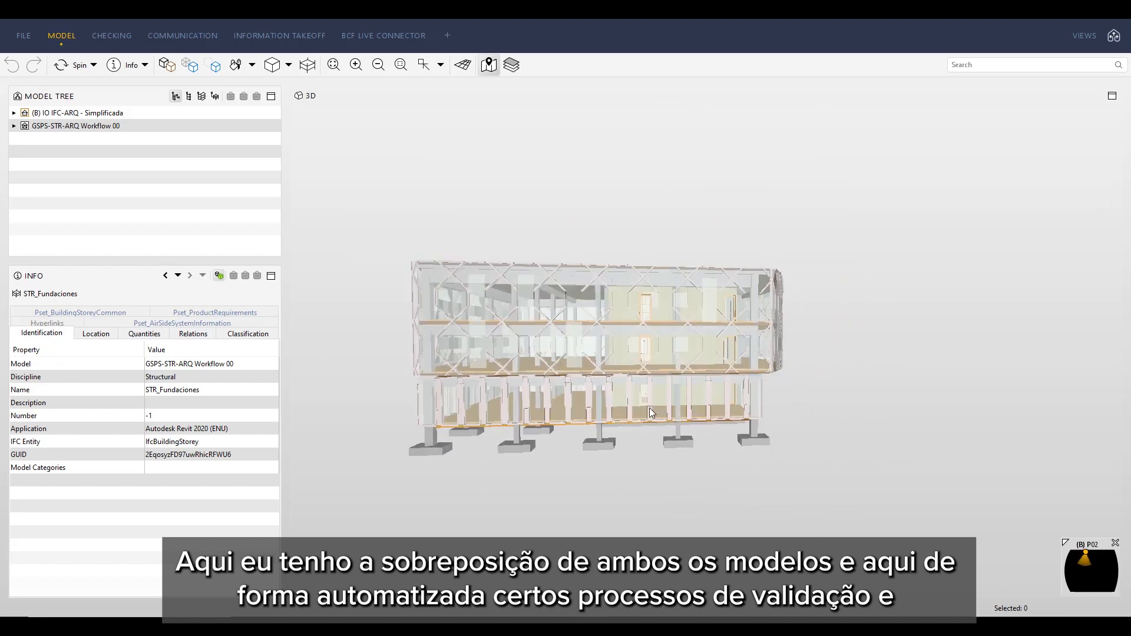
middle_drag(651, 412, 793, 404)
scroll(601, 403, up, 4)
drag(603, 403, 840, 382)
drag(644, 412, 760, 414)
middle_drag(621, 419, 803, 417)
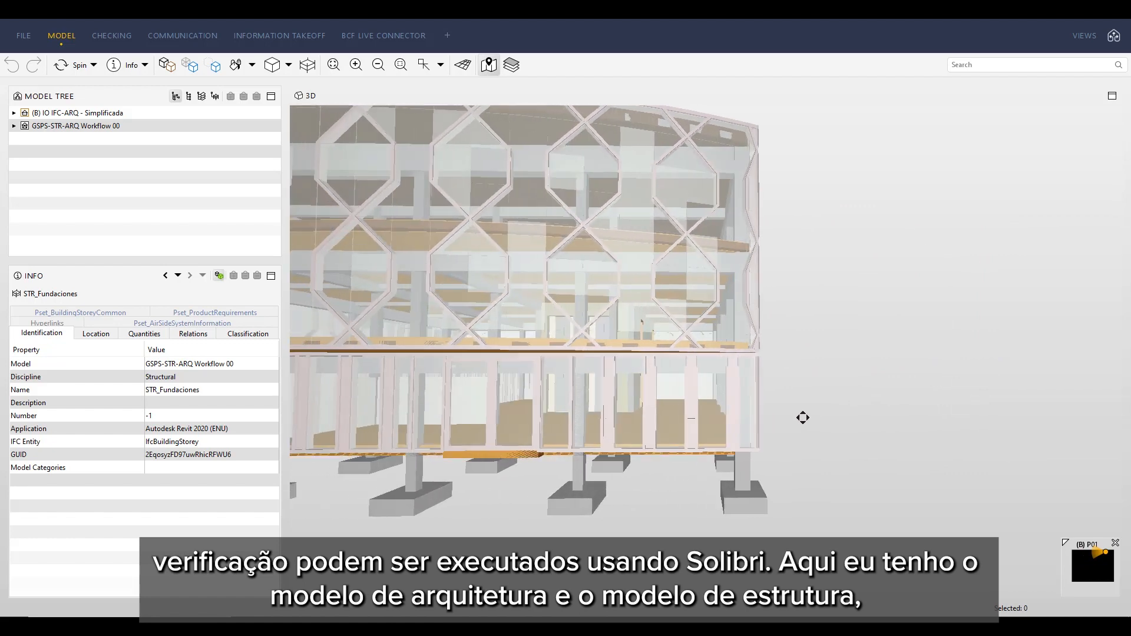
scroll(803, 418, down, 3)
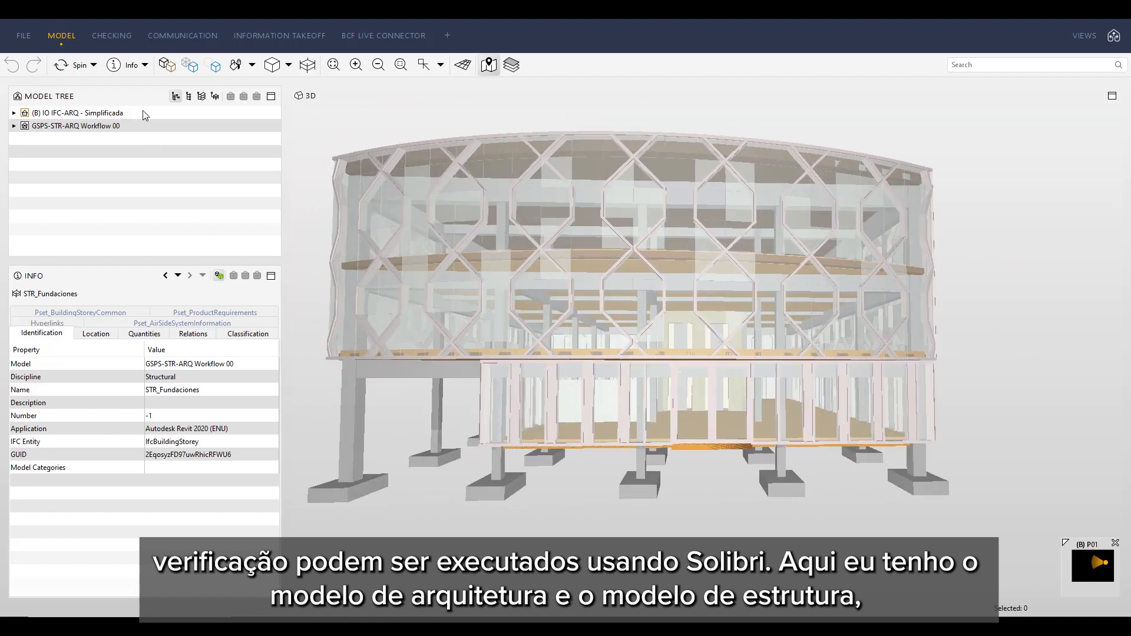
- Isolate the IO IFC-ARQ - Simplificada model in 3D, and after it the GSPS-STR-ARQ Workflow 00 model, to view each separately
click(228, 113)
click(257, 96)
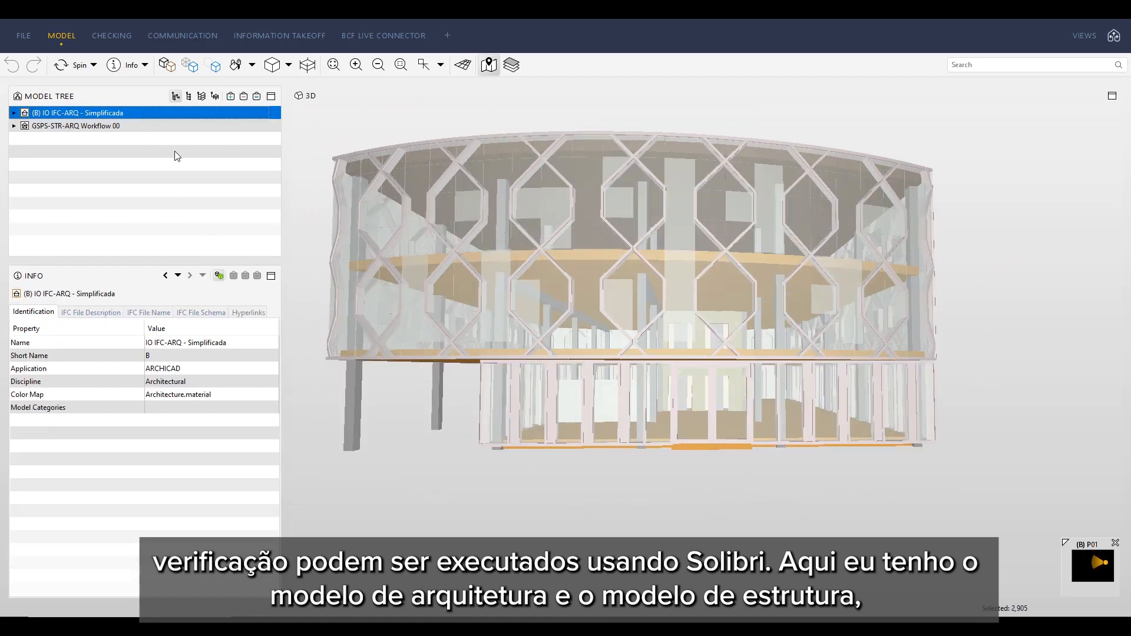
click(131, 126)
click(257, 97)
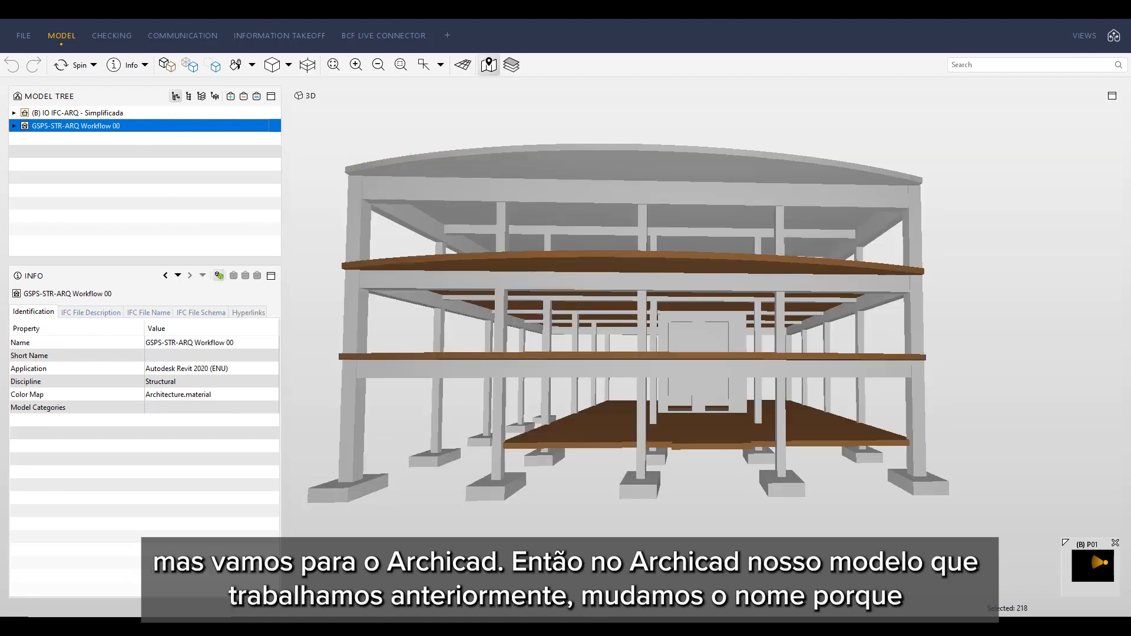
- Switch to Archicad and open the 0. P01 floor plan, moving the floating layers palette clear of the building
key(alt+Tab)
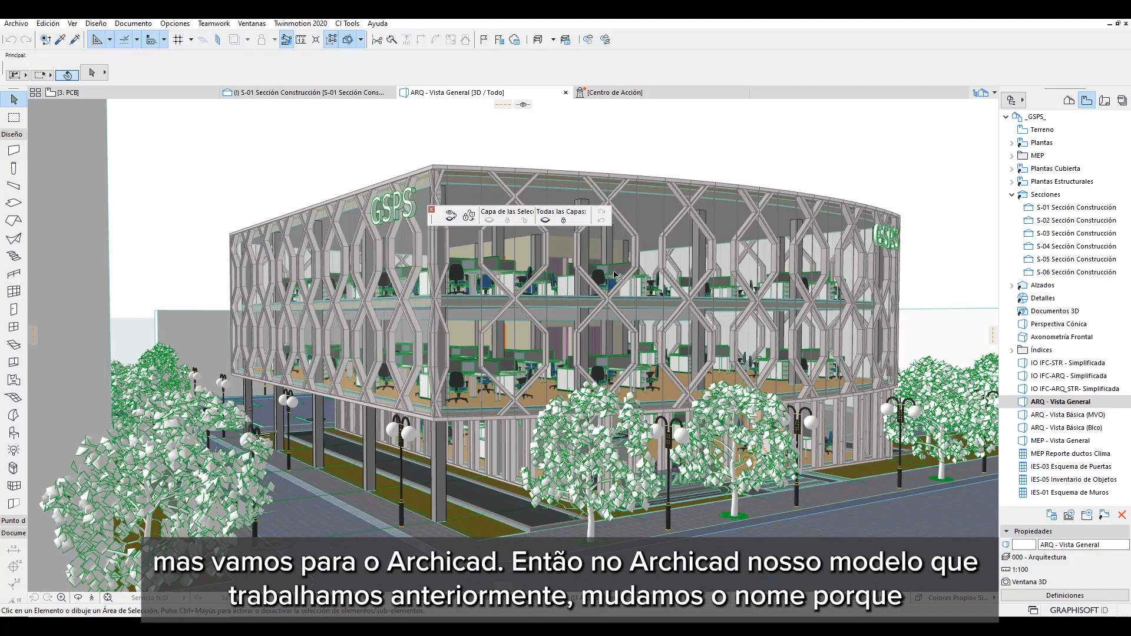
shift+middle_drag(653, 260, 584, 319)
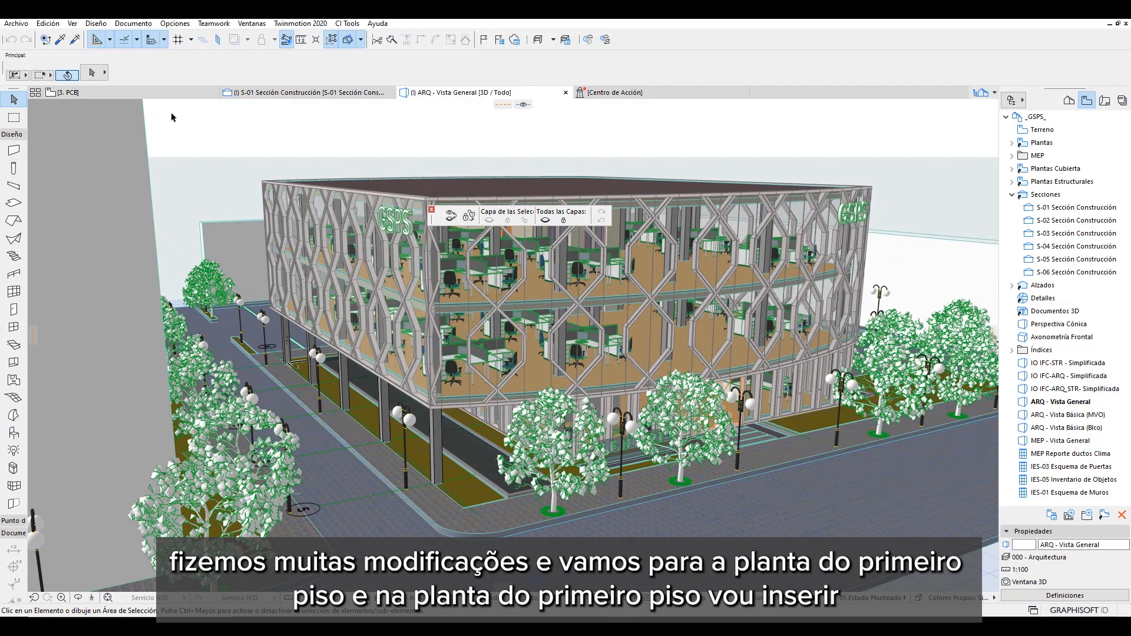
click(1069, 102)
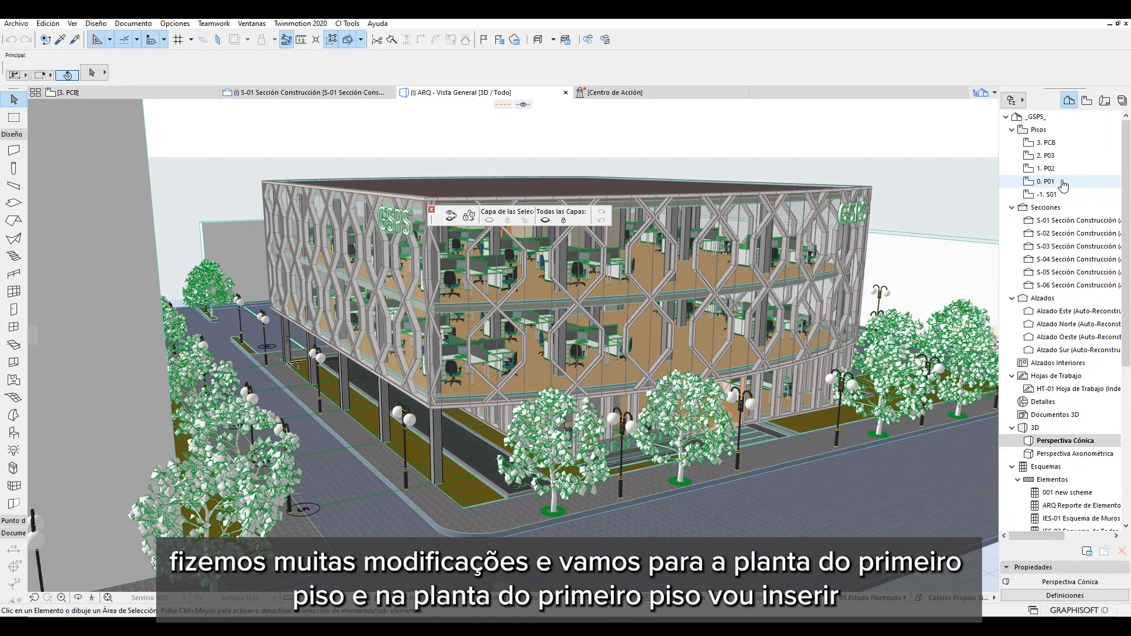
double_click(1064, 184)
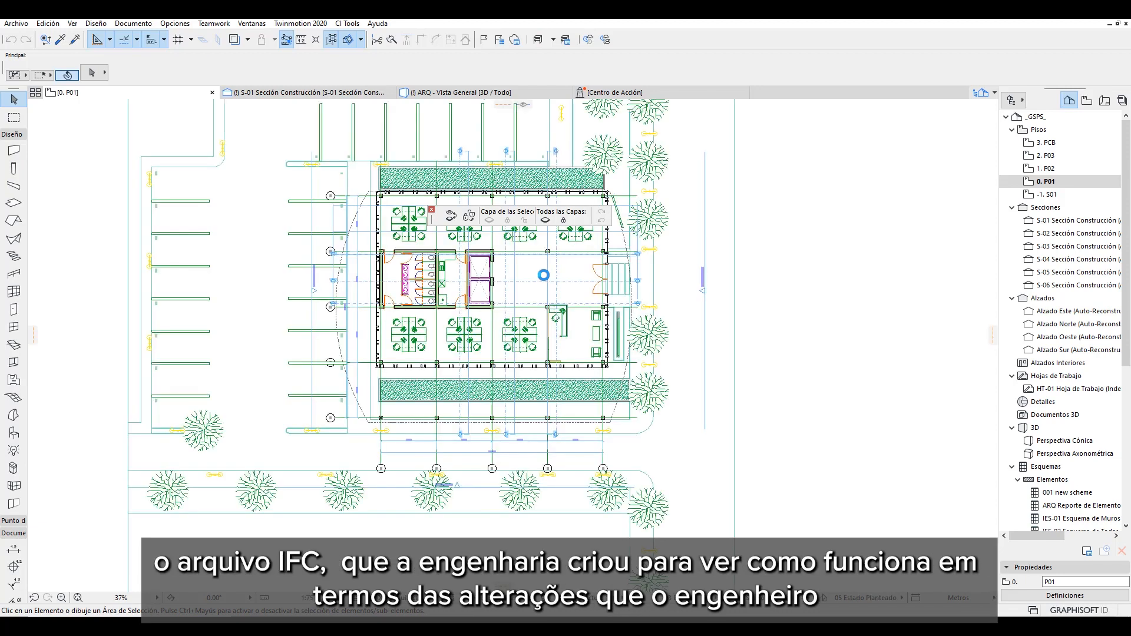
middle_drag(553, 293, 514, 262)
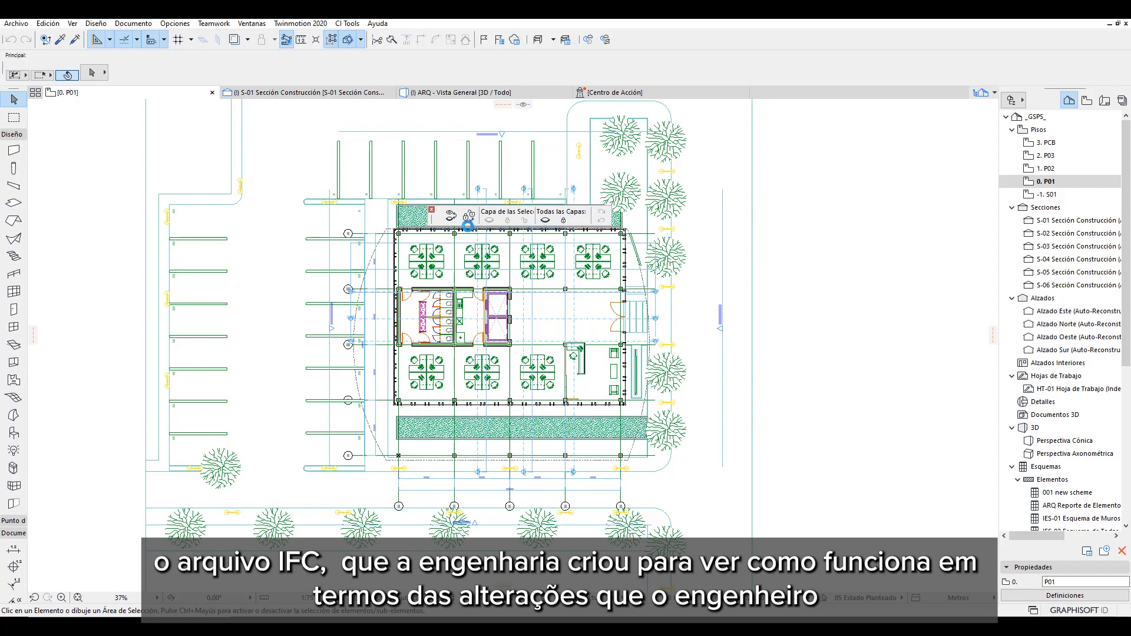
mouse_move(432, 215)
mouse_down()
mouse_move(538, 198)
mouse_move(700, 112)
mouse_up()
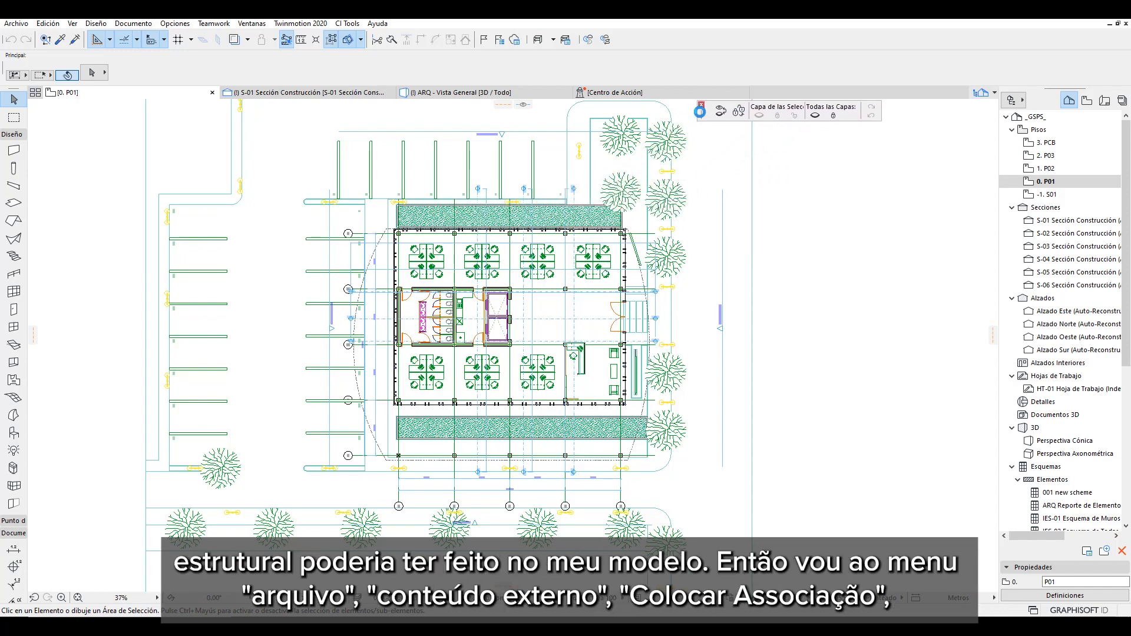
- Start placing a link in the P01 plan with a new module taken from a file
click(18, 24)
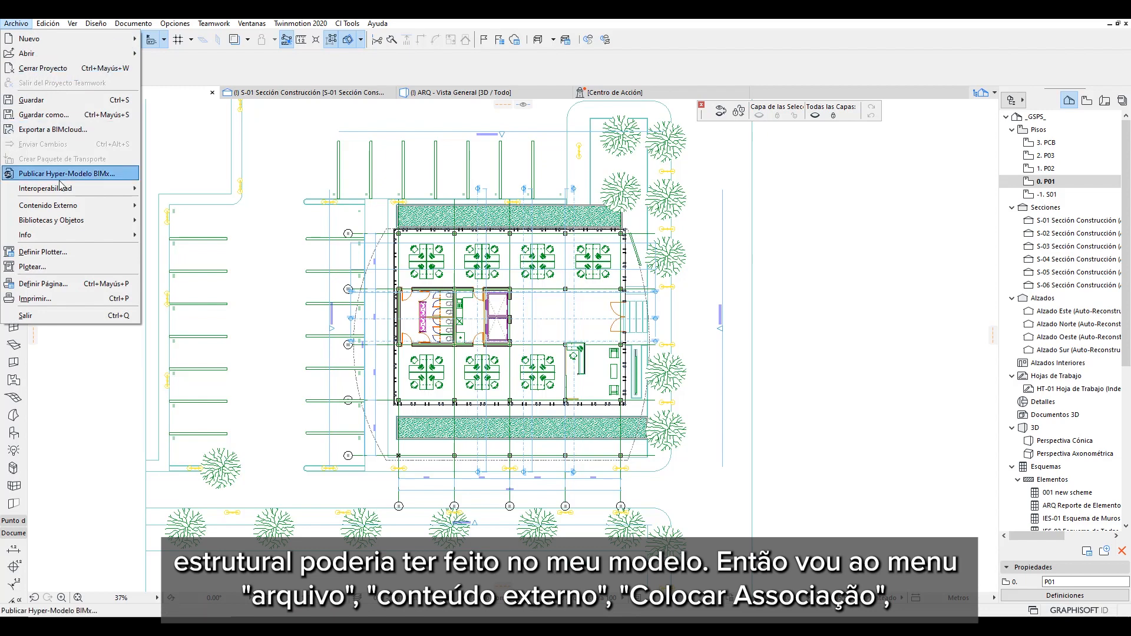
mouse_move(66, 206)
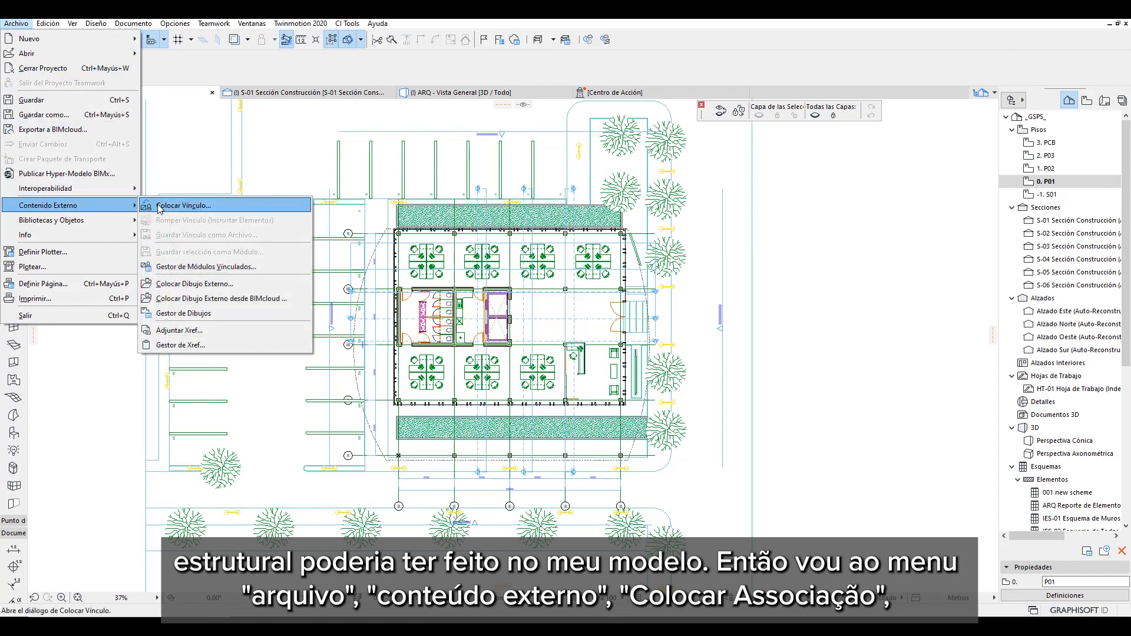
click(171, 206)
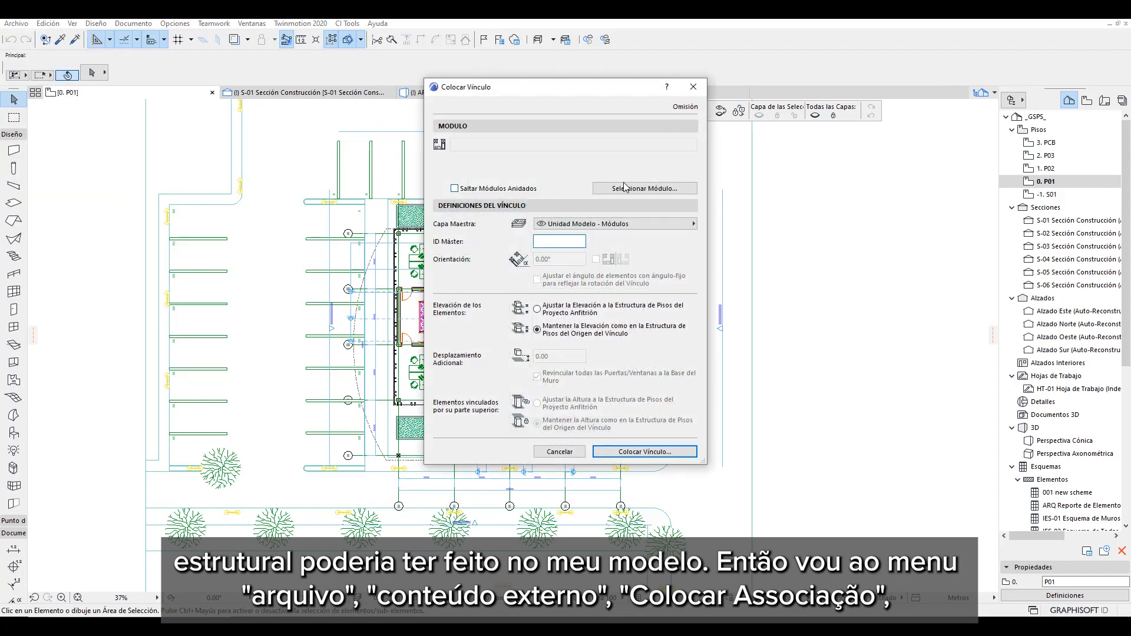
click(624, 188)
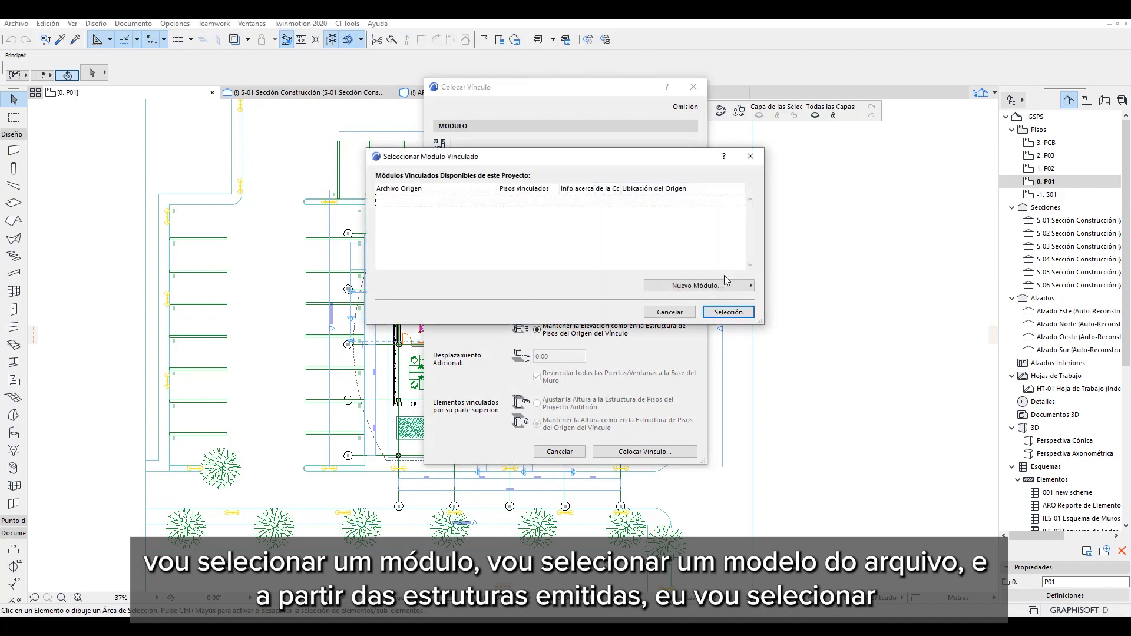
click(726, 286)
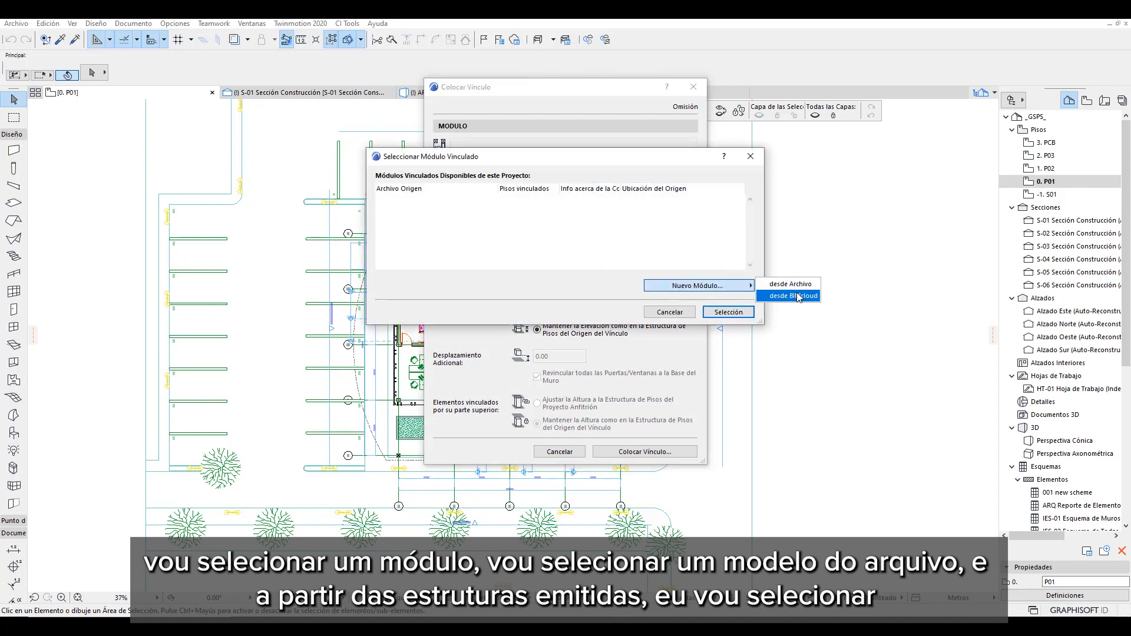
click(800, 297)
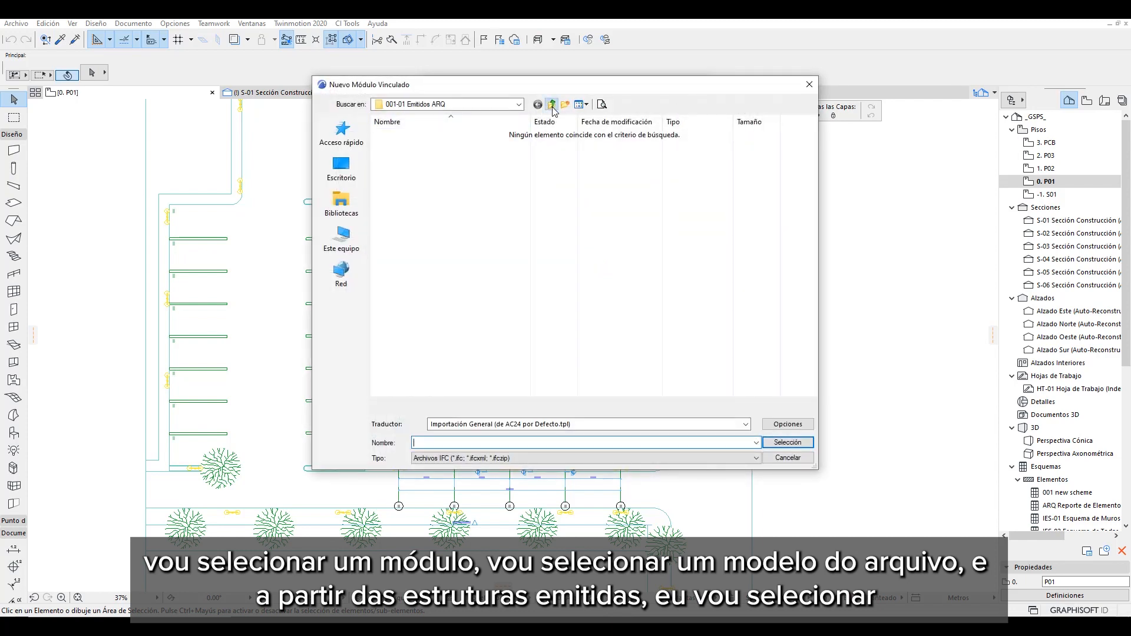
- Choose GSPS-STR-ARQ Workflow 00.ifc from 003-01 Emitidos STR as the linked module, using the Revit Structure import translator (AC24 default template)
click(553, 107)
double_click(444, 182)
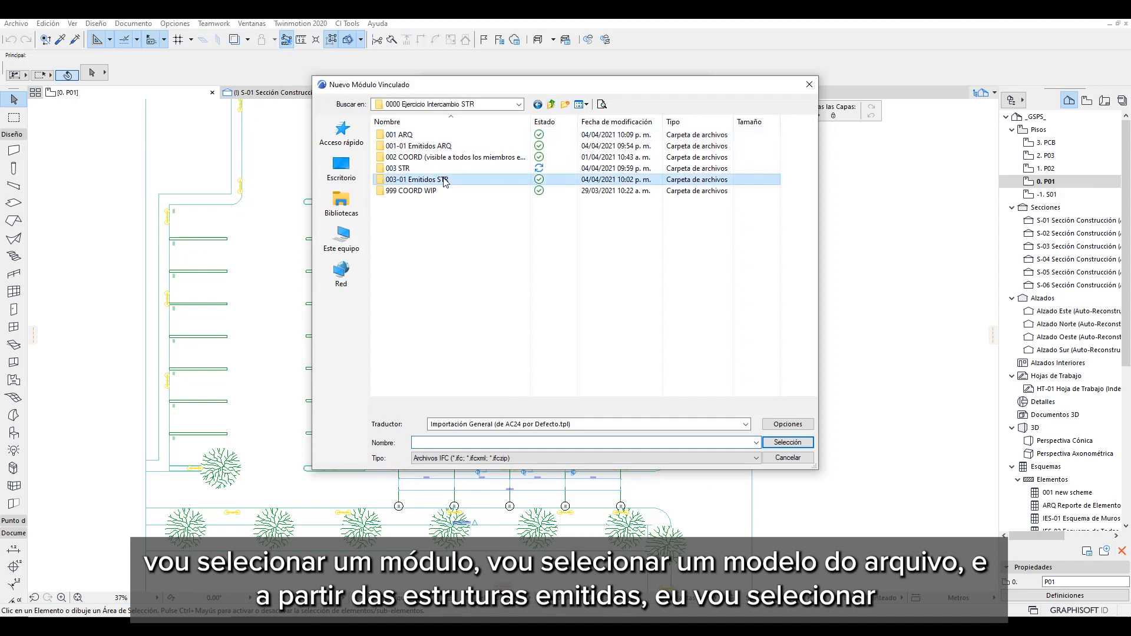
click(506, 136)
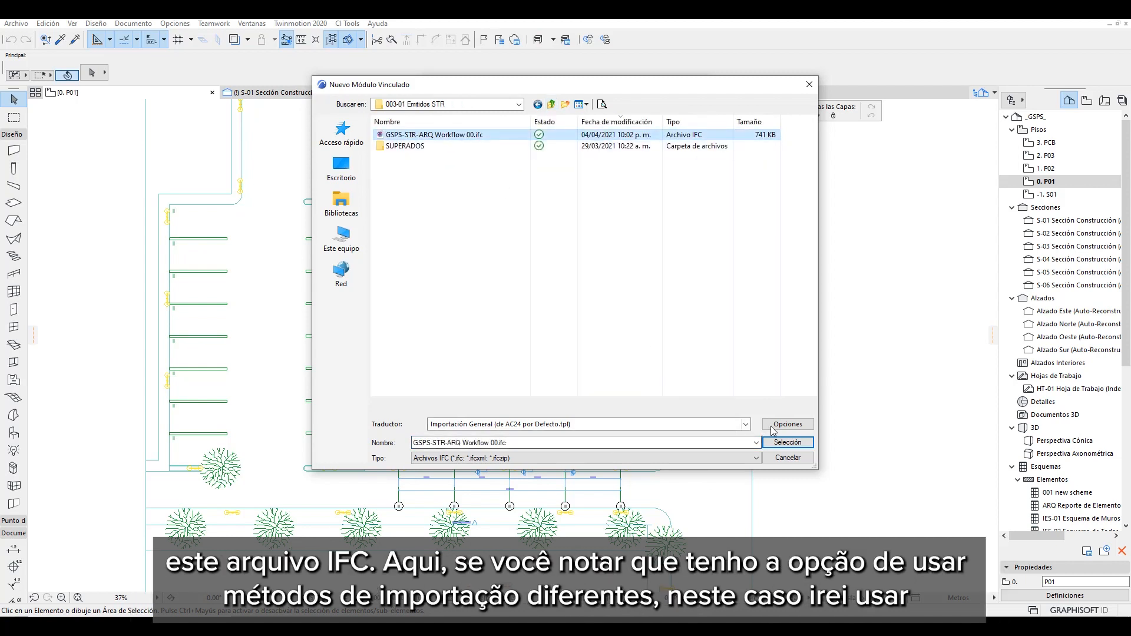
click(746, 425)
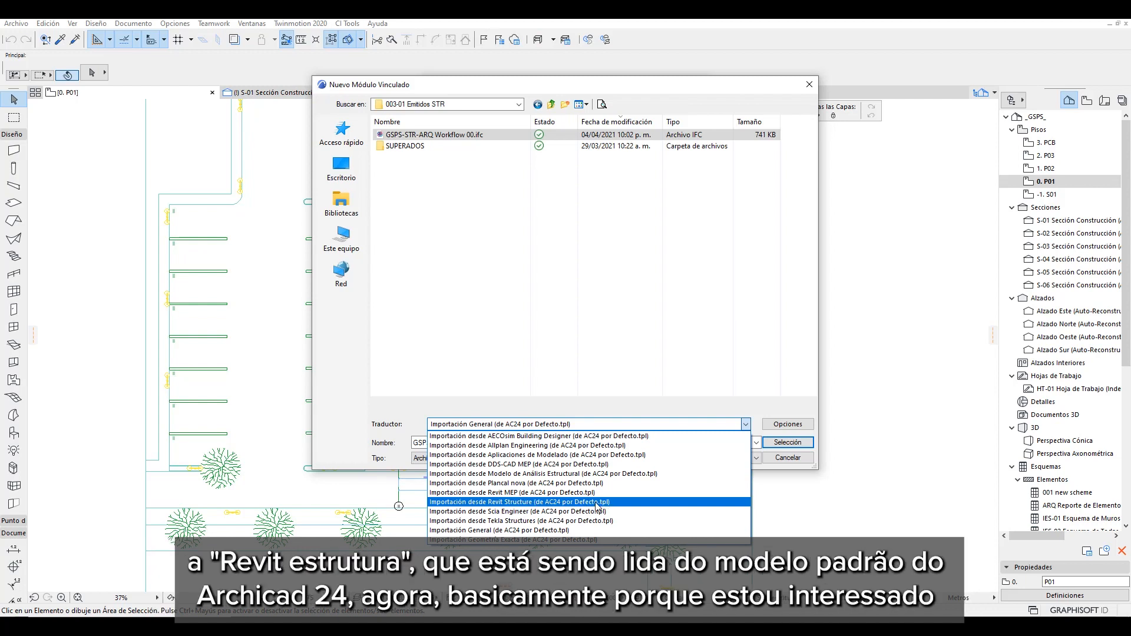
click(578, 503)
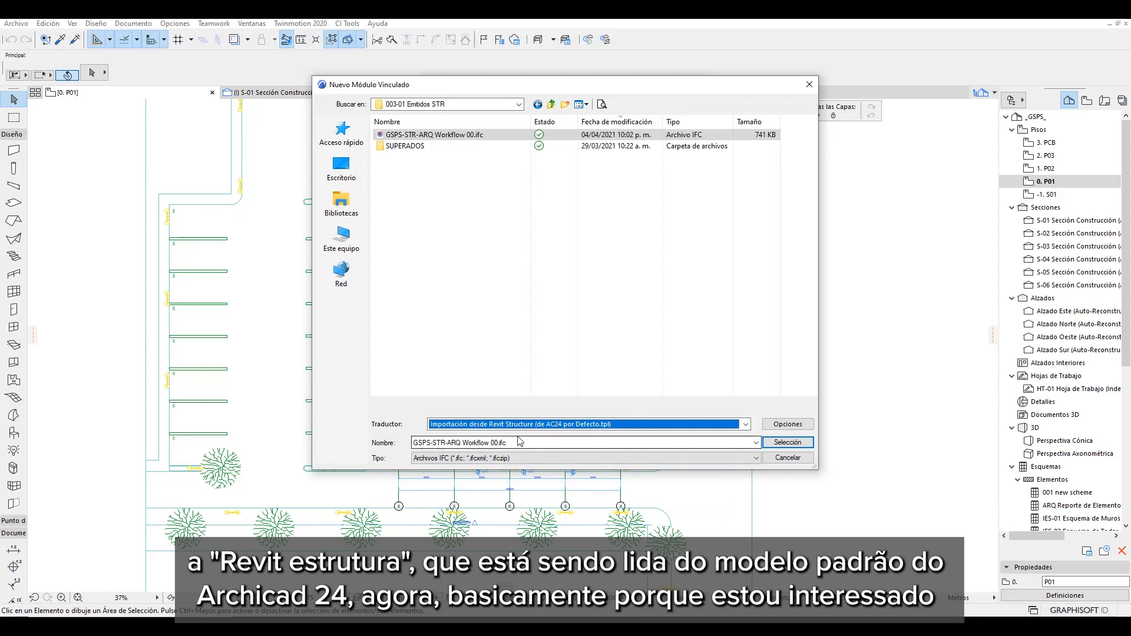
click(599, 425)
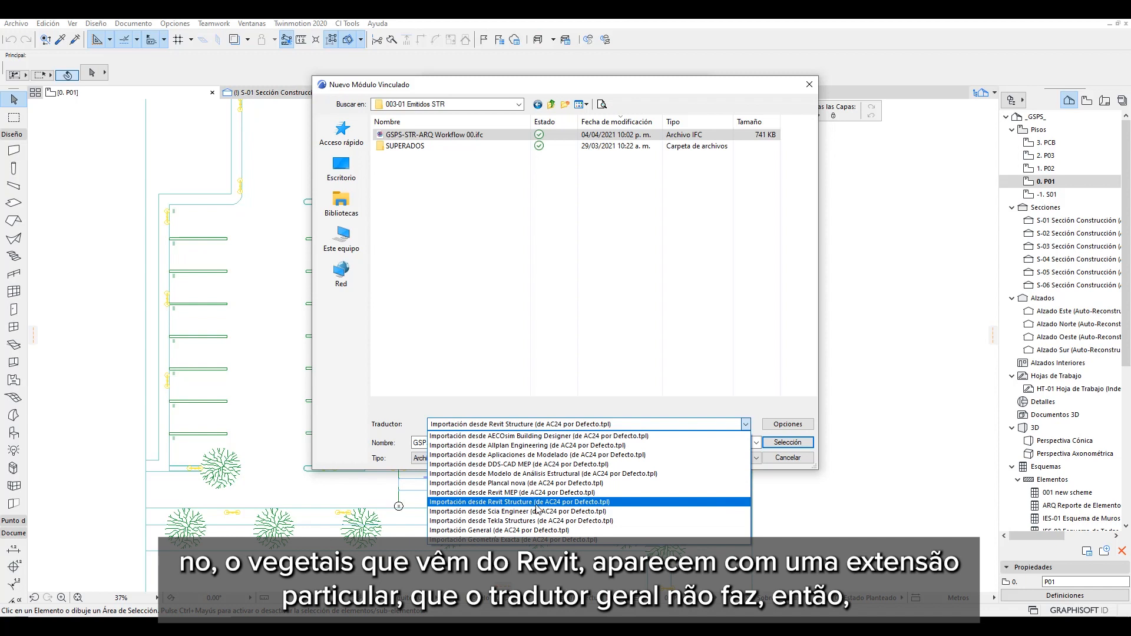
click(725, 341)
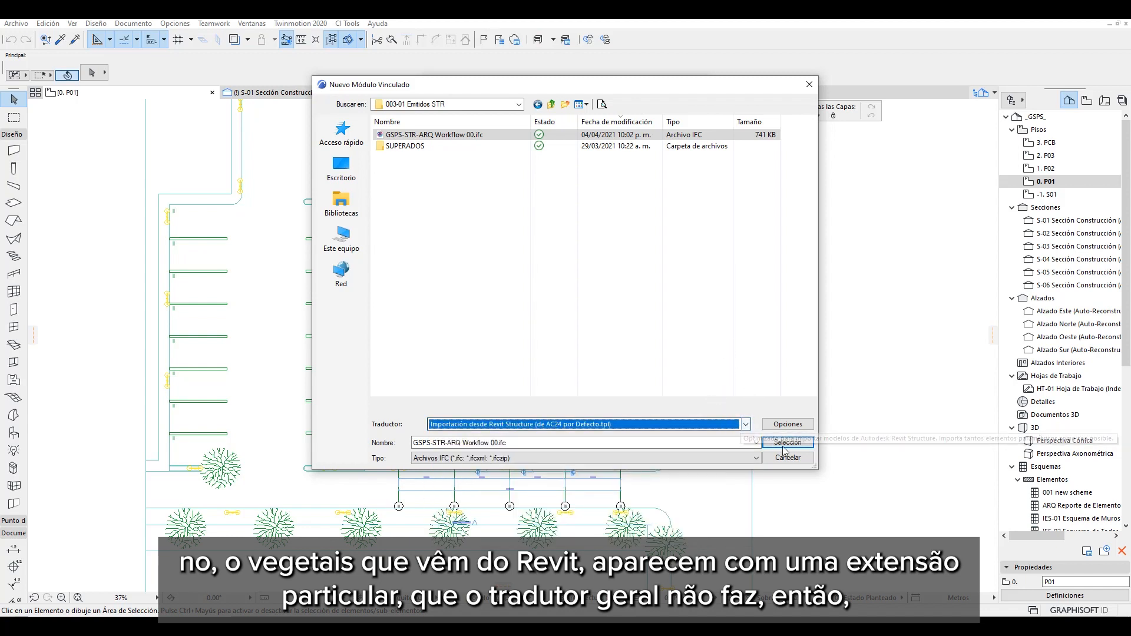
click(803, 442)
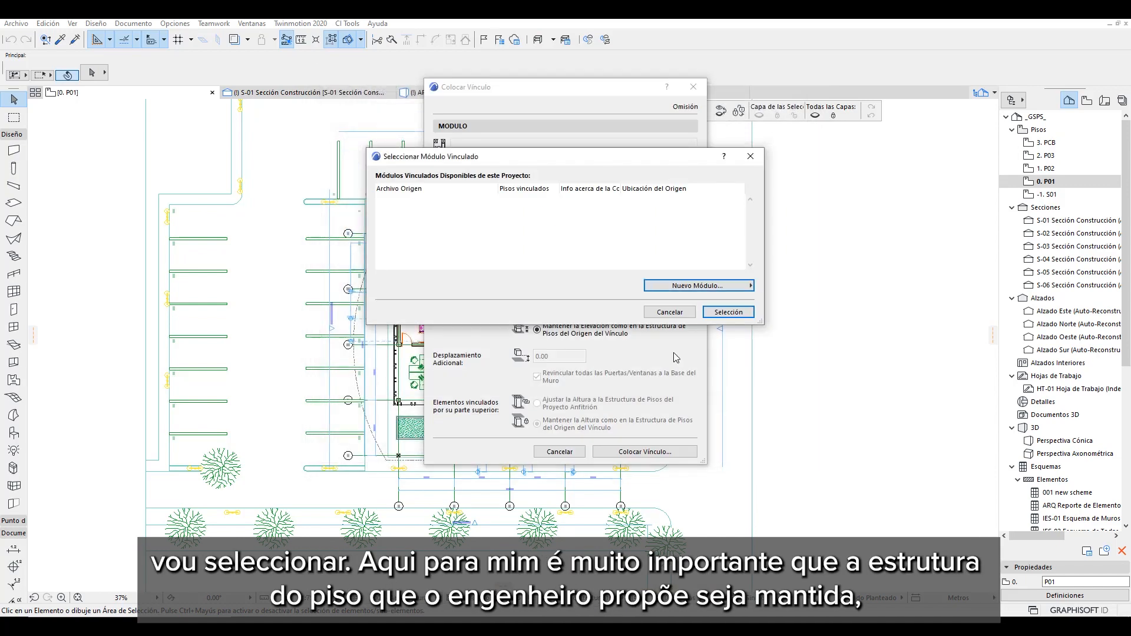
click(725, 313)
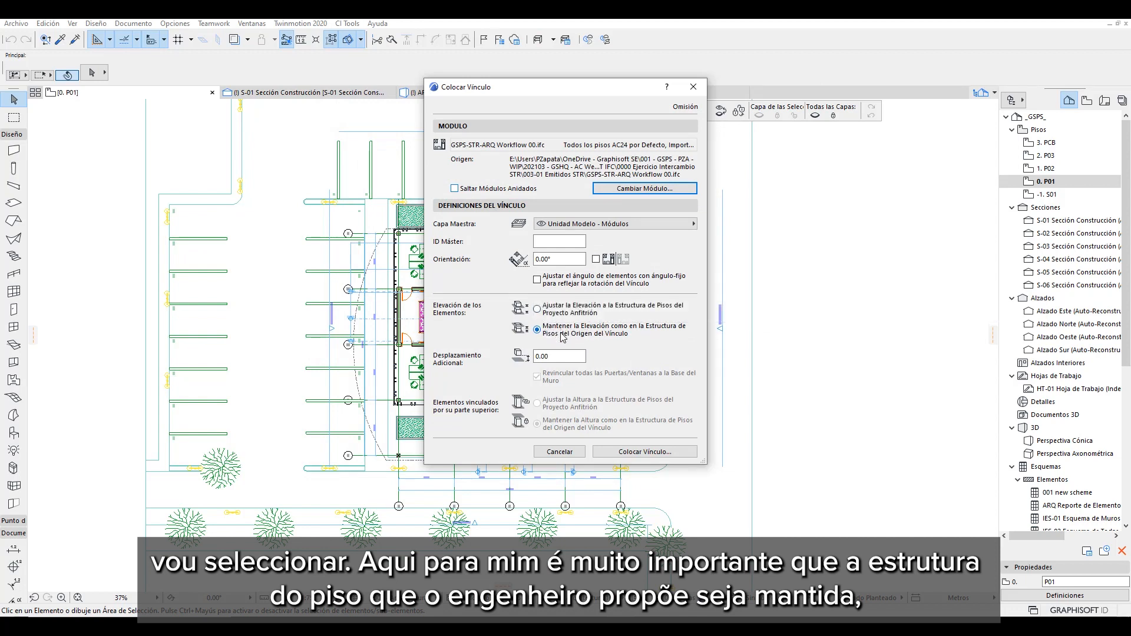
- Give the link the master ID STR, keep elevations as in the source's story structure, and proceed with placing it
click(547, 241)
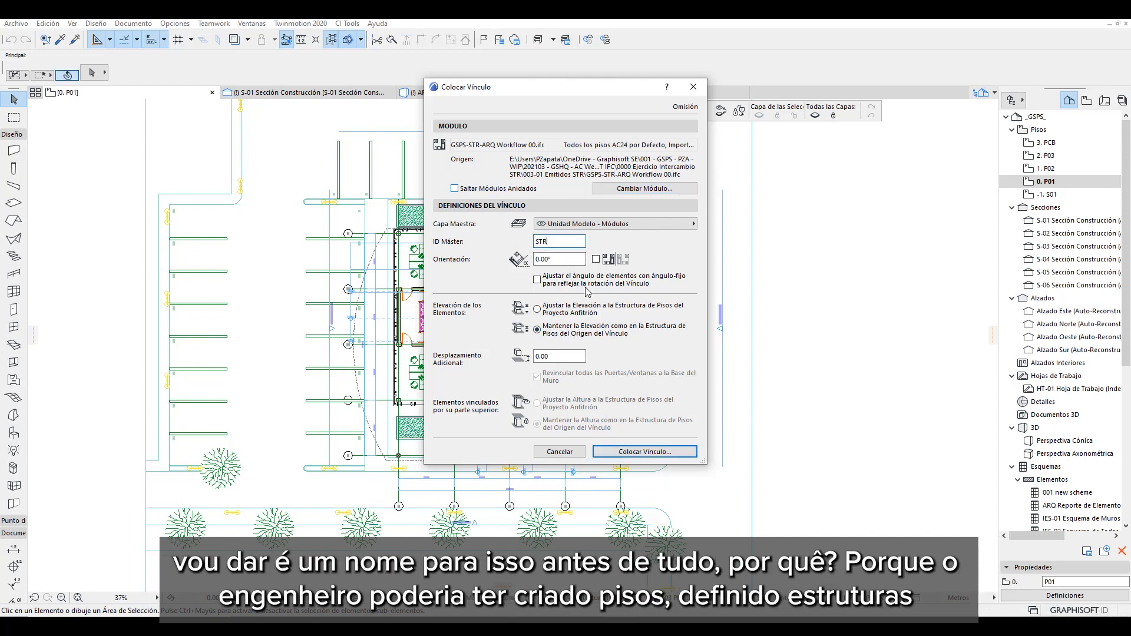
click(542, 328)
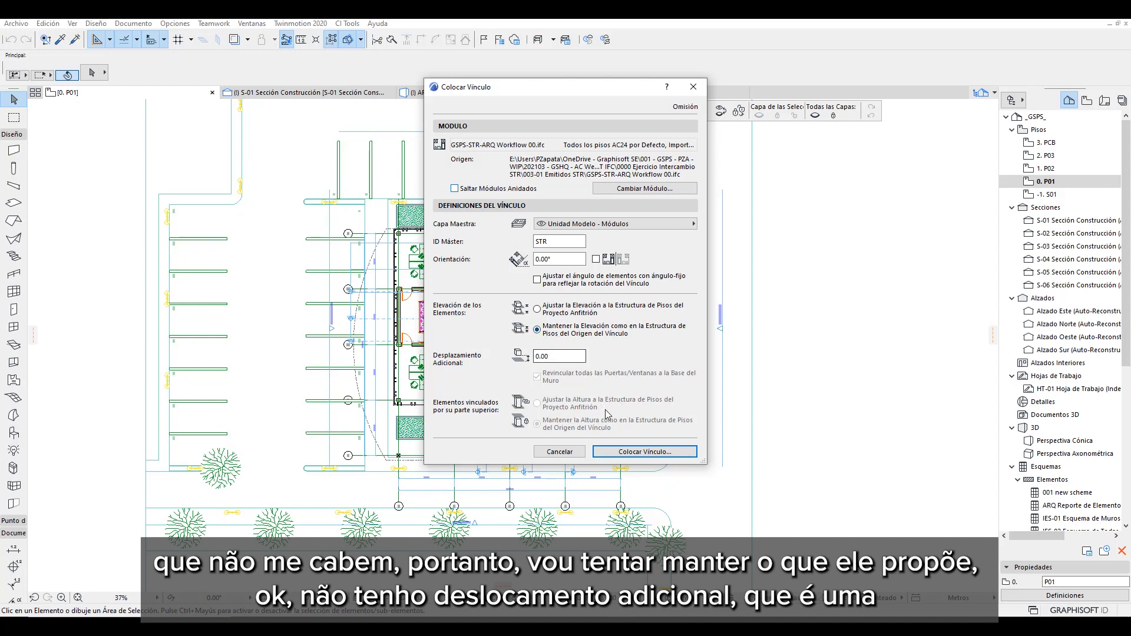
key(Tab)
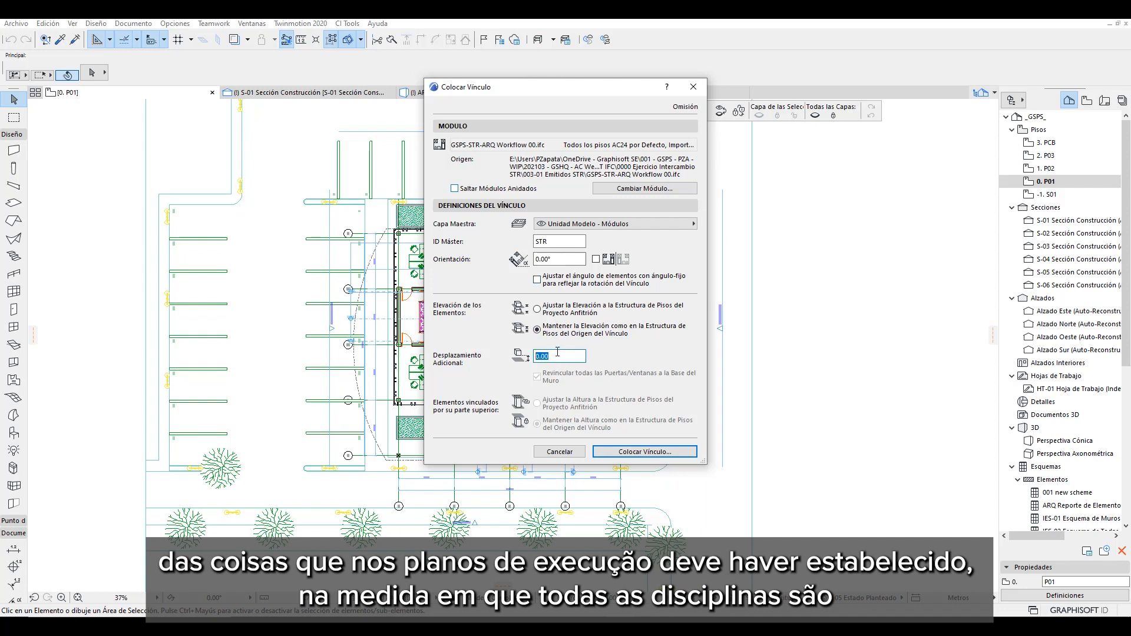
click(562, 260)
click(636, 452)
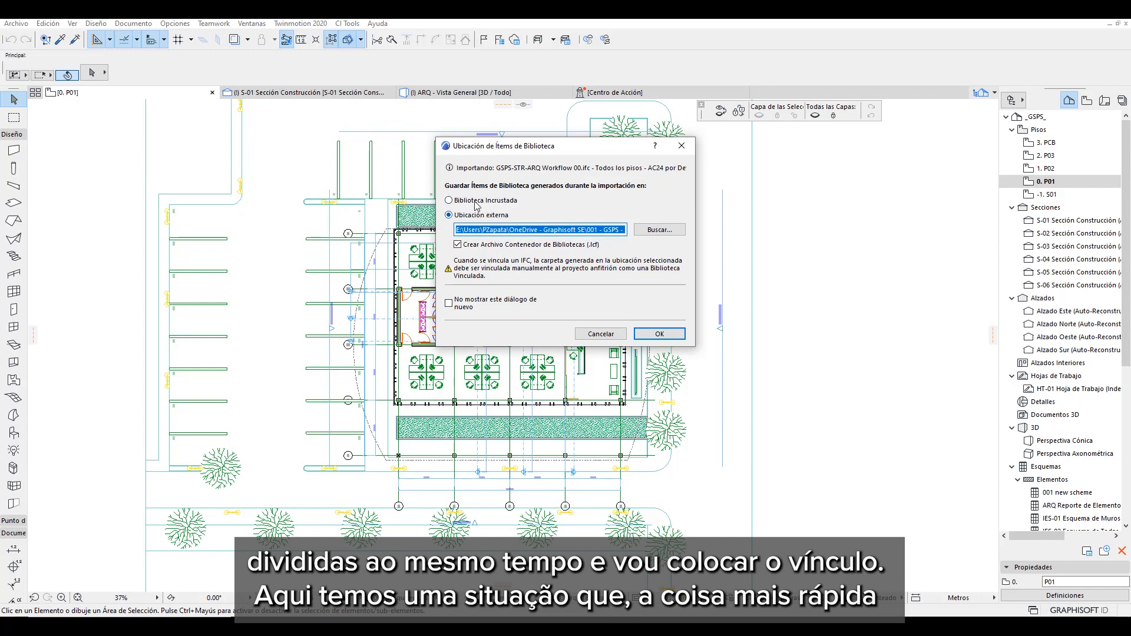
- Save the imported library items externally in 001 ARQ's STR-IFC-LIB folder, with an .lcf library container file
click(463, 202)
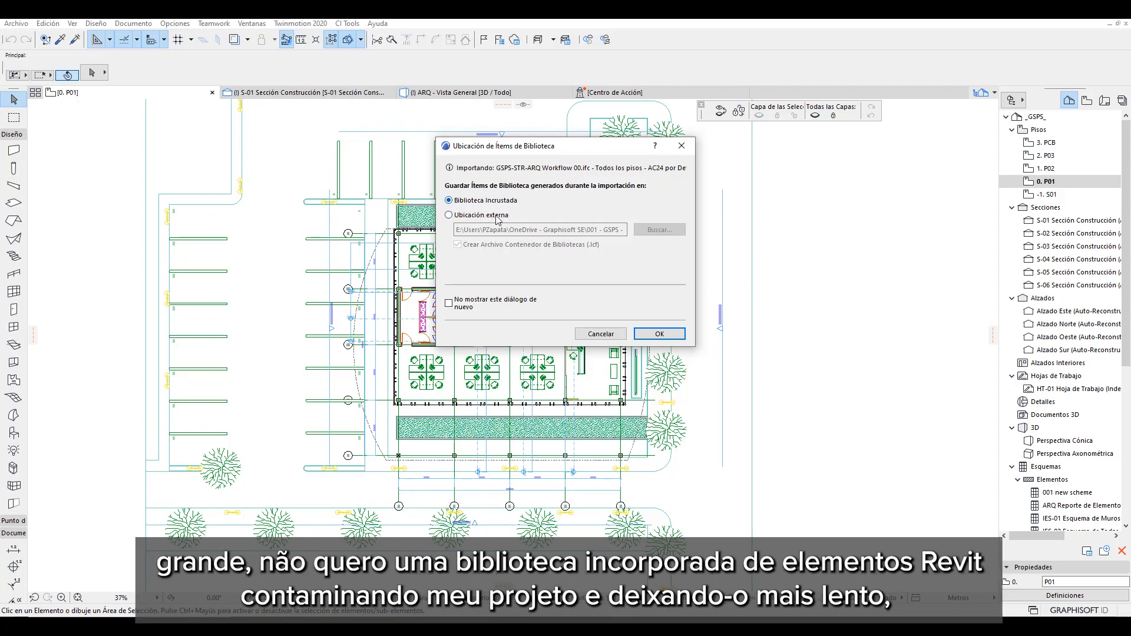
click(452, 216)
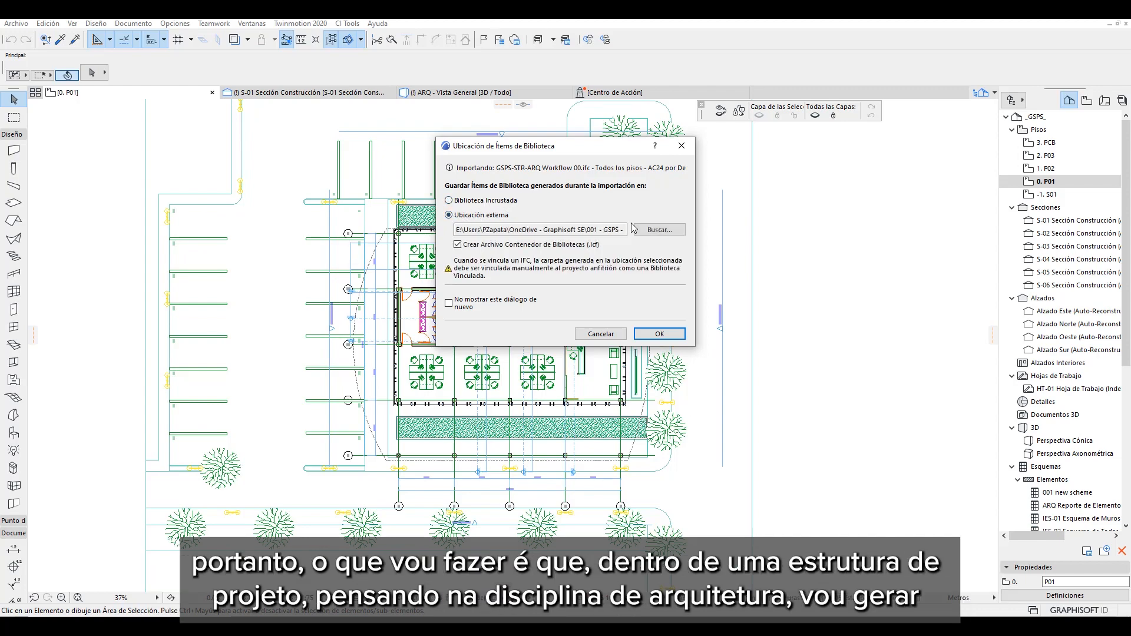
click(651, 227)
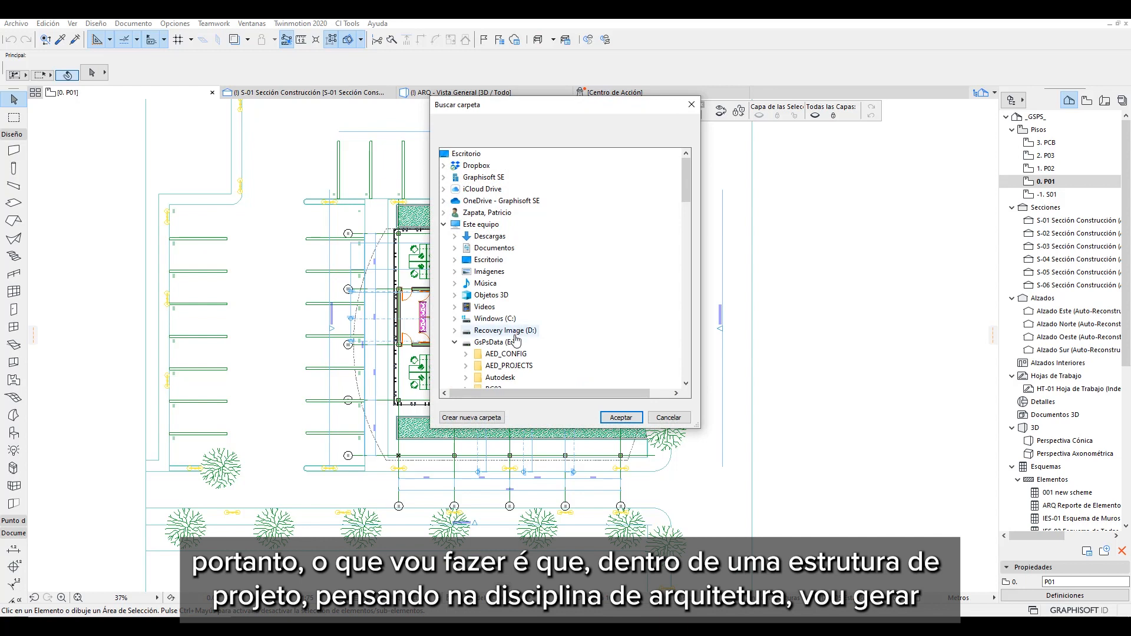
scroll(513, 306, down, 2)
scroll(488, 257, up, 2)
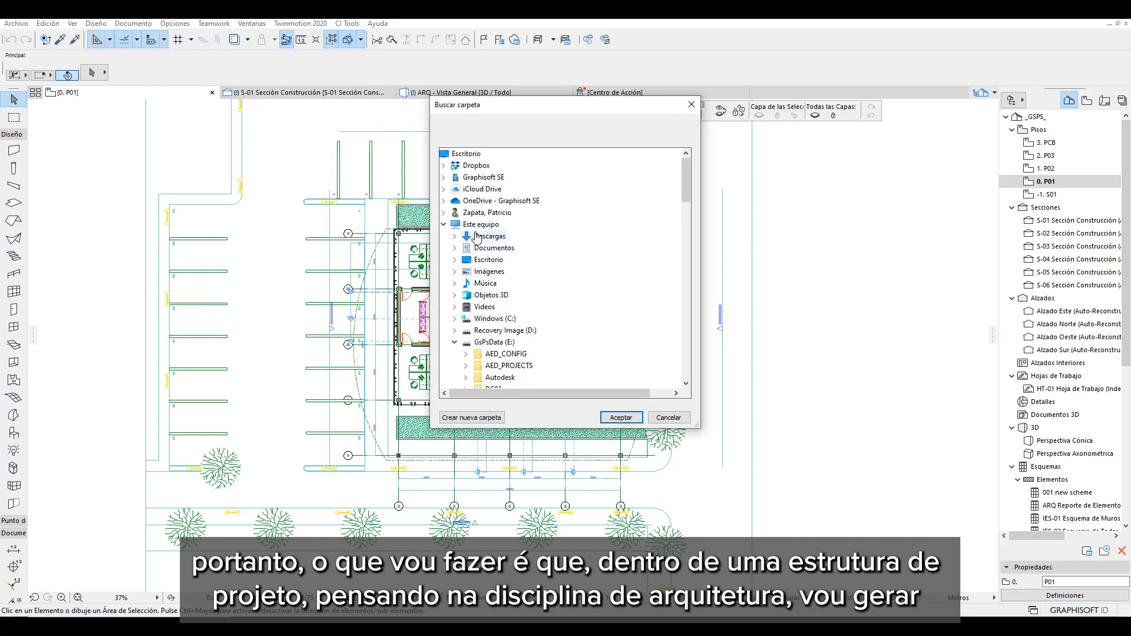
click(444, 201)
click(455, 213)
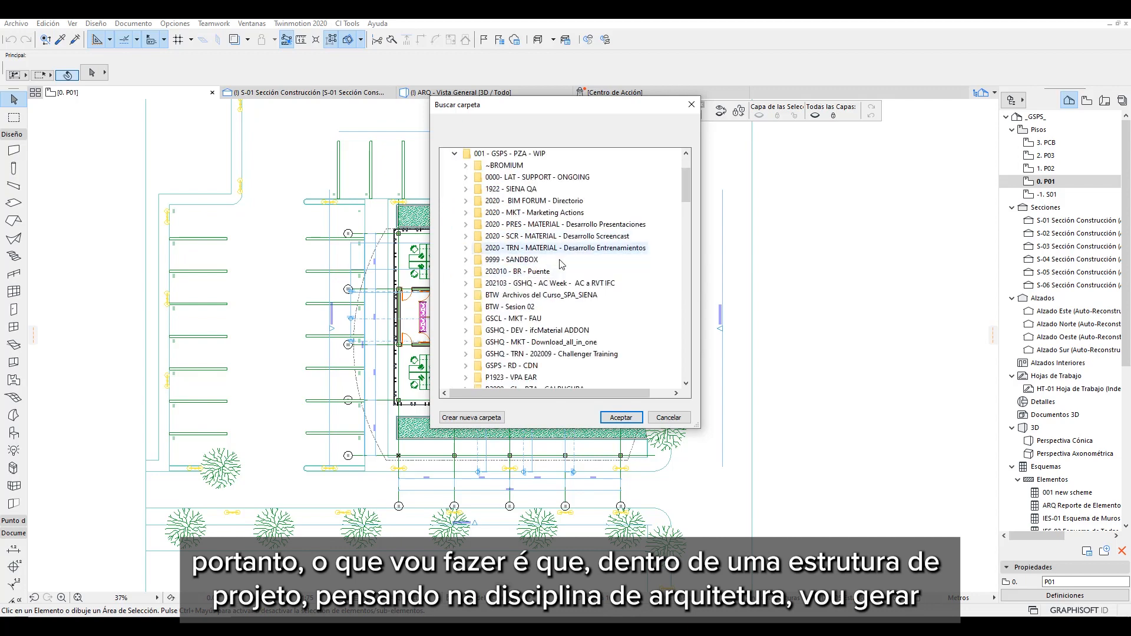
double_click(575, 283)
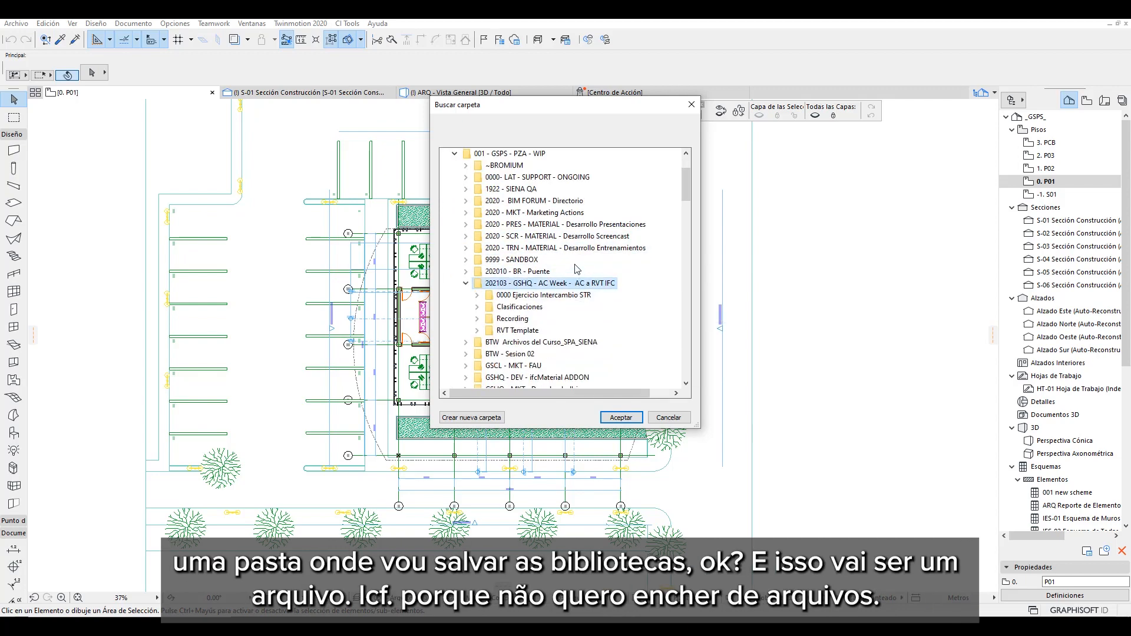
double_click(530, 295)
double_click(520, 308)
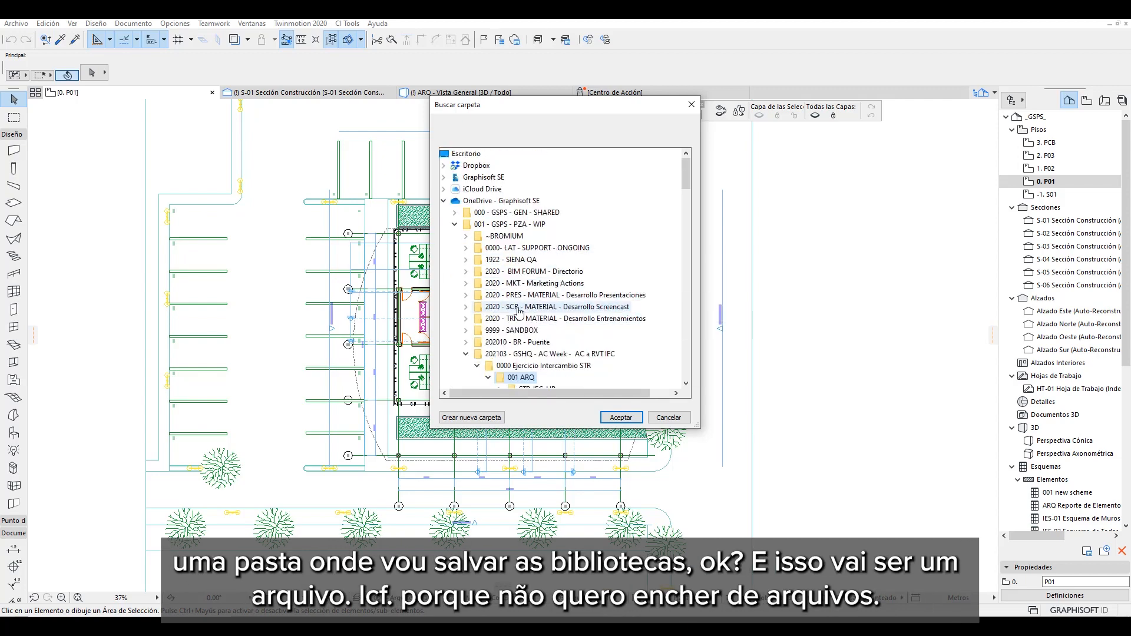
scroll(518, 371, down, 1)
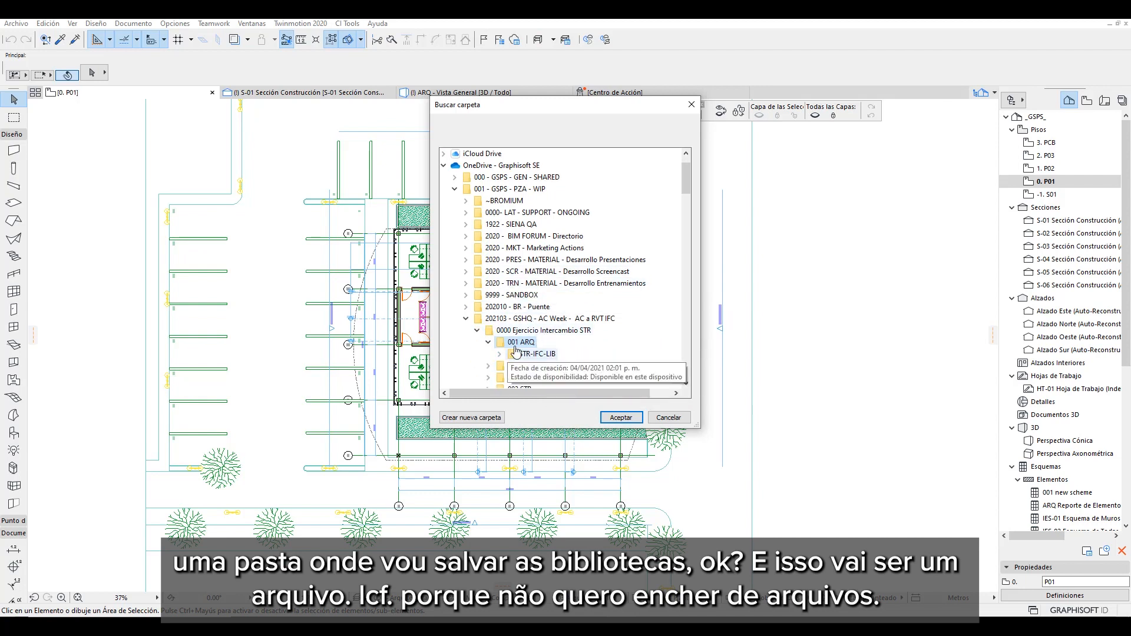
click(527, 354)
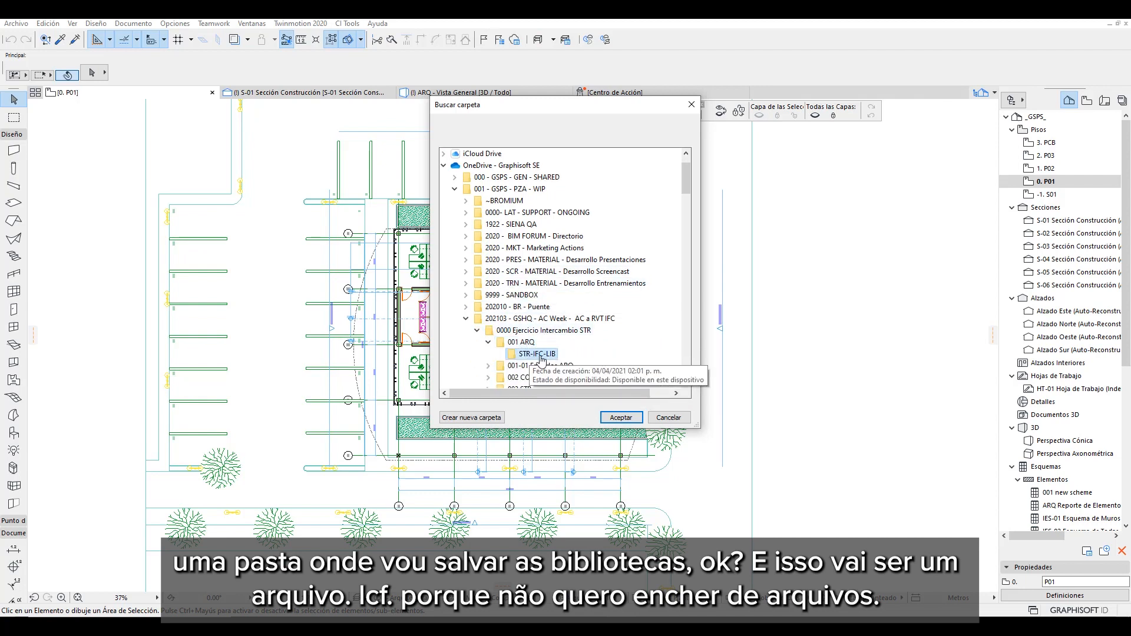
click(622, 418)
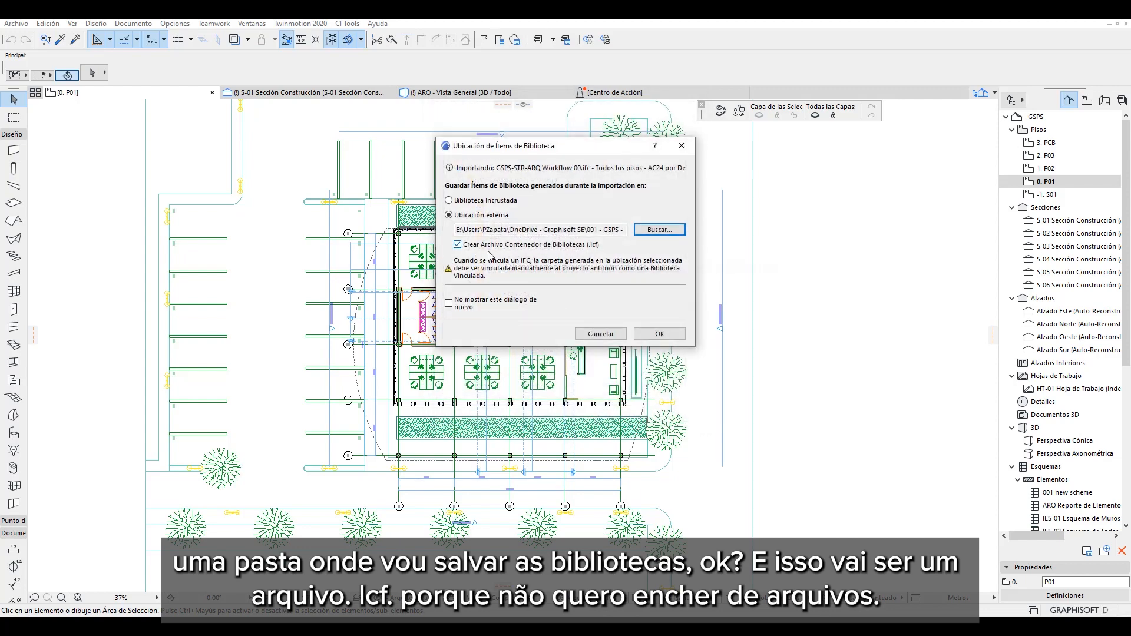
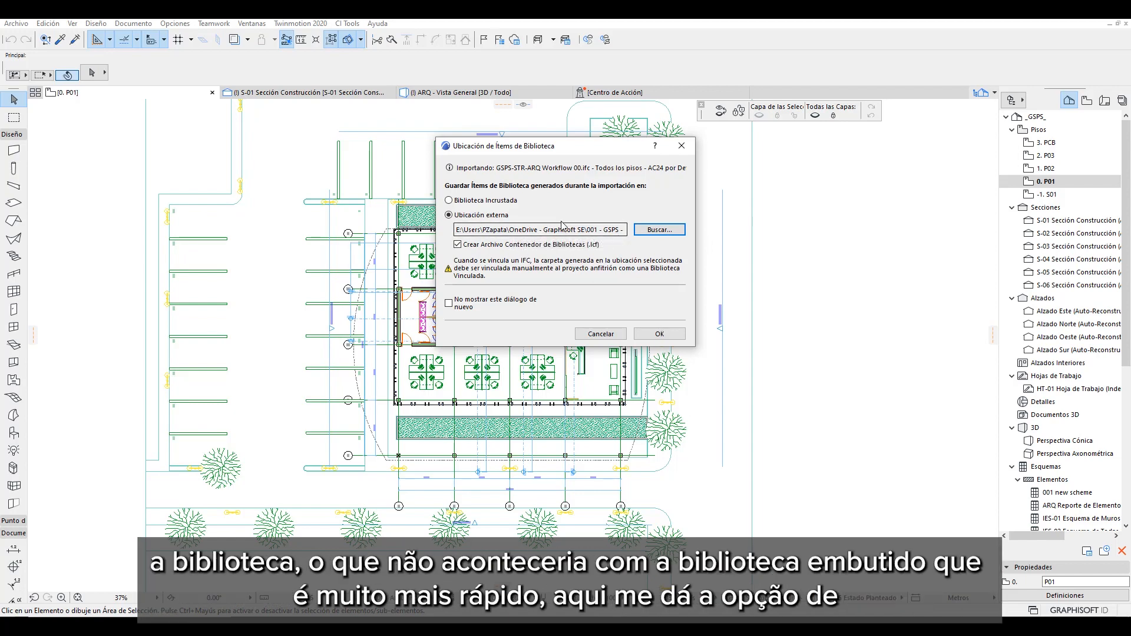
click(660, 334)
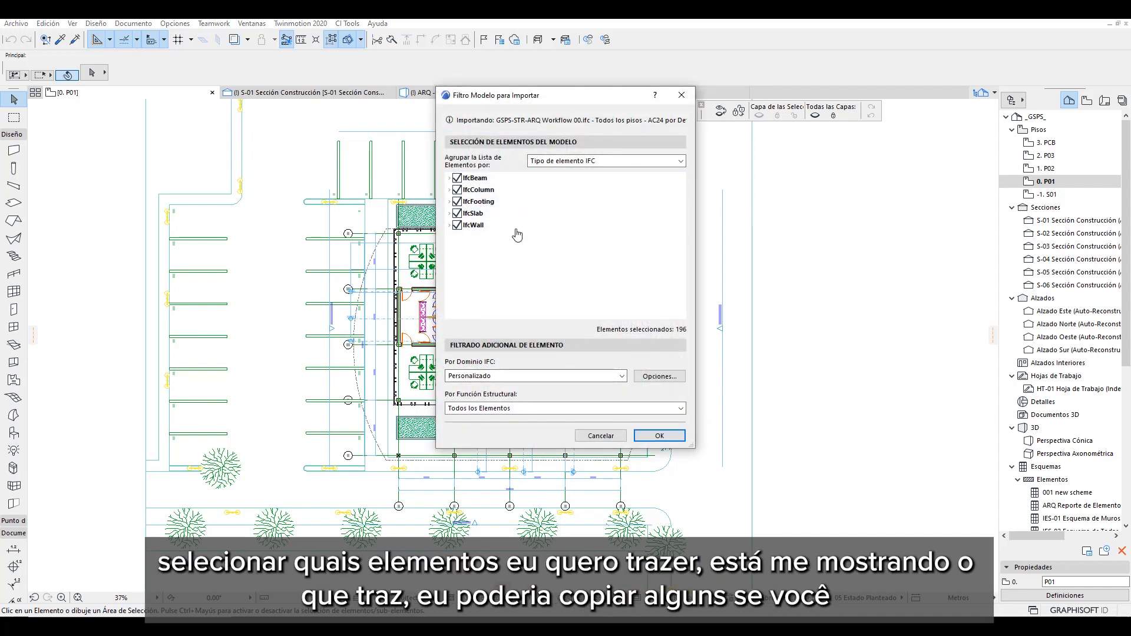
- Accept the import filter with all IFC element types and all structural functions included
click(449, 226)
click(450, 178)
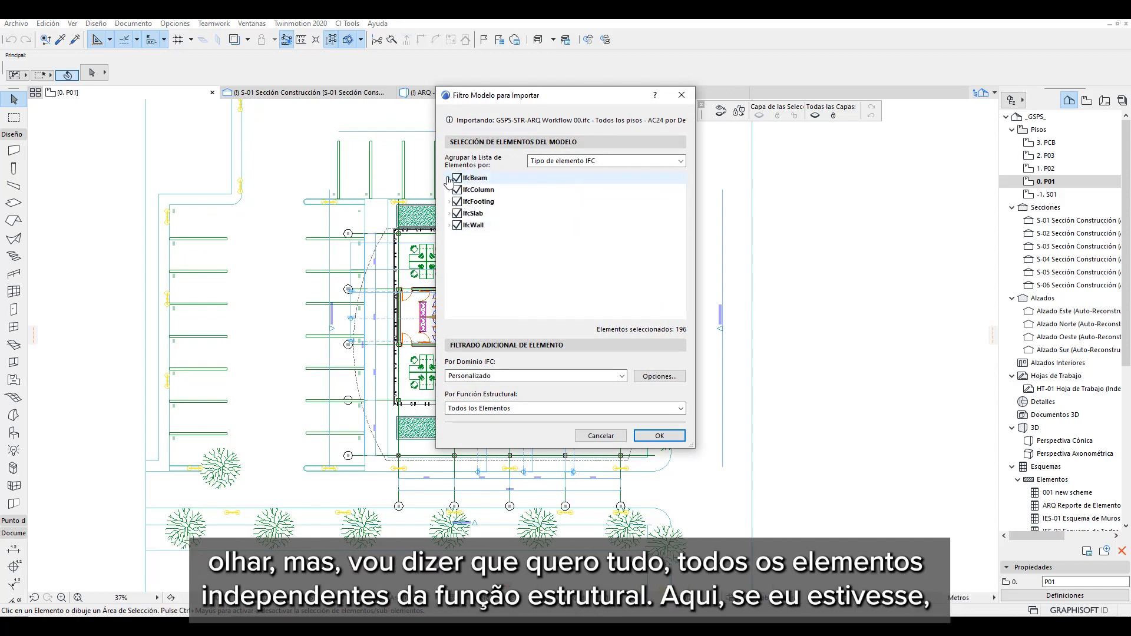
click(449, 177)
click(450, 178)
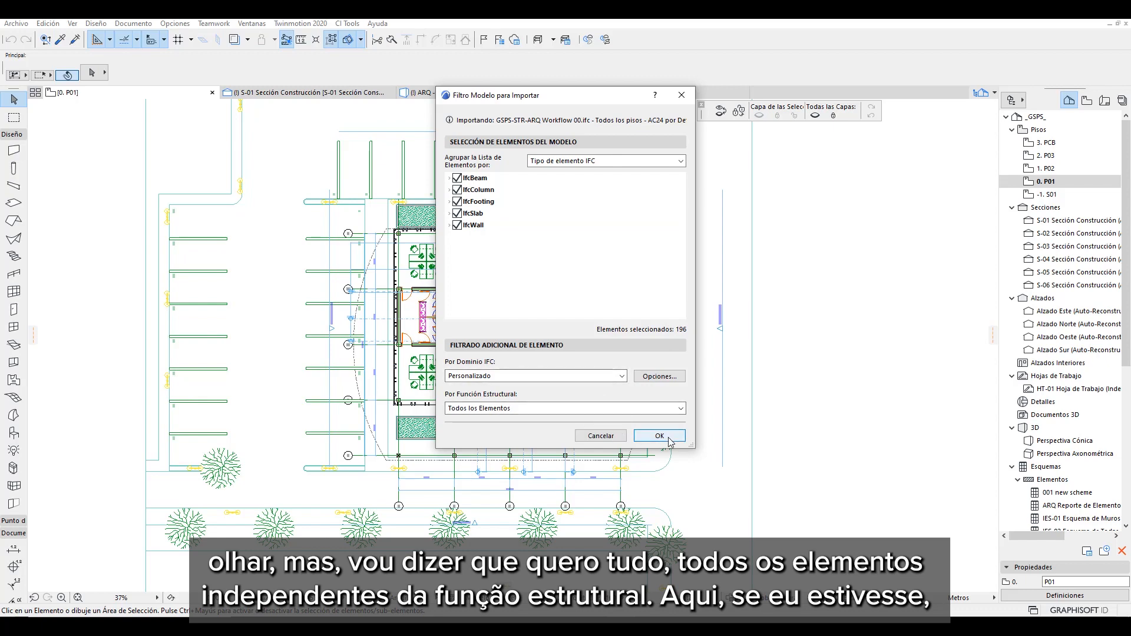
click(648, 408)
click(624, 408)
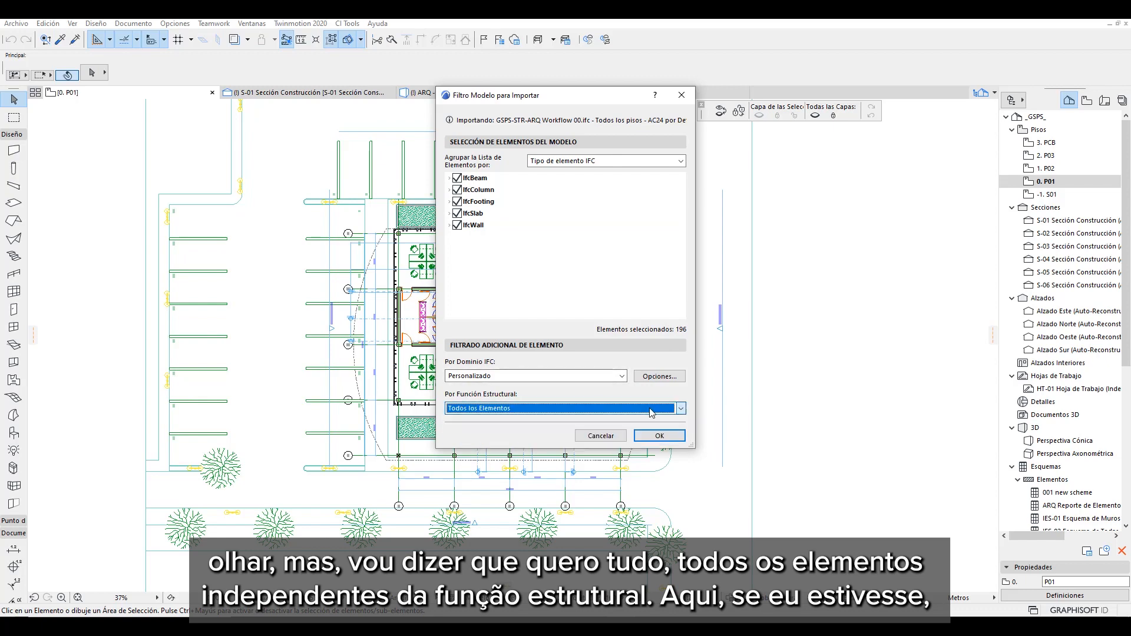
click(659, 436)
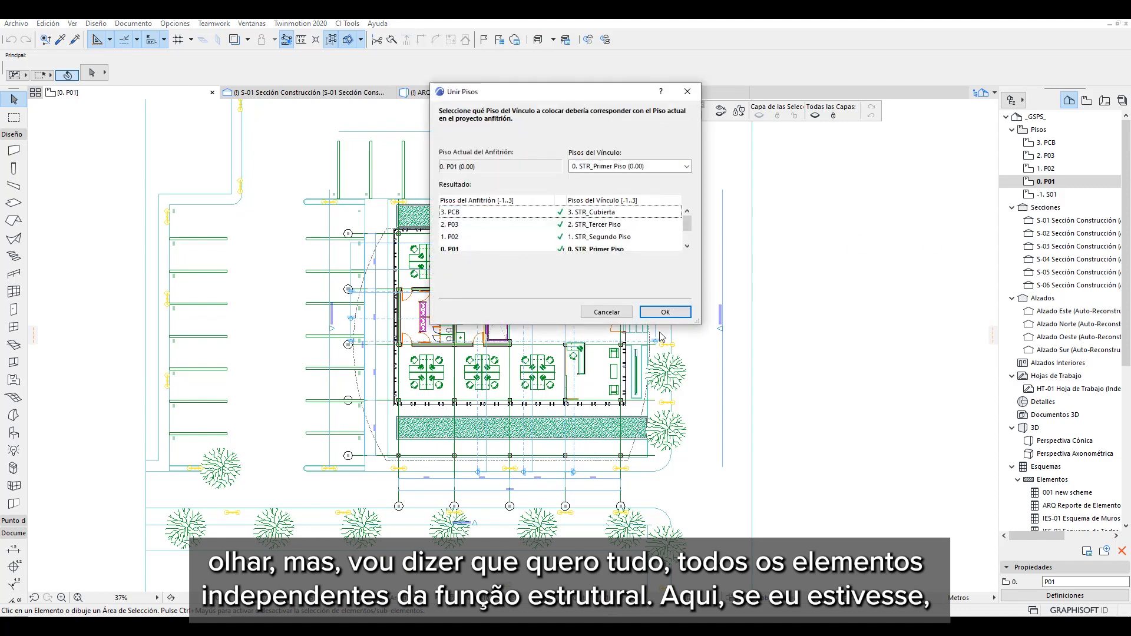
- Match link story 0. STR_Primer Piso to 0. P01, check the remaining story pairs, and fix the link in the plan
click(687, 245)
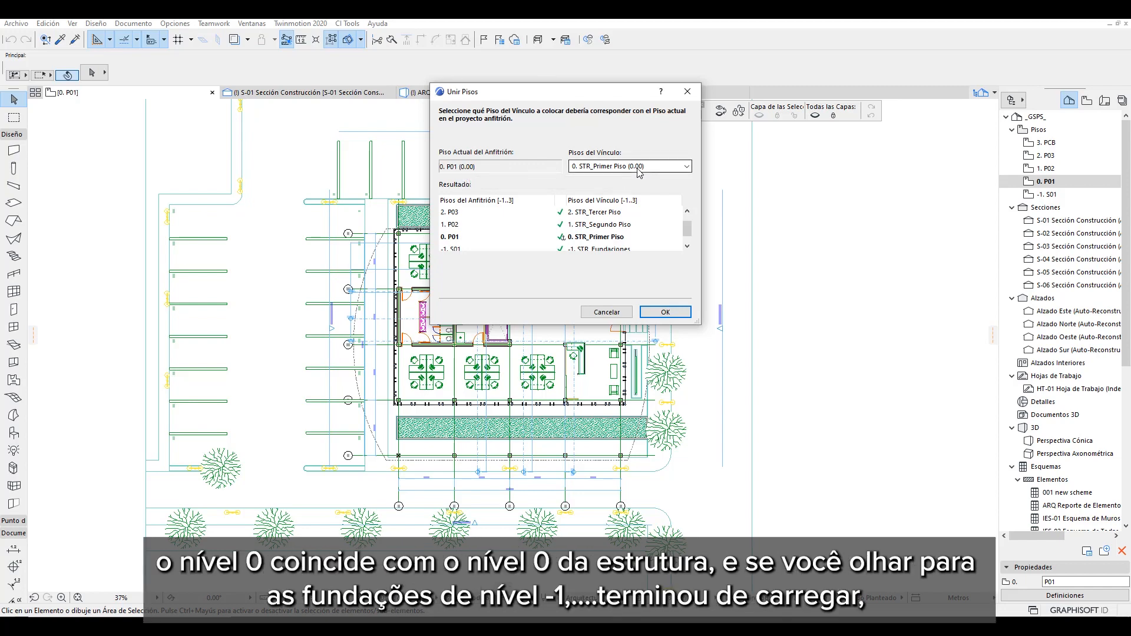
drag(688, 233, 689, 247)
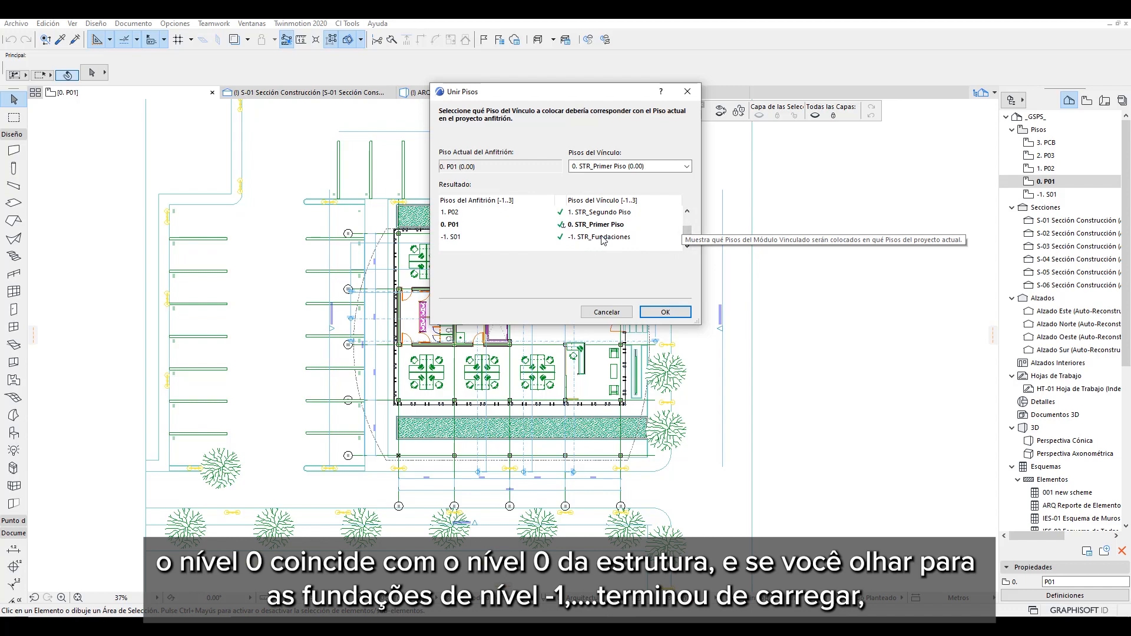
click(665, 311)
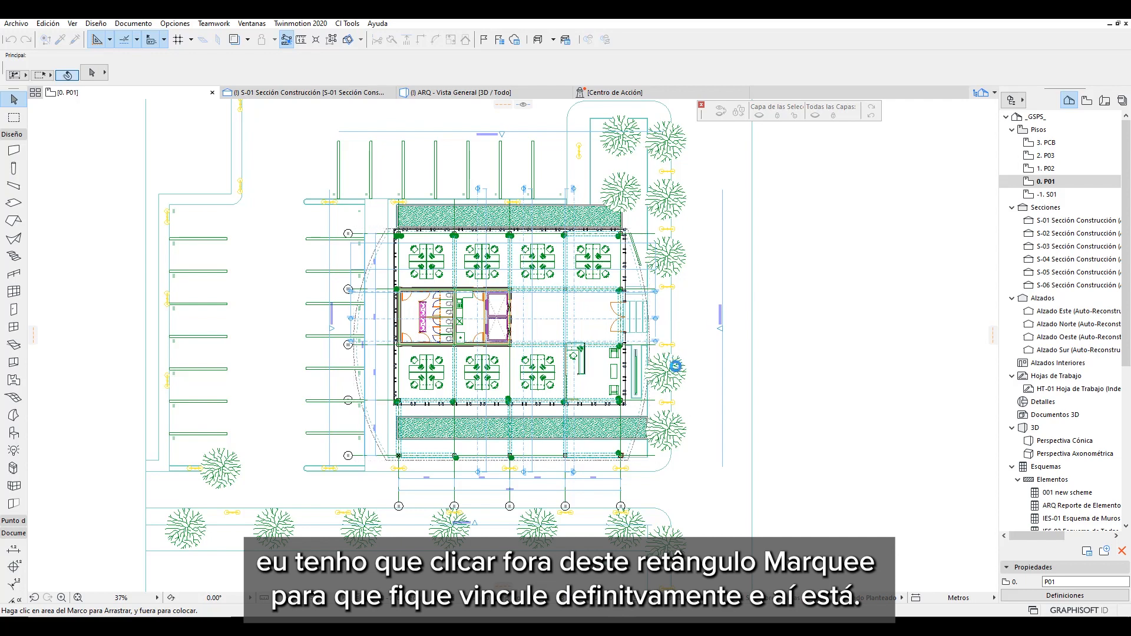
click(676, 376)
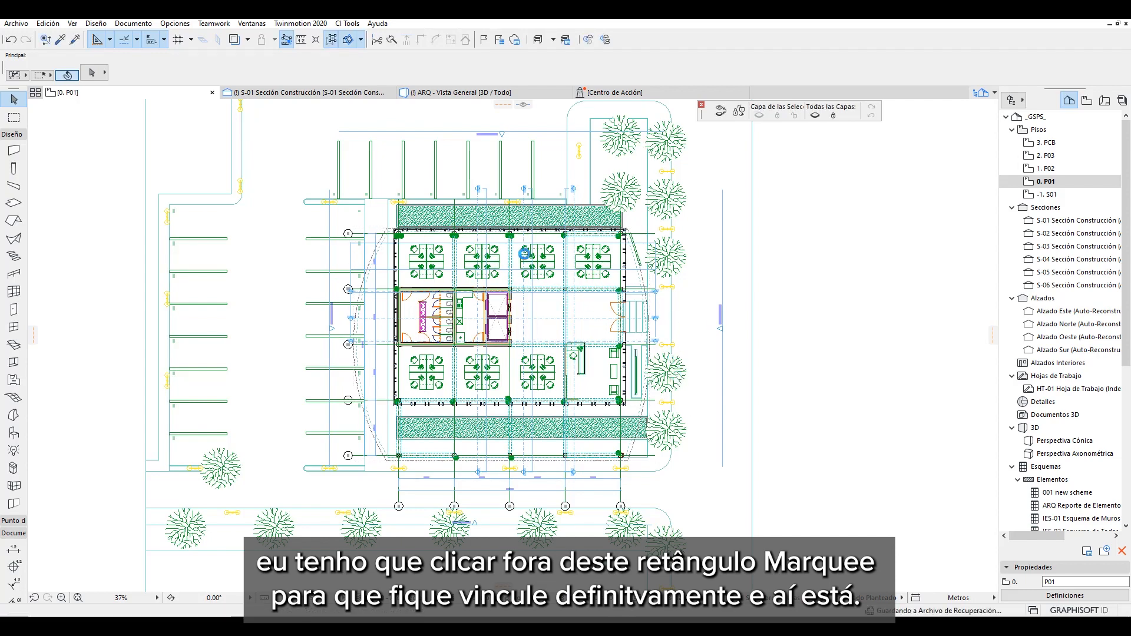
- Add the STR-IFC-LIB folder from 0000 Ejercicio Intercambio STR's 001 ARQ folder as a project library and reload the libraries
click(15, 23)
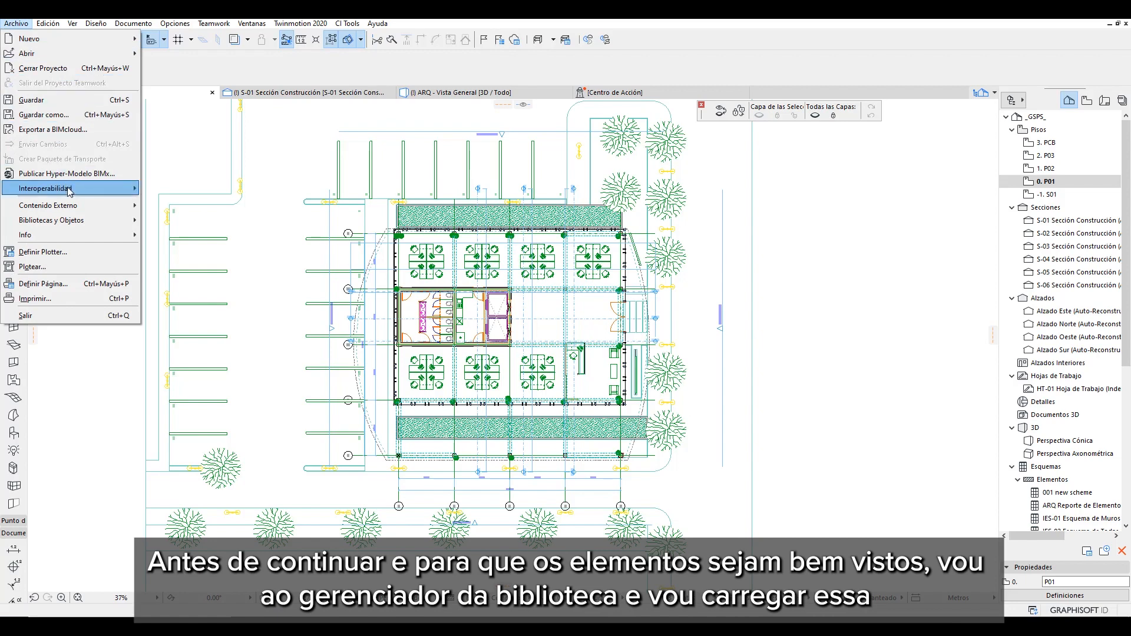
mouse_move(81, 222)
click(188, 220)
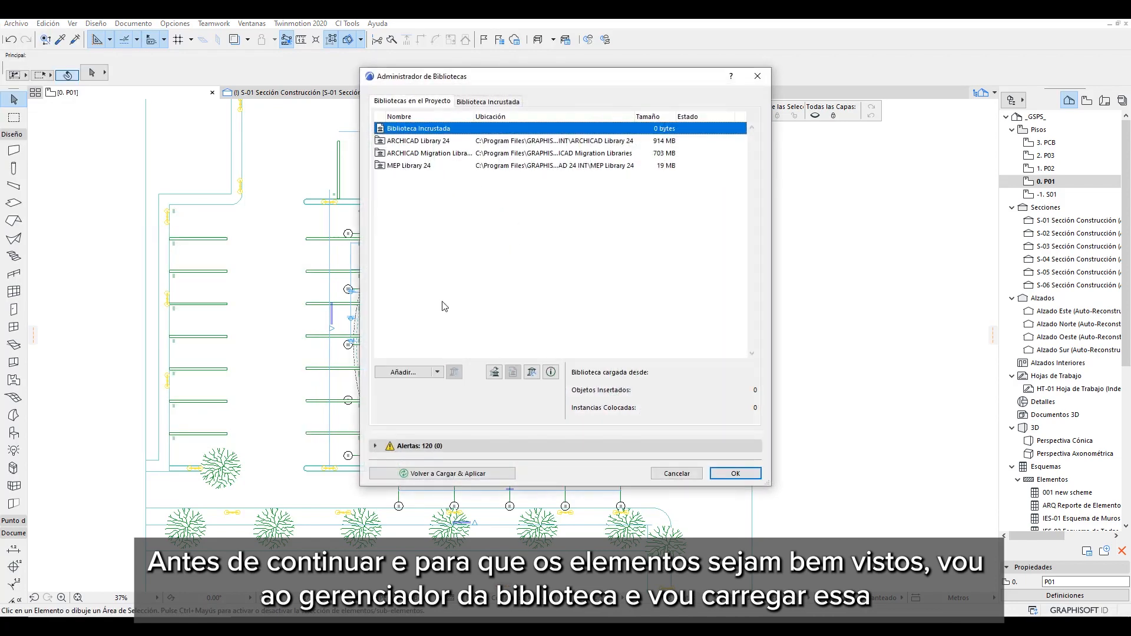
click(421, 373)
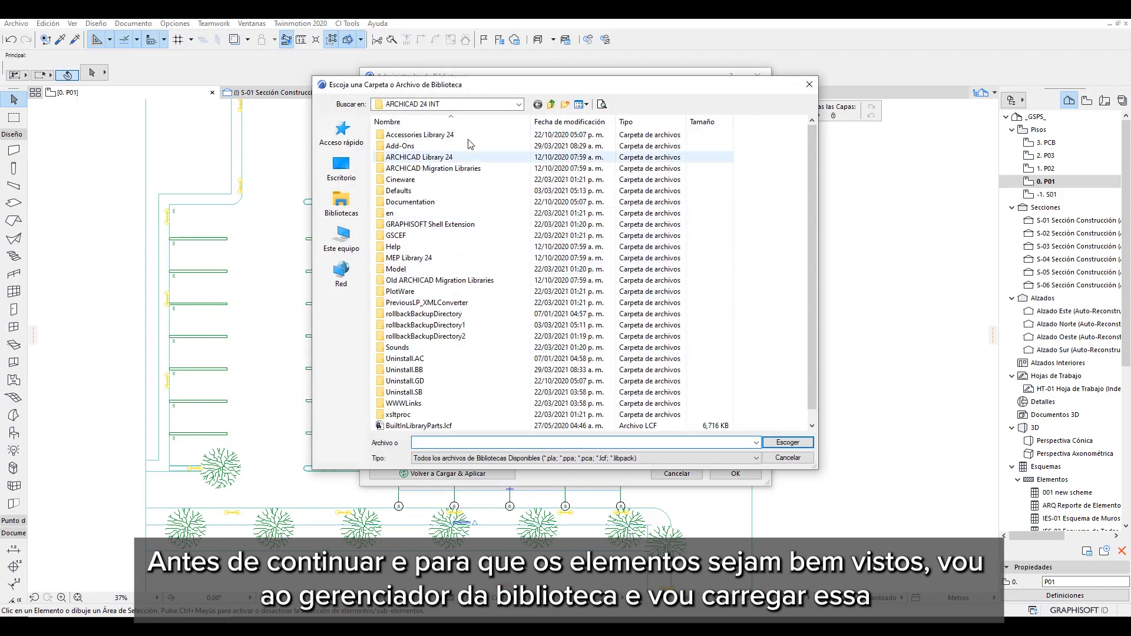
click(519, 105)
click(436, 286)
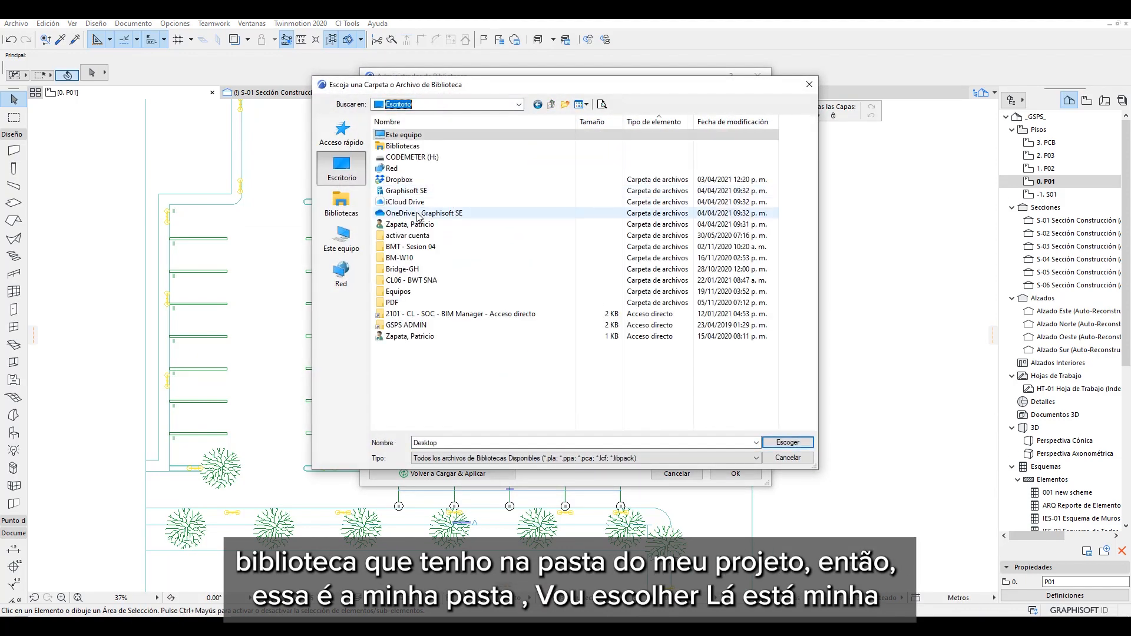
double_click(438, 203)
double_click(420, 145)
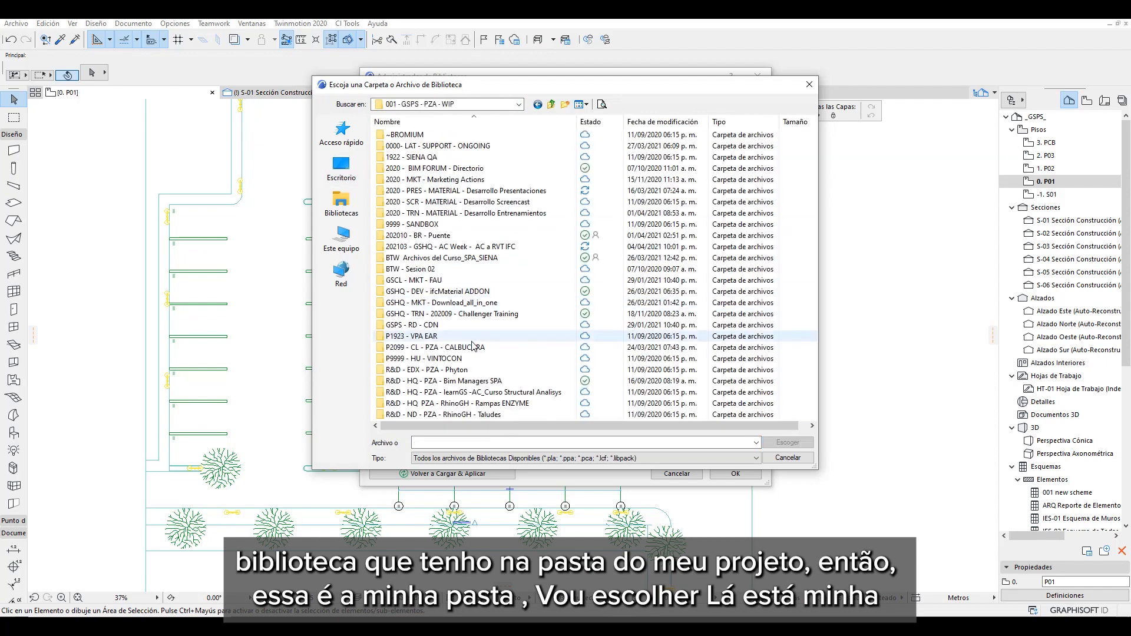
double_click(439, 246)
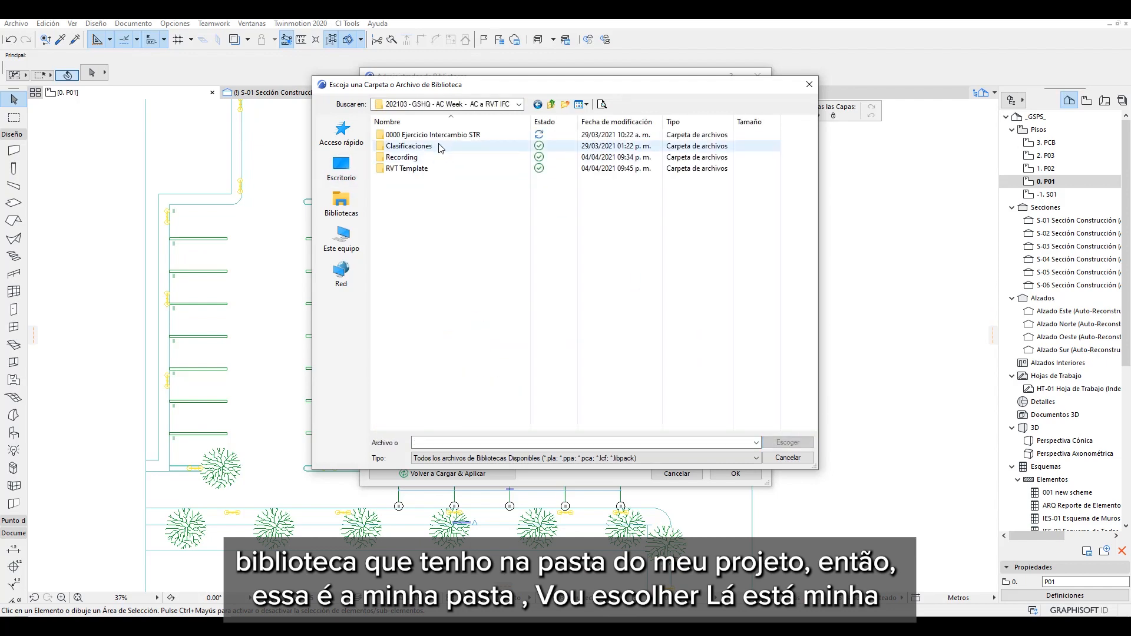
double_click(439, 136)
double_click(428, 137)
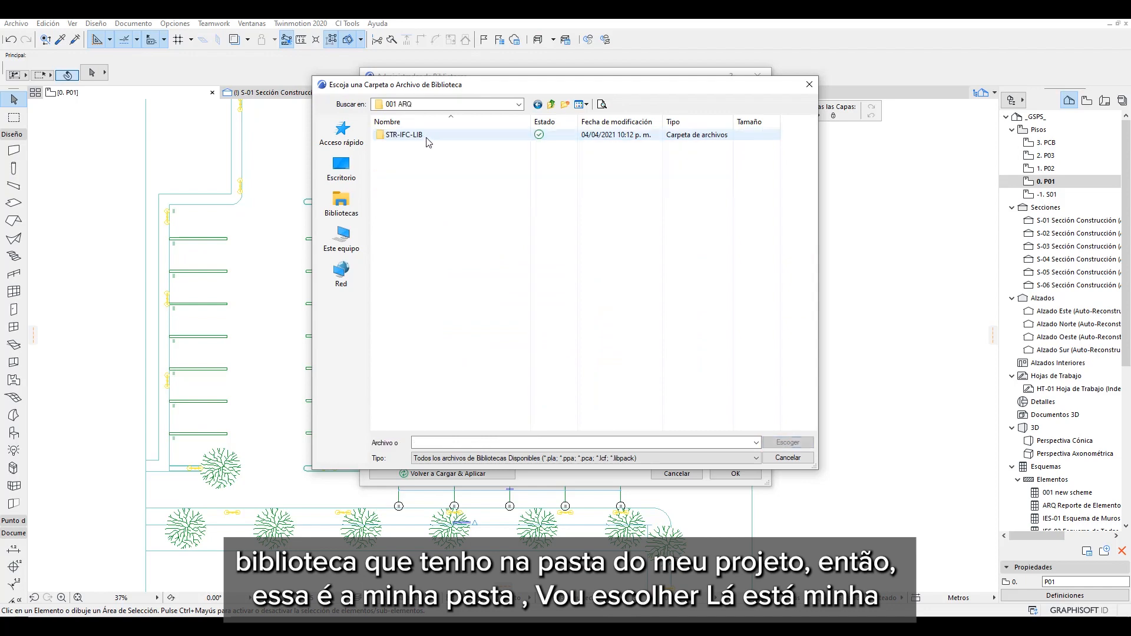
click(429, 135)
click(792, 443)
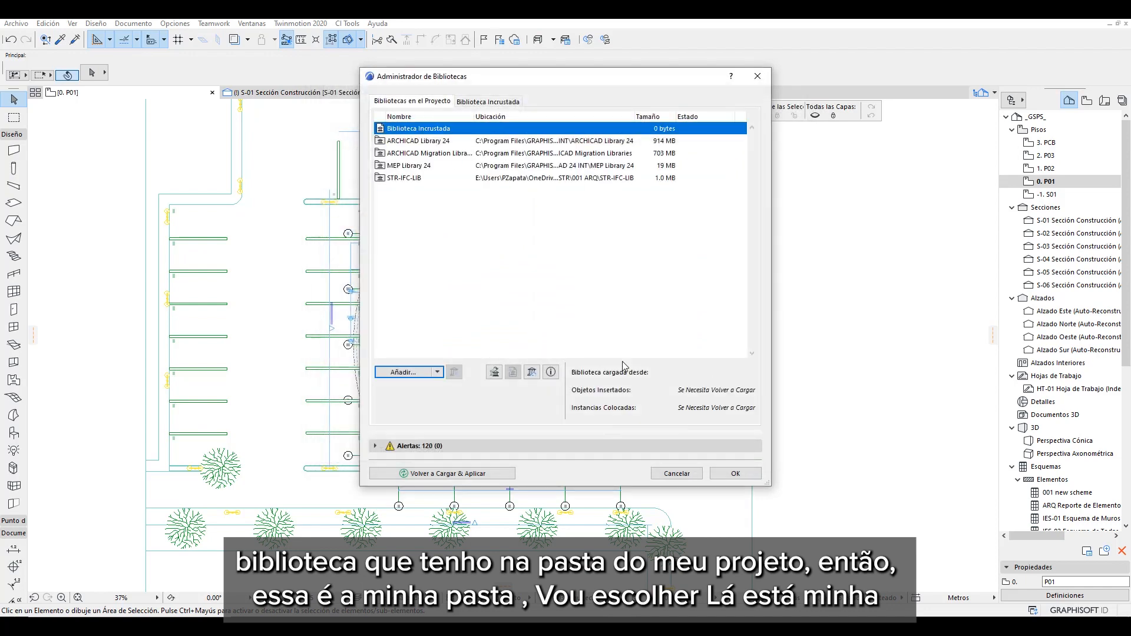
click(734, 473)
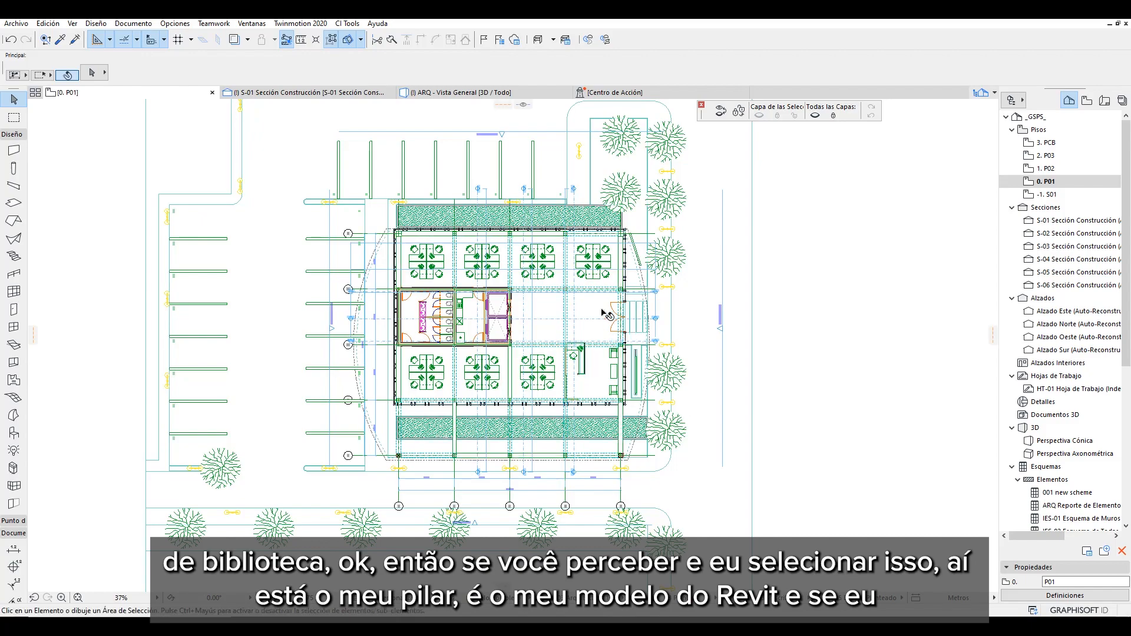
- Select the linked Revit column at the building corner on axis E in the floor plan to inspect its settings
scroll(508, 257, up, 6)
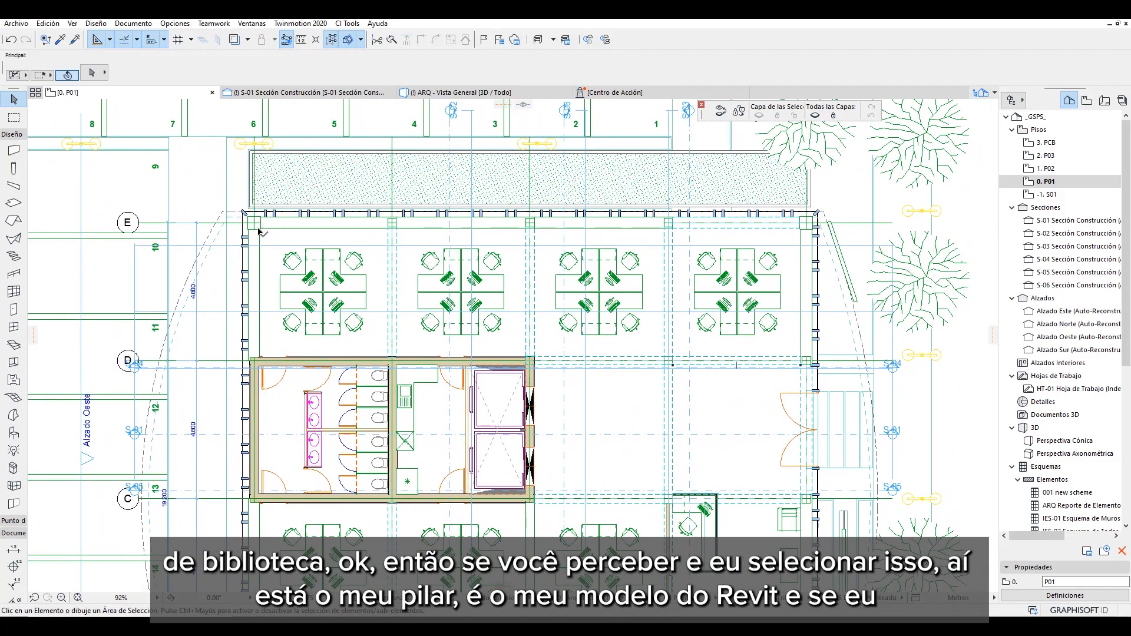
click(254, 223)
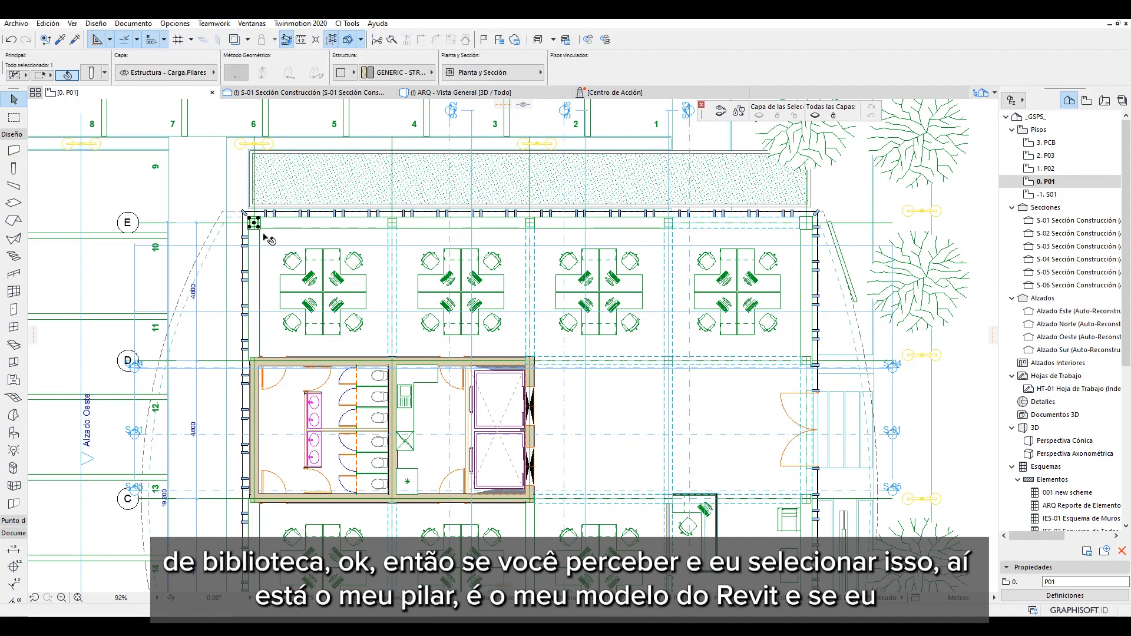
scroll(252, 236, up, 3)
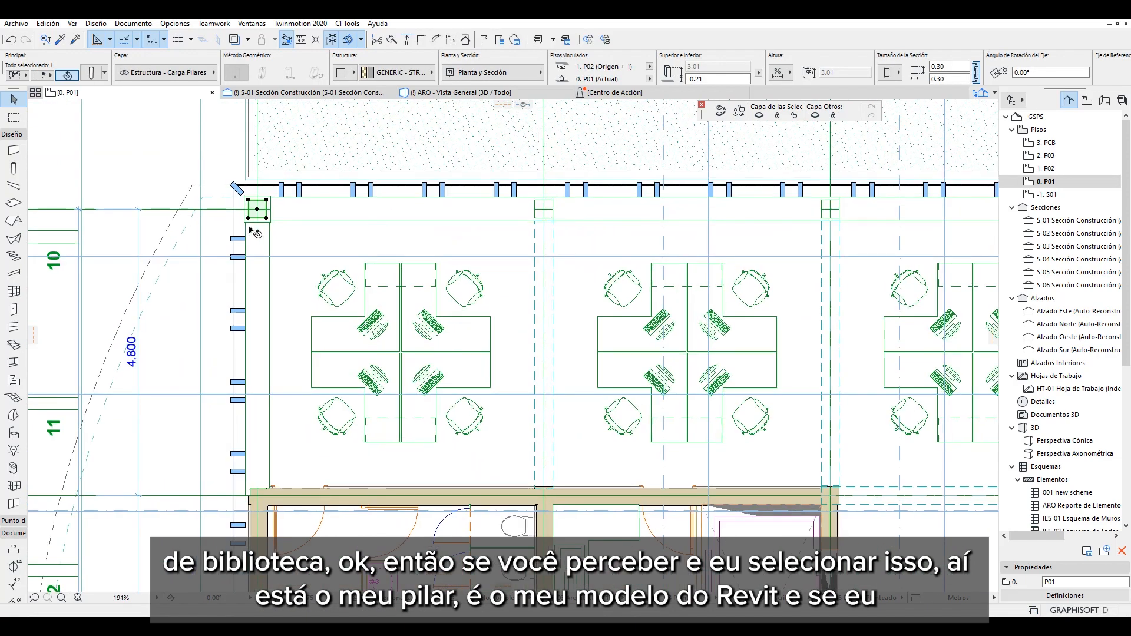
click(287, 249)
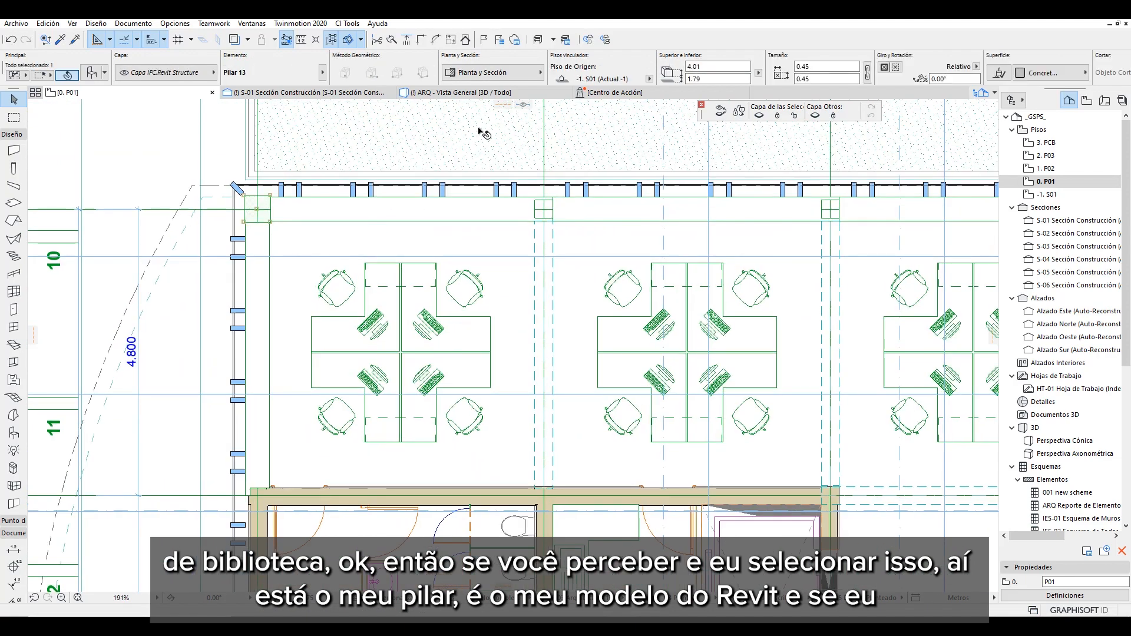
- Activate grouping to select the whole linked structural model, inspect the selection in 3D, and return to the floor plan
click(334, 42)
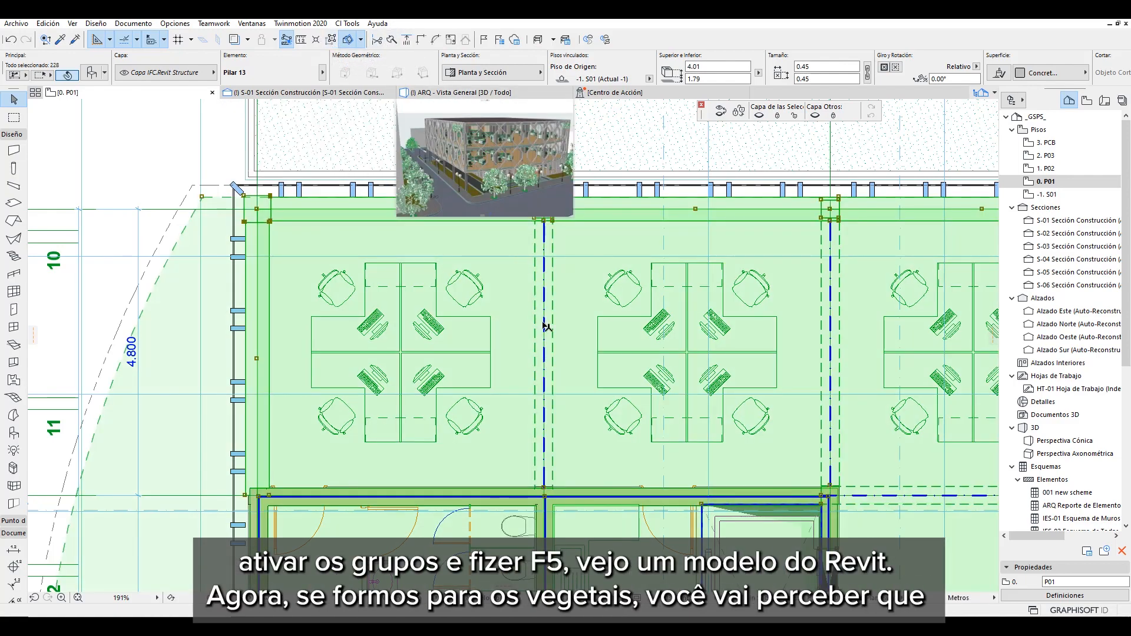
scroll(426, 308, down, 6)
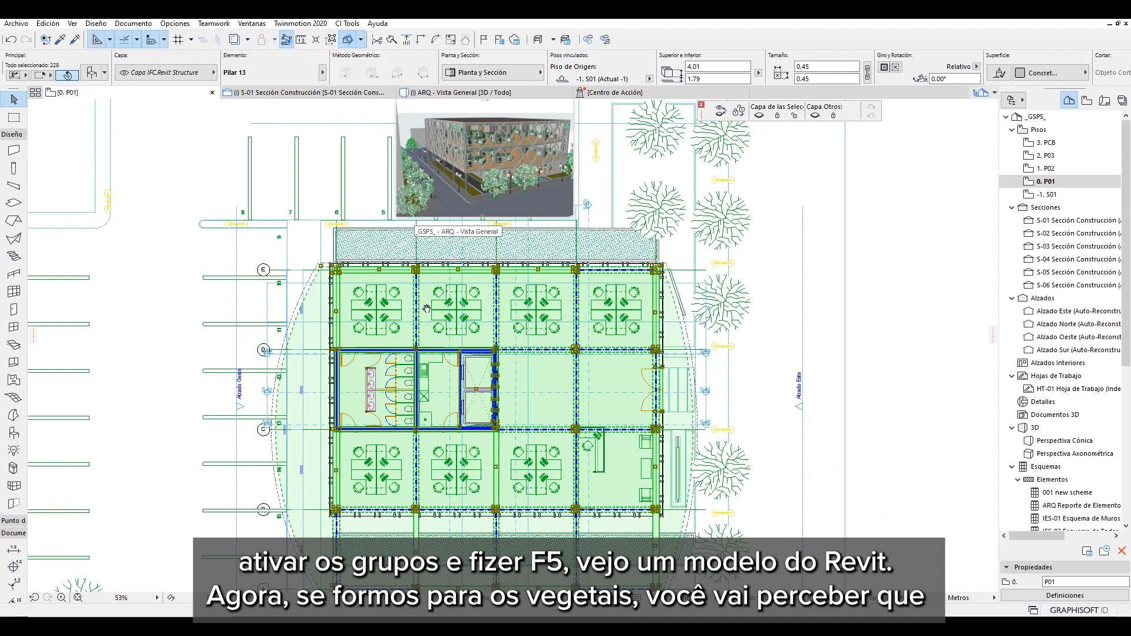
key(F5)
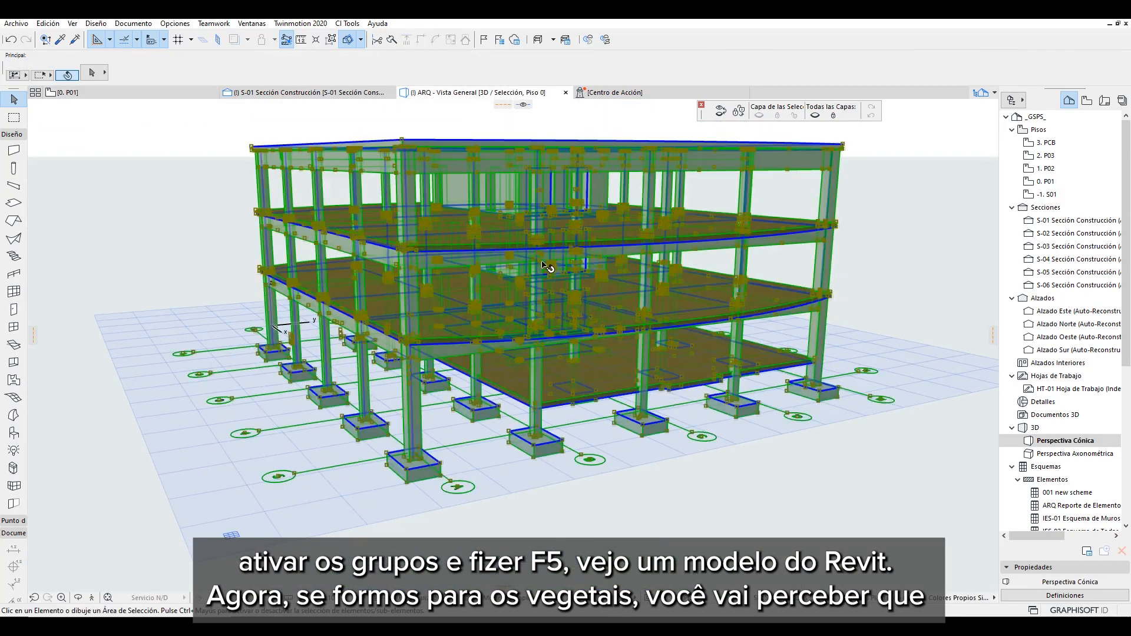
click(876, 300)
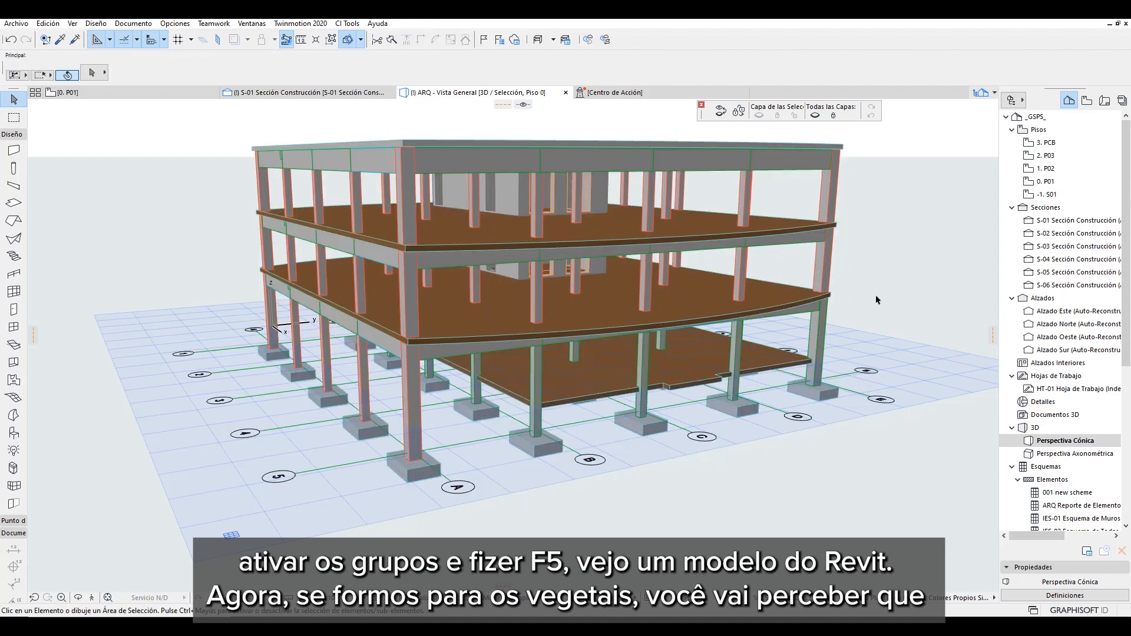
key(F2)
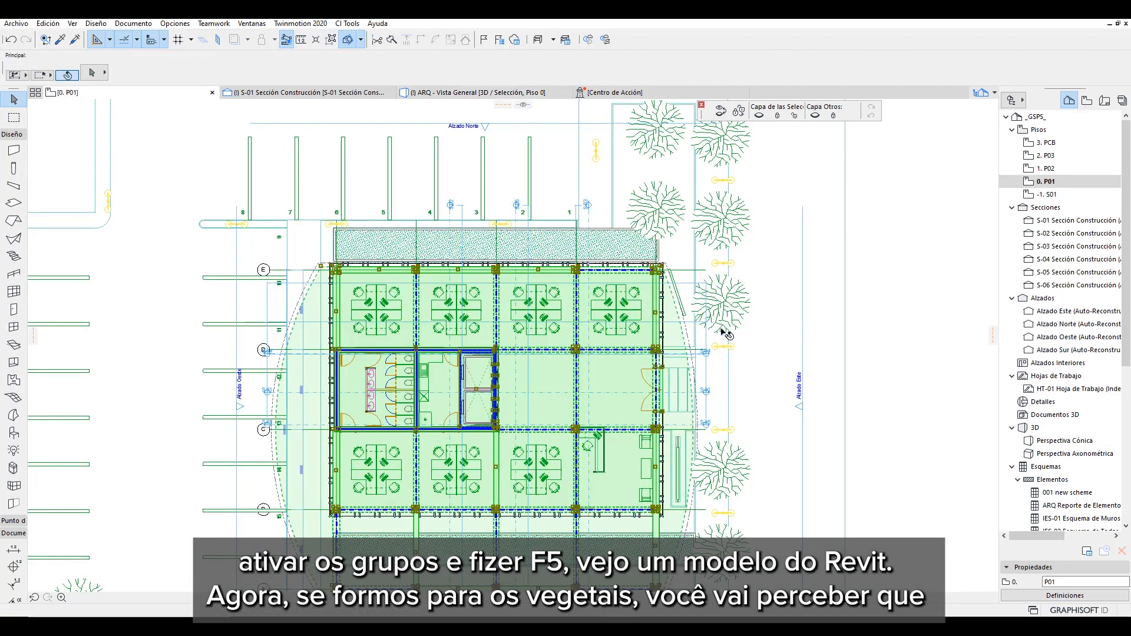
- Open the layer settings, sort the layers by extension and widen the Extension column to find the Revit Structure layers
key(ctrl+a)
middle_drag(773, 354, 765, 280)
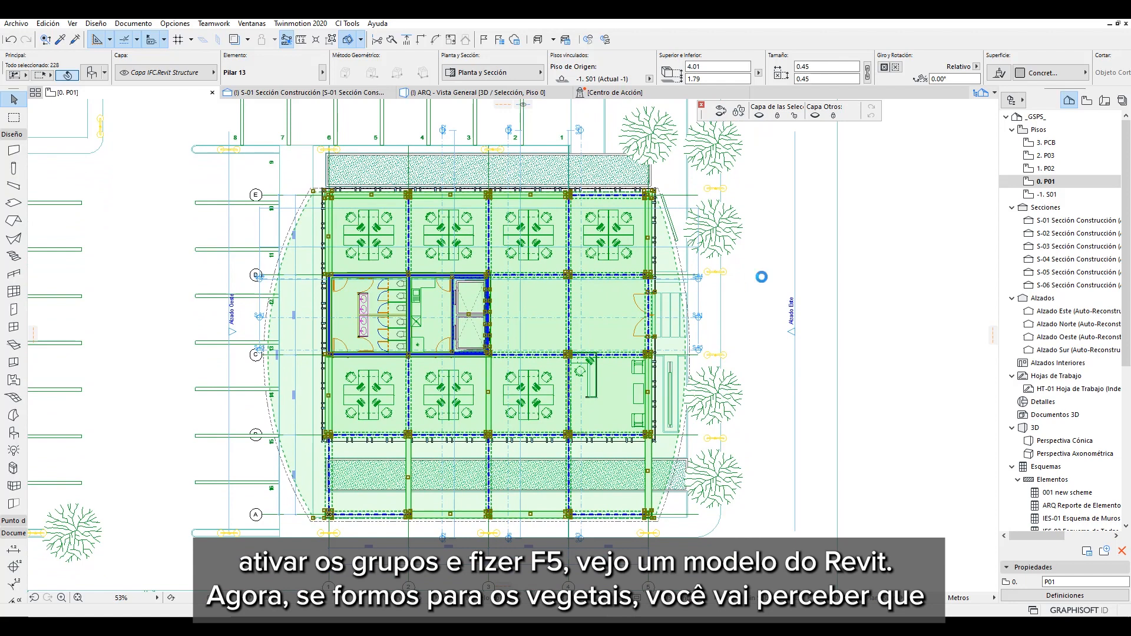
key(ctrl+l)
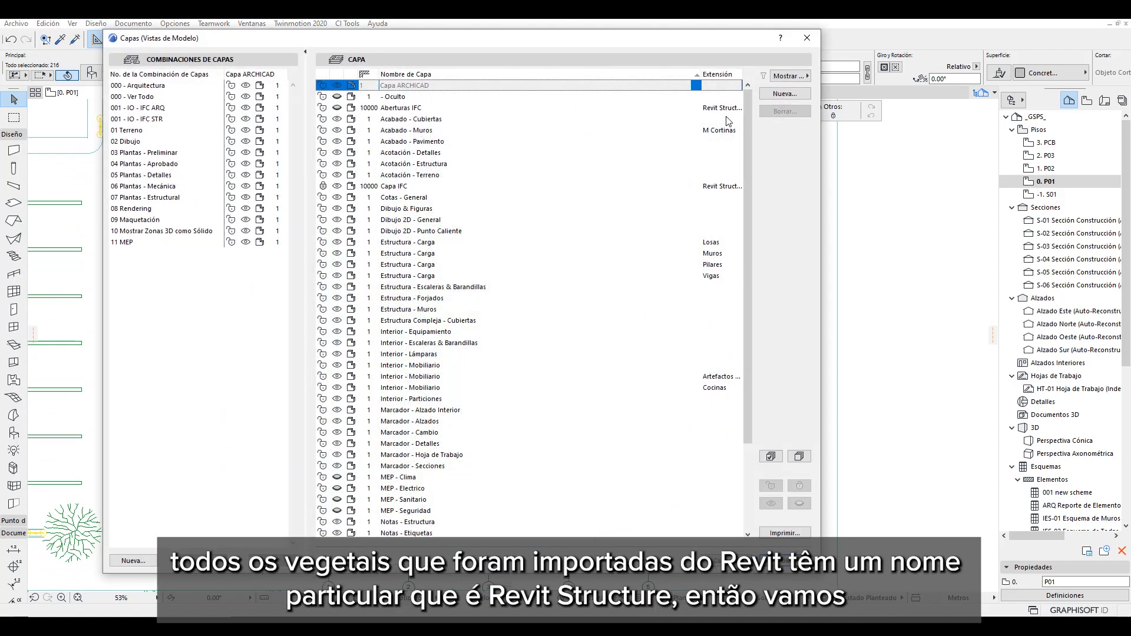
click(720, 75)
drag(748, 259, 752, 409)
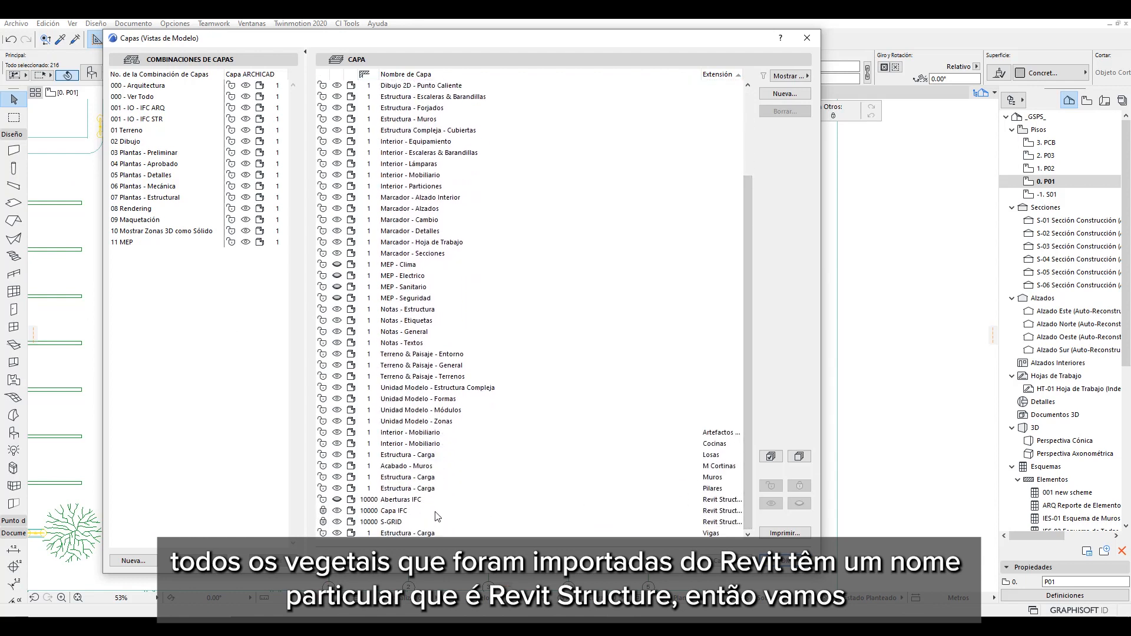
drag(701, 75, 618, 76)
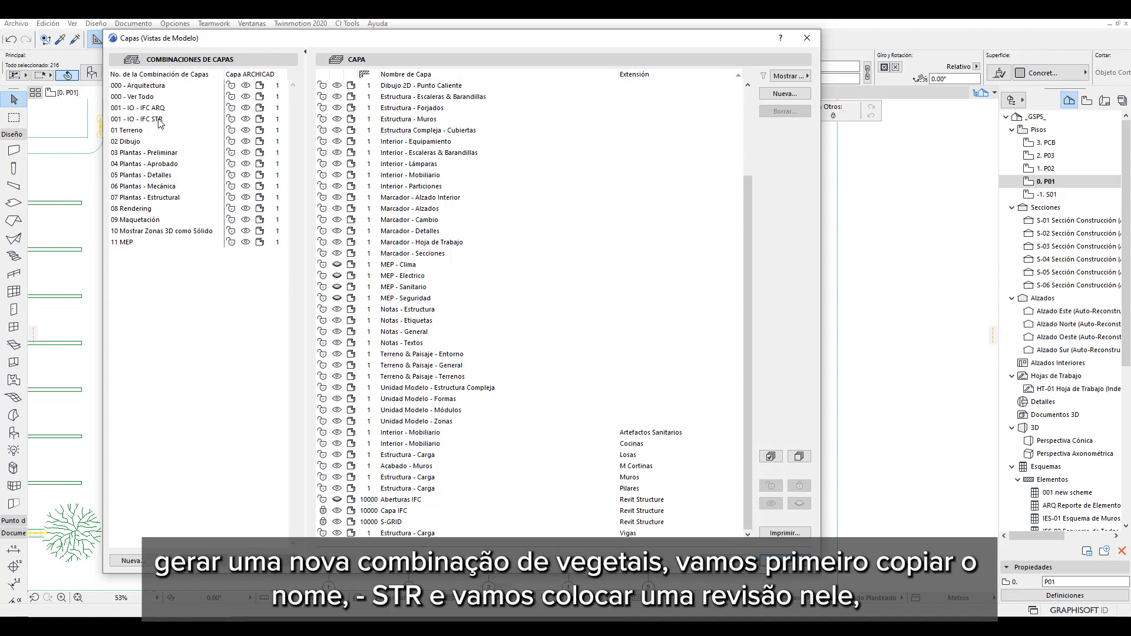
- Create the layer combination 001 - IO - IFC STR - Revision 1 based on 001 - IO - IFC STR
click(161, 120)
click(159, 121)
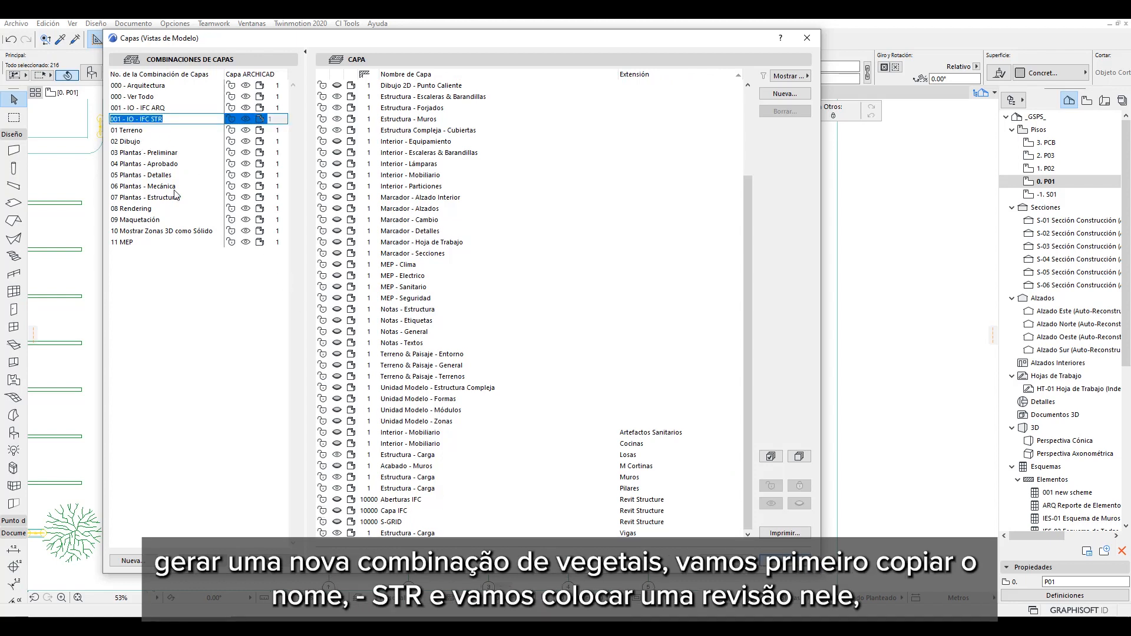
key(ctrl+c)
click(129, 560)
key(ctrl+v)
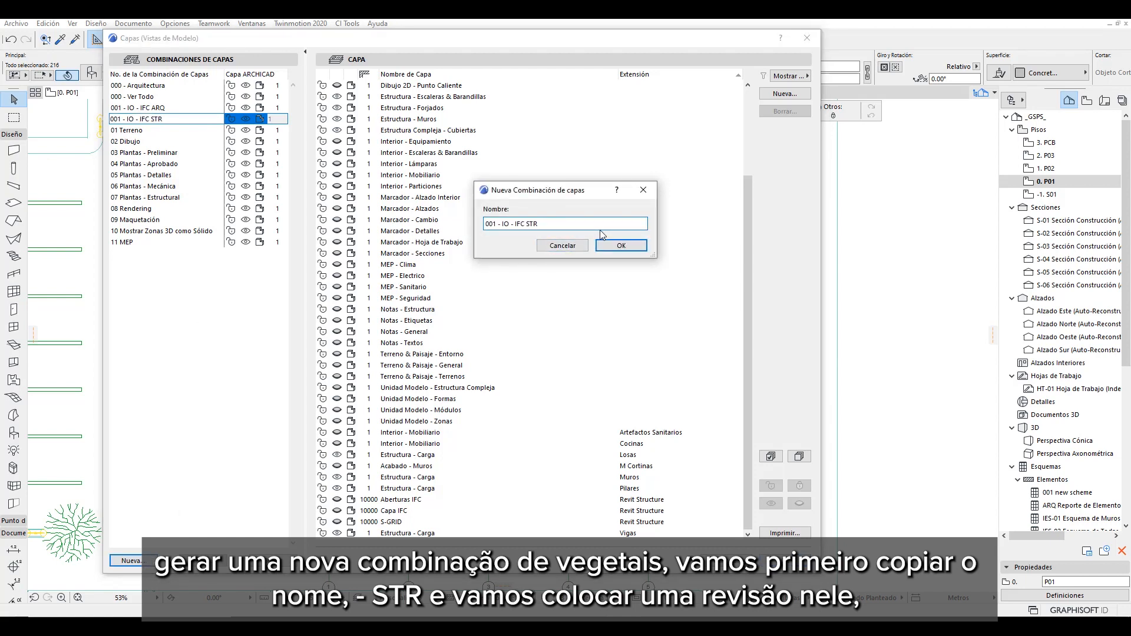
text(- Revision 1)
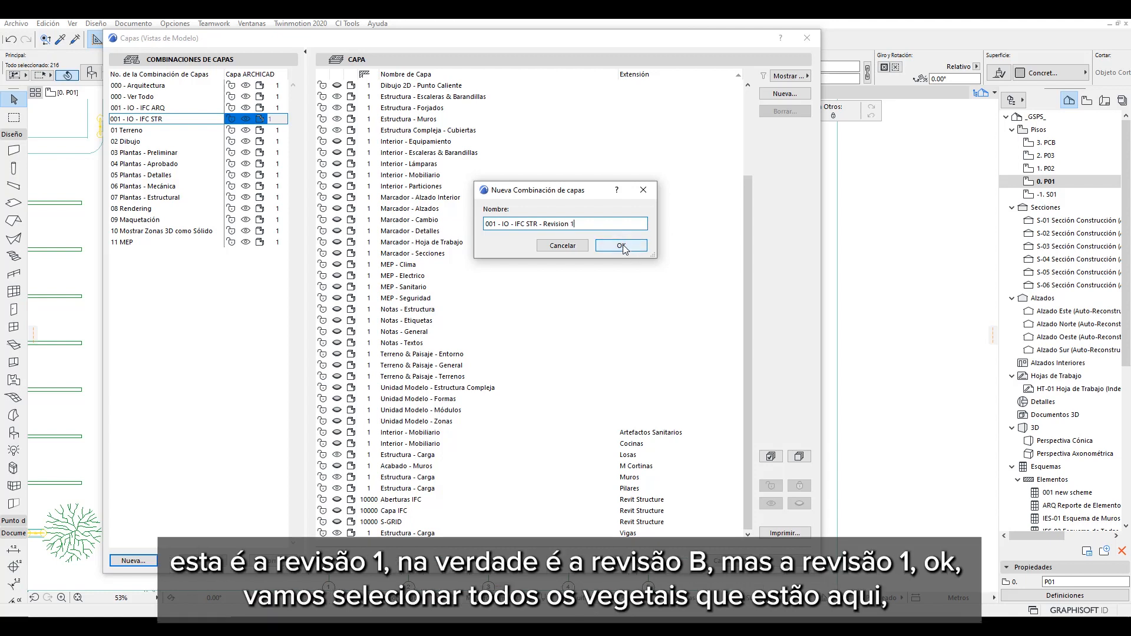
click(622, 247)
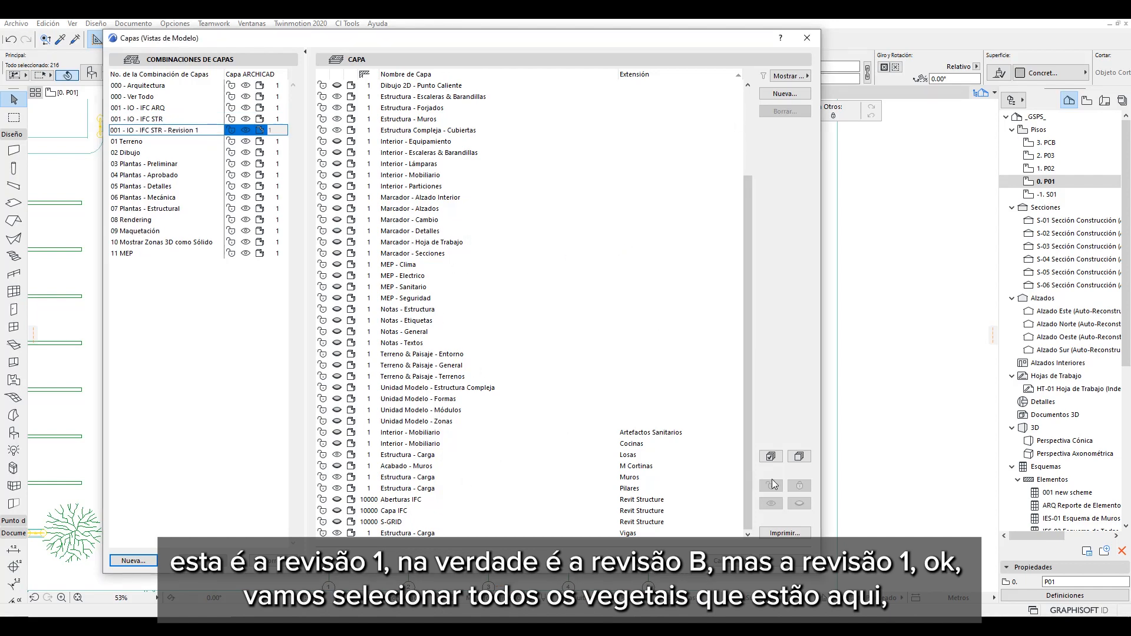
- Hide all layers except Capa IFC, S-GRID and Unidad Modelo - Módulos, and apply the layer settings to the plan
key(ctrl+a)
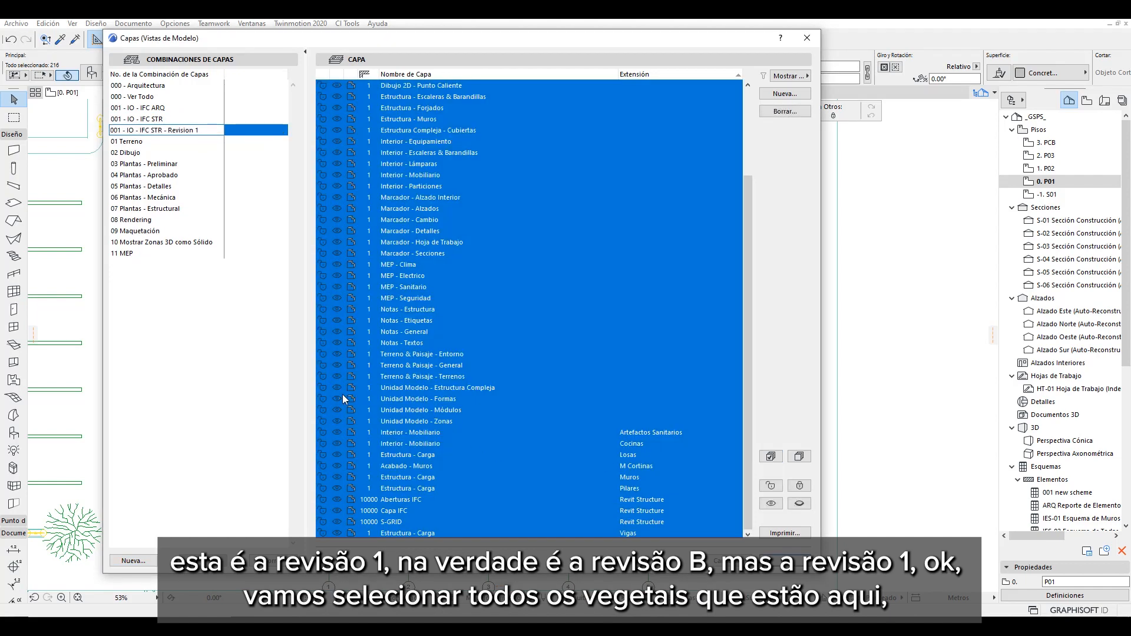
click(799, 456)
click(337, 511)
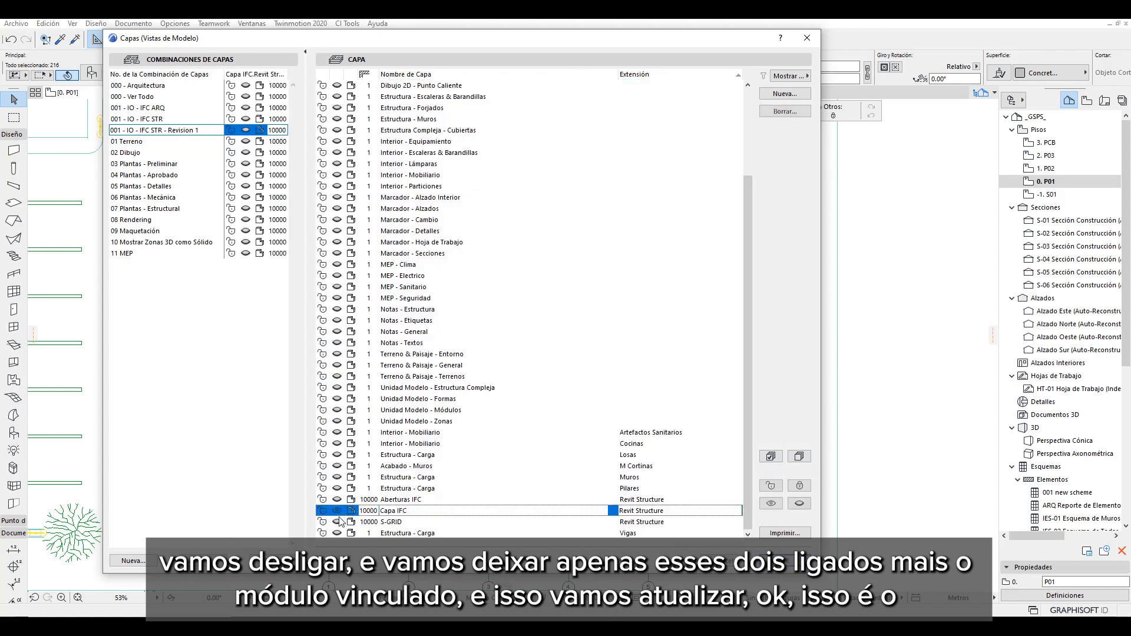
click(337, 522)
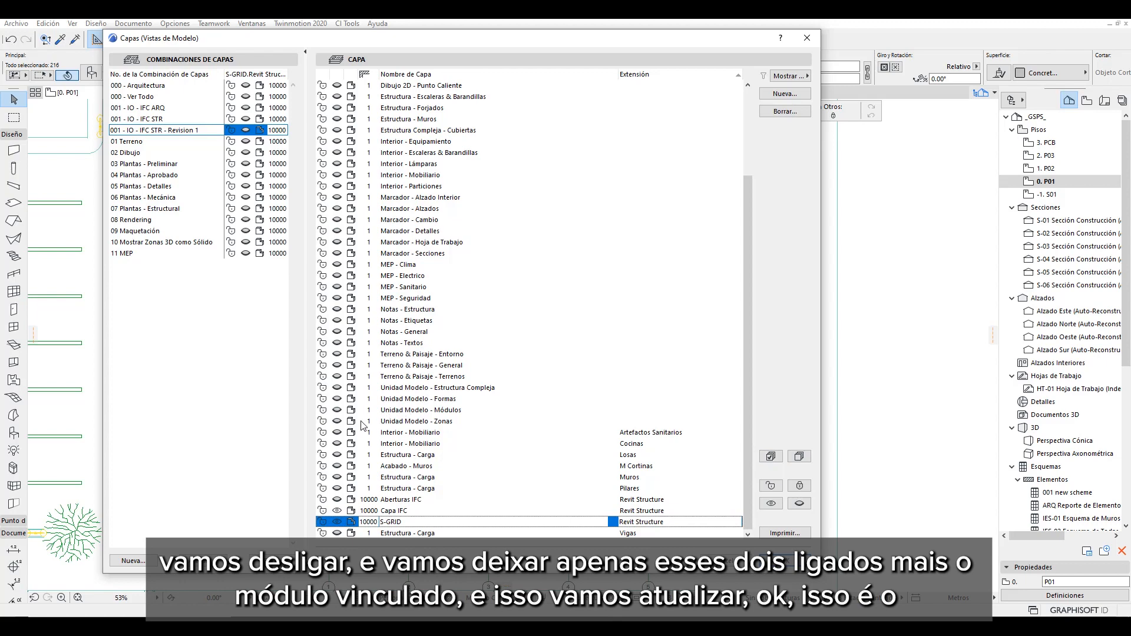
click(344, 410)
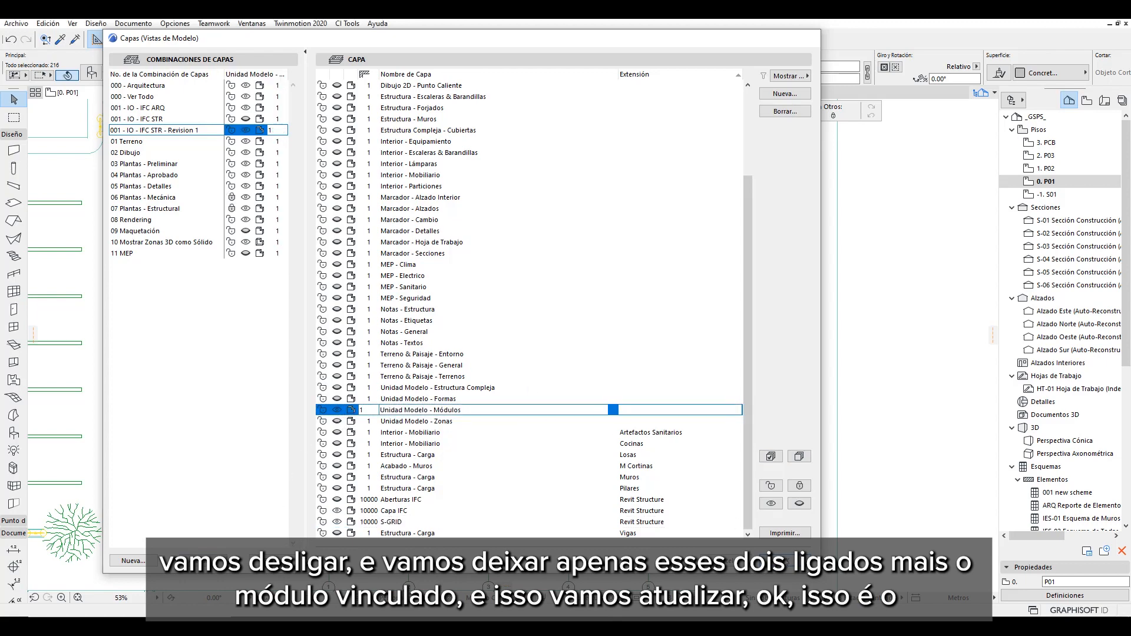
click(772, 556)
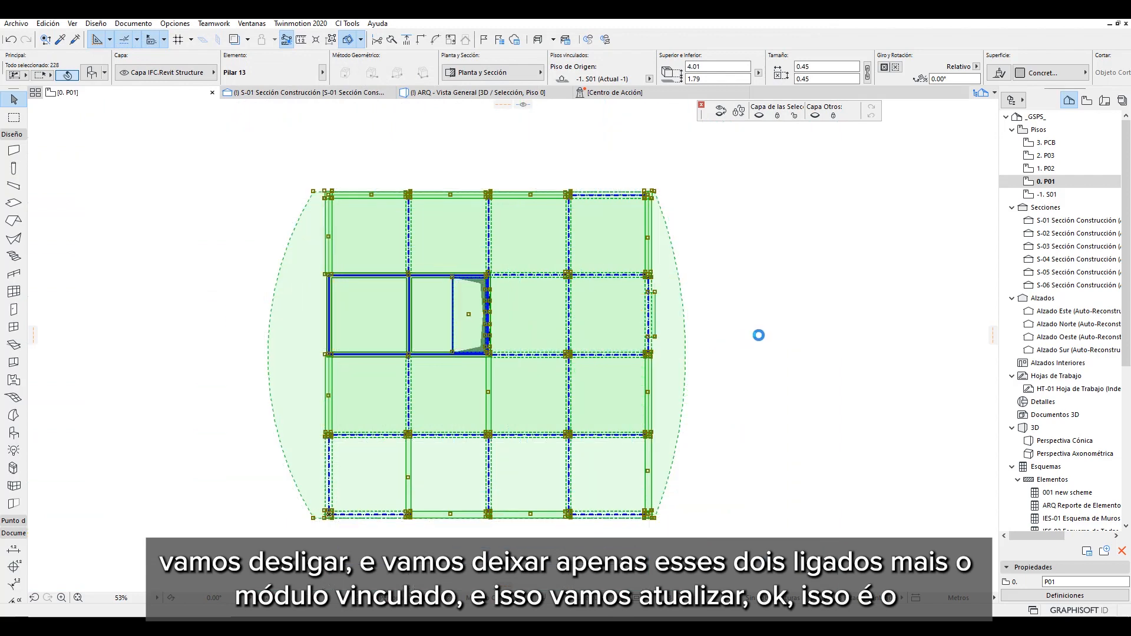
click(753, 351)
mouse_move(742, 375)
middle_down()
mouse_move(791, 341)
mouse_move(758, 358)
mouse_move(760, 368)
middle_up()
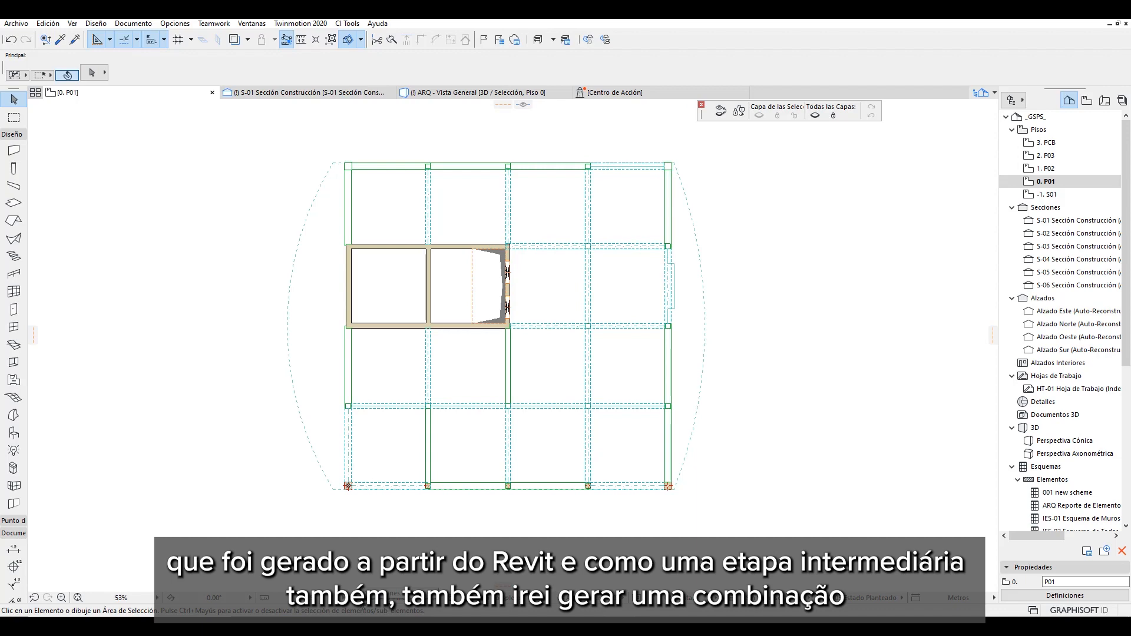
- Create the layer combination 001 - IO - IFC STR - Revision 1 - 3D based on 001 - IO - IFC STR - Revision 1
click(360, 601)
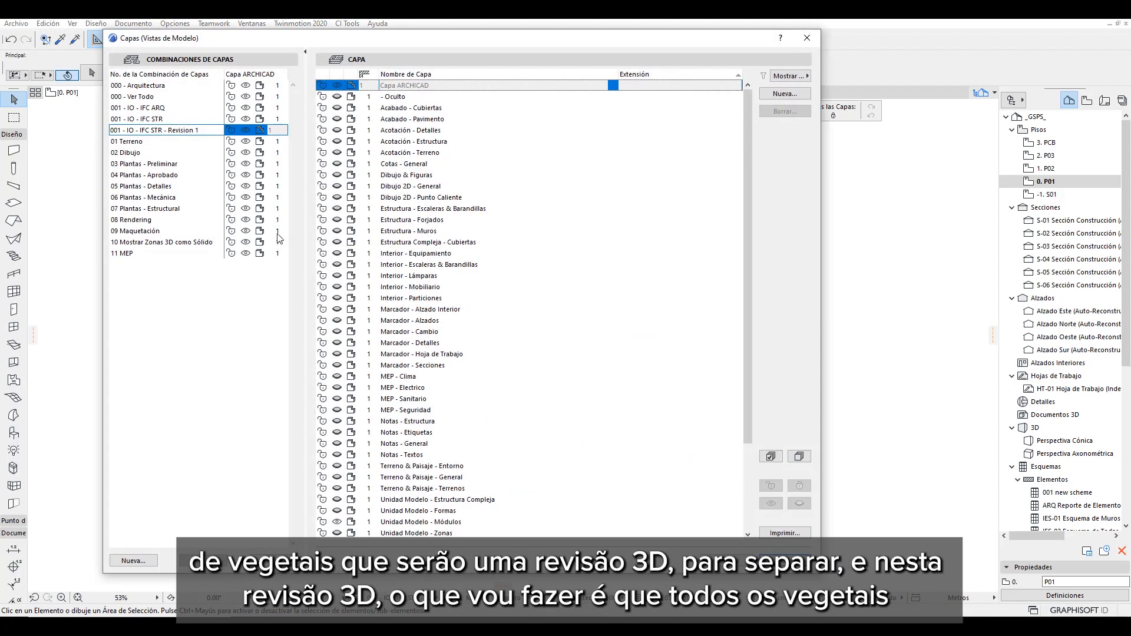
drag(206, 132, 111, 131)
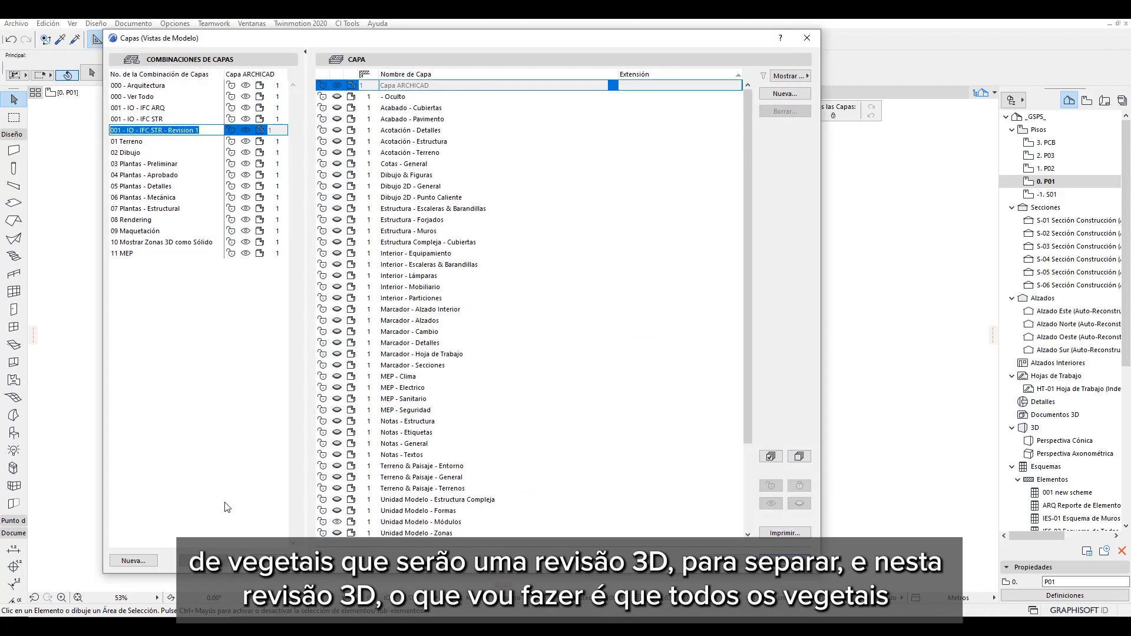
click(145, 560)
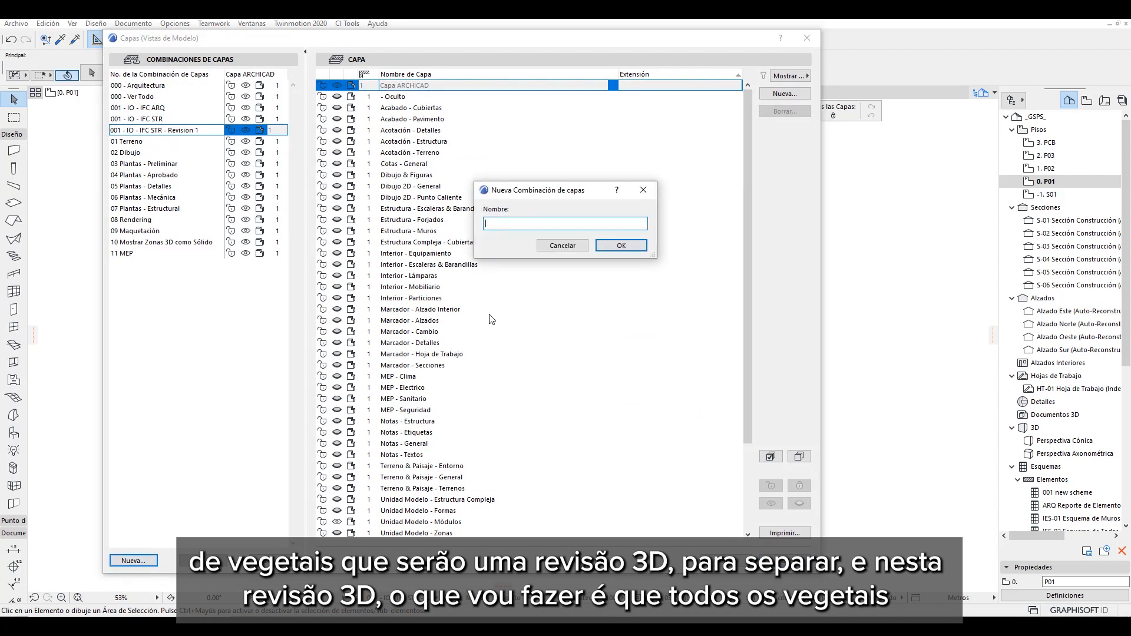
key(ctrl+v)
click(622, 245)
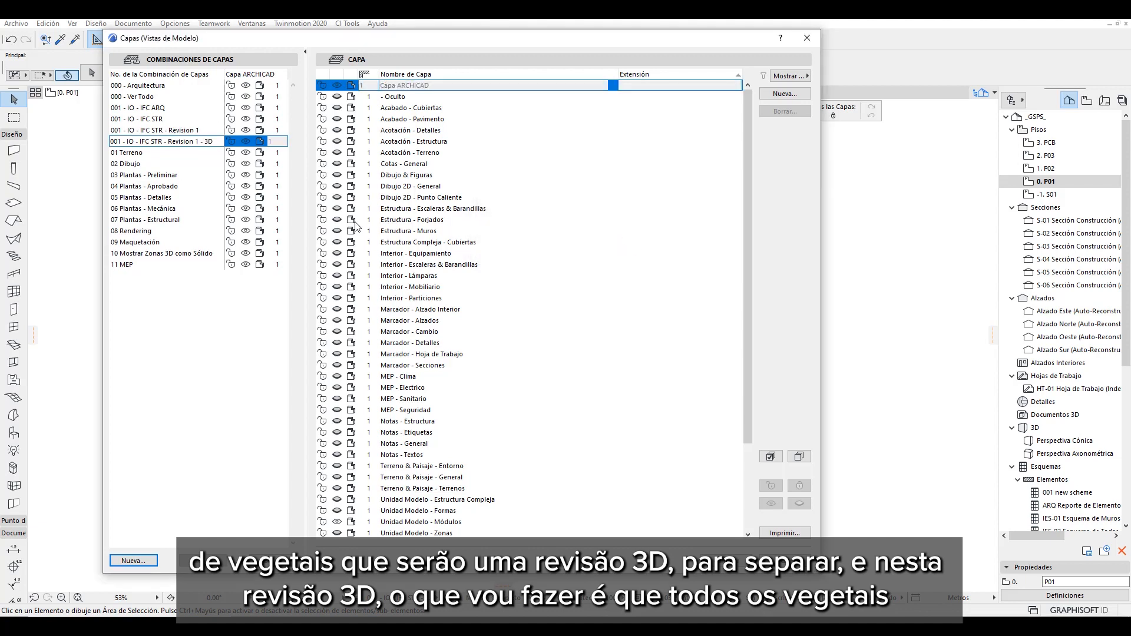
- Make all layers visible in wireframe, hide the Aberturas IFC layer, and apply the layer settings to the plan
click(773, 456)
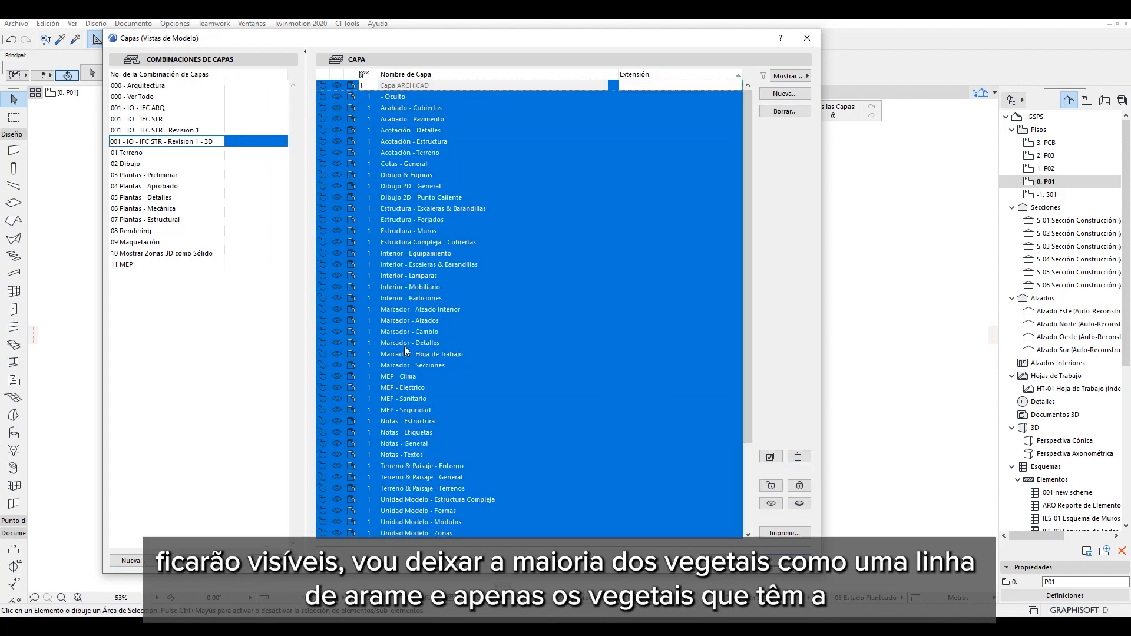
click(352, 365)
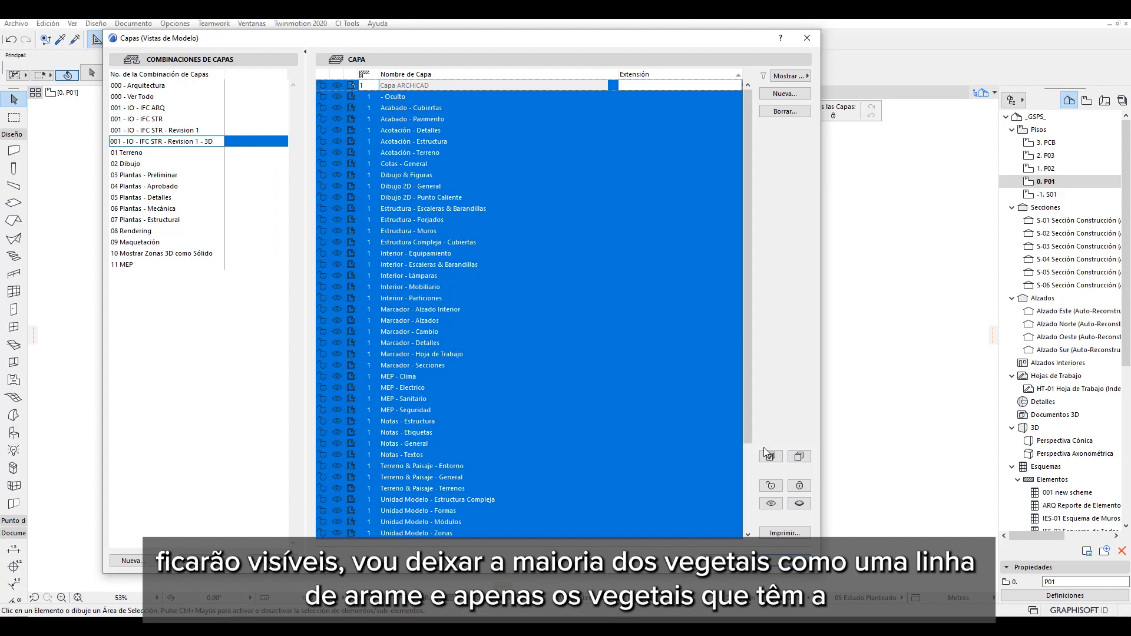
click(799, 456)
scroll(532, 424, down, 3)
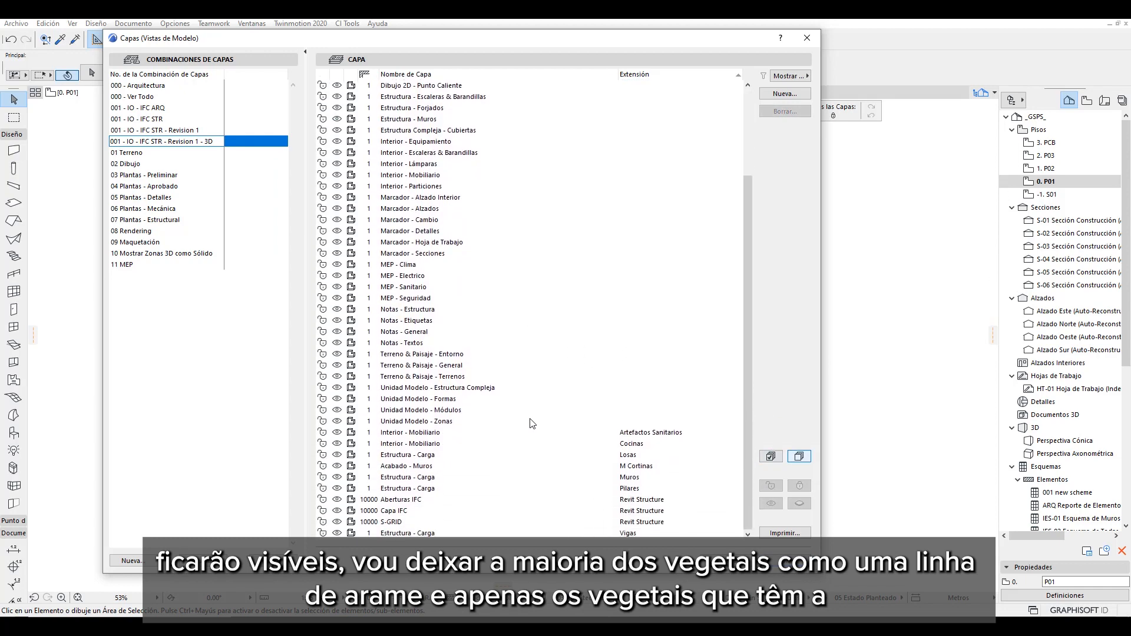
click(347, 500)
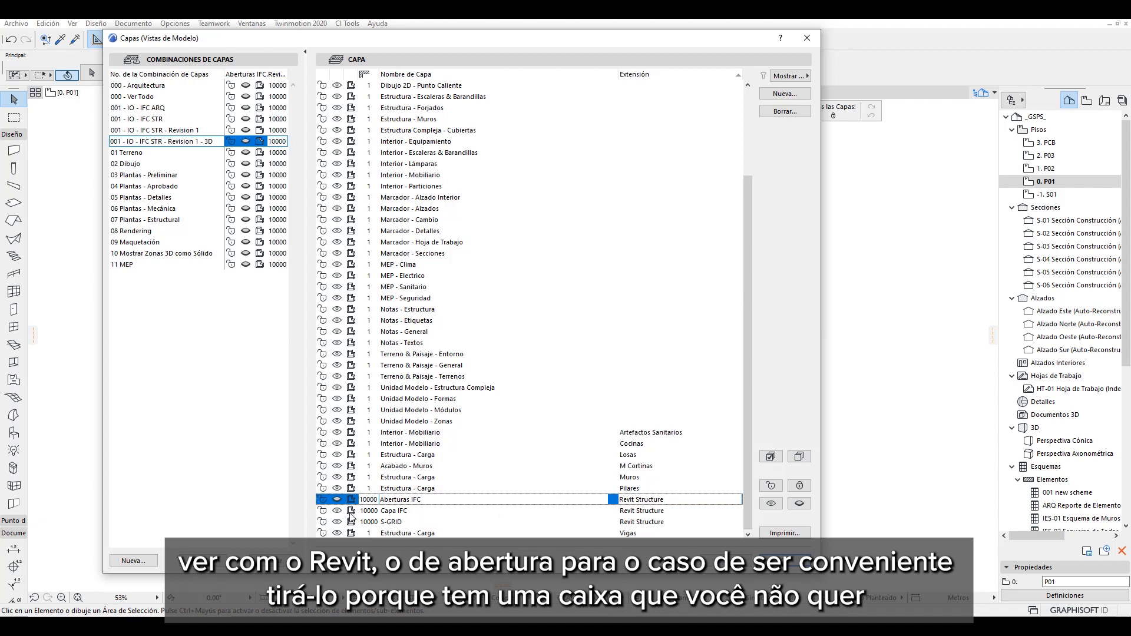
key(Down)
key(Down)
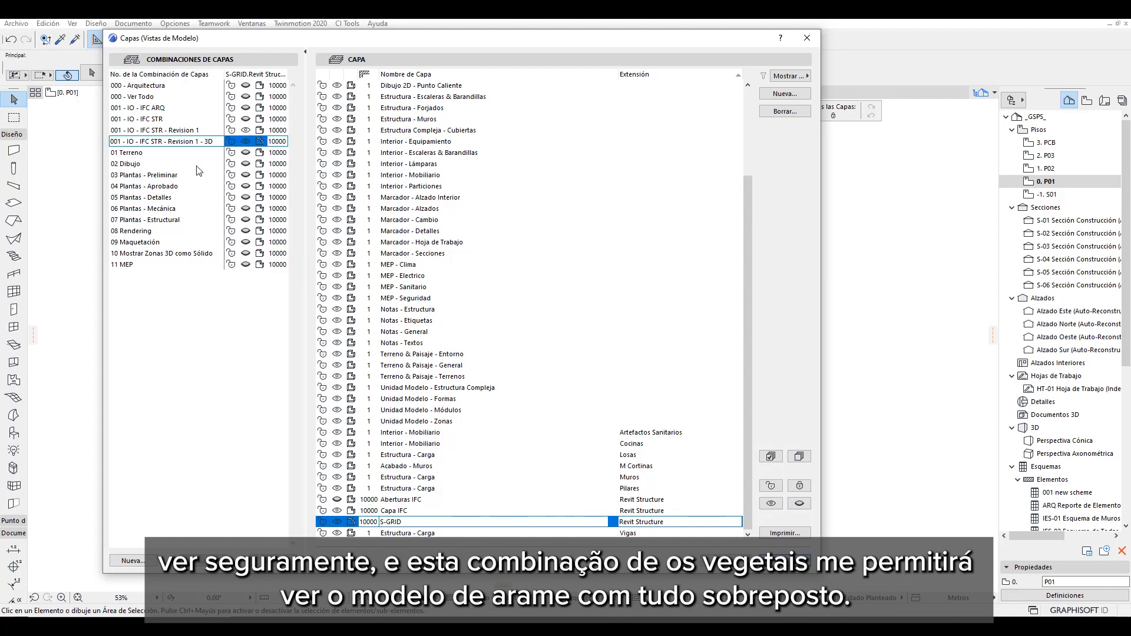
key(Return)
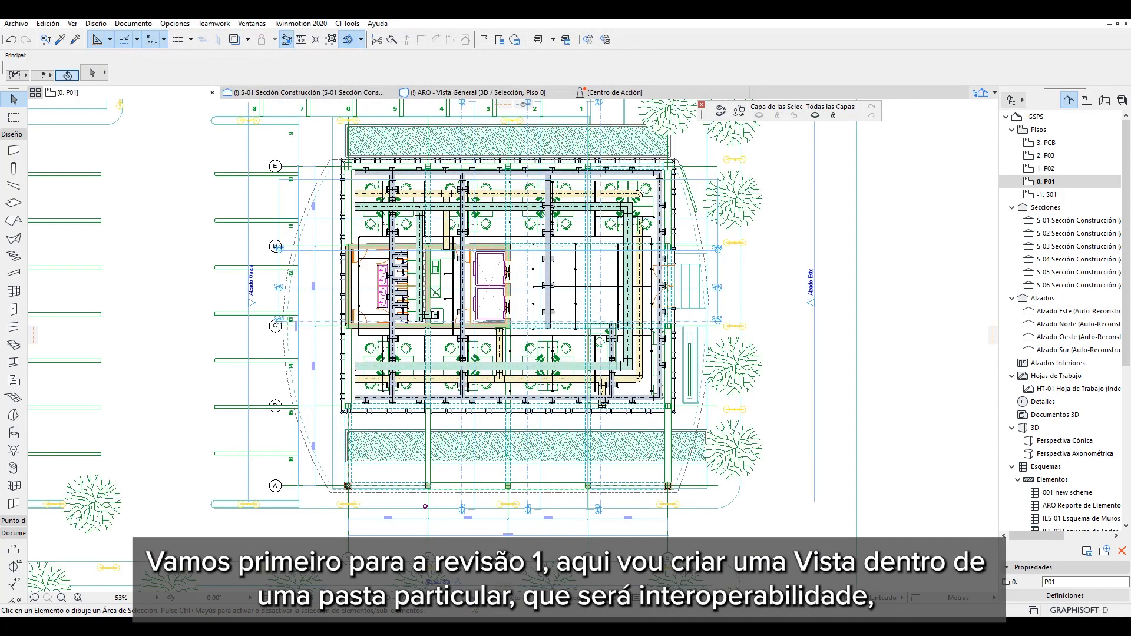
- Switch the plan to layer combination 001 - IO - IFC STR - Revision 1 and create the View Map folder IO - Revision Modelo STR
click(436, 604)
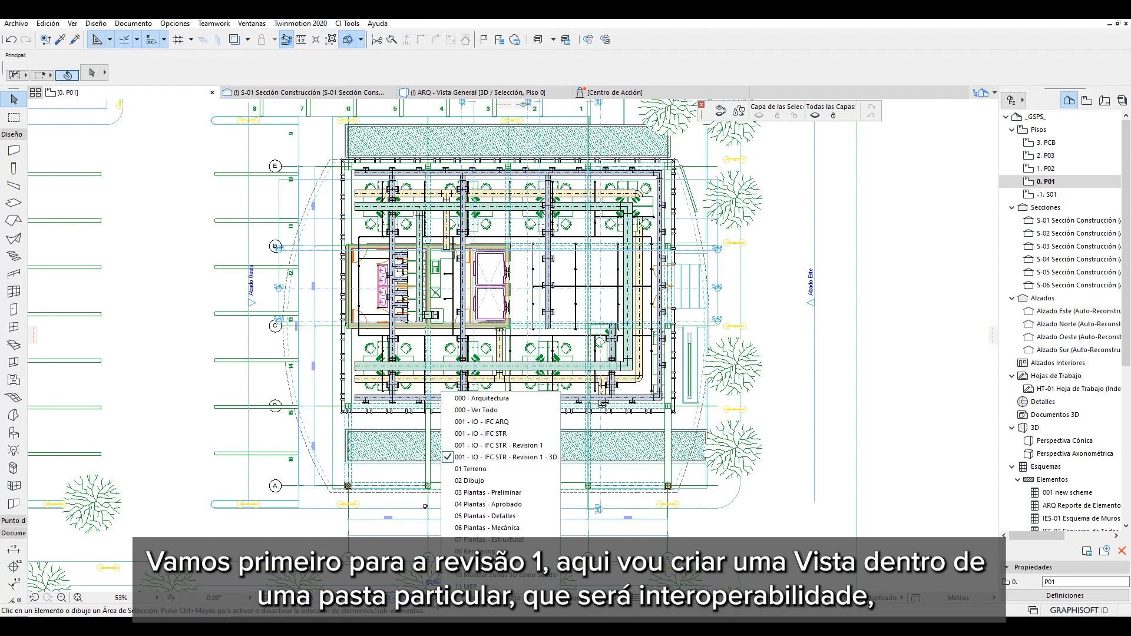
click(517, 446)
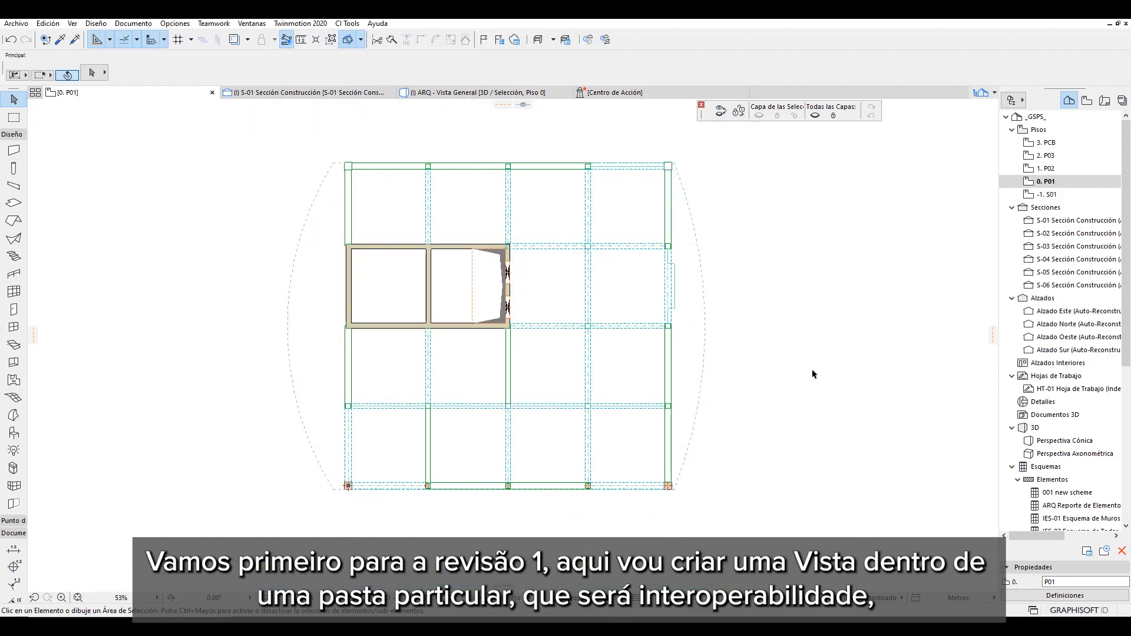
click(1087, 100)
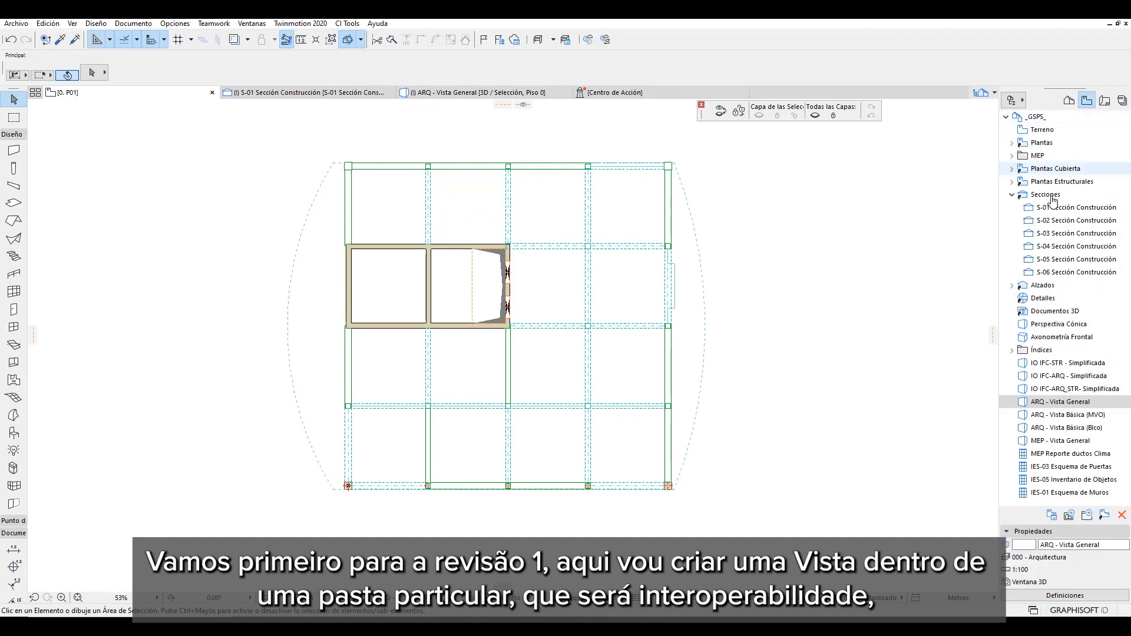
click(1011, 195)
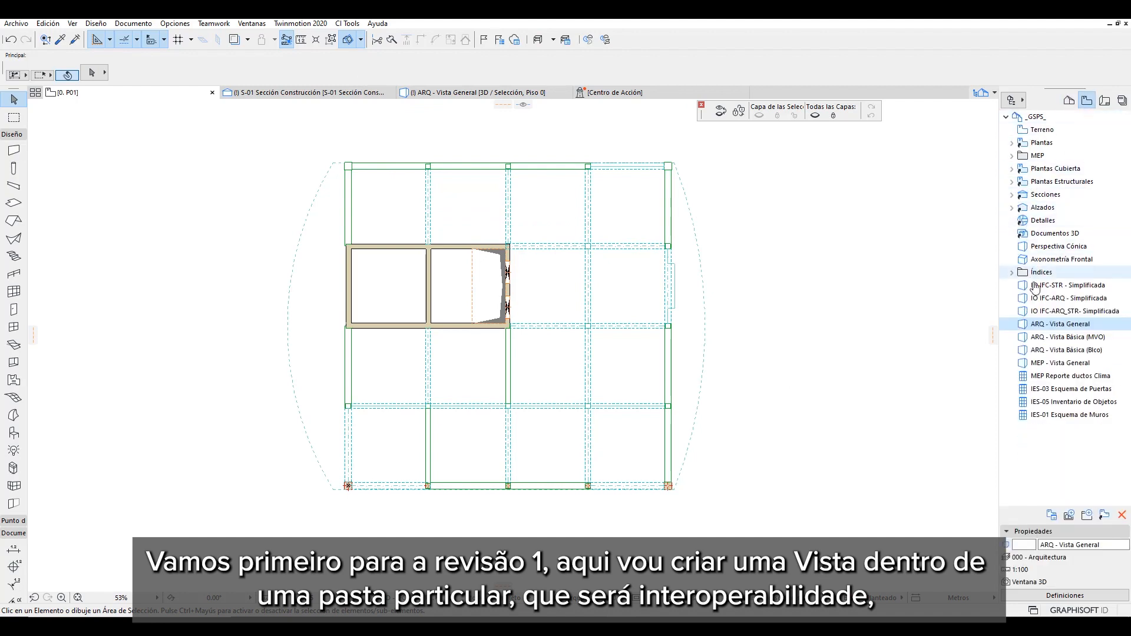
click(1087, 516)
text(IO)
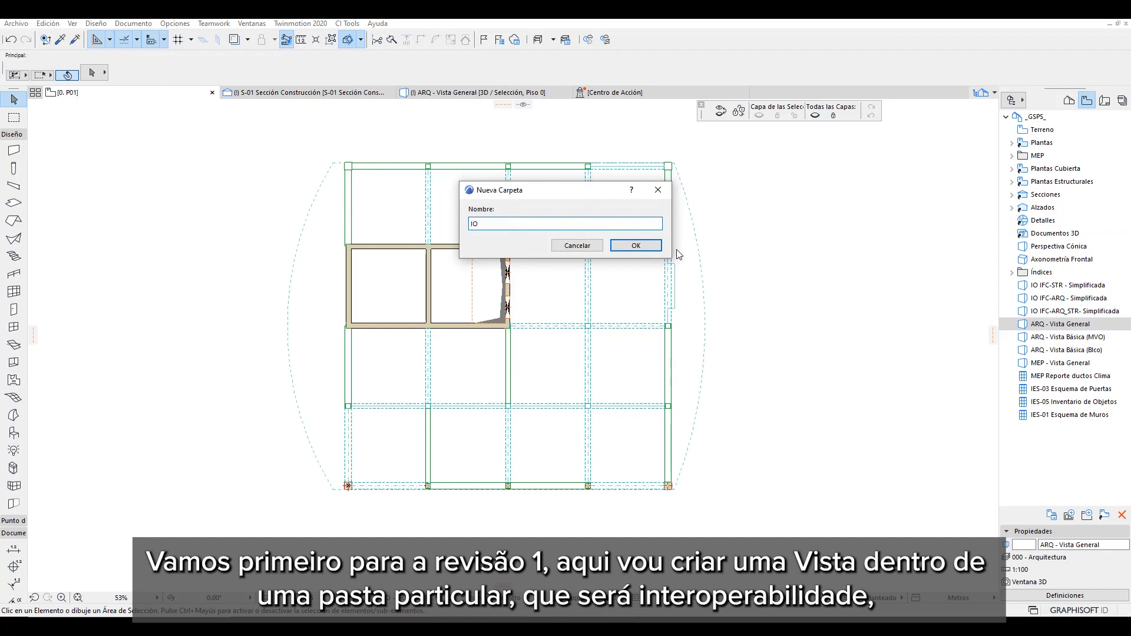
text( - Revision Modelo STR)
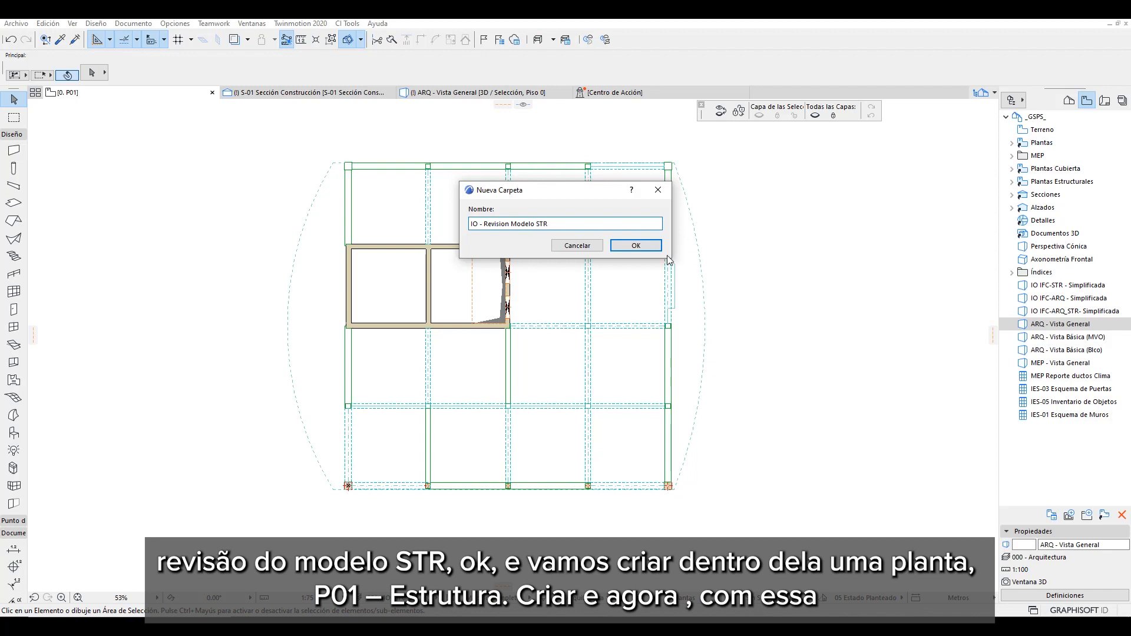
click(636, 245)
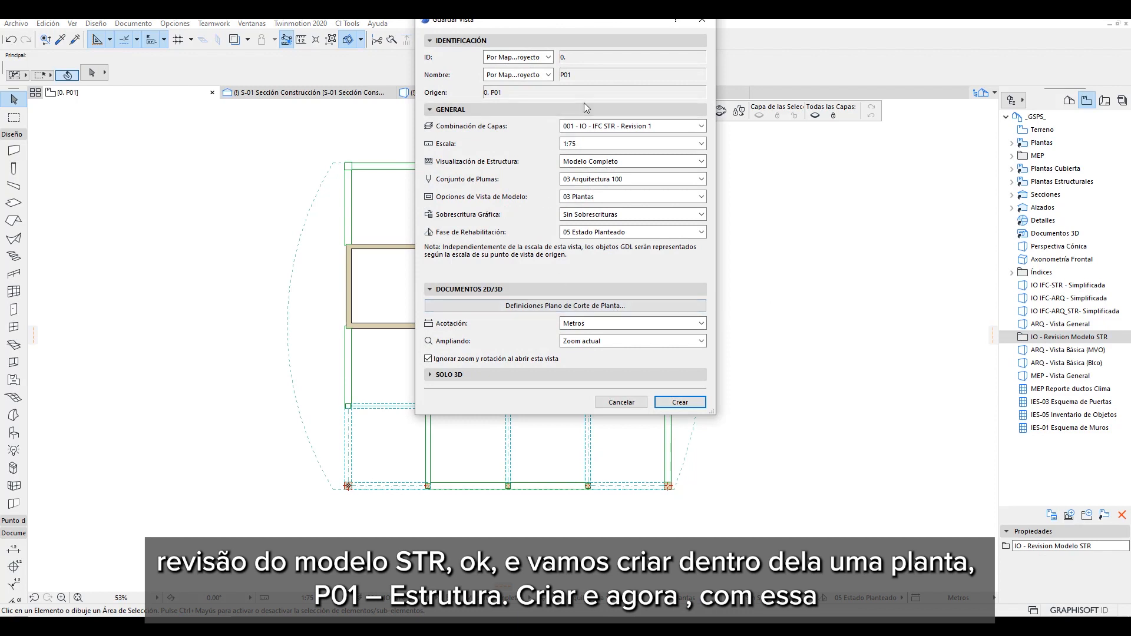
- Save the current floor plan as a view with the custom name P01 - STR in the IO - Revision Modelo STR folder
click(549, 74)
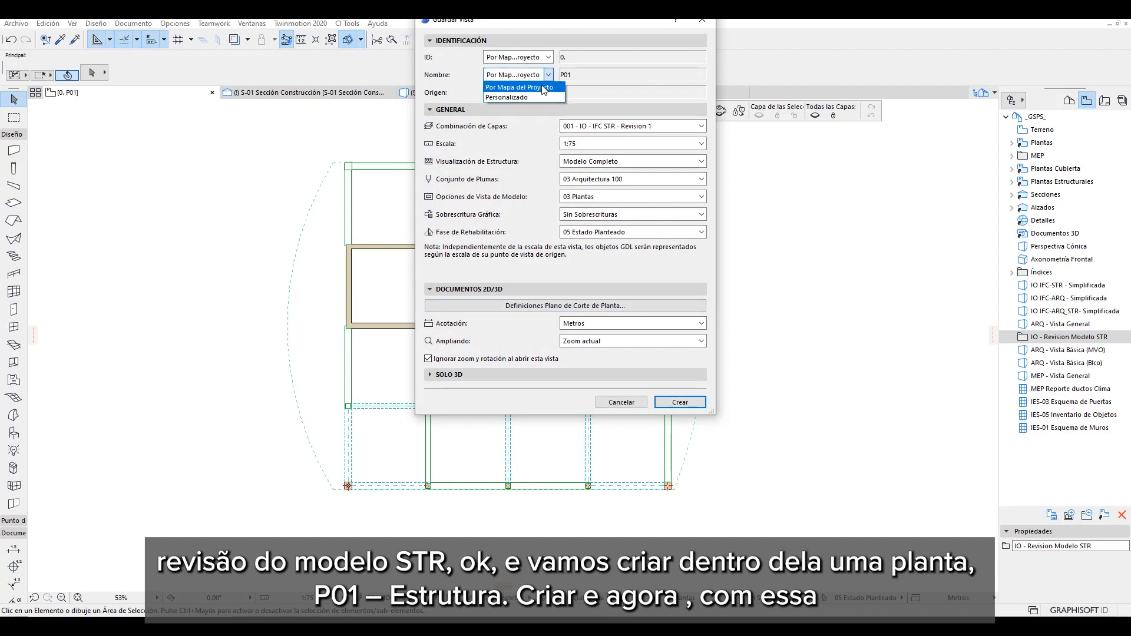
click(537, 96)
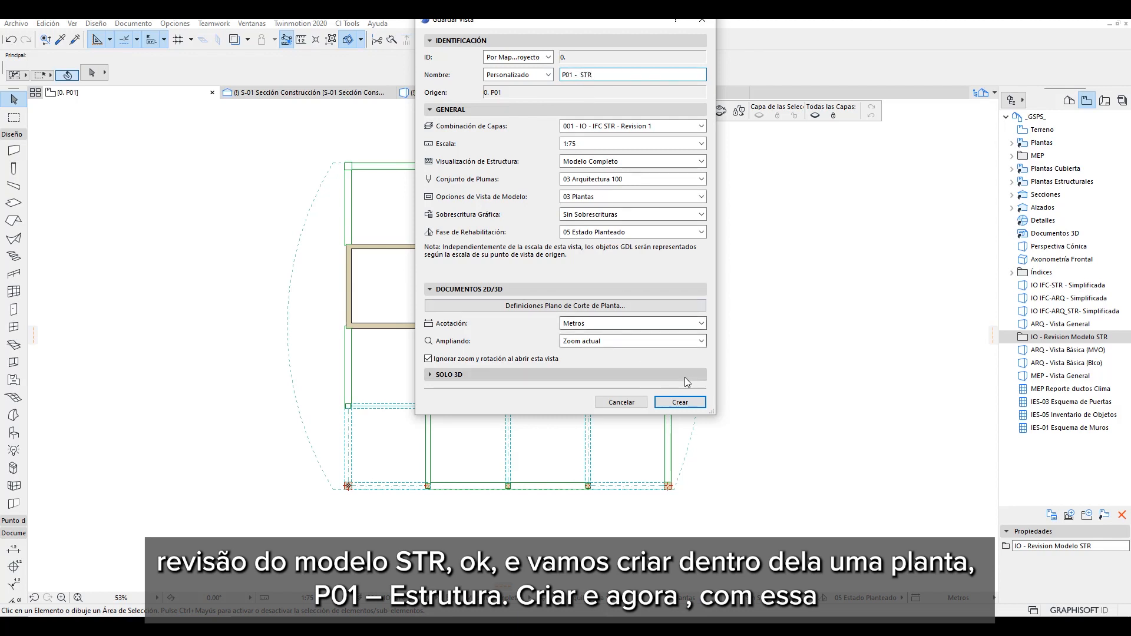
click(680, 402)
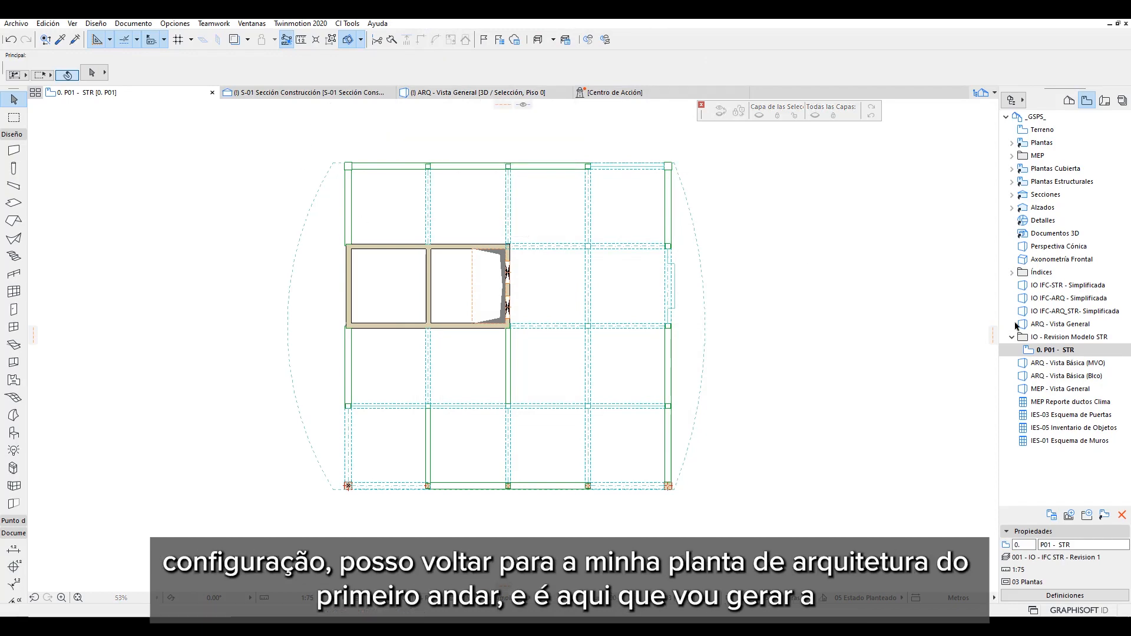
- Open the architectural view 0. P01 - Primer Piso, glance at the second floor, and check the layer combination of the first-floor plan
click(1014, 144)
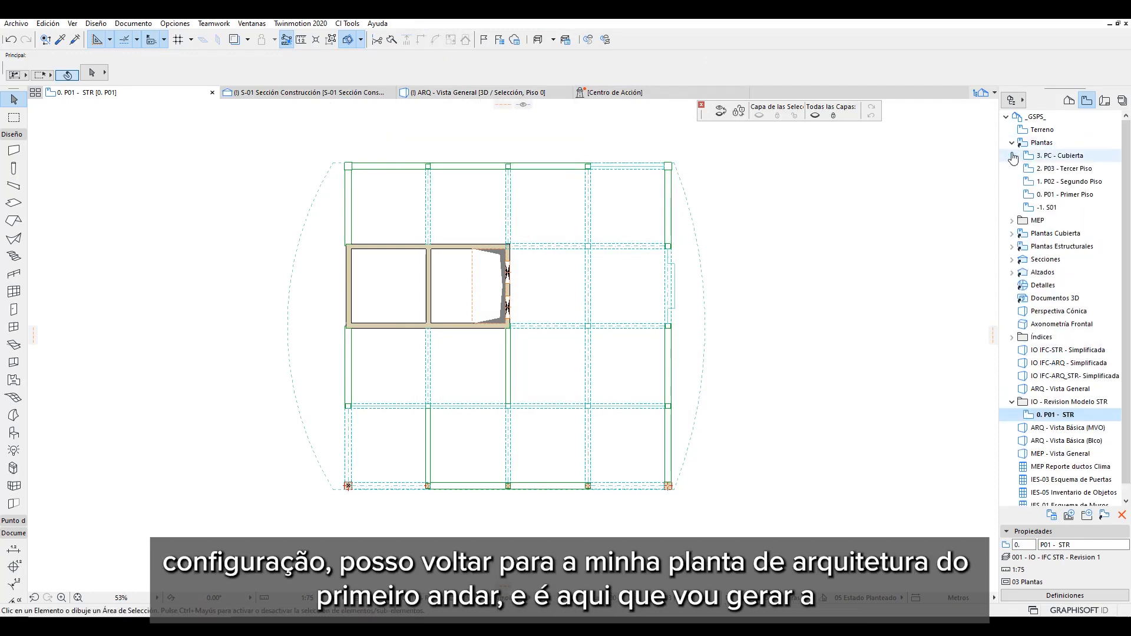
double_click(1028, 195)
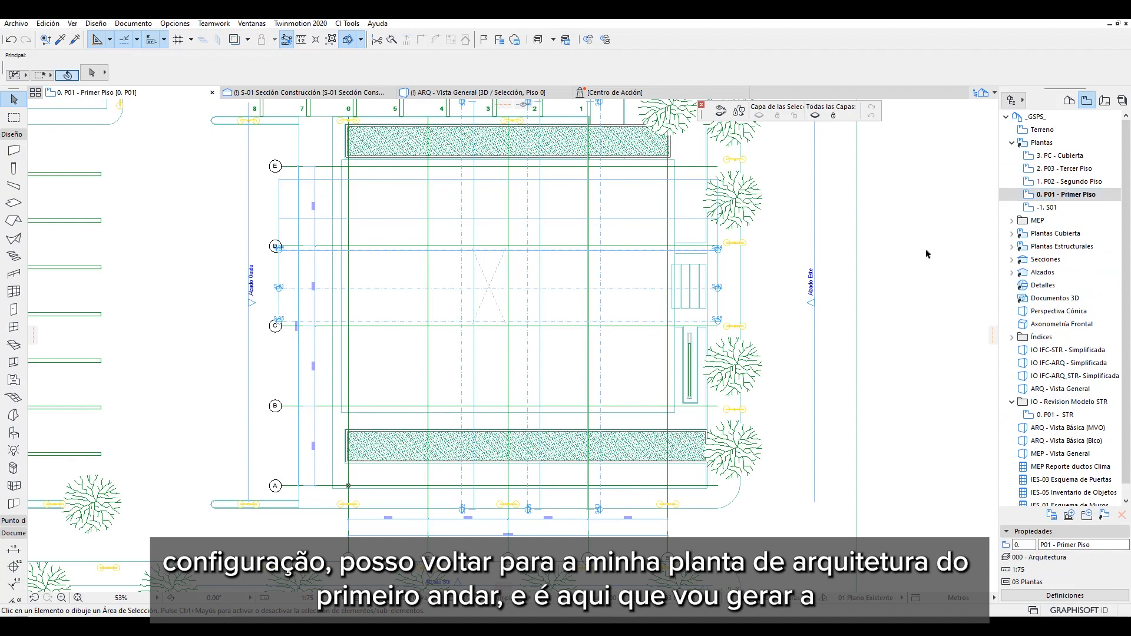
scroll(782, 260, down, 2)
middle_drag(775, 260, 732, 313)
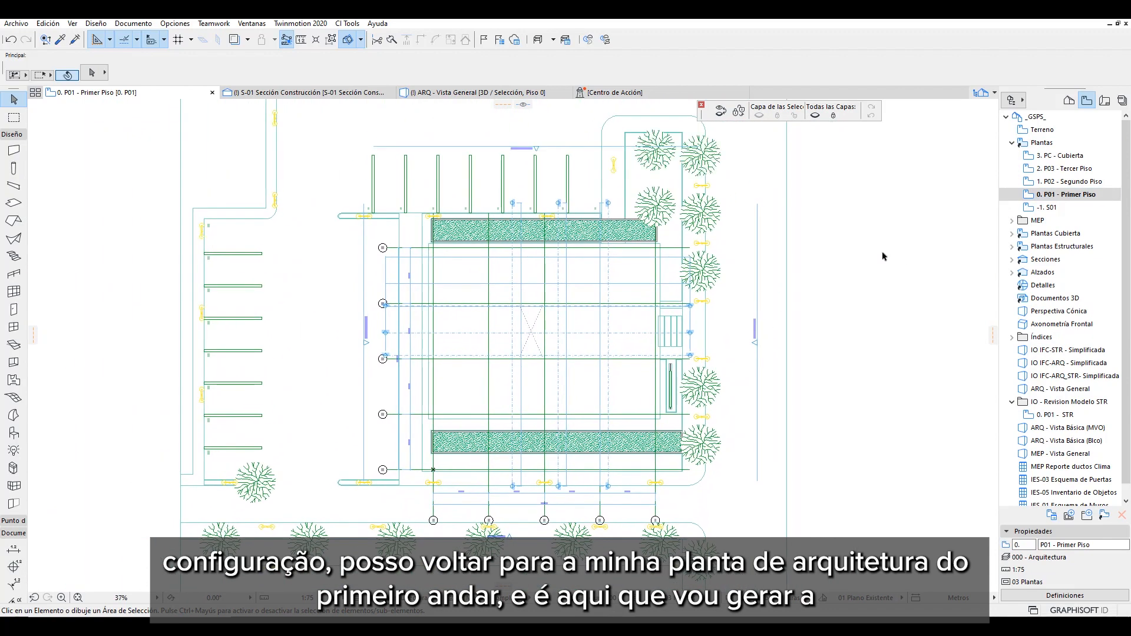
key(ctrl+Up)
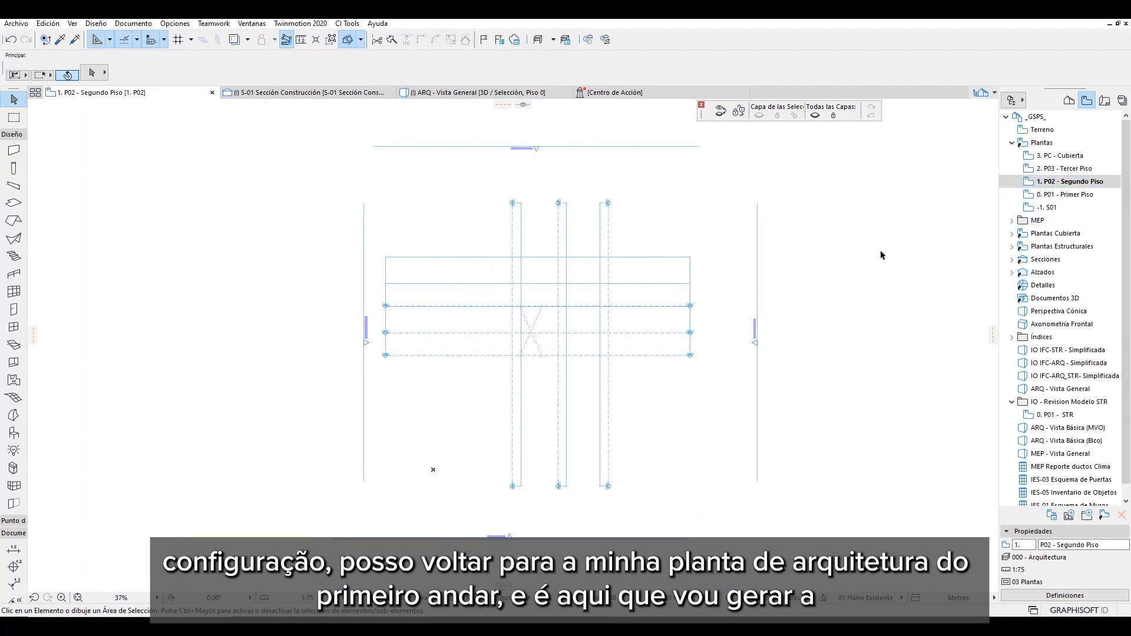
key(ctrl+Down)
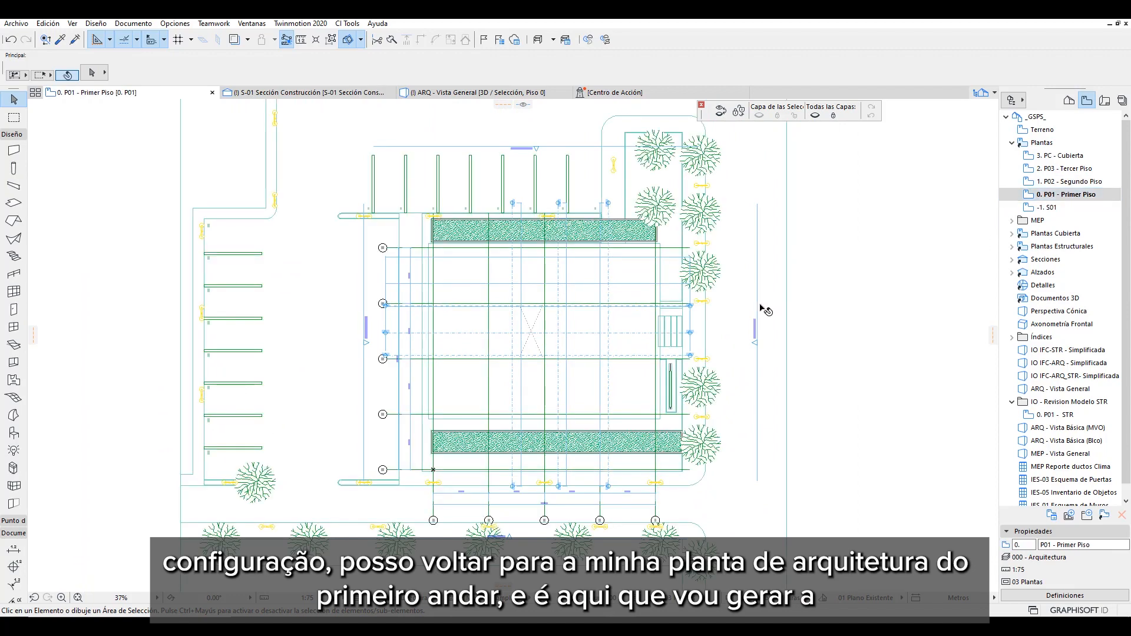
scroll(522, 321, up, 1)
middle_drag(522, 320, 441, 303)
click(472, 598)
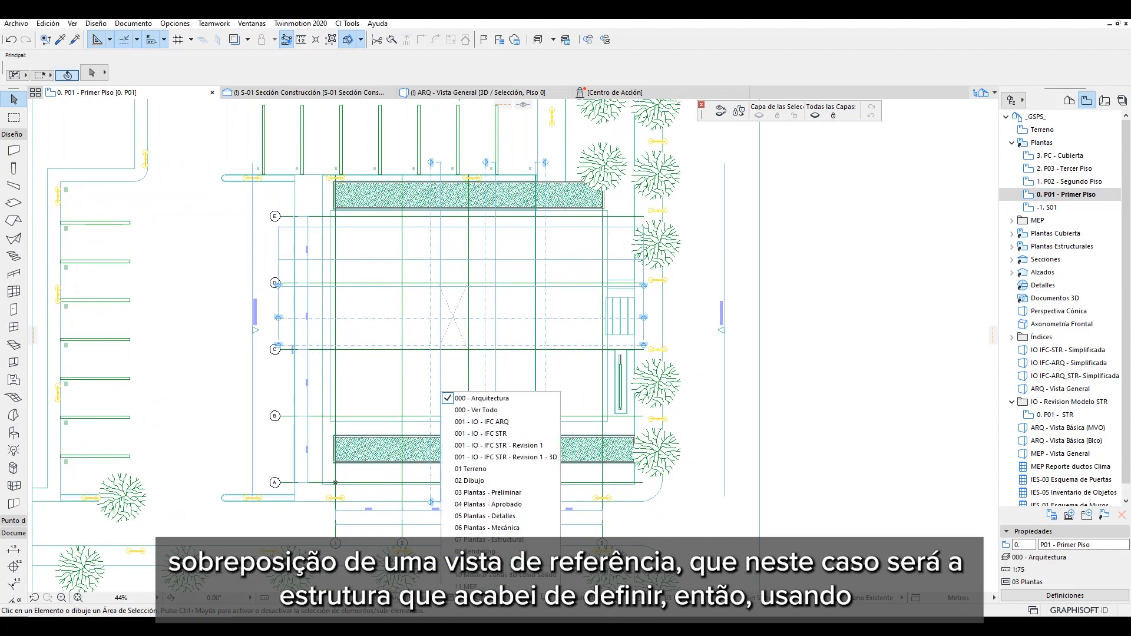
click(703, 331)
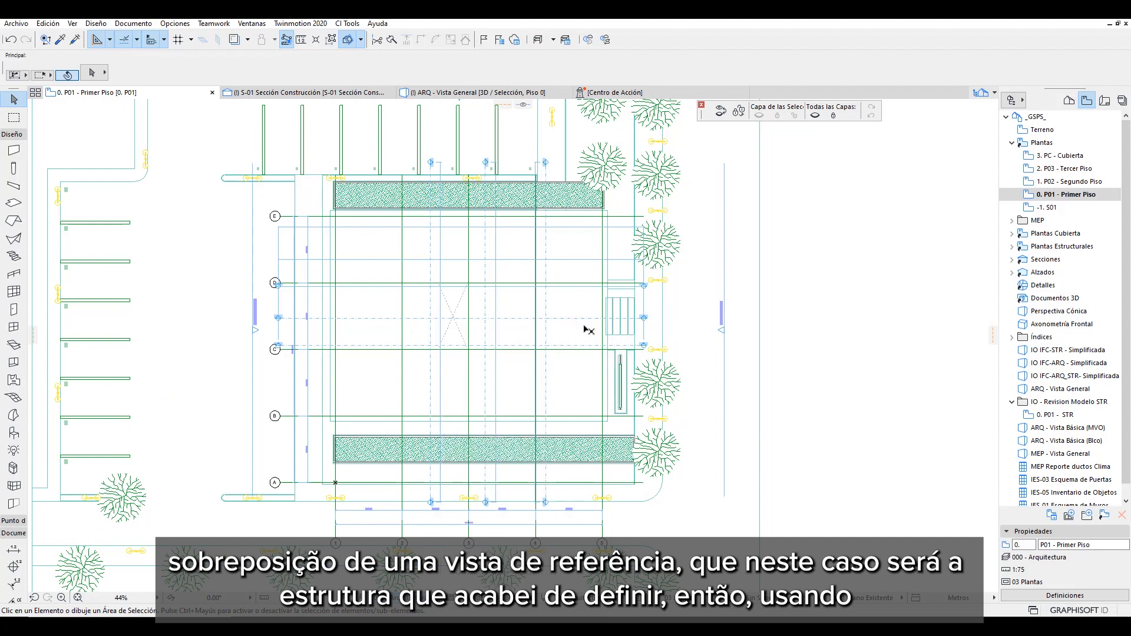
- Choose the saved view 0. P01 - STR as the trace reference for the first-floor plan and show the reference splitter
click(251, 41)
mouse_move(282, 59)
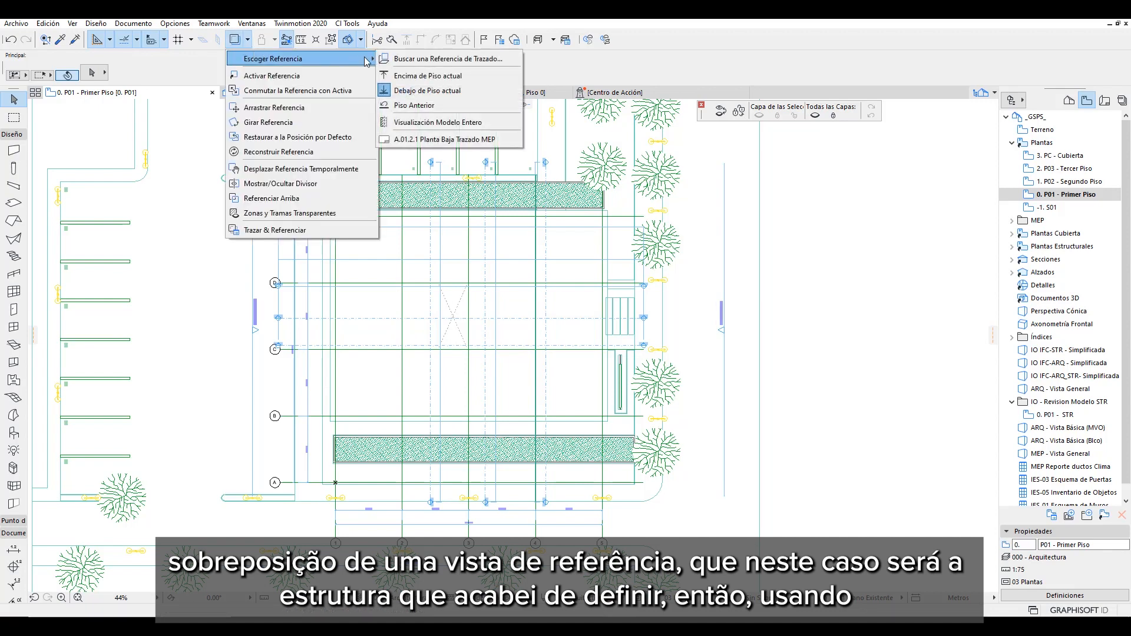
click(415, 59)
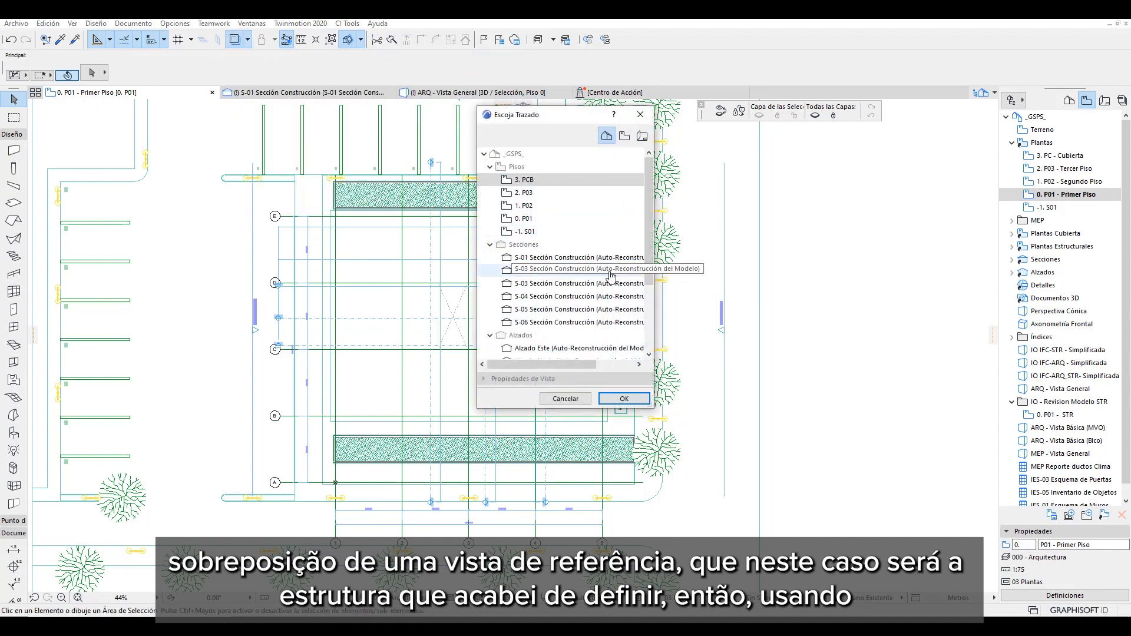
click(624, 136)
scroll(595, 304, down, 2)
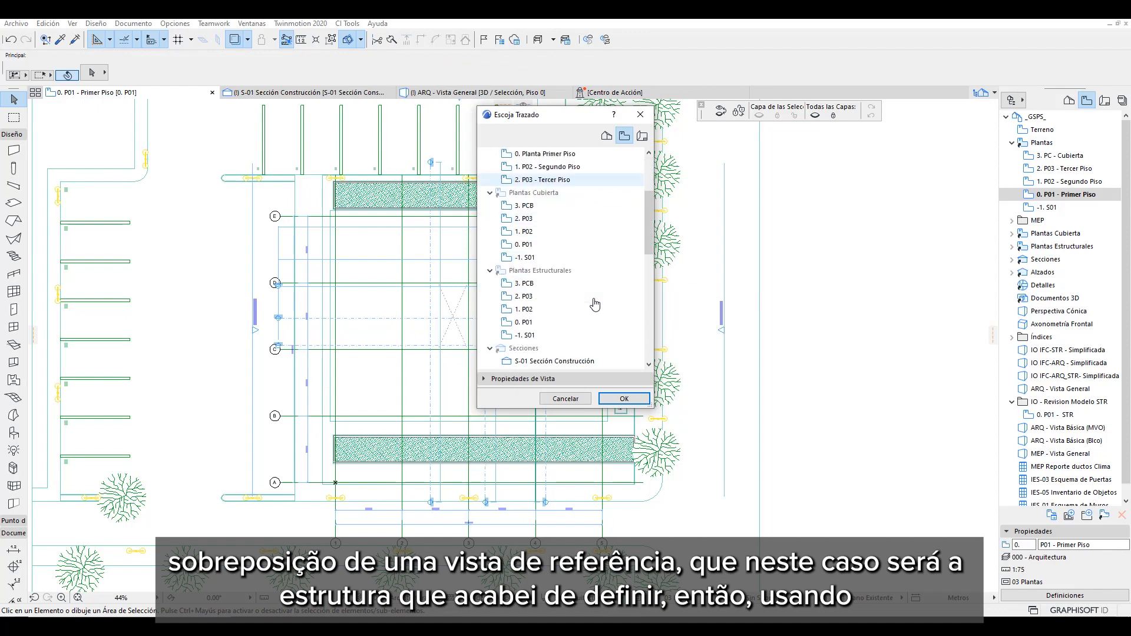
scroll(595, 304, down, 7)
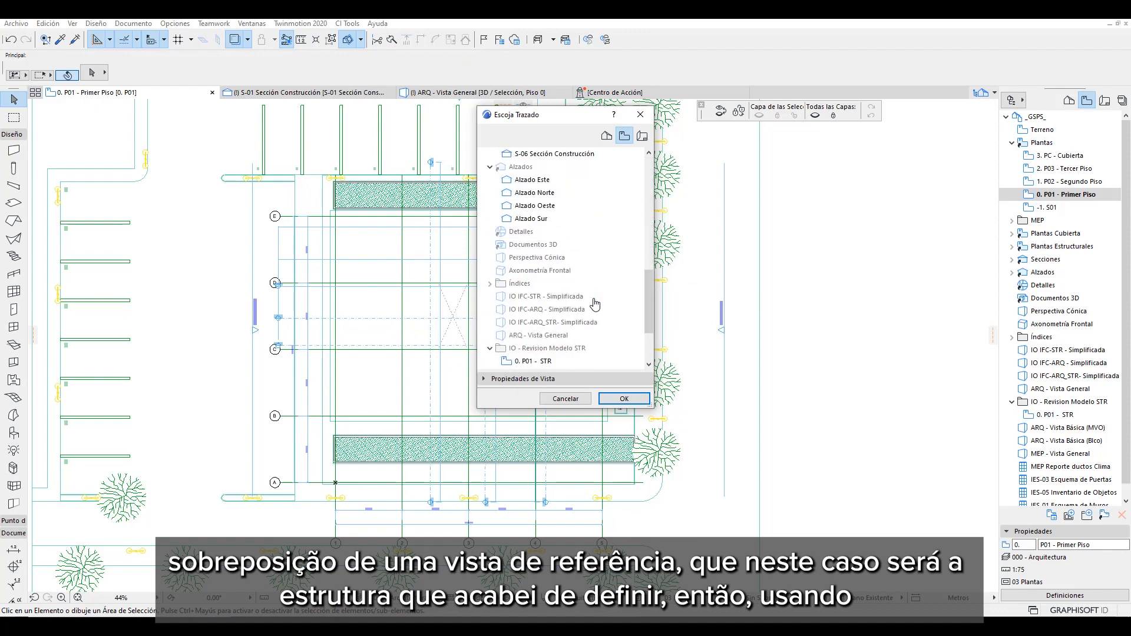
click(548, 322)
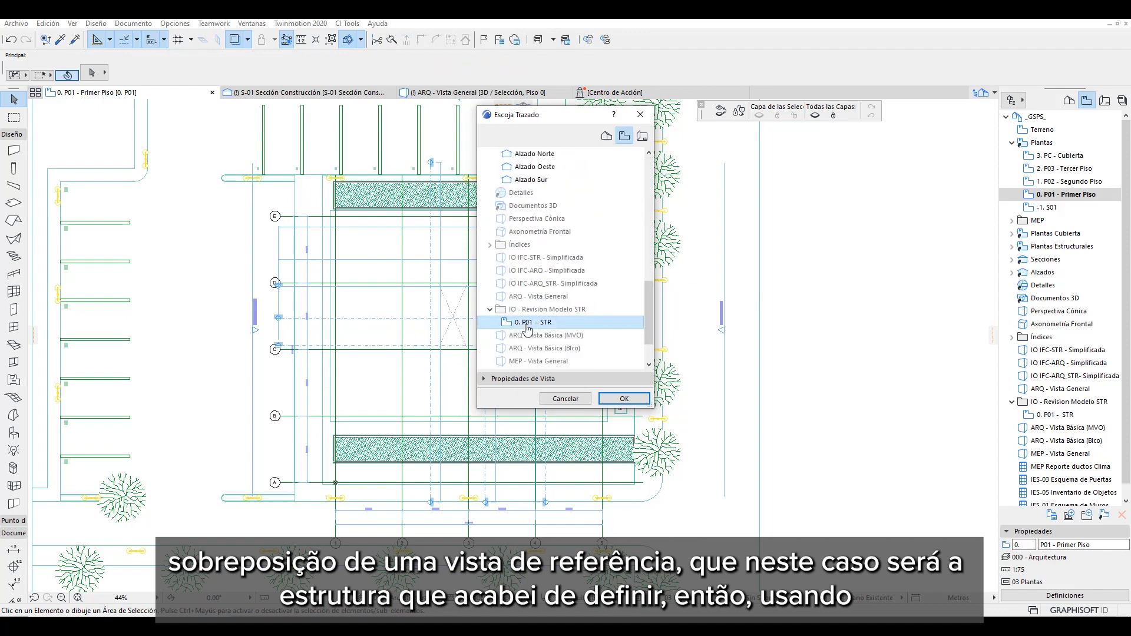
click(637, 399)
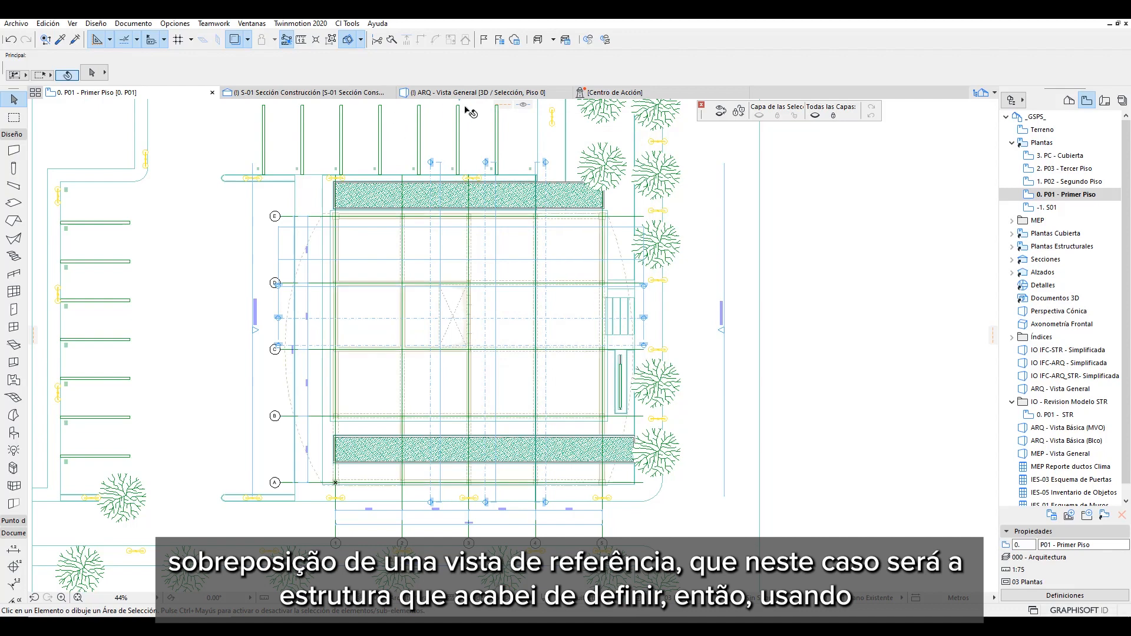
click(248, 40)
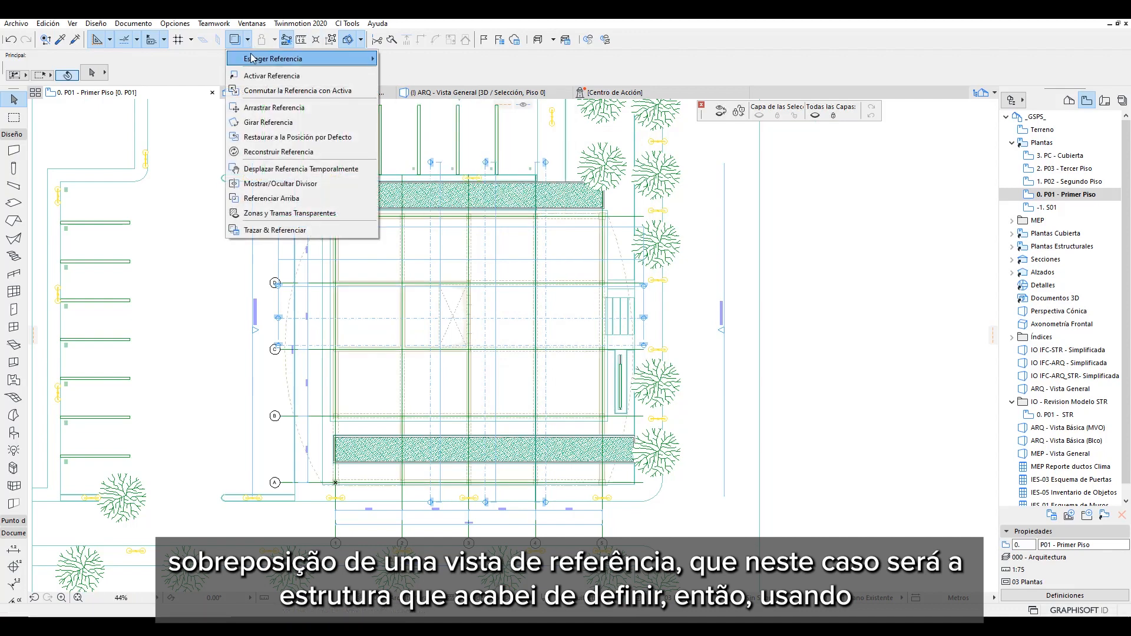
click(306, 184)
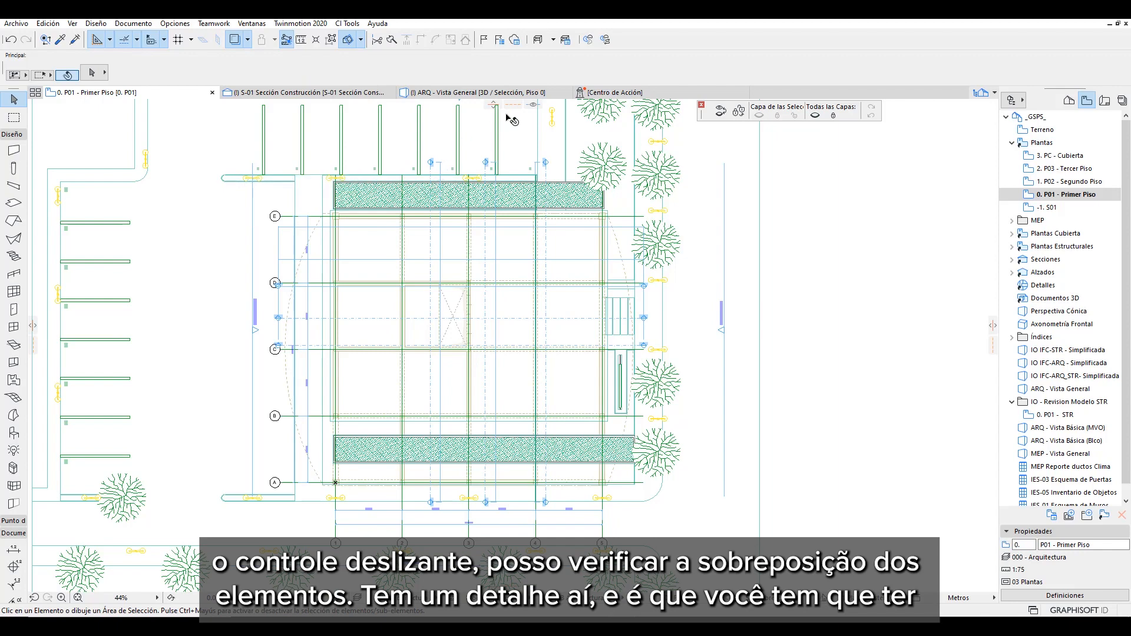
- Set the renovation filter to 05 Estado Planteado for the first-floor plan and in the settings of its saved view P01 - Primer Piso
mouse_move(493, 106)
mouse_down()
mouse_move(492, 369)
mouse_move(498, 173)
mouse_move(509, 449)
mouse_move(522, 129)
mouse_move(536, 502)
mouse_move(548, 177)
mouse_move(559, 536)
mouse_move(589, 101)
mouse_up()
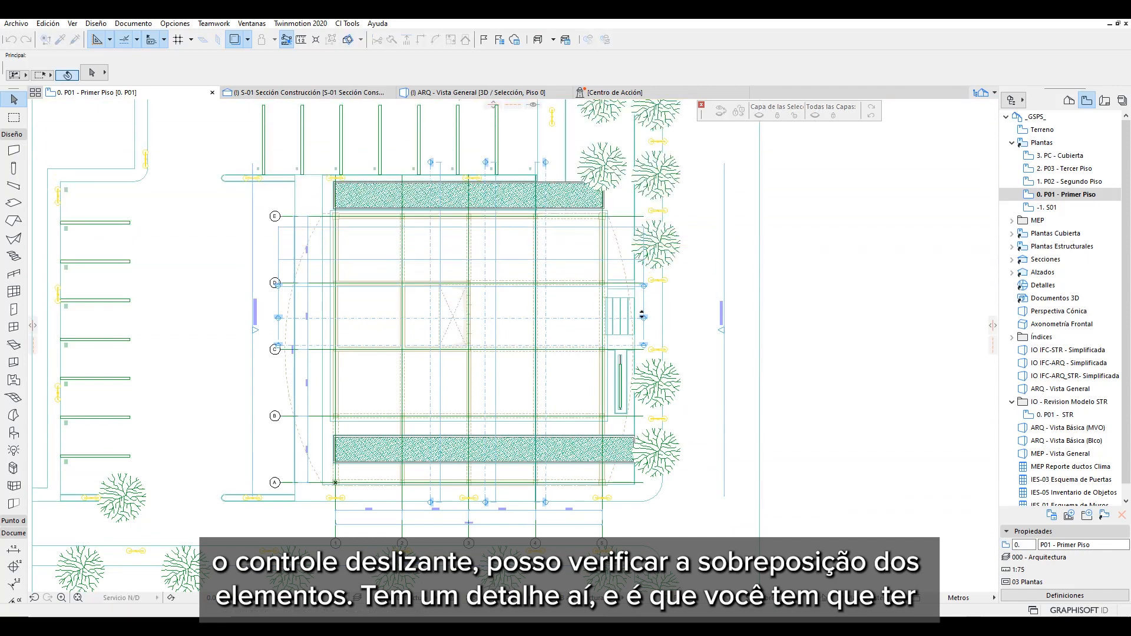
click(928, 596)
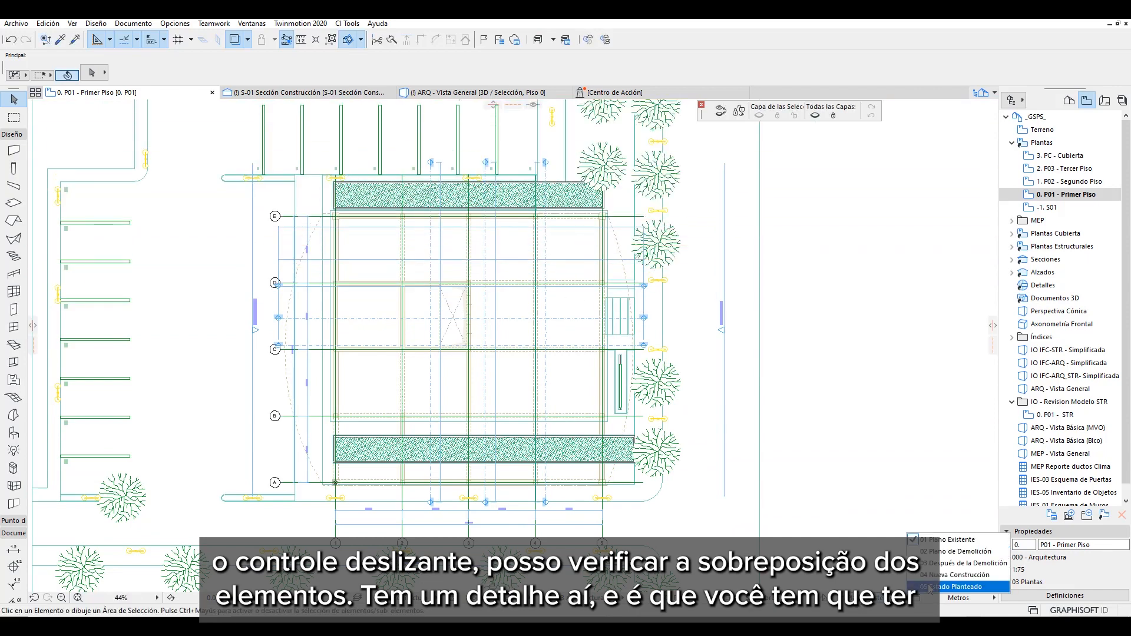
click(935, 588)
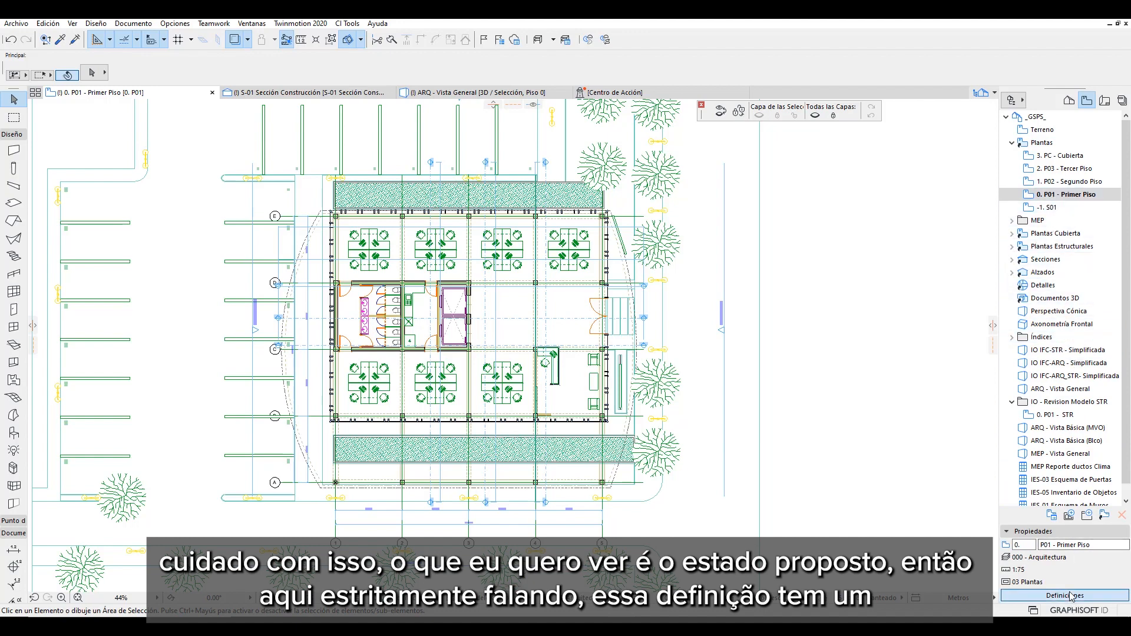
click(701, 307)
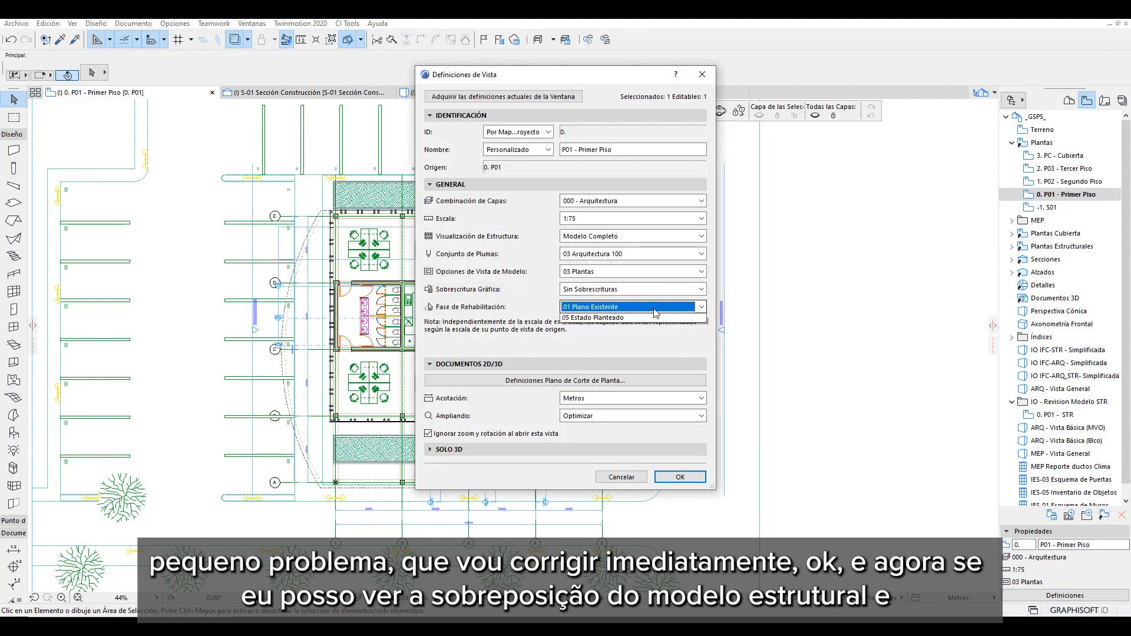
click(648, 359)
click(679, 476)
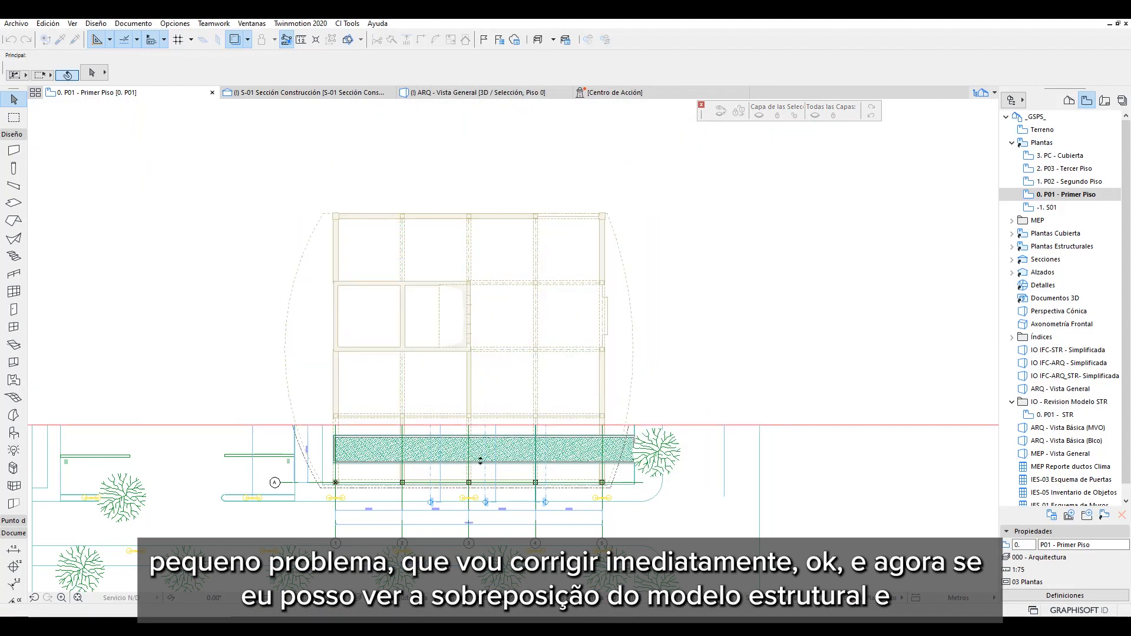
- Compare the architectural first-floor plan with the structural trace reference around the core, columns and door openings
scroll(453, 300, up, 4)
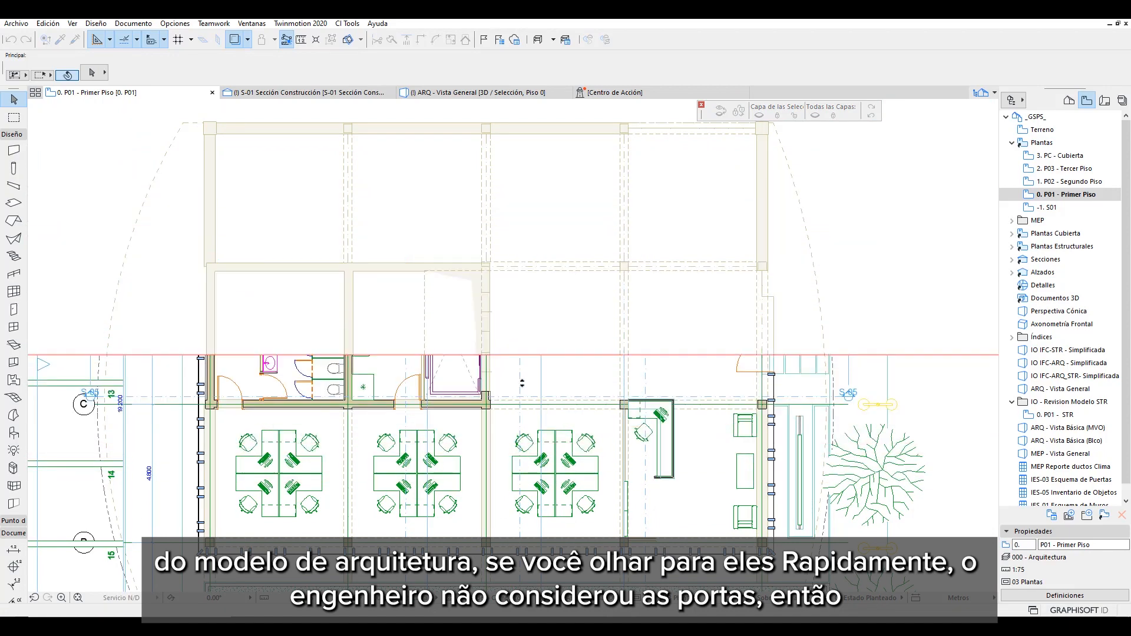
scroll(523, 254, down, 3)
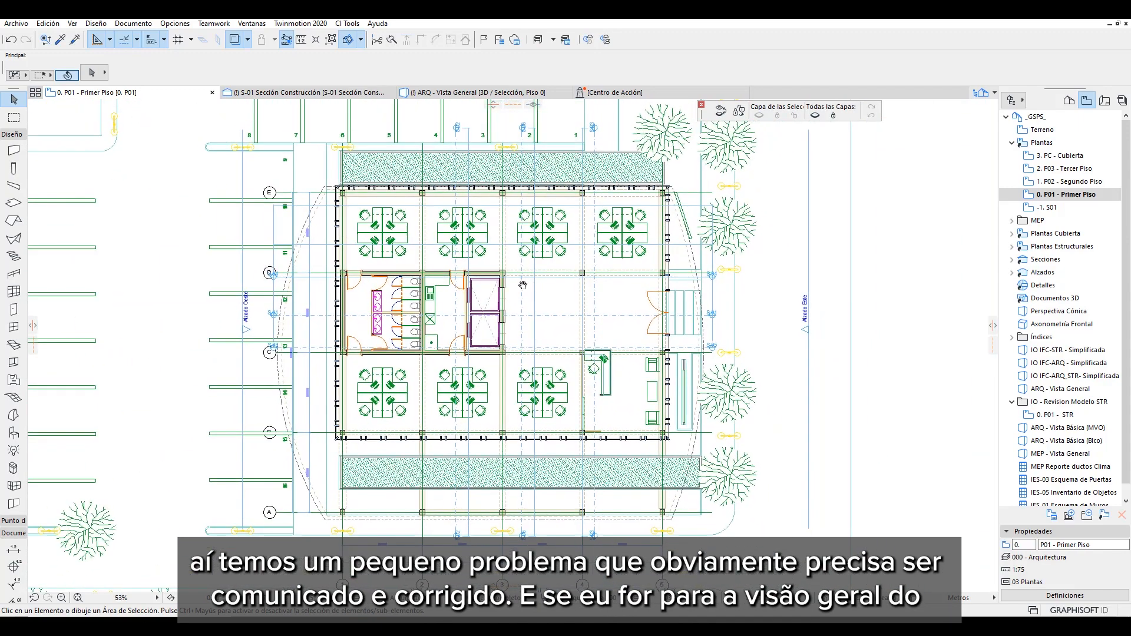
middle_drag(522, 285, 471, 329)
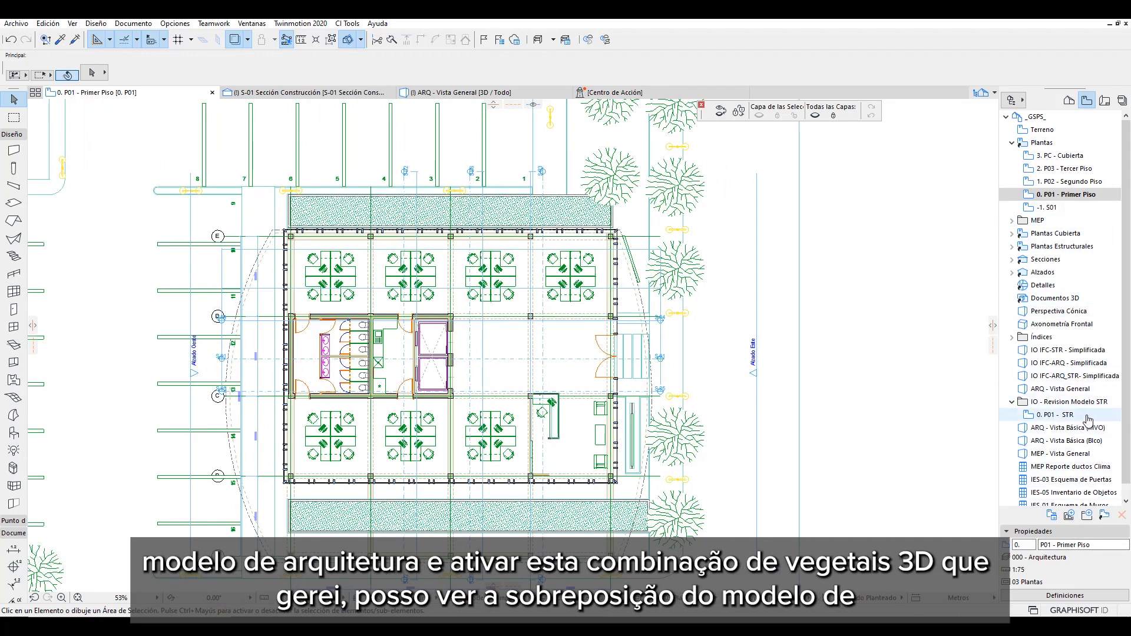
- Open the 3D view ARQ - Vista General with layer combination 001 - IO - IFC STR - Revision 1 - 3D and inspect the overlaid models from several sides
double_click(1071, 391)
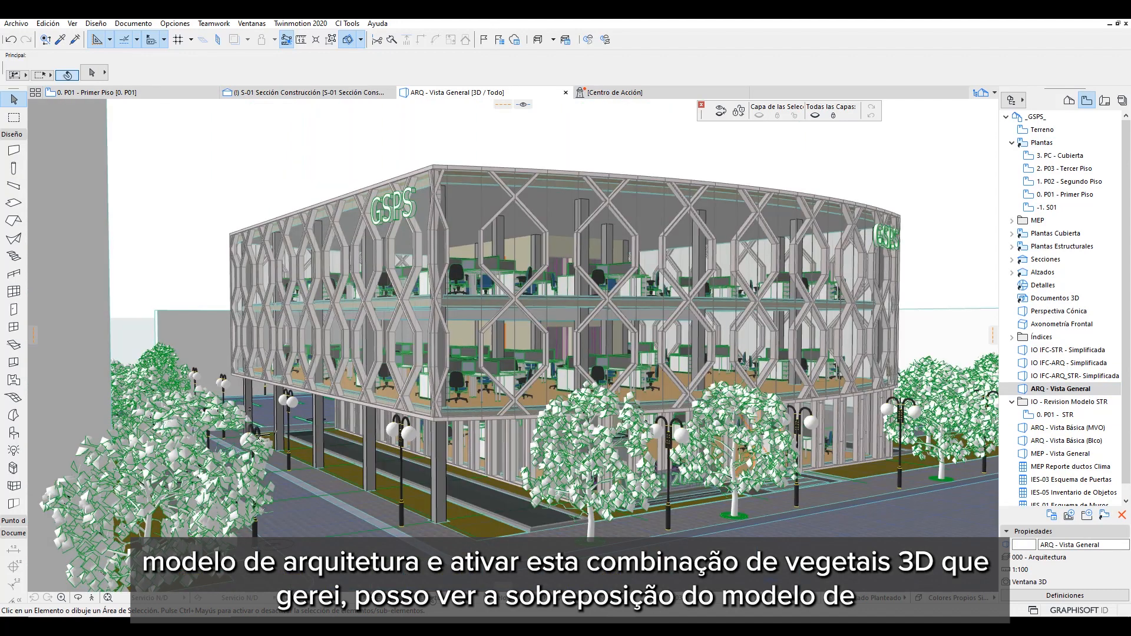
click(433, 598)
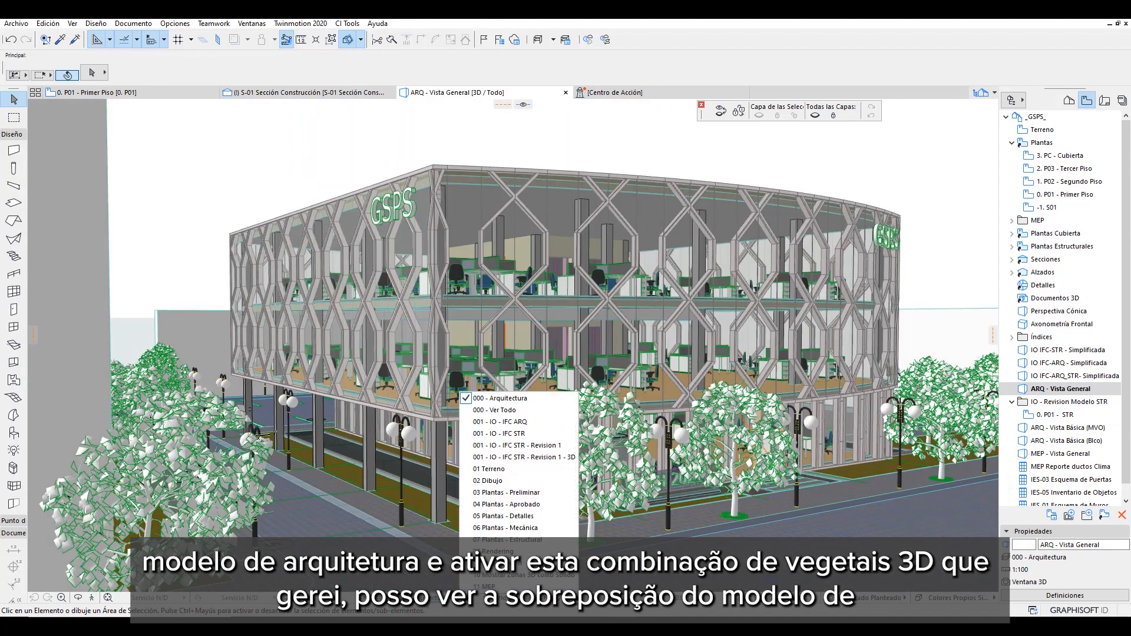
click(546, 458)
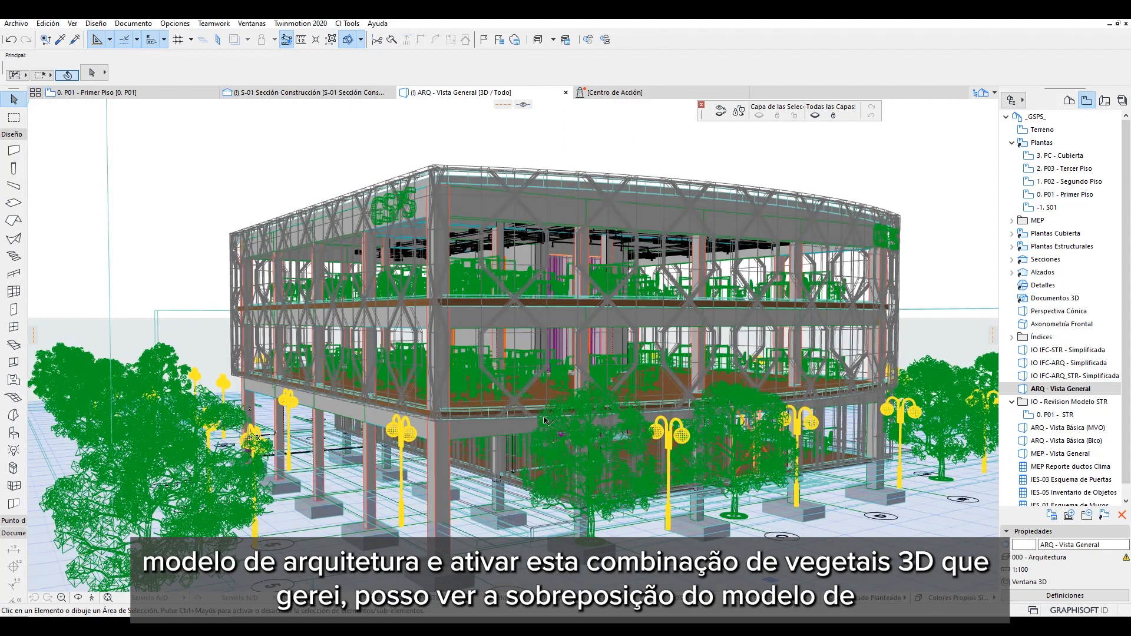
shift+middle_drag(561, 437, 375, 406)
drag(484, 403, 601, 389)
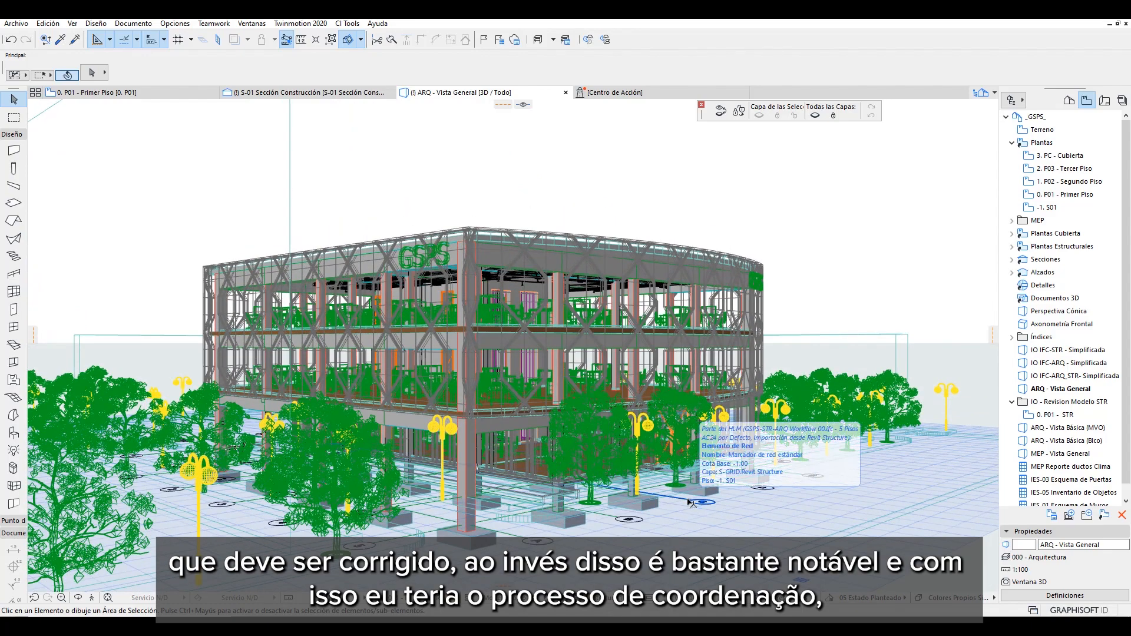
drag(760, 412, 635, 446)
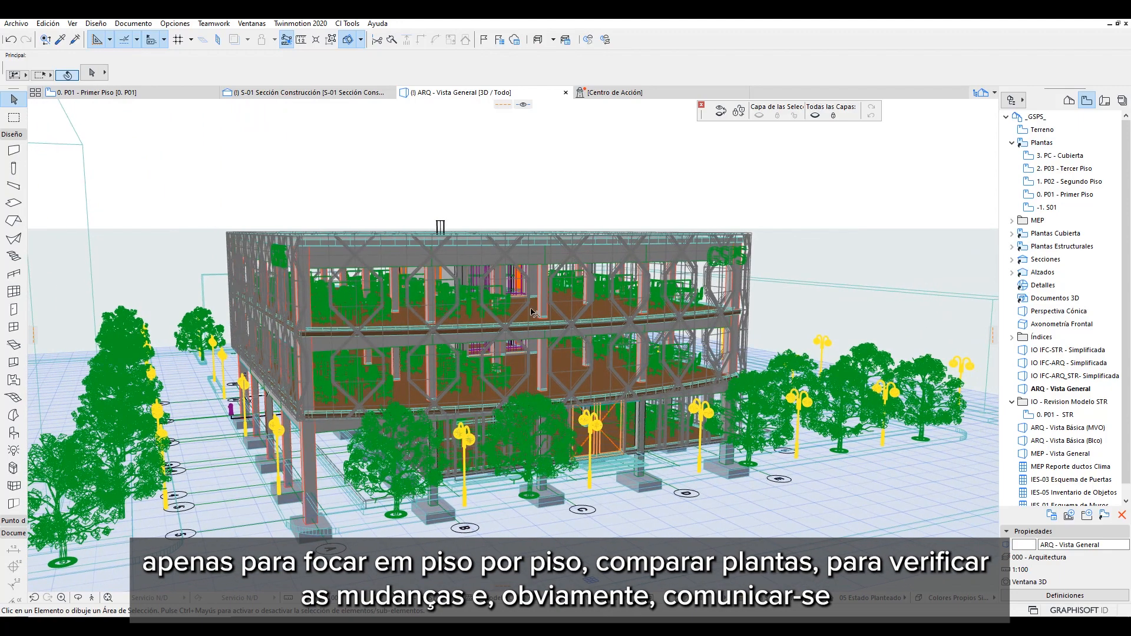
- Return to the first-floor plan 0. P01 - Primer Piso, look it over, and switch to the slide presentation
click(190, 96)
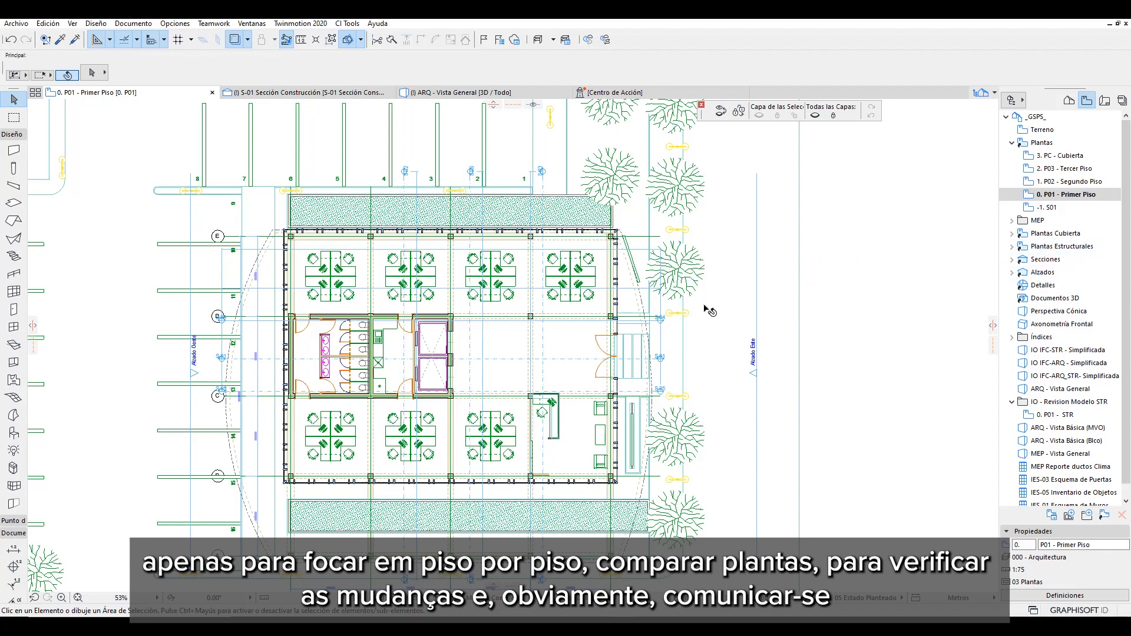
middle_drag(710, 308, 683, 293)
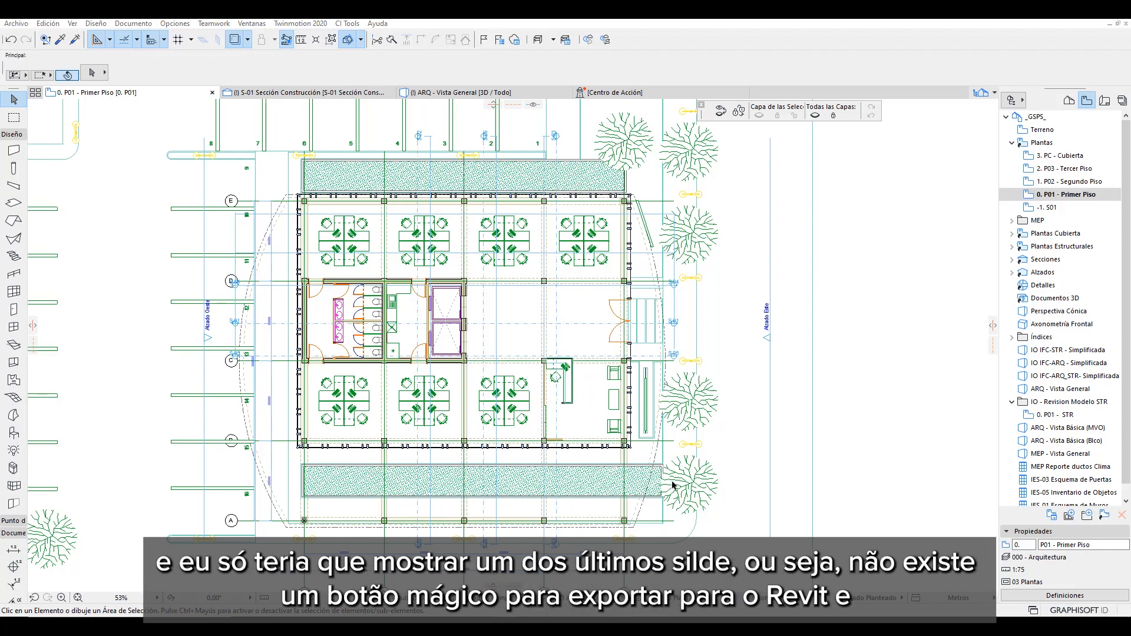
key(alt+Tab)
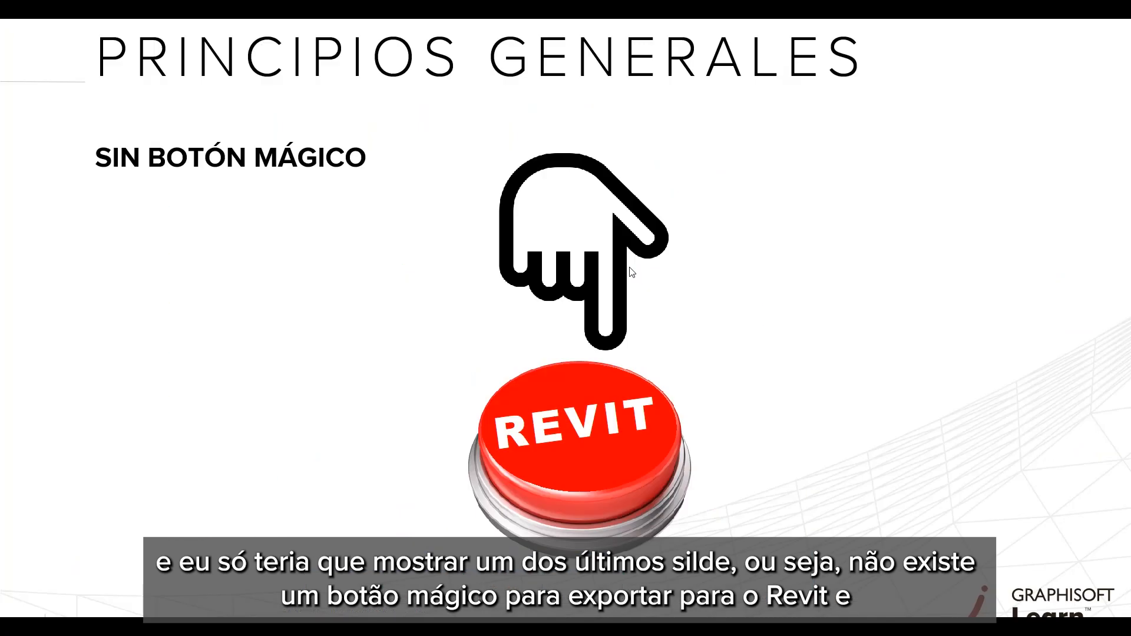